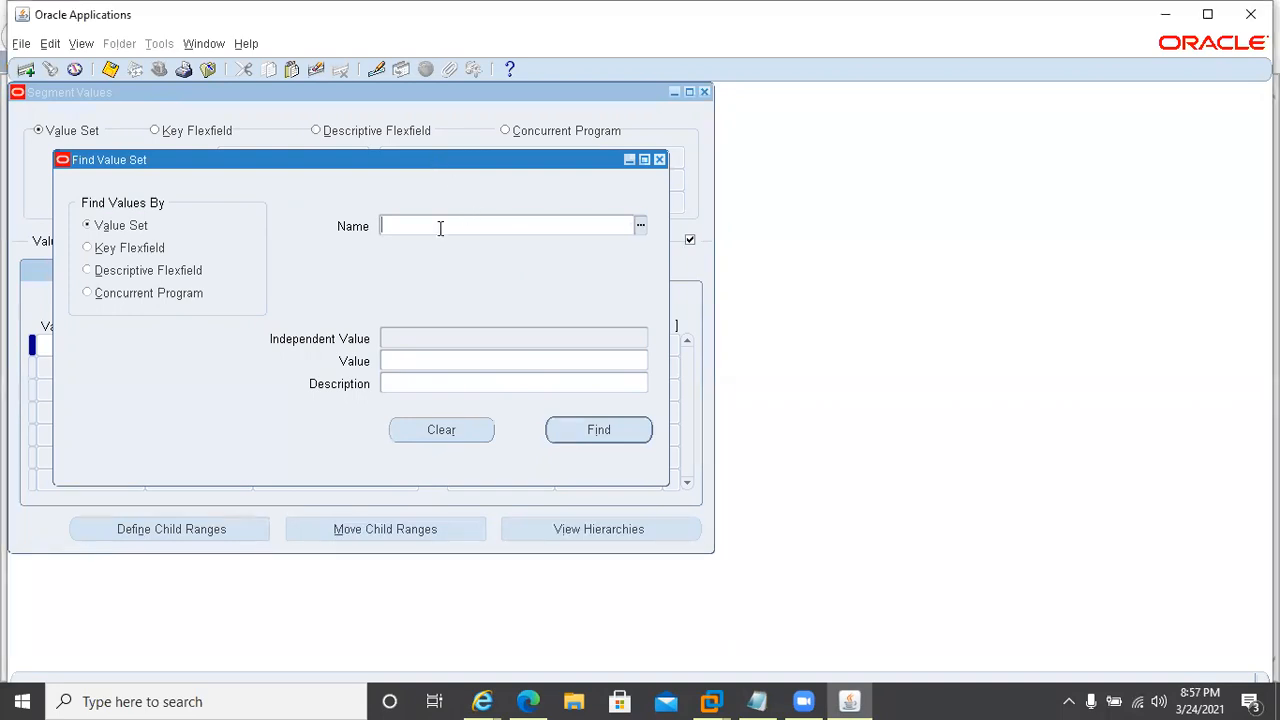
Step: Look up the value set CCL_JOB_VS using the name pattern CCL%JOB% and load its segment values
{"action": "type", "text": "CCL%JOB%"}
{"action": "left_click", "coordinate": [439, 225]}
{"action": "key", "text": "Tab"}
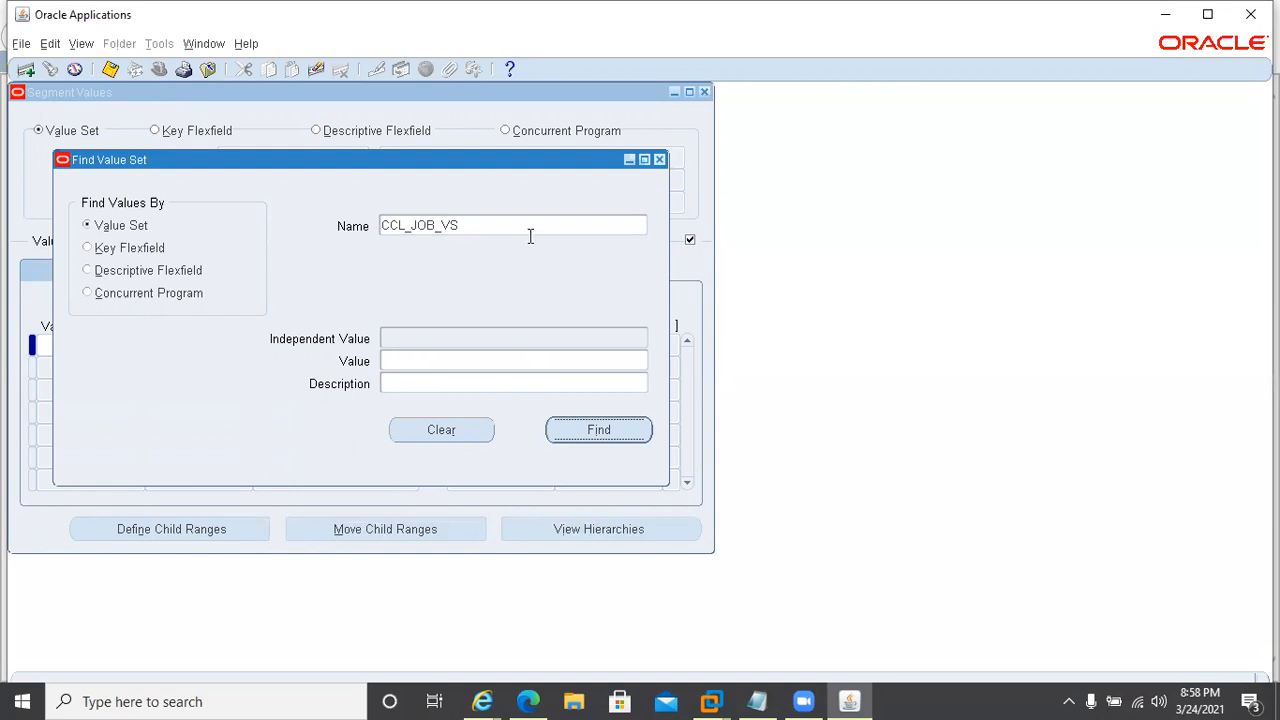
{"action": "left_click", "coordinate": [560, 438]}
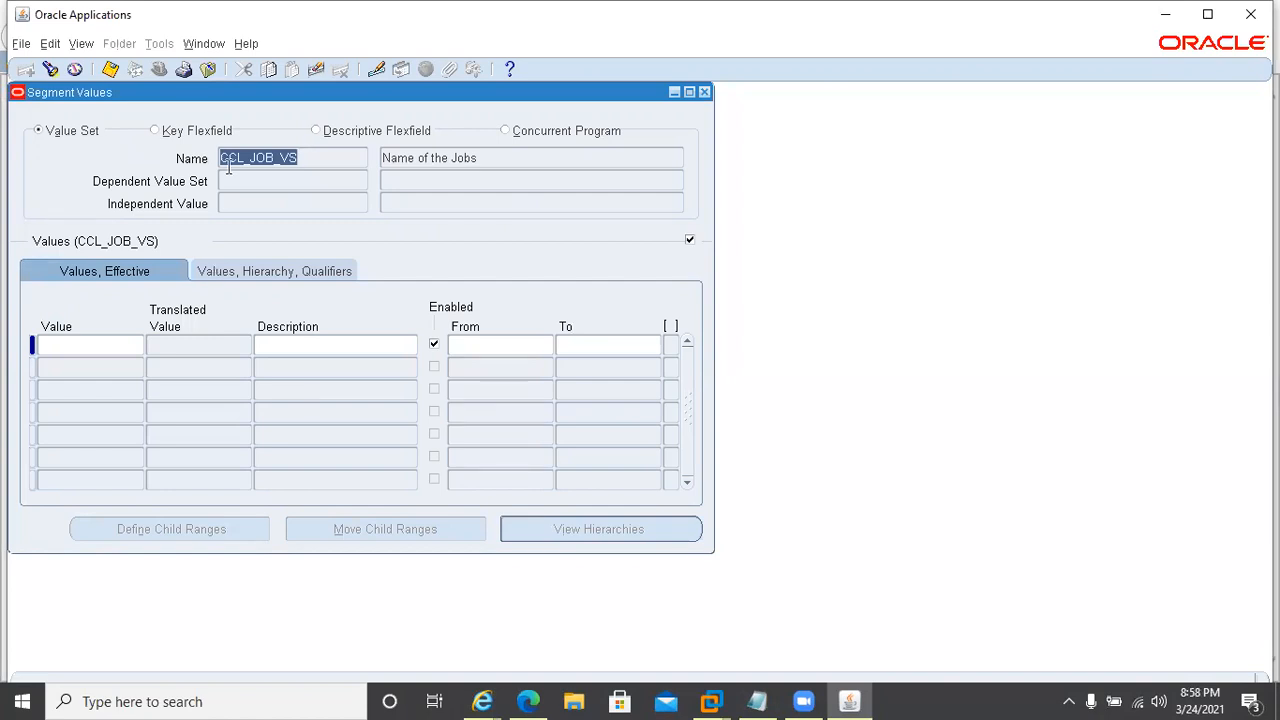
Step: Add the value CEO in the first row with the description Chief Executive Officer, correcting the spelling of Officer
{"action": "left_click", "coordinate": [97, 344]}
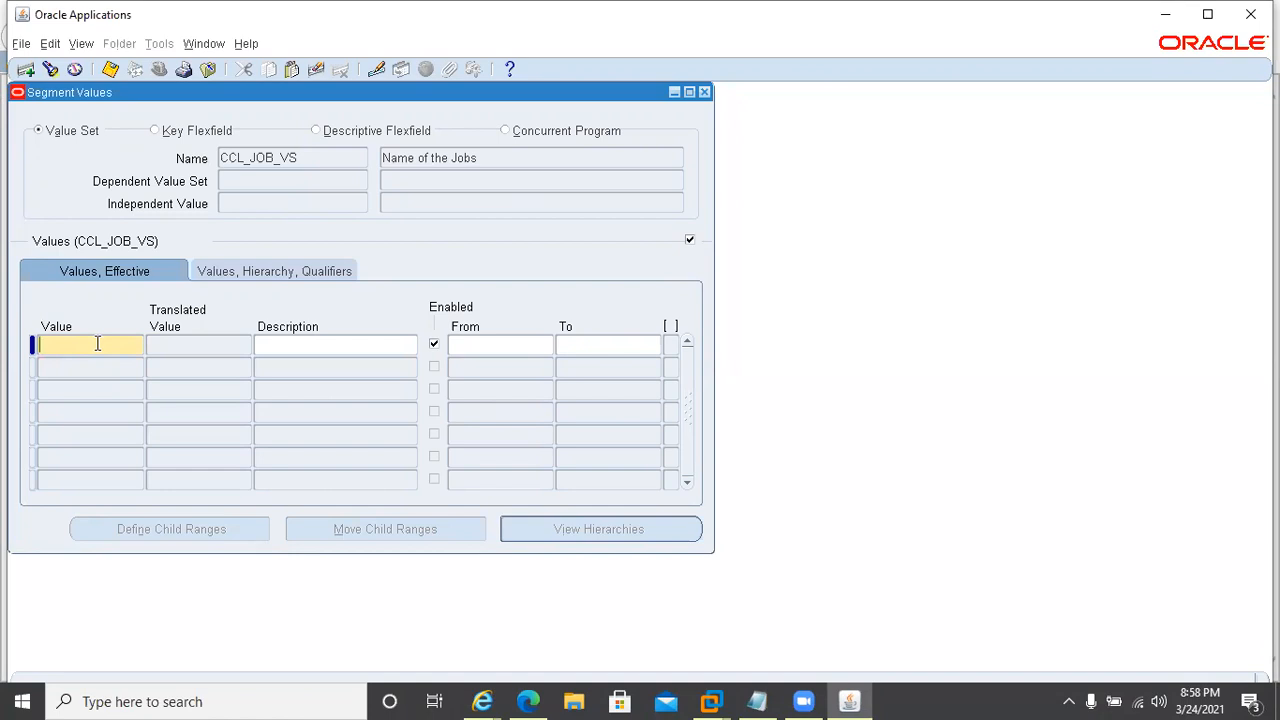
{"action": "type", "text": "CEO"}
{"action": "key", "text": "Tab"}
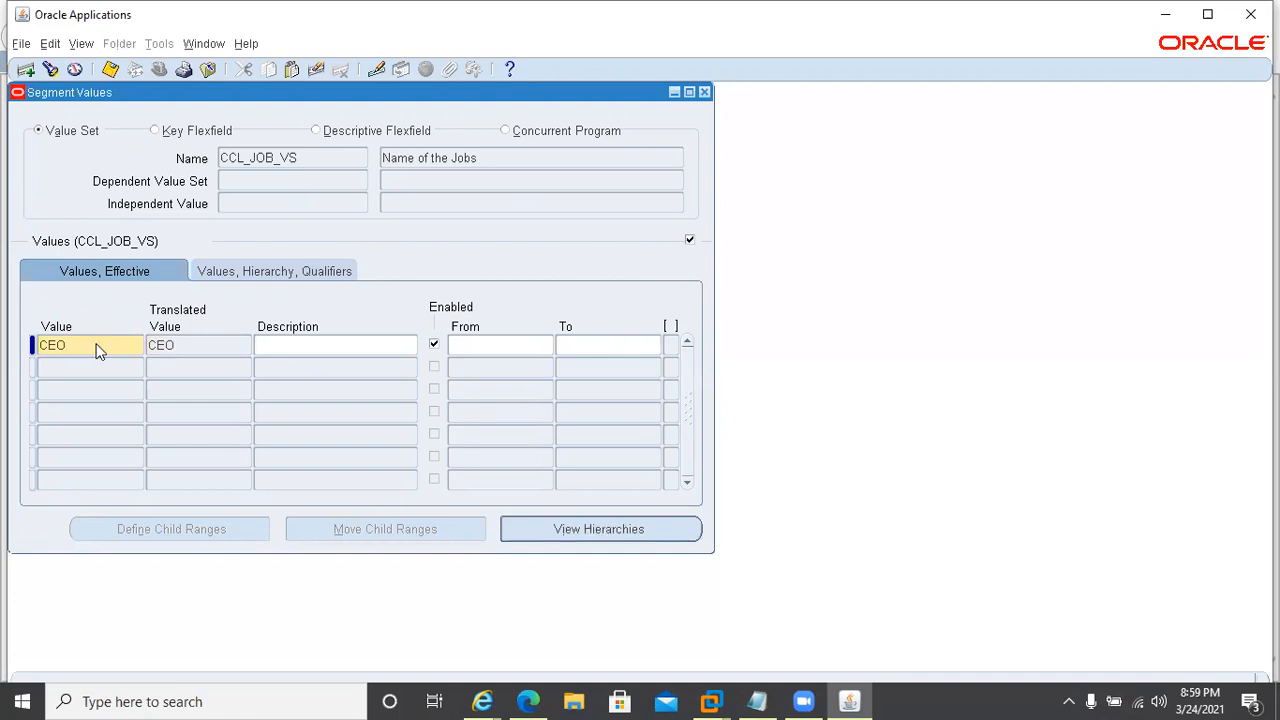
{"action": "type", "text": "Chief"}
{"action": "type", "text": "Executive Offficer"}
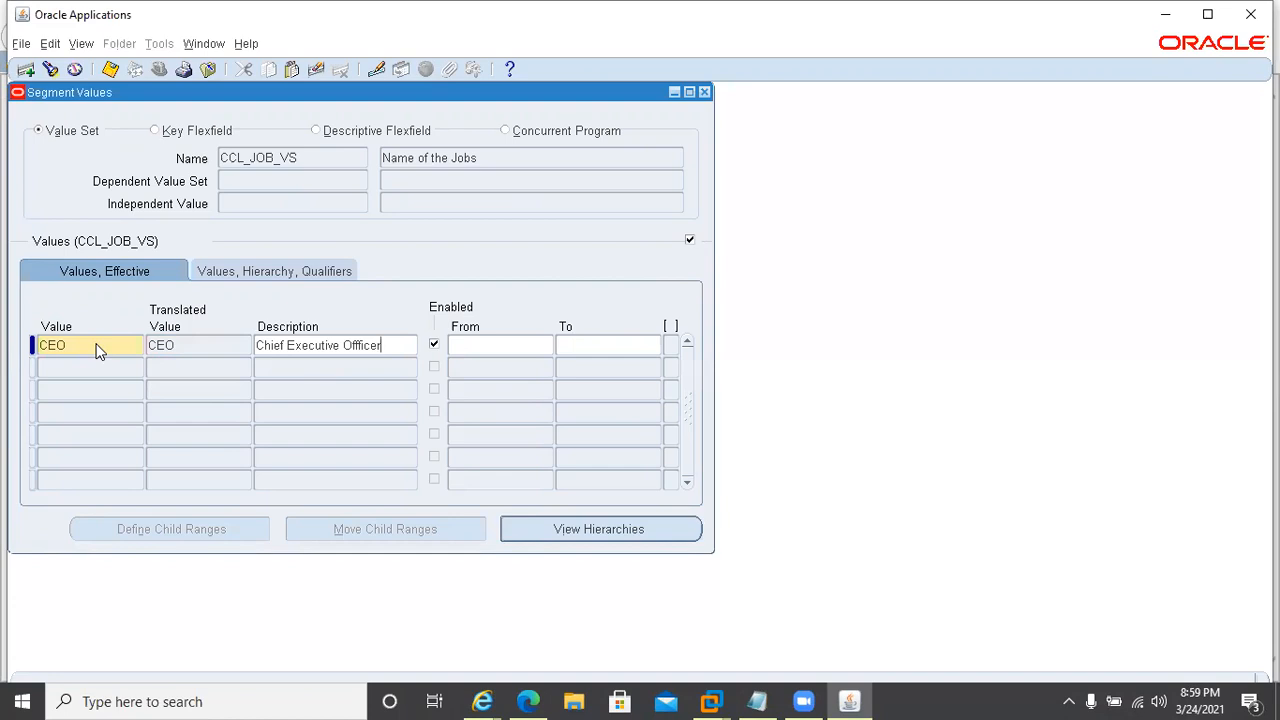
{"action": "key", "text": "Down"}
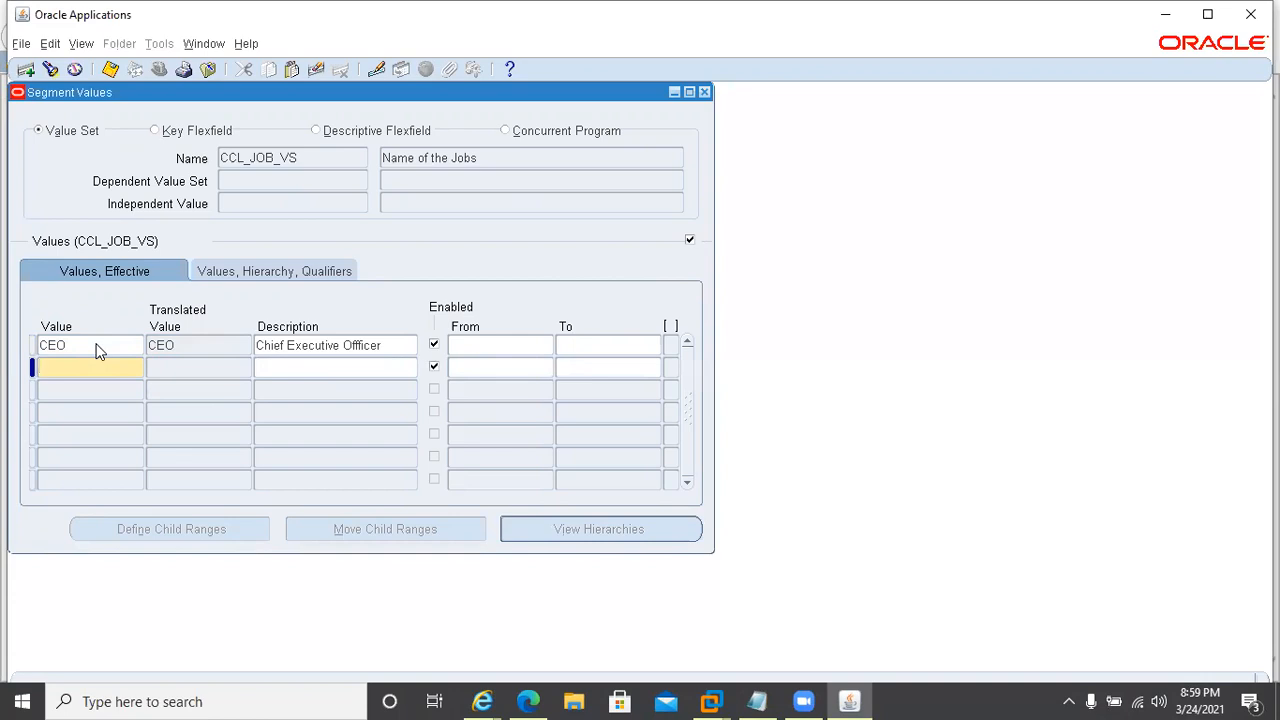
{"action": "left_click", "coordinate": [359, 344]}
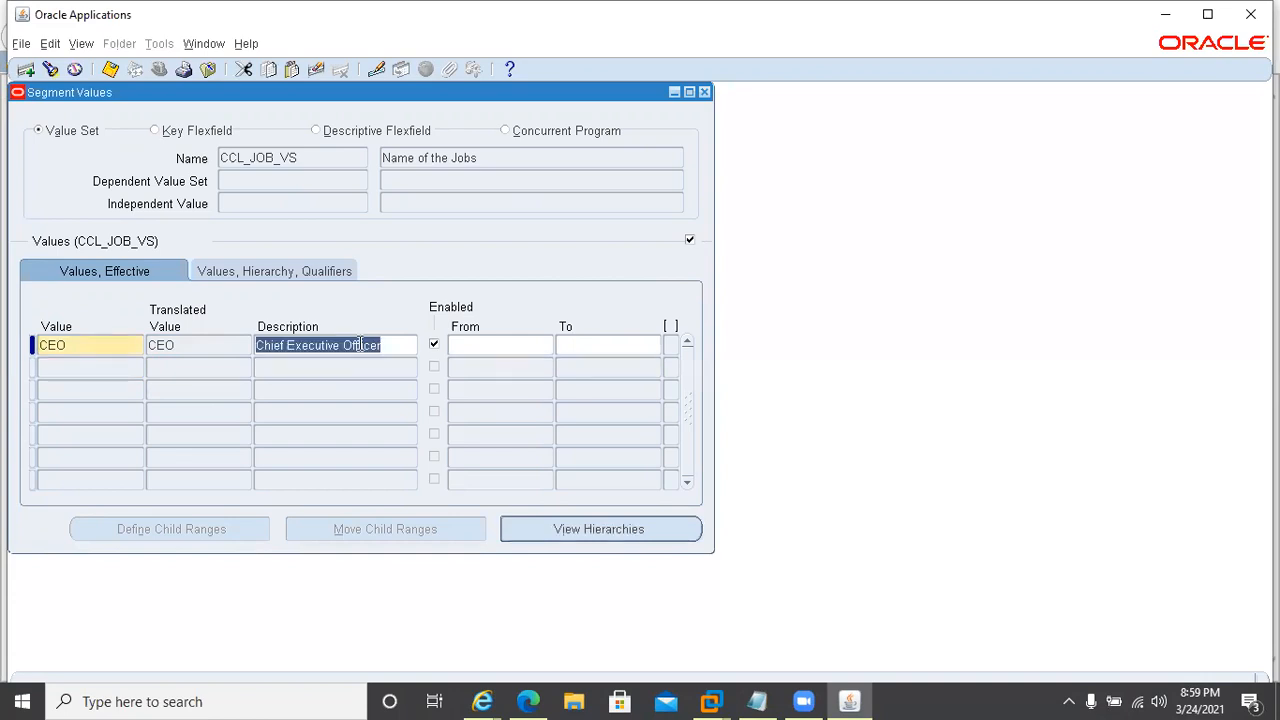
{"action": "double_click", "coordinate": [359, 344]}
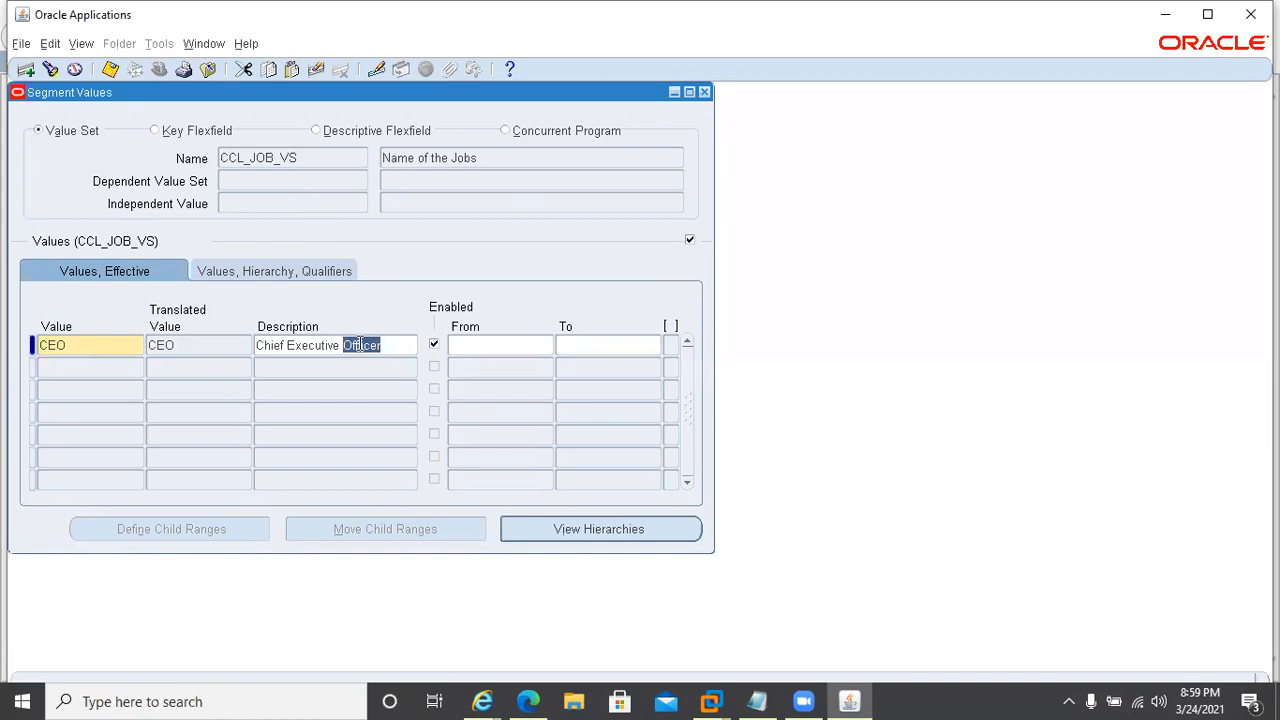
{"action": "left_click", "coordinate": [359, 344]}
Step: Add the value Director with the description Director in the second row
{"action": "left_click", "coordinate": [76, 370]}
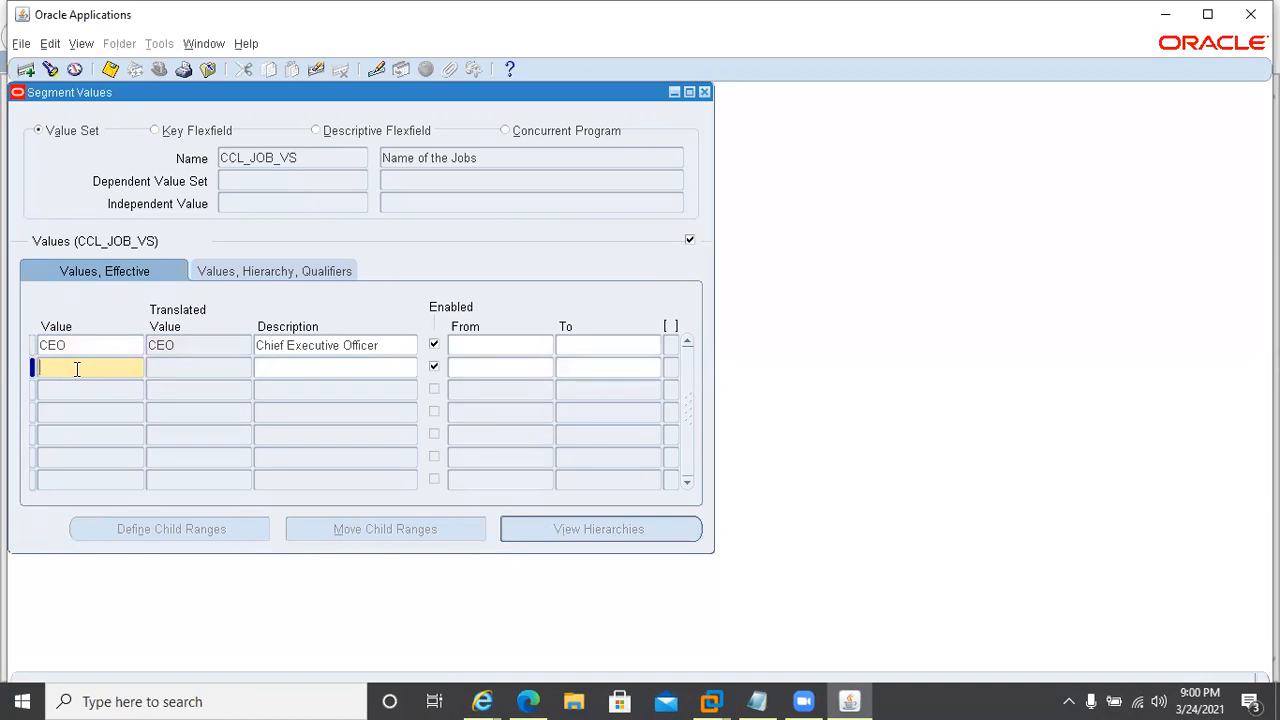
{"action": "type", "text": "Director"}
{"action": "key", "text": "Tab"}
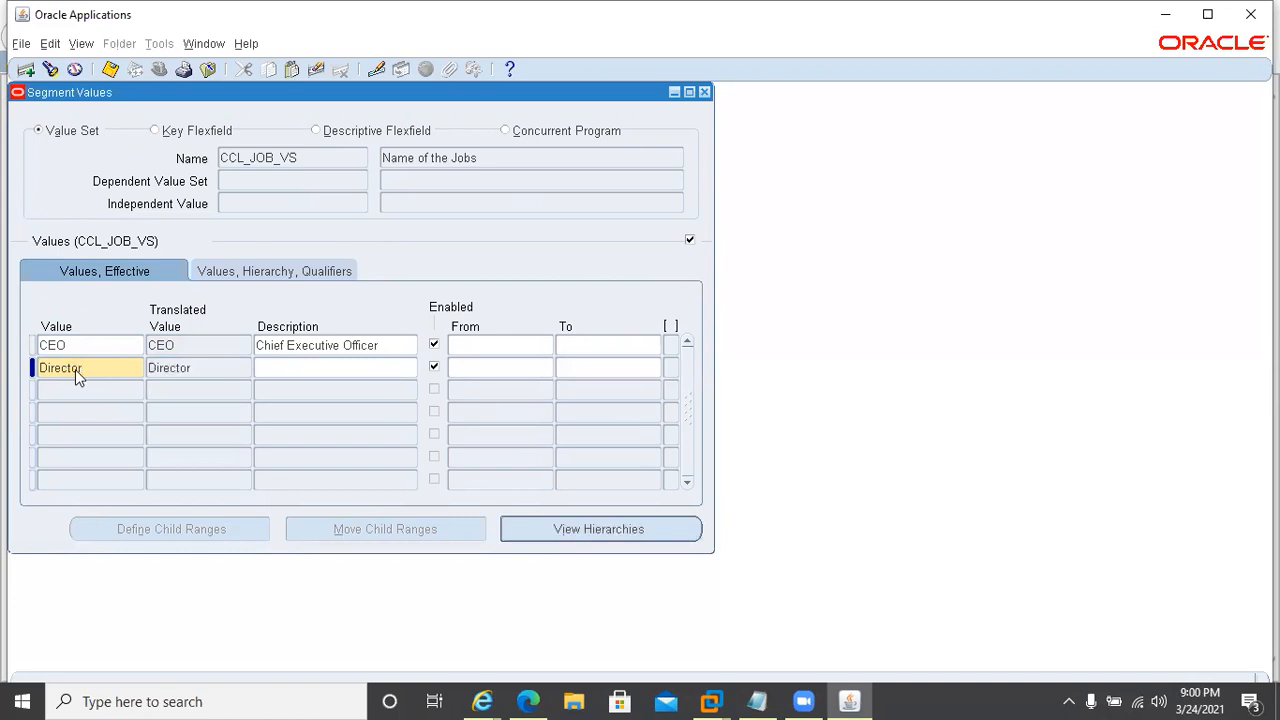
{"action": "type", "text": "Director"}
{"action": "key", "text": "Down"}
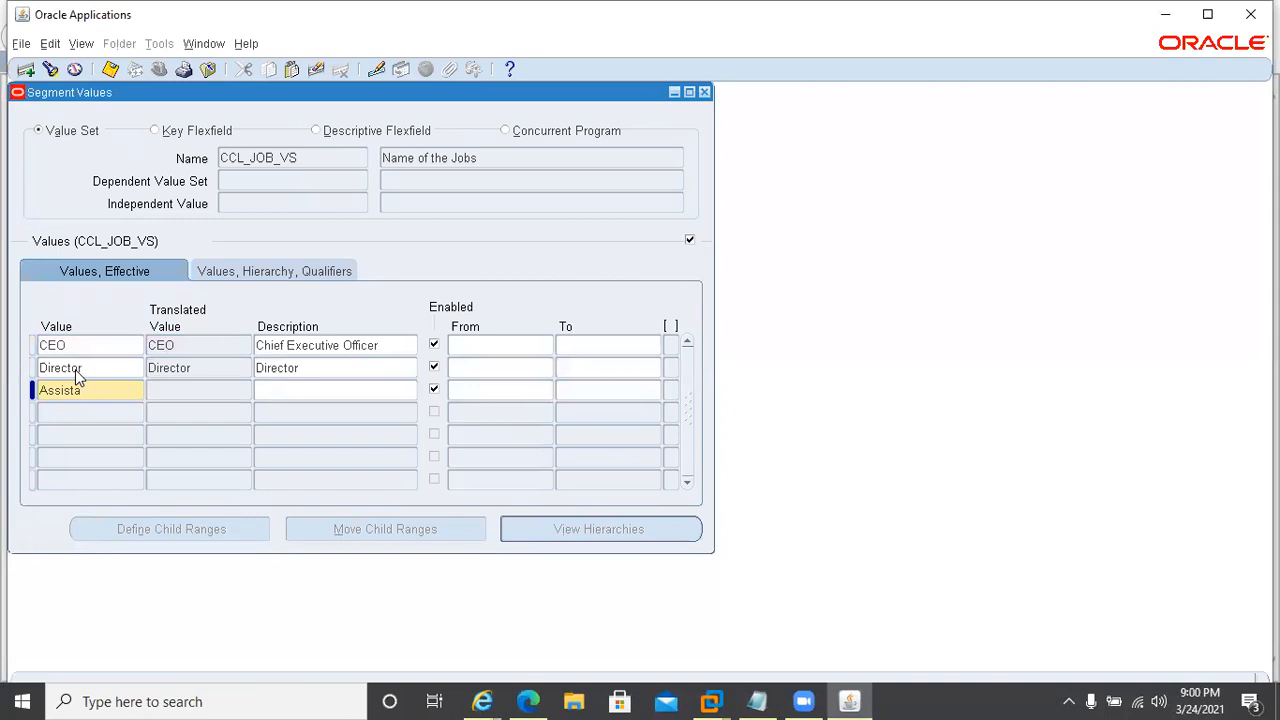
Step: Add the value Assistant with the description Assistant in the third row
{"action": "type", "text": "nt"}
{"action": "key", "text": "Tab"}
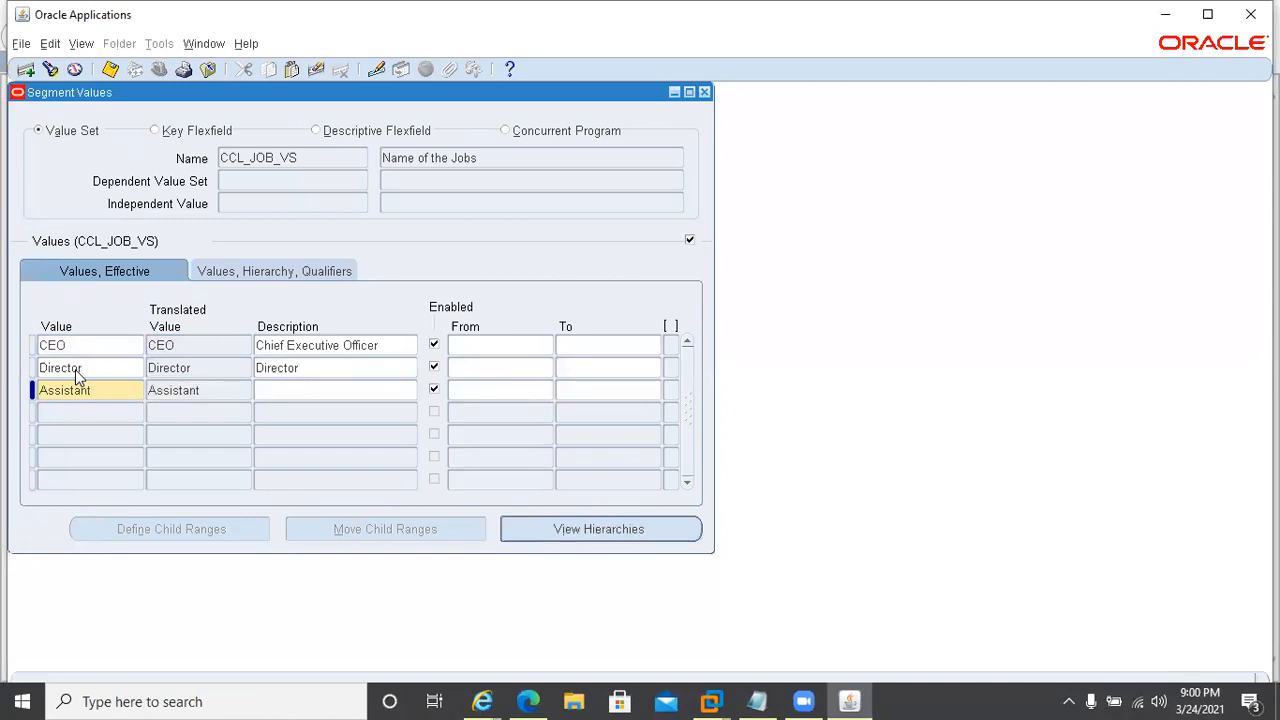
{"action": "type", "text": "Assistant"}
{"action": "key", "text": "Down"}
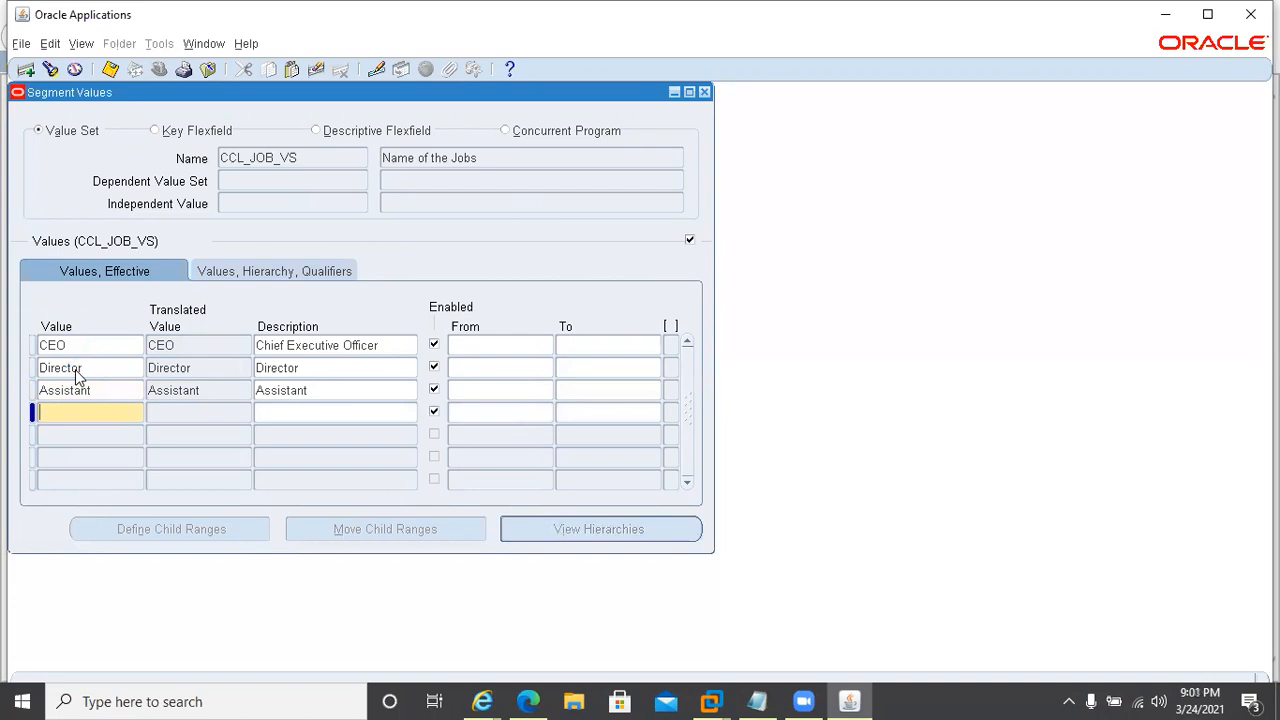
Step: Add the value General Manager and copy its text into the description of the same row
{"action": "type", "text": "General Manager"}
{"action": "key", "text": "ctrl+a"}
{"action": "key", "text": "ctrl+c"}
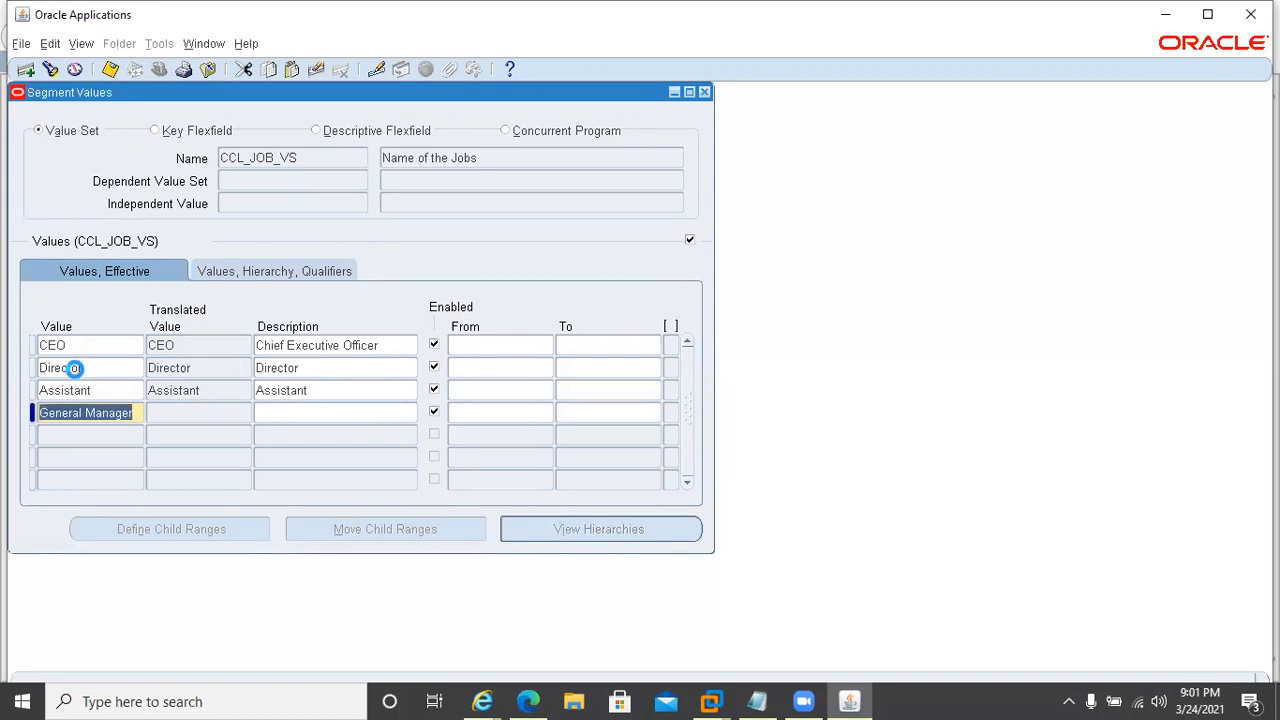
{"action": "key", "text": "Tab"}
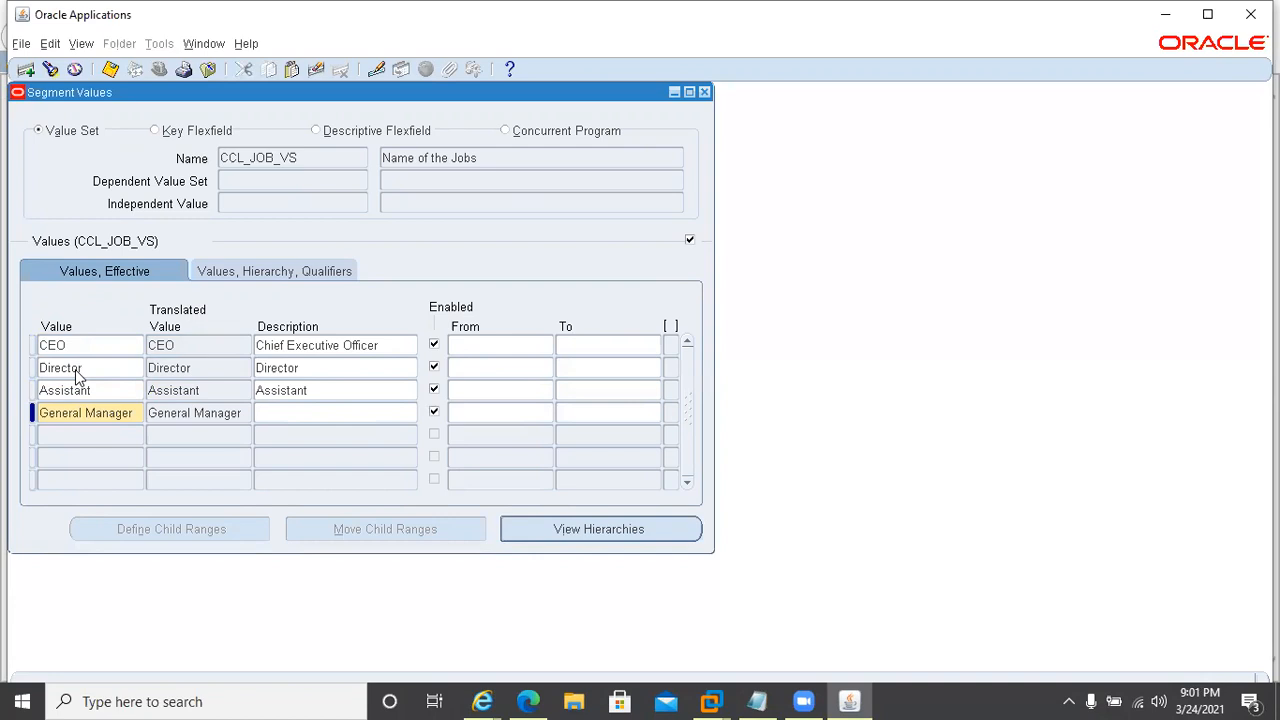
{"action": "key", "text": "ctrl+v"}
{"action": "key", "text": "Down"}
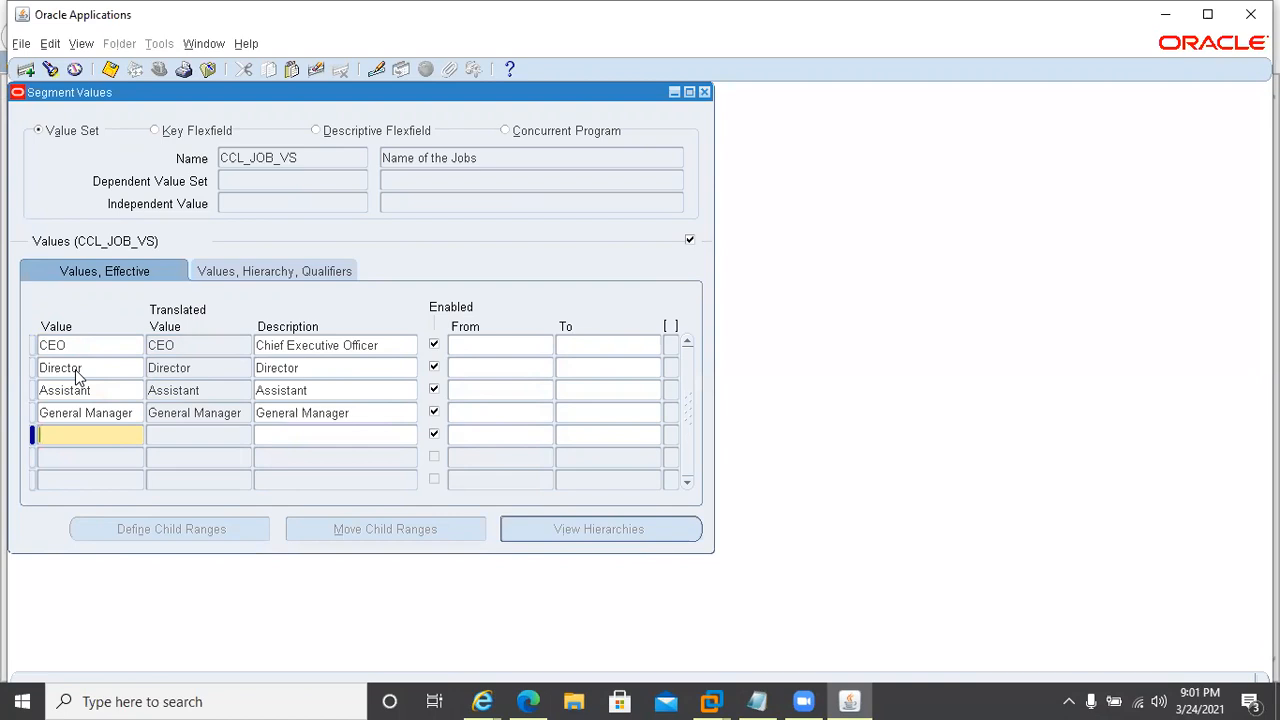
Step: Add the value Accountant with the description Accountant in the fifth row
{"action": "type", "text": "Accountant"}
{"action": "key", "text": "Tab"}
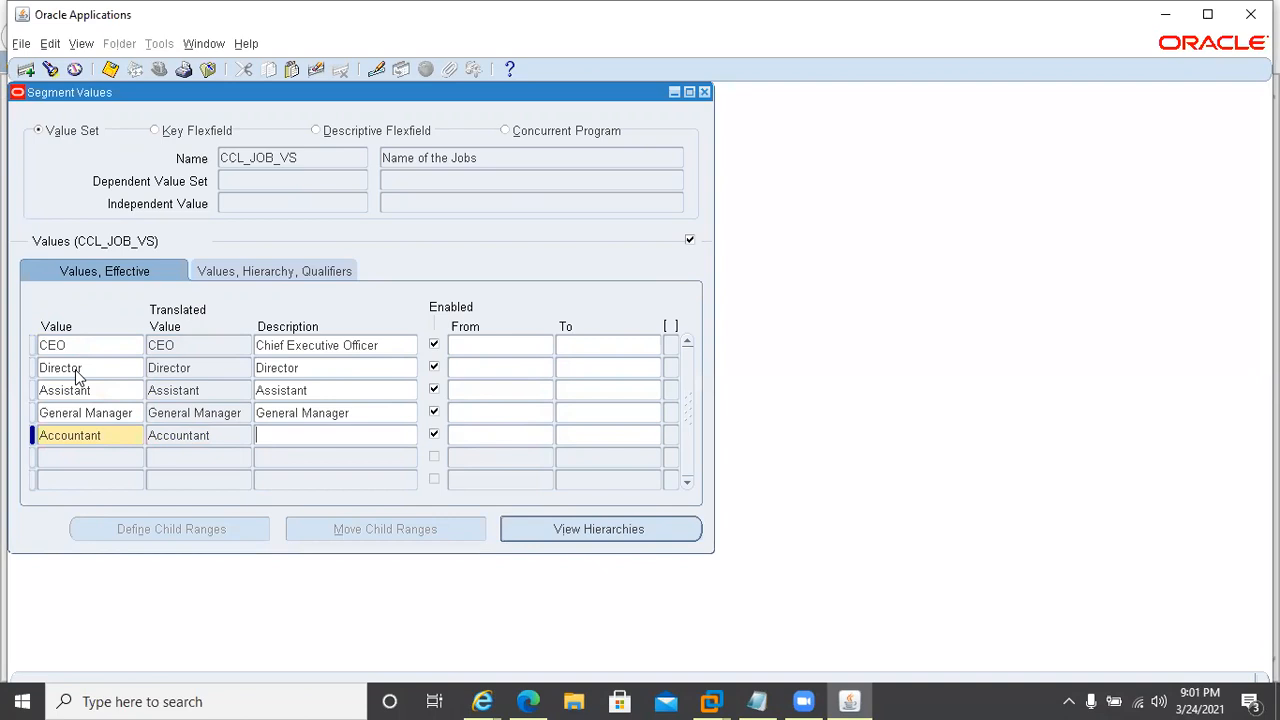
{"action": "type", "text": "Accountant"}
{"action": "key", "text": "Tab"}
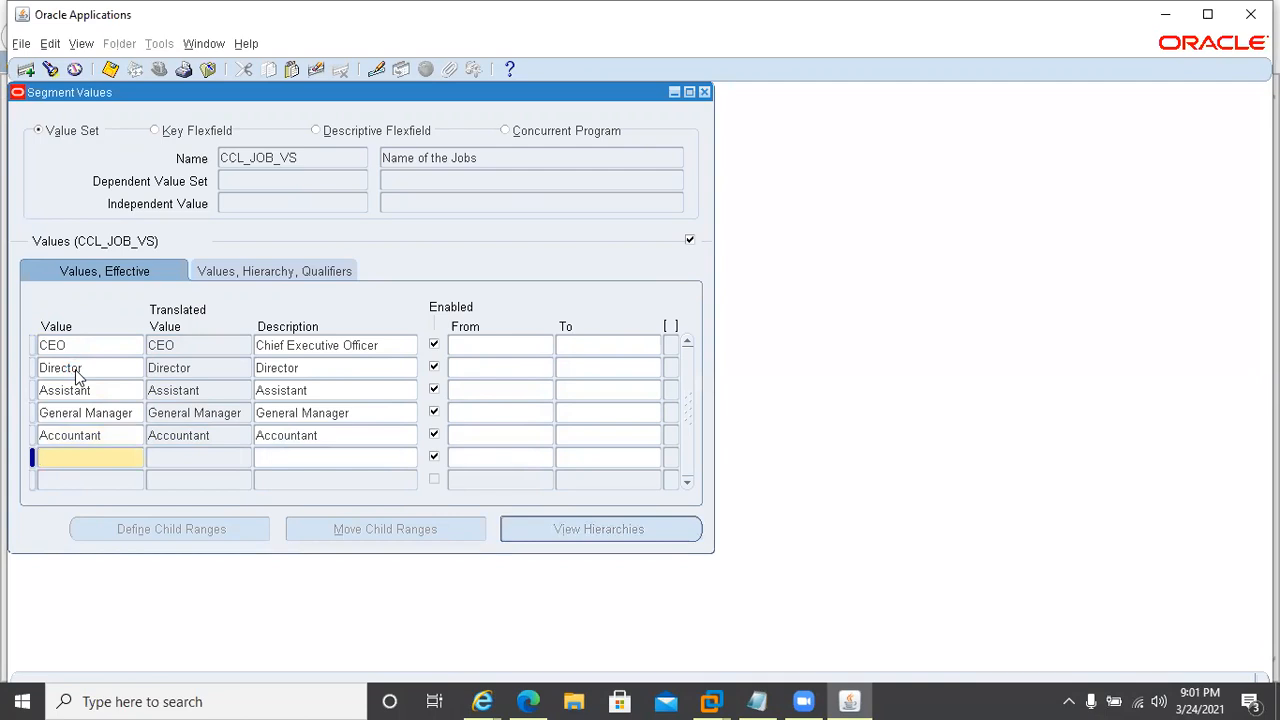
Step: Add the value Manager with the description Manager in the sixth row and save the job values
{"action": "type", "text": "Manager"}
{"action": "key", "text": "Tab"}
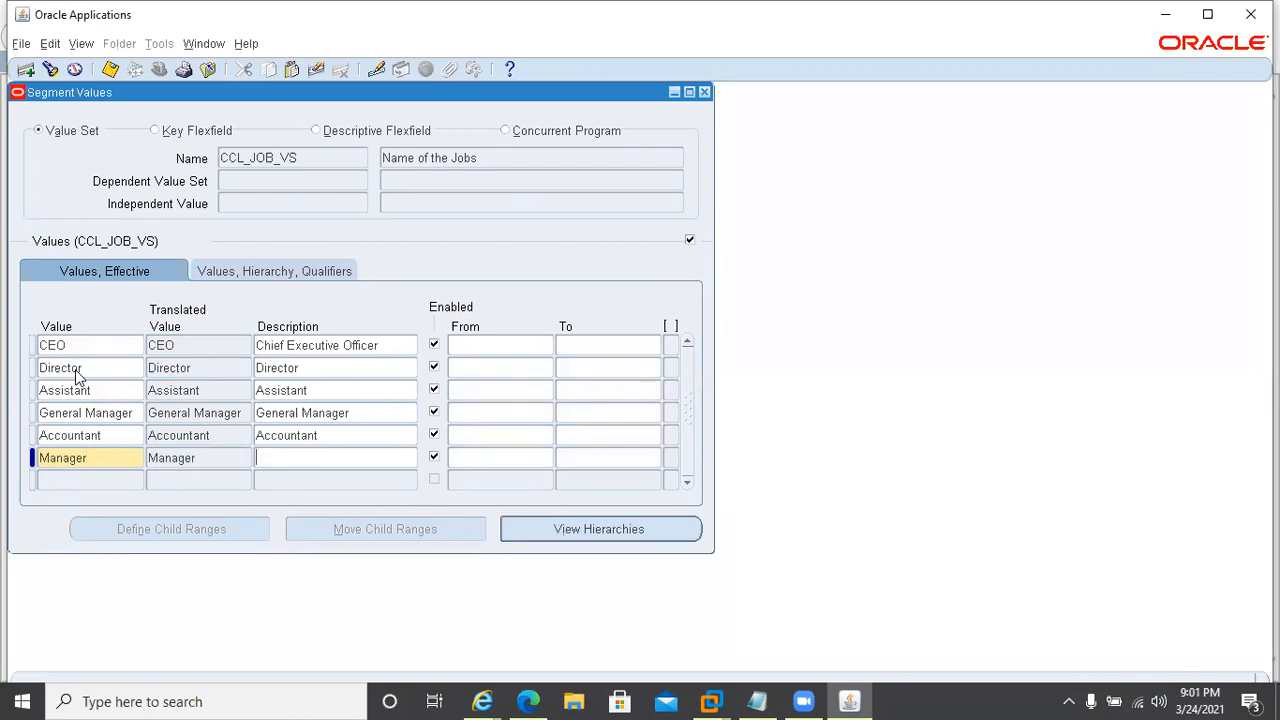
{"action": "type", "text": "Manager"}
{"action": "key", "text": "ctrl+Down"}
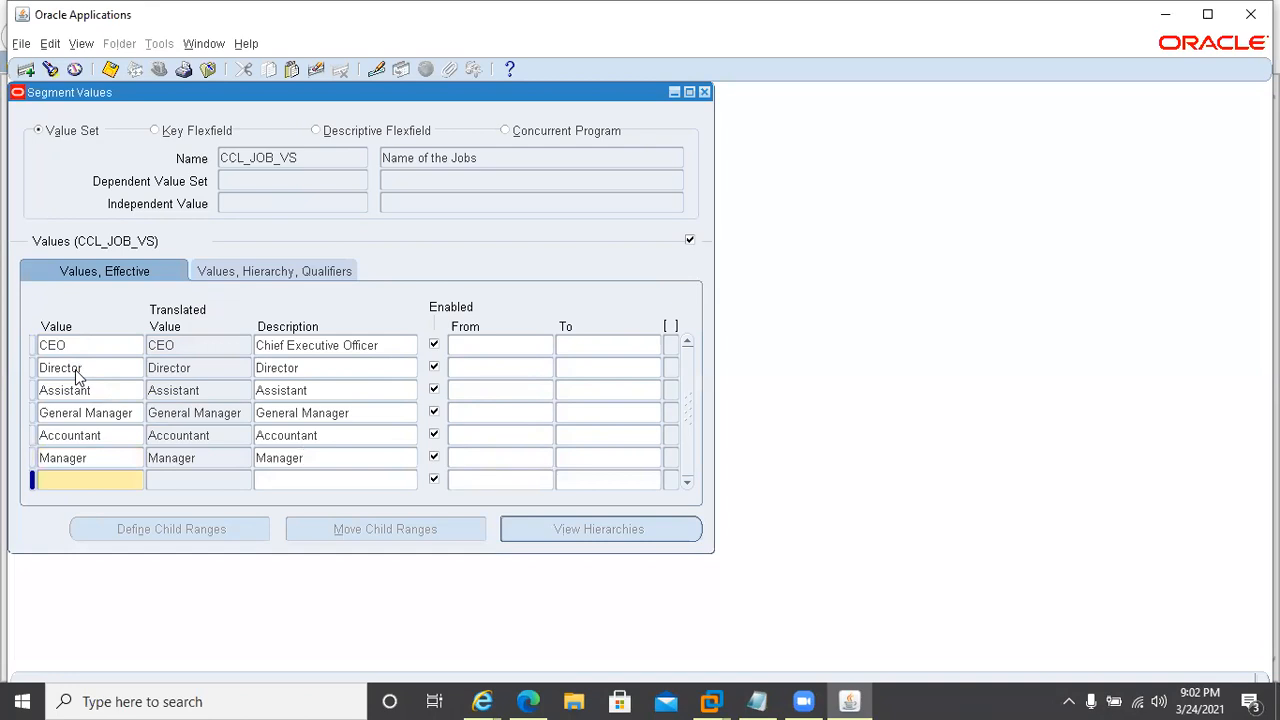
{"action": "key", "text": "Up"}
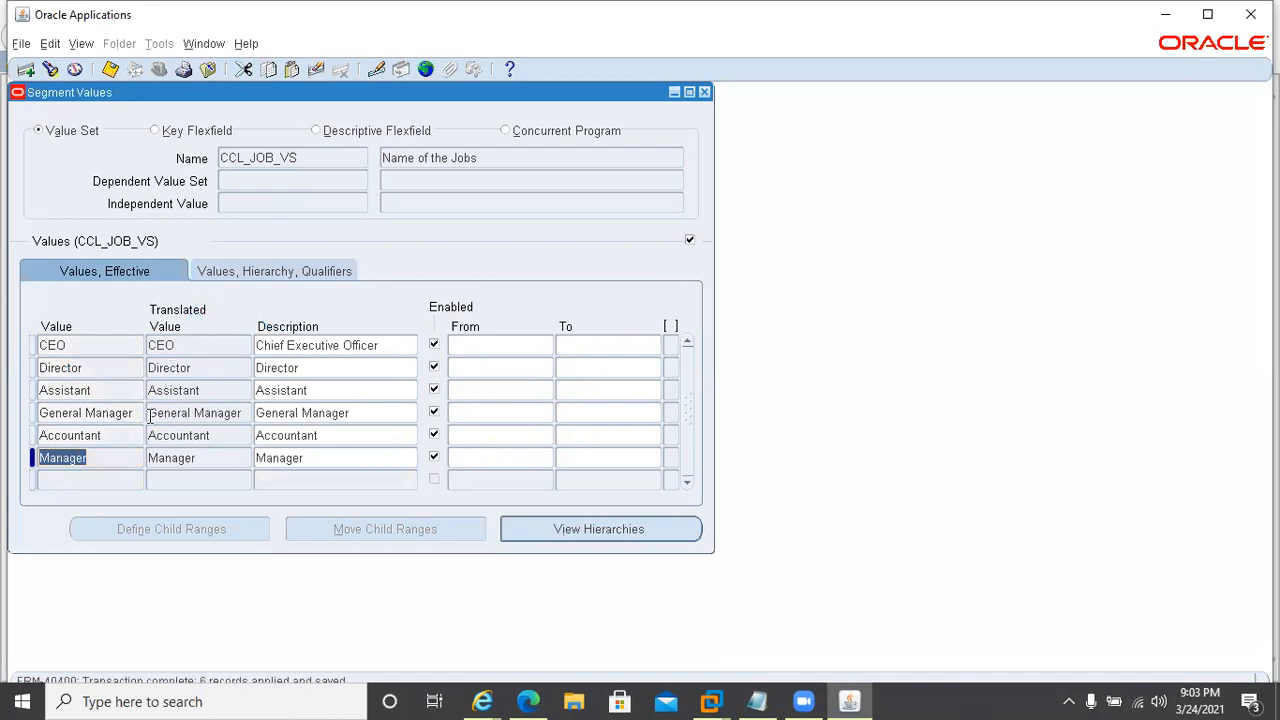
Step: Close the Segment Values form for CCL_JOB_VS and acknowledge the value set hierarchy compile note
{"action": "left_click", "coordinate": [322, 160]}
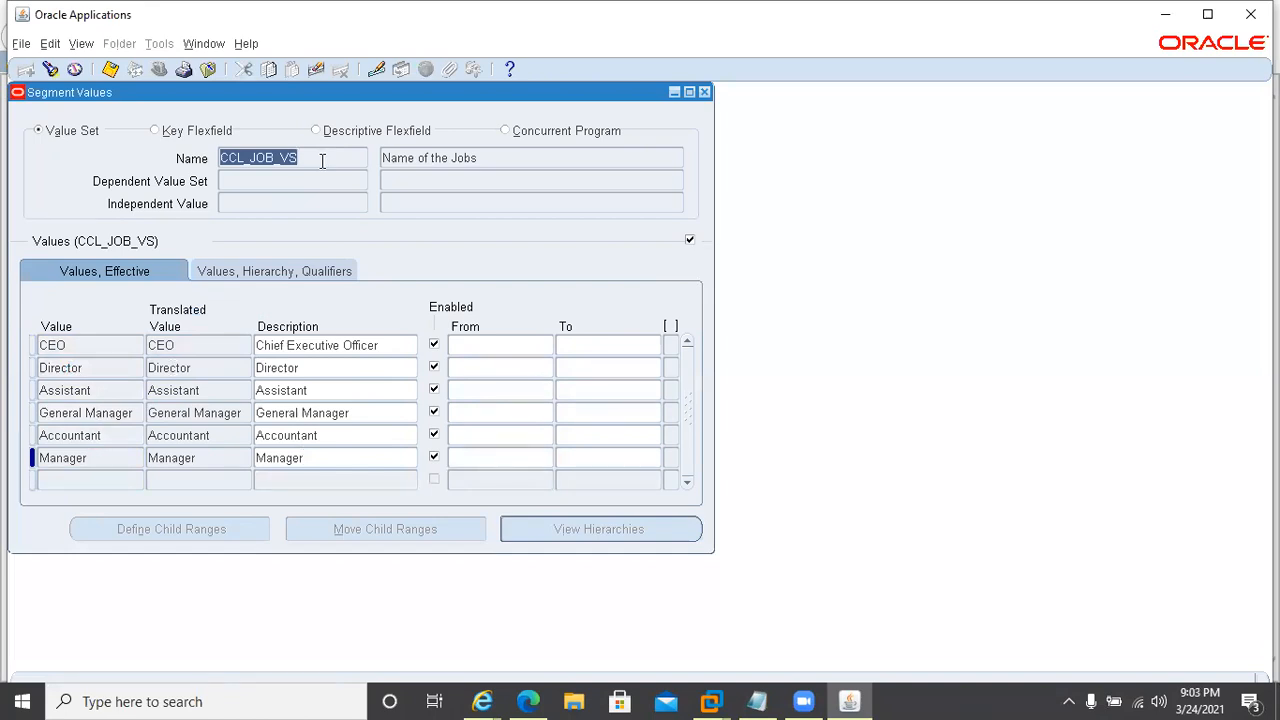
{"action": "left_click", "coordinate": [704, 92]}
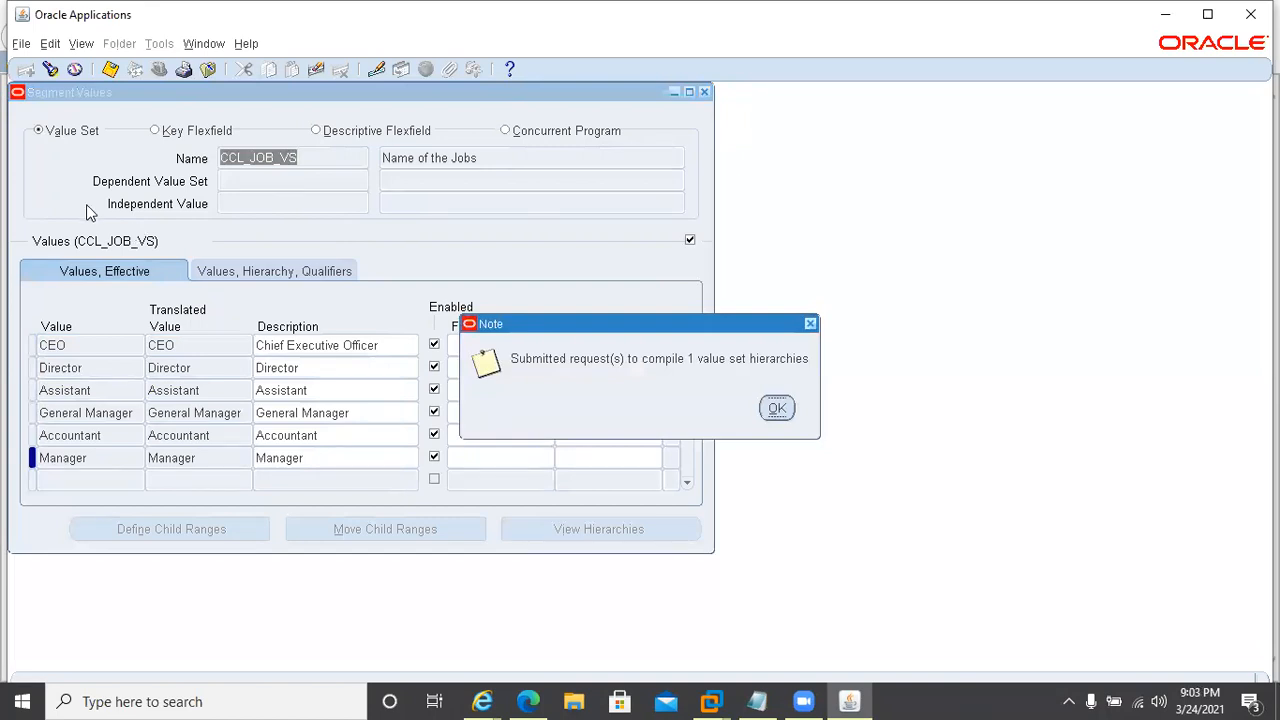
{"action": "left_click", "coordinate": [777, 408]}
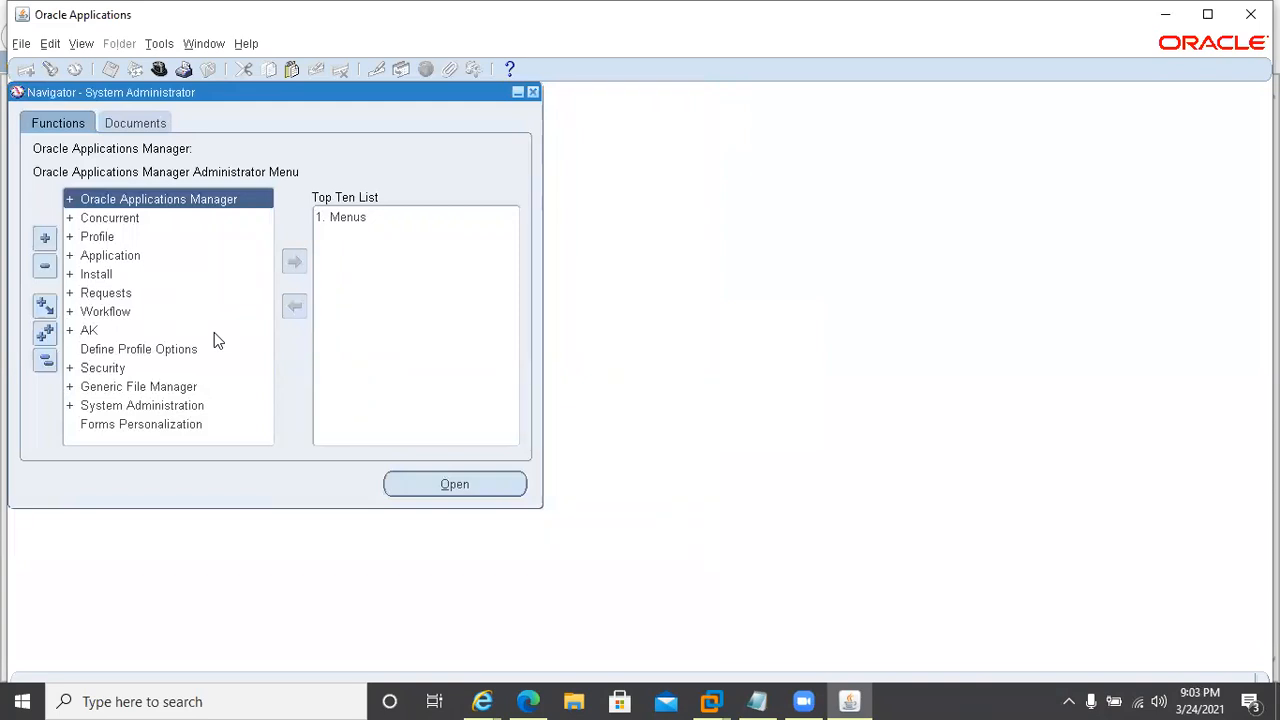
Step: Expand the Application branch of the System Administrator navigator
{"action": "double_click", "coordinate": [112, 257]}
{"action": "double_click", "coordinate": [115, 257]}
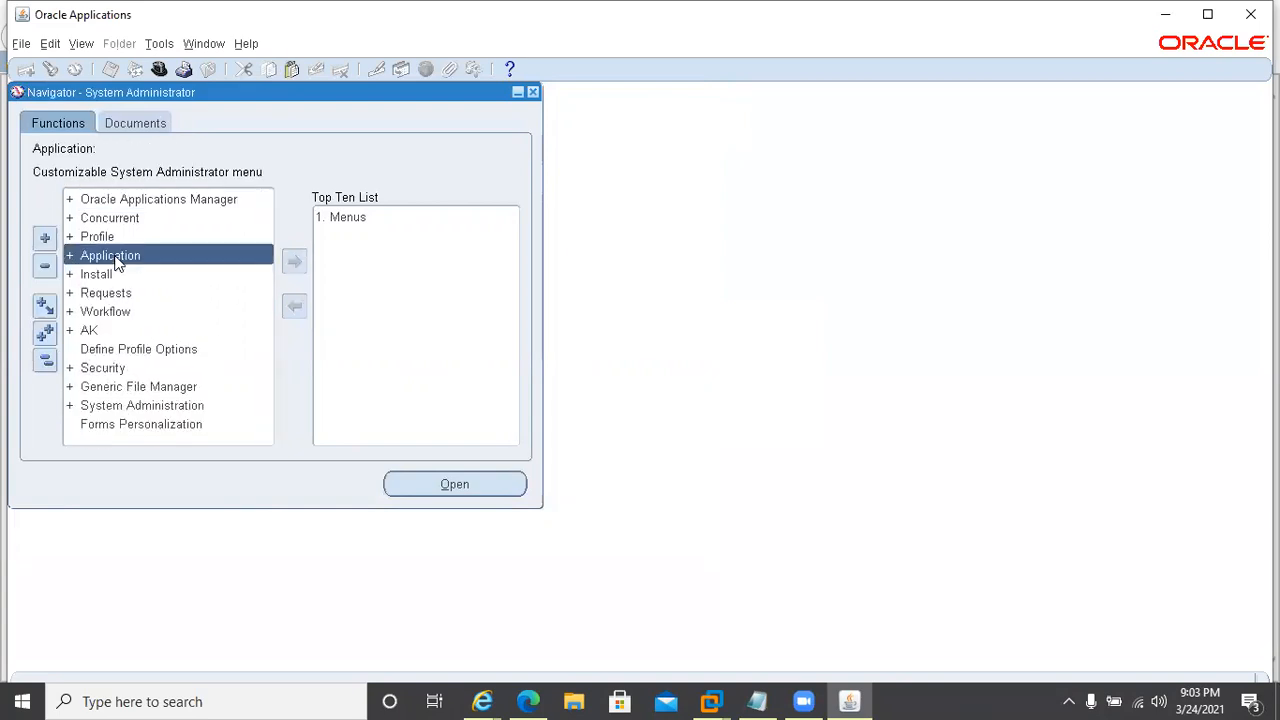
{"action": "key", "text": "Down"}
{"action": "key", "text": "Down"}
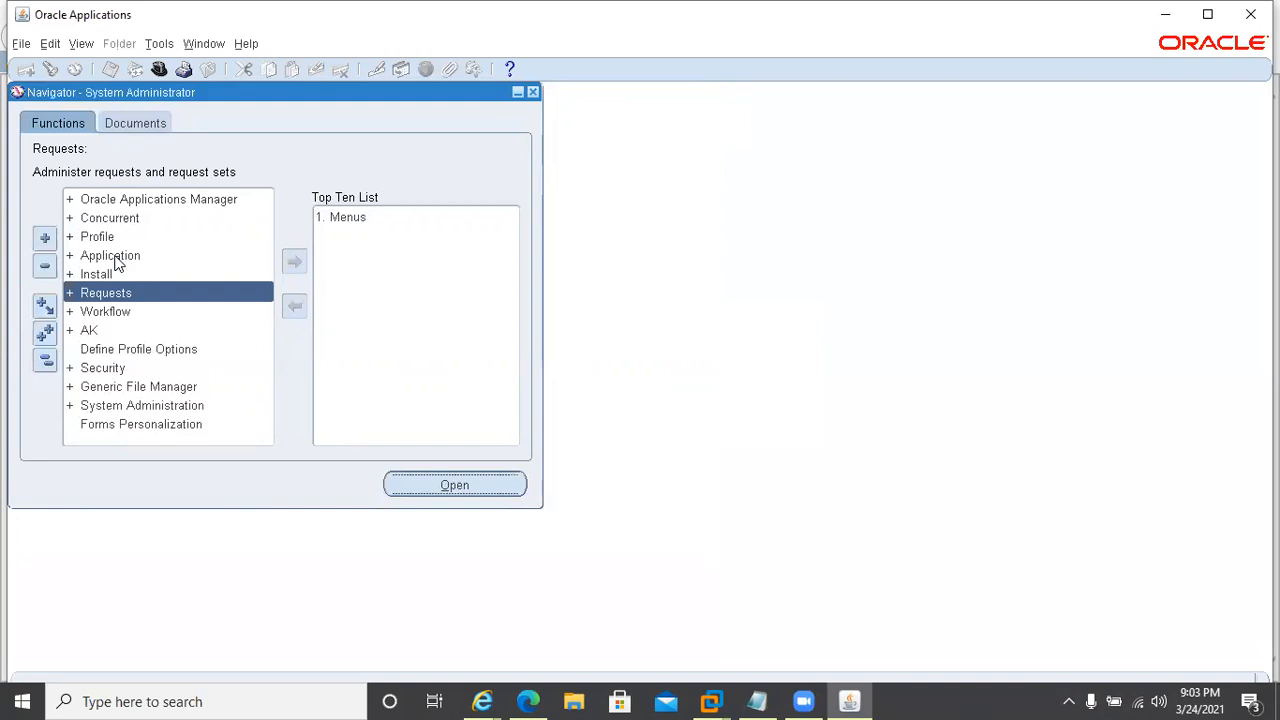
{"action": "key", "text": "Up"}
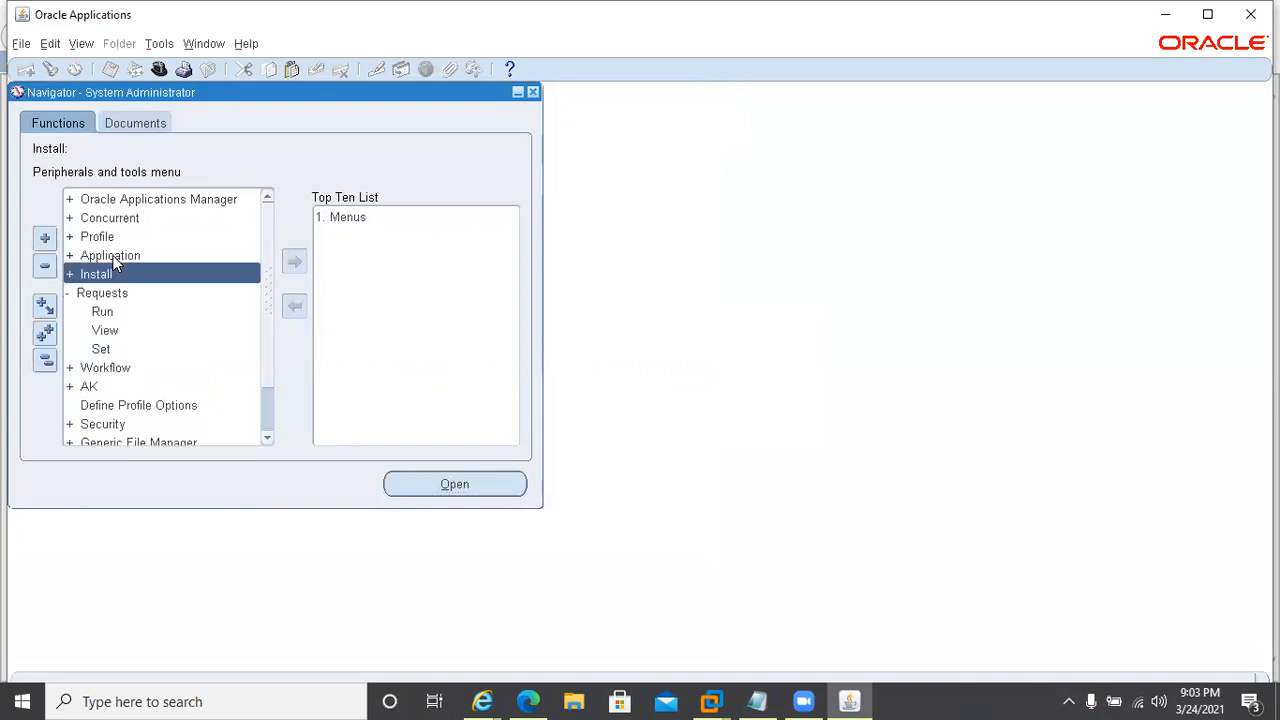
{"action": "key", "text": "Up"}
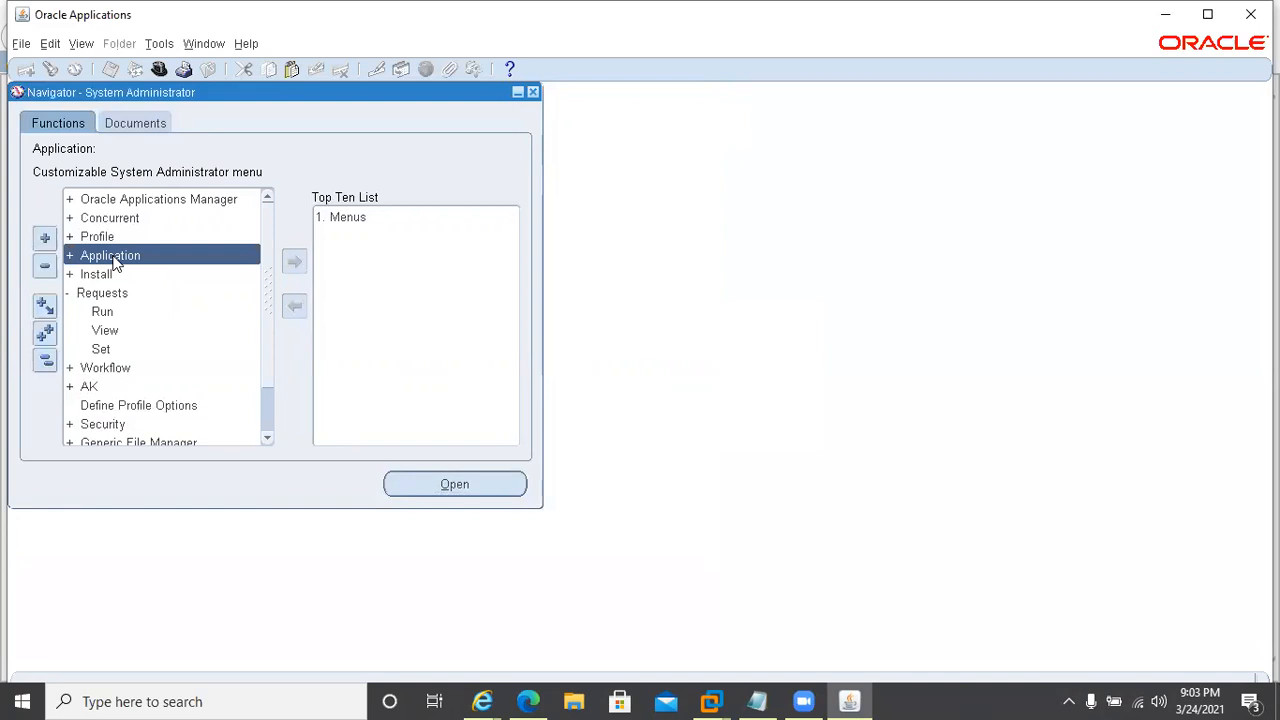
{"action": "key", "text": "Return"}
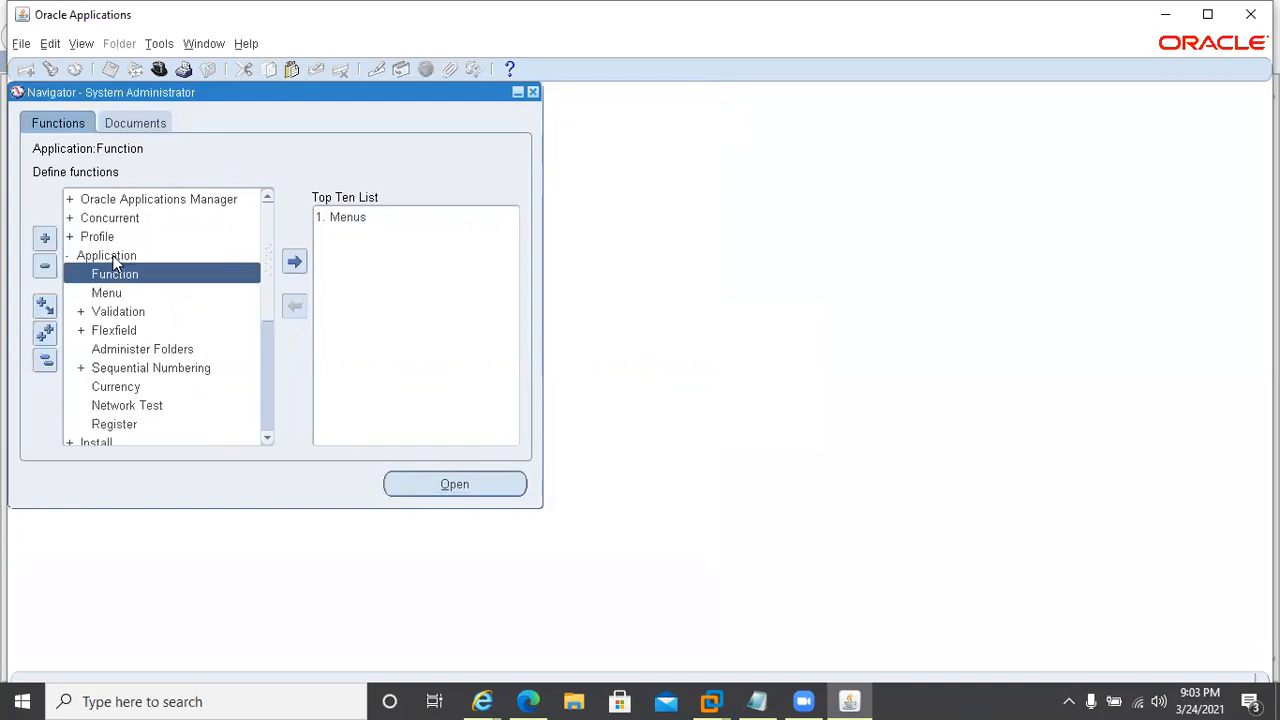
Step: Open the Key Flexfield Segments form under Application, Flexfield, Key, Segments
{"action": "key", "text": "Down"}
{"action": "key", "text": "Down"}
{"action": "key", "text": "Down"}
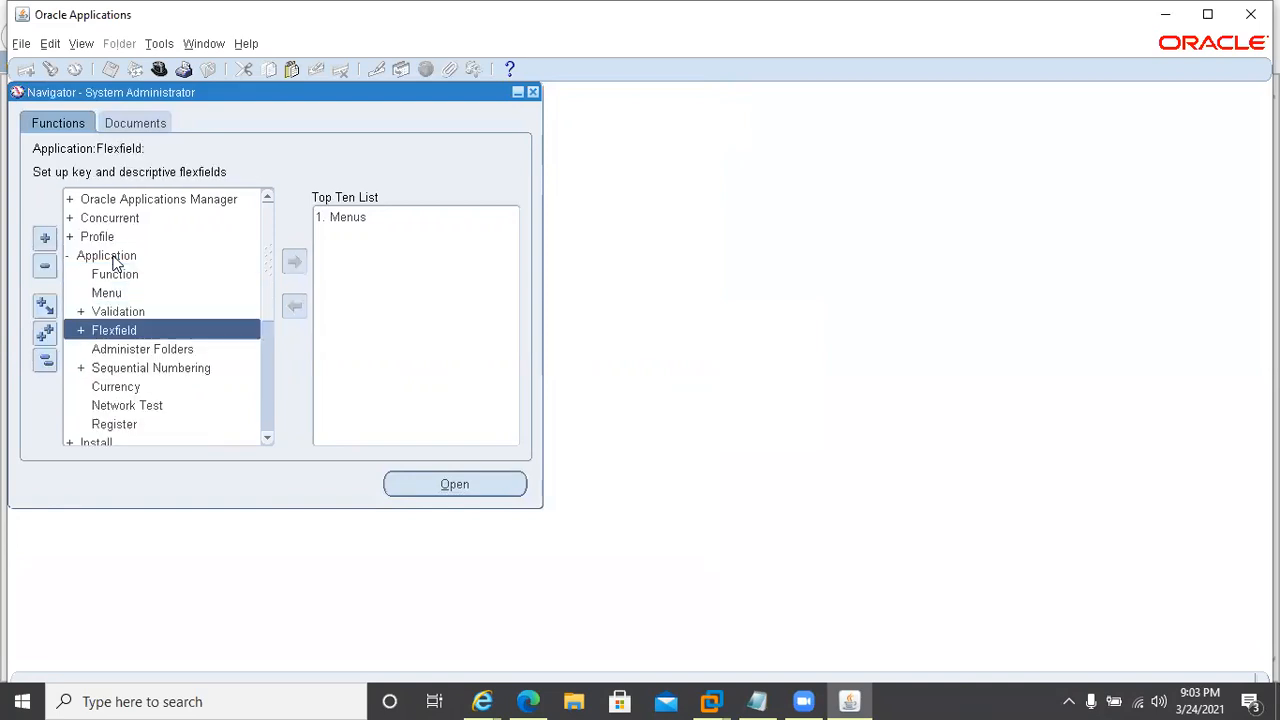
{"action": "key", "text": "Return"}
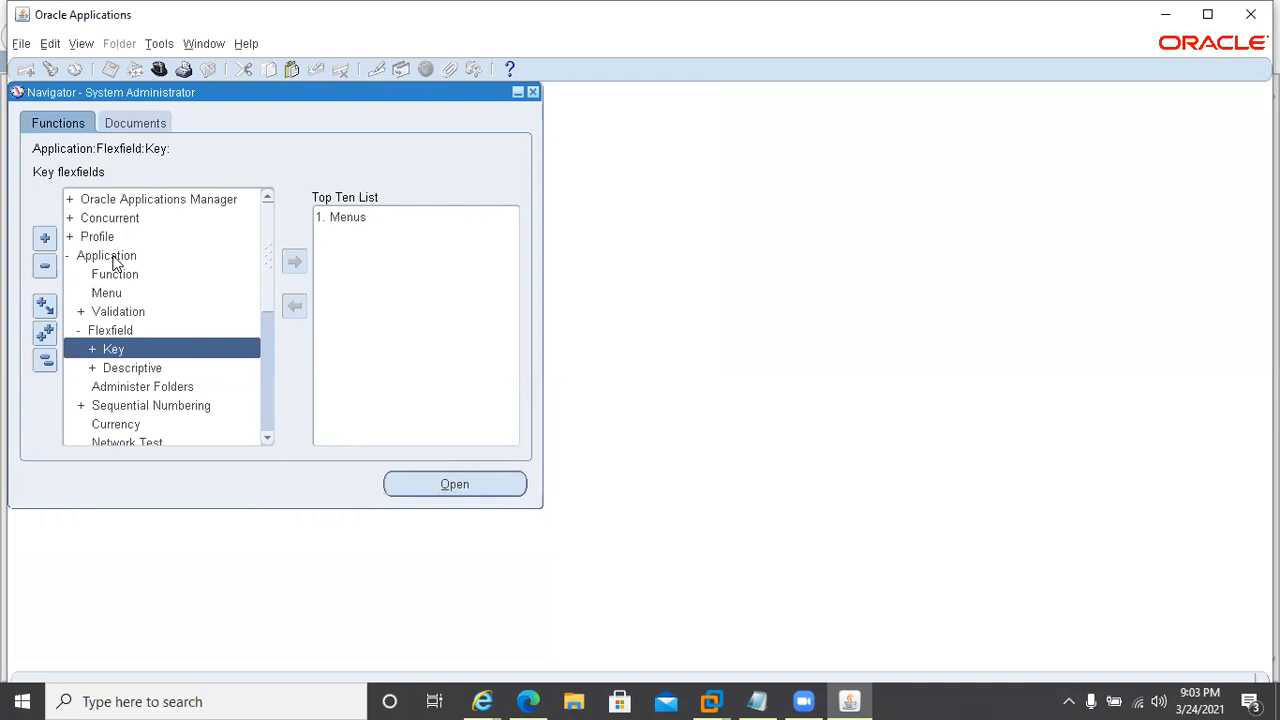
{"action": "key", "text": "Return"}
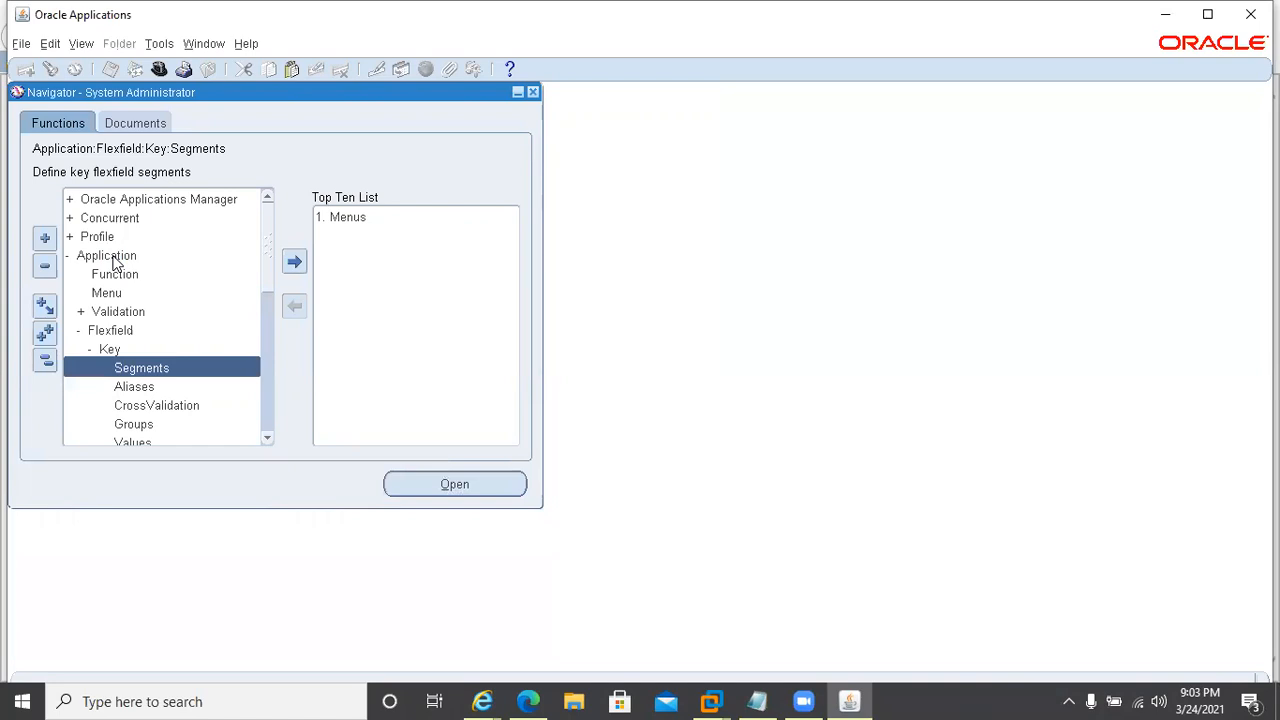
{"action": "key", "text": "Return"}
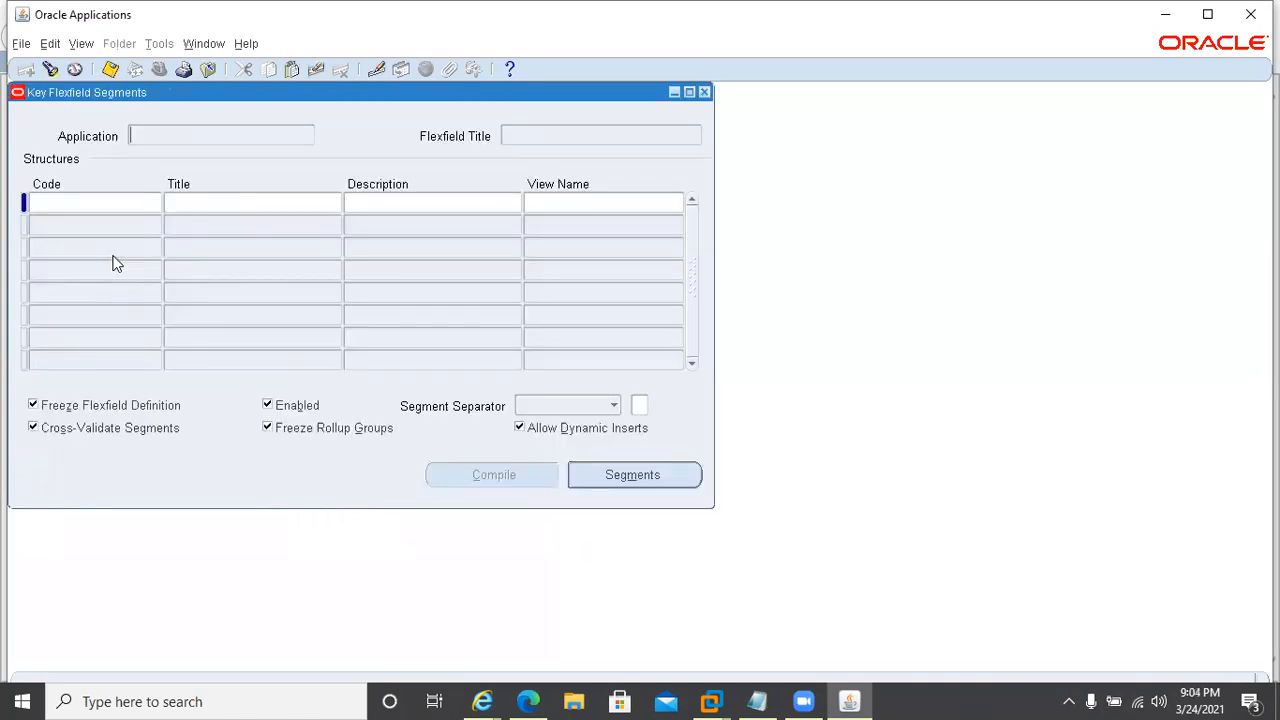
Step: Search the key flexfields for human Resources and look through that application's flexfield titles
{"action": "left_click", "coordinate": [52, 74]}
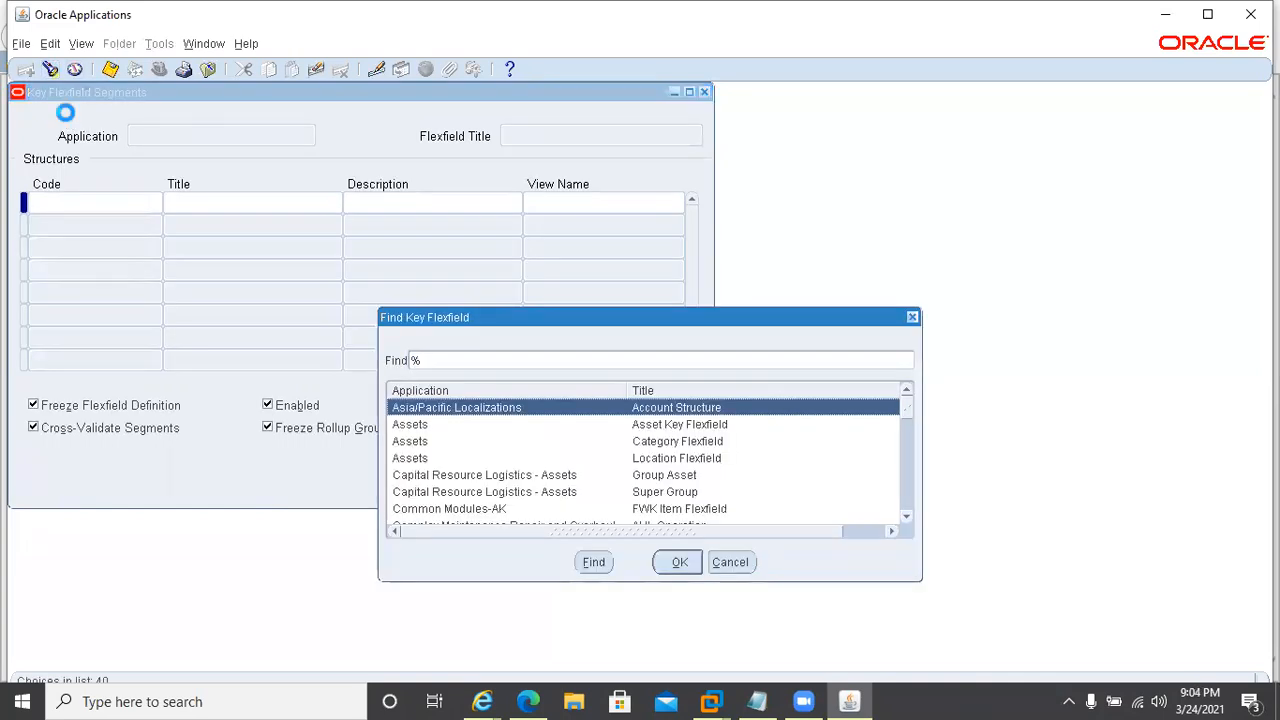
{"action": "type", "text": "human Resources"}
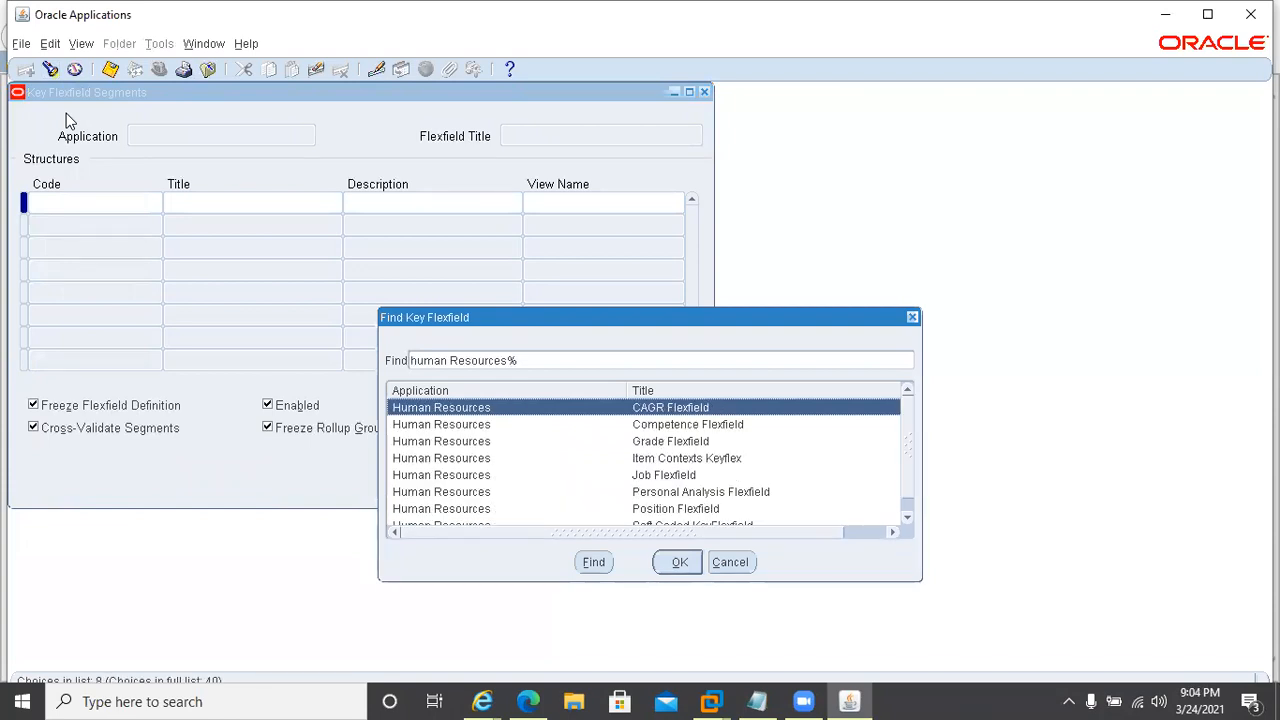
{"action": "key", "text": "Down"}
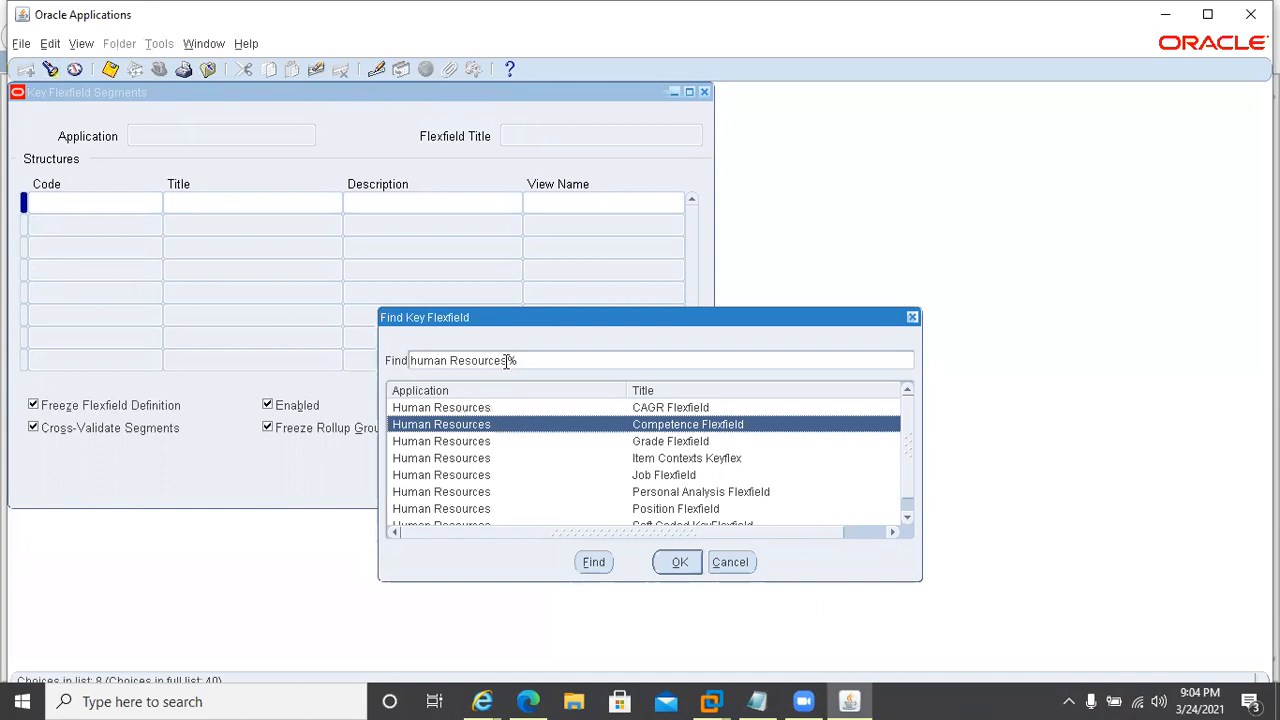
Step: Search the key flexfields for payroll instead and look through the Payroll flexfield titles
{"action": "key", "text": "BackSpace"}
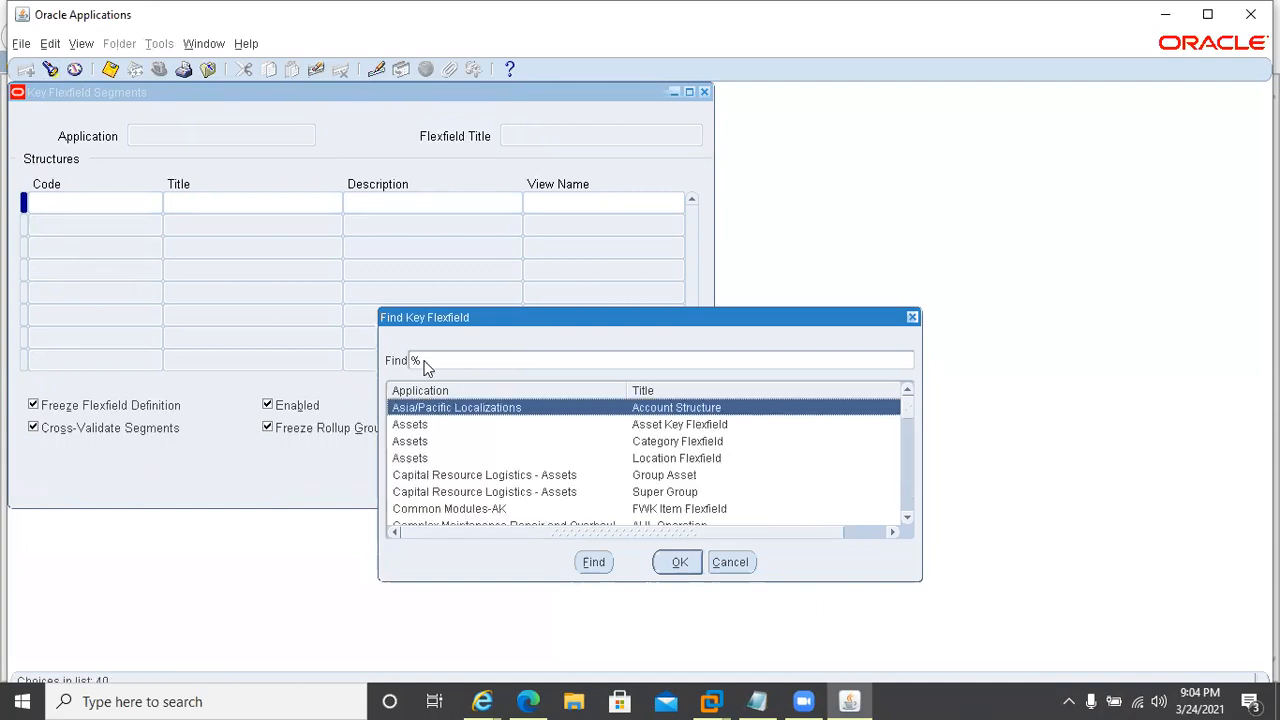
{"action": "type", "text": "payroll"}
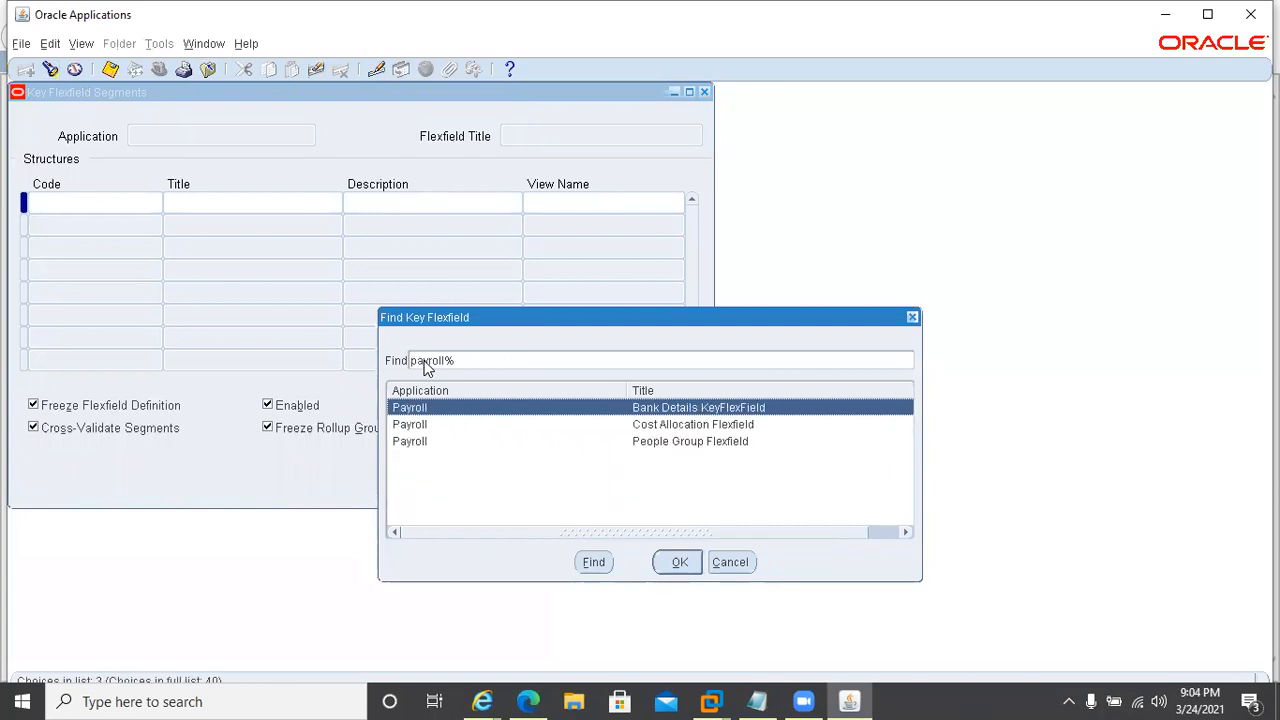
{"action": "key", "text": "Down"}
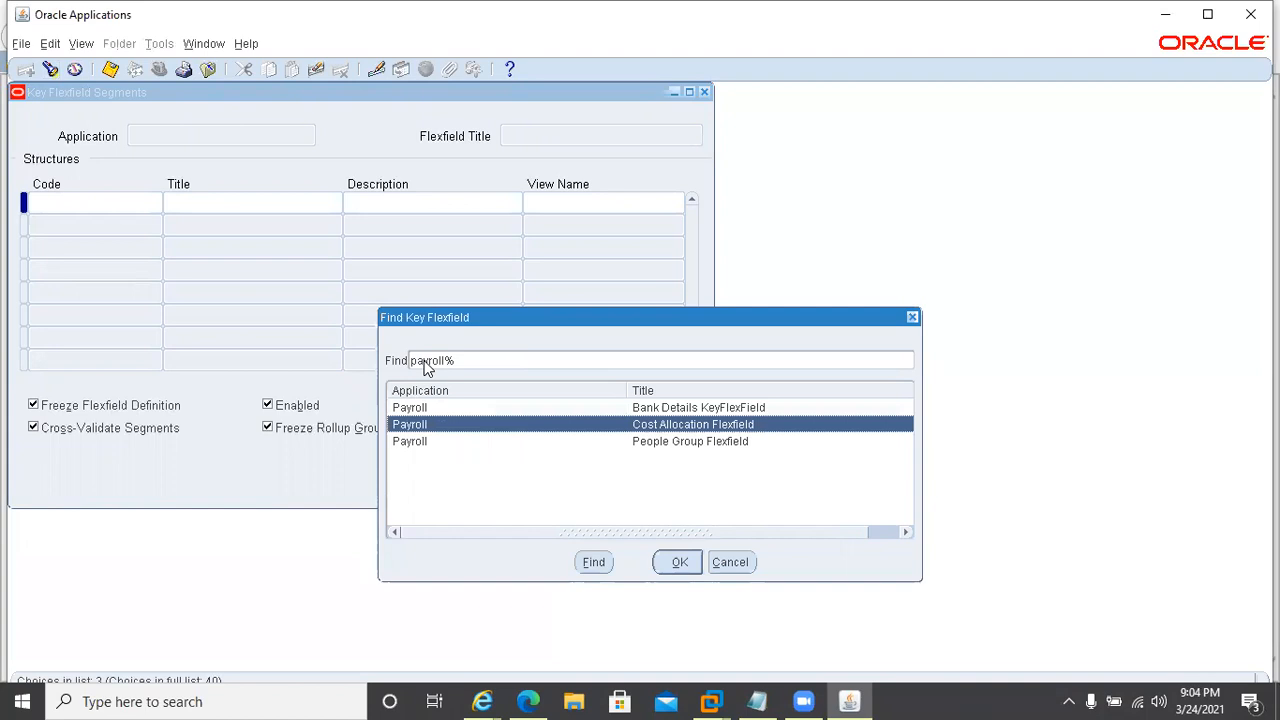
{"action": "key", "text": "Down"}
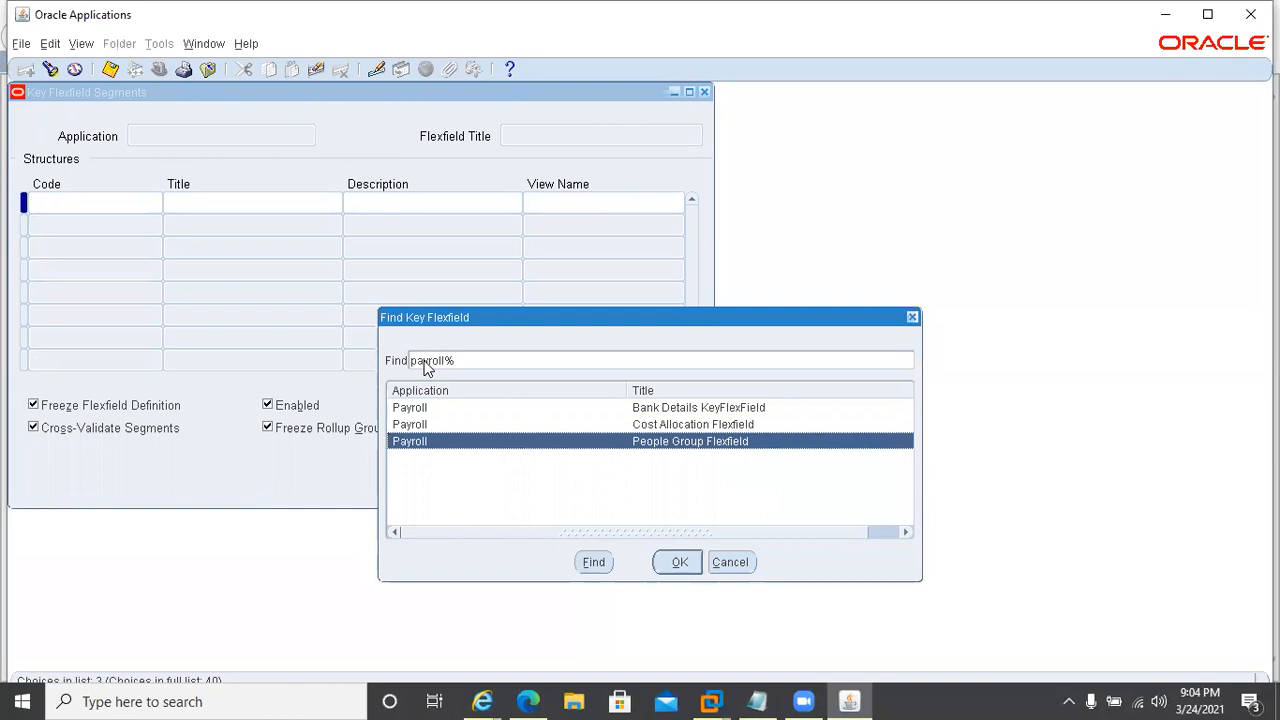
{"action": "key", "text": "Up"}
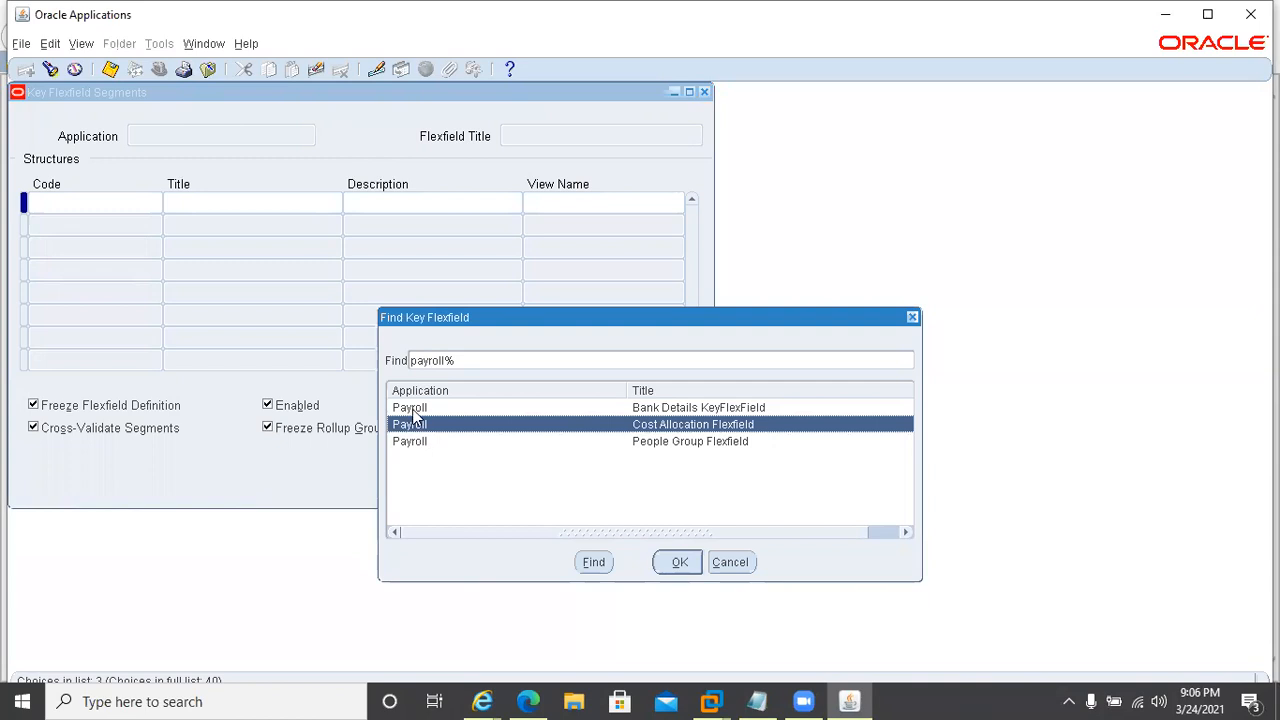
{"action": "left_click", "coordinate": [430, 443]}
Step: Replace the search with human Resources and load the structures of its Job Flexfield
{"action": "type", "text": "p%"}
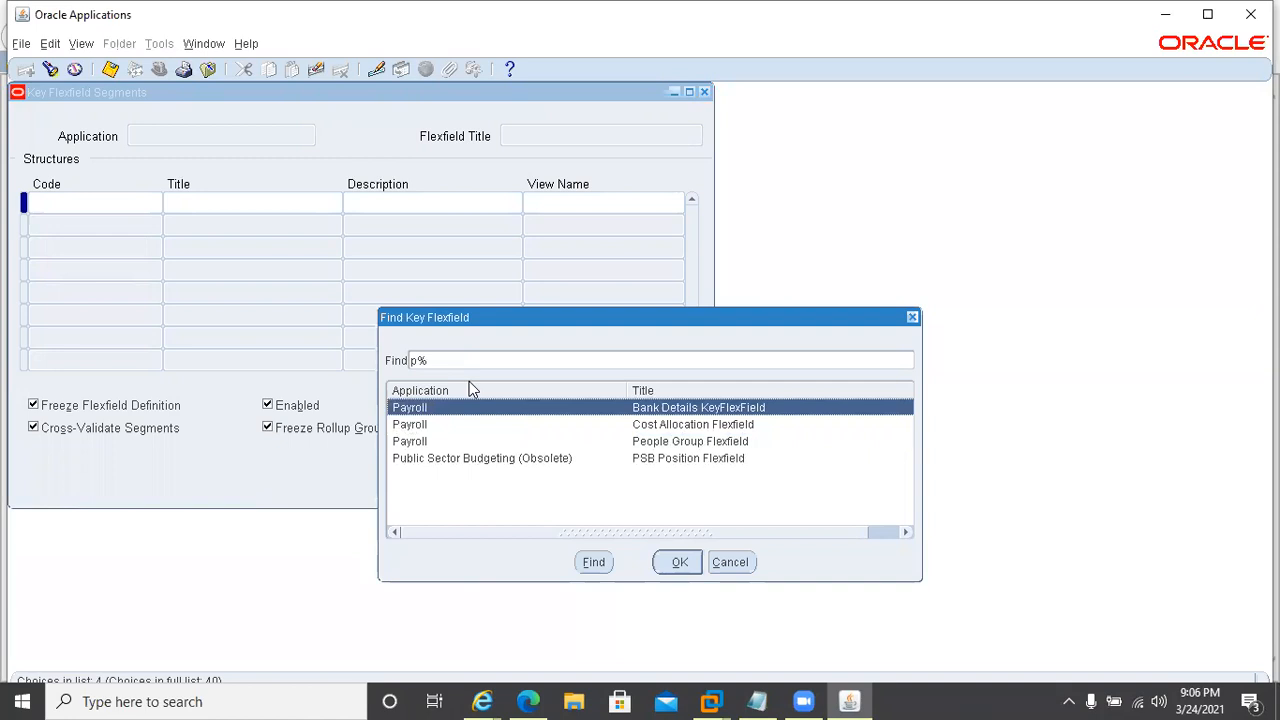
{"action": "key", "text": "BackSpace"}
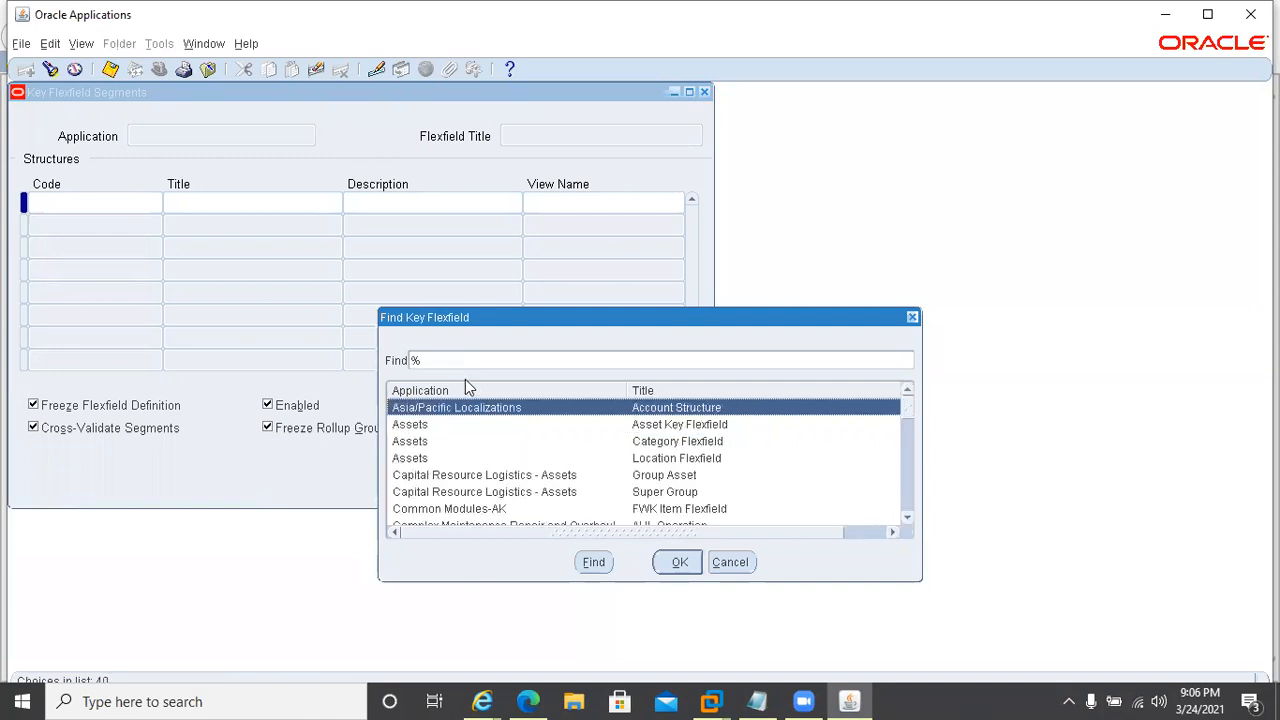
{"action": "type", "text": "human Resources"}
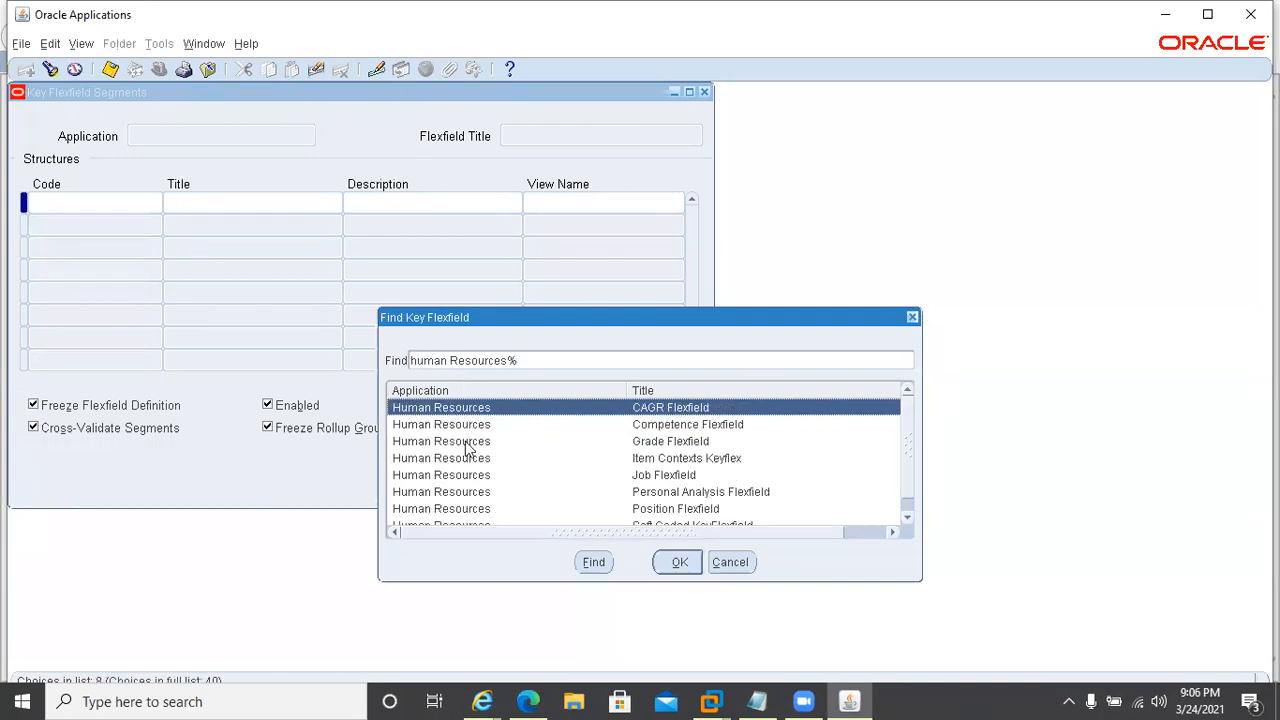
{"action": "key", "text": "Down"}
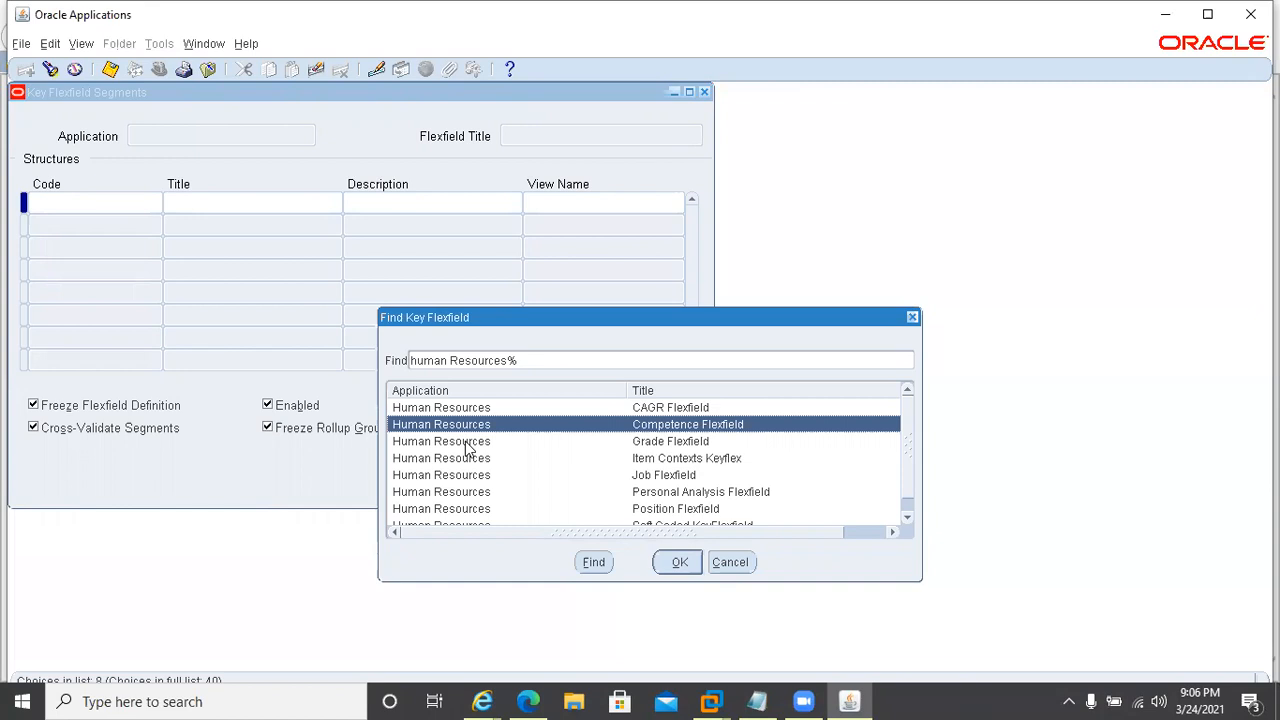
{"action": "key", "text": "Down"}
{"action": "key", "text": "Down"}
{"action": "key", "text": "Down"}
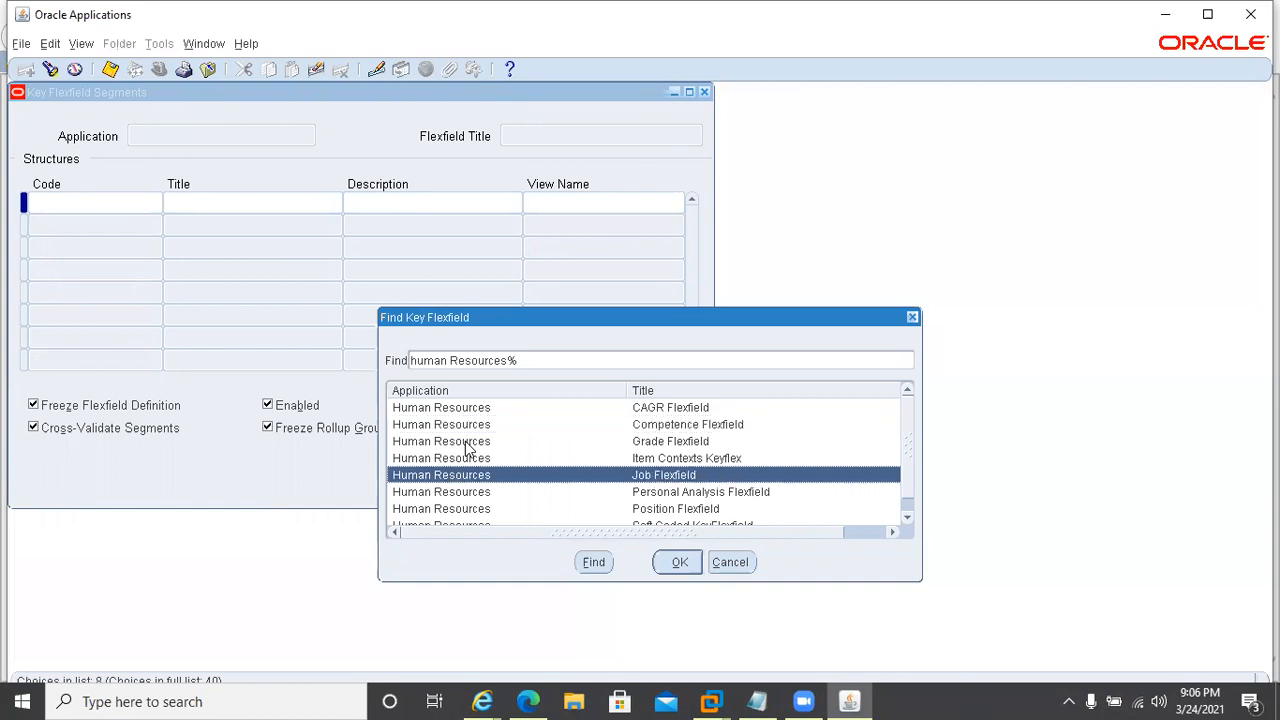
{"action": "left_click", "coordinate": [465, 443]}
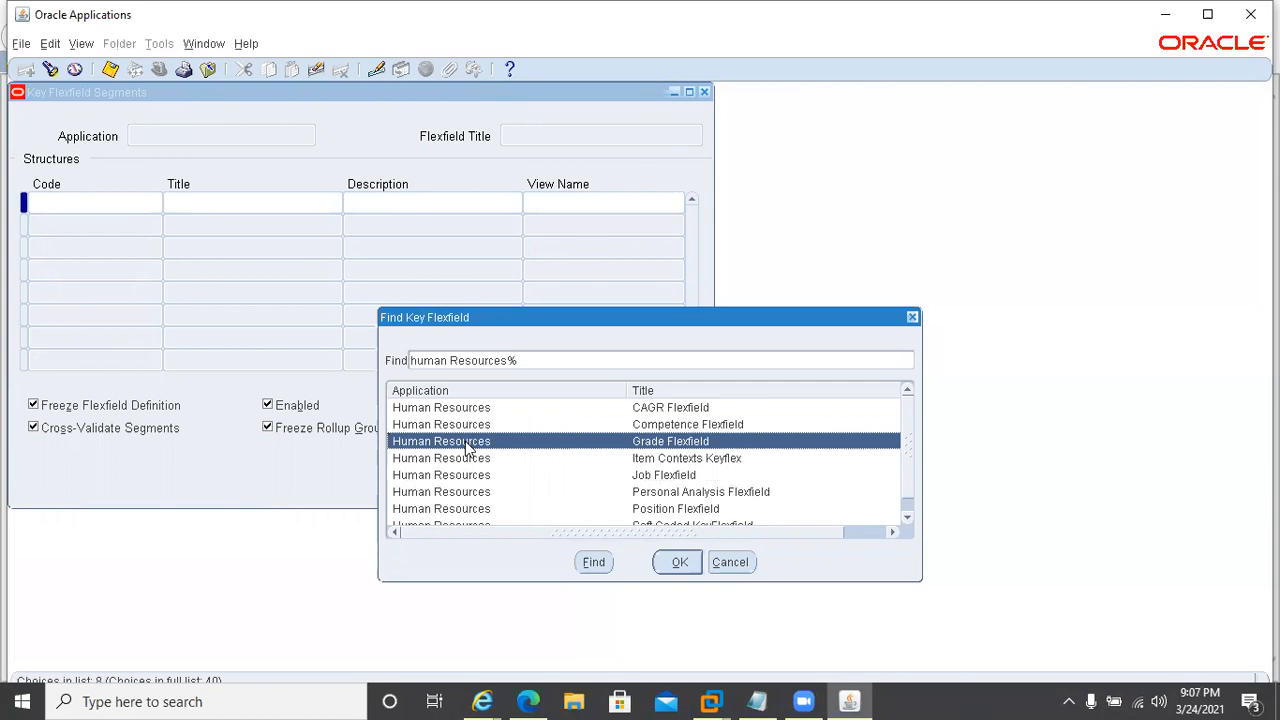
{"action": "key", "text": "Down"}
{"action": "key", "text": "Down"}
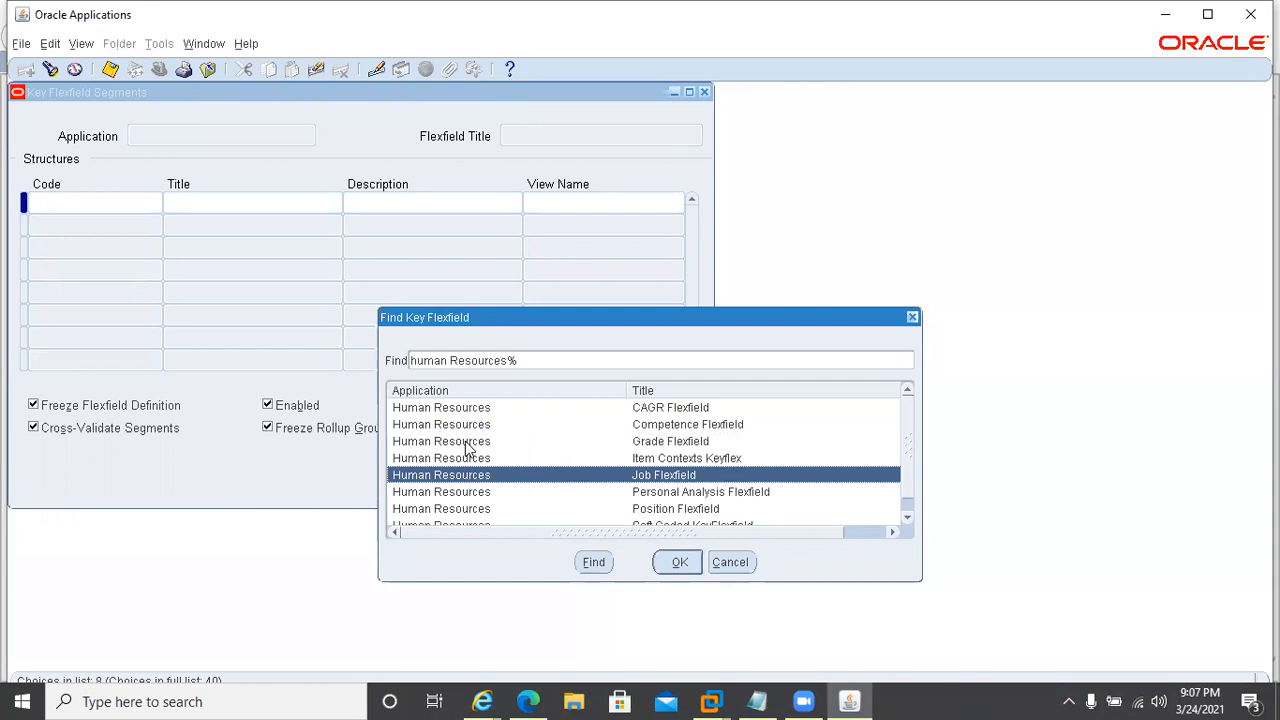
{"action": "key", "text": "Return"}
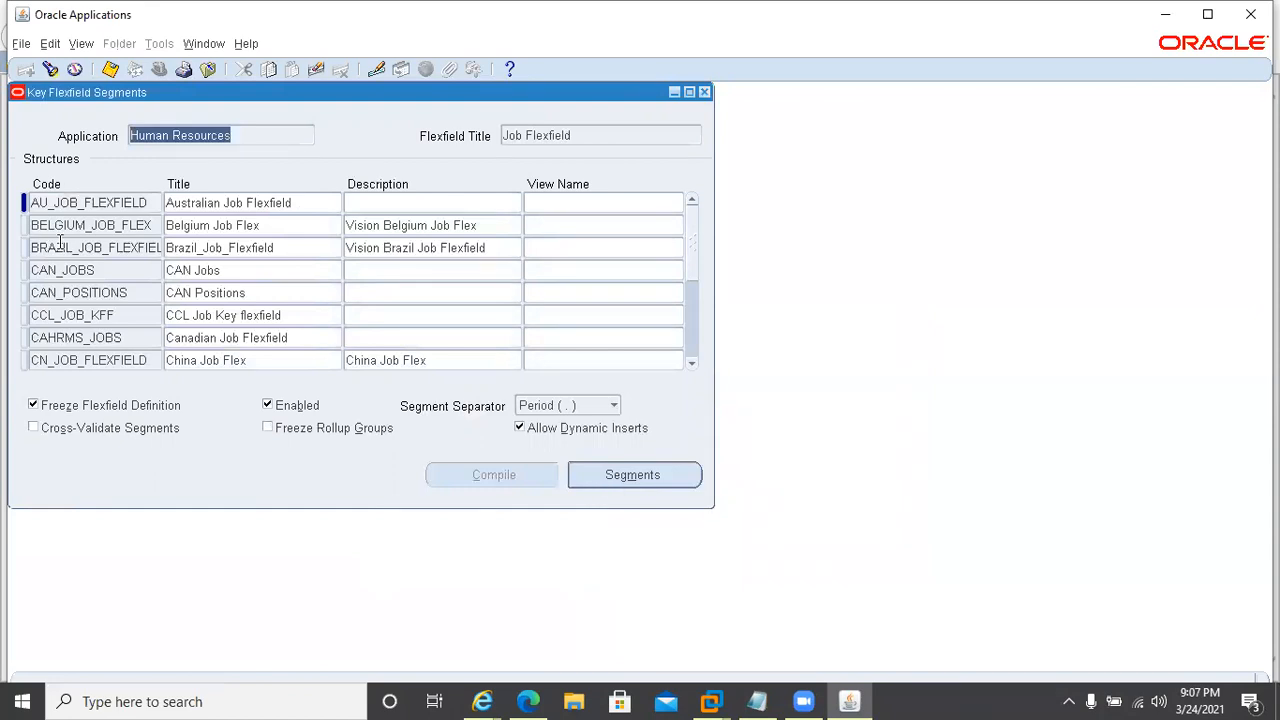
Step: Examine the segments of the CCL_JOB_KFF structure and the definition of the assigned CCL_JOB_VS value set, and return to the structures list
{"action": "left_click", "coordinate": [115, 314]}
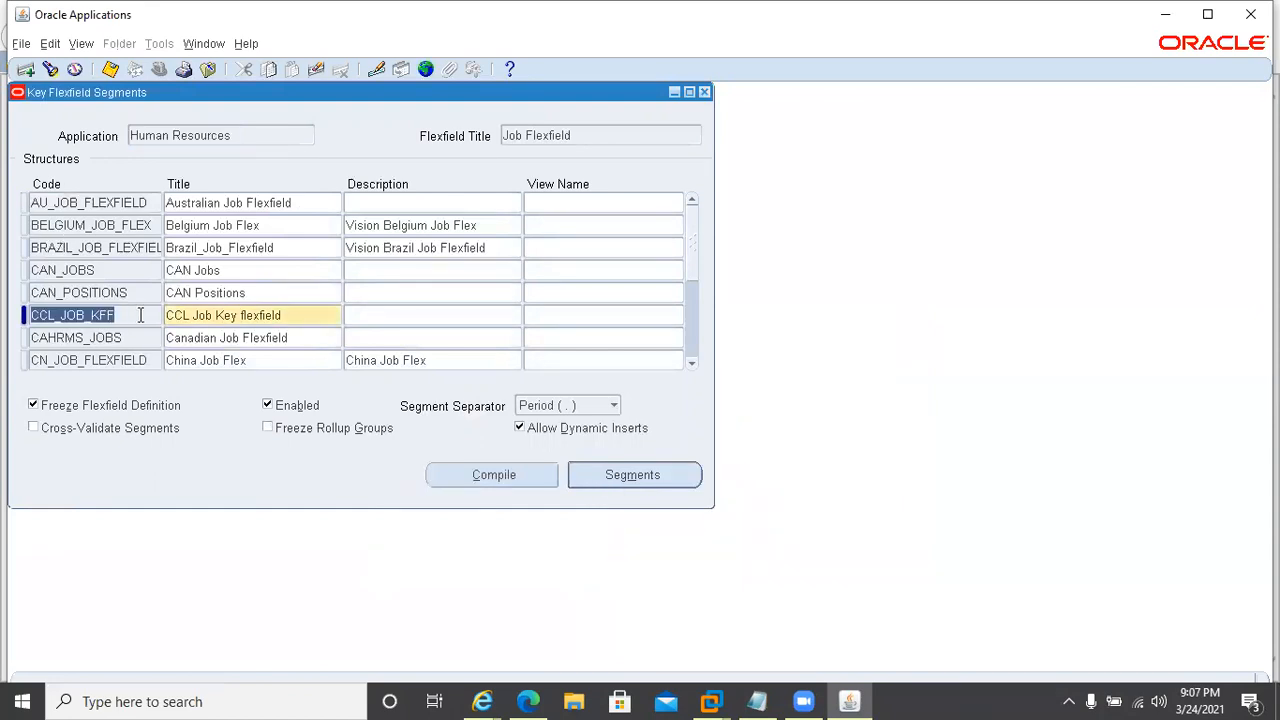
{"action": "left_click", "coordinate": [630, 478]}
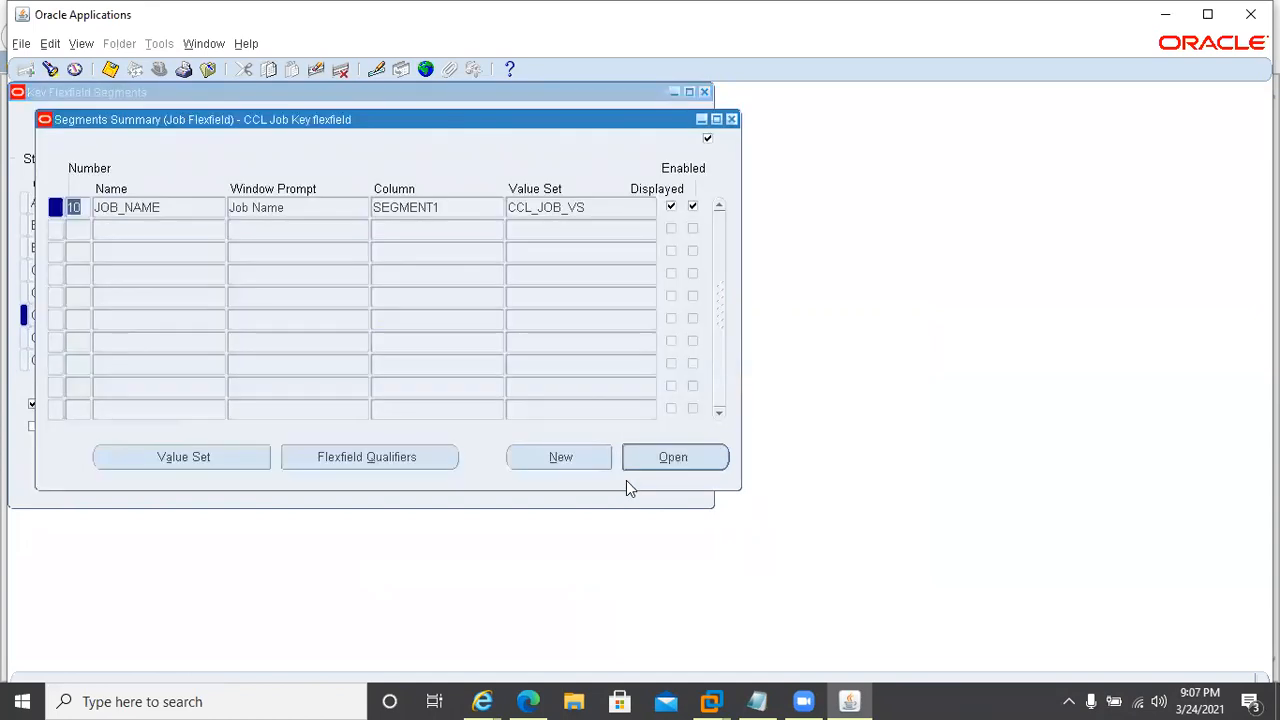
{"action": "left_click", "coordinate": [596, 206]}
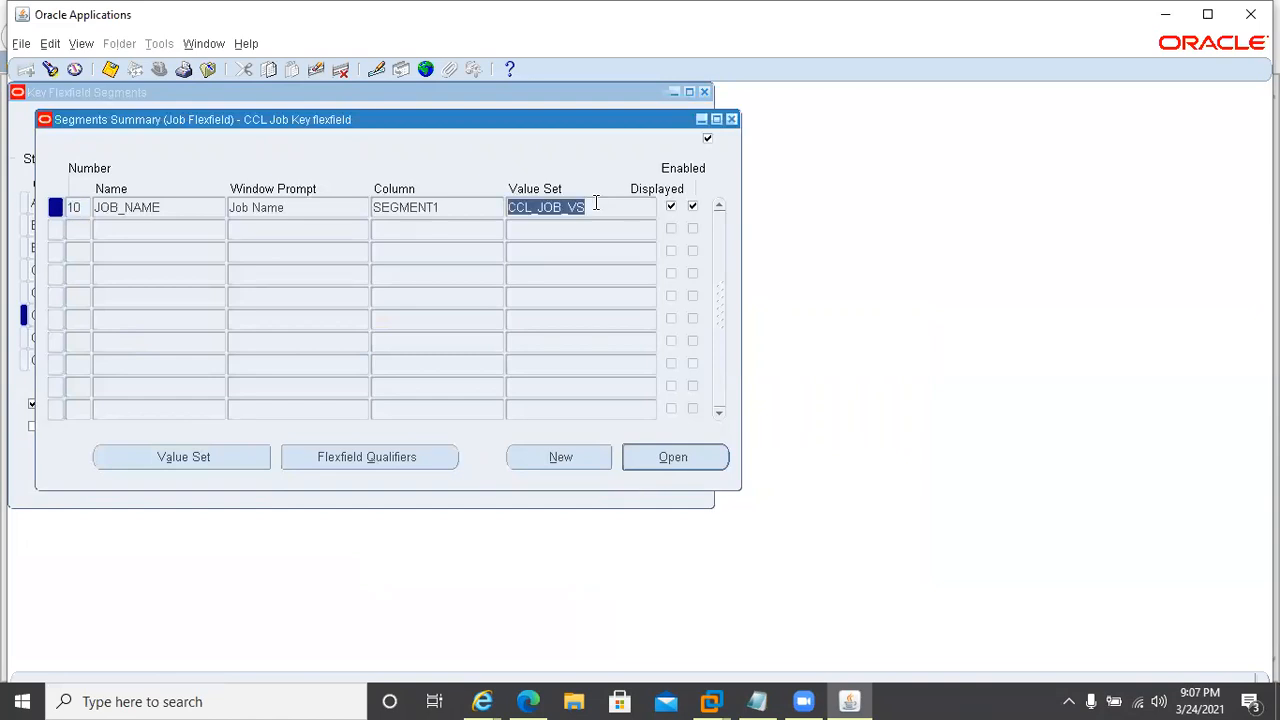
{"action": "left_click", "coordinate": [220, 460]}
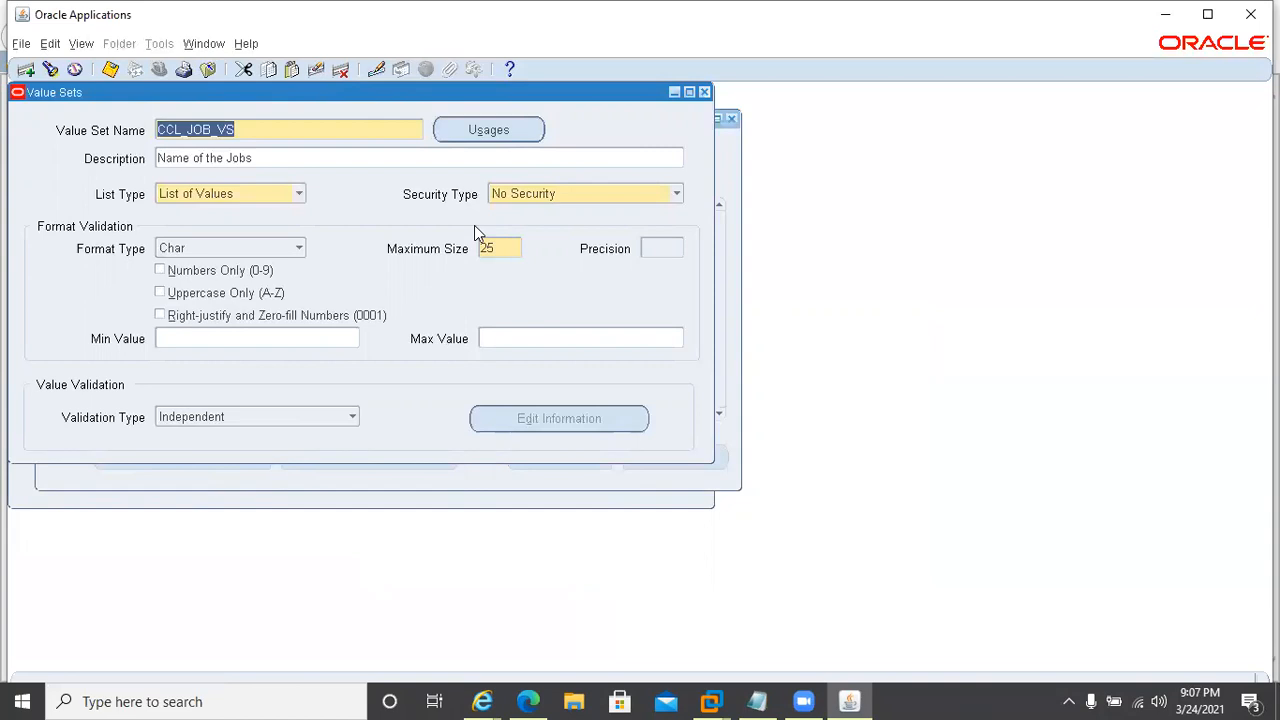
{"action": "left_click", "coordinate": [702, 93]}
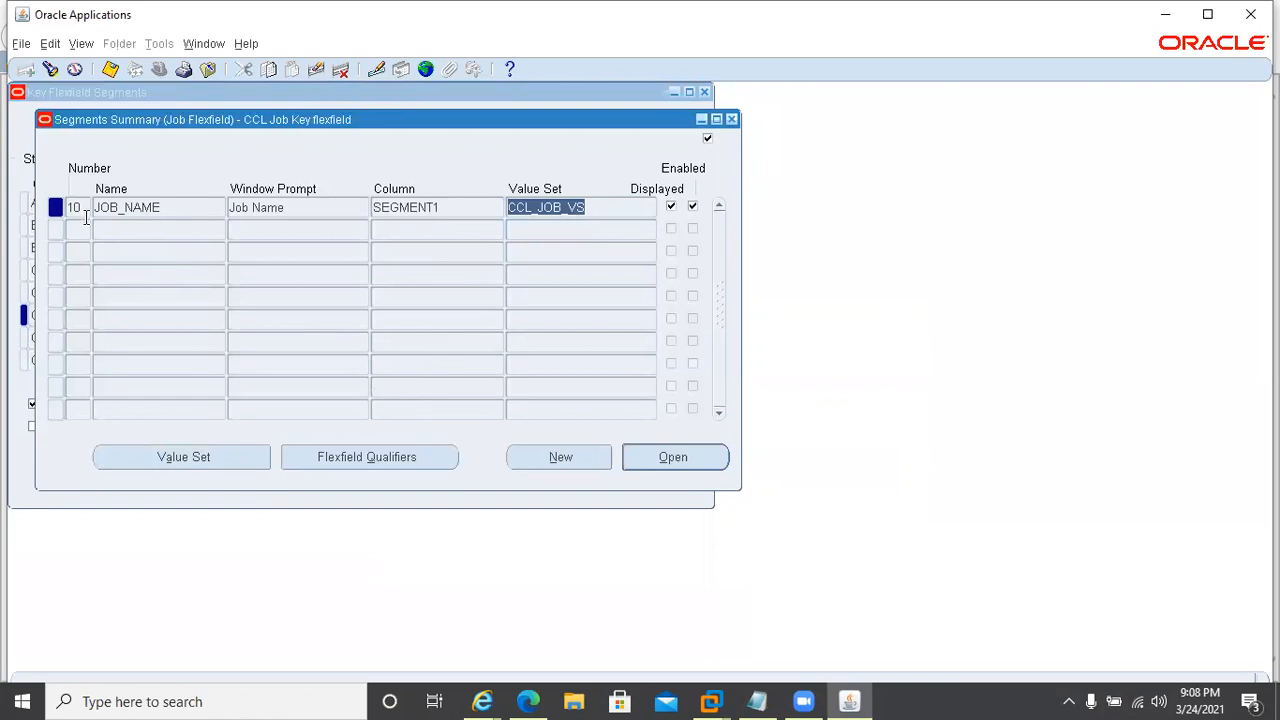
{"action": "key", "text": "shift+Tab"}
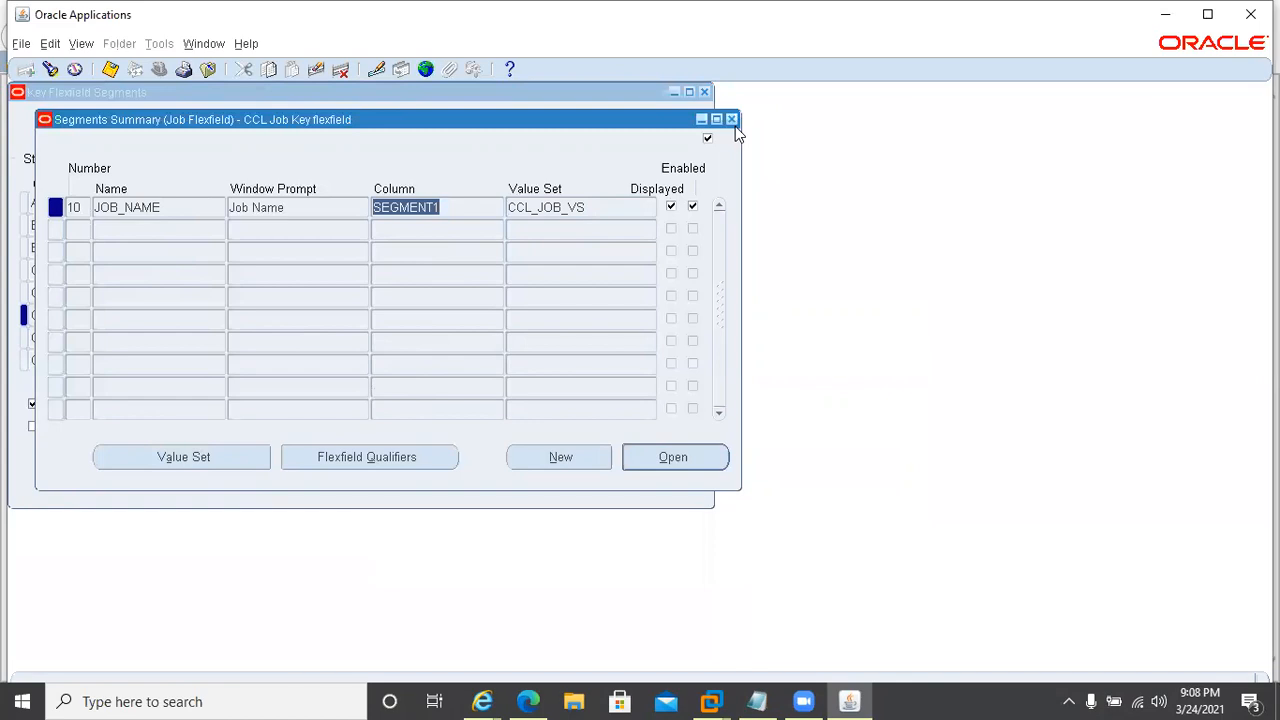
{"action": "left_click", "coordinate": [731, 120]}
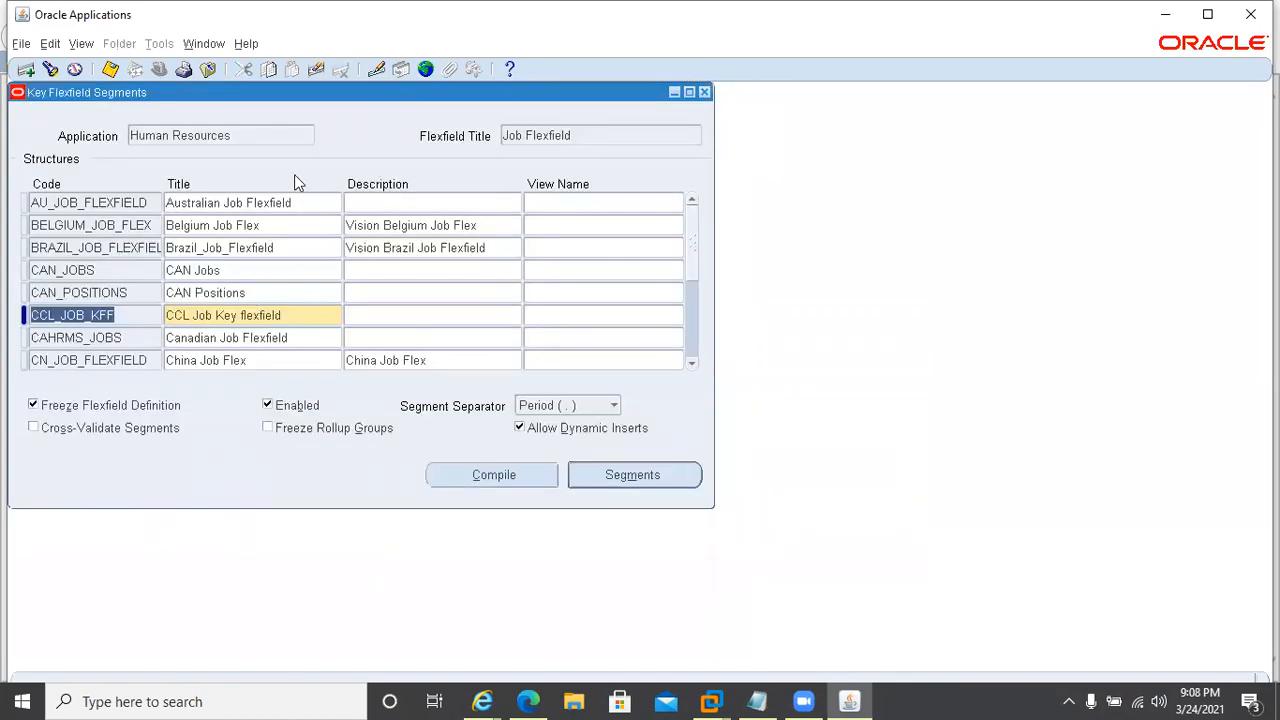
Step: Find the Human Resources key flexfields again and load the structures of the Grade Flexfield
{"action": "left_click", "coordinate": [241, 133]}
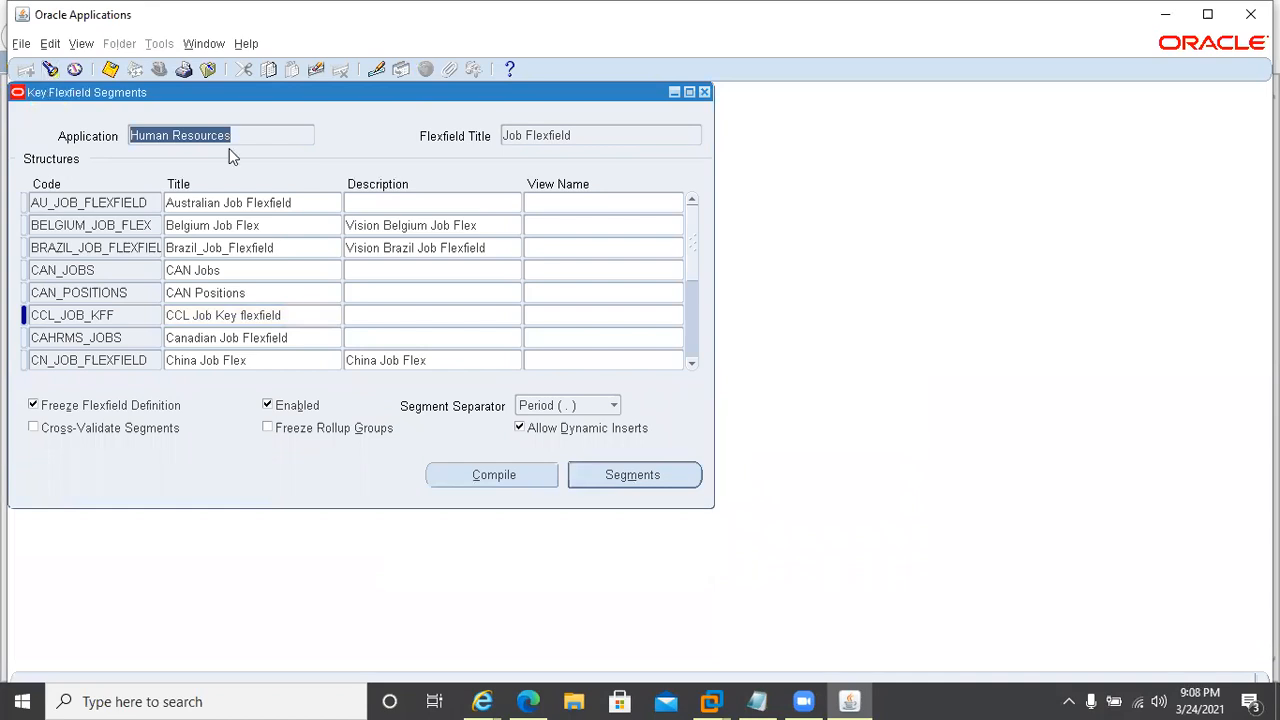
{"action": "left_click", "coordinate": [50, 70]}
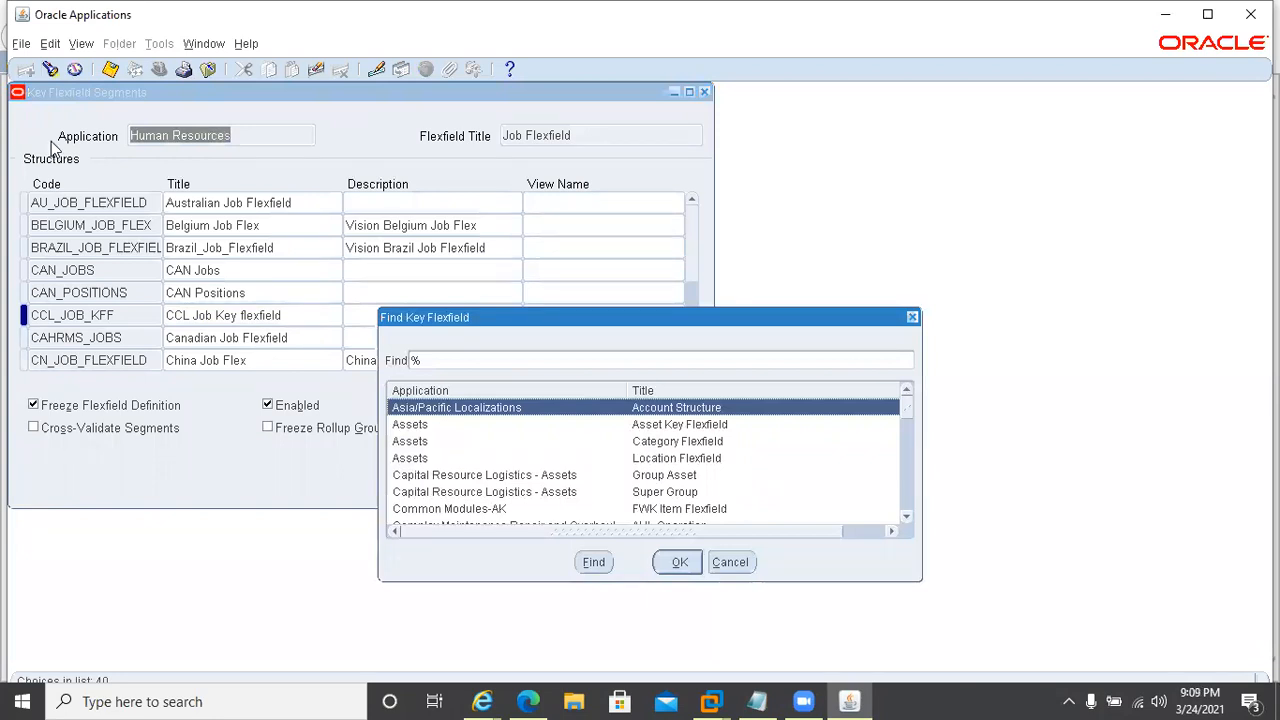
{"action": "type", "text": "human Resources"}
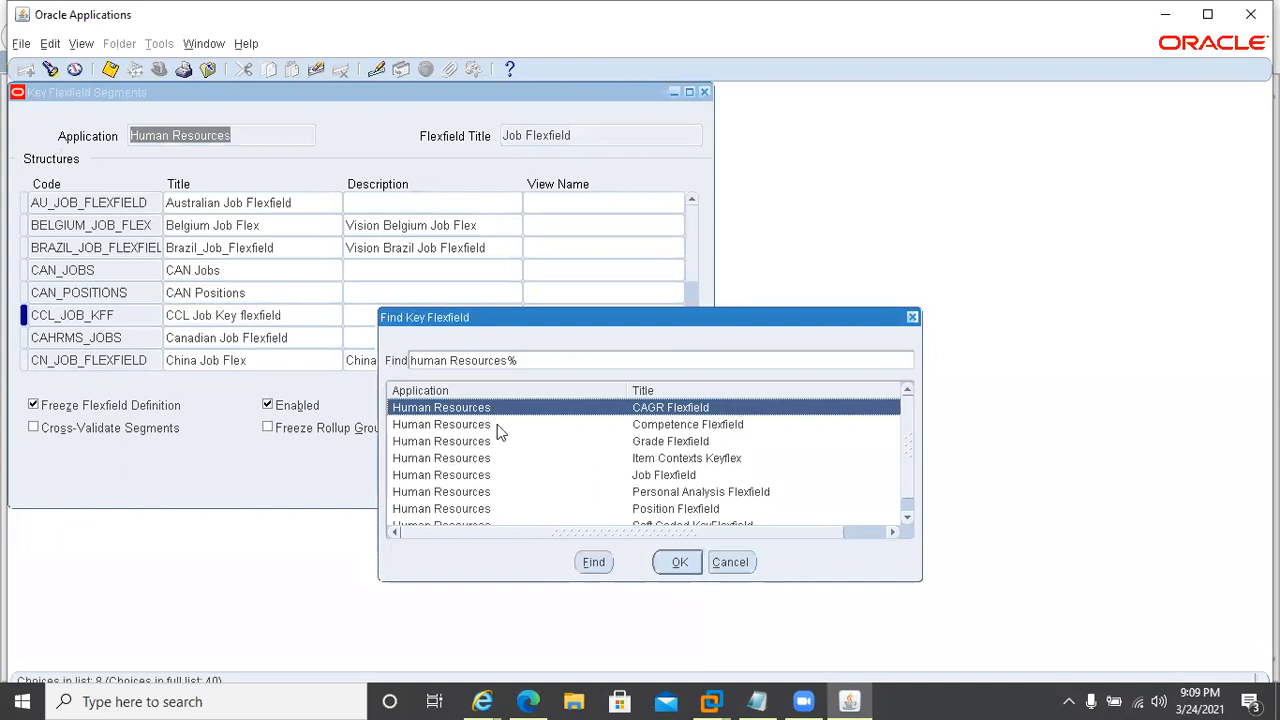
{"action": "left_click", "coordinate": [643, 442]}
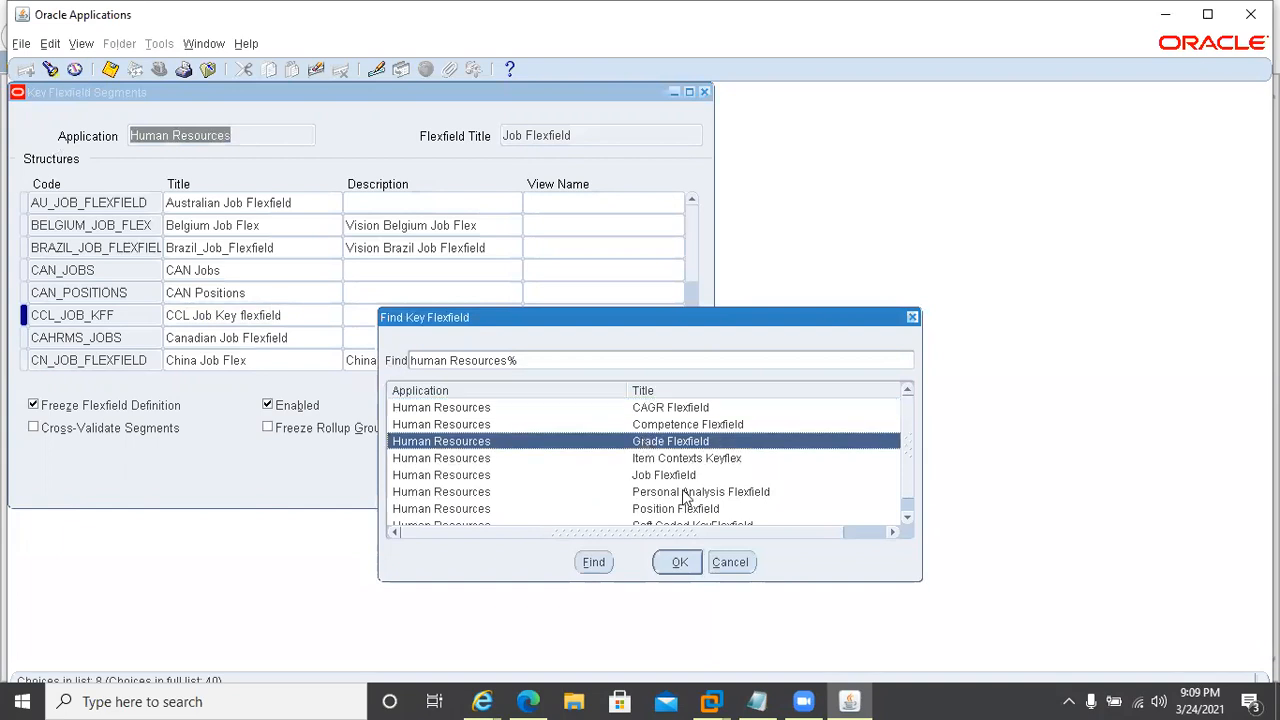
{"action": "left_click", "coordinate": [678, 563]}
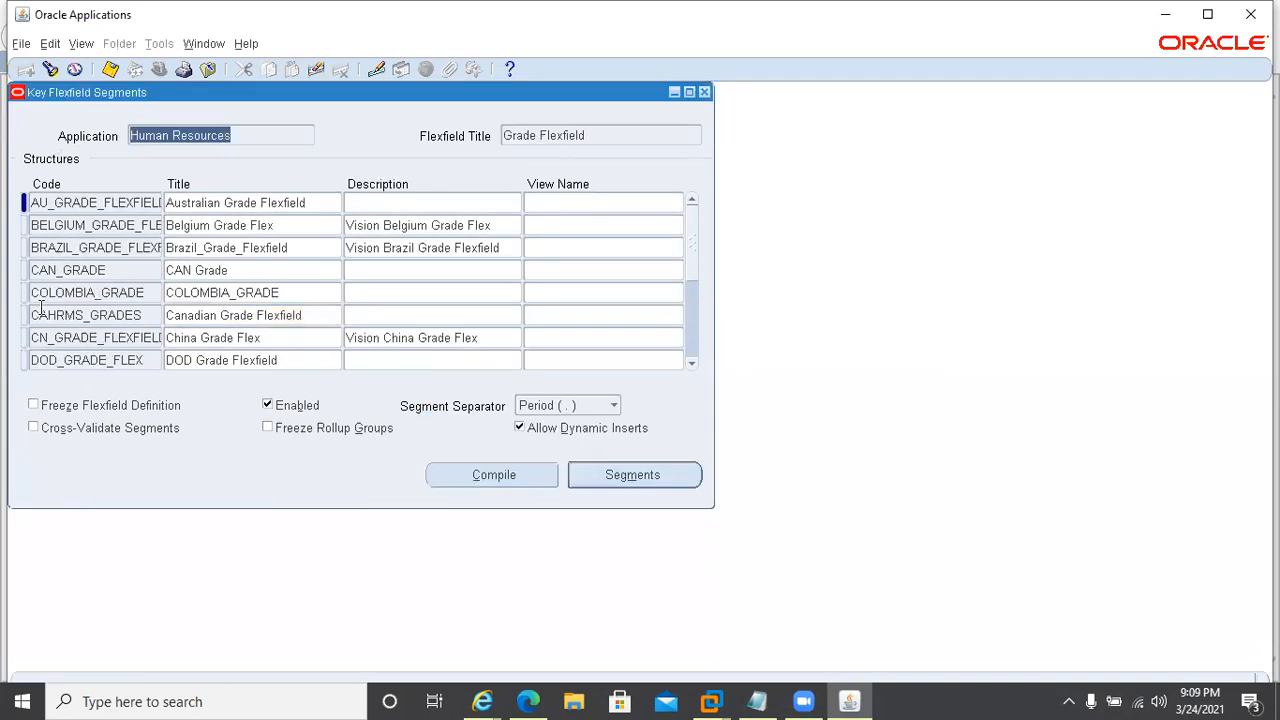
Step: Add a structure below CAN_GRADE with code and title CCL_GRADE_KFF and description CCL Pharma Grade KFF, and open its segments
{"action": "left_click", "coordinate": [118, 262]}
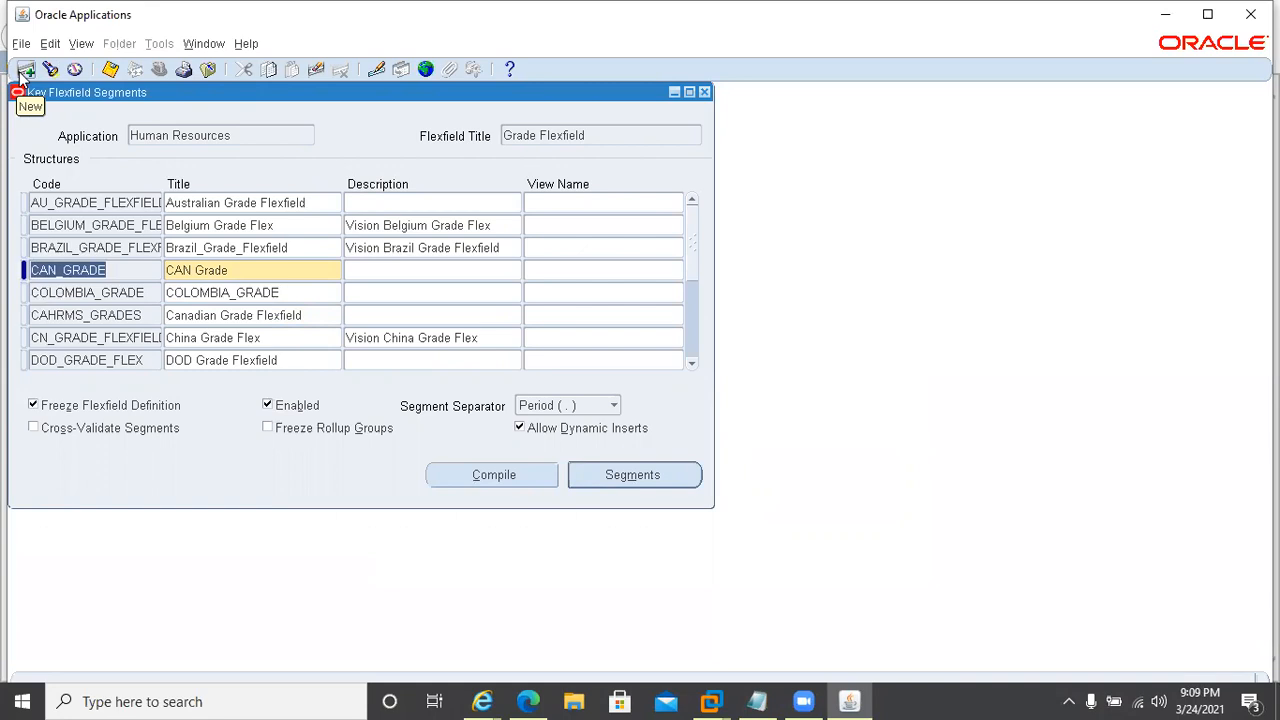
{"action": "left_click", "coordinate": [24, 70]}
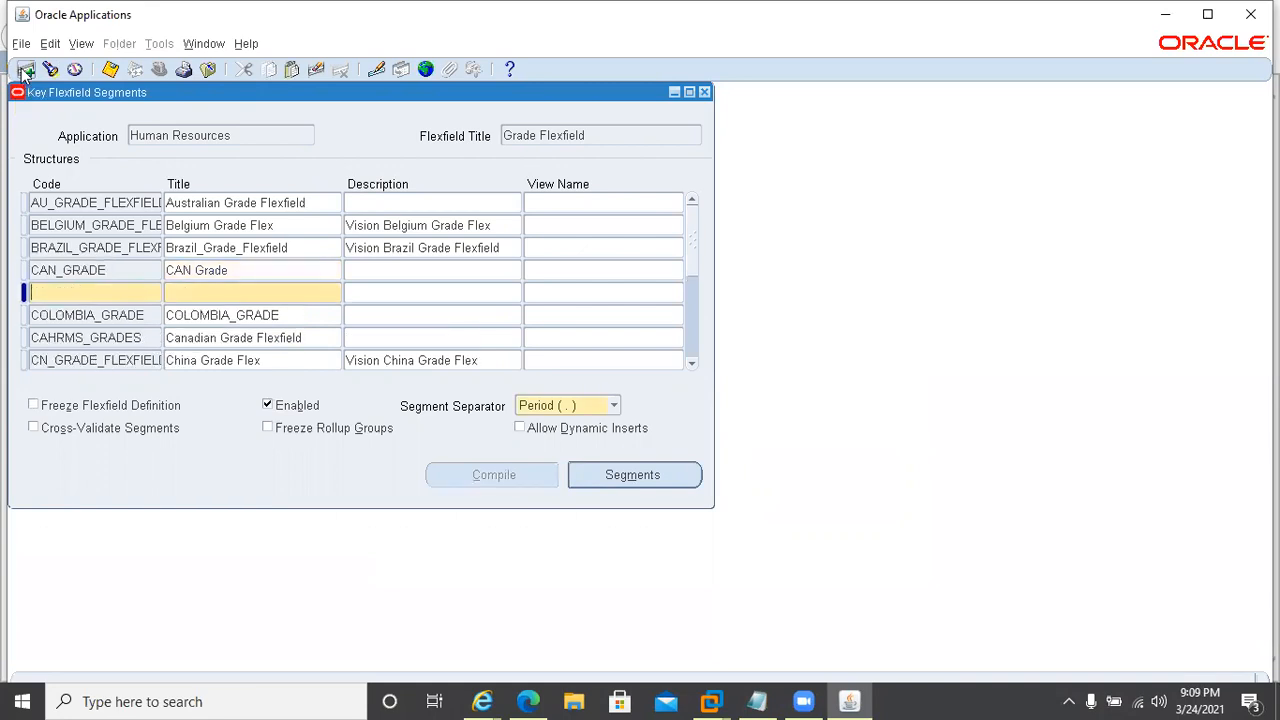
{"action": "type", "text": "CCL_GRADE_KFF"}
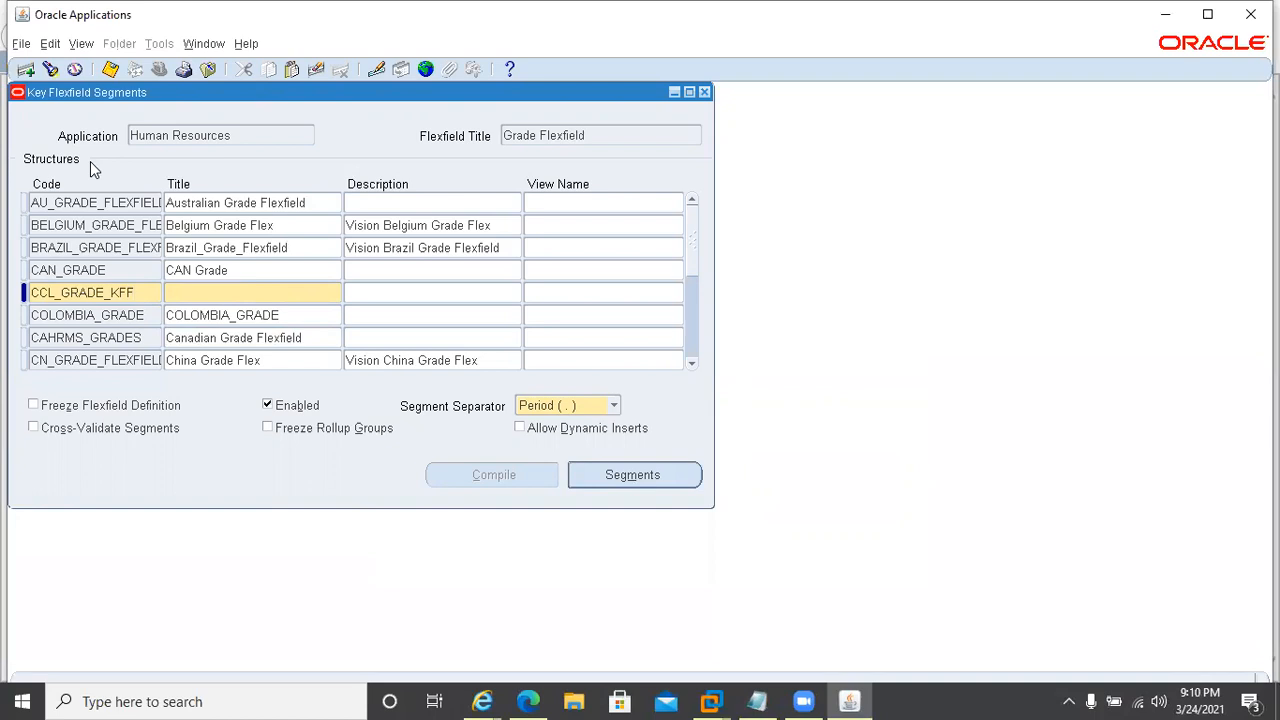
{"action": "key", "text": "Tab"}
{"action": "key", "text": "Tab"}
{"action": "double_click", "coordinate": [292, 289]}
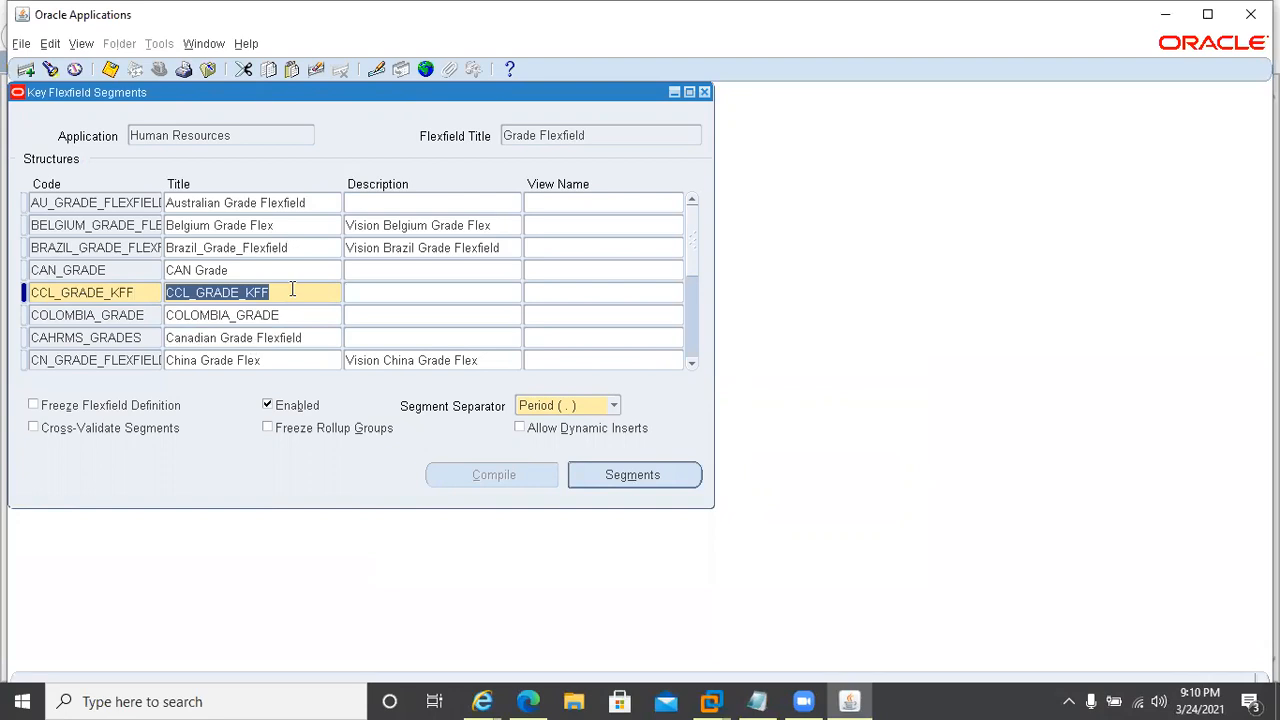
{"action": "left_click", "coordinate": [290, 291]}
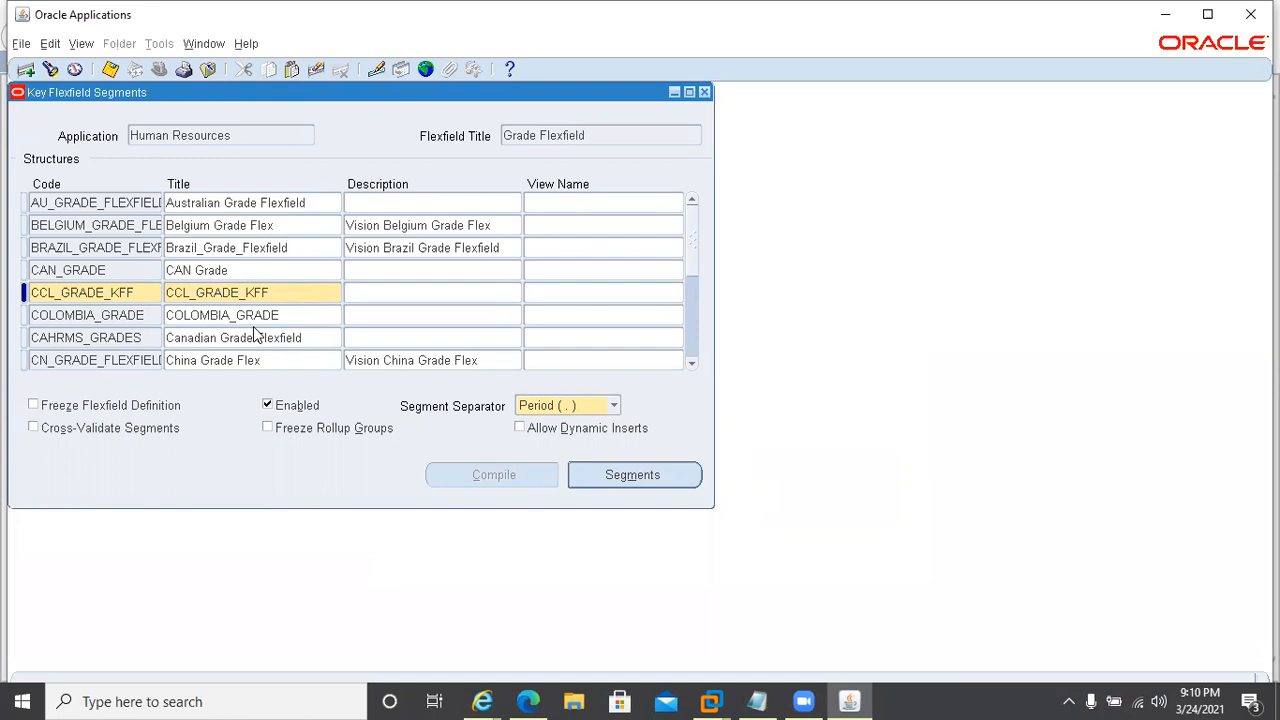
{"action": "key", "text": "Tab"}
{"action": "type", "text": "CCL Pharma Grade KFF"}
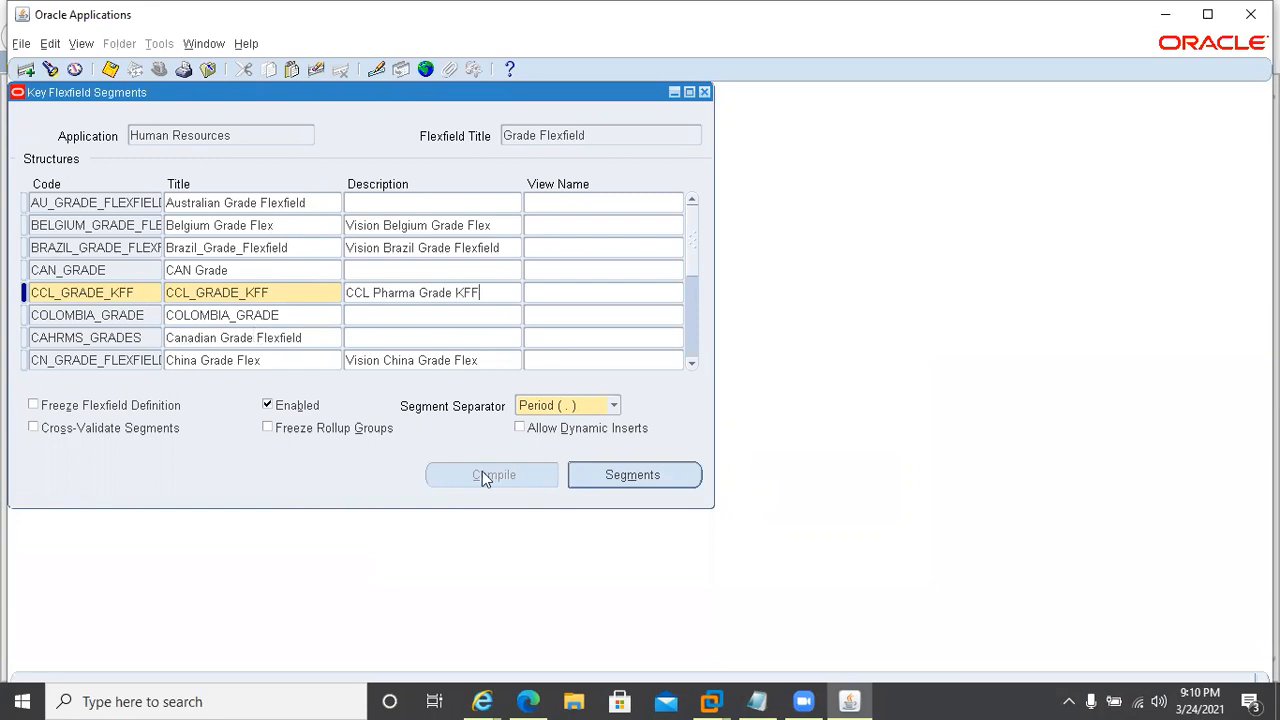
{"action": "left_click", "coordinate": [609, 477]}
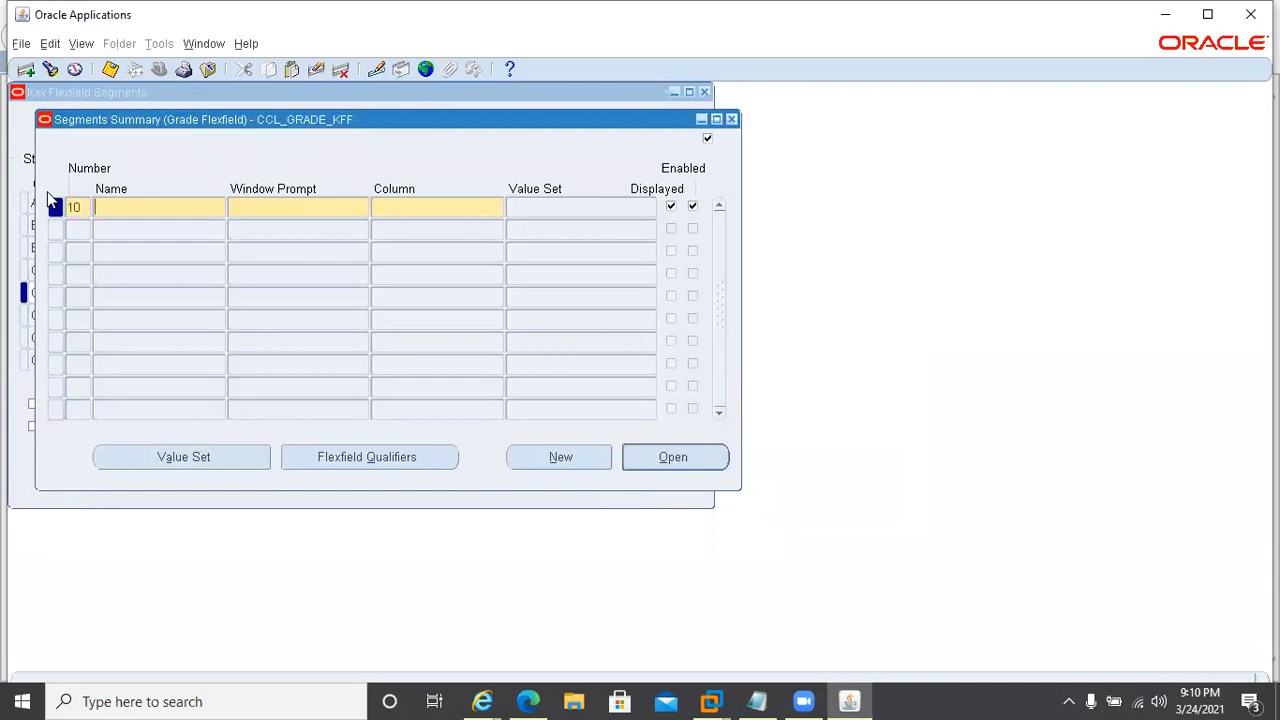
Step: Define segment 10 of the CCL_GRADE_KFF structure as GRADE_NAME with window prompt Grade Name and column SEGMENT1
{"action": "type", "text": "GRADE_NAME"}
{"action": "key", "text": "Tab"}
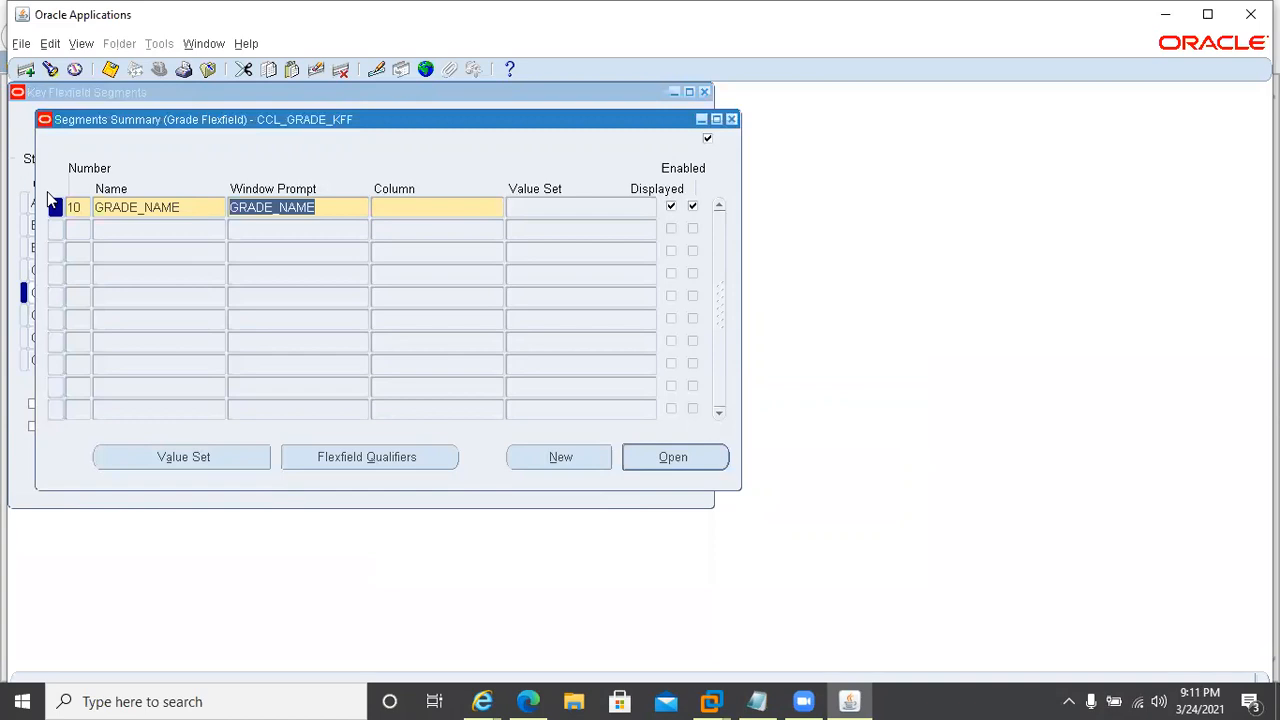
{"action": "key", "text": "ctrl+v"}
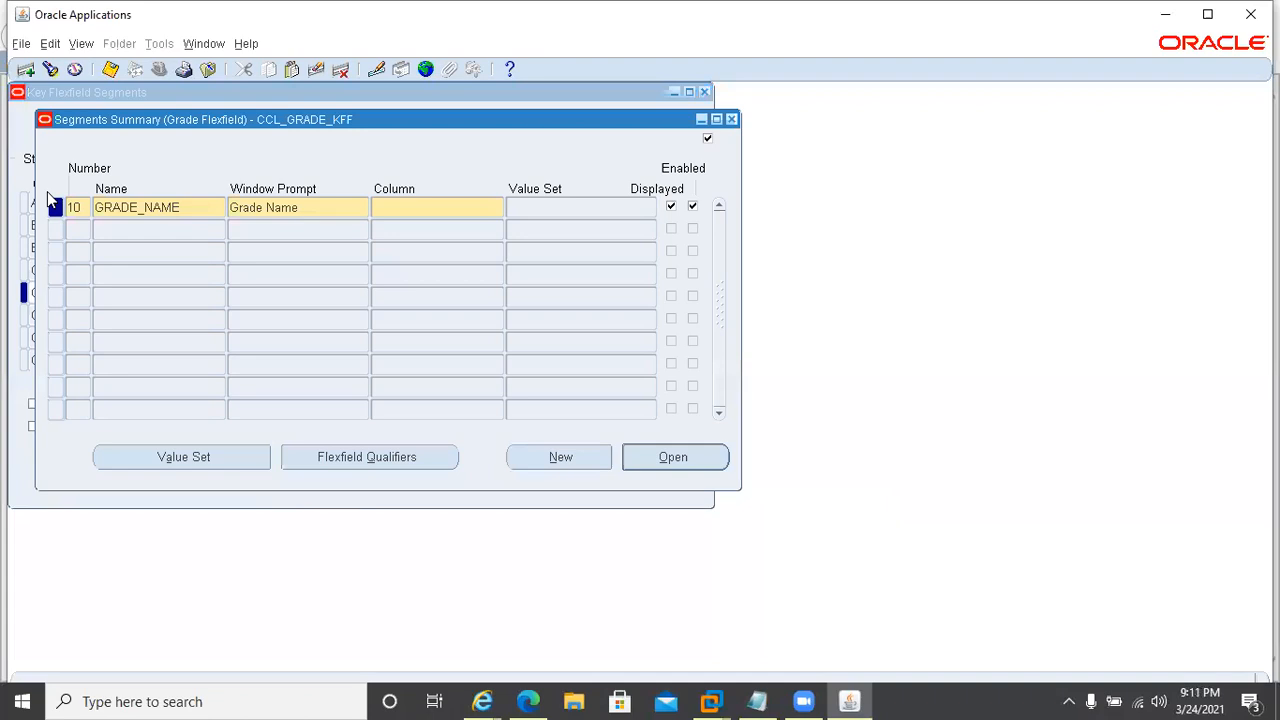
{"action": "key", "text": "Tab"}
{"action": "type", "text": "segemtn1"}
{"action": "key", "text": "Tab"}
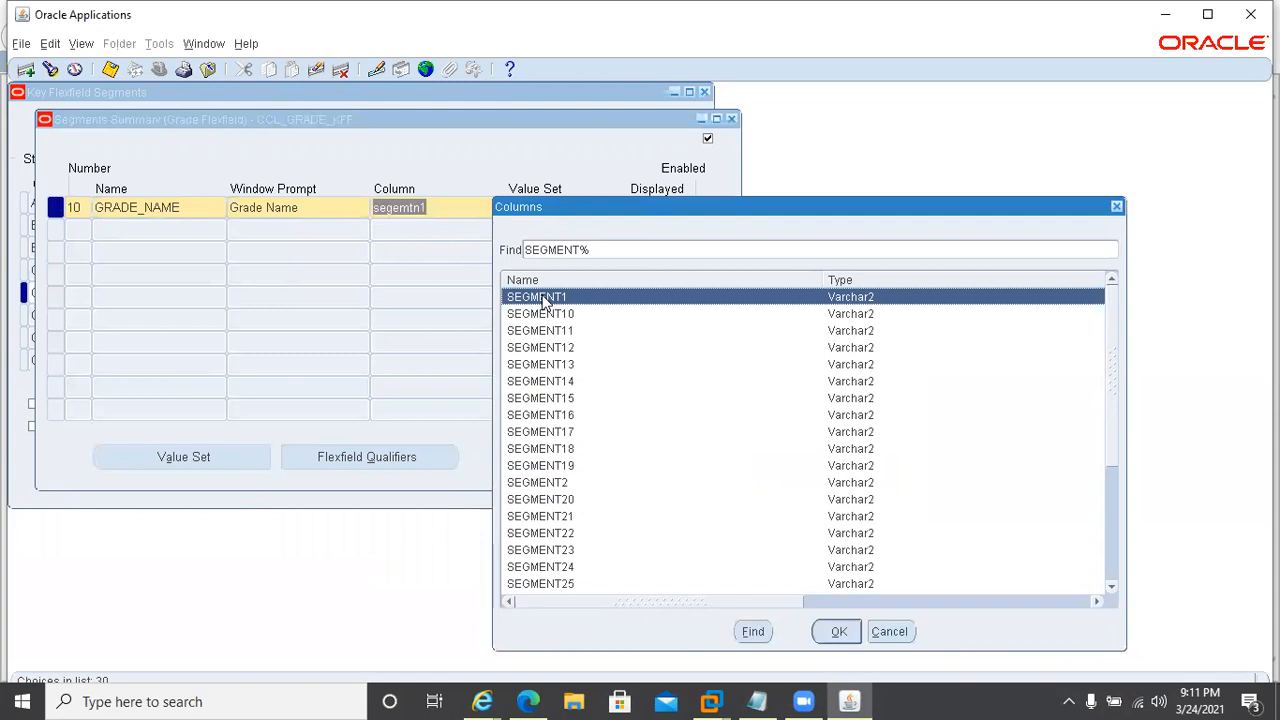
{"action": "left_click", "coordinate": [1116, 555]}
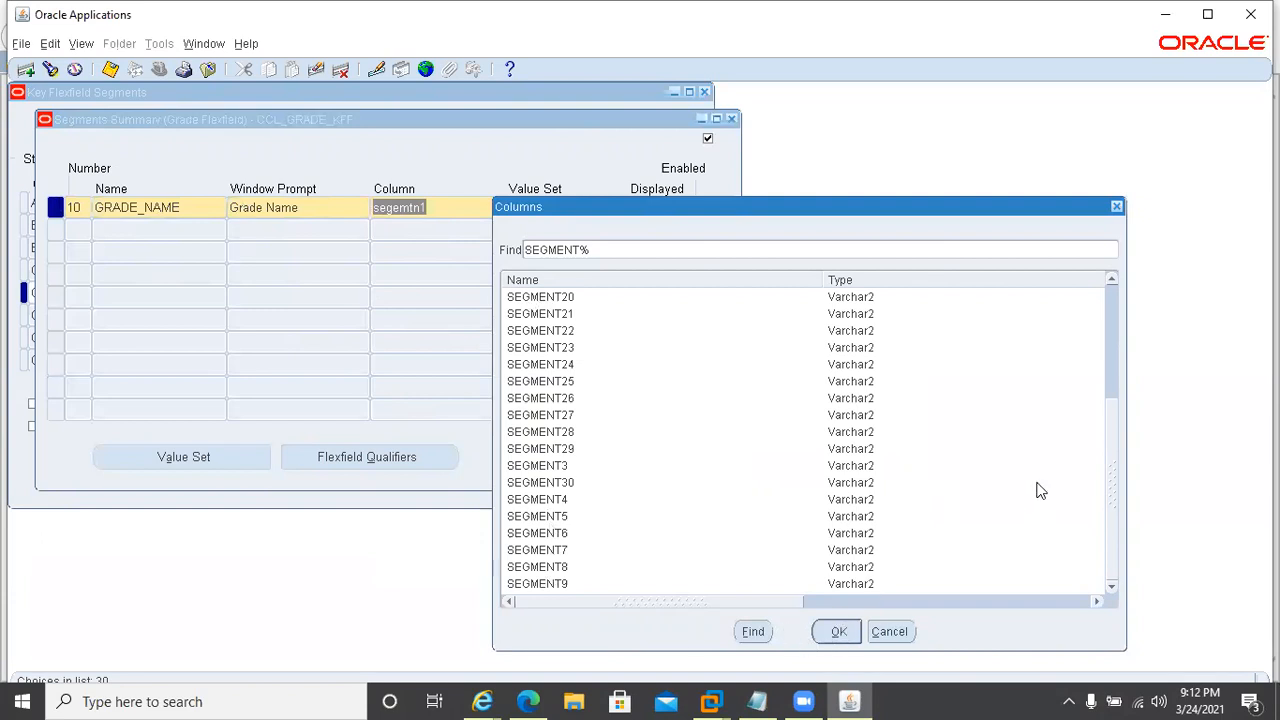
{"action": "left_click", "coordinate": [1112, 301]}
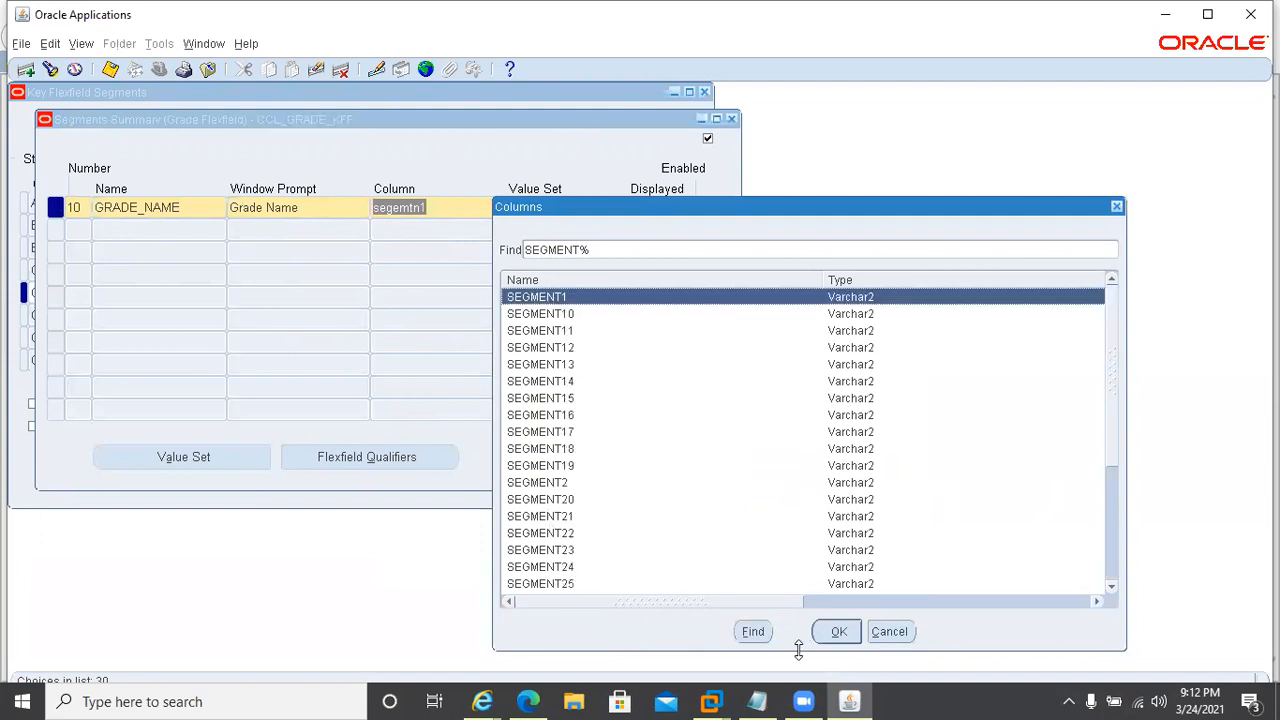
{"action": "left_click", "coordinate": [826, 634]}
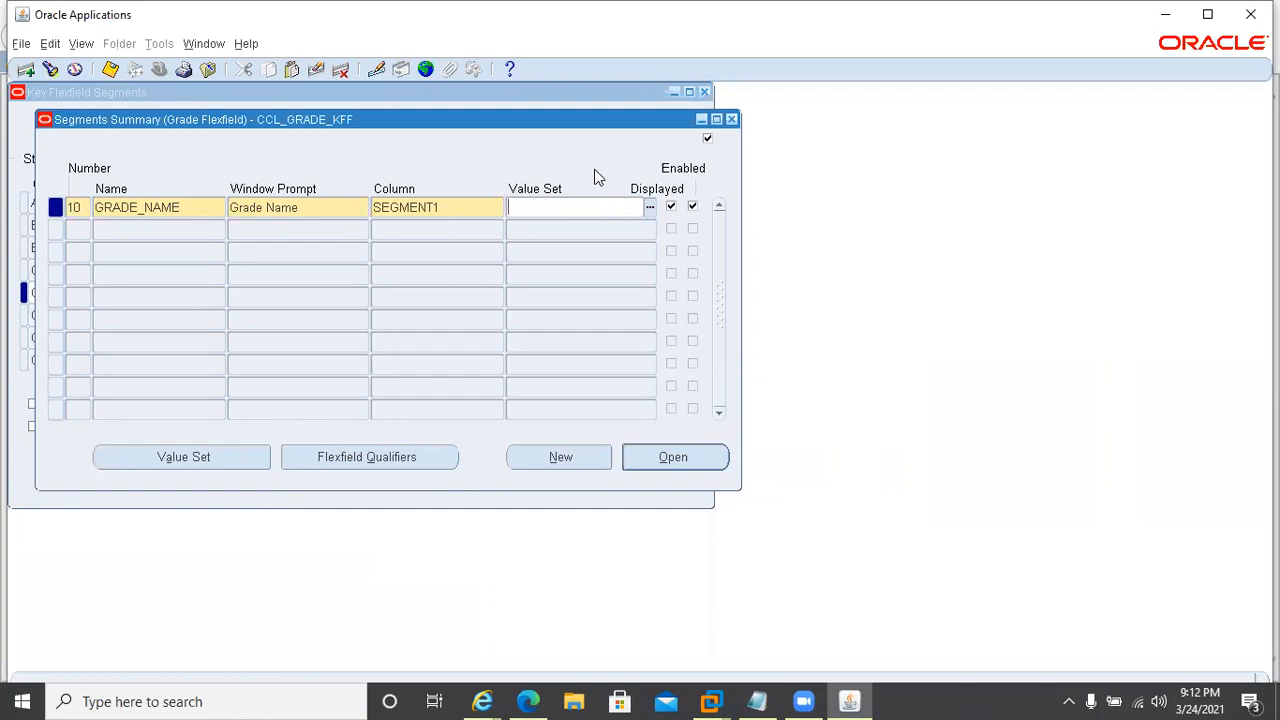
Step: Create and save the value set CCL_GRADE_VS with description CCL Pharma Grade Value Set and maximum size 5
{"action": "left_click", "coordinate": [184, 460]}
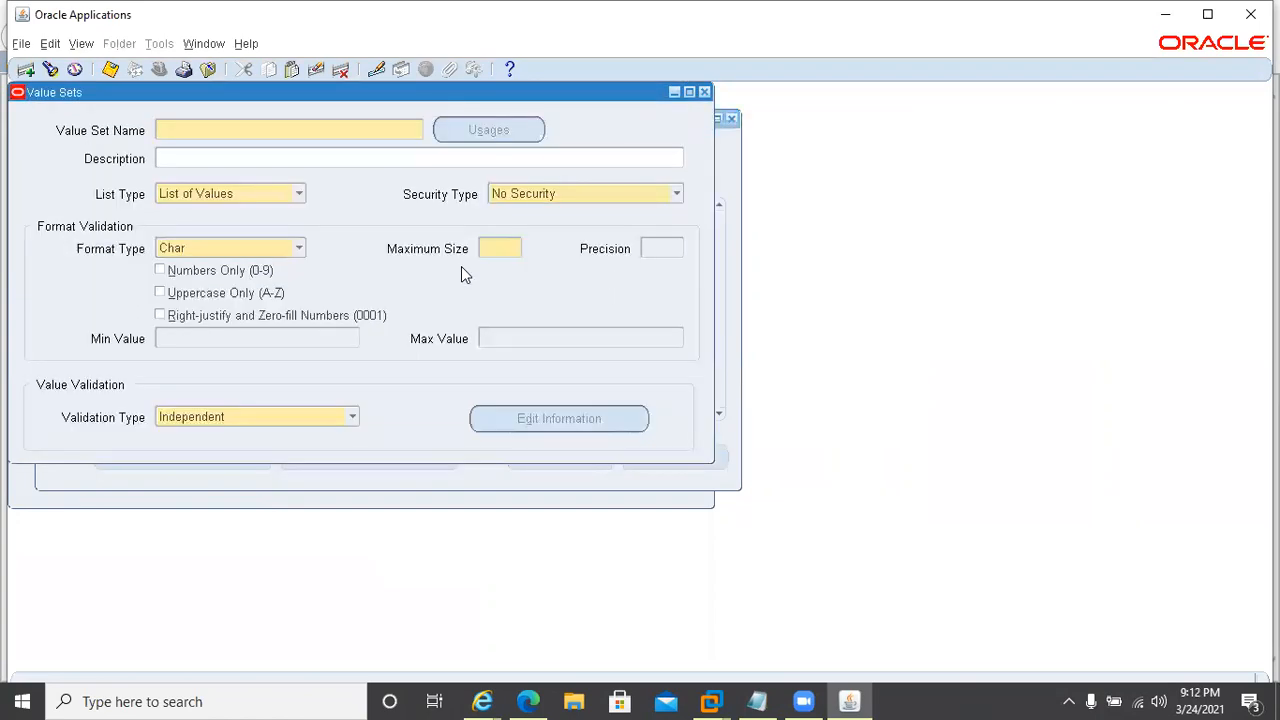
{"action": "type", "text": "CCL_GRADE_VS"}
{"action": "left_click", "coordinate": [303, 157]}
{"action": "type", "text": "CCL Pharm"}
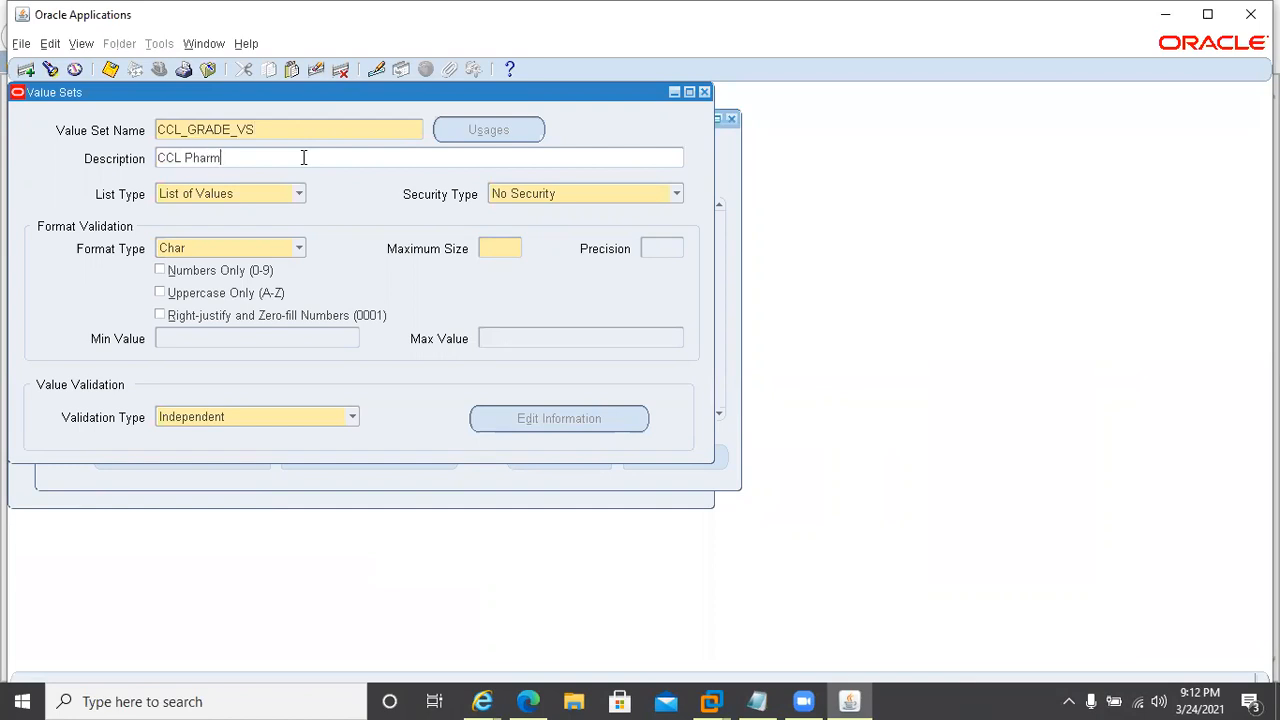
{"action": "type", "text": "a Grade Value Set"}
{"action": "left_click", "coordinate": [492, 248]}
{"action": "left_click", "coordinate": [502, 246]}
{"action": "type", "text": "5"}
{"action": "key", "text": "ctrl+s"}
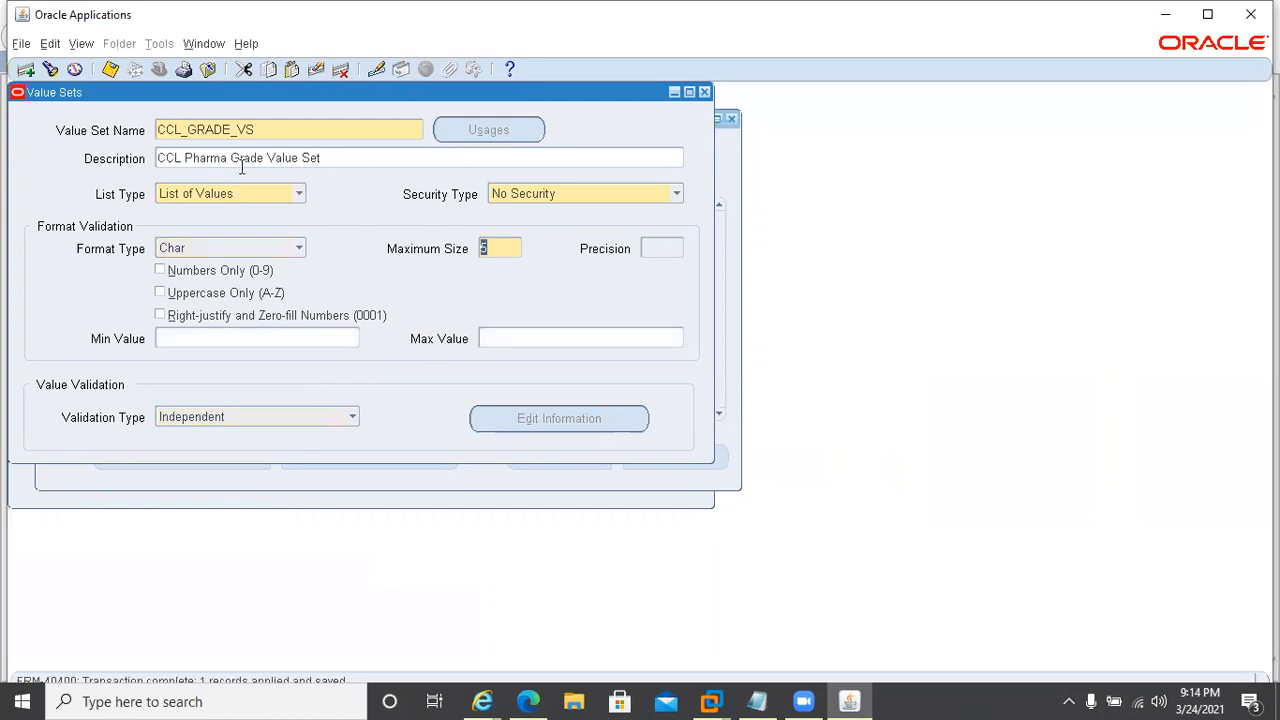
Step: Copy the new value set's name and assign CCL_GRADE_VS to the GRADE_NAME segment
{"action": "double_click", "coordinate": [278, 129]}
{"action": "key", "text": "ctrl+c"}
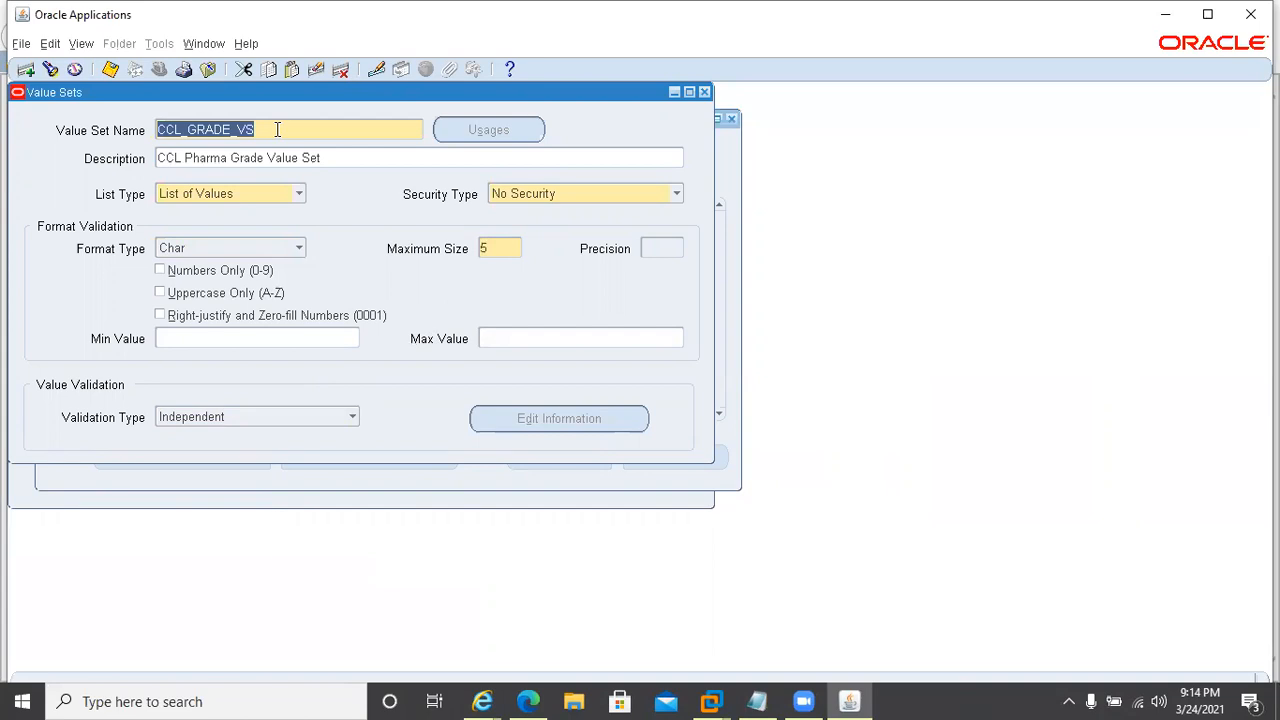
{"action": "left_click", "coordinate": [704, 92]}
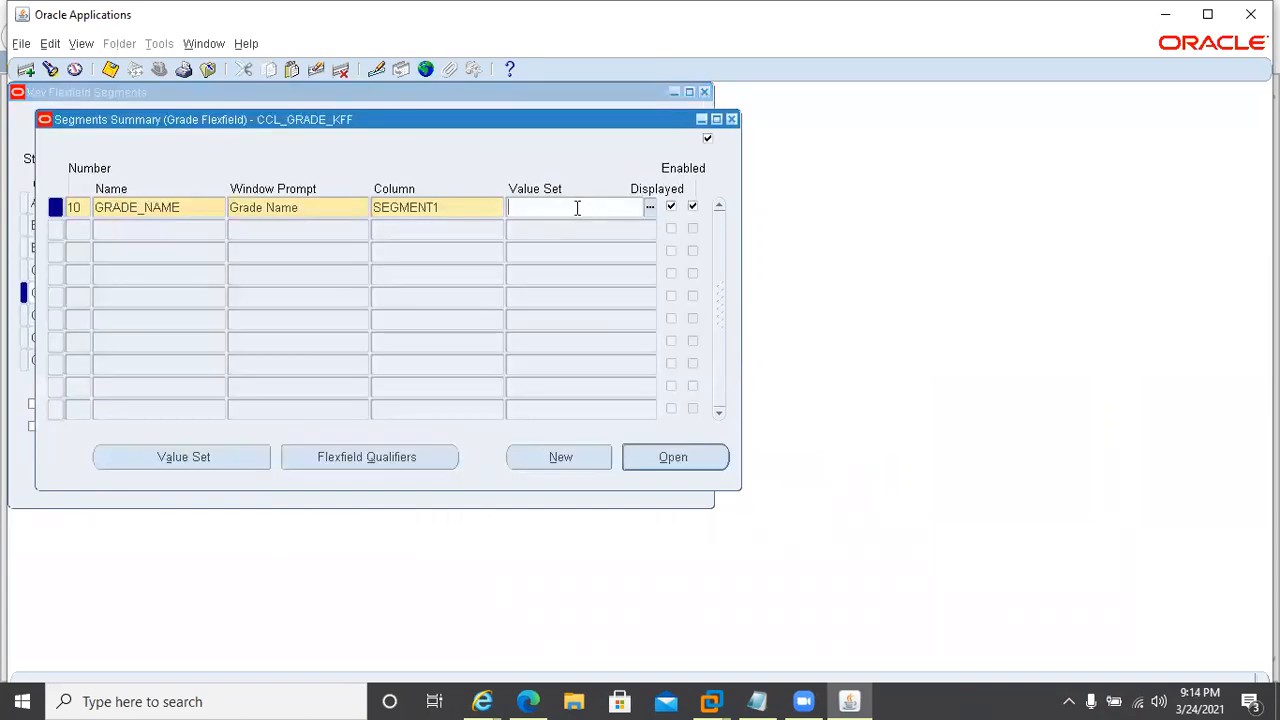
{"action": "key", "text": "ctrl+v"}
{"action": "key", "text": "Tab"}
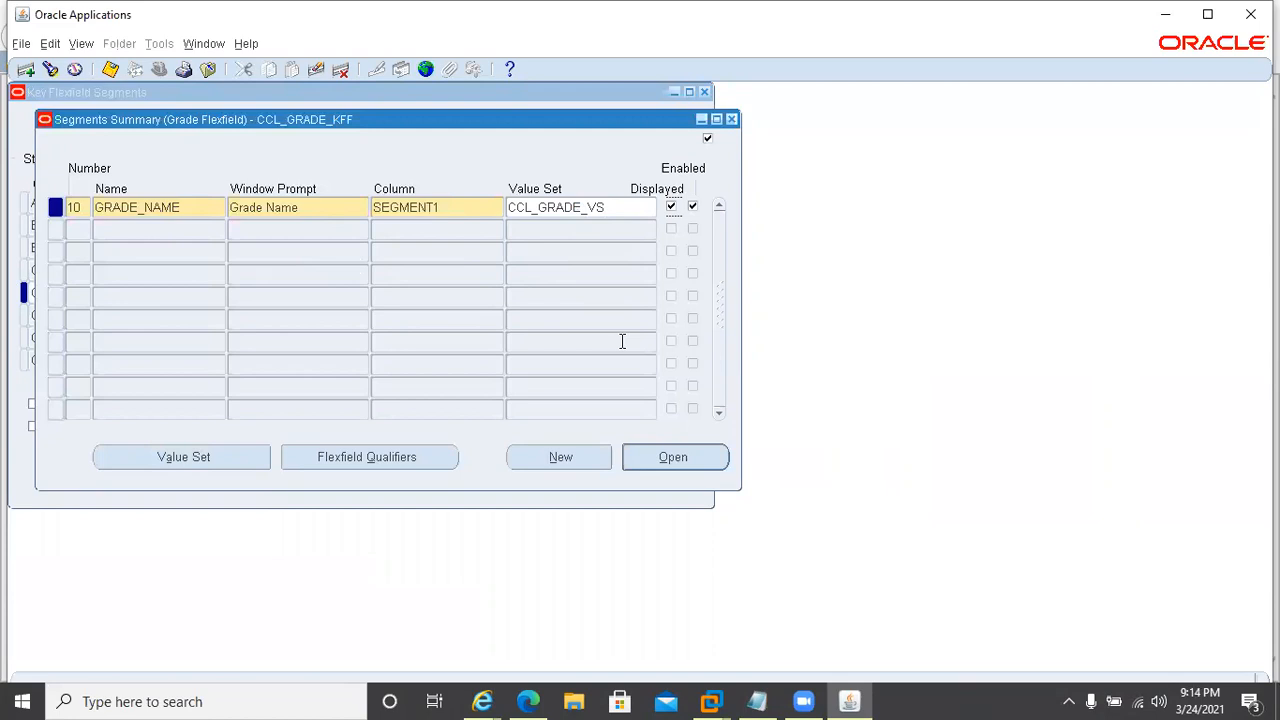
Step: Make the GRADE_NAME segment not required, set its description size to 25, save it, and return to the structures list
{"action": "left_click", "coordinate": [680, 463]}
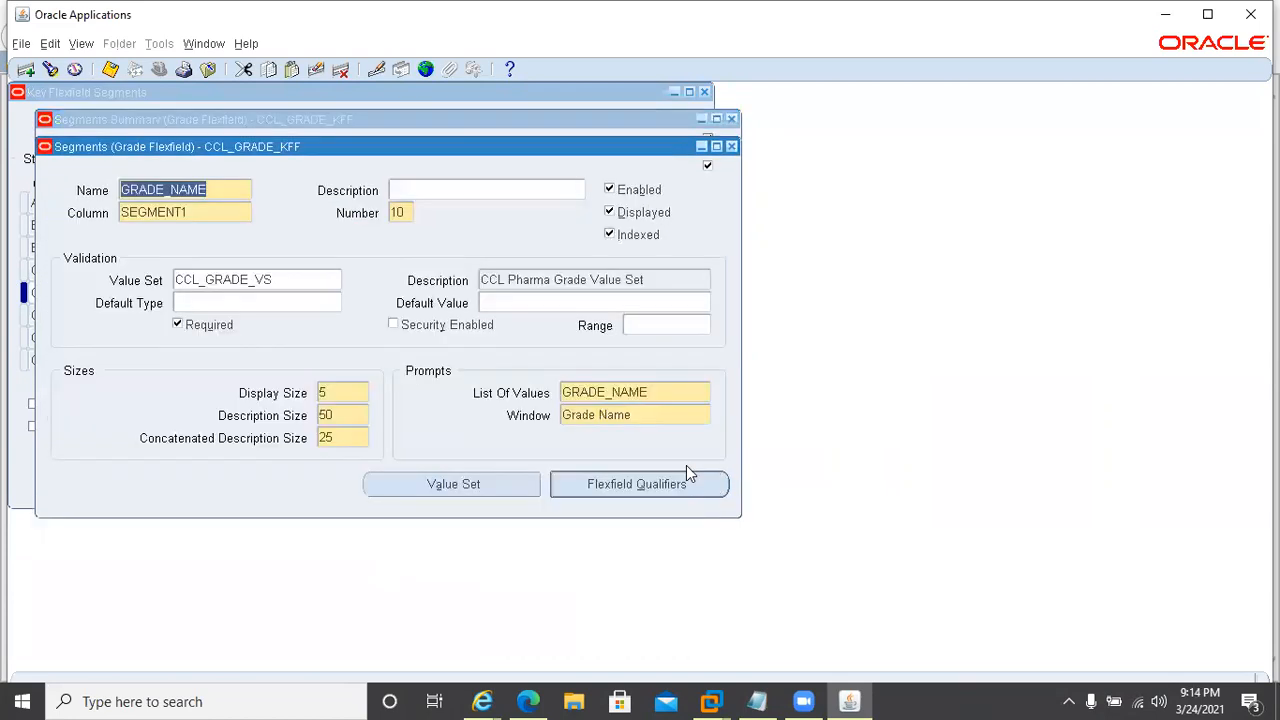
{"action": "left_click", "coordinate": [176, 326]}
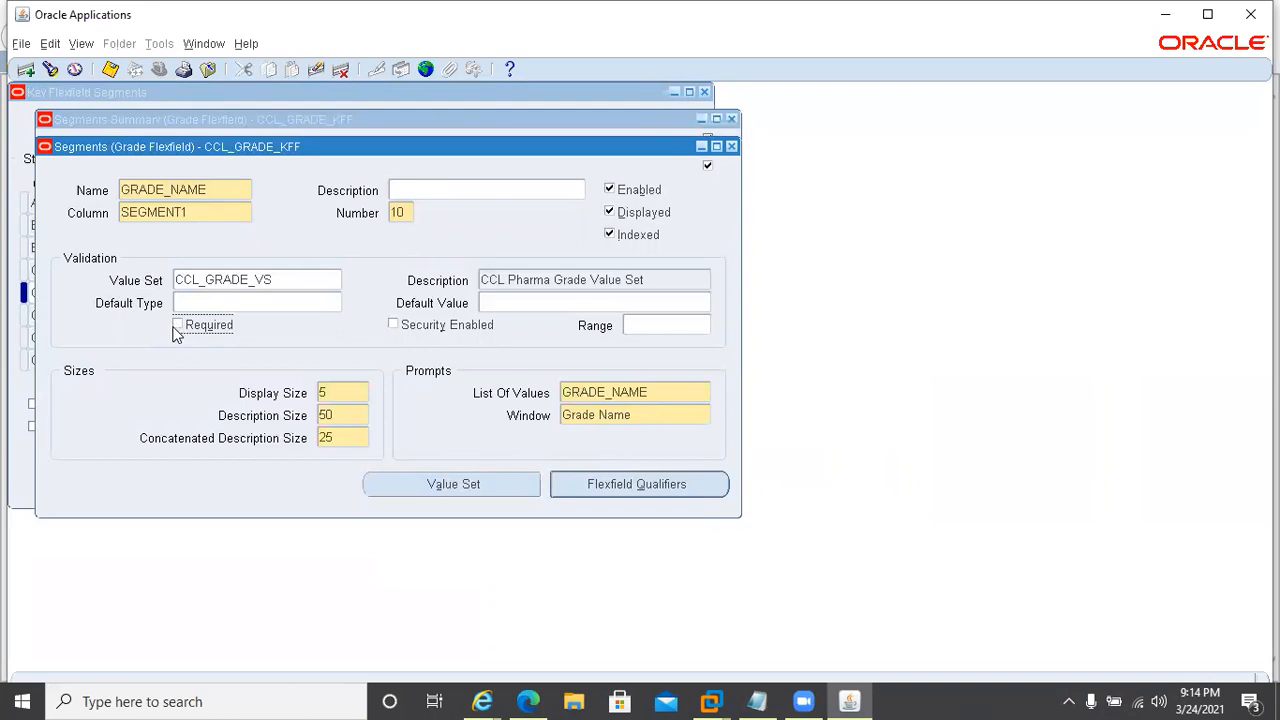
{"action": "double_click", "coordinate": [353, 414]}
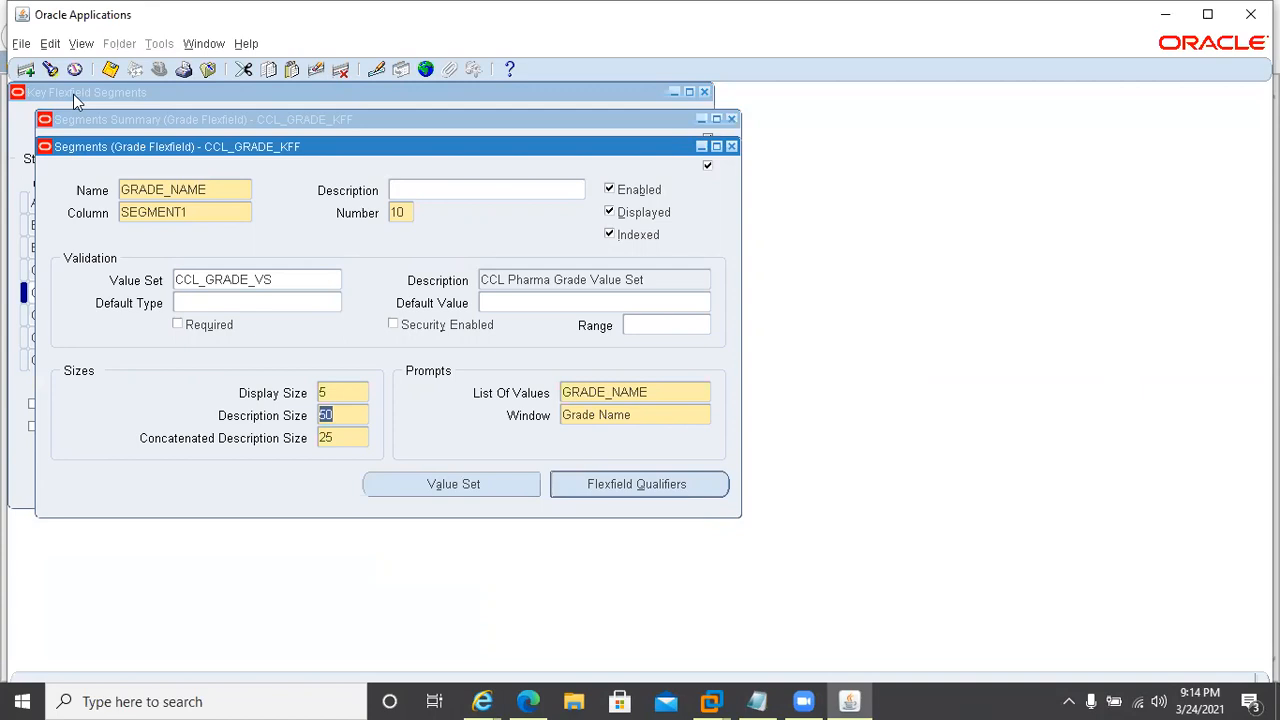
{"action": "type", "text": "25"}
{"action": "key", "text": "Tab"}
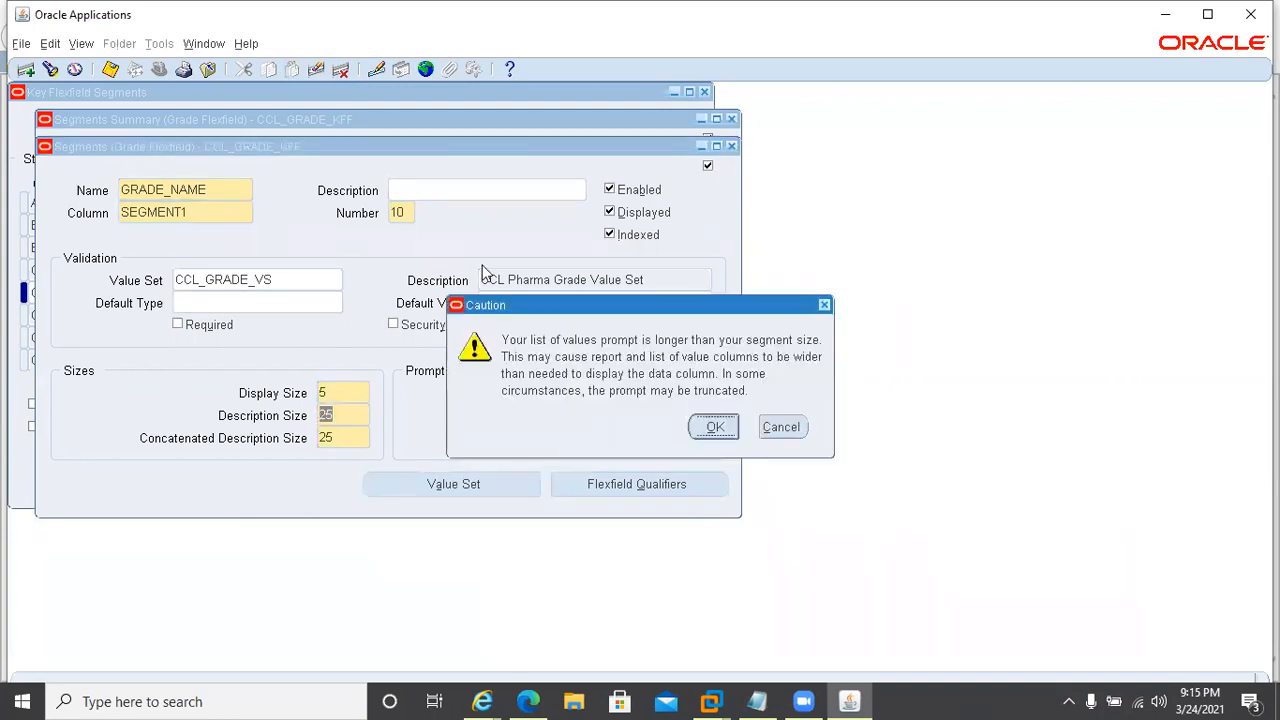
{"action": "left_click", "coordinate": [714, 427]}
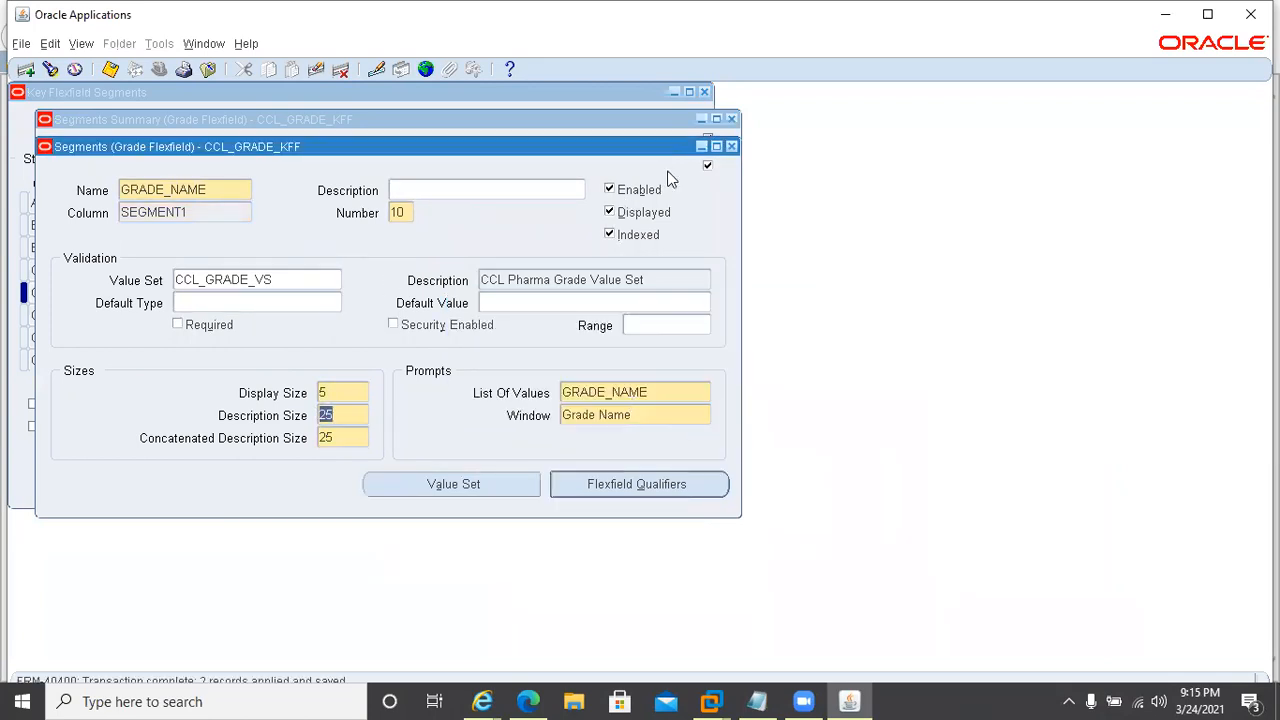
{"action": "left_click", "coordinate": [733, 150]}
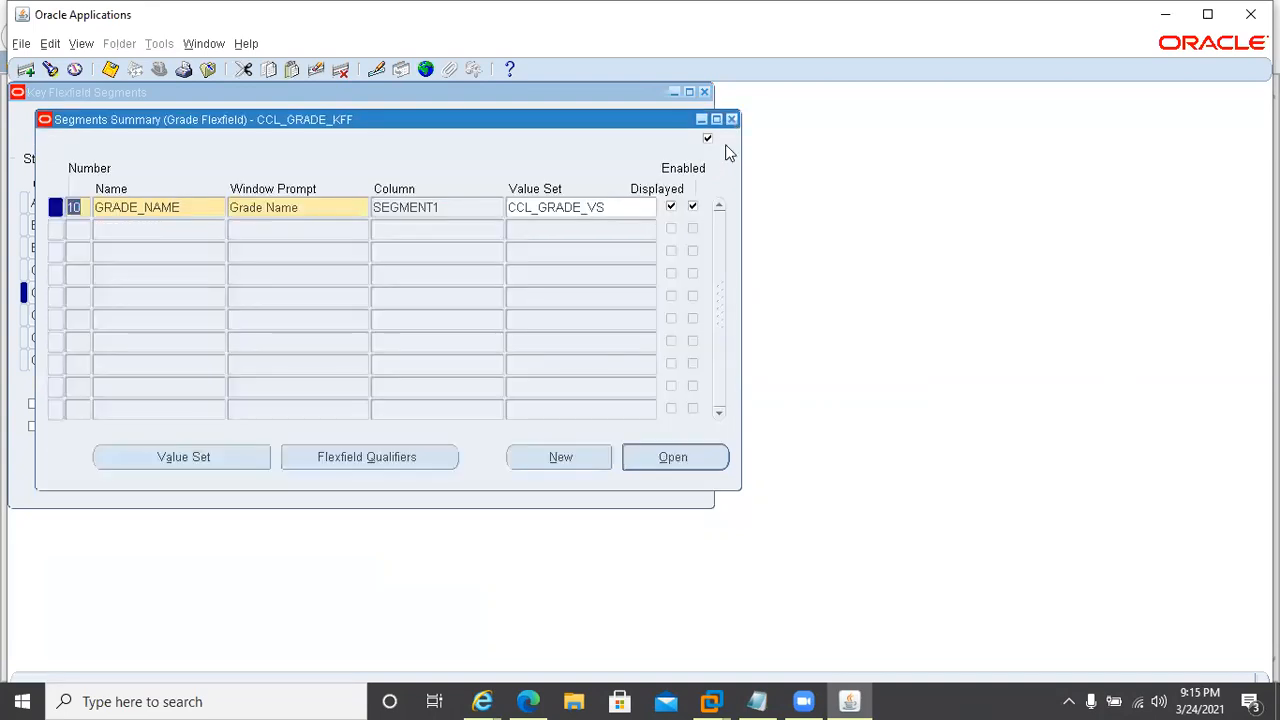
{"action": "left_click", "coordinate": [613, 210]}
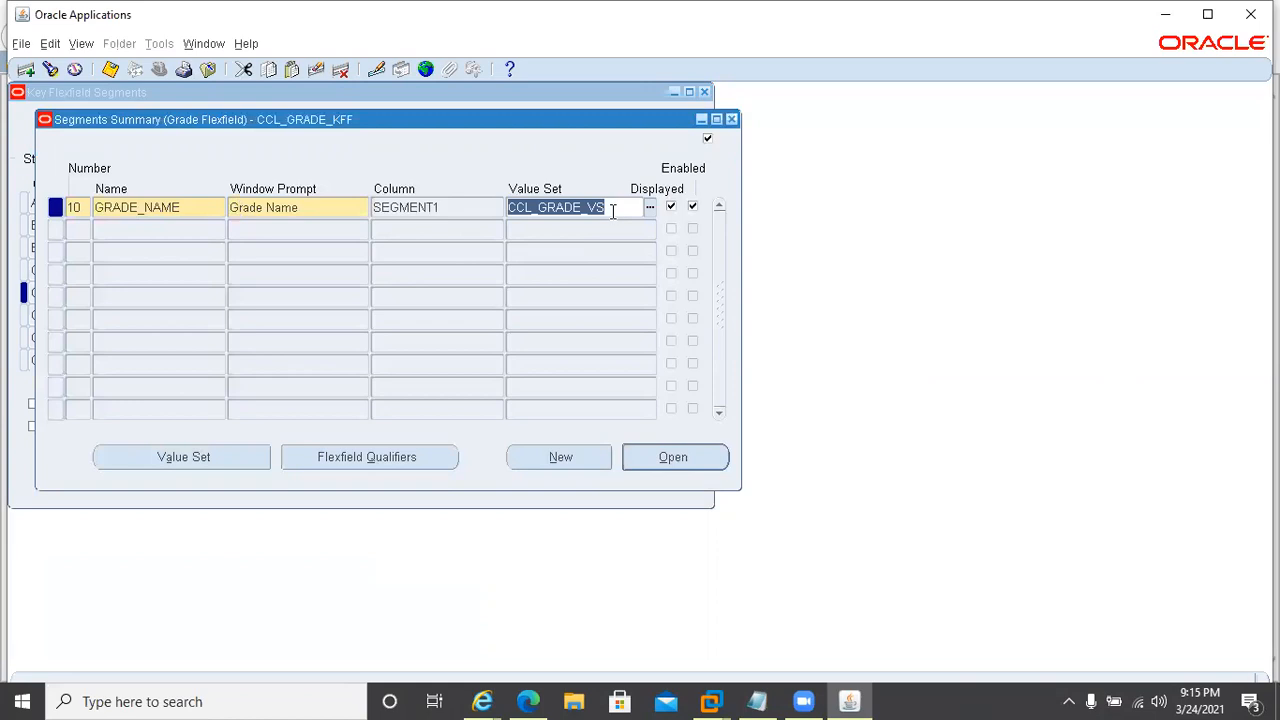
{"action": "left_click", "coordinate": [731, 120]}
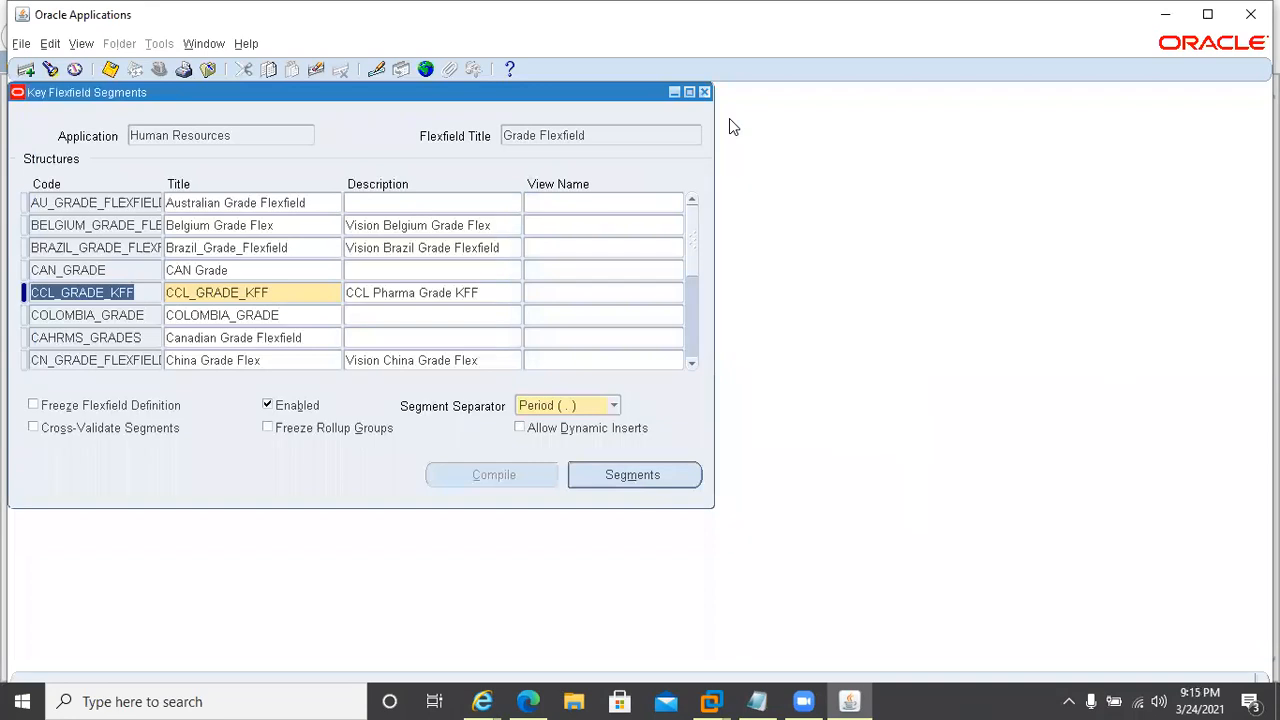
Step: Freeze the CCL_GRADE_KFF flexfield definition, allow dynamic inserts, and compile it
{"action": "left_click", "coordinate": [33, 406]}
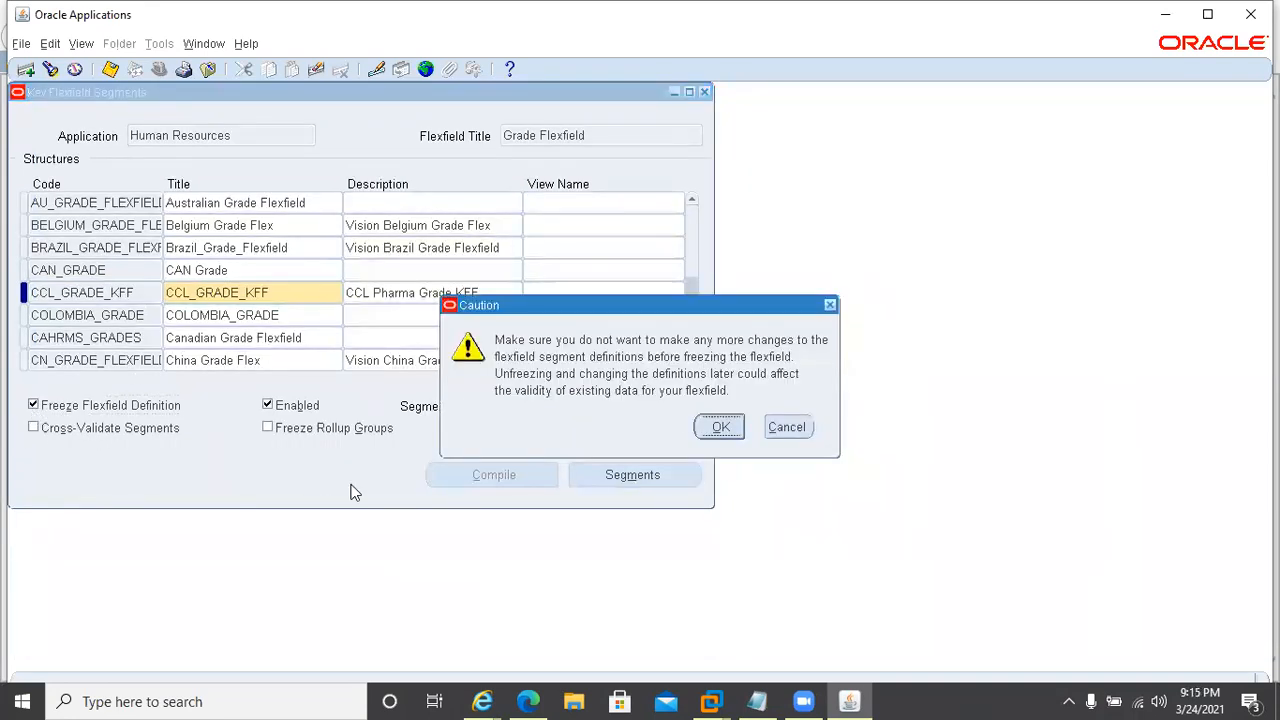
{"action": "left_click", "coordinate": [720, 427]}
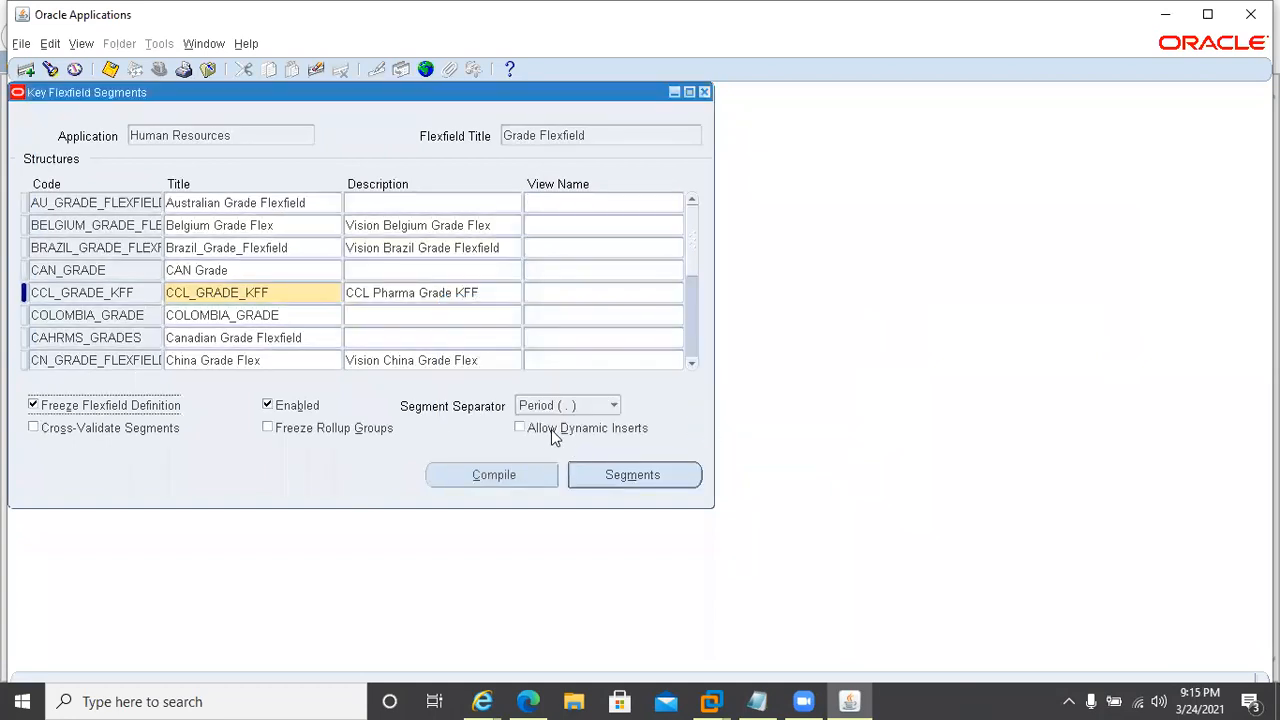
{"action": "left_click", "coordinate": [526, 429]}
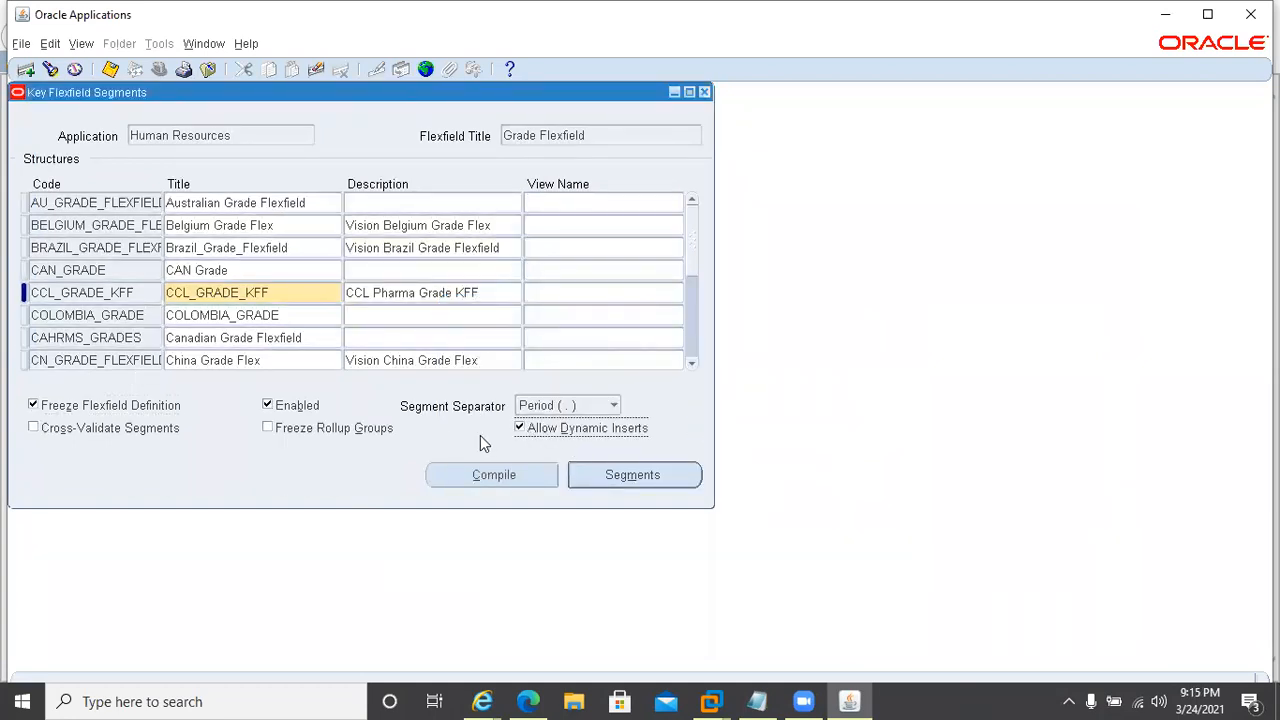
{"action": "left_click", "coordinate": [494, 475]}
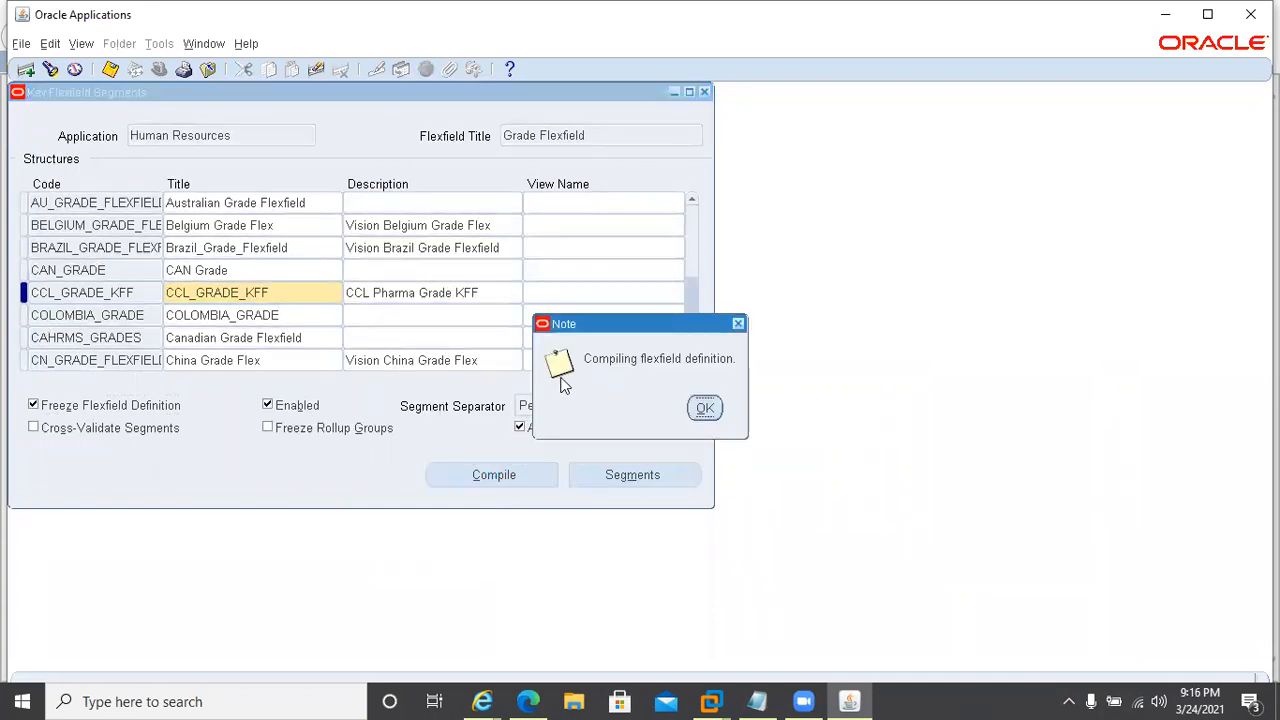
{"action": "left_click", "coordinate": [705, 408]}
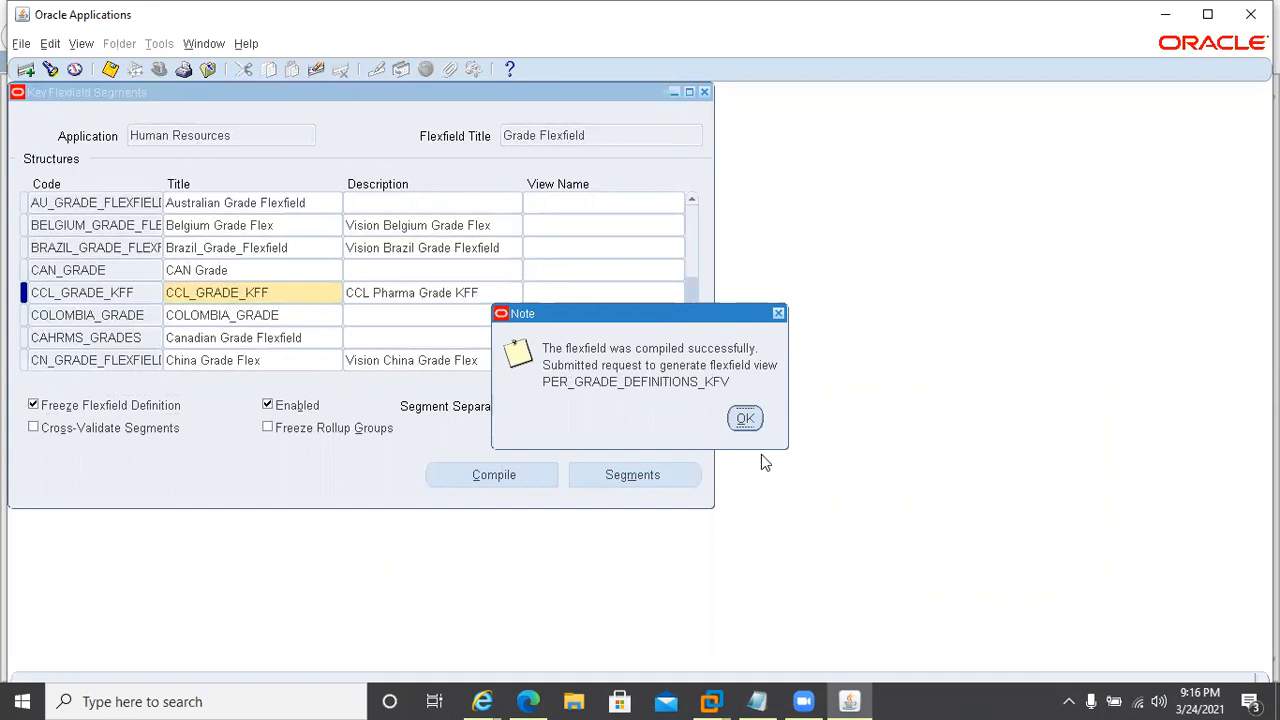
{"action": "key", "text": "Return"}
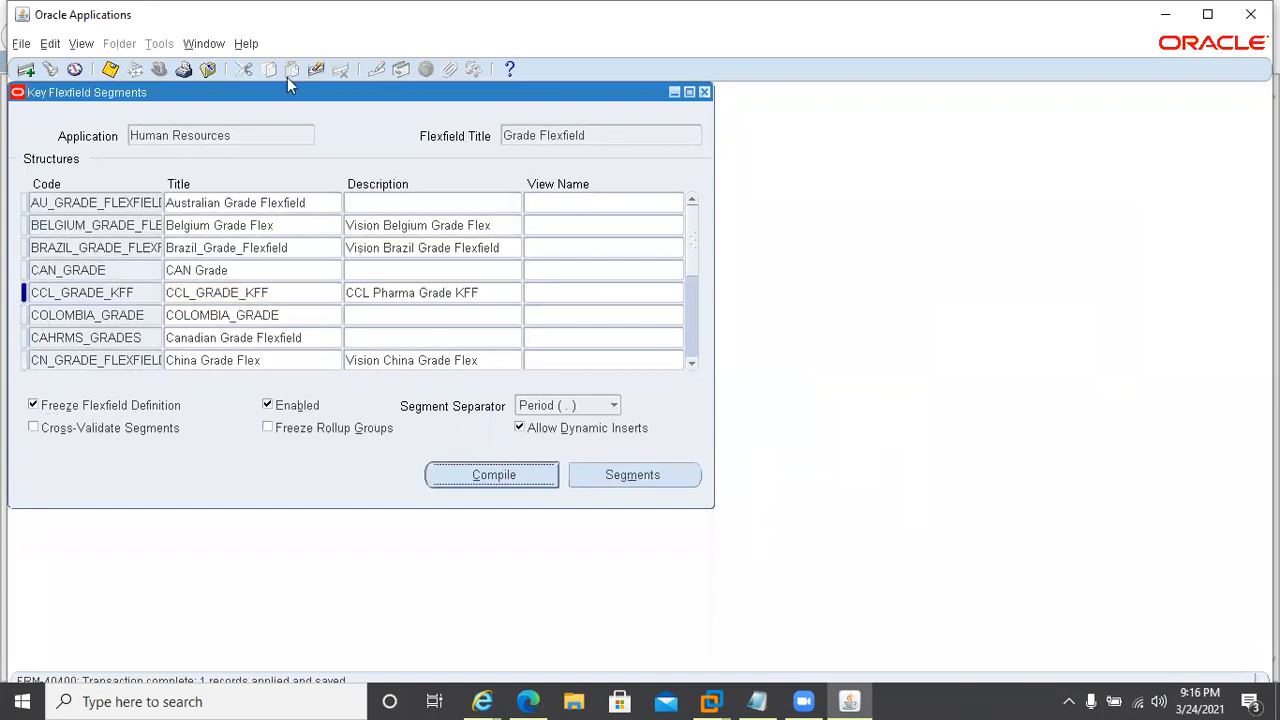
Step: Try to run the Examine diagnostic on the key flexfield form, and select the Application field
{"action": "left_click", "coordinate": [246, 45]}
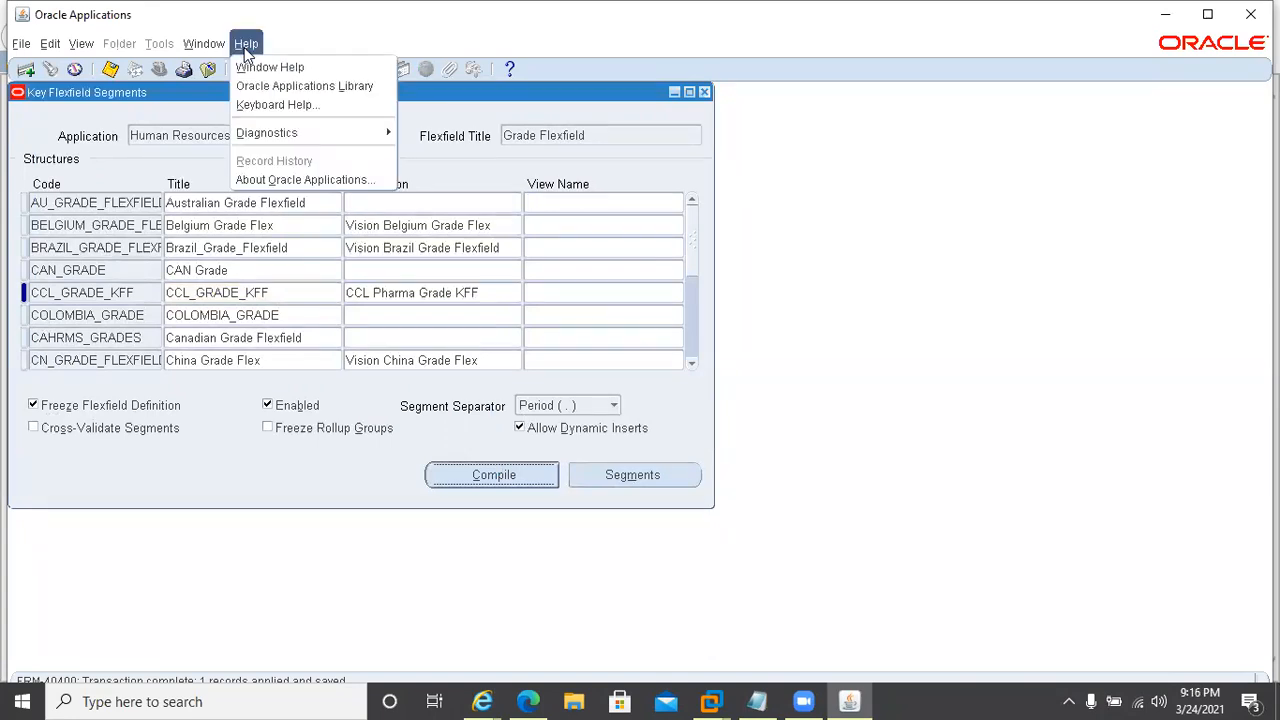
{"action": "mouse_move", "coordinate": [262, 132]}
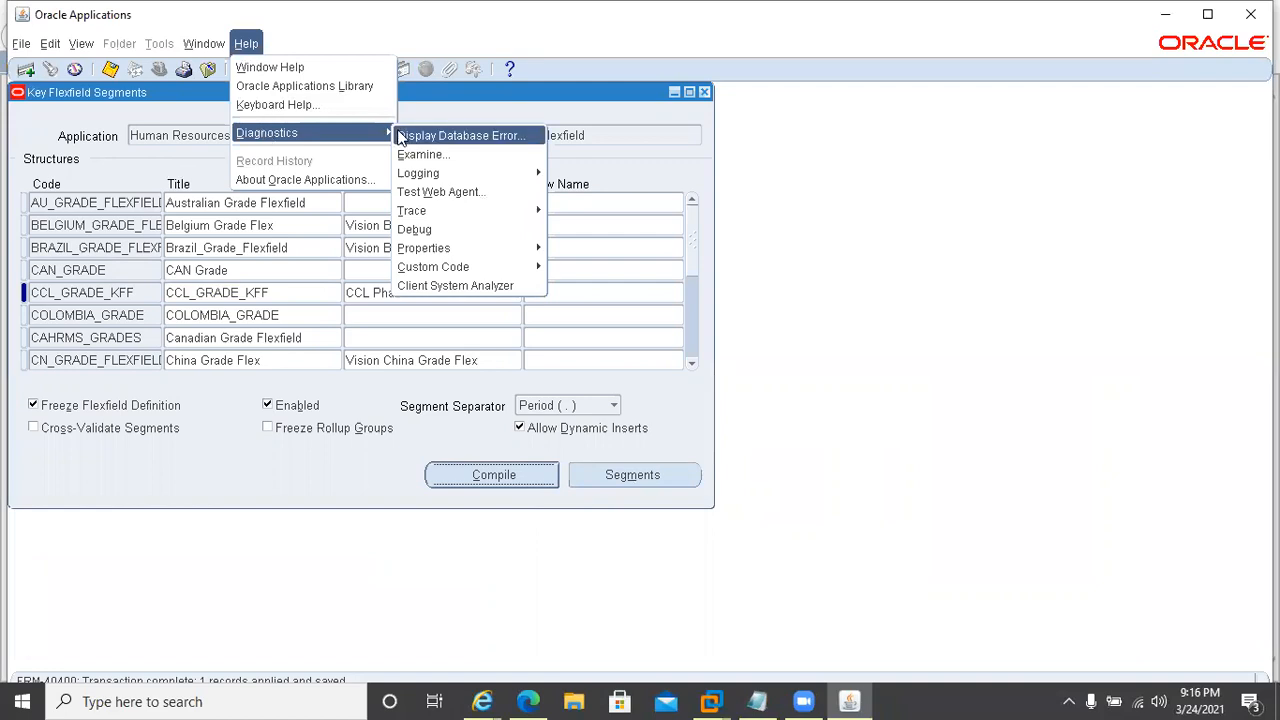
{"action": "left_click", "coordinate": [431, 155]}
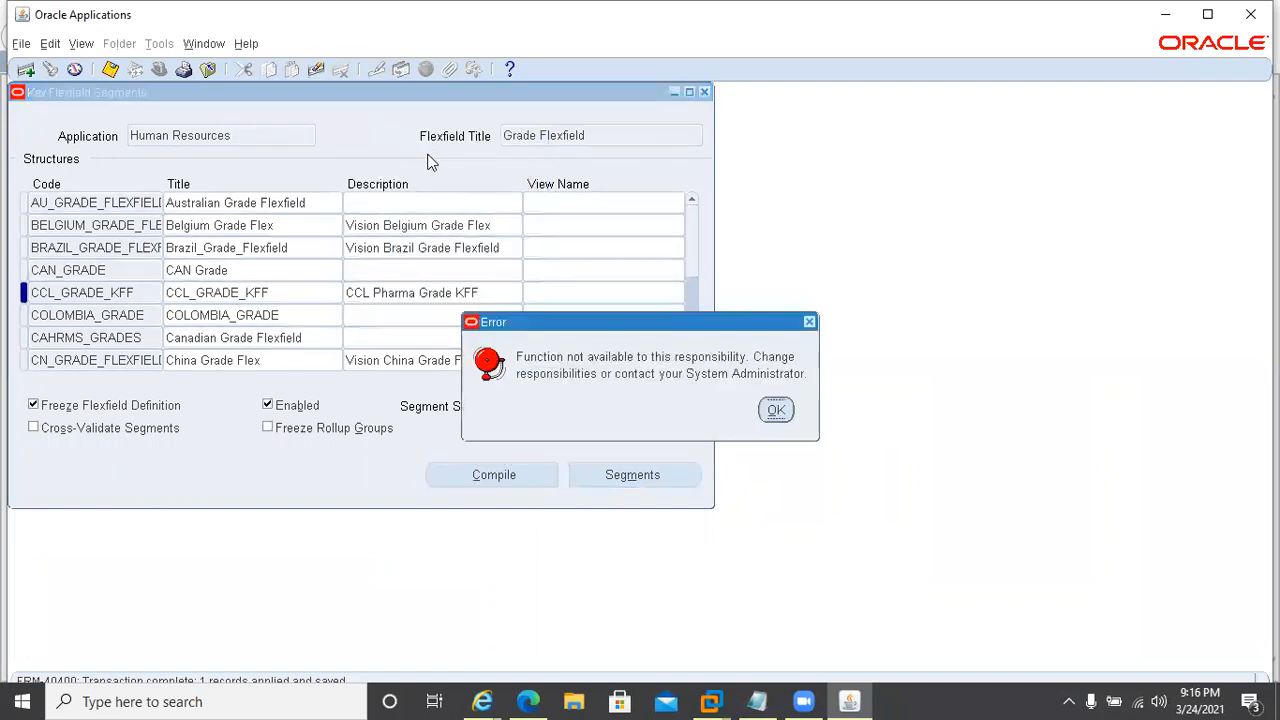
{"action": "left_click", "coordinate": [778, 410]}
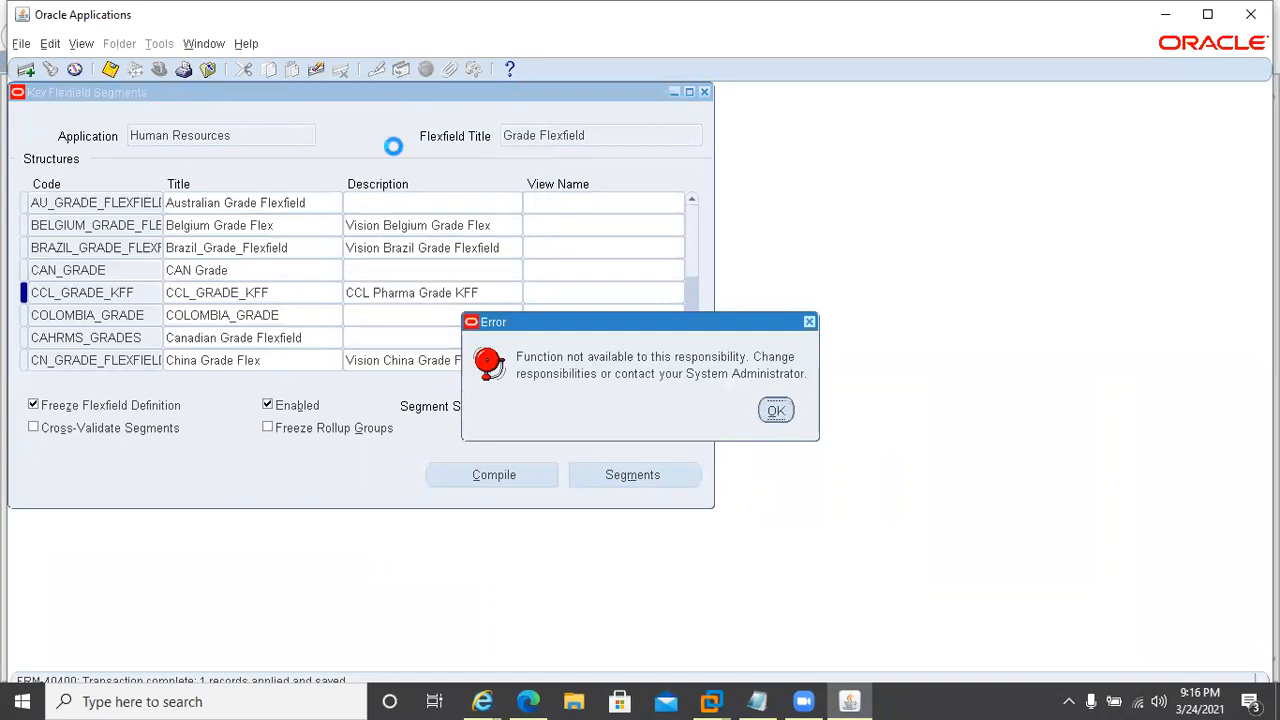
{"action": "left_click", "coordinate": [262, 133]}
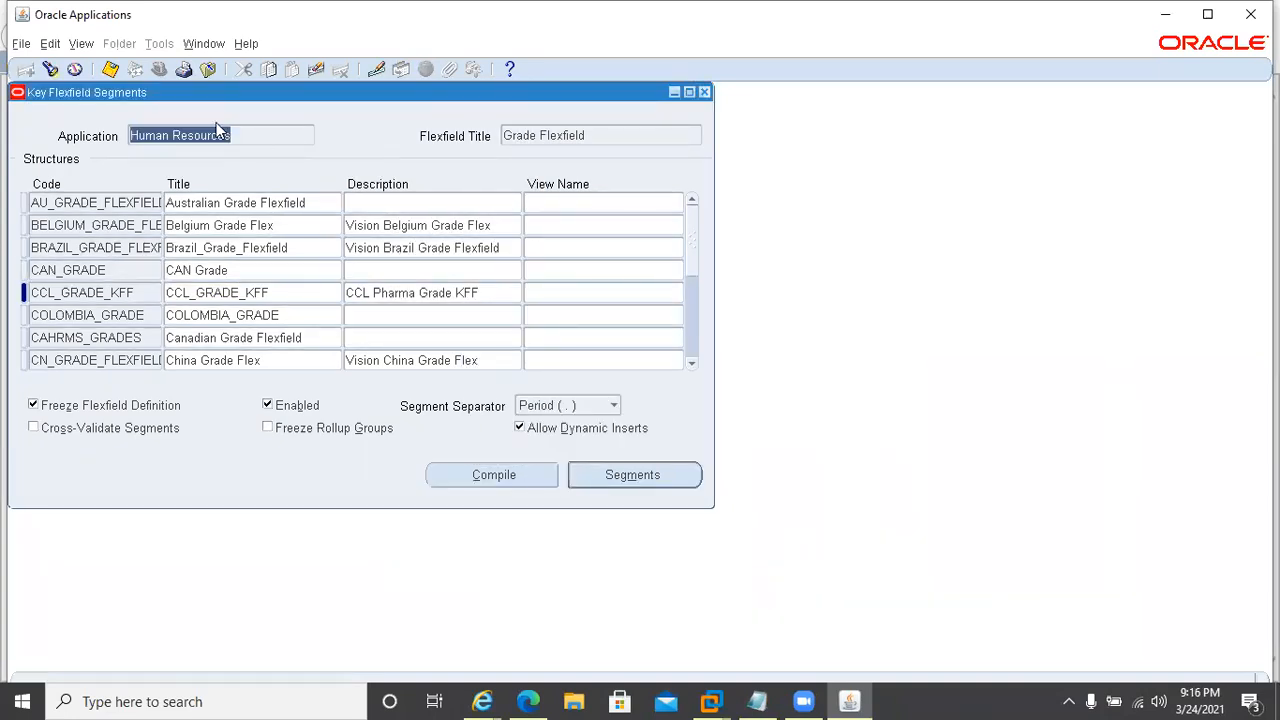
Step: Try to view the record history of the Human Resources Grade Flexfield record
{"action": "left_click", "coordinate": [246, 44]}
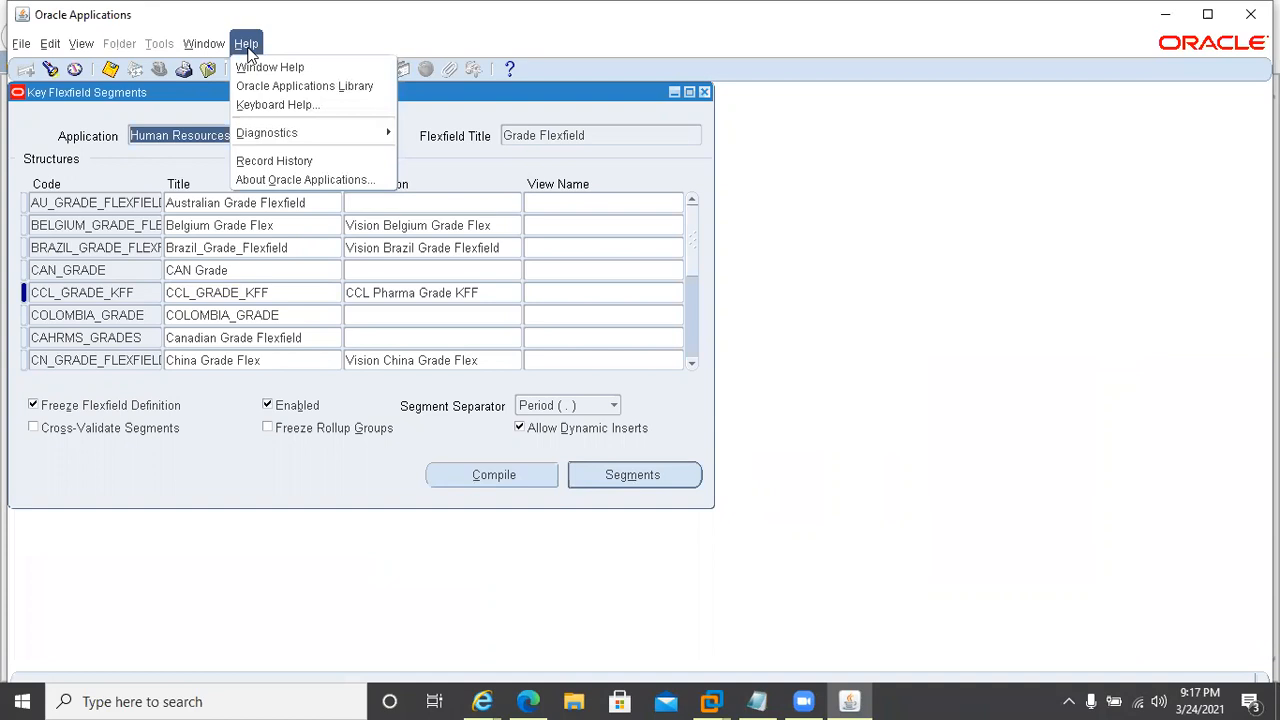
{"action": "left_click", "coordinate": [279, 134]}
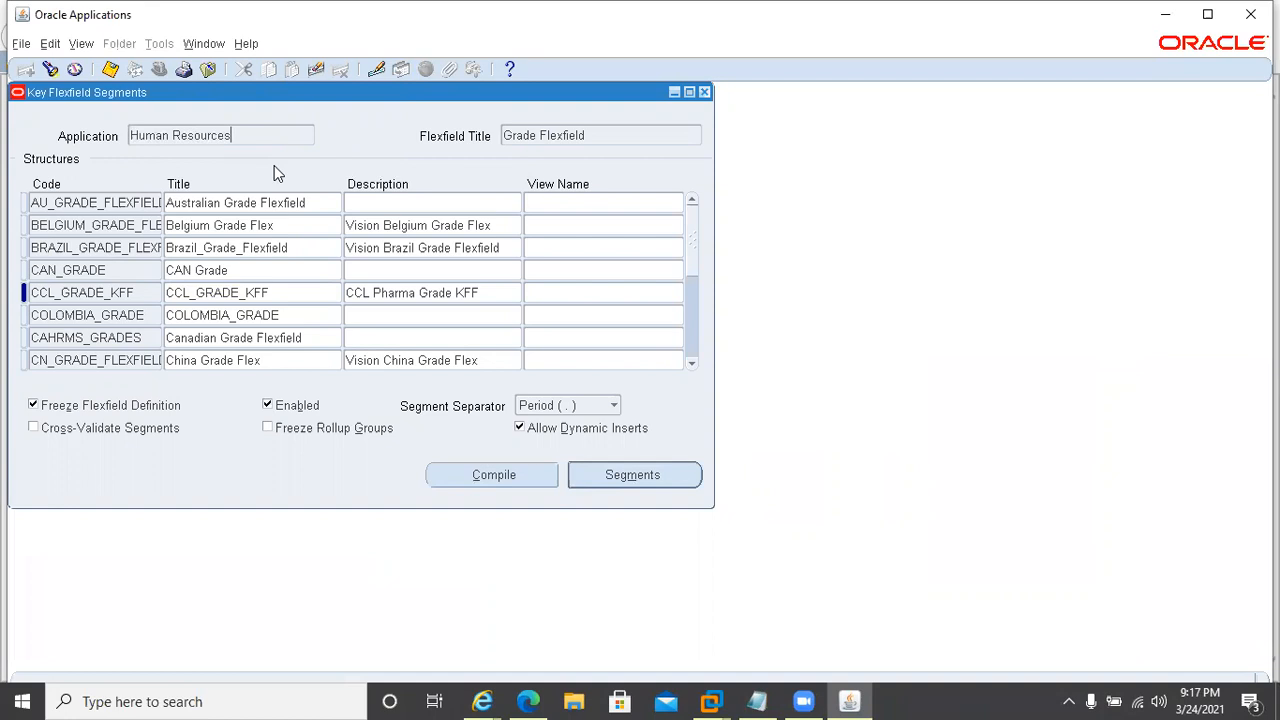
{"action": "left_click", "coordinate": [246, 44]}
{"action": "left_click", "coordinate": [242, 45]}
{"action": "left_click", "coordinate": [246, 46]}
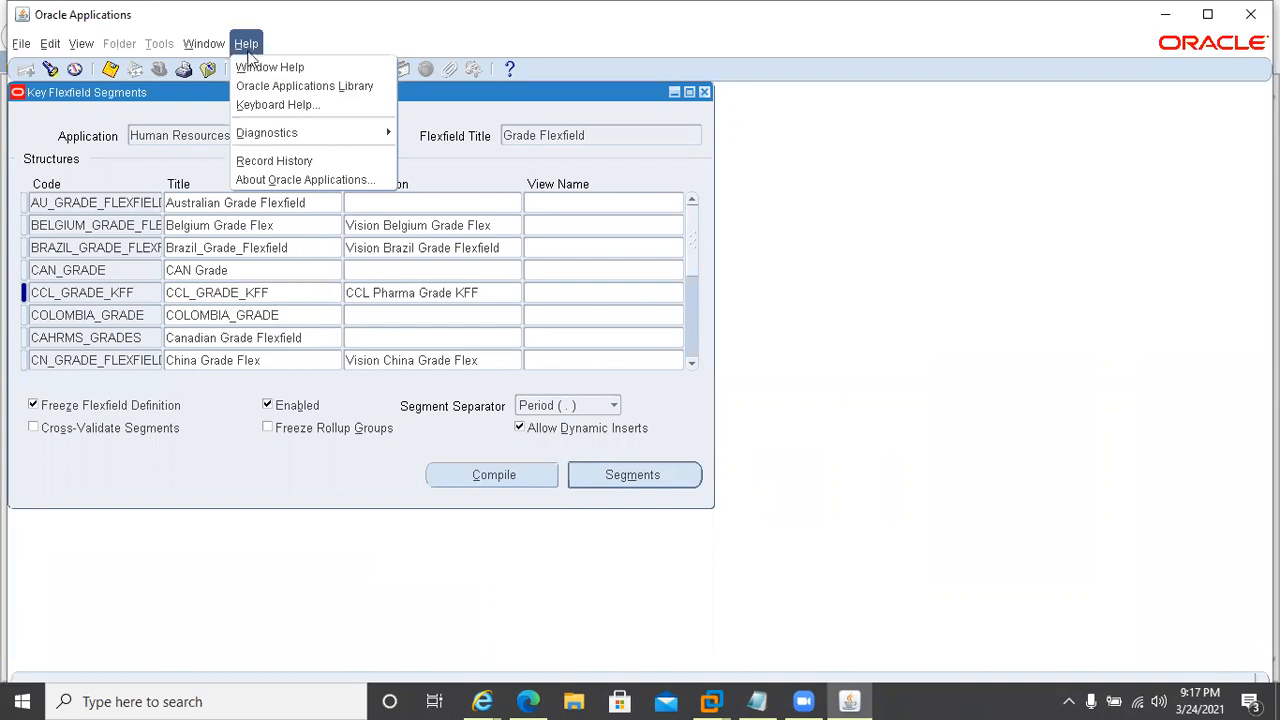
{"action": "left_click", "coordinate": [262, 164]}
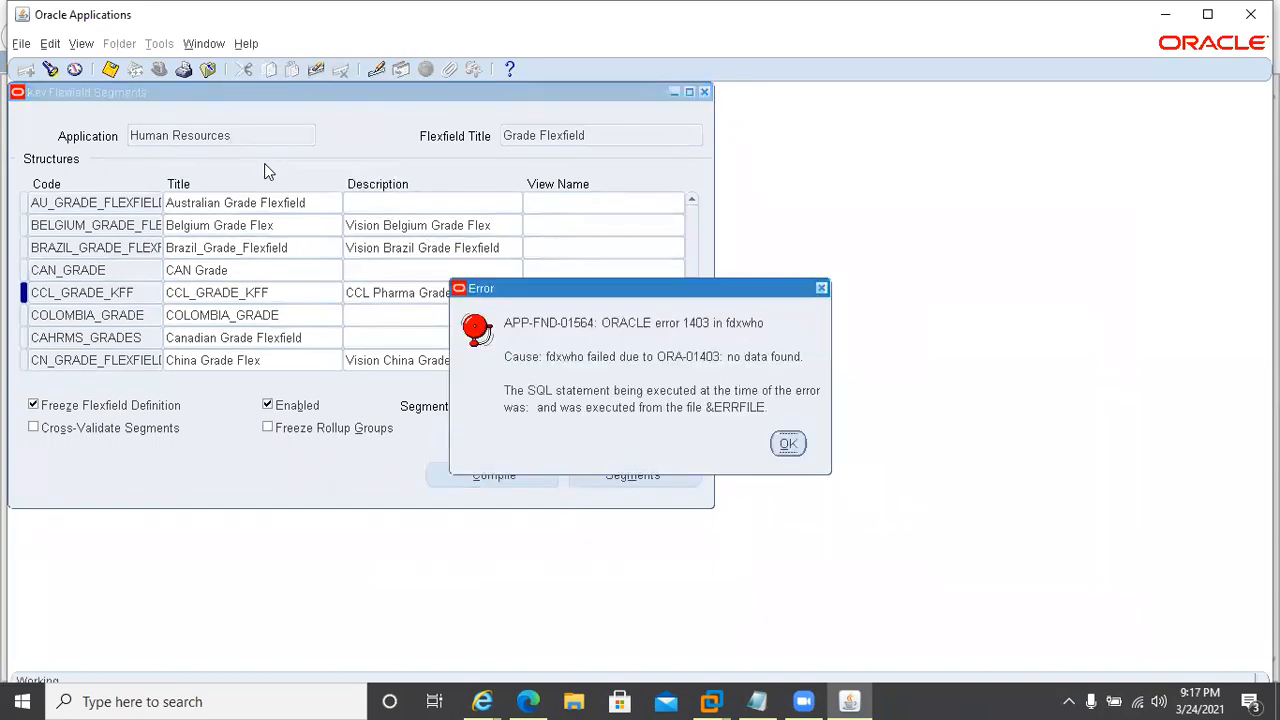
Step: Close the Grade Flexfield segments form and find the validation values of the CCL_GRADE_VS value set
{"action": "left_click", "coordinate": [788, 445]}
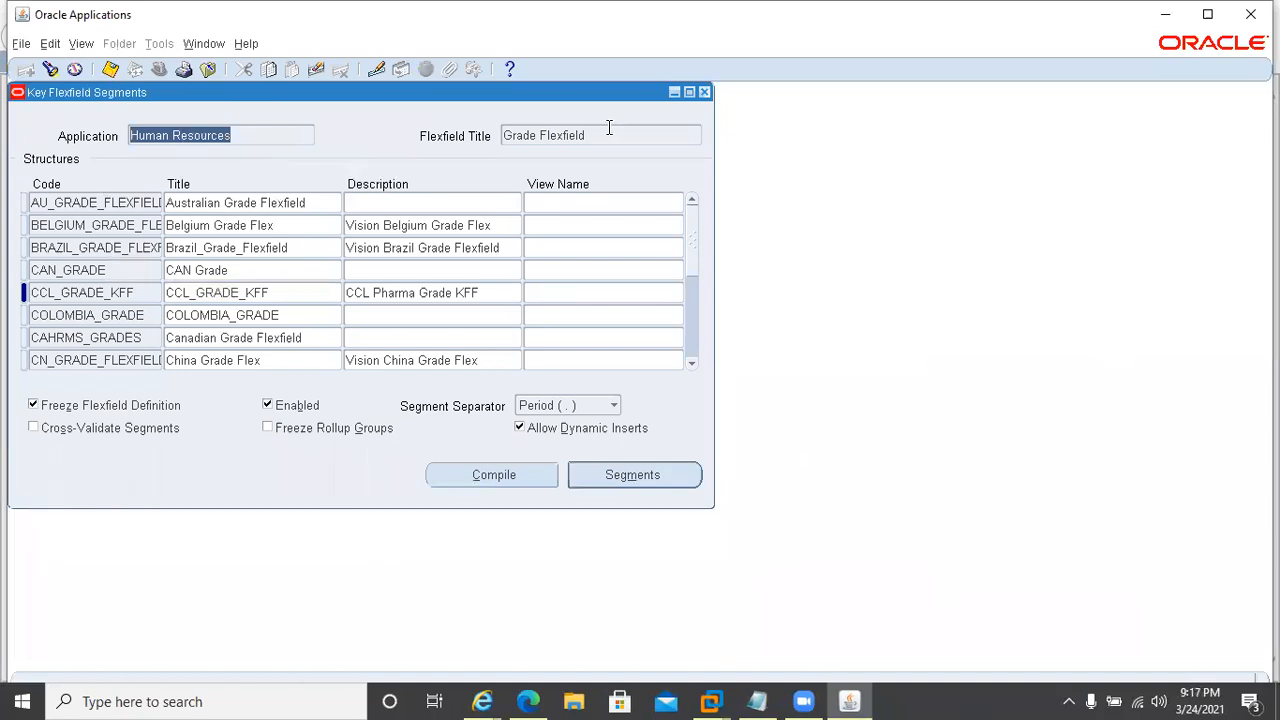
{"action": "left_click", "coordinate": [703, 93]}
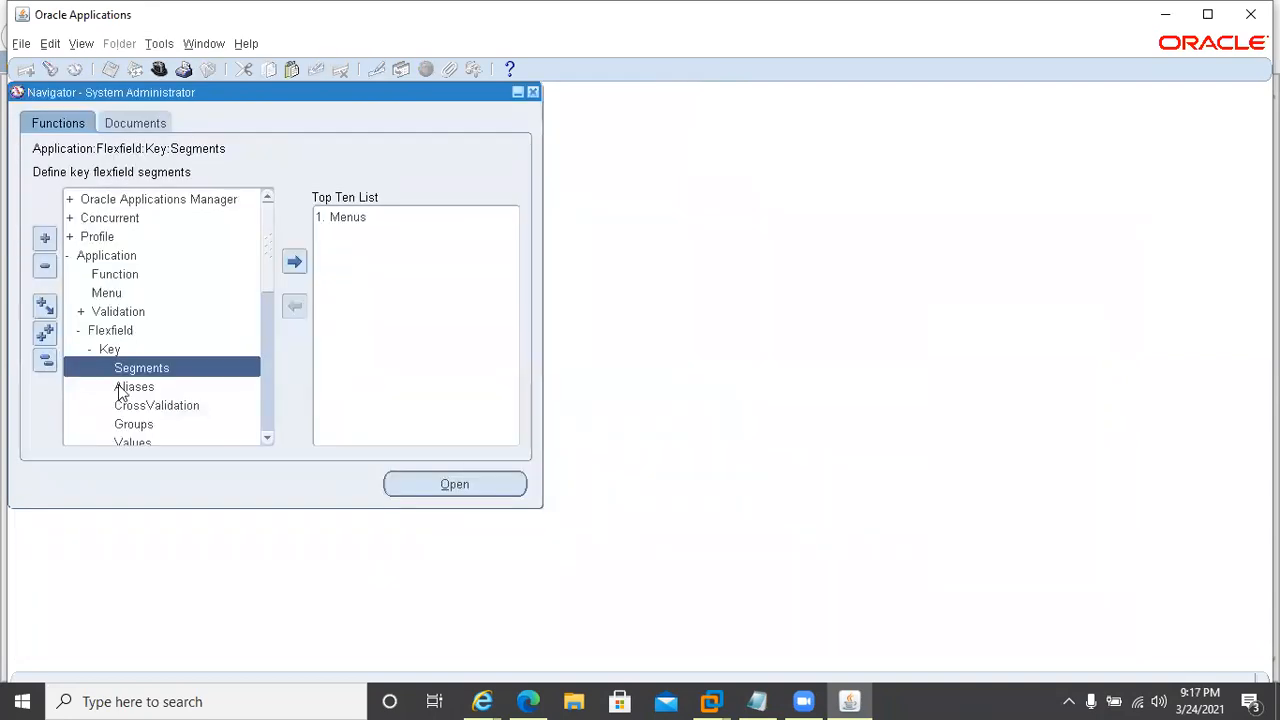
{"action": "double_click", "coordinate": [85, 314]}
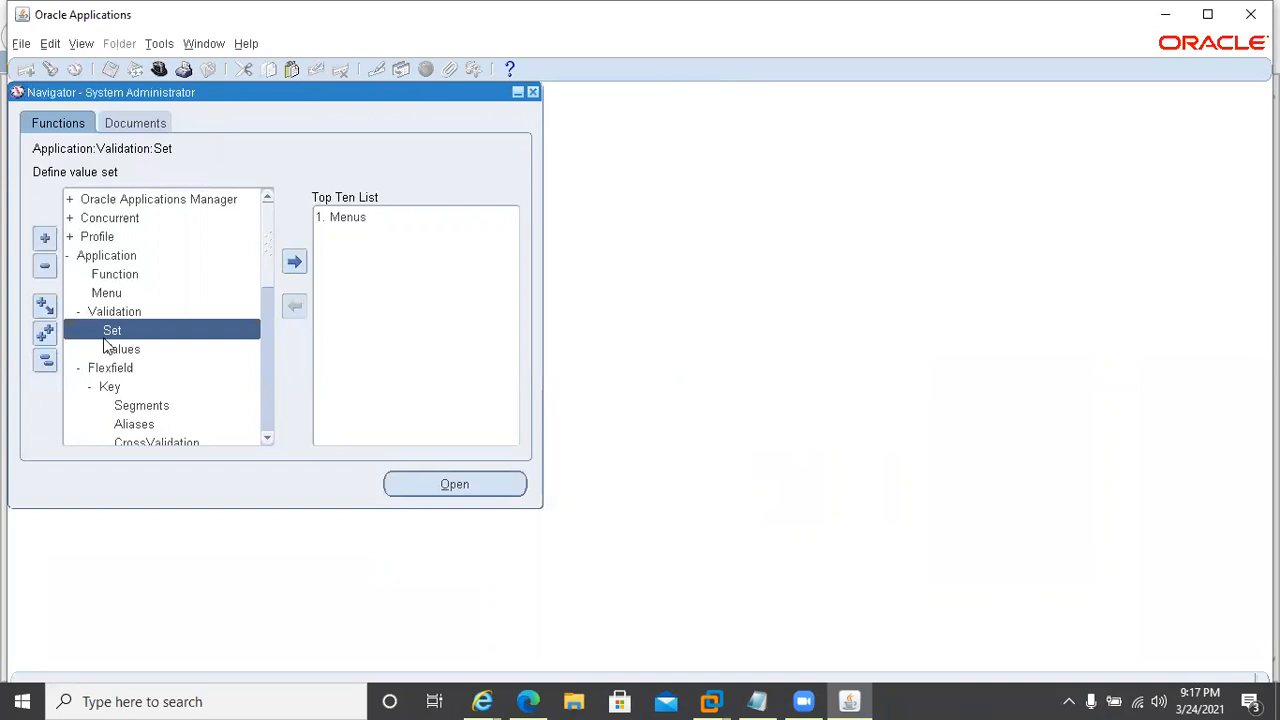
{"action": "left_click", "coordinate": [109, 350]}
{"action": "double_click", "coordinate": [110, 352]}
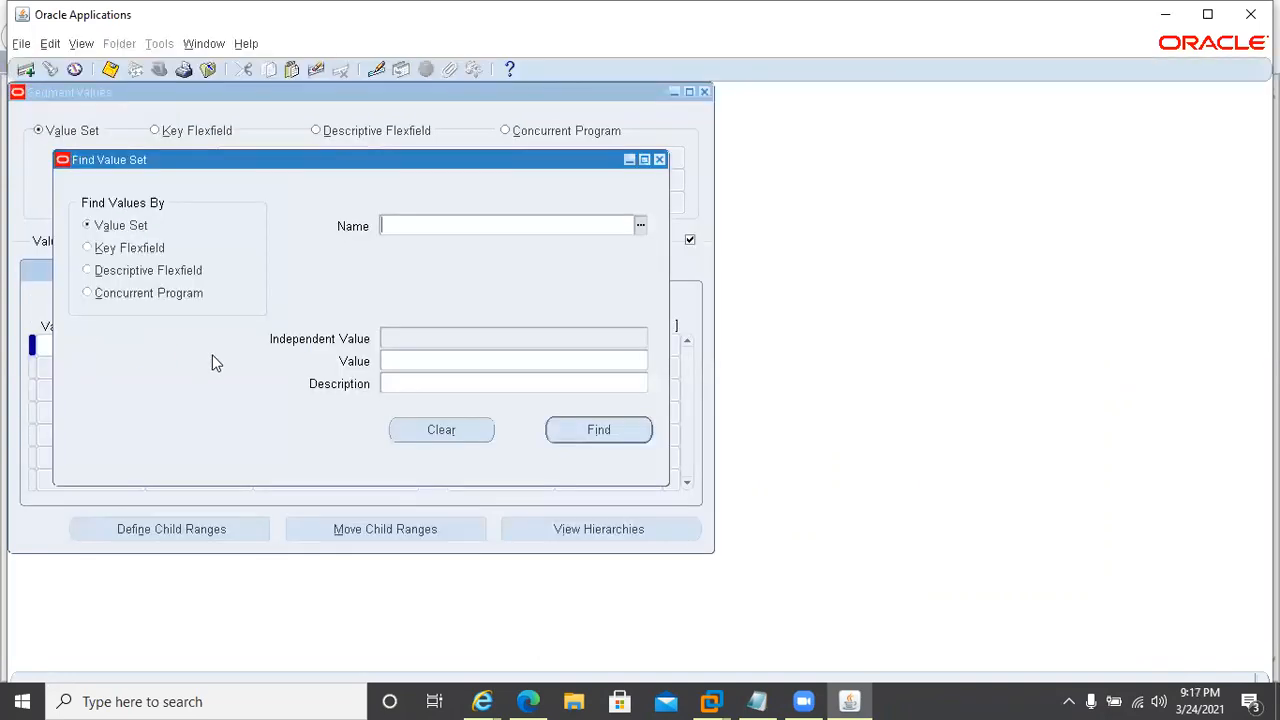
{"action": "type", "text": "CCL_GRADE_VS"}
{"action": "left_click", "coordinate": [588, 428]}
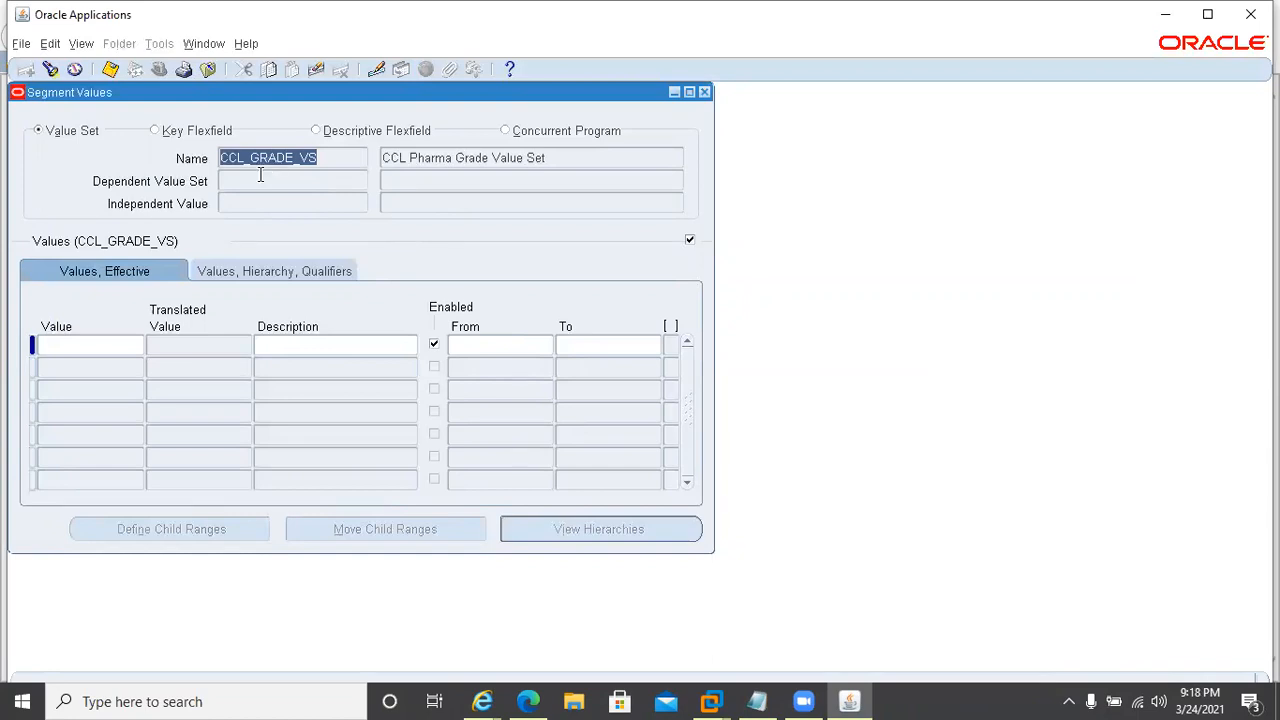
Step: Enter G1, G2, G3 and G4 as the first values of the CCL_GRADE_VS value set
{"action": "left_click", "coordinate": [92, 346]}
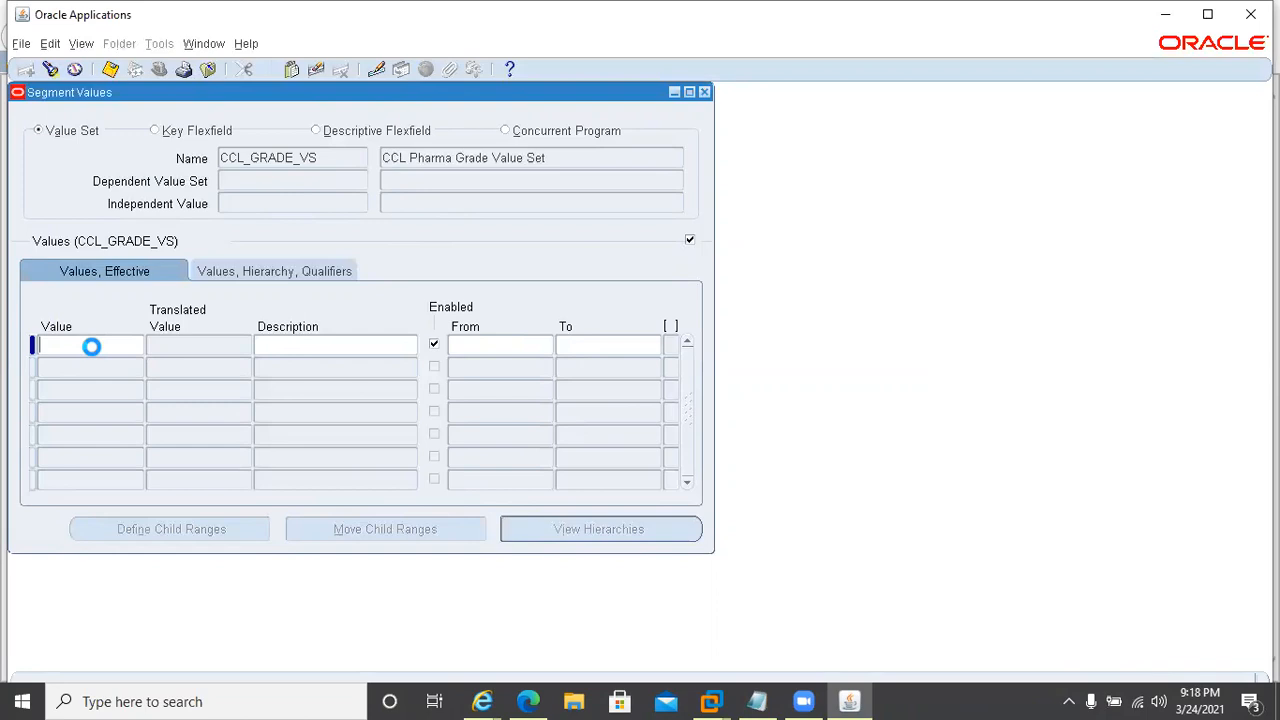
{"action": "type", "text": "GI"}
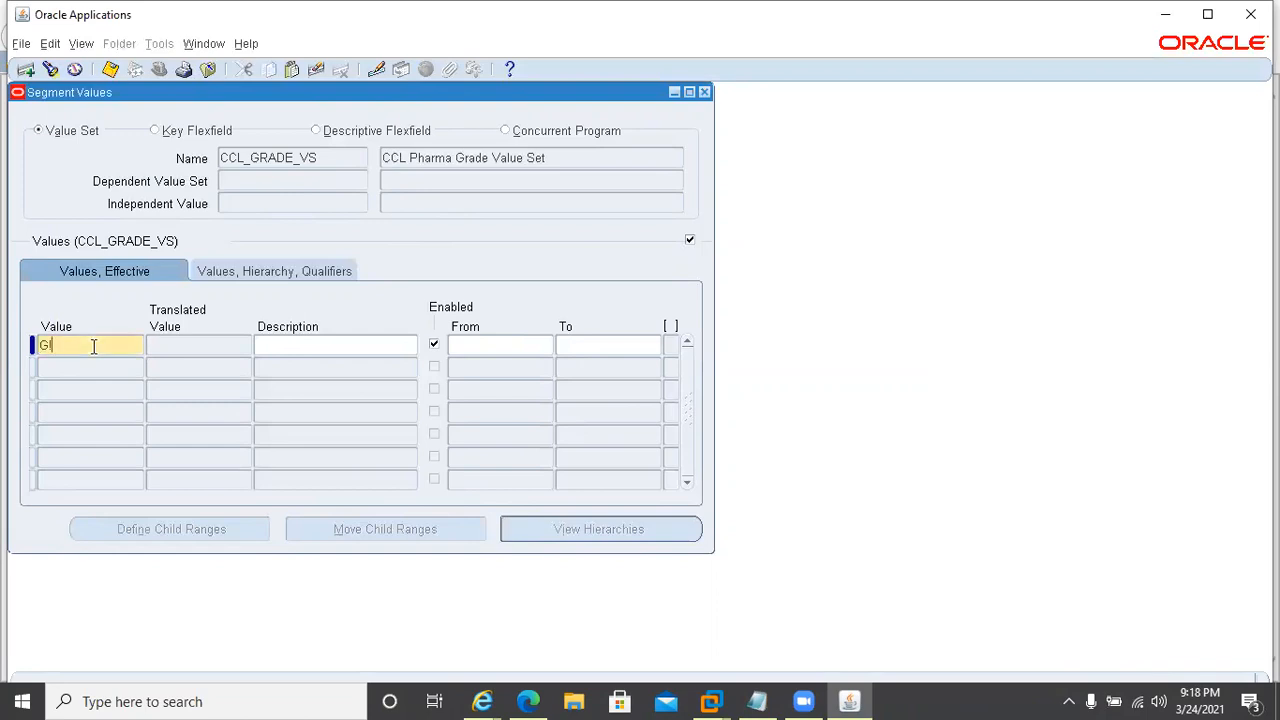
{"action": "key", "text": "Down"}
{"action": "key", "text": "Up"}
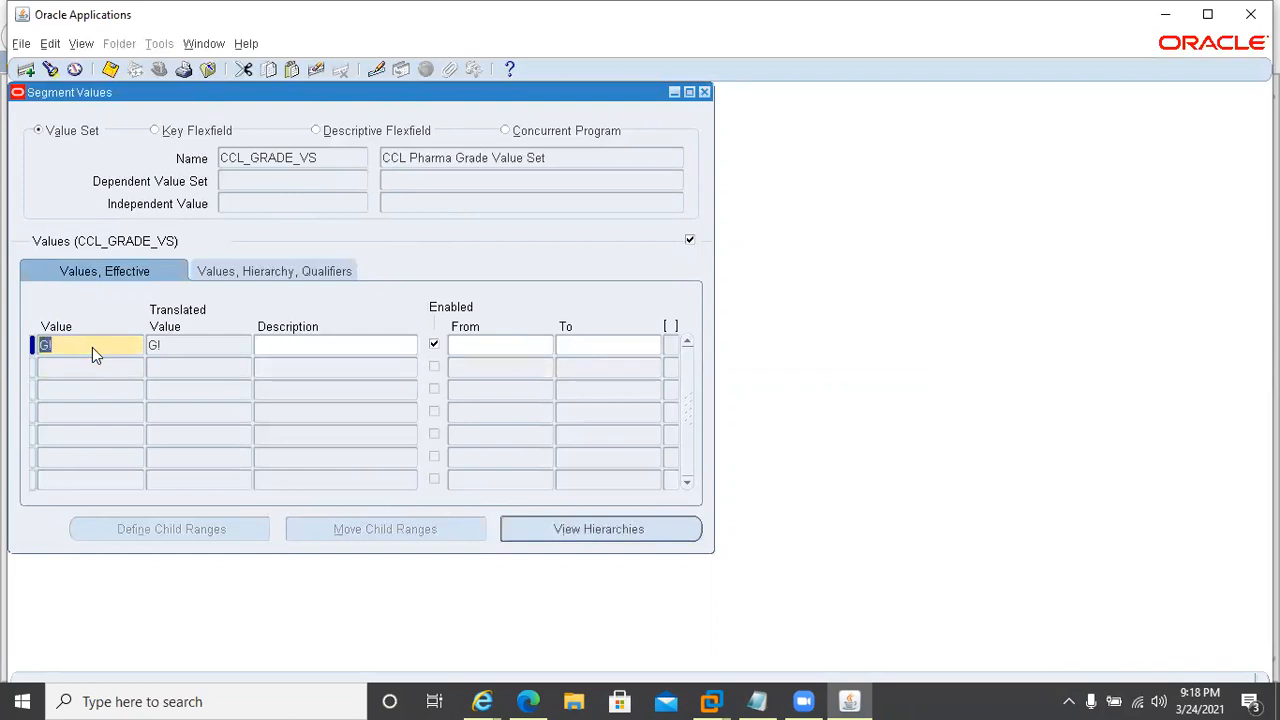
{"action": "left_click", "coordinate": [92, 347]}
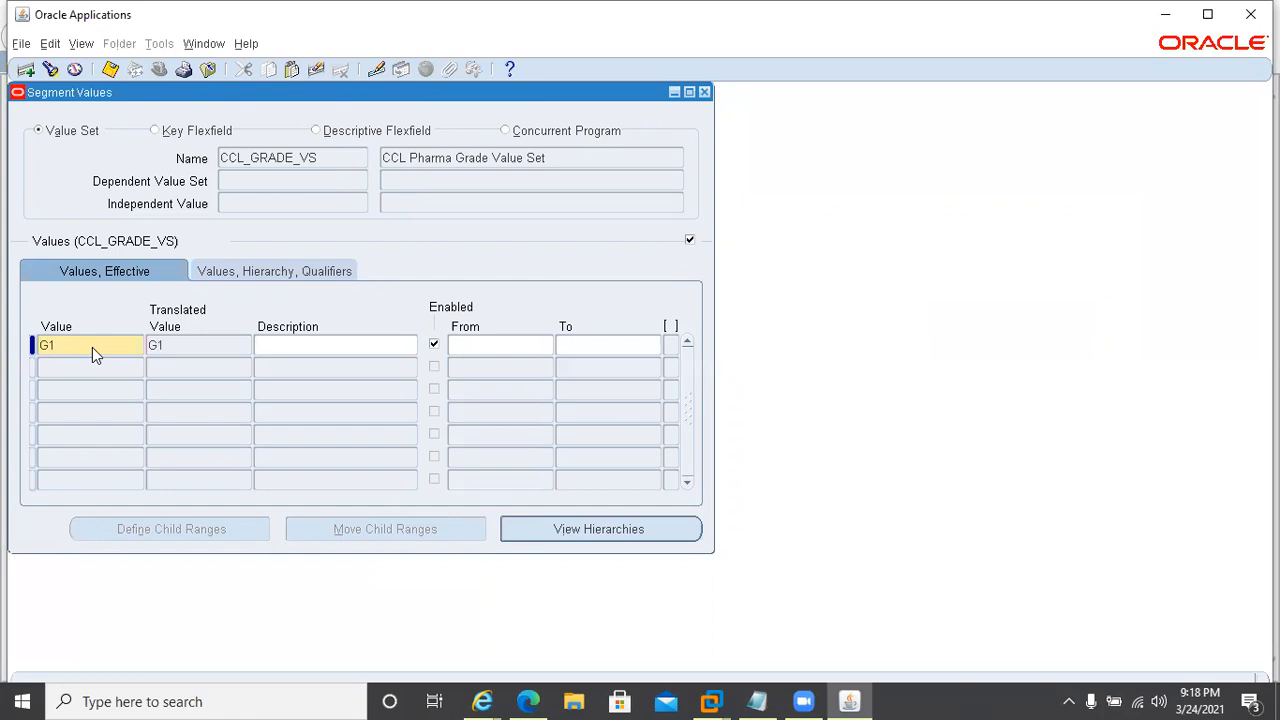
{"action": "key", "text": "Down"}
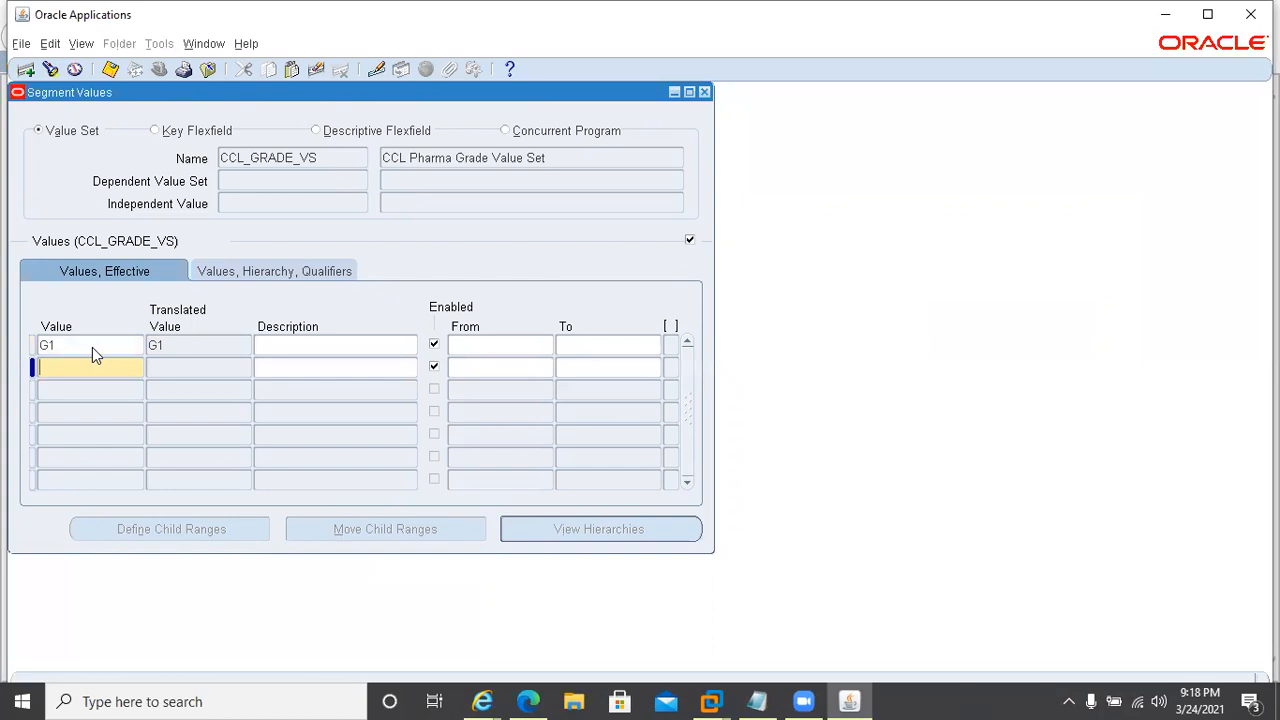
{"action": "type", "text": "G2"}
{"action": "key", "text": "Down"}
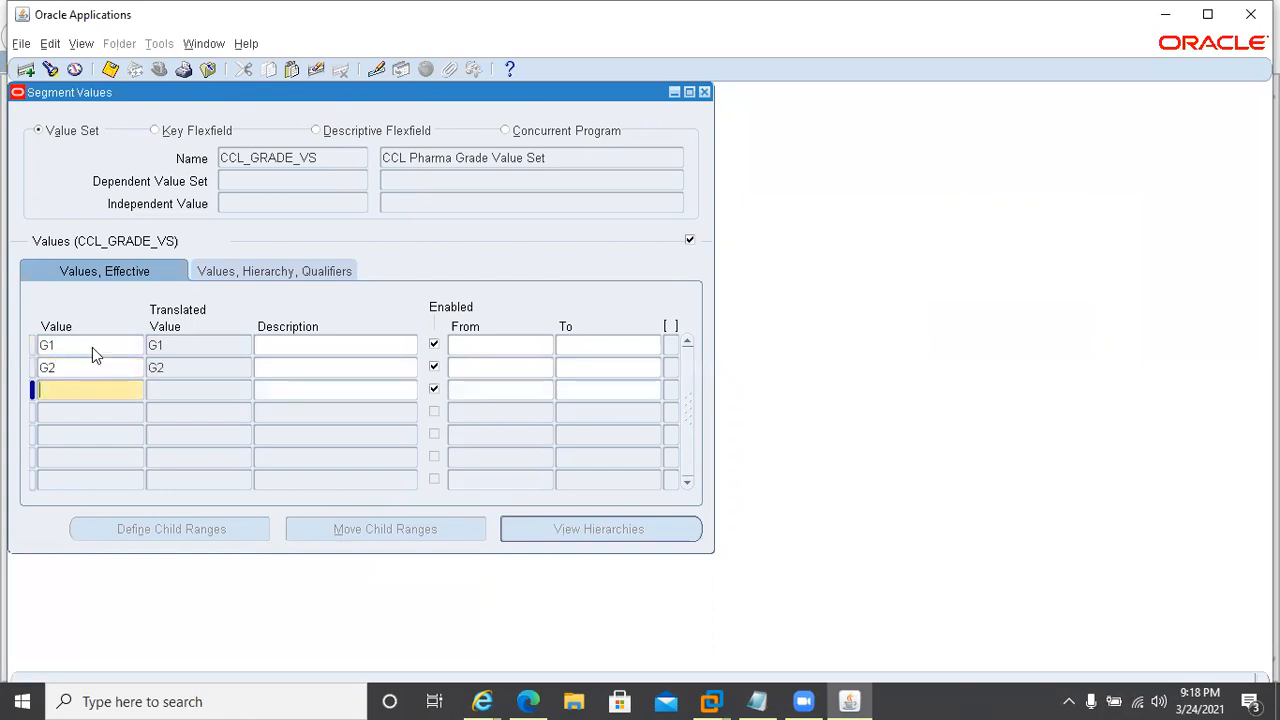
{"action": "type", "text": "G3"}
{"action": "key", "text": "Down"}
{"action": "type", "text": "G4"}
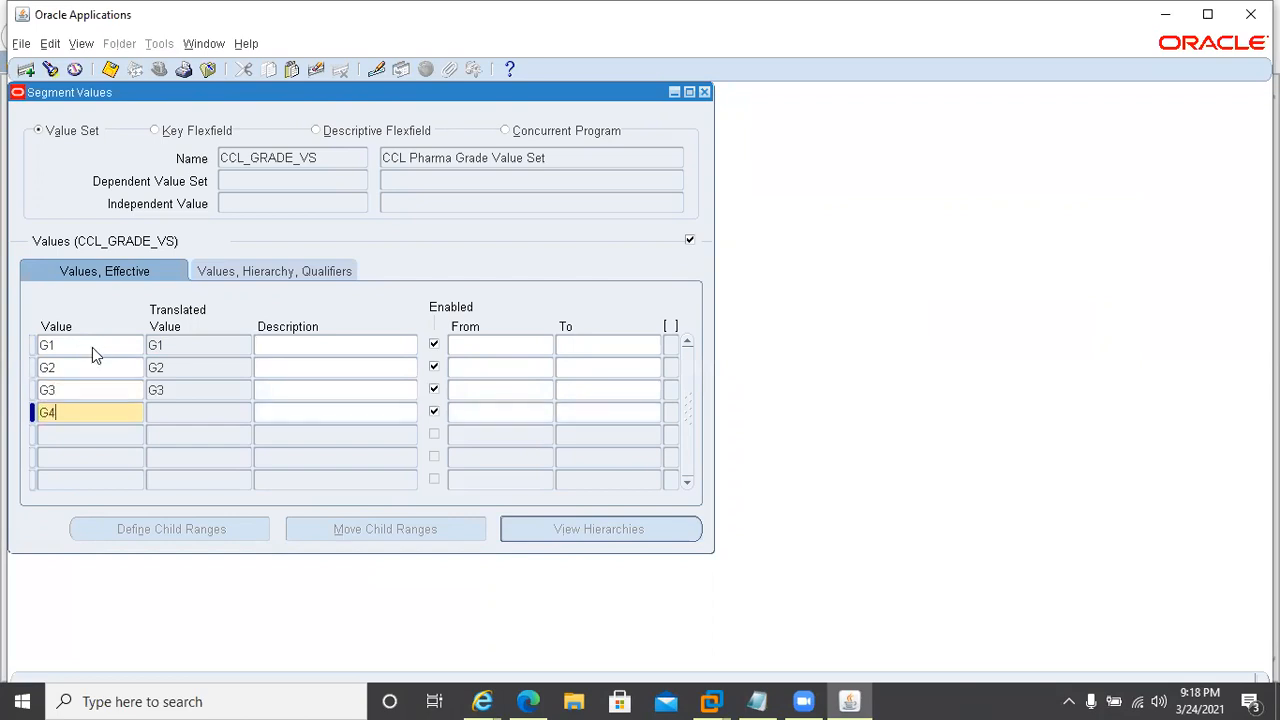
Step: Add the values G5, G6 and G7 in the next rows of the CCL_GRADE_VS value set
{"action": "key", "text": "Down"}
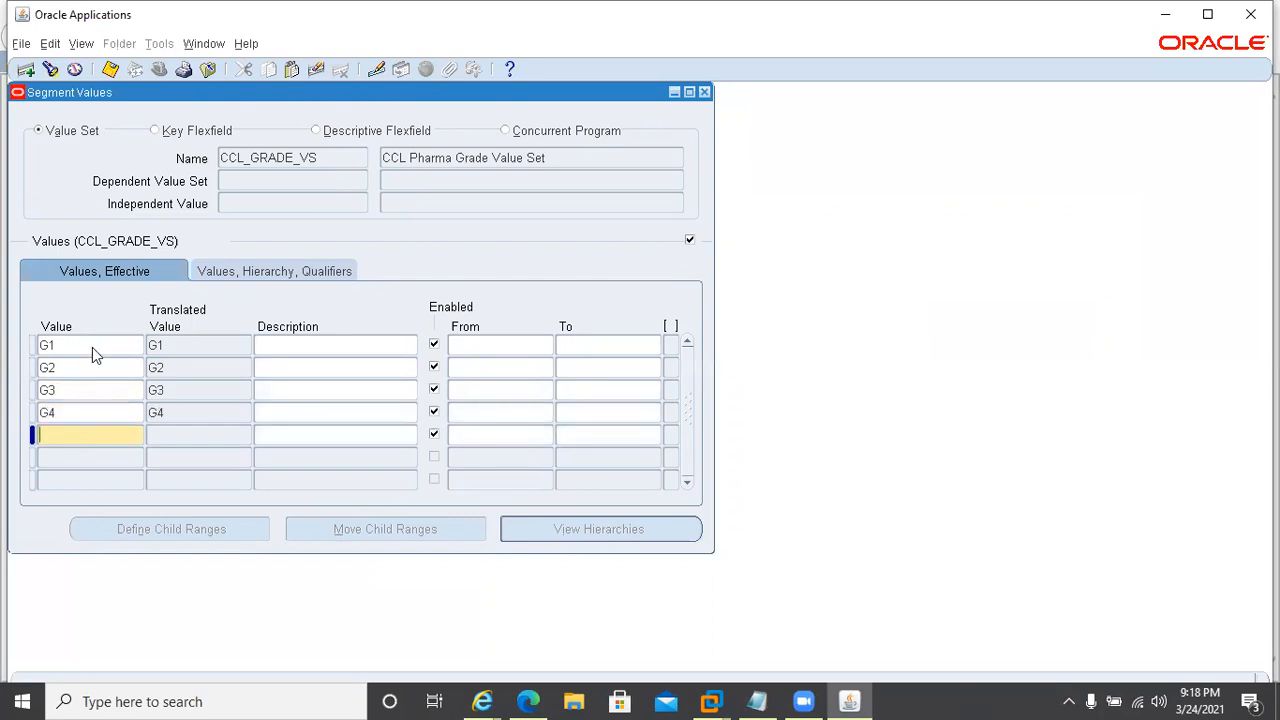
{"action": "type", "text": "G"}
{"action": "type", "text": "5"}
{"action": "key", "text": "Down"}
{"action": "type", "text": "G6"}
{"action": "key", "text": "Down"}
{"action": "type", "text": "G7"}
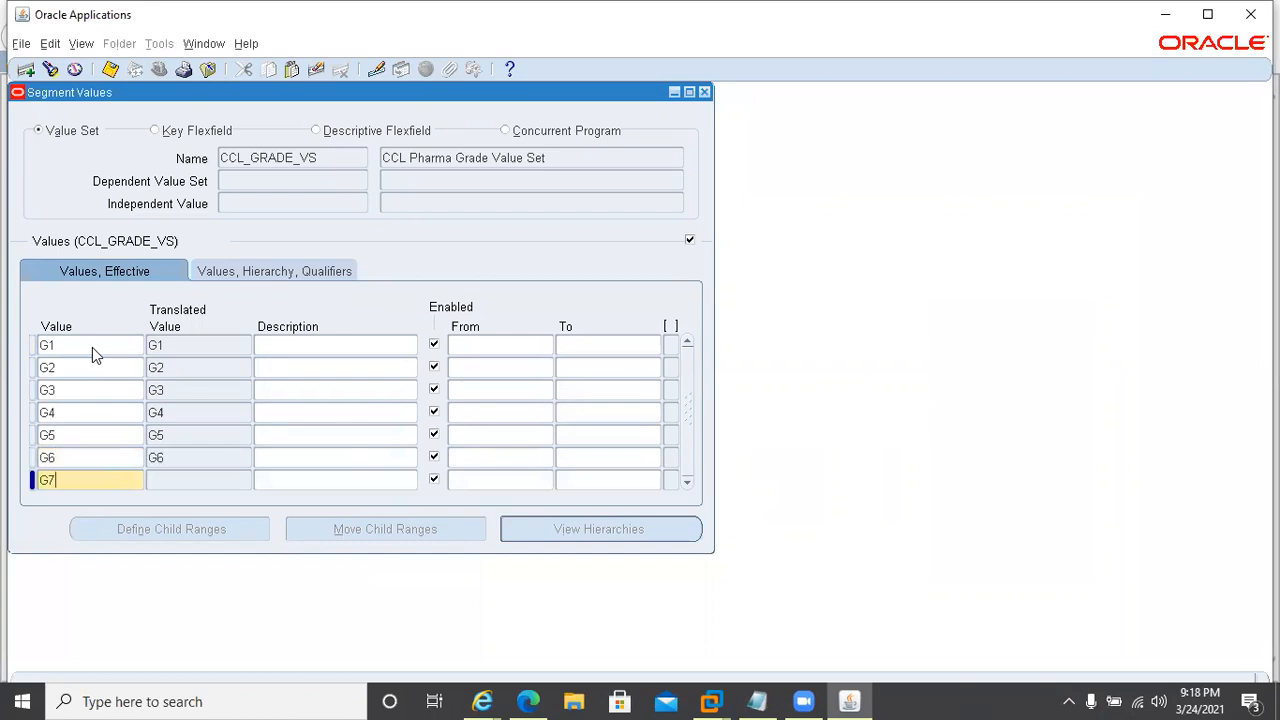
{"action": "left_click", "coordinate": [76, 457]}
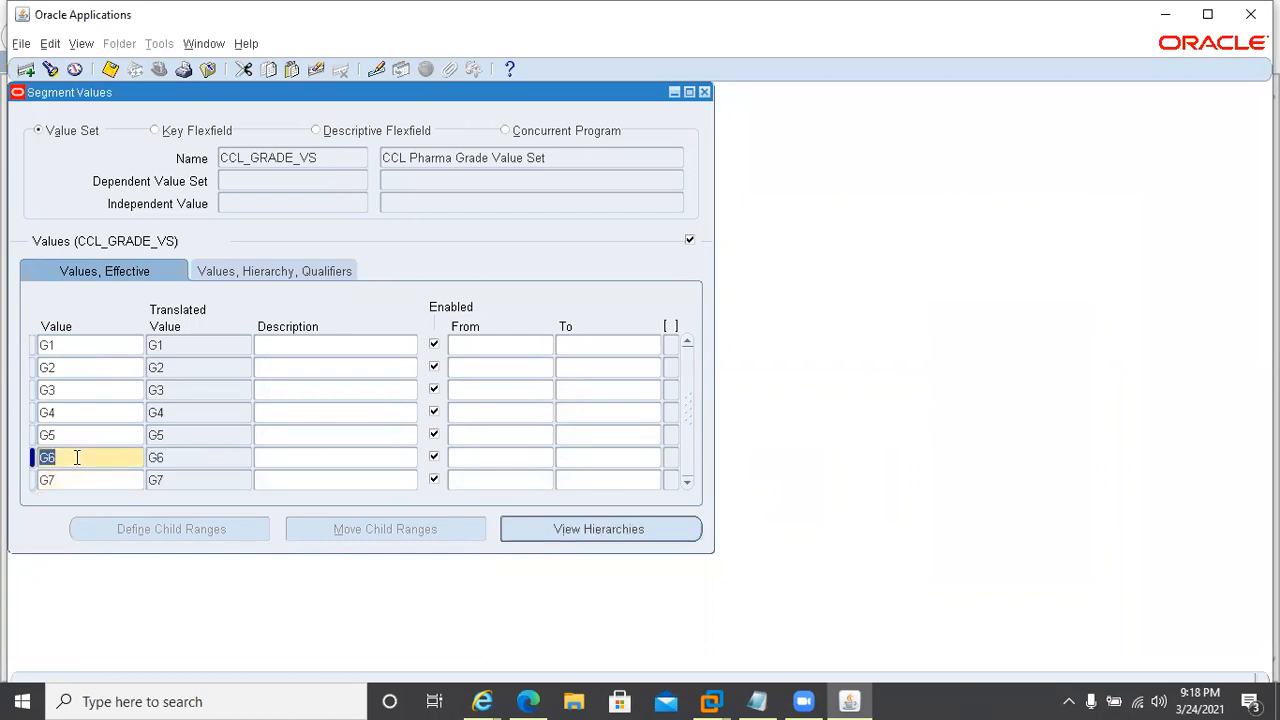
{"action": "key", "text": "Down"}
{"action": "key", "text": "BackSpace"}
{"action": "type", "text": "8"}
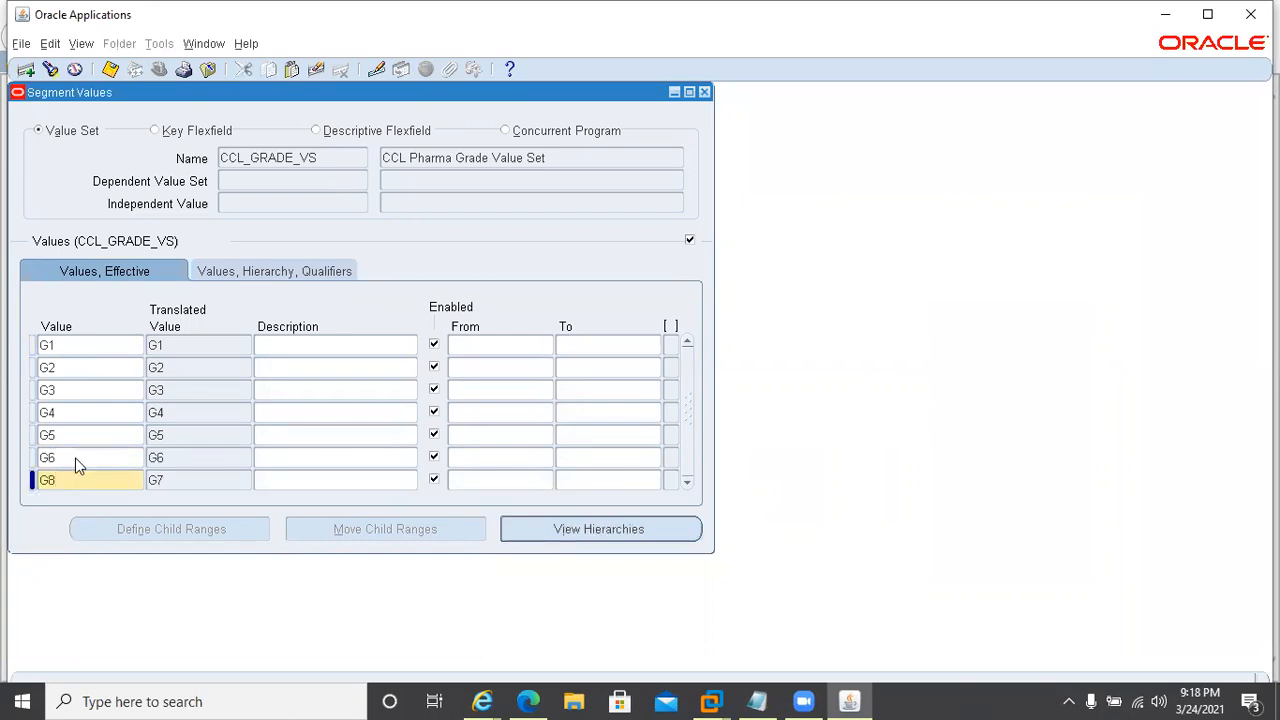
{"action": "key", "text": "BackSpace"}
{"action": "type", "text": "7"}
Step: Add the values G8, G9, G10, G11 and G12 below the existing grade values
{"action": "key", "text": "Down"}
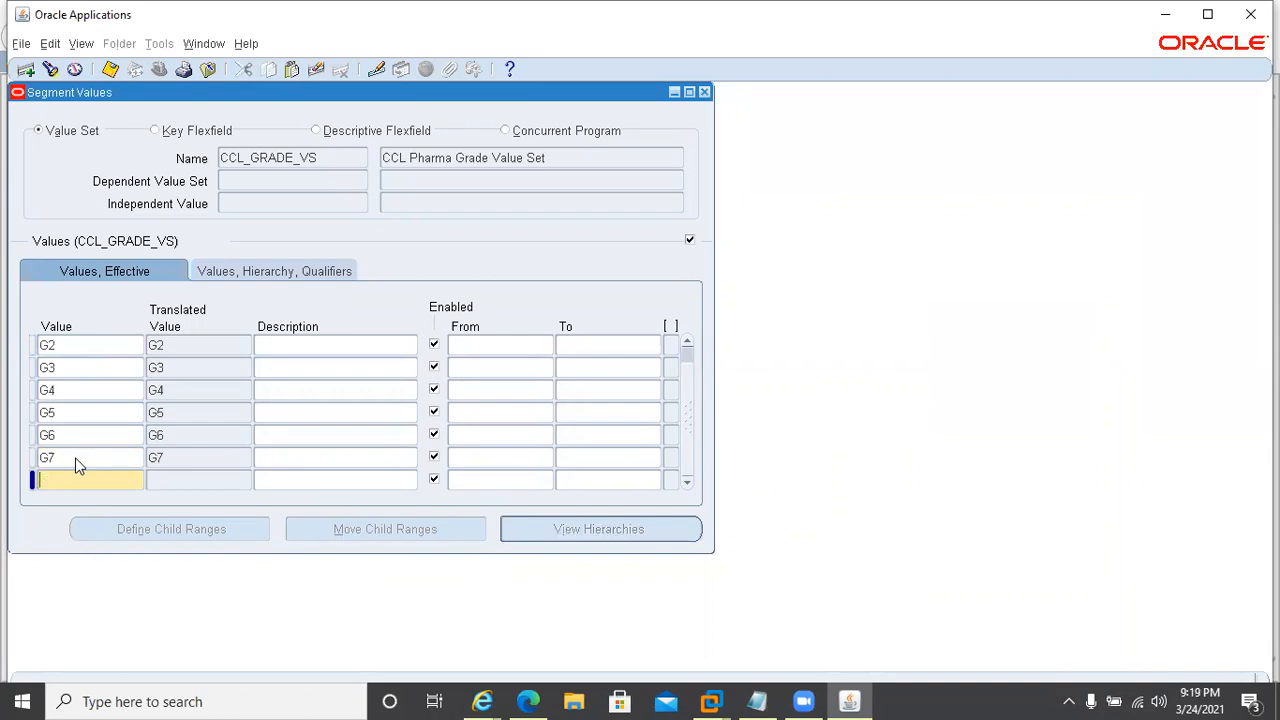
{"action": "type", "text": "G8"}
{"action": "key", "text": "Down"}
{"action": "type", "text": "G9"}
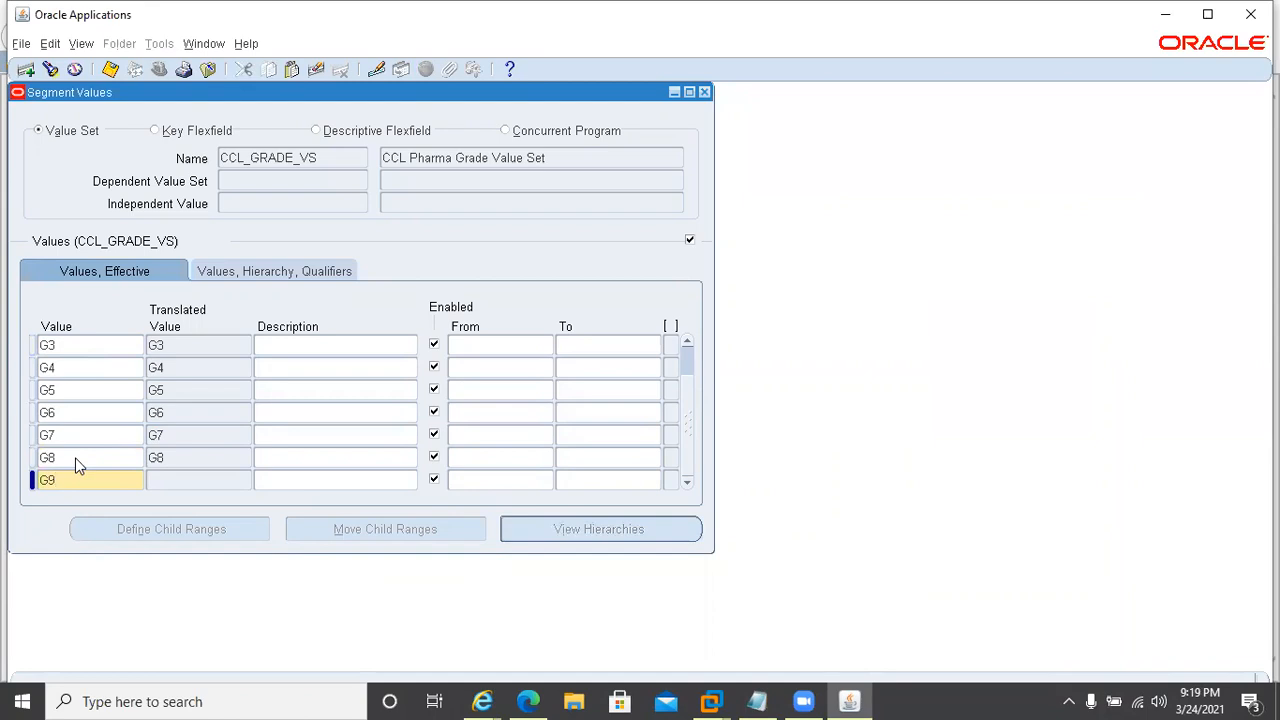
{"action": "key", "text": "Down"}
{"action": "type", "text": "G10"}
{"action": "key", "text": "Down"}
{"action": "type", "text": "G11"}
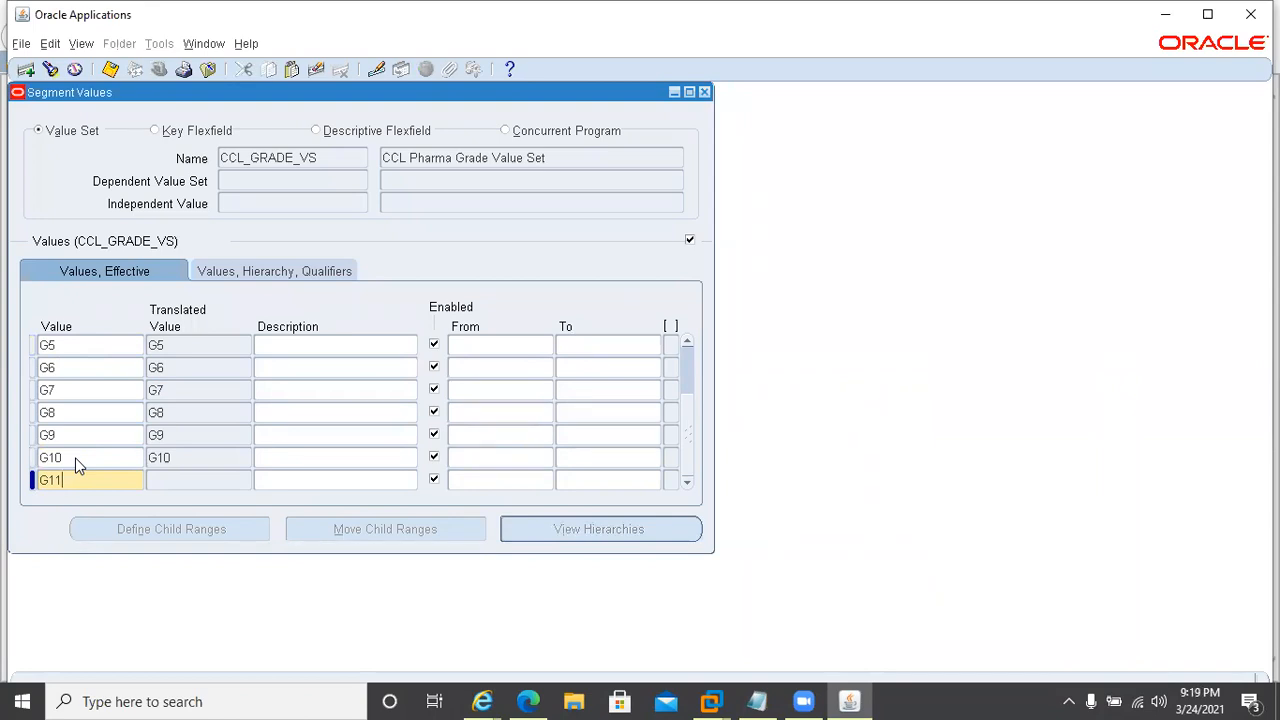
{"action": "key", "text": "Down"}
{"action": "type", "text": "G12"}
Step: Save the grade values of CCL_GRADE_VS, acknowledge the hierarchy compile request, and return to the Navigator
{"action": "left_click", "coordinate": [294, 459]}
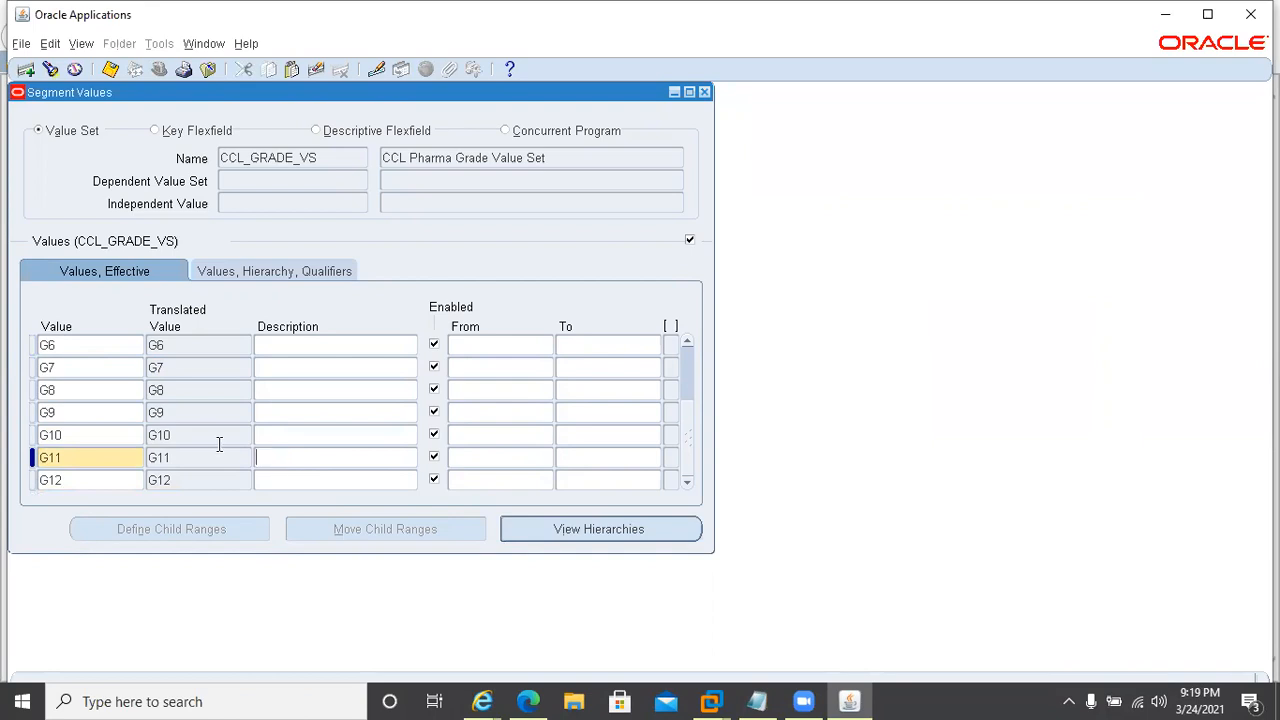
{"action": "left_click", "coordinate": [106, 68]}
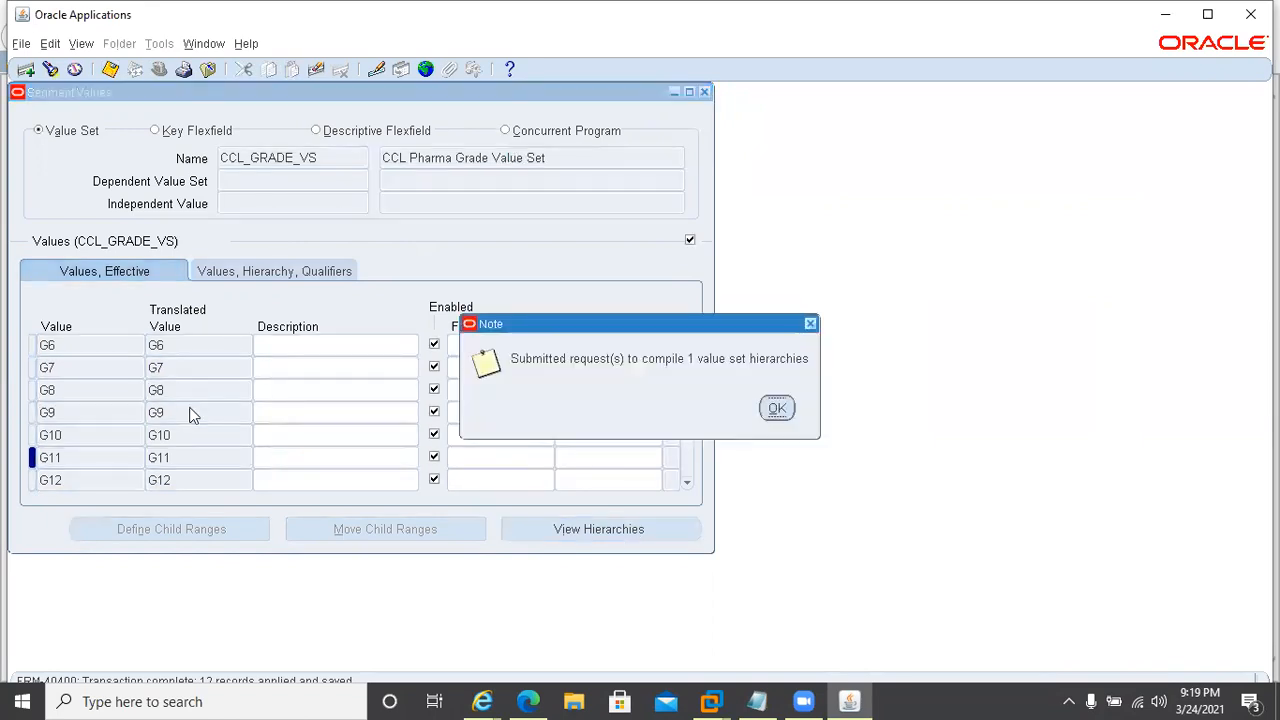
{"action": "left_click", "coordinate": [777, 408]}
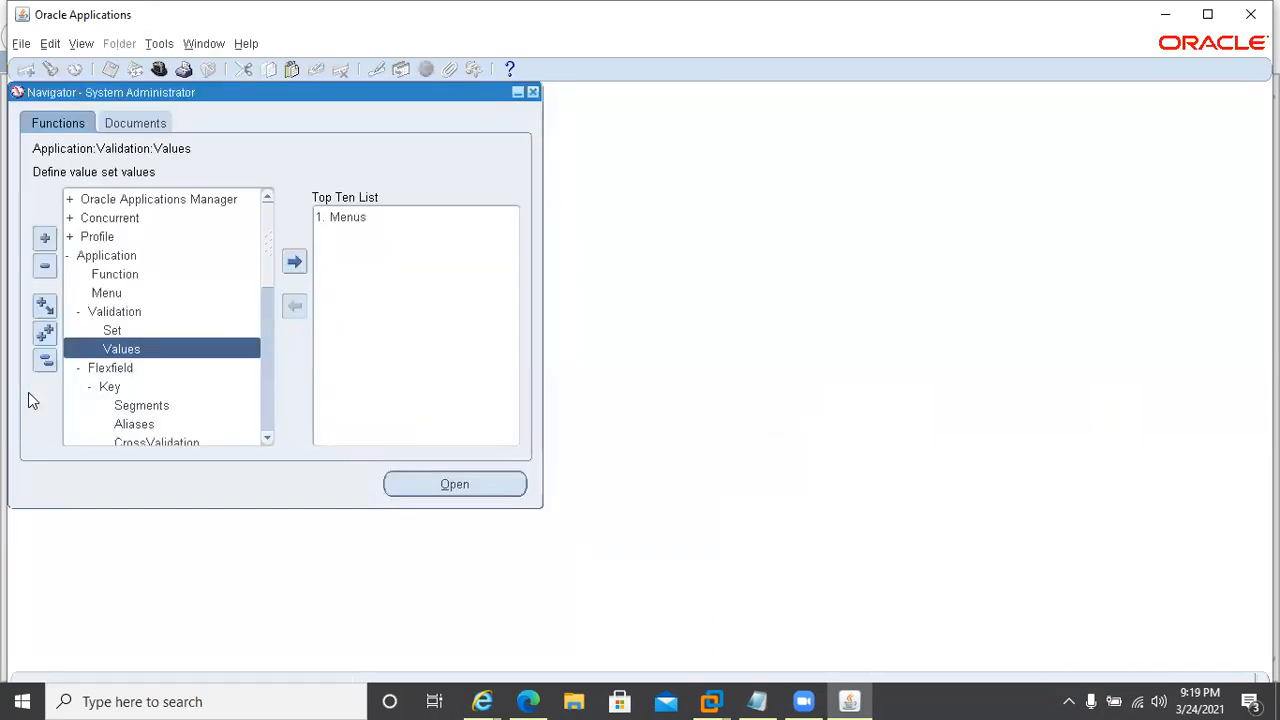
Step: Open the key flexfield segments definition and find the Human Resources Position Flexfield
{"action": "double_click", "coordinate": [135, 406]}
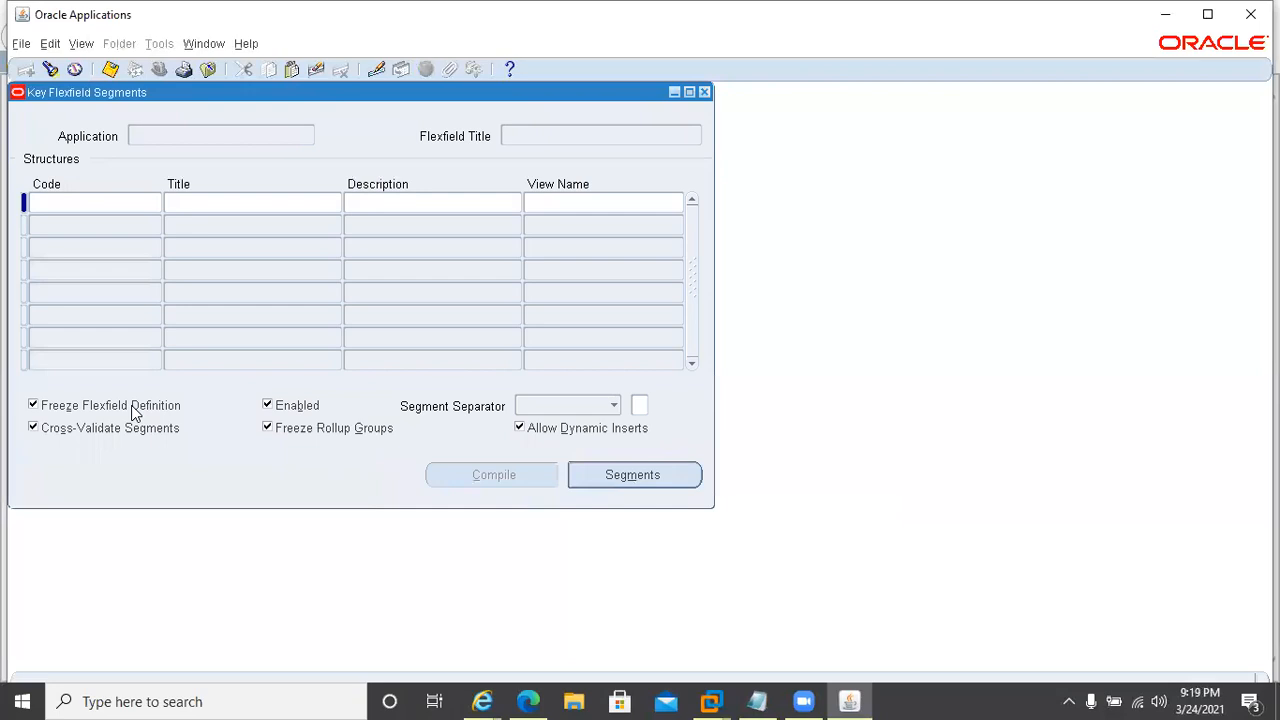
{"action": "left_click", "coordinate": [52, 71]}
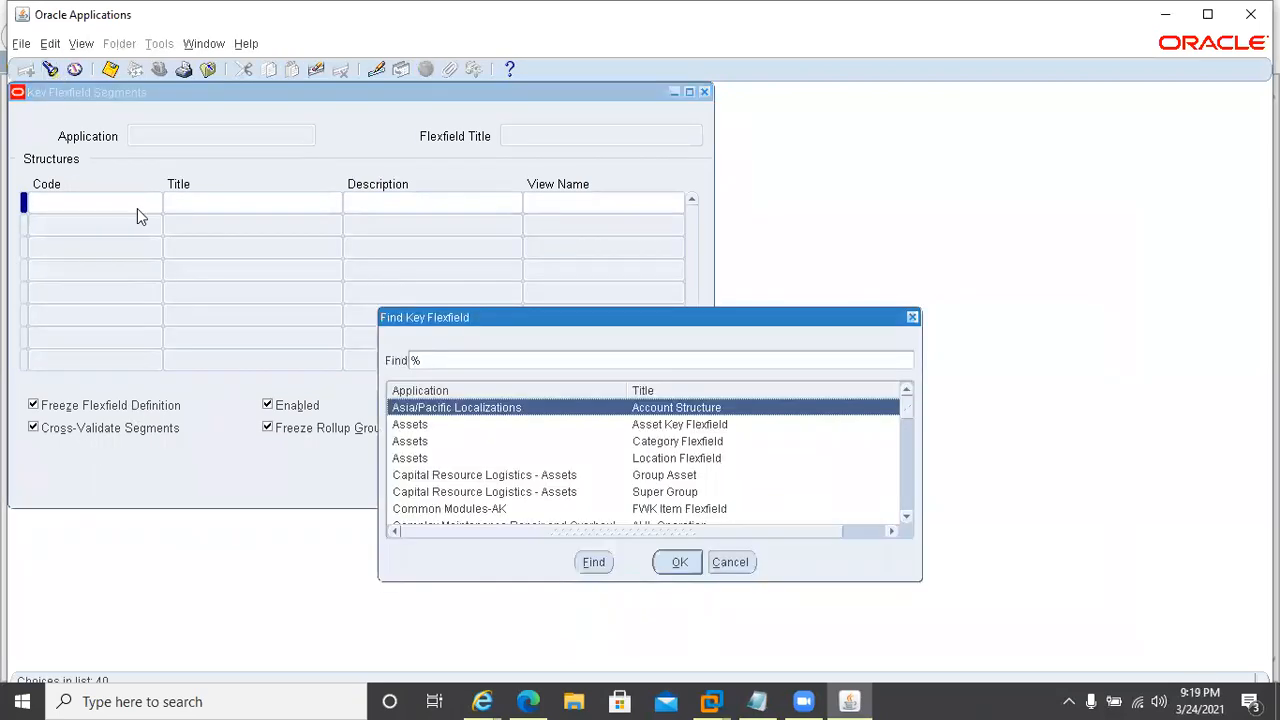
{"action": "type", "text": "human Resources"}
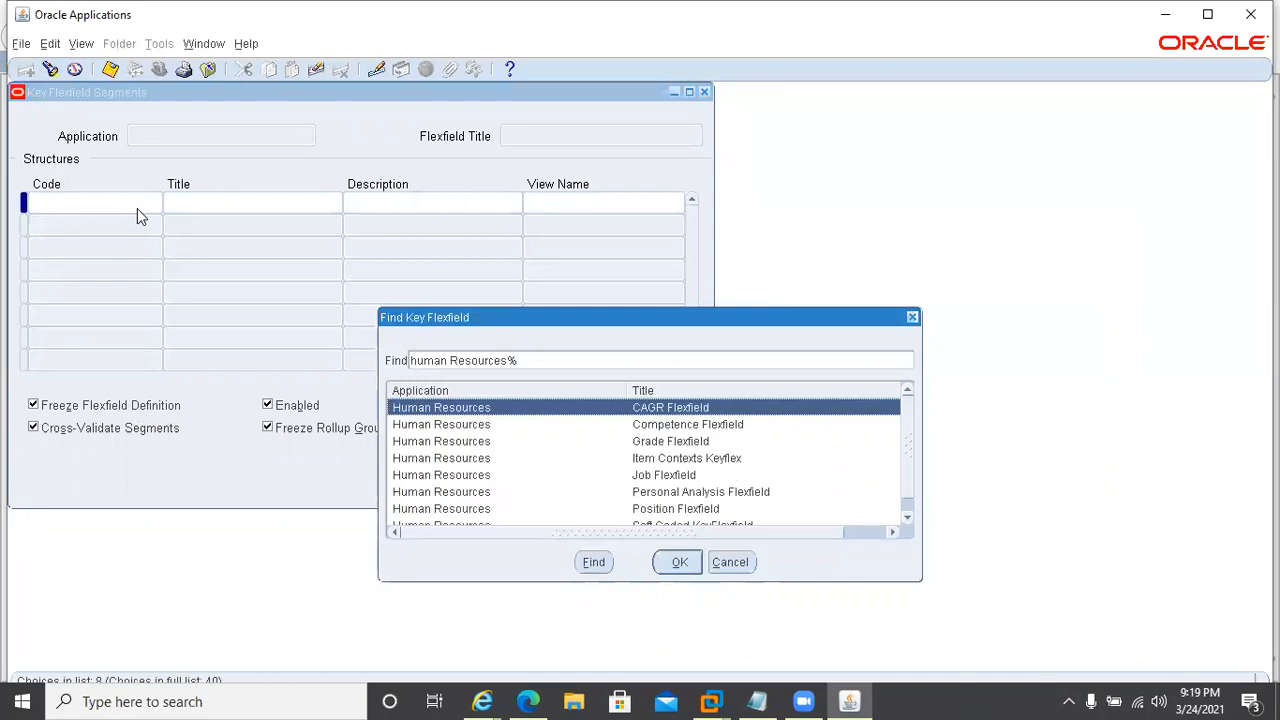
{"action": "key", "text": "Down"}
{"action": "key", "text": "Down"}
{"action": "key", "text": "Down"}
{"action": "key", "text": "Down"}
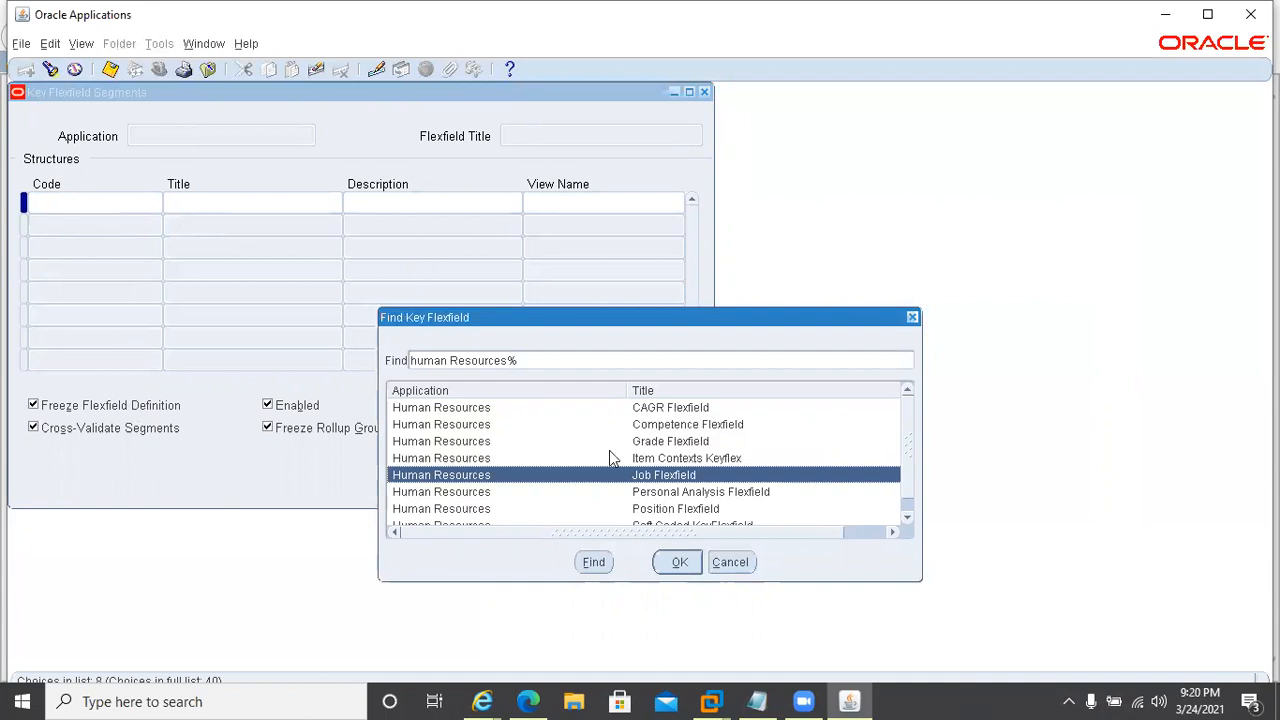
{"action": "double_click", "coordinate": [652, 509]}
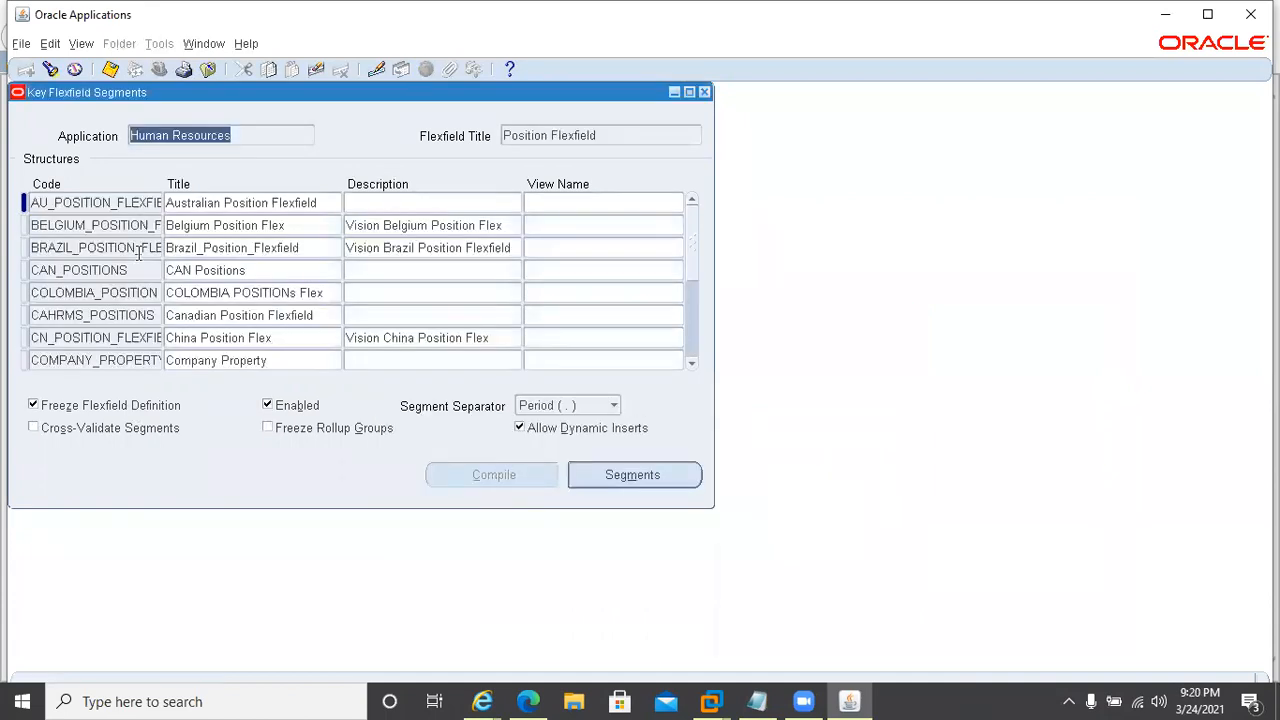
Step: Add a structure below CAN_POSITIONS with code and title CCL_POSITION_KFF and the description CCL Pharma Position KFF
{"action": "left_click", "coordinate": [84, 271]}
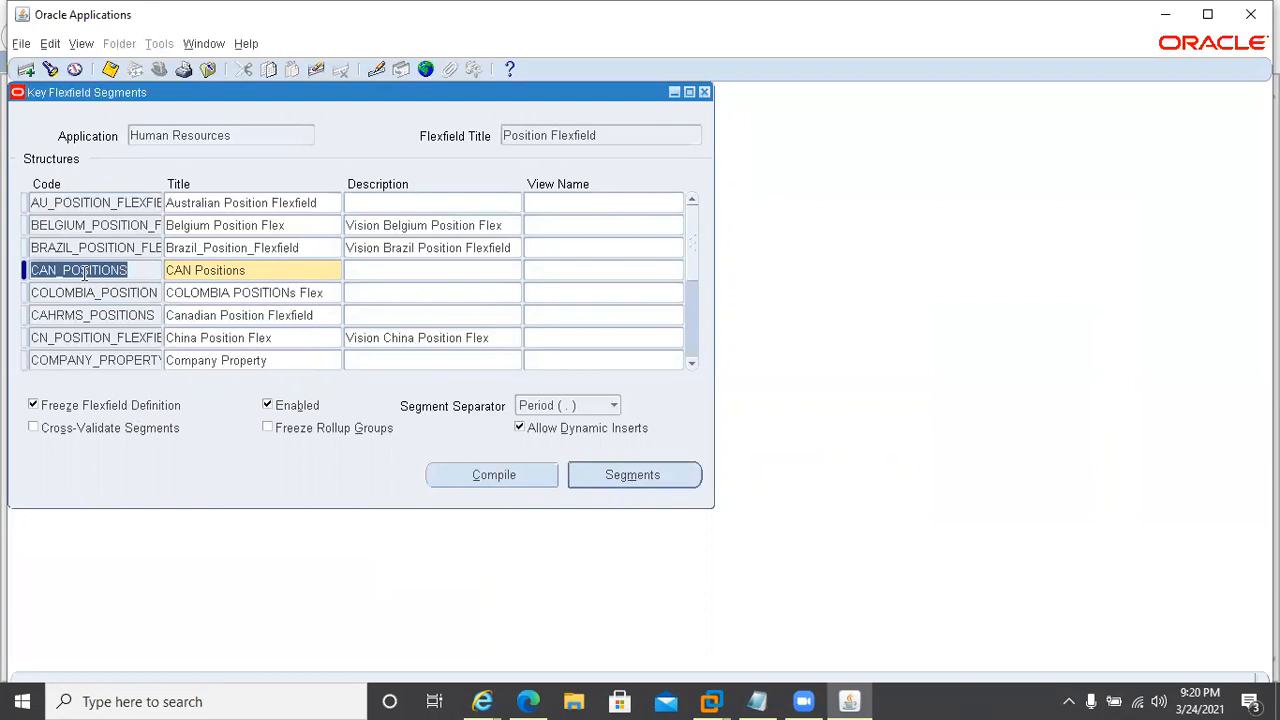
{"action": "left_click", "coordinate": [25, 68]}
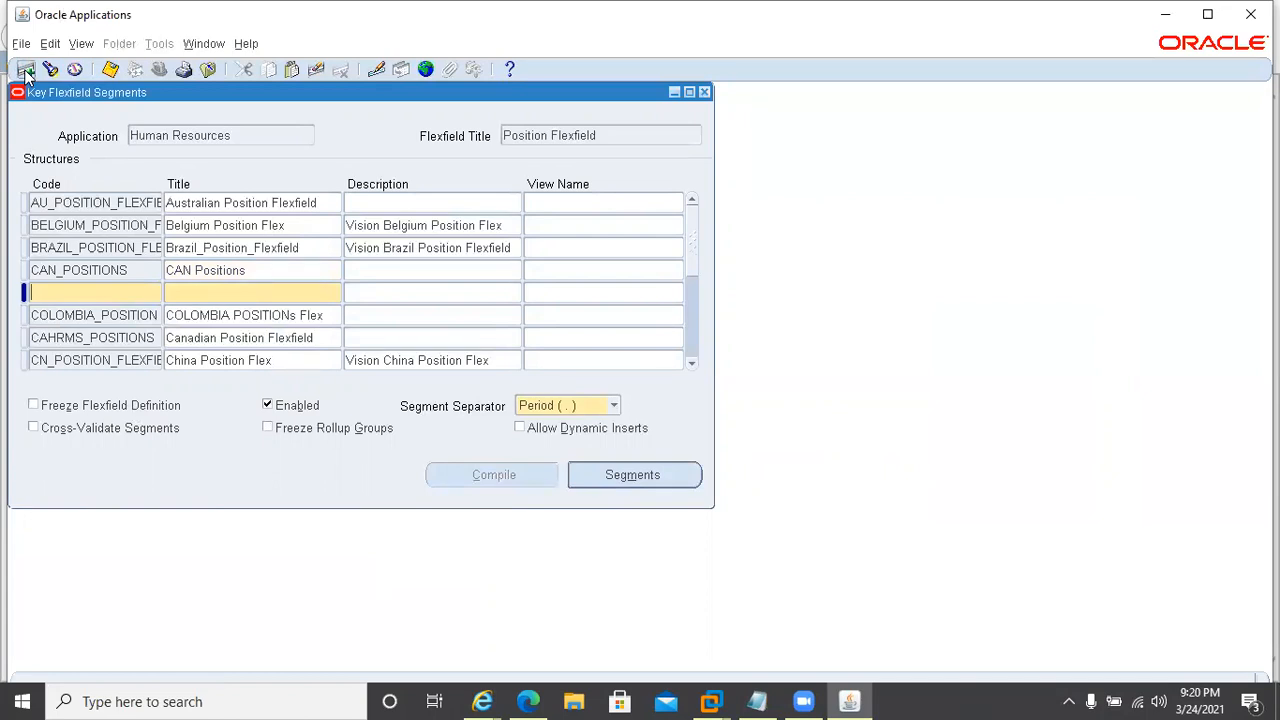
{"action": "type", "text": "CCL_POSITION_KFF"}
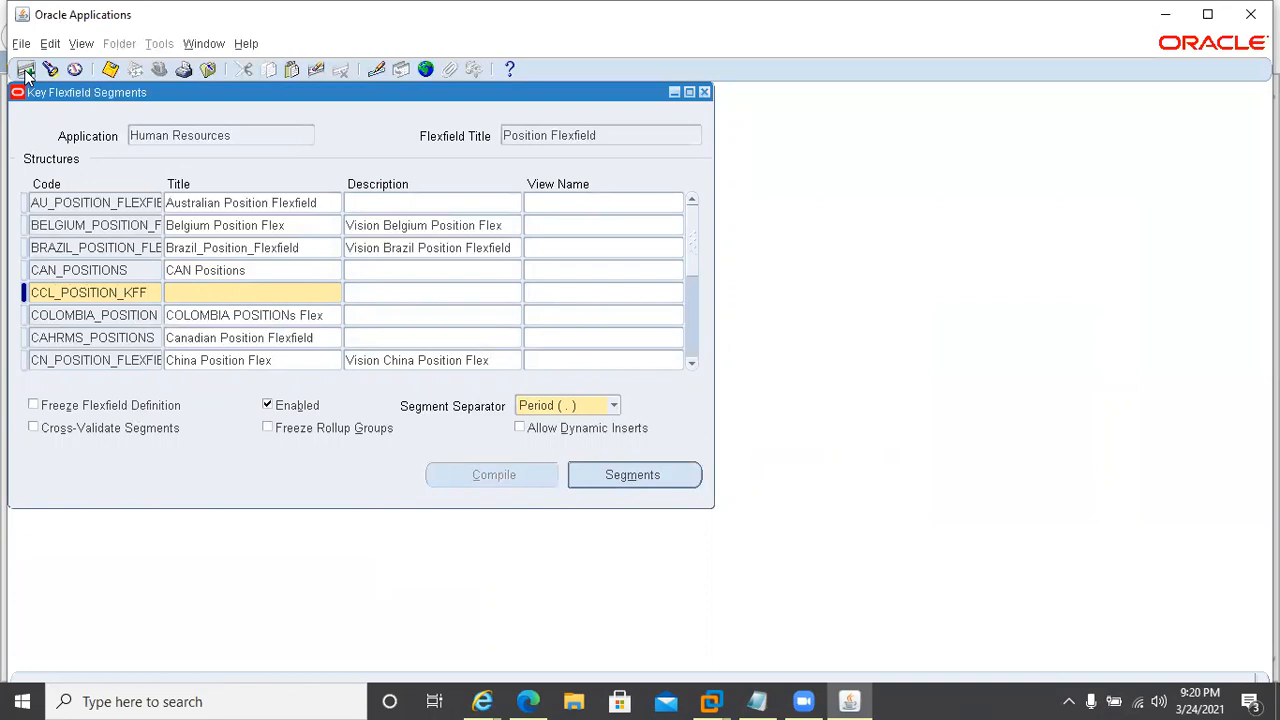
{"action": "key", "text": "Tab"}
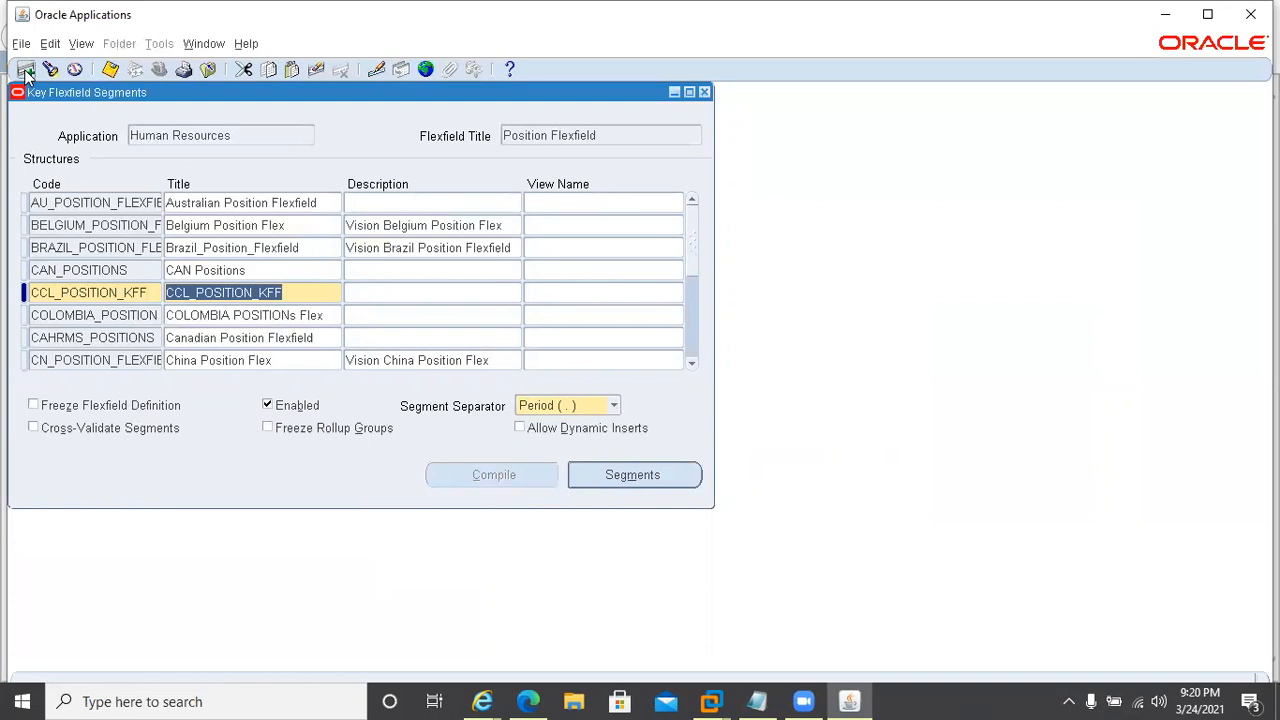
{"action": "key", "text": "Tab"}
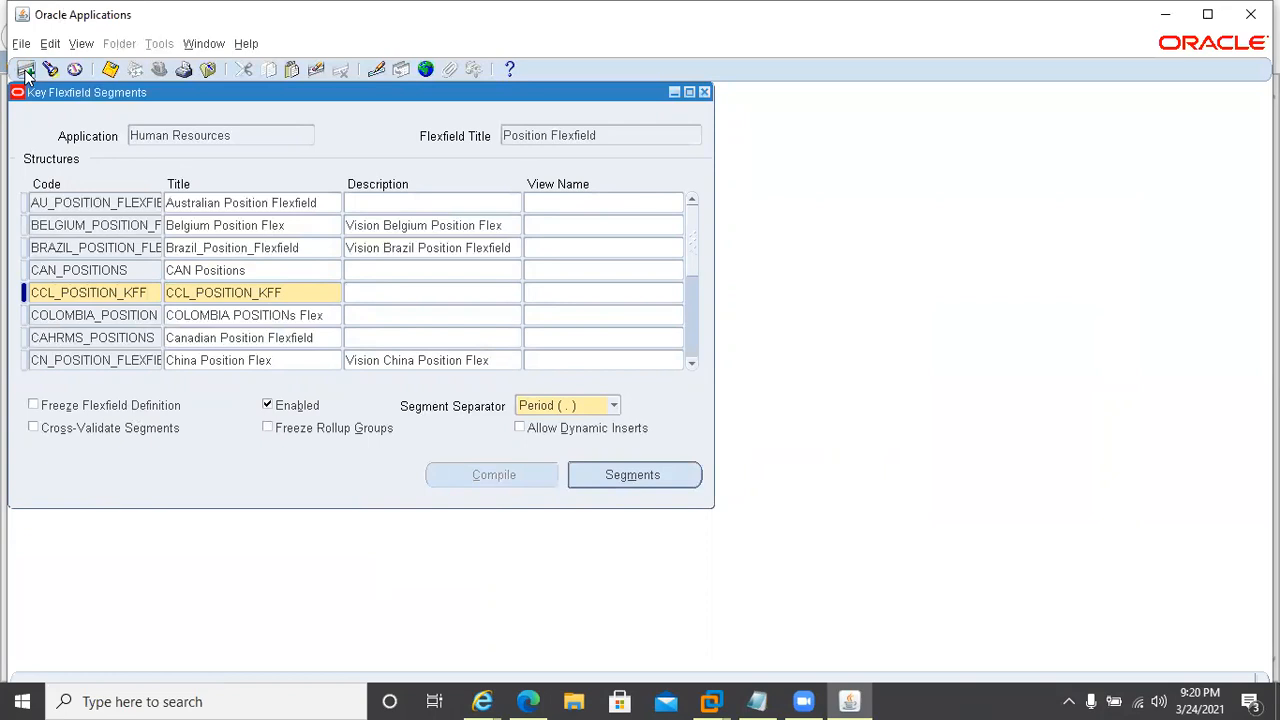
{"action": "type", "text": "CCL Pharma Psotion KFF"}
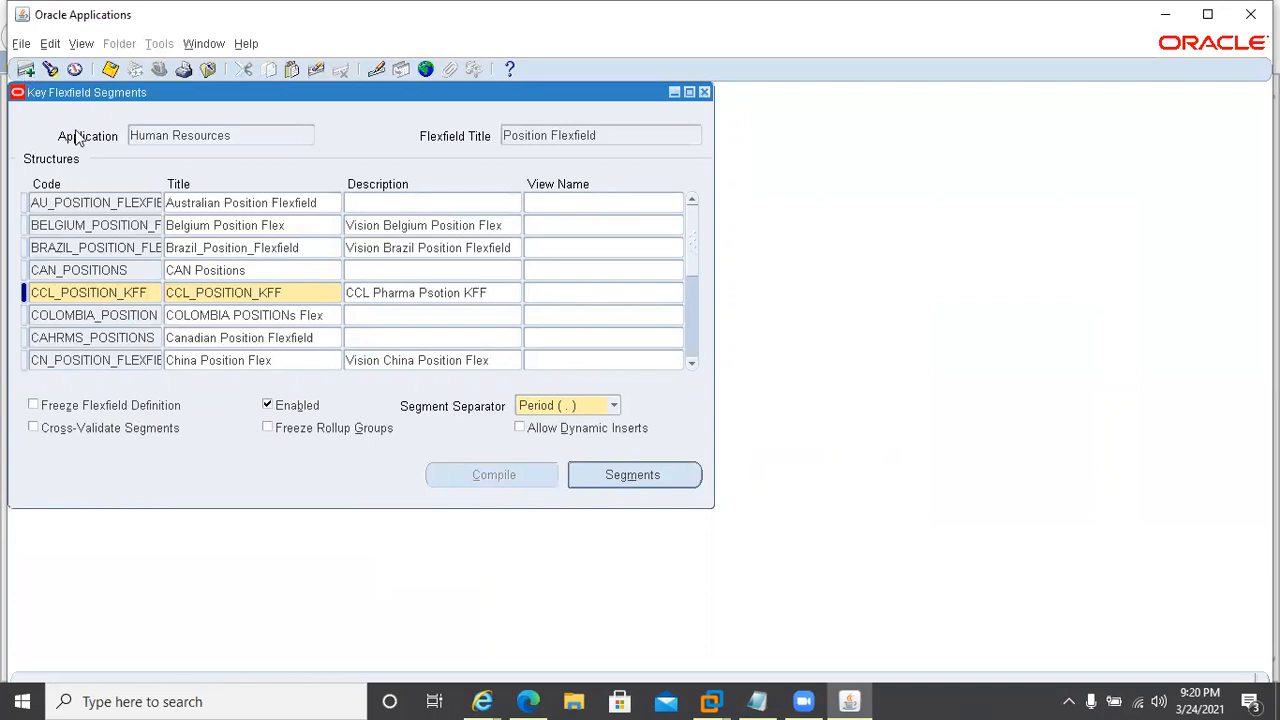
{"action": "left_click", "coordinate": [429, 292]}
{"action": "type", "text": "o"}
{"action": "key", "text": "Right"}
{"action": "key", "text": "Delete"}
{"action": "type", "text": "i"}
{"action": "key", "text": "Delete"}
Step: Open the segments of CCL_POSITION_KFF and add segment number 10 with the name and window prompt POSITION_CODE
{"action": "left_click", "coordinate": [611, 480]}
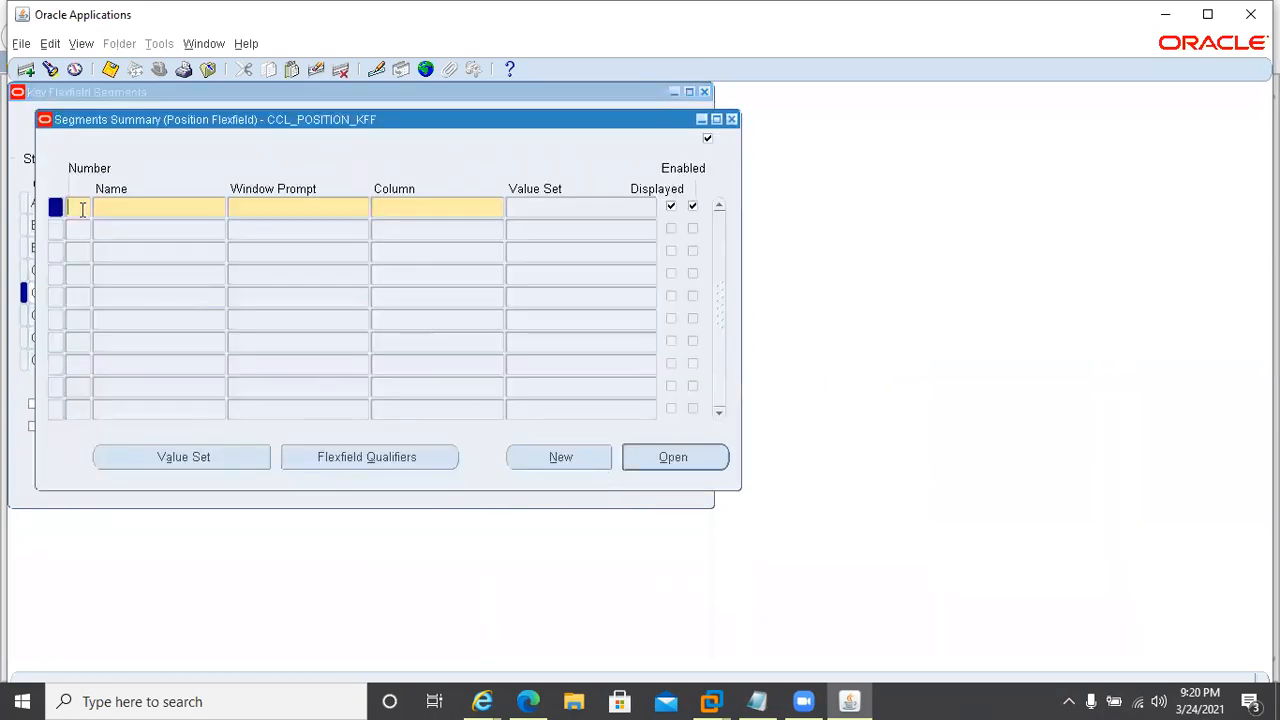
{"action": "type", "text": "10"}
{"action": "key", "text": "Tab"}
{"action": "type", "text": "P"}
{"action": "type", "text": "OSITI"}
{"action": "type", "text": "ON"}
{"action": "key", "text": "BackSpace"}
{"action": "type", "text": "N_CODE"}
{"action": "key", "text": "Tab"}
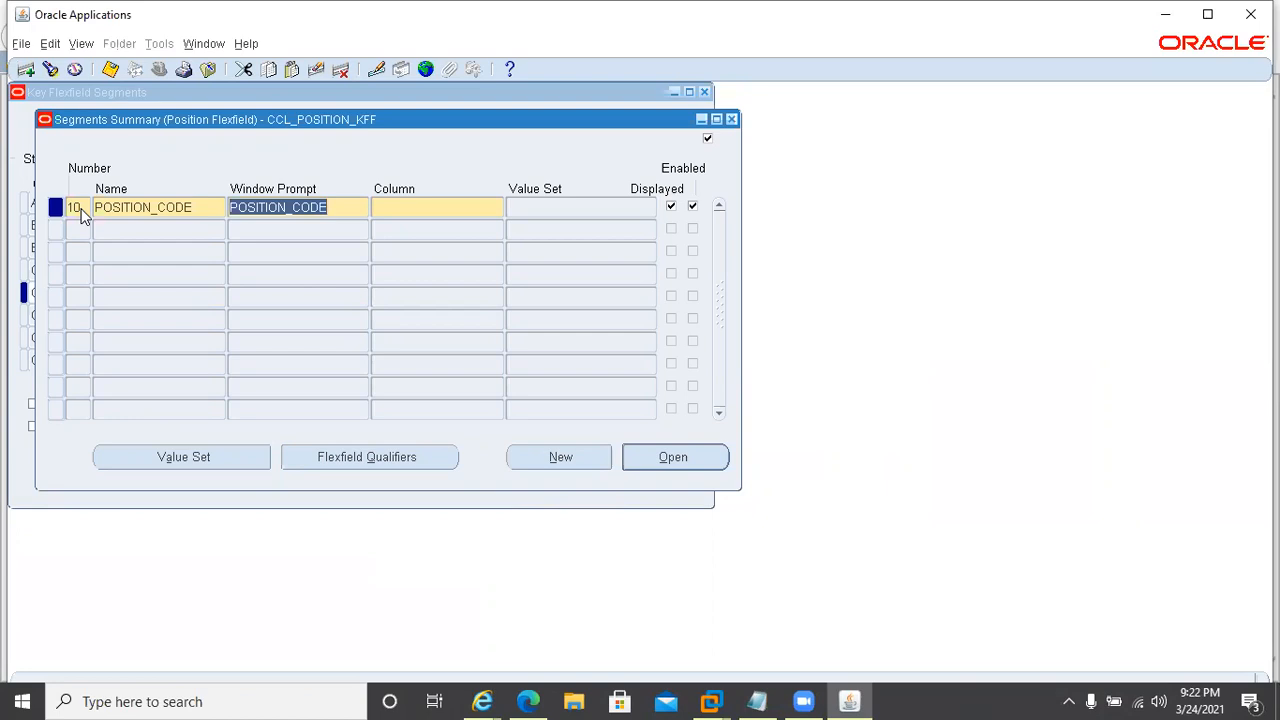
Step: Assign column SEGMENT1 to the POSITION_CODE segment, leave its value set empty, and accept the display size caution
{"action": "left_click", "coordinate": [433, 209]}
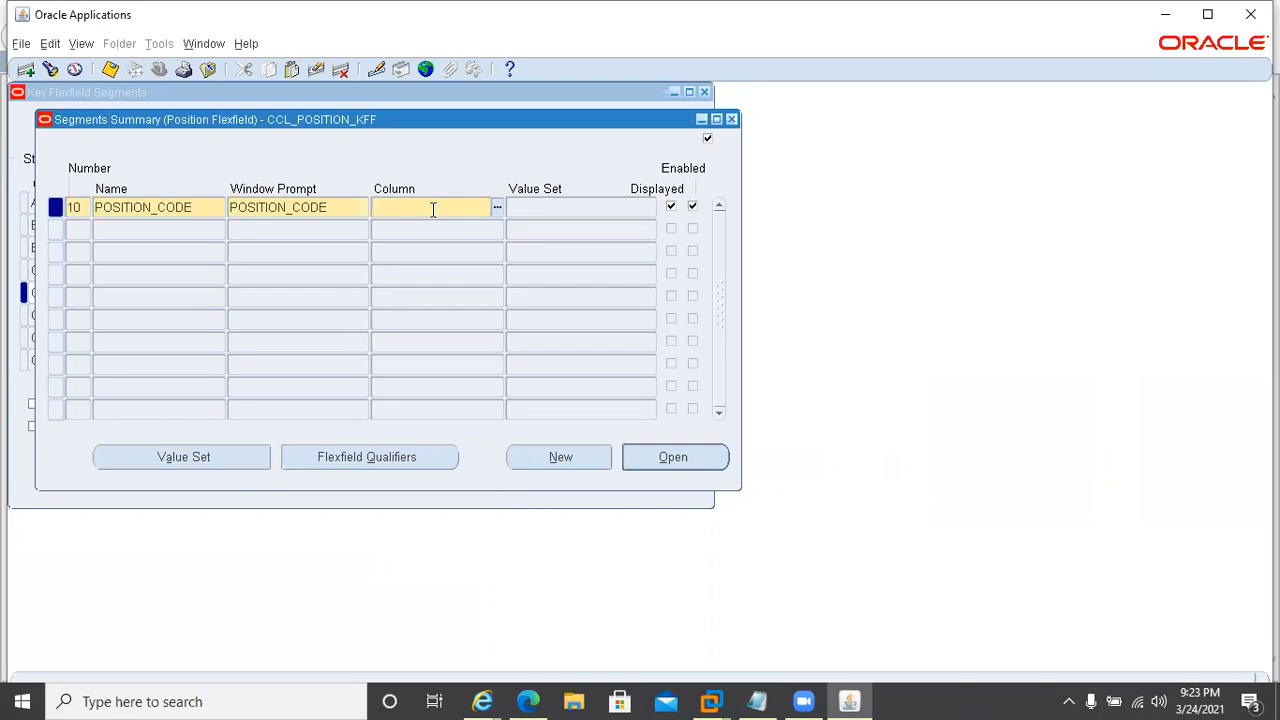
{"action": "type", "text": "segmwnt"}
{"action": "key", "text": "BackSpace"}
{"action": "key", "text": "BackSpace"}
{"action": "key", "text": "BackSpace"}
{"action": "type", "text": "ent1"}
{"action": "key", "text": "Tab"}
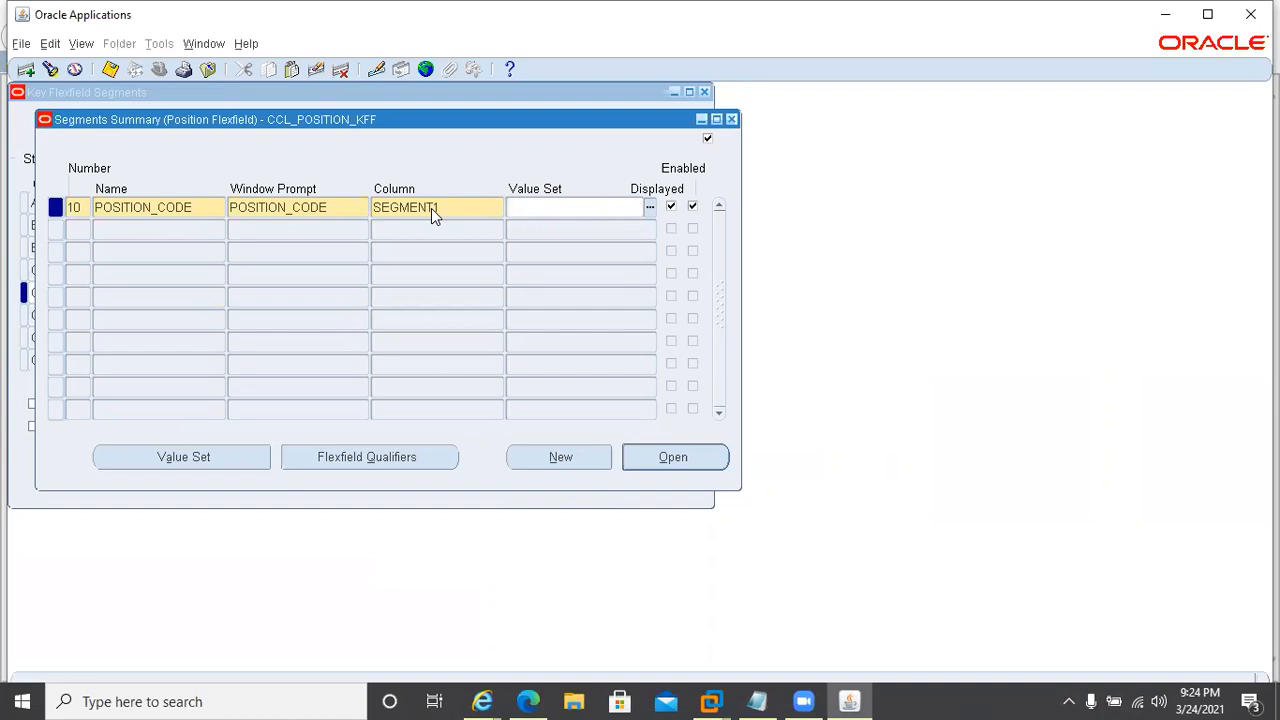
{"action": "key", "text": "Tab"}
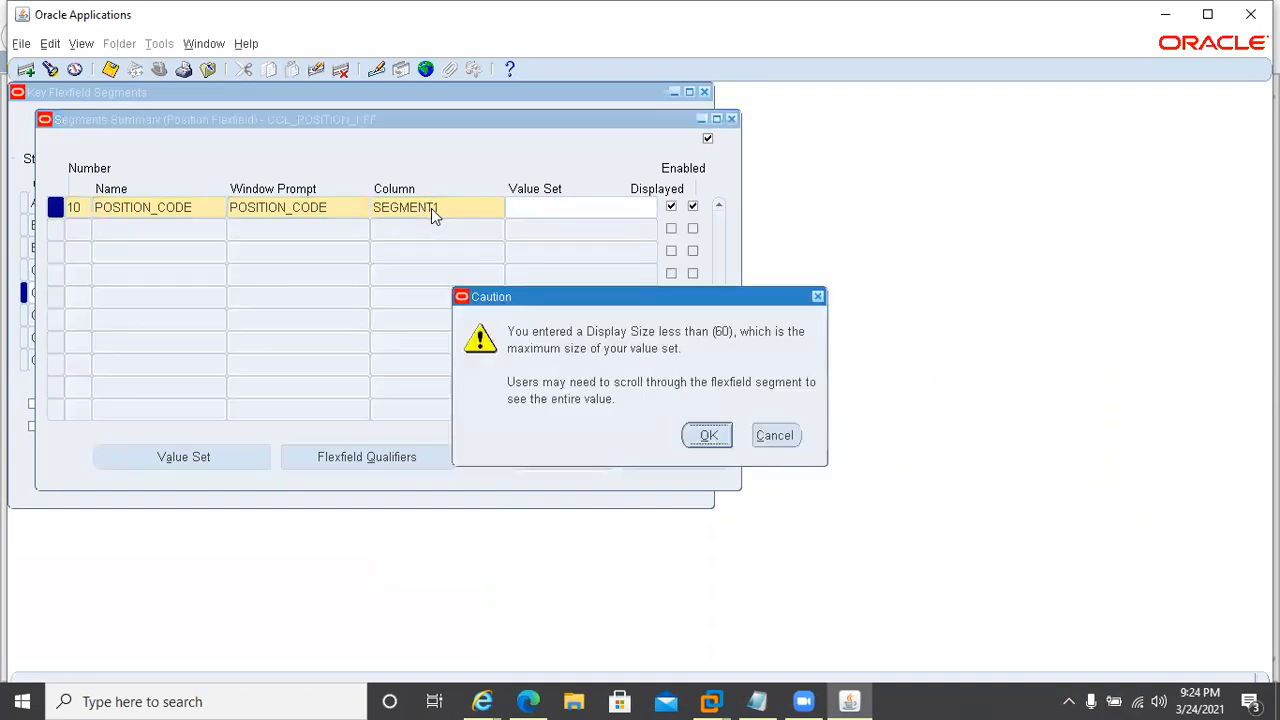
{"action": "key", "text": "Return"}
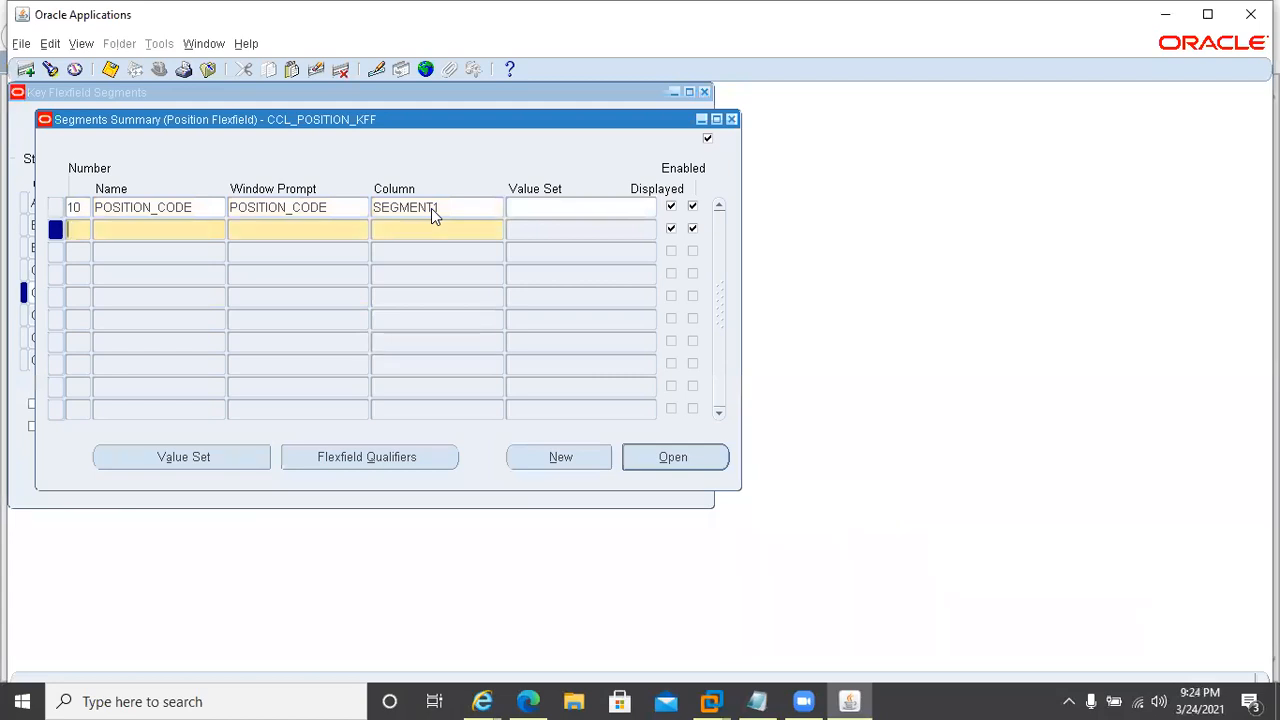
Step: Add segment number 20 with the name and window prompt POSTION_NAME
{"action": "type", "text": "20"}
{"action": "key", "text": "Tab"}
{"action": "type", "text": "POSITION_NAME"}
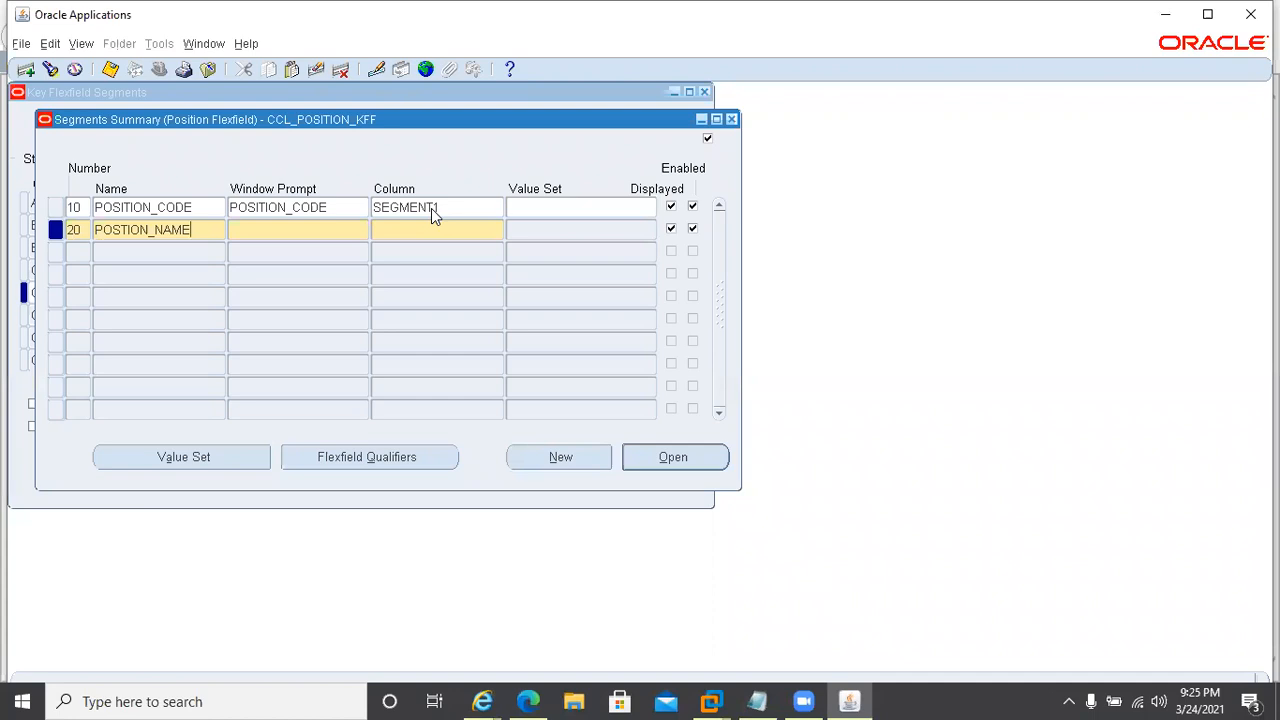
{"action": "key", "text": "Tab"}
{"action": "key", "text": "Tab"}
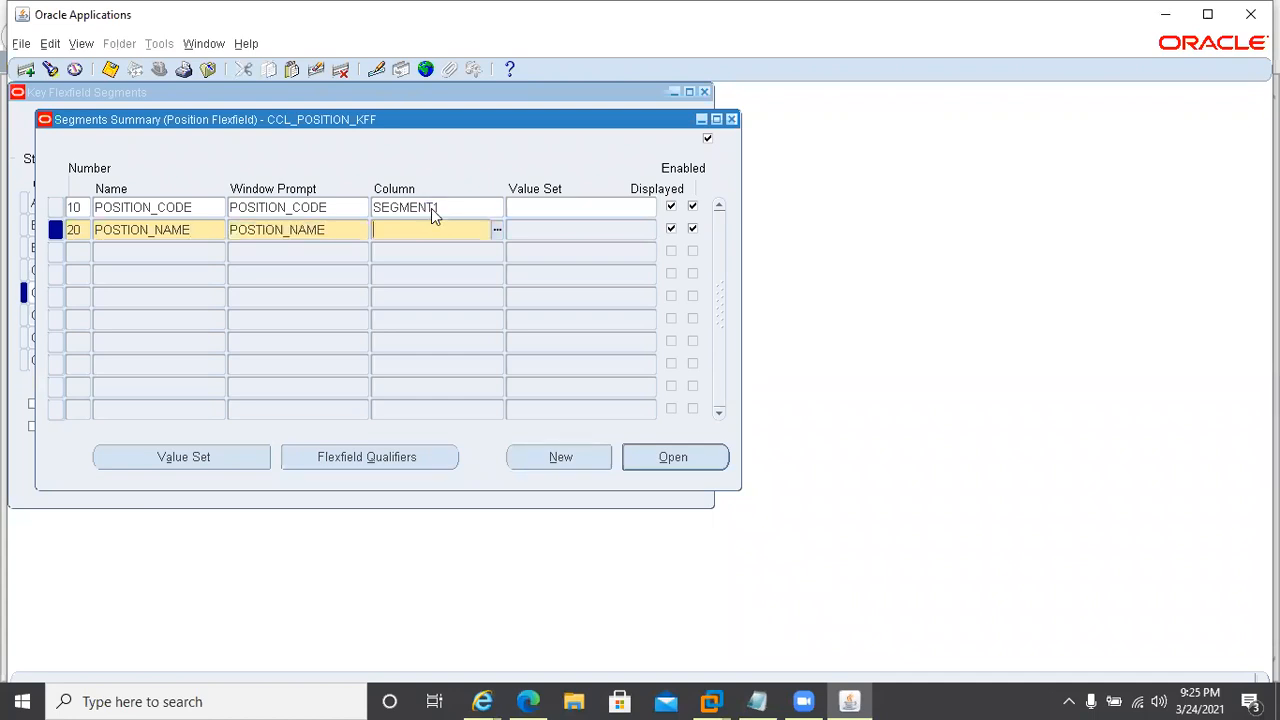
Step: Assign column SEGMENT2 to the POSTION_NAME segment and save the segments without a value set, accepting the display size caution
{"action": "type", "text": "segment"}
{"action": "key", "text": "Tab"}
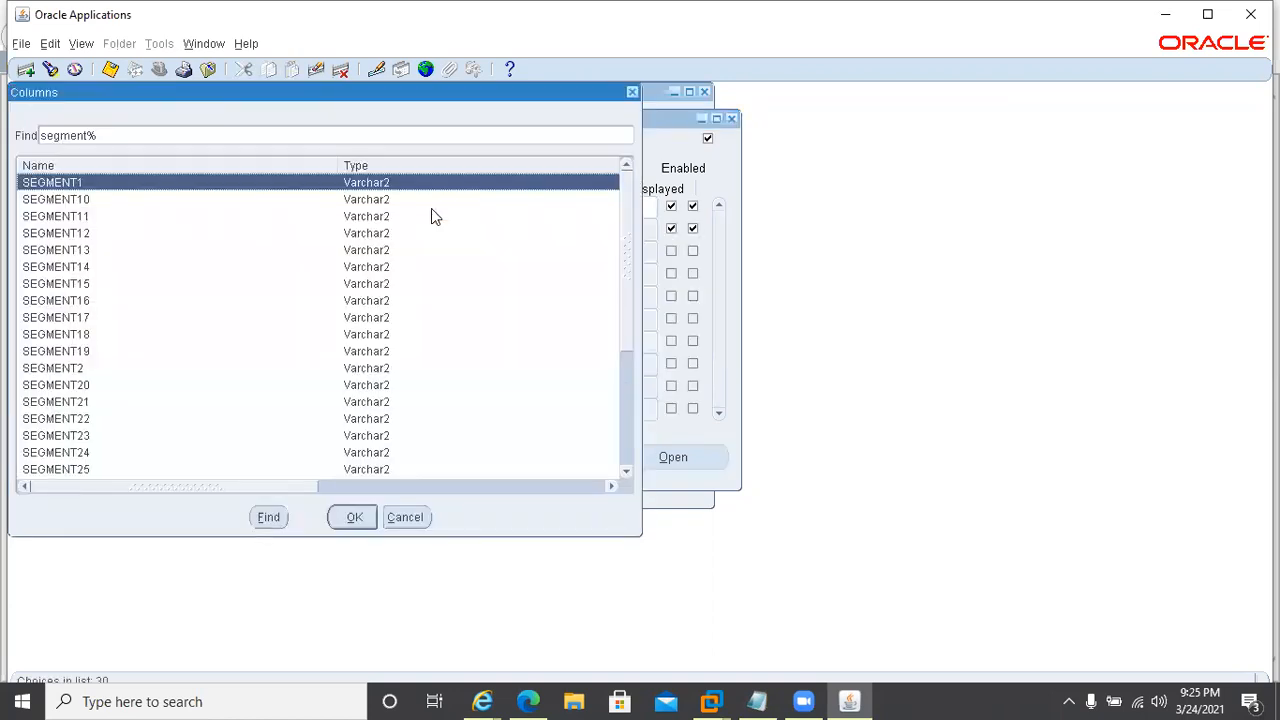
{"action": "key", "text": "Down"}
{"action": "key", "text": "Down"}
{"action": "key", "text": "Down"}
{"action": "key", "text": "Down"}
{"action": "key", "text": "Down"}
{"action": "key", "text": "Down"}
{"action": "key", "text": "Down"}
{"action": "key", "text": "Down"}
{"action": "key", "text": "Down"}
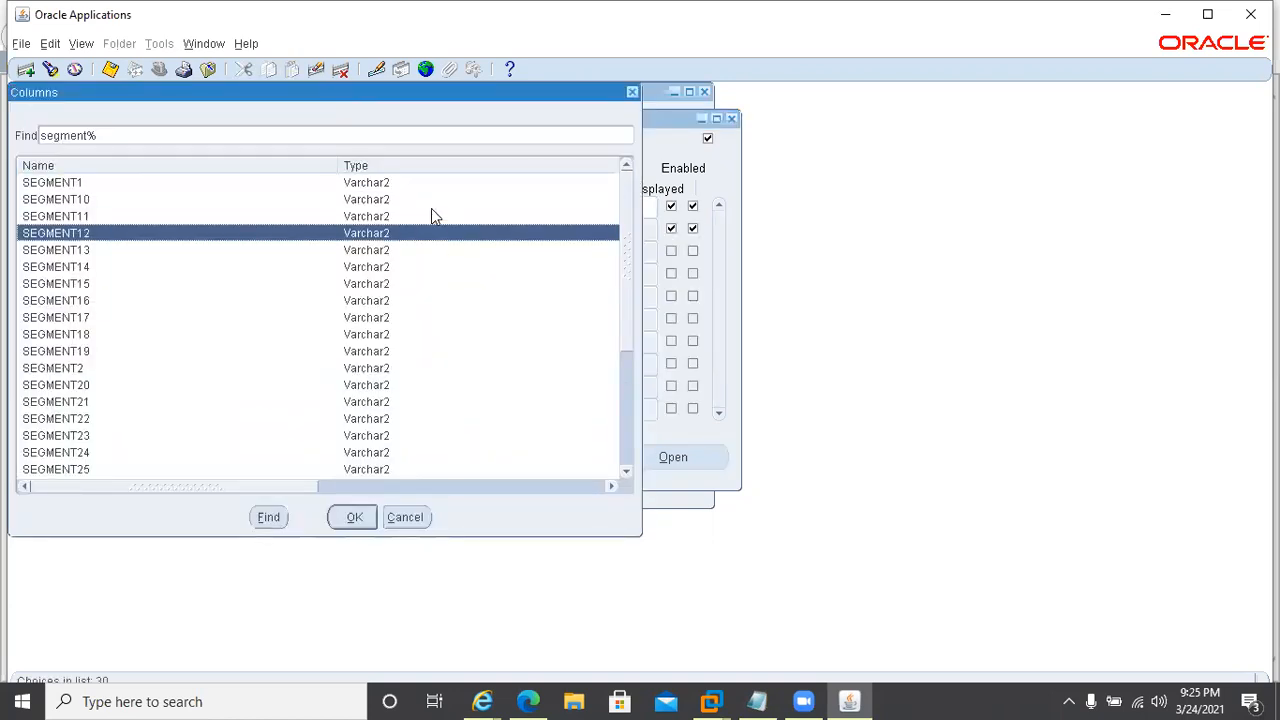
{"action": "left_click", "coordinate": [52, 368]}
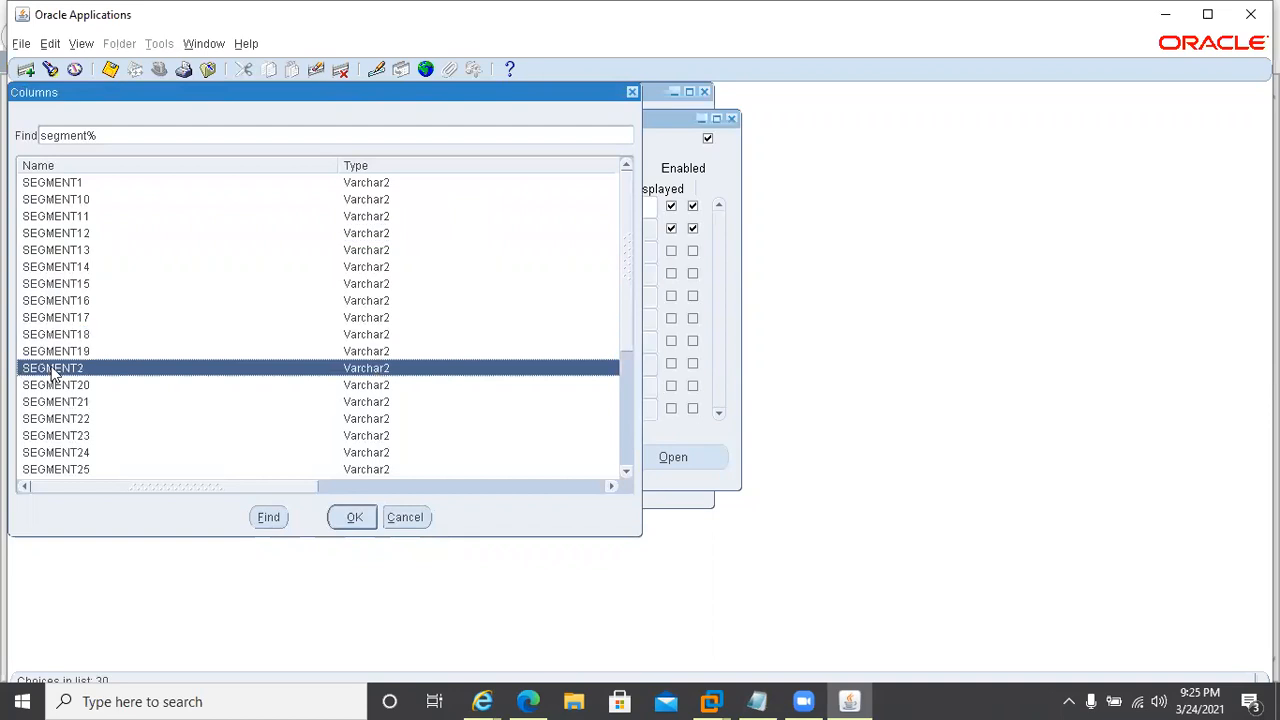
{"action": "left_click", "coordinate": [354, 517]}
{"action": "left_click", "coordinate": [543, 229]}
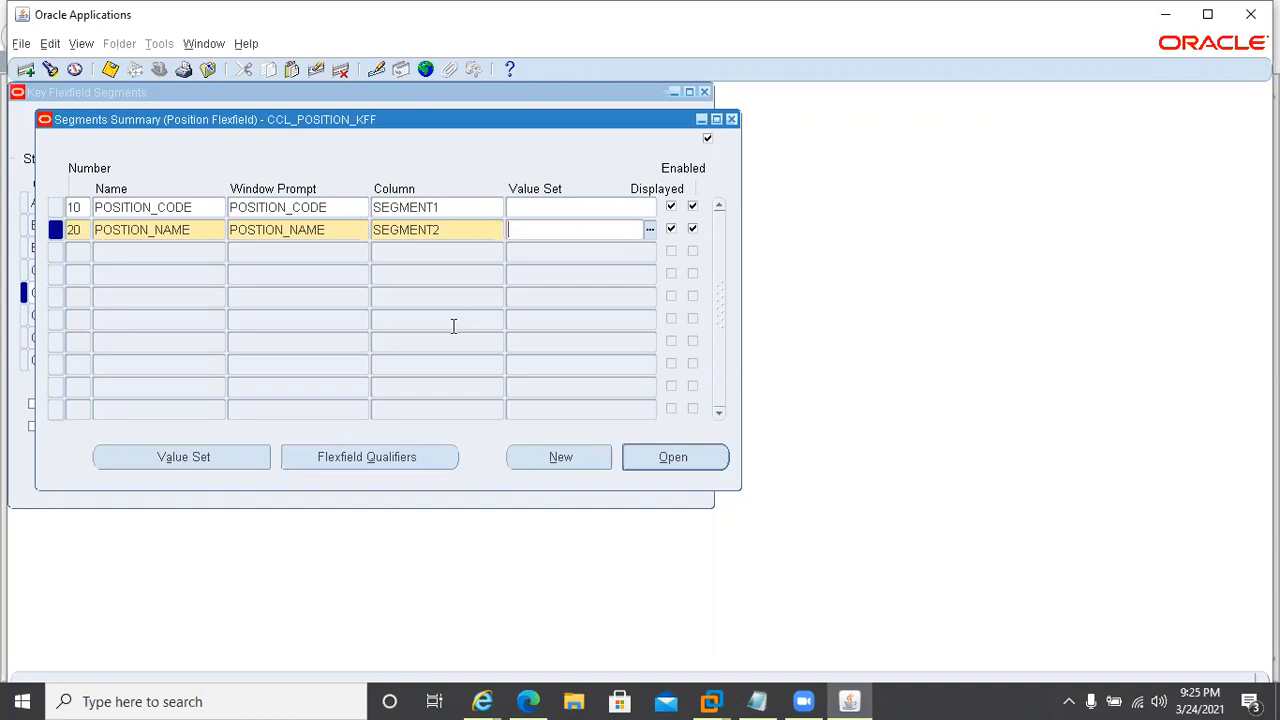
{"action": "left_click", "coordinate": [110, 69]}
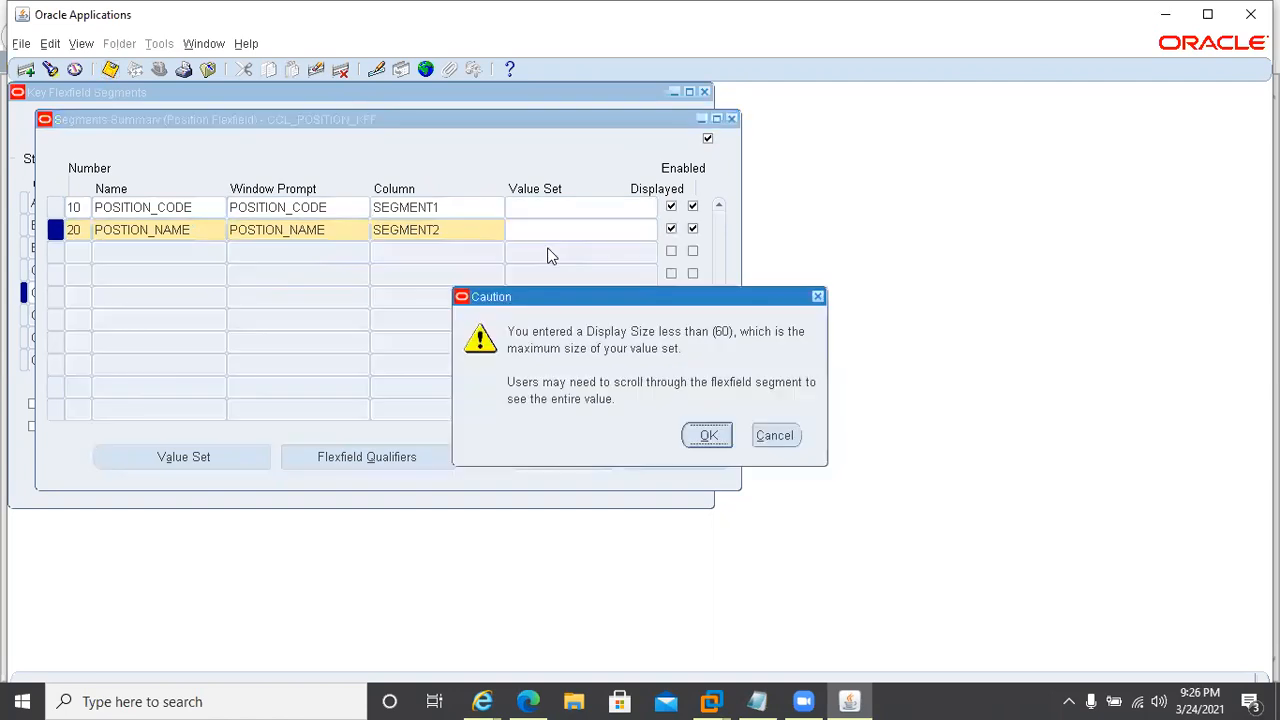
{"action": "left_click", "coordinate": [704, 435]}
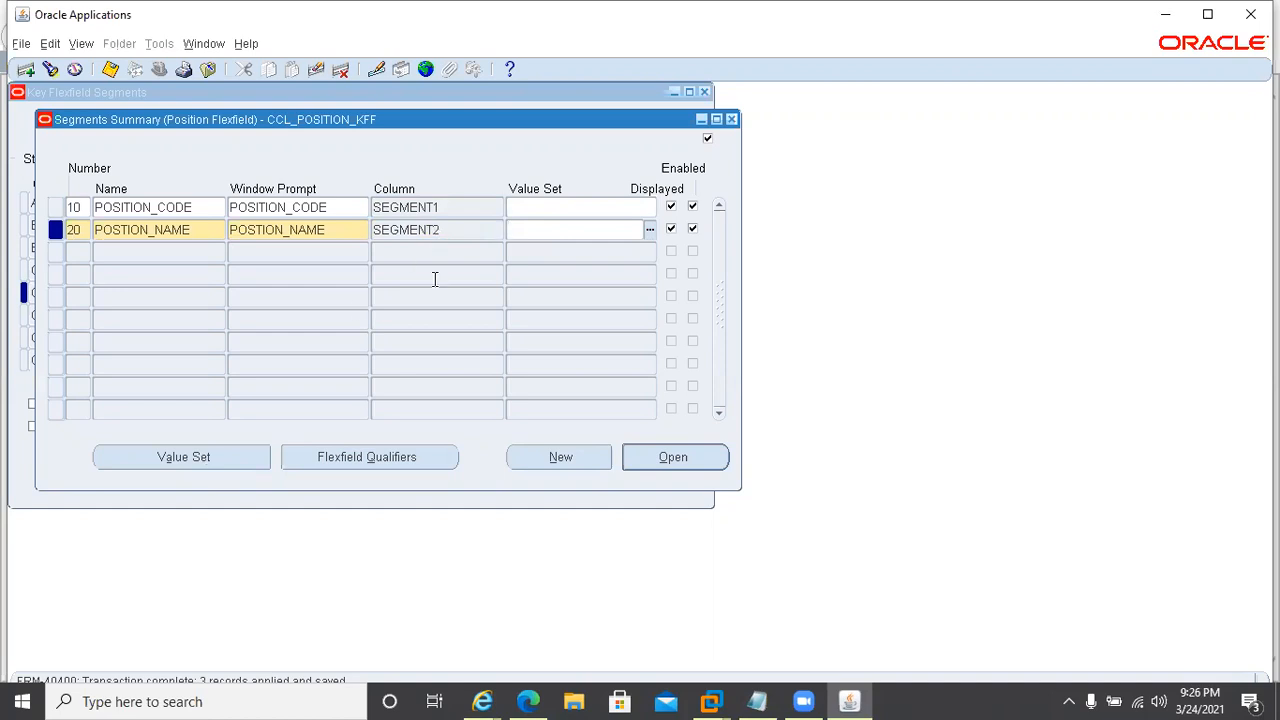
Step: Start a new value set named CCL_POSITION_VS with the description CCL Pharma Position Value Set
{"action": "left_click", "coordinate": [183, 457]}
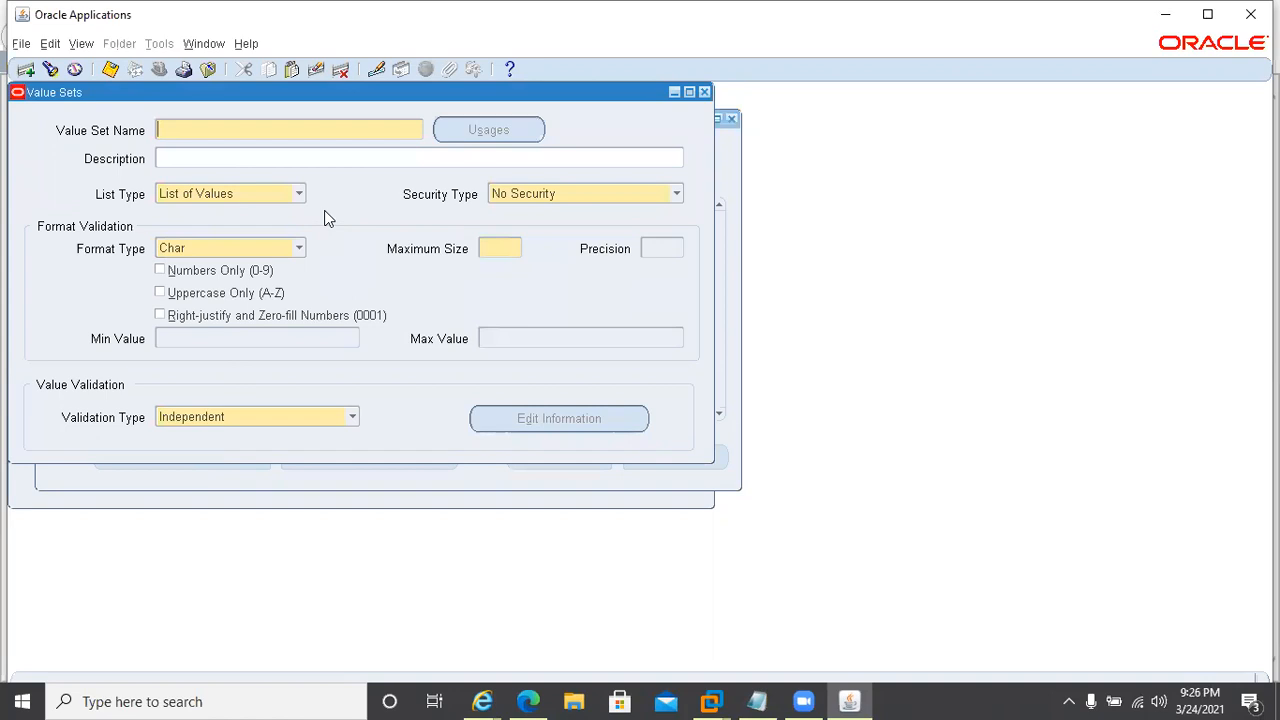
{"action": "type", "text": "CCL_POSITION_VS"}
{"action": "key", "text": "Tab"}
{"action": "type", "text": "CCL Pharma Position "}
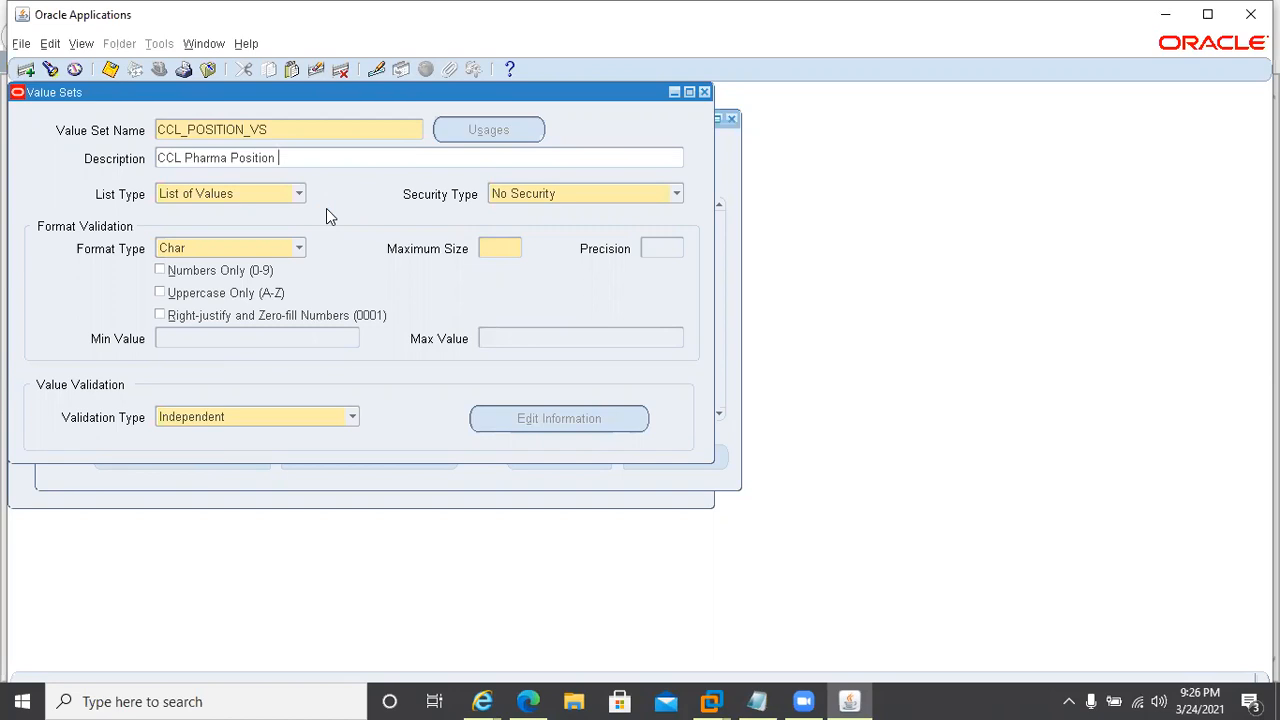
{"action": "type", "text": "Value Set"}
Step: Set the maximum size of CCL_POSITION_VS to 150, save the value set, and return to the segments summary
{"action": "left_click", "coordinate": [509, 251]}
{"action": "type", "text": "150"}
{"action": "left_click", "coordinate": [480, 249]}
{"action": "key", "text": "ctrl+s"}
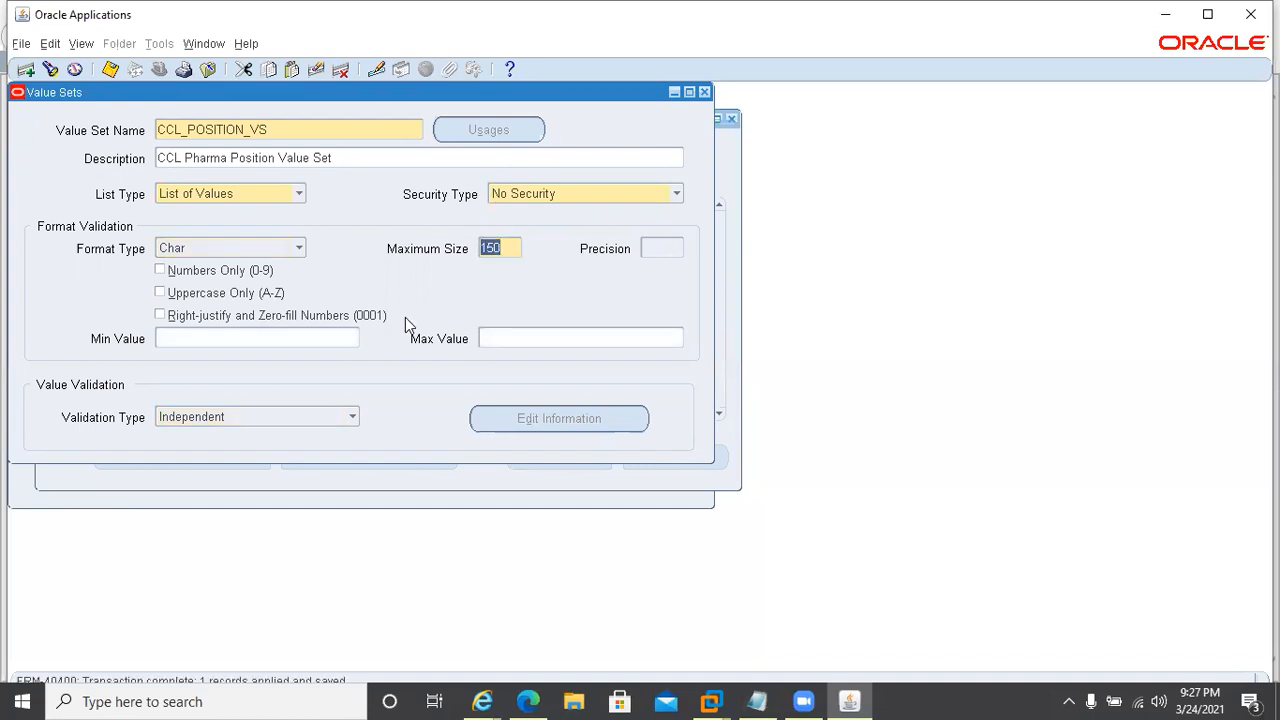
{"action": "left_click", "coordinate": [705, 92]}
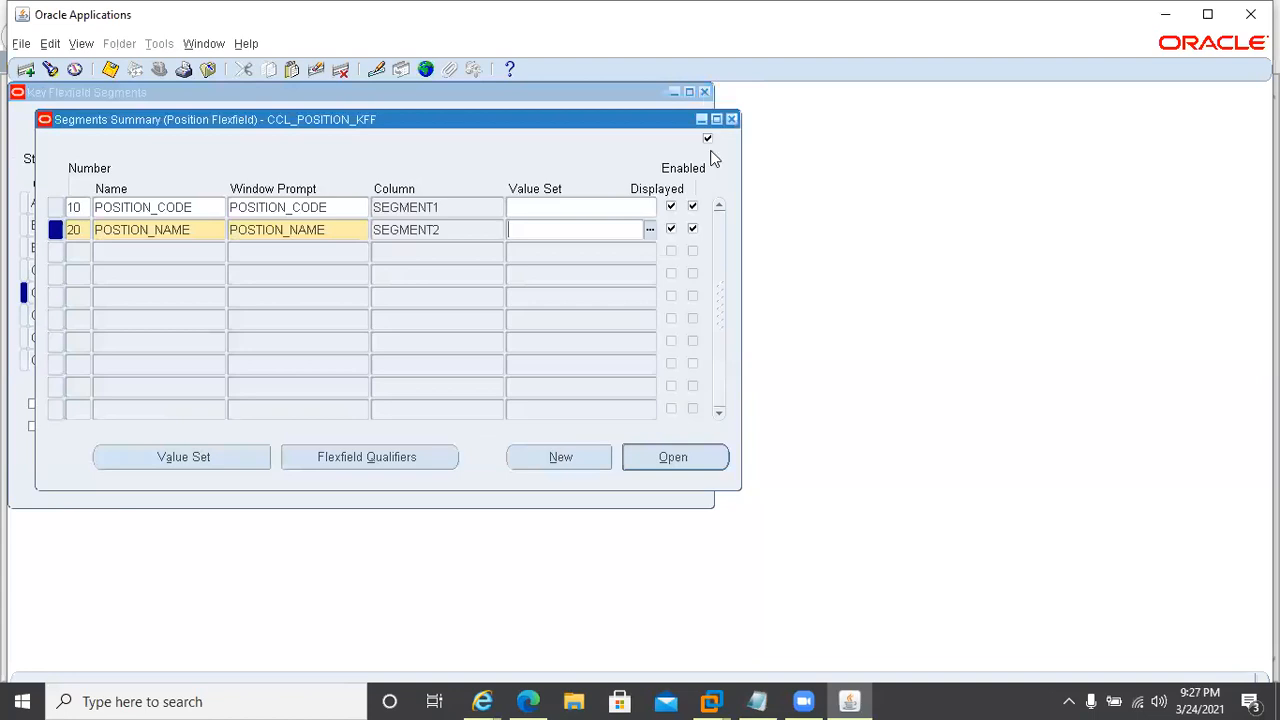
Step: Reopen the CCL_POSITION_KFF segments and make both POSITION_CODE and POSTION_NAME not required in their segment details
{"action": "left_click", "coordinate": [731, 119]}
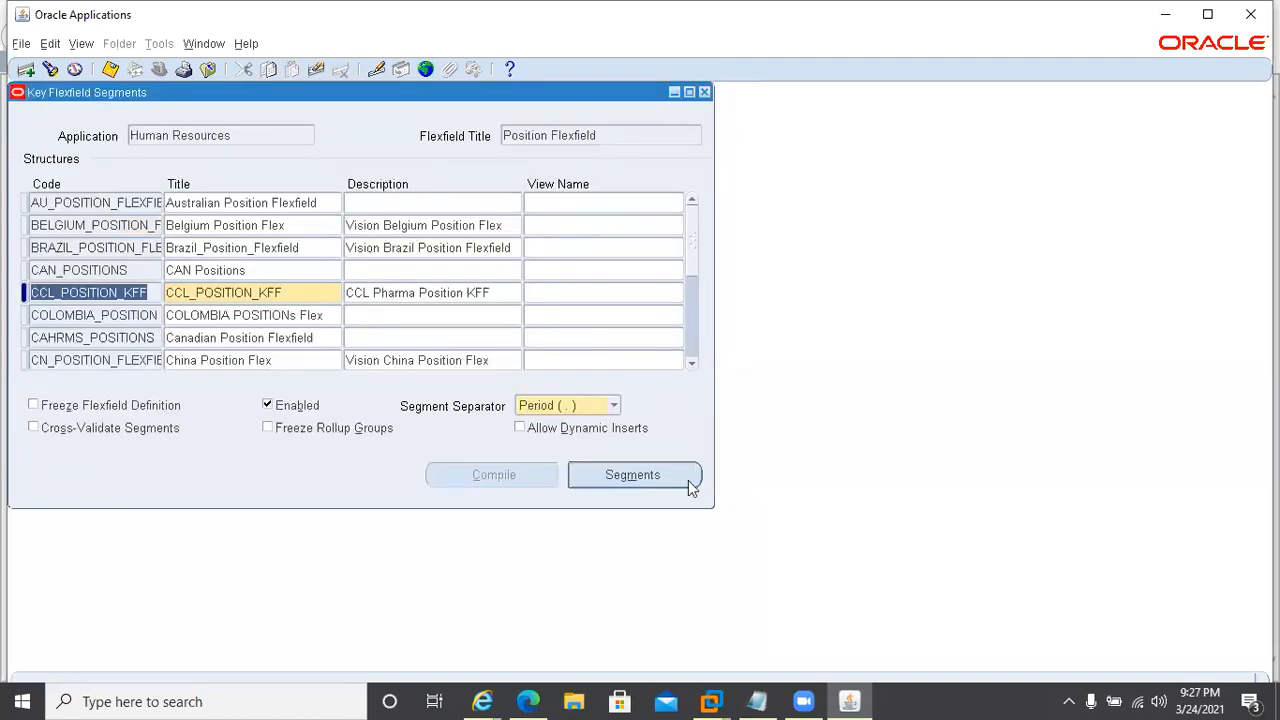
{"action": "left_click", "coordinate": [574, 477]}
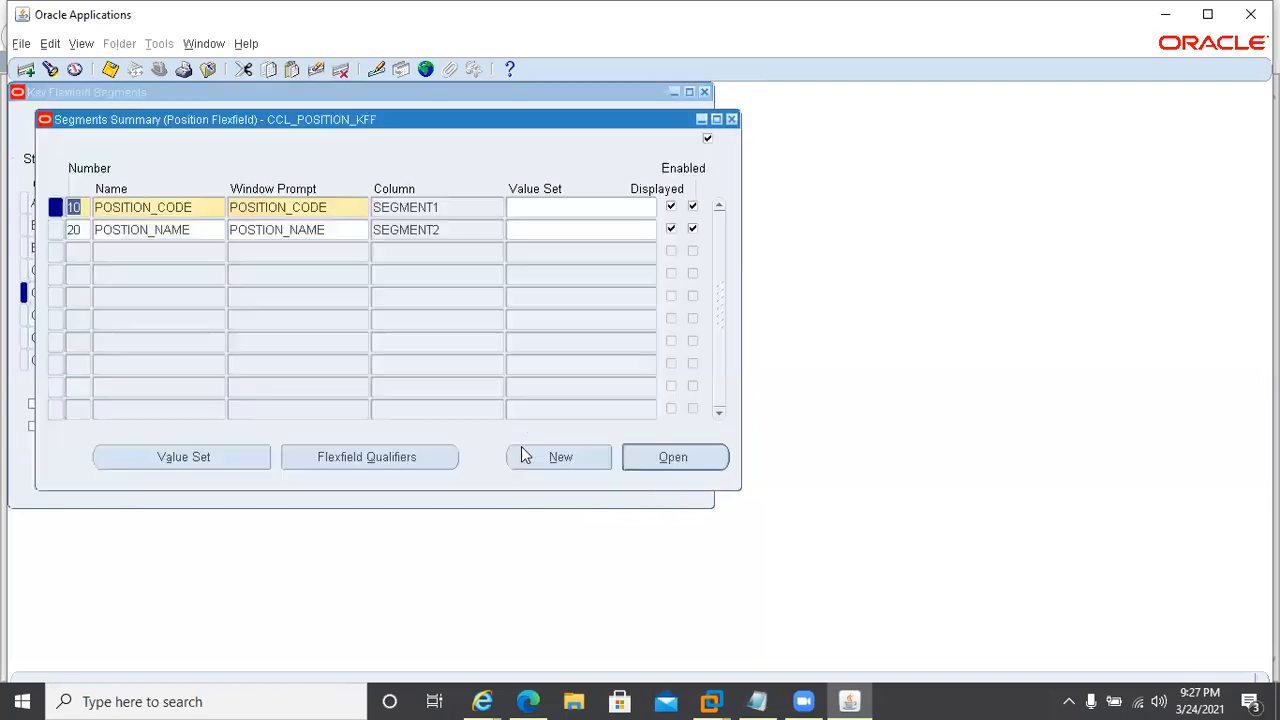
{"action": "left_click", "coordinate": [699, 469]}
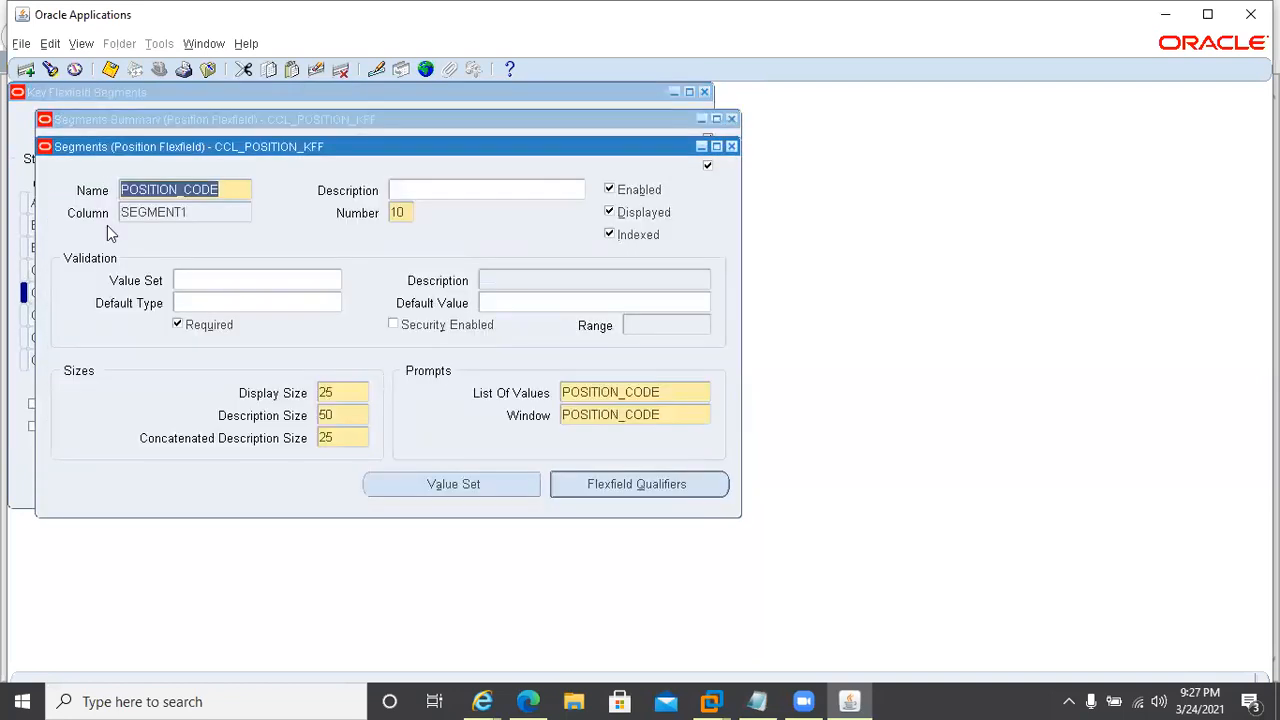
{"action": "left_click", "coordinate": [178, 324]}
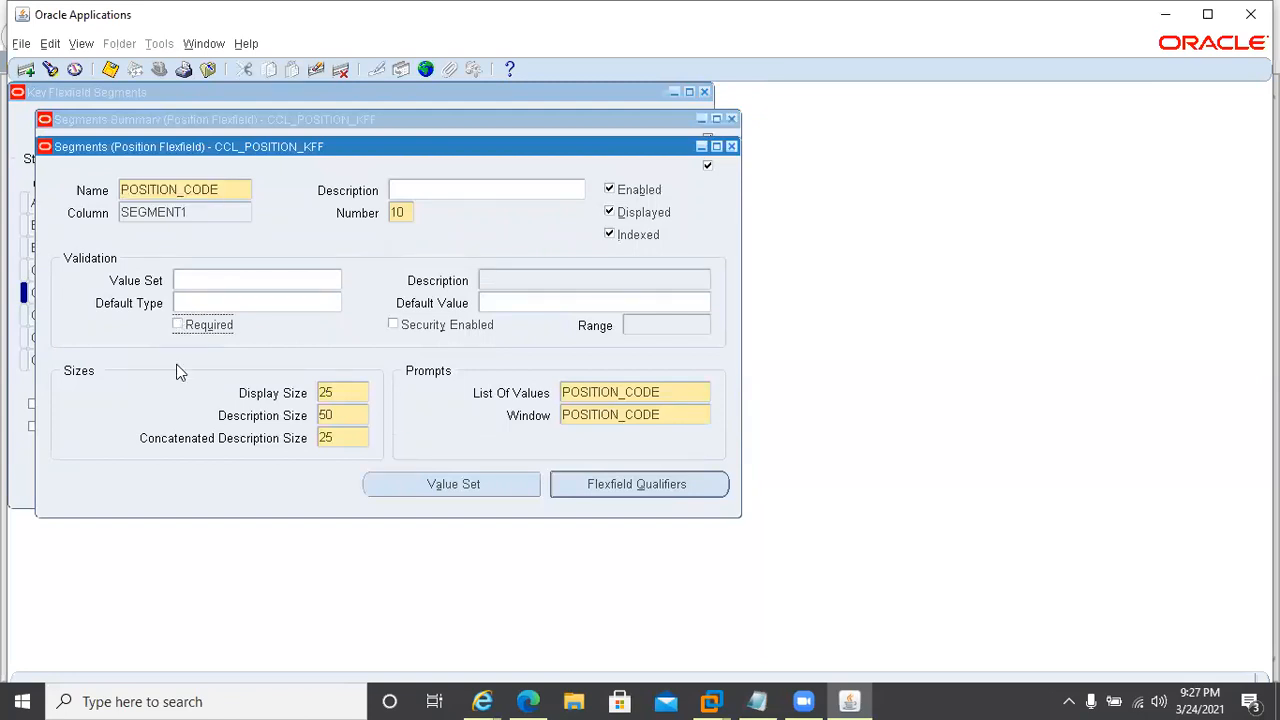
{"action": "key", "text": "Down"}
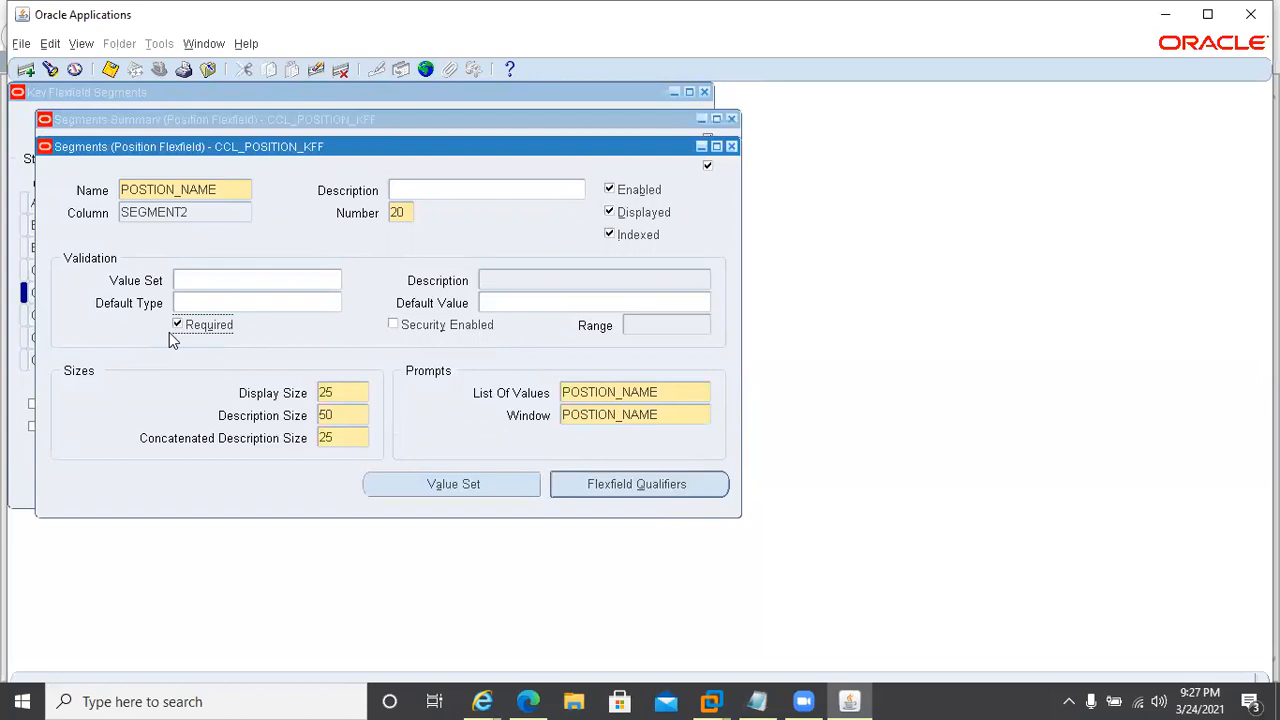
{"action": "left_click", "coordinate": [179, 327]}
{"action": "left_click", "coordinate": [731, 147]}
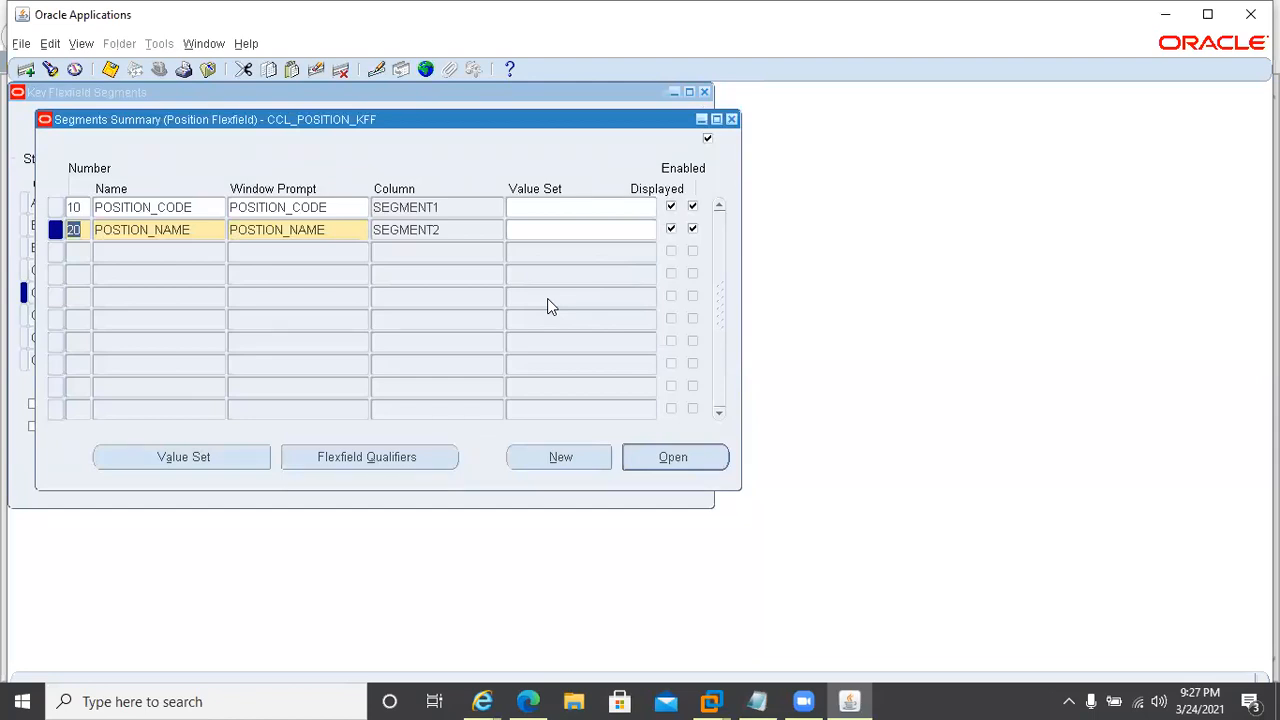
Step: Return to the structures, try to freeze the CCL_POSITION_KFF definition, and save the pending segment changes
{"action": "left_click", "coordinate": [731, 120]}
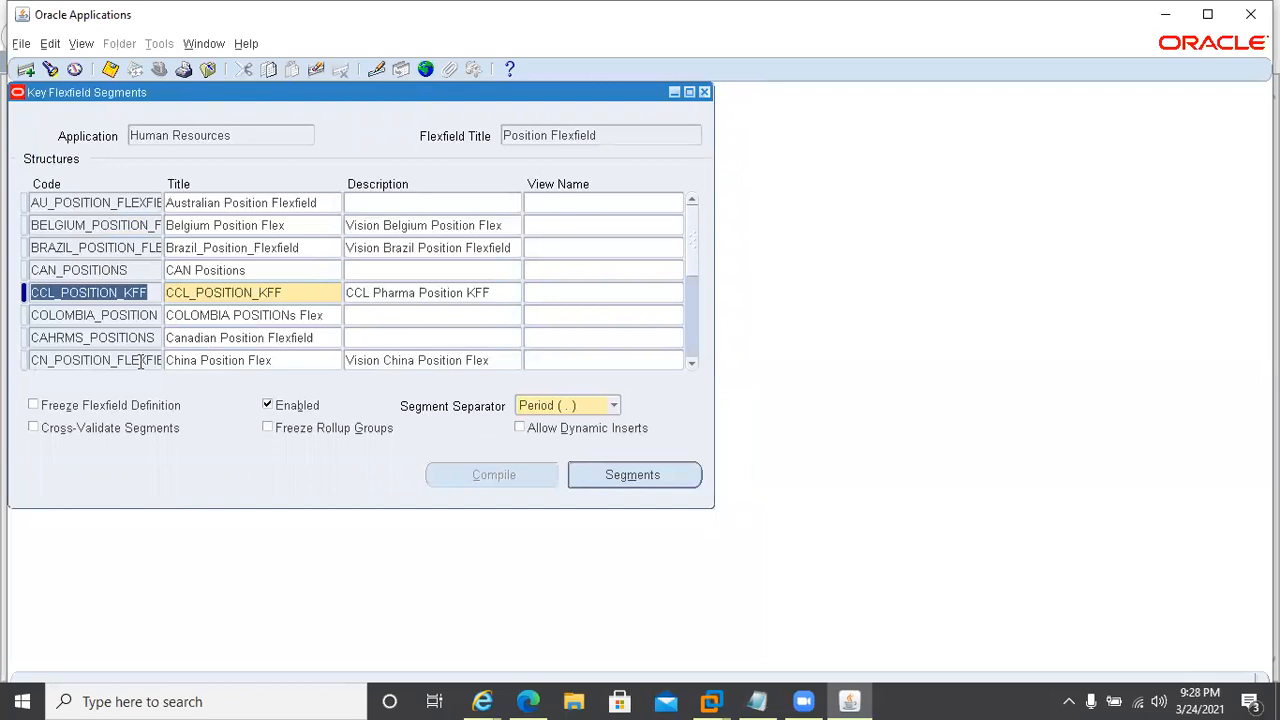
{"action": "left_click", "coordinate": [34, 406]}
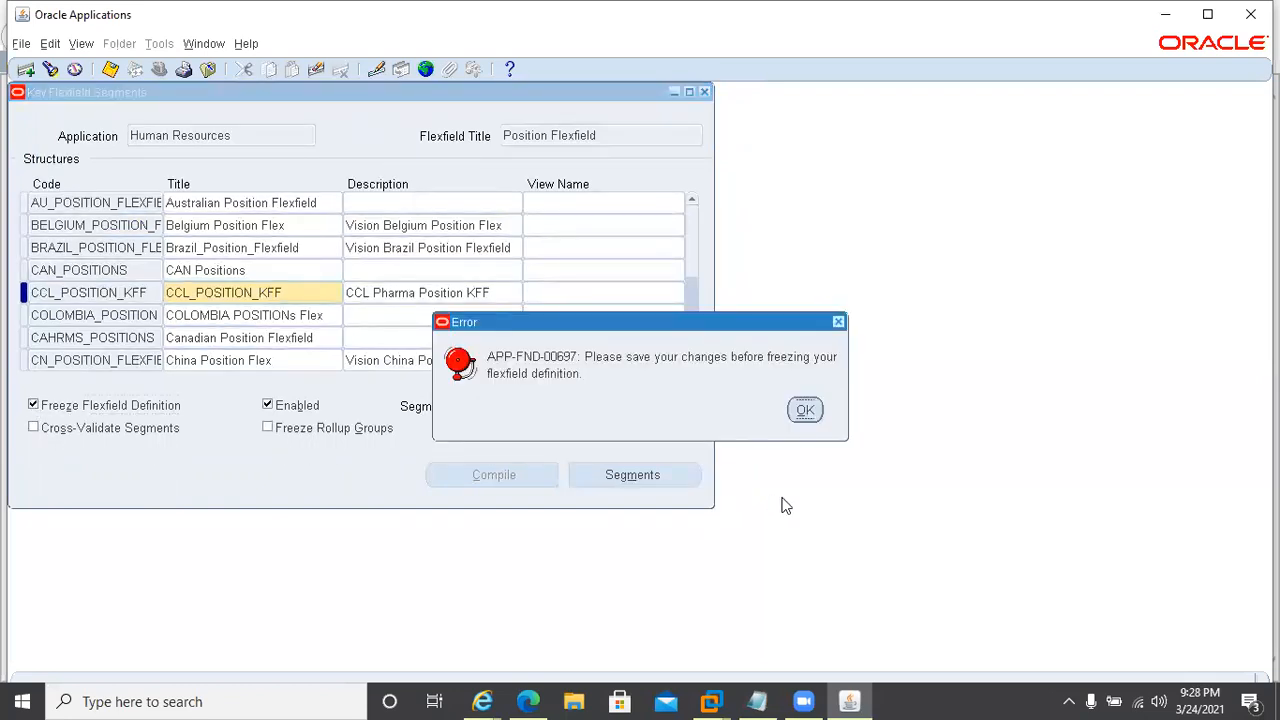
{"action": "left_click", "coordinate": [805, 411]}
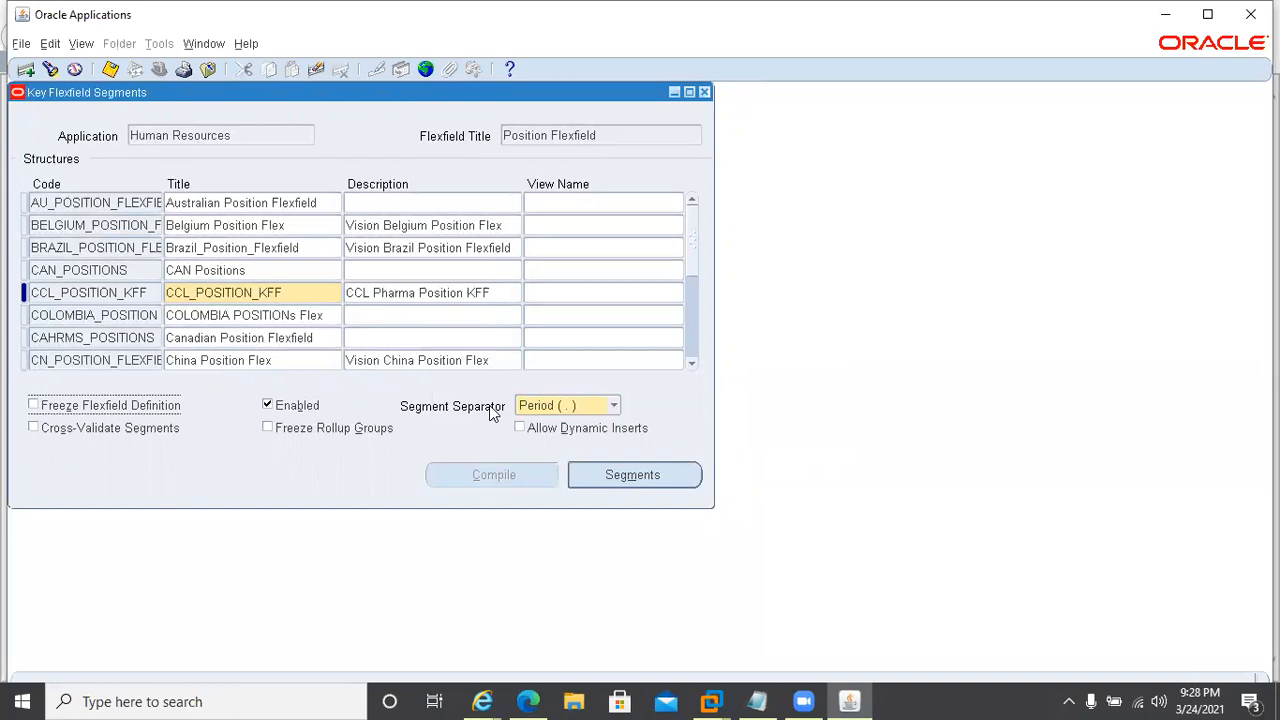
{"action": "key", "text": "ctrl+s"}
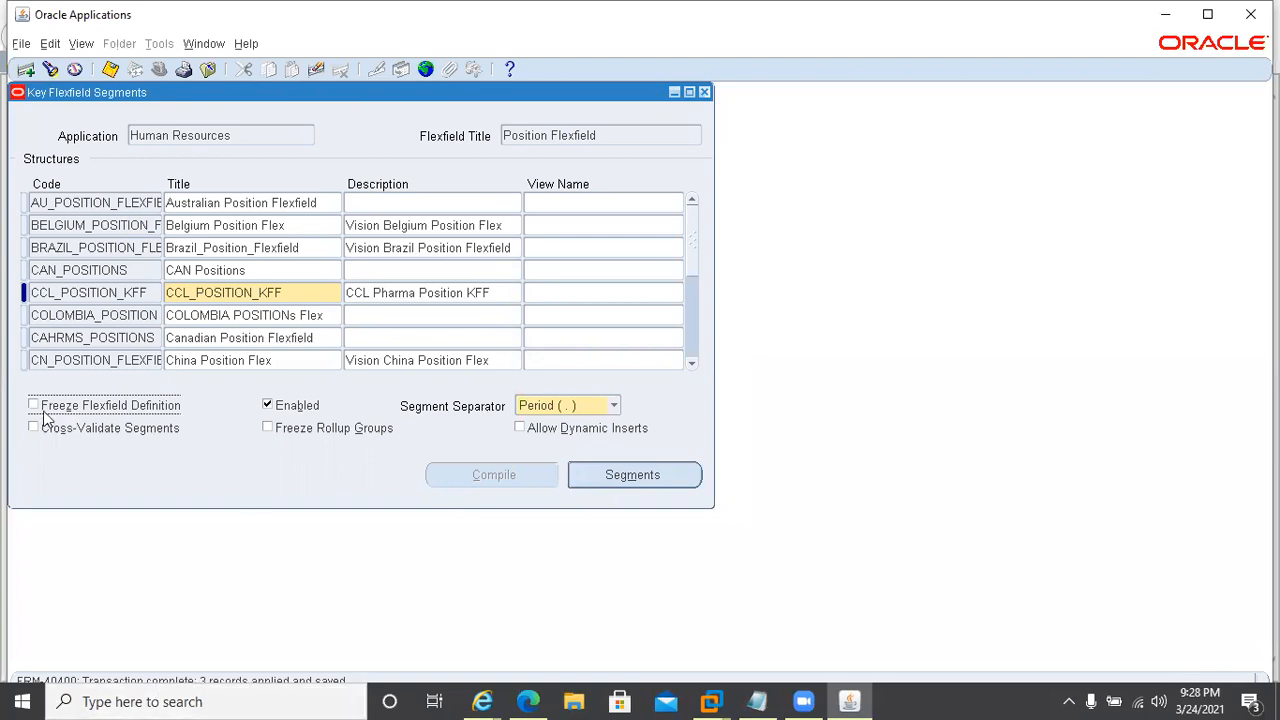
Step: Freeze the CCL_POSITION_KFF flexfield definition, accept the caution, and allow dynamic inserts
{"action": "left_click", "coordinate": [97, 428]}
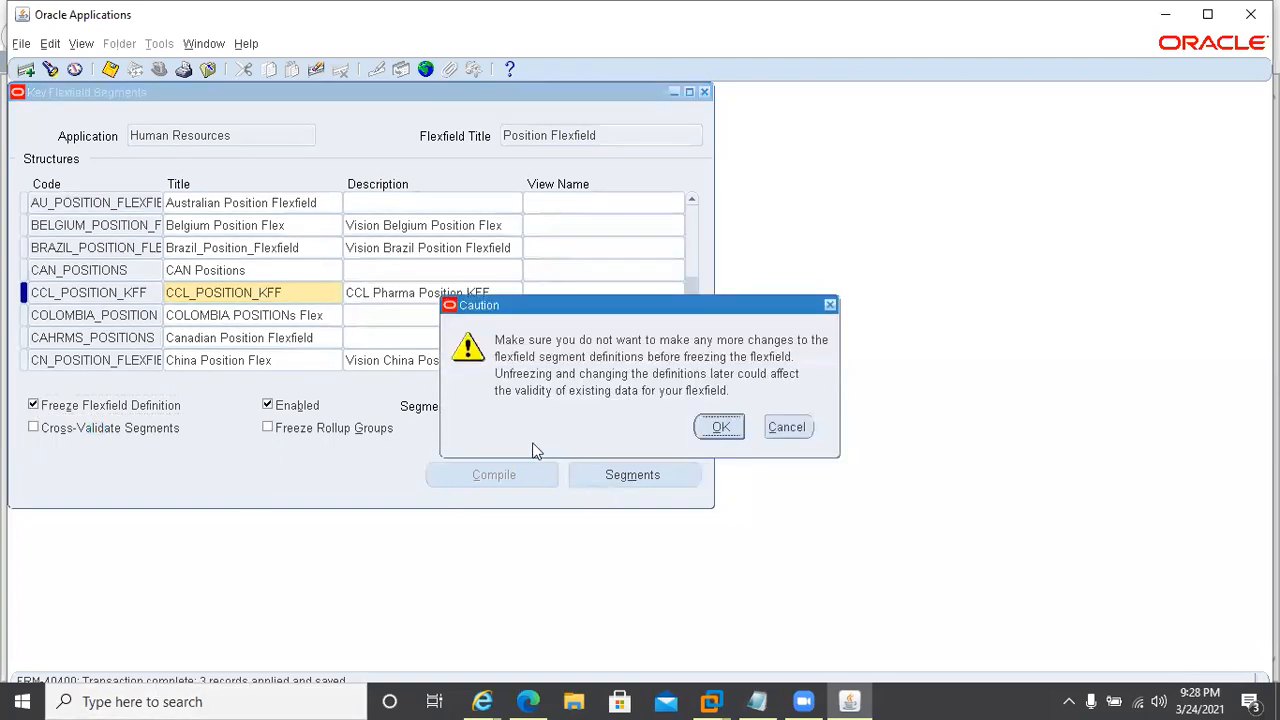
{"action": "left_click", "coordinate": [738, 424]}
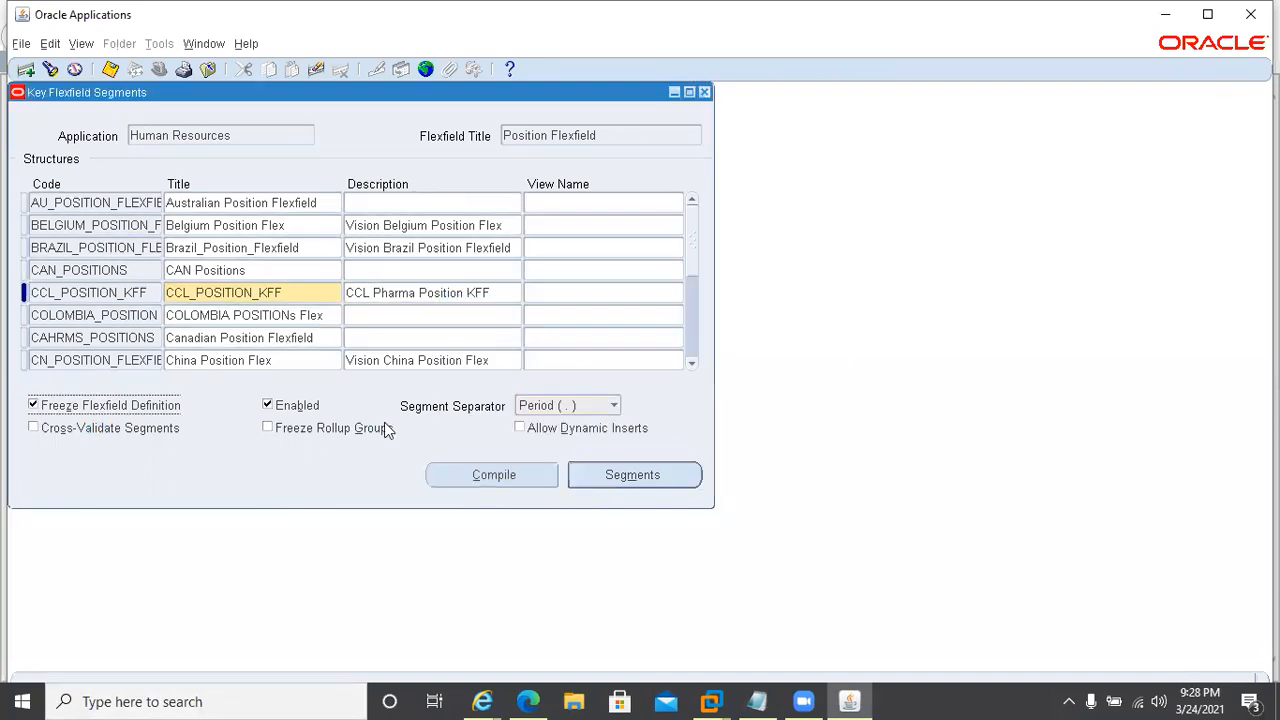
{"action": "left_click", "coordinate": [519, 428]}
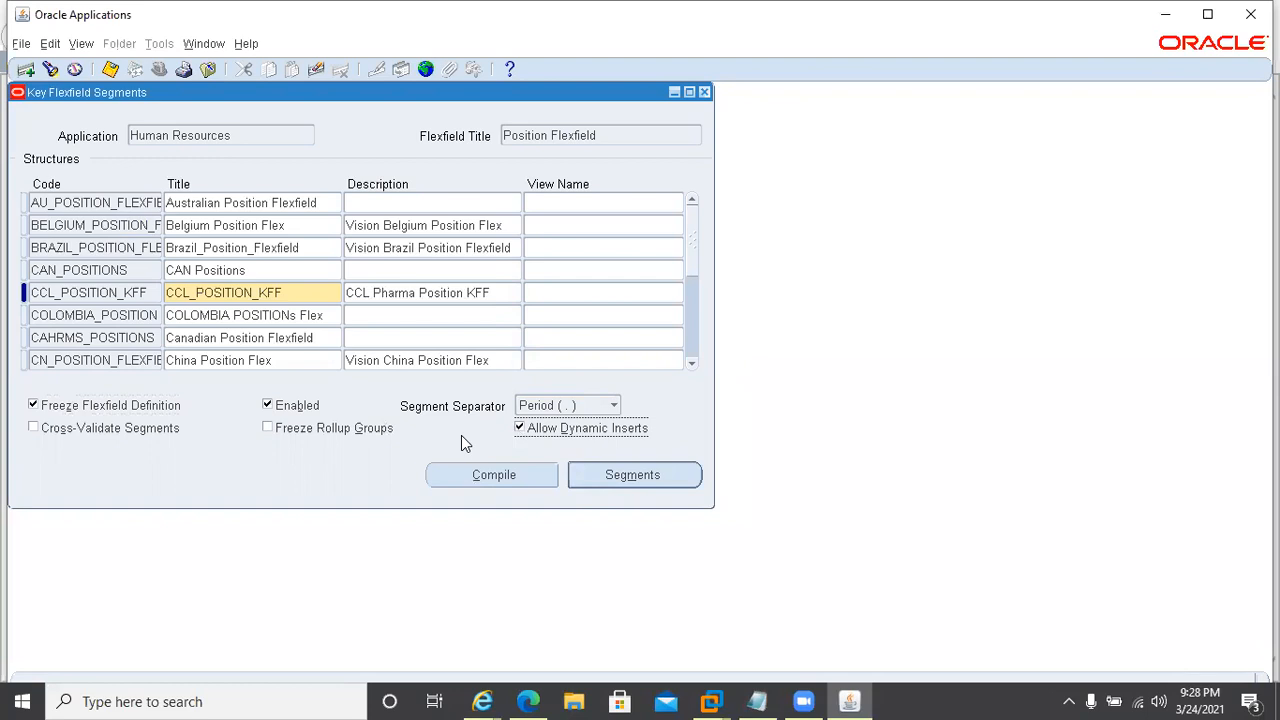
Step: Compile the CCL_POSITION_KFF flexfield definition and acknowledge the compilation notes
{"action": "left_click", "coordinate": [484, 474]}
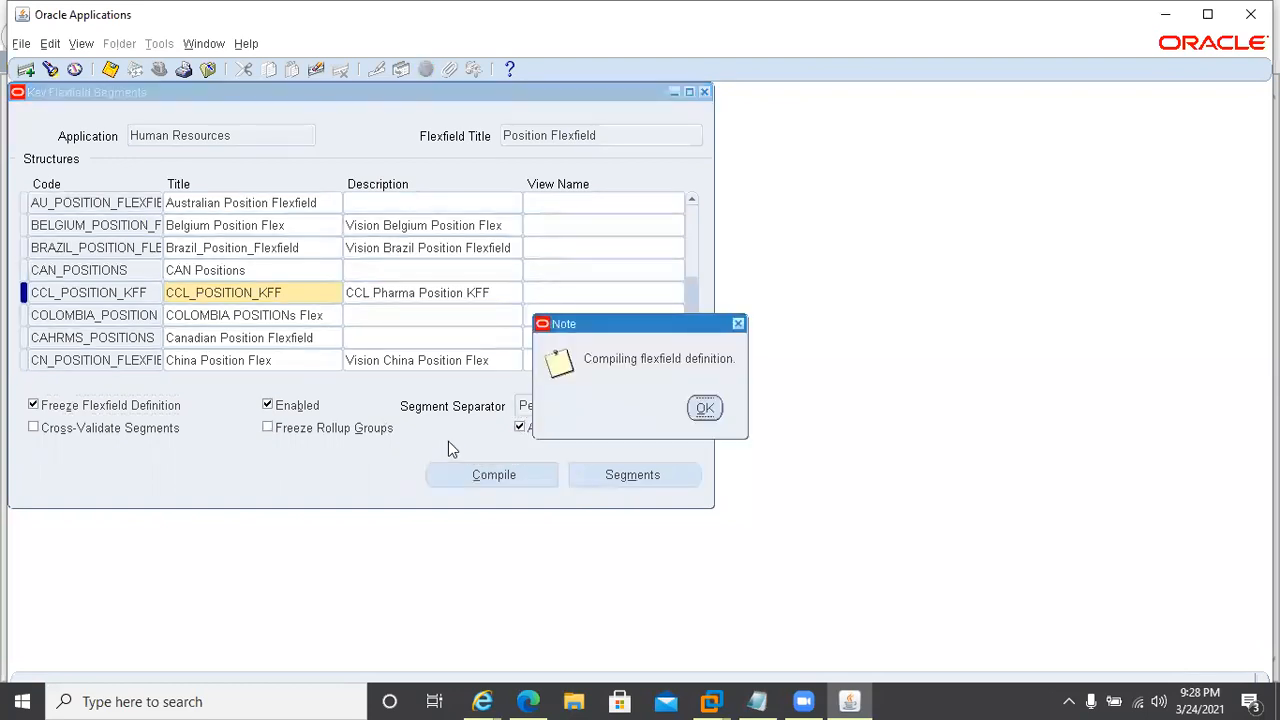
{"action": "left_click", "coordinate": [704, 408]}
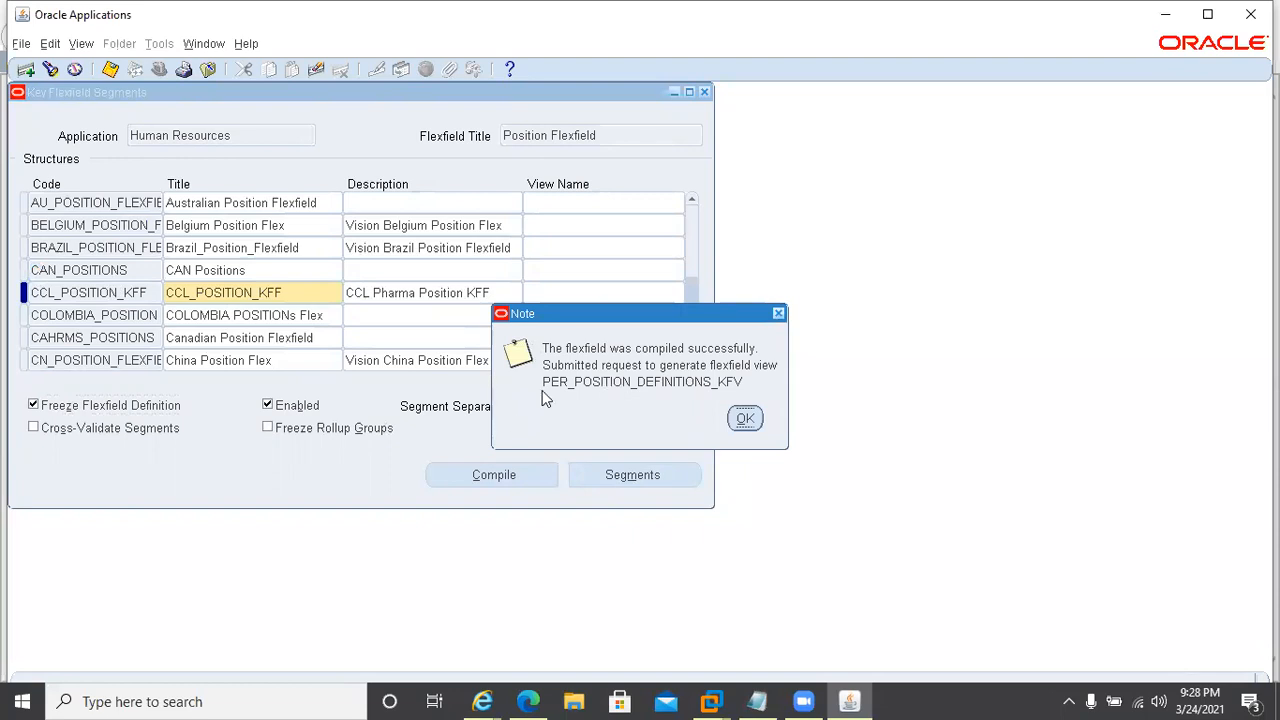
{"action": "left_click", "coordinate": [744, 422]}
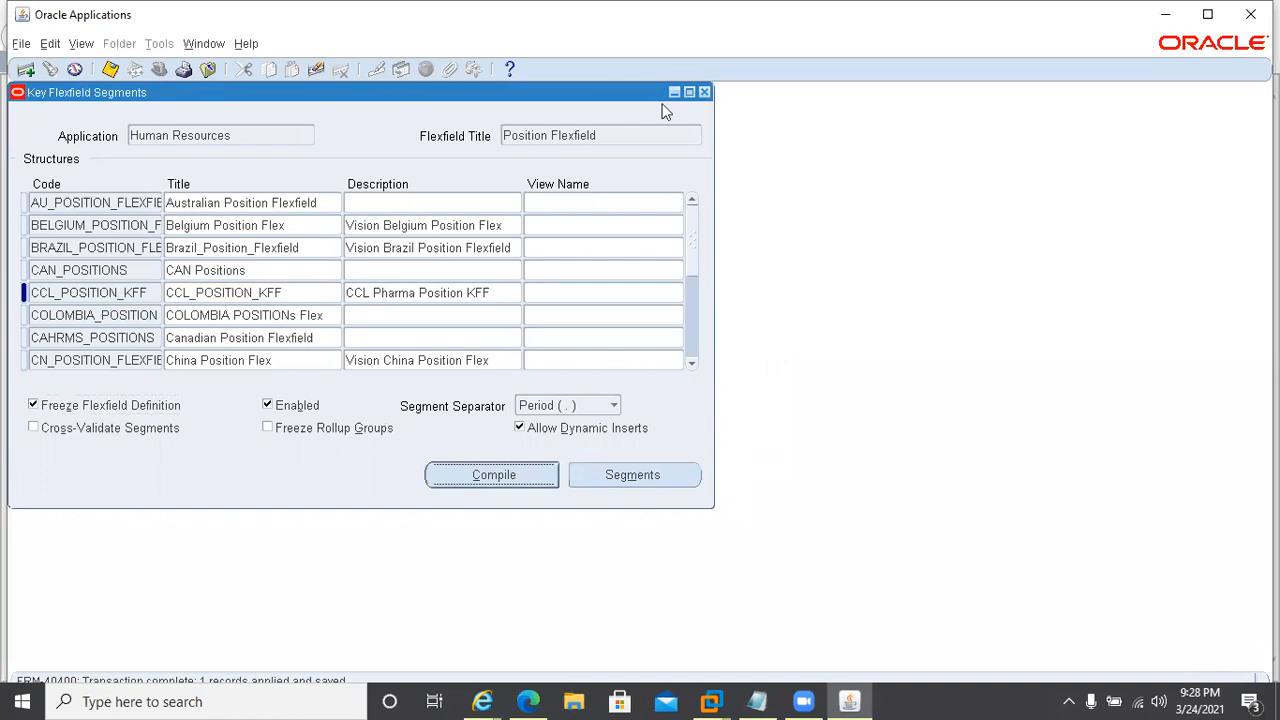
{"action": "left_click", "coordinate": [251, 138]}
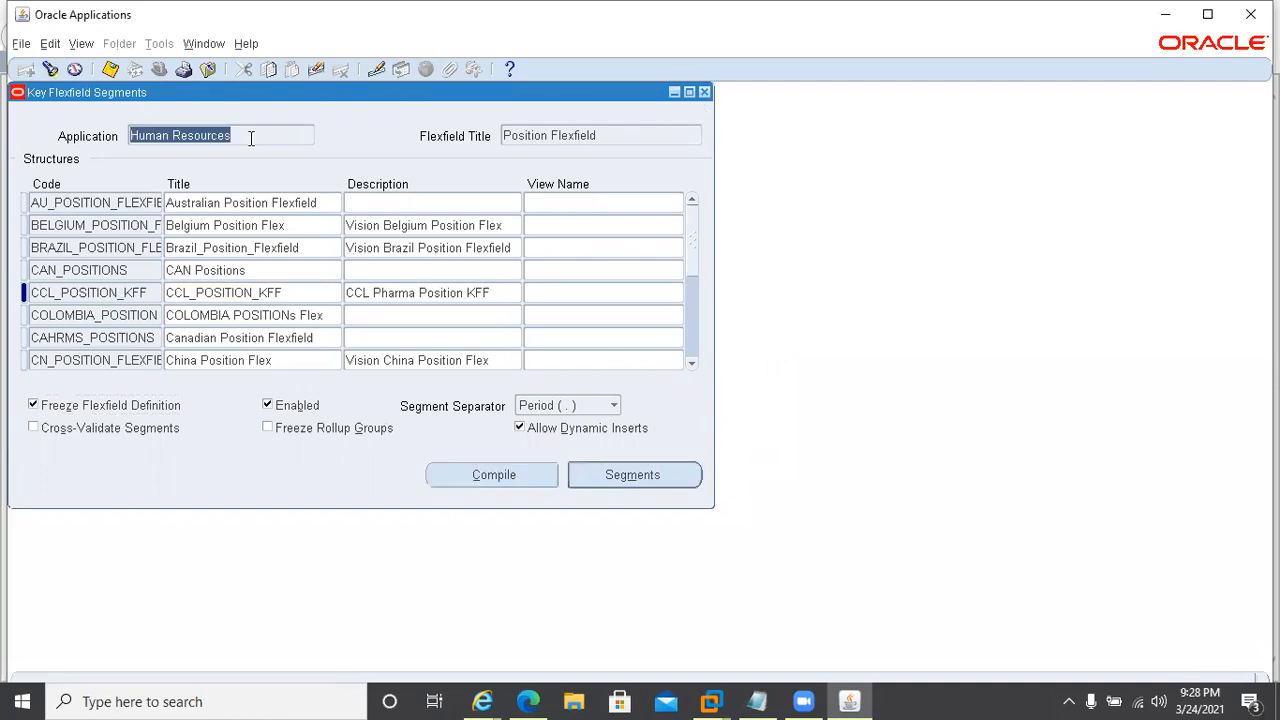
Step: Find the Human Resources Competence Flexfield among the key flexfields
{"action": "left_click", "coordinate": [50, 69]}
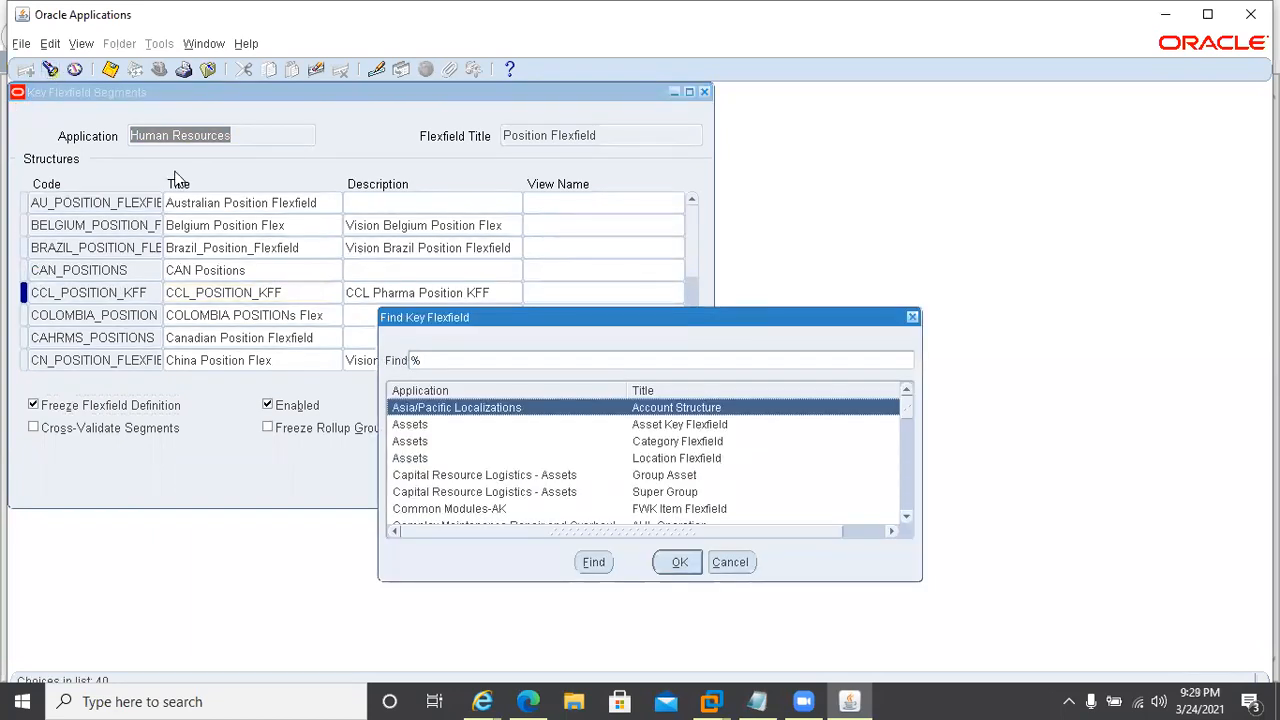
{"action": "key", "text": "Down"}
{"action": "key", "text": "Down"}
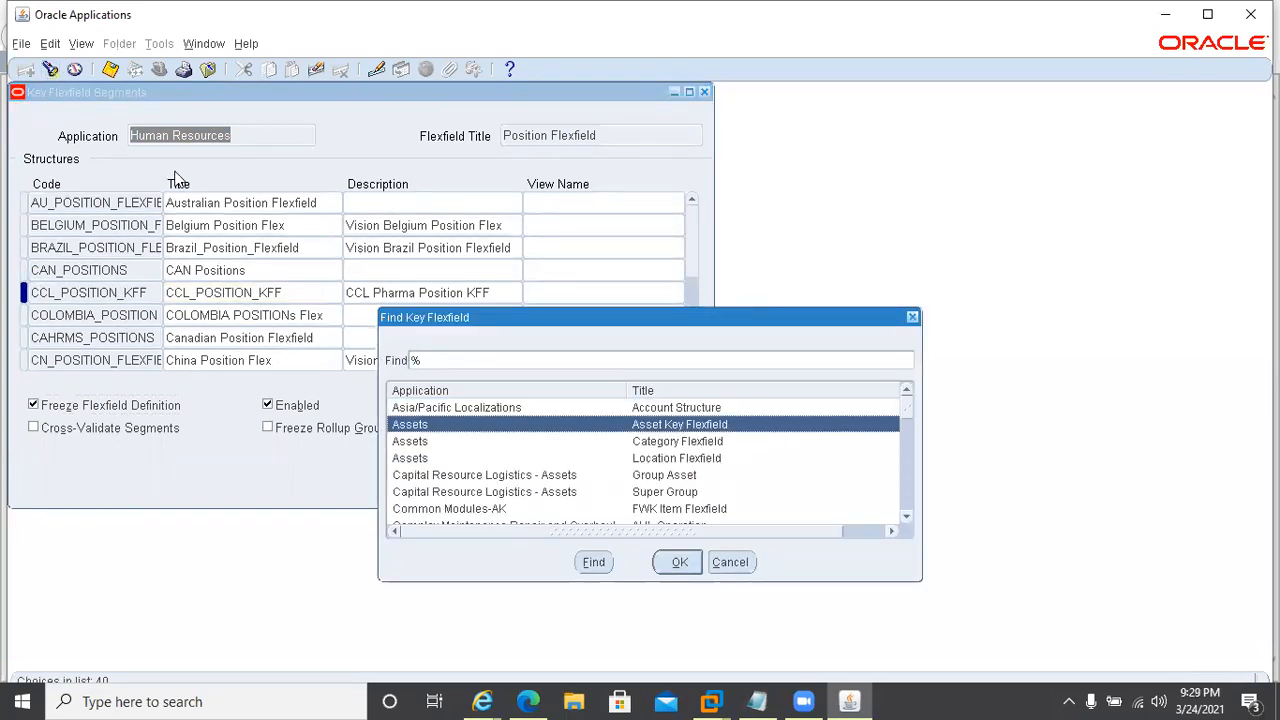
{"action": "type", "text": "human Resources"}
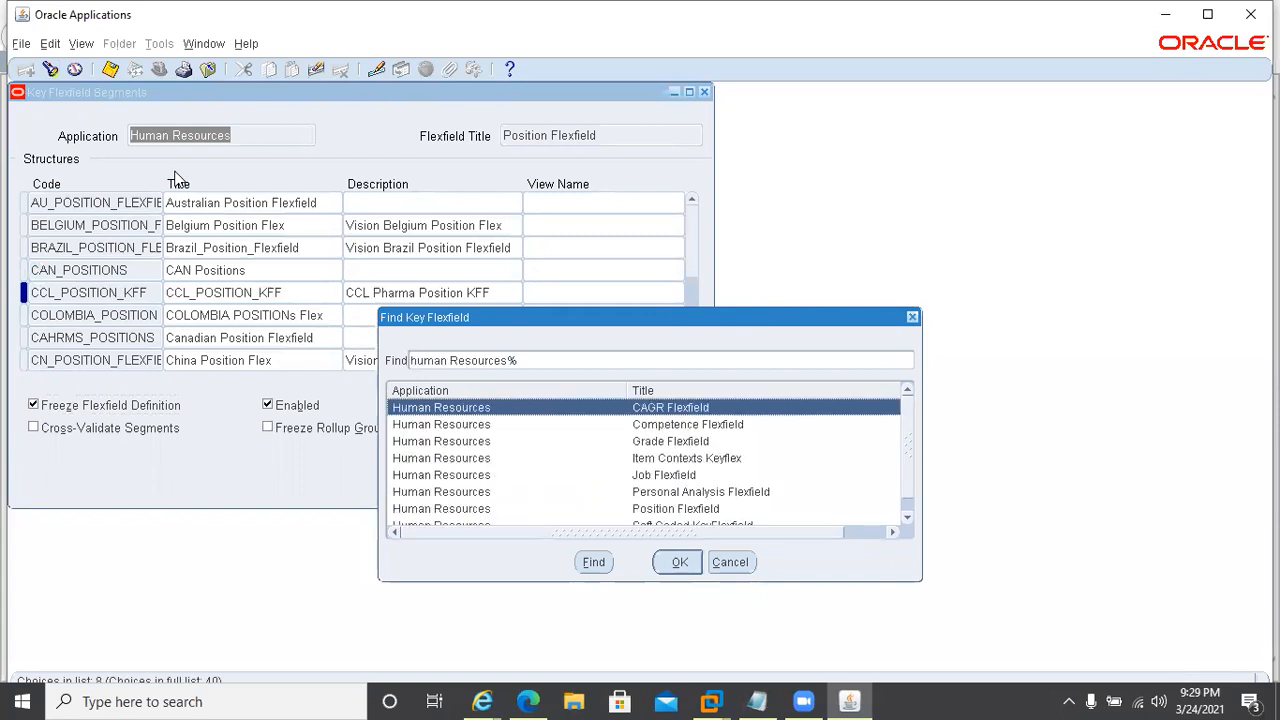
{"action": "key", "text": "Down"}
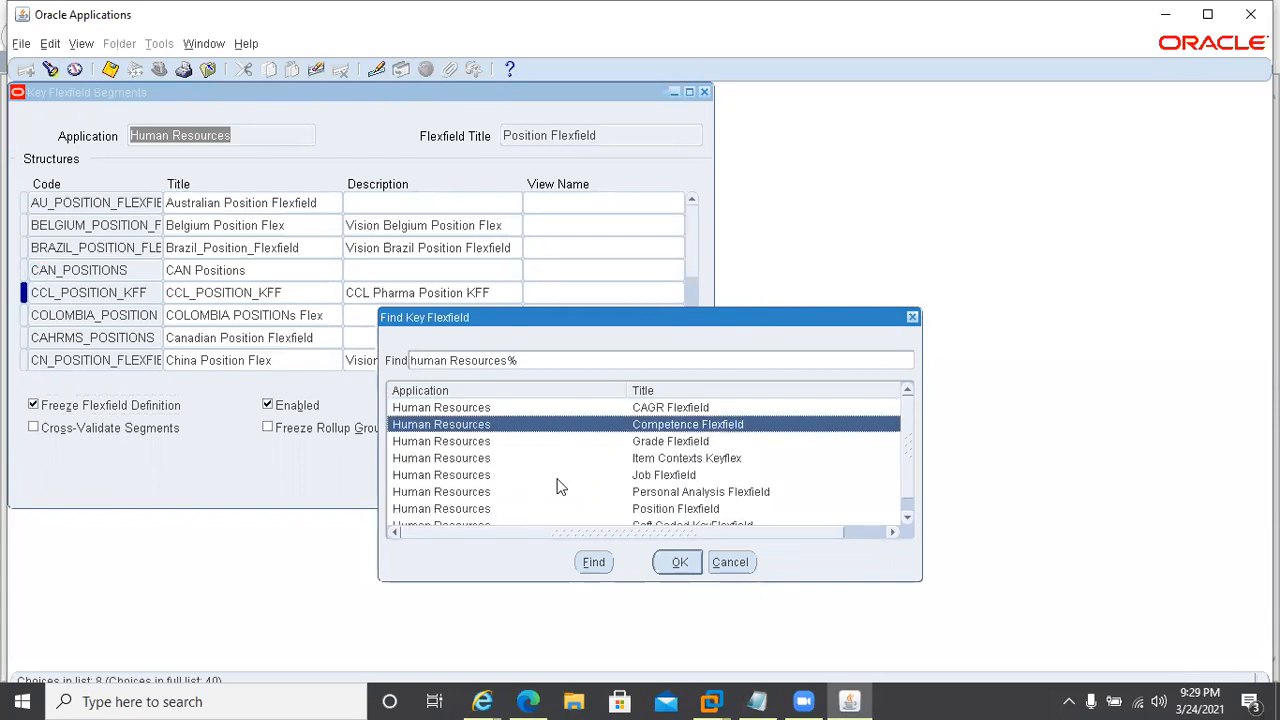
{"action": "key", "text": "Return"}
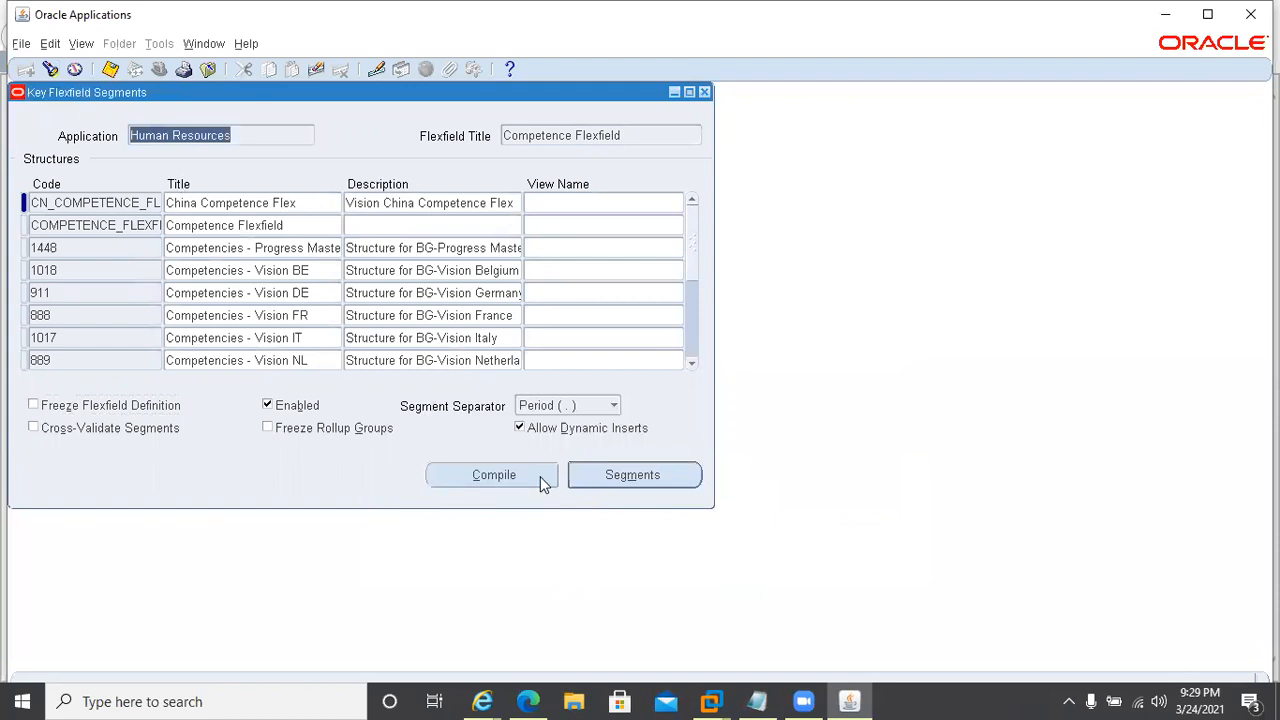
Step: Open the segments of the China Competence Flex structure and examine the names and value sets of its two segments
{"action": "left_click", "coordinate": [100, 206]}
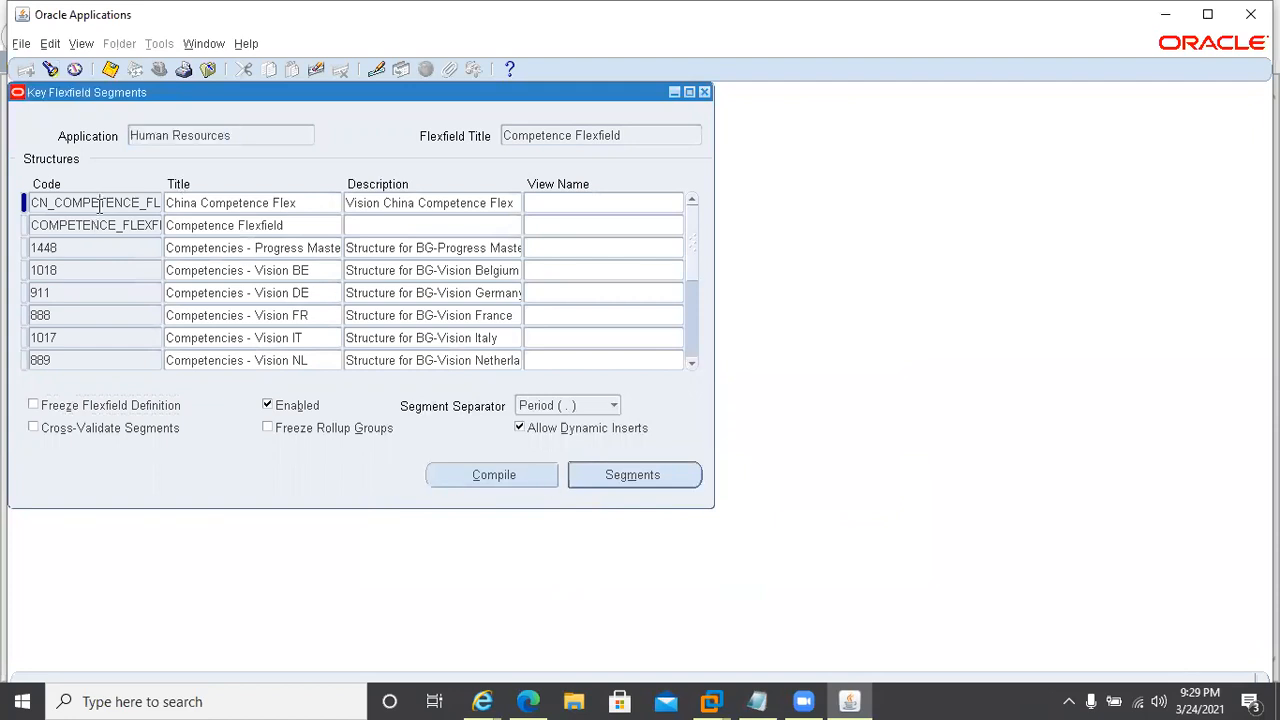
{"action": "left_click", "coordinate": [580, 474]}
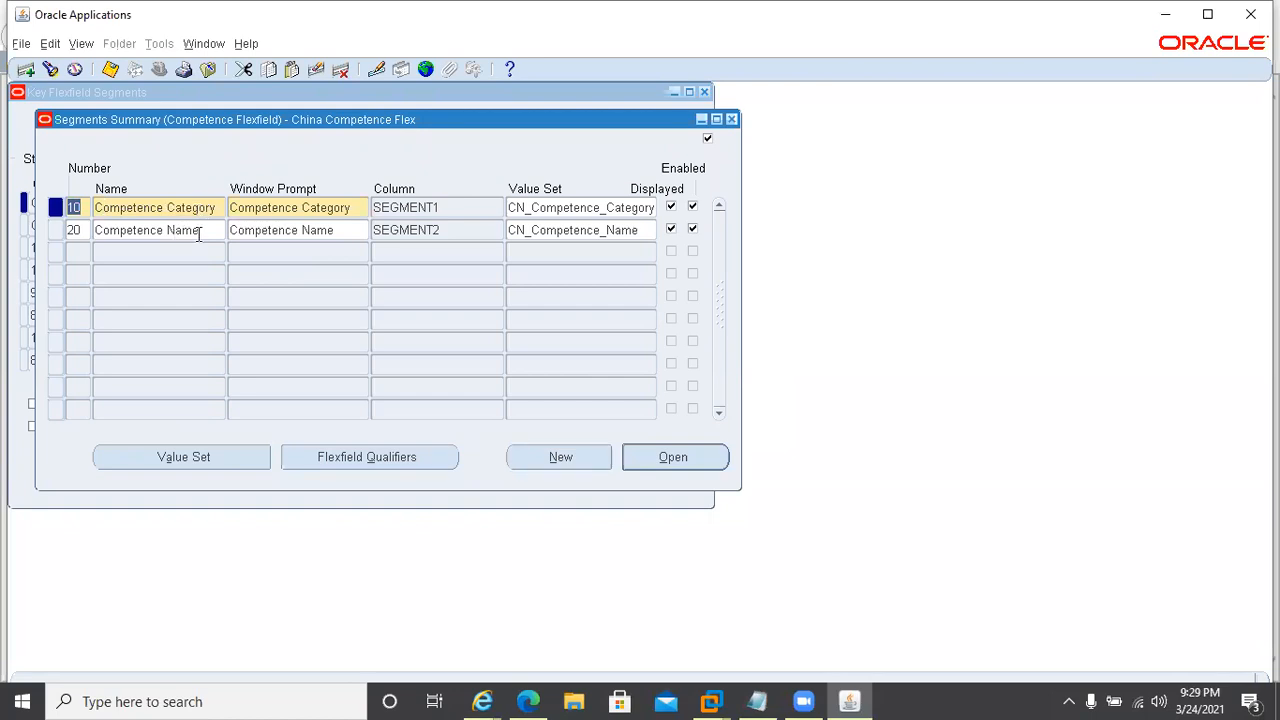
{"action": "left_click", "coordinate": [522, 209]}
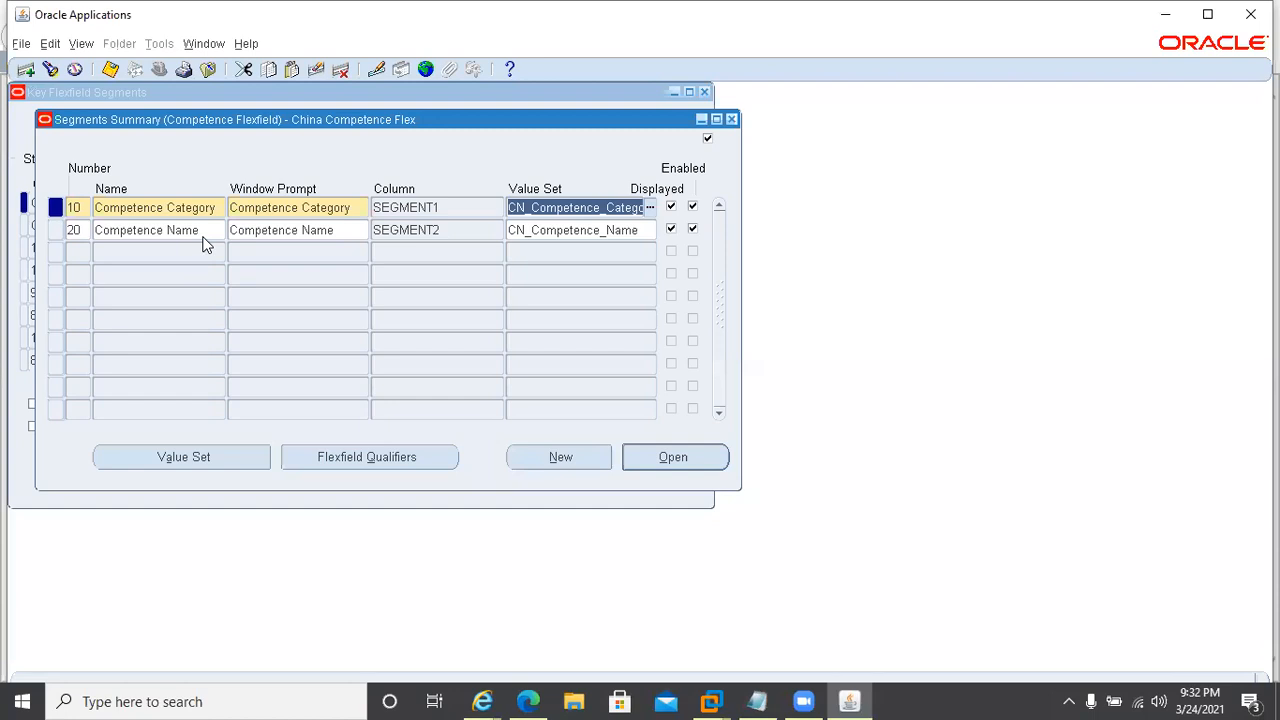
{"action": "left_click", "coordinate": [203, 229]}
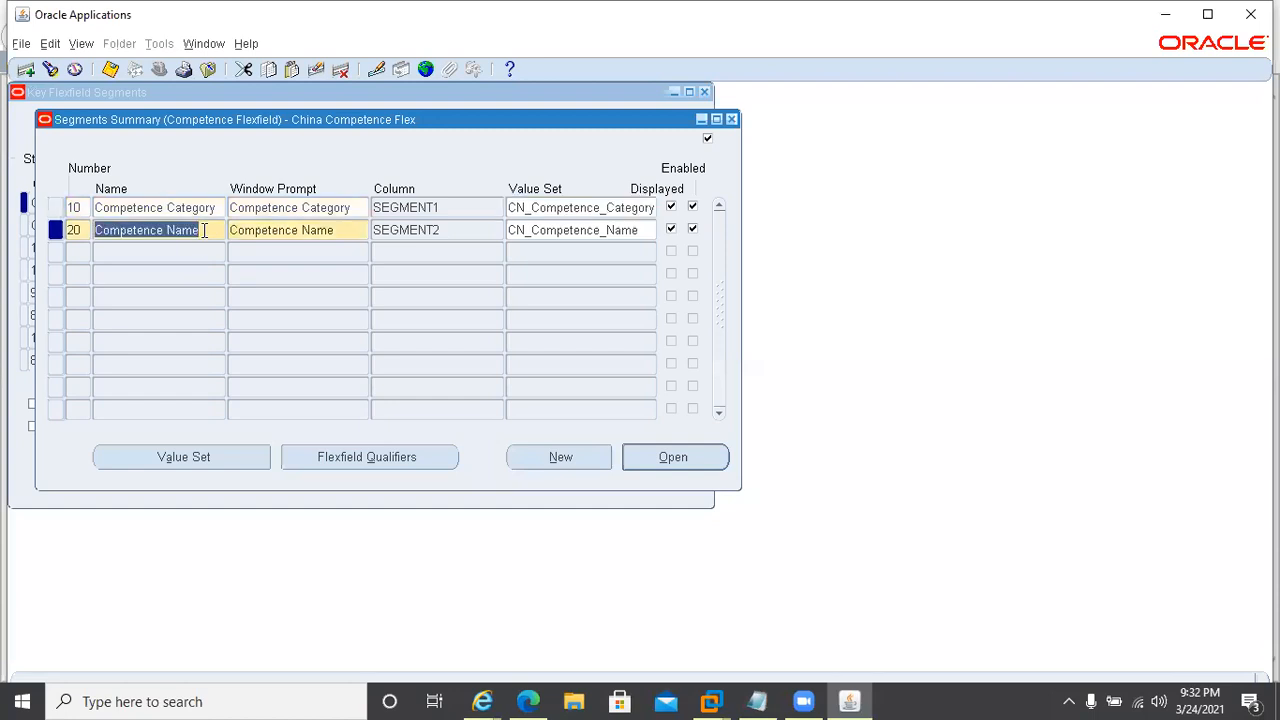
{"action": "left_click", "coordinate": [203, 230]}
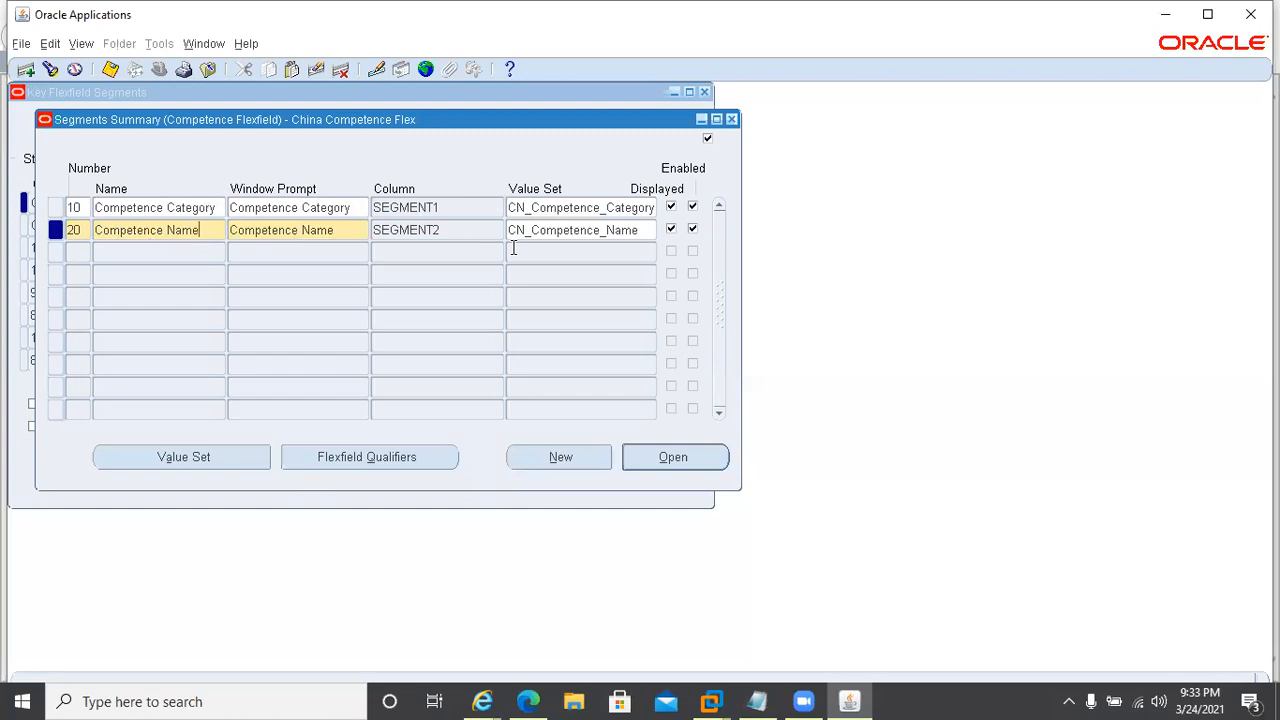
Step: Copy the value set name of the Competence Name segment and view that value set's definition
{"action": "left_click", "coordinate": [641, 231]}
{"action": "key", "text": "ctrl+c"}
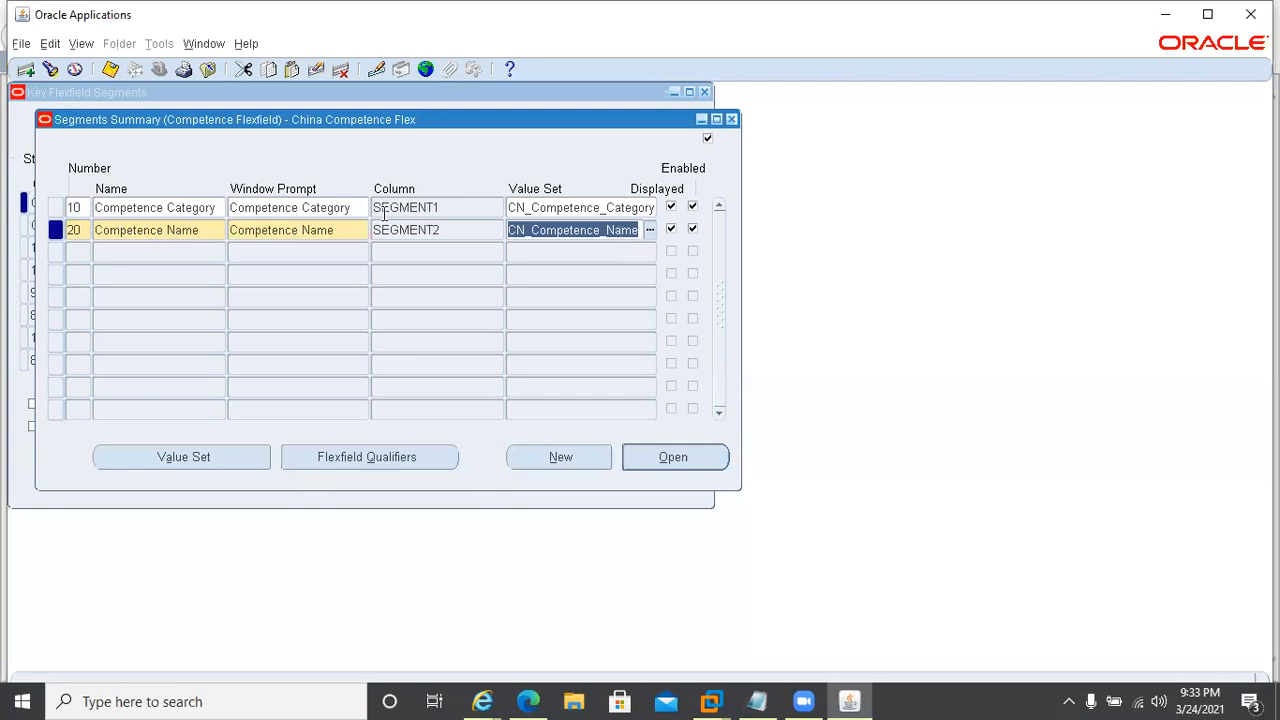
{"action": "left_click", "coordinate": [172, 455]}
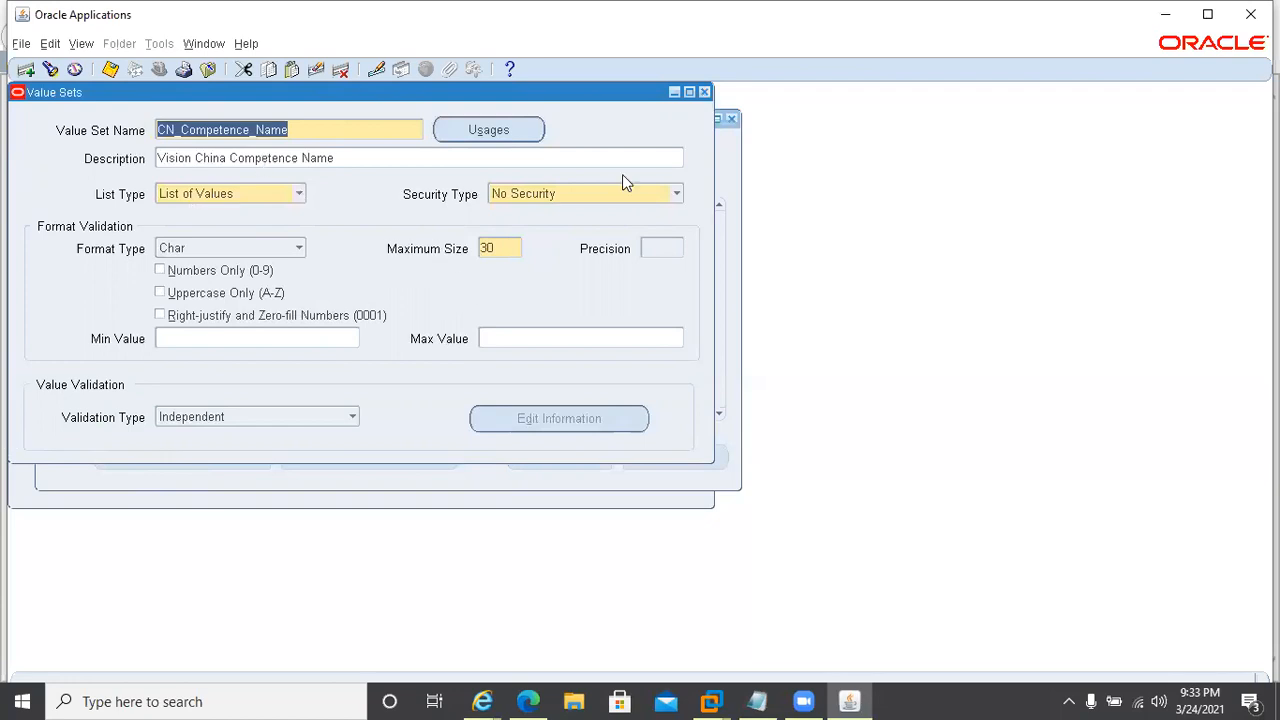
{"action": "left_click", "coordinate": [704, 92]}
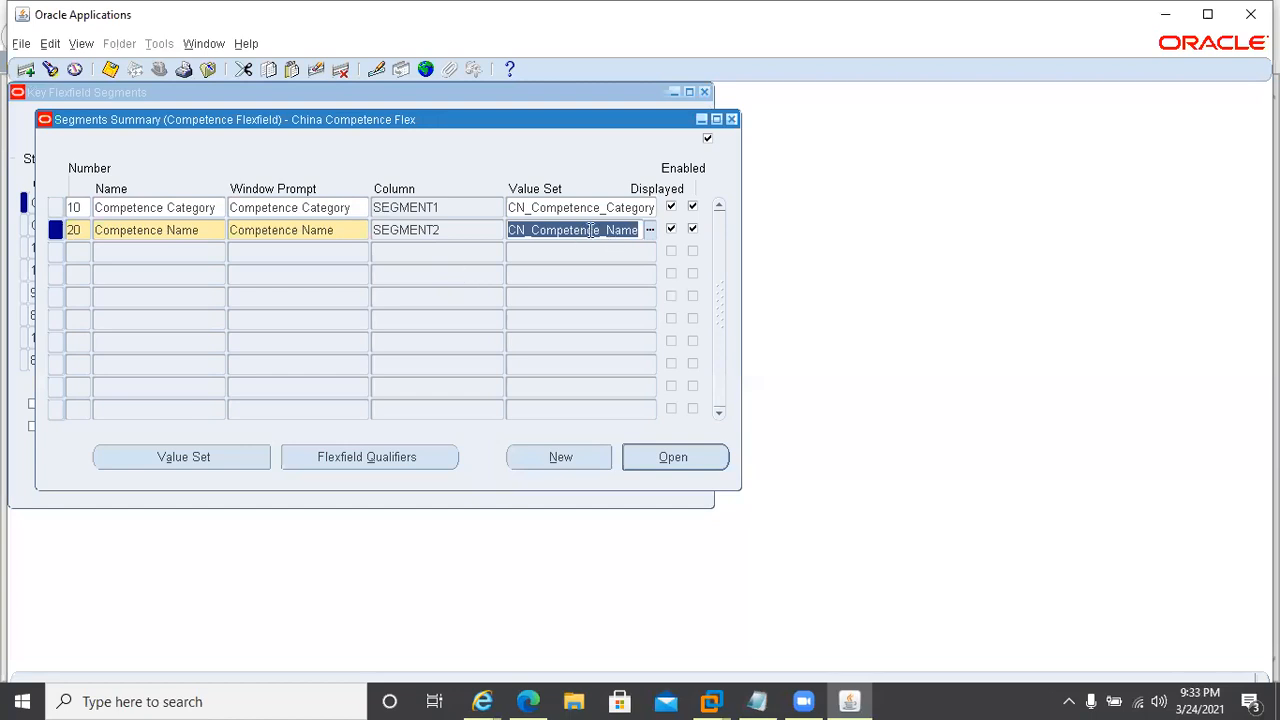
Step: Leave the key flexfield segments and look up the values of the CN_Competence_Name value set
{"action": "left_click", "coordinate": [731, 120]}
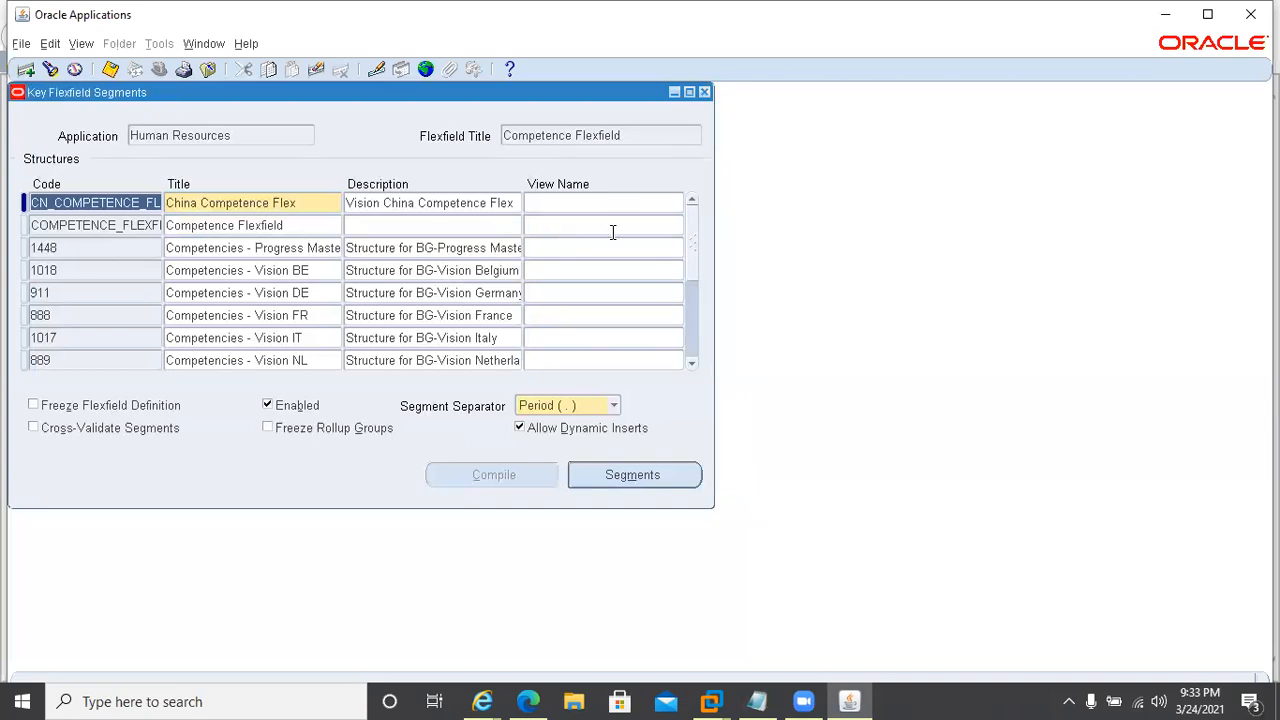
{"action": "left_click", "coordinate": [704, 93]}
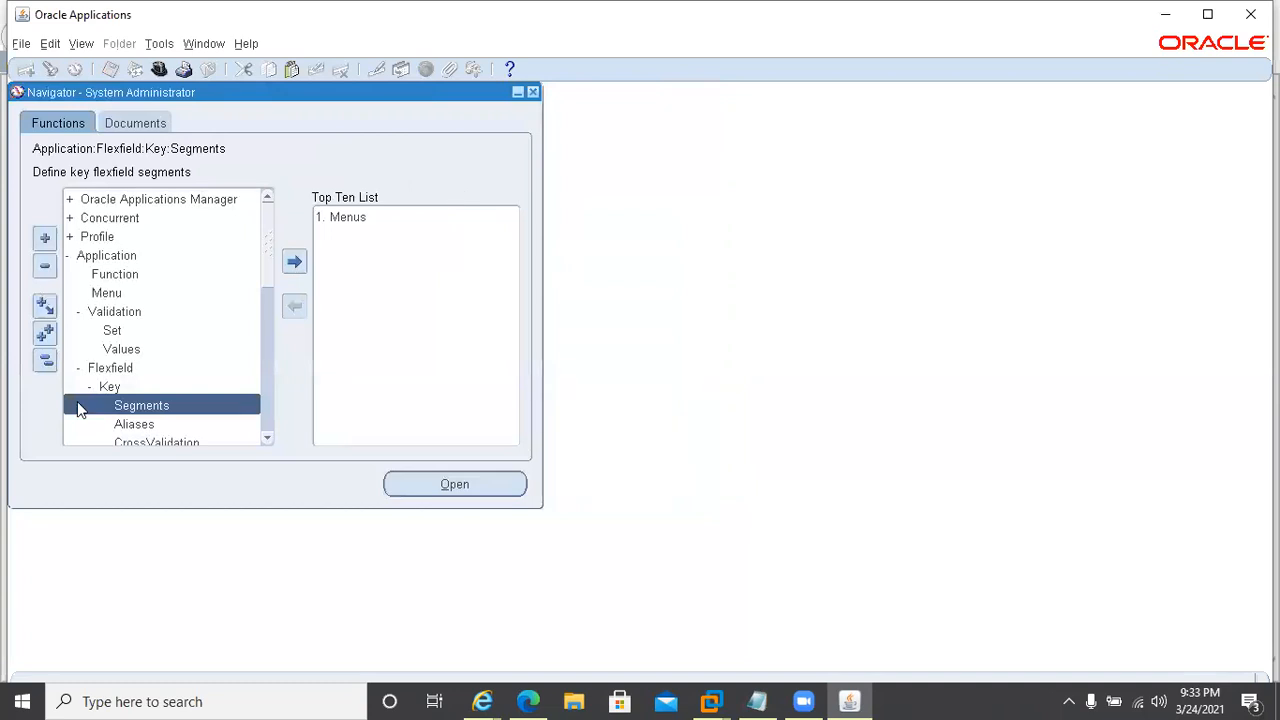
{"action": "double_click", "coordinate": [127, 349]}
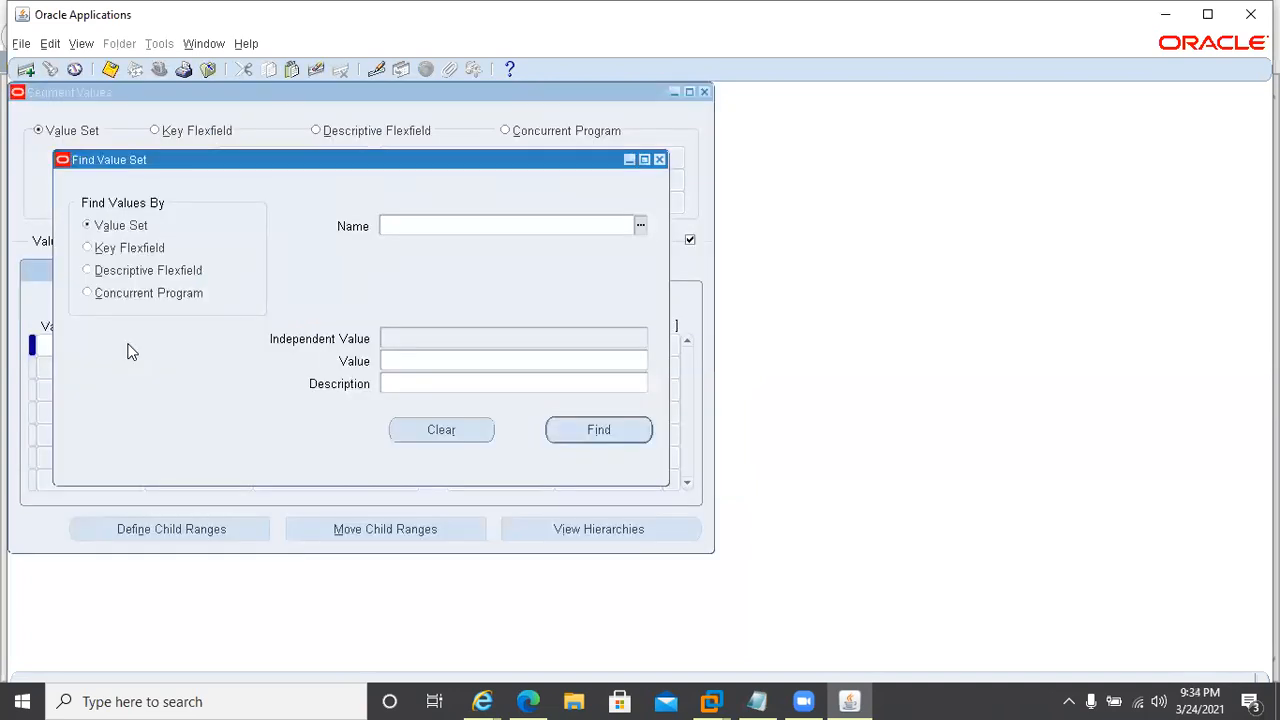
{"action": "key", "text": "ctrl+v"}
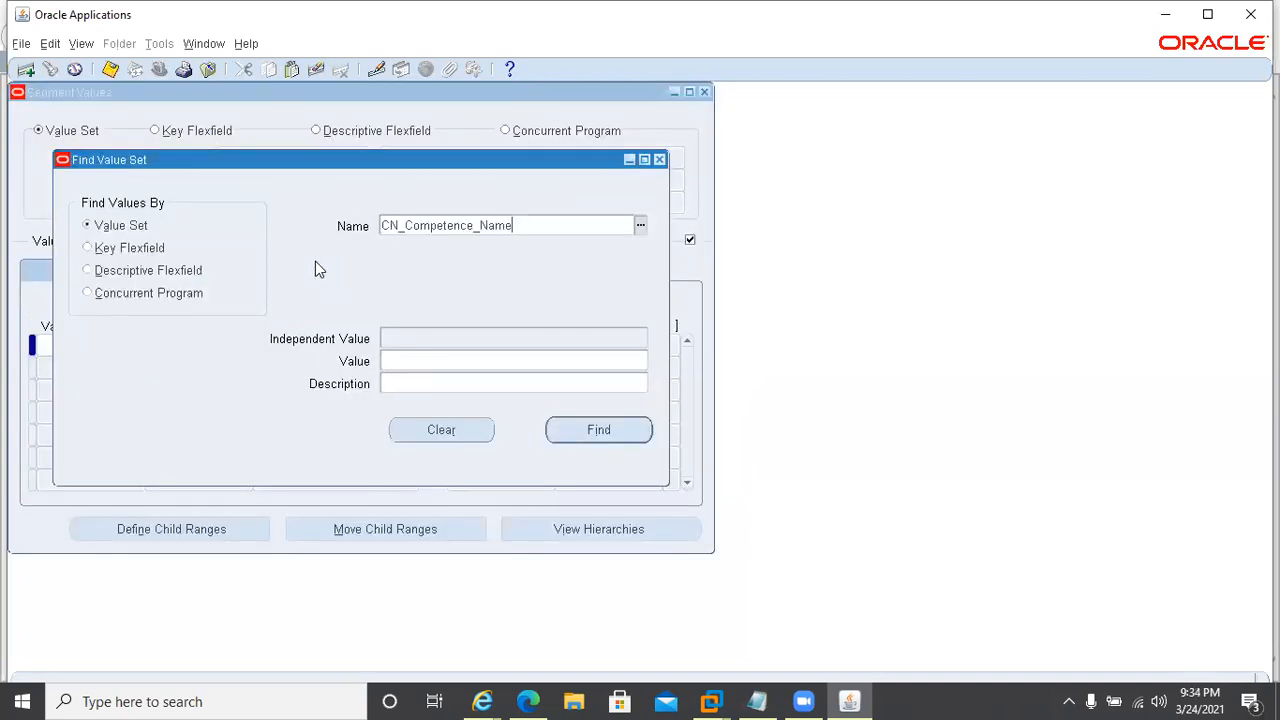
{"action": "left_click", "coordinate": [591, 429]}
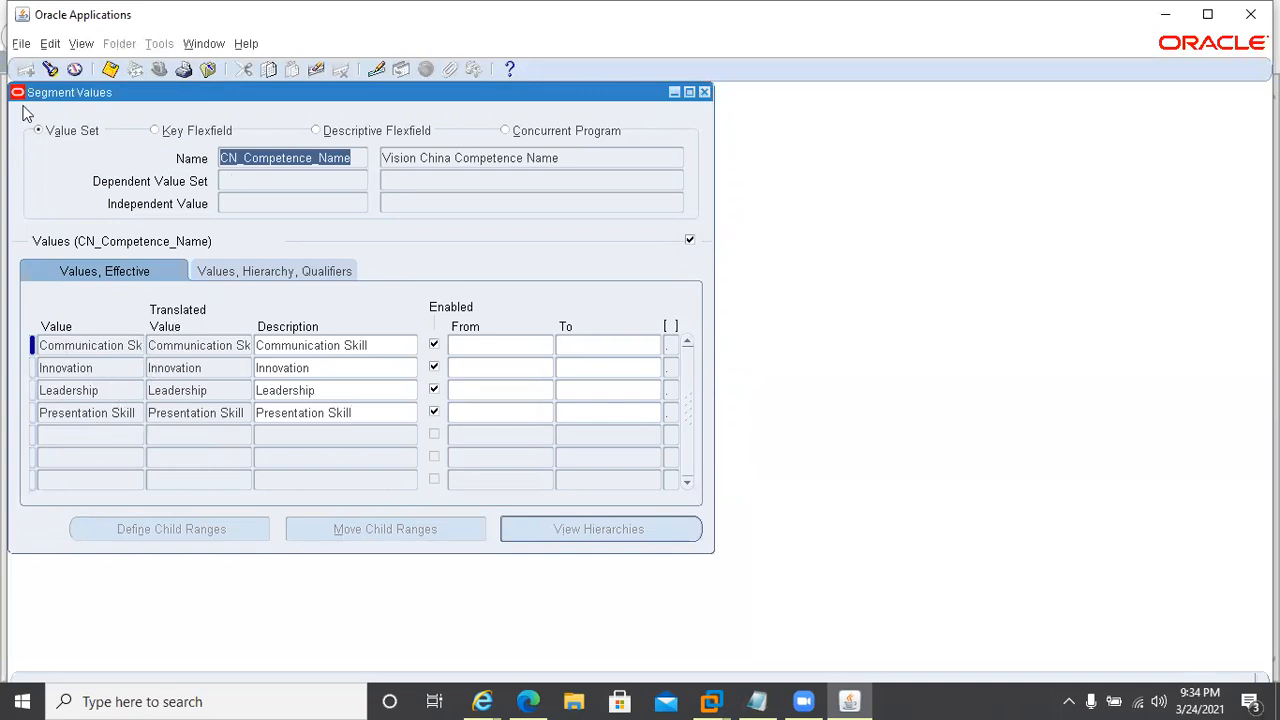
Step: Search the value sets for CN_Competenc% and look up the values of CN_Competence_Category
{"action": "left_click", "coordinate": [50, 69]}
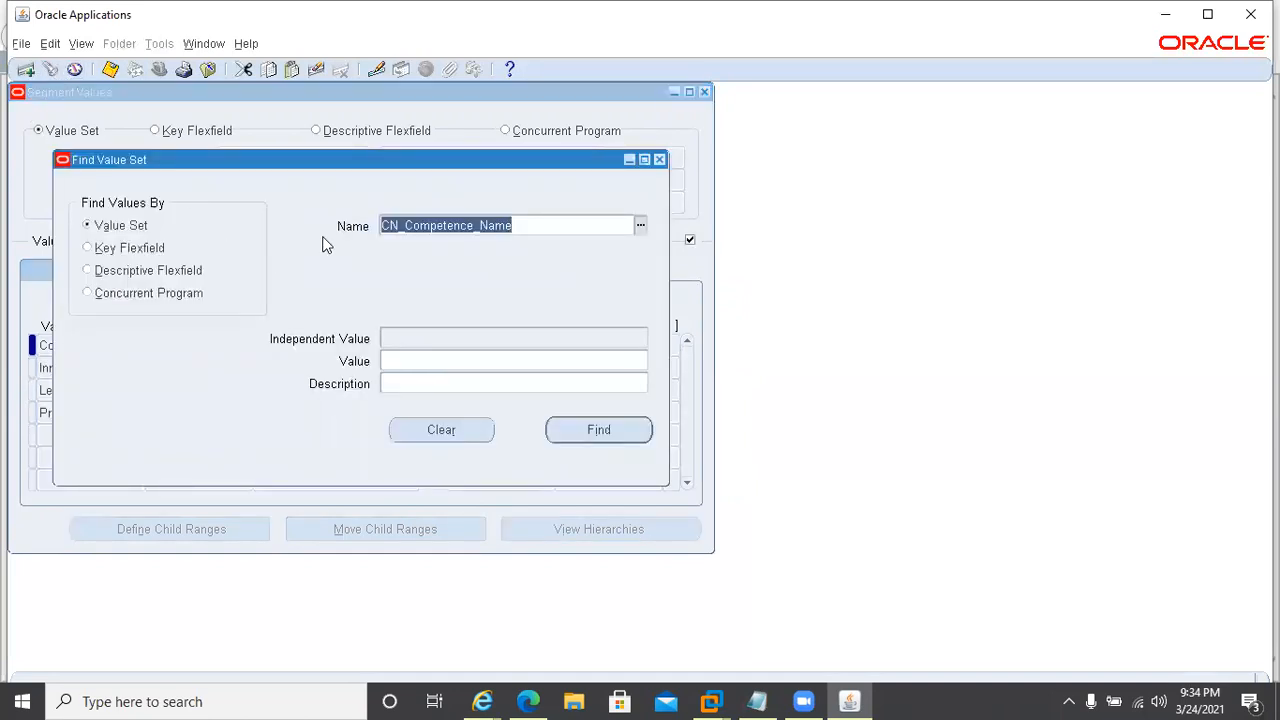
{"action": "key", "text": "End"}
{"action": "key", "text": "BackSpace"}
{"action": "key", "text": "BackSpace"}
{"action": "key", "text": "BackSpace"}
{"action": "key", "text": "BackSpace"}
{"action": "key", "text": "BackSpace"}
{"action": "key", "text": "BackSpace"}
{"action": "type", "text": "Cte"}
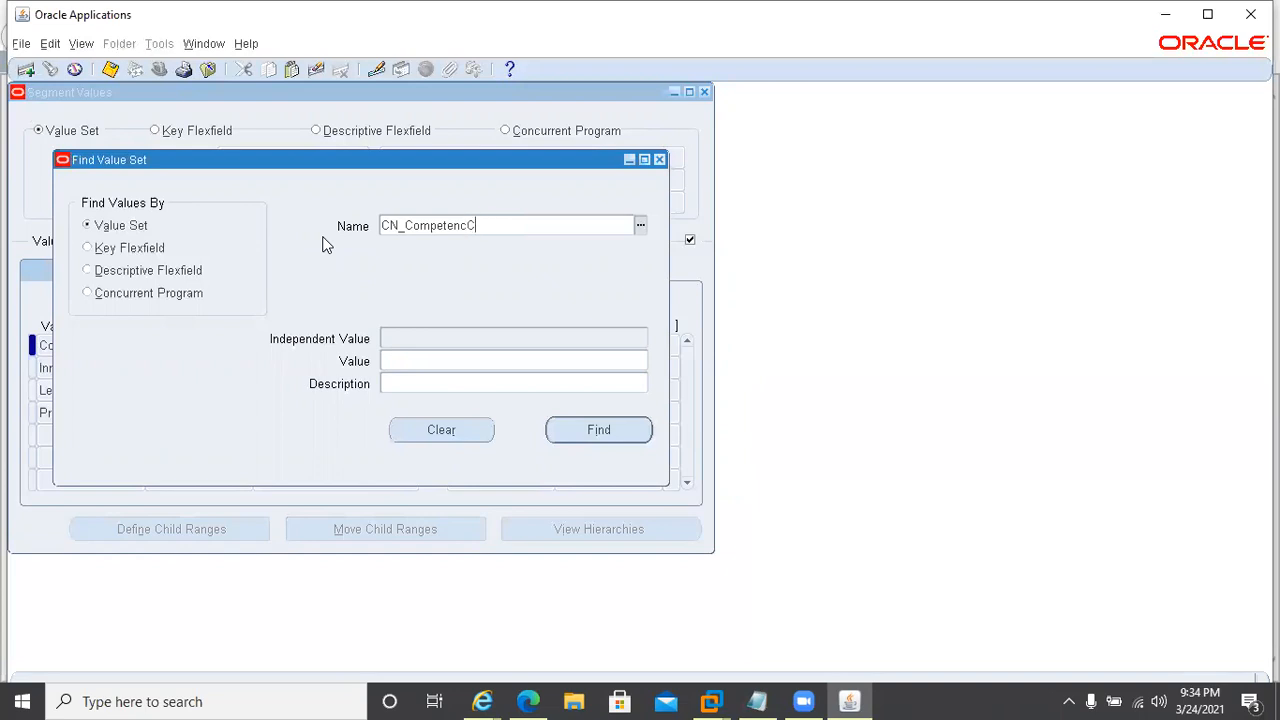
{"action": "key", "text": "BackSpace"}
{"action": "key", "text": "BackSpace"}
{"action": "key", "text": "BackSpace"}
{"action": "type", "text": "%"}
{"action": "key", "text": "Tab"}
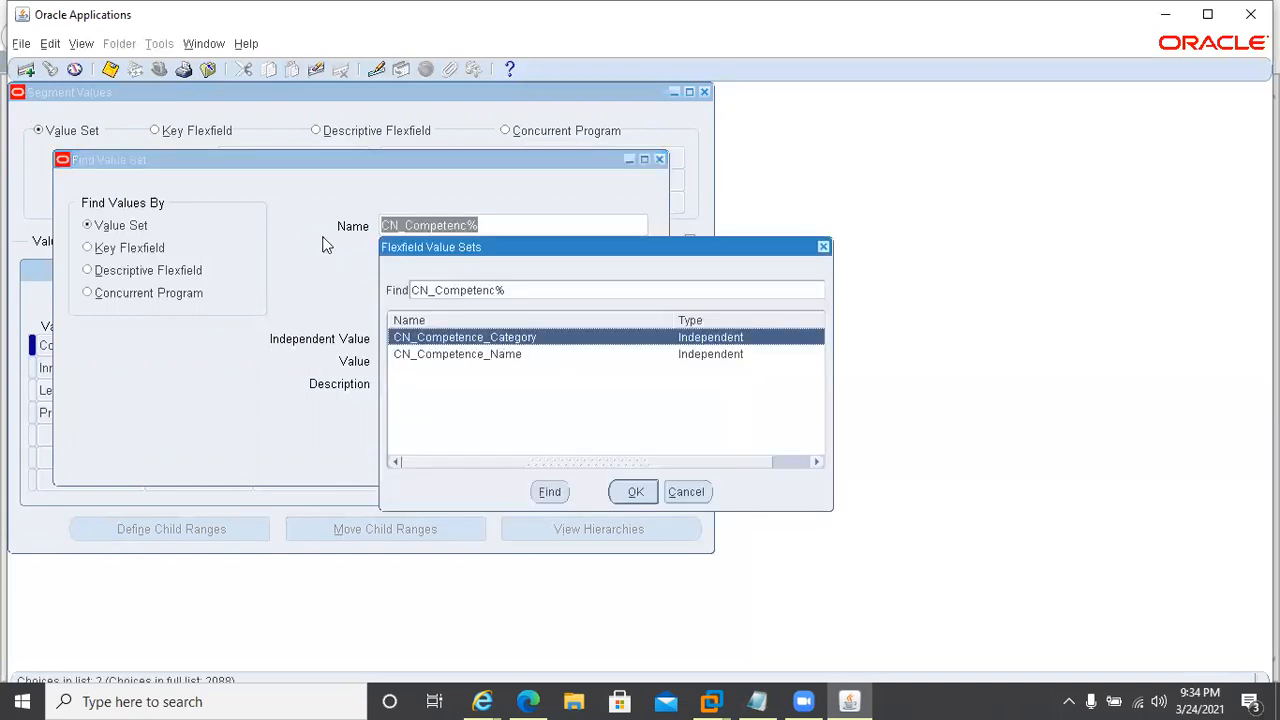
{"action": "left_click", "coordinate": [487, 337]}
{"action": "left_click", "coordinate": [487, 337]}
{"action": "left_click", "coordinate": [588, 433]}
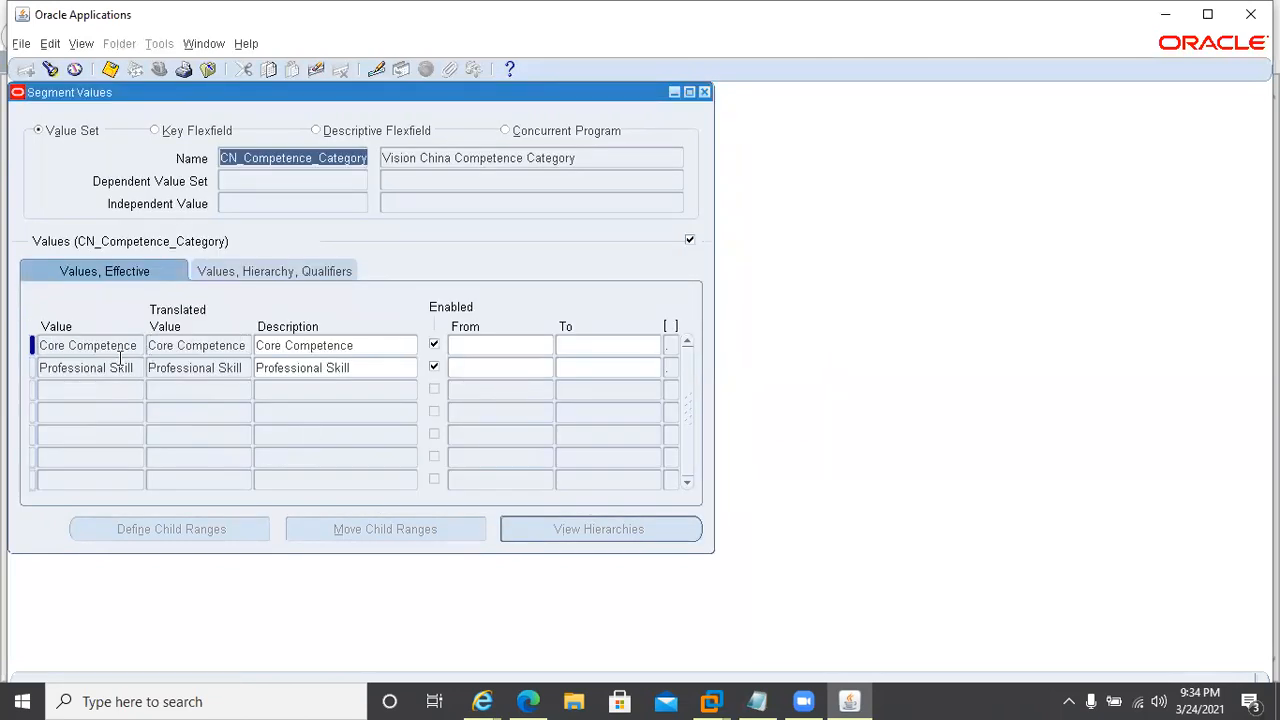
Step: Review the values listed for the CN_Competence_Category value set and close the segment values
{"action": "left_click", "coordinate": [45, 343]}
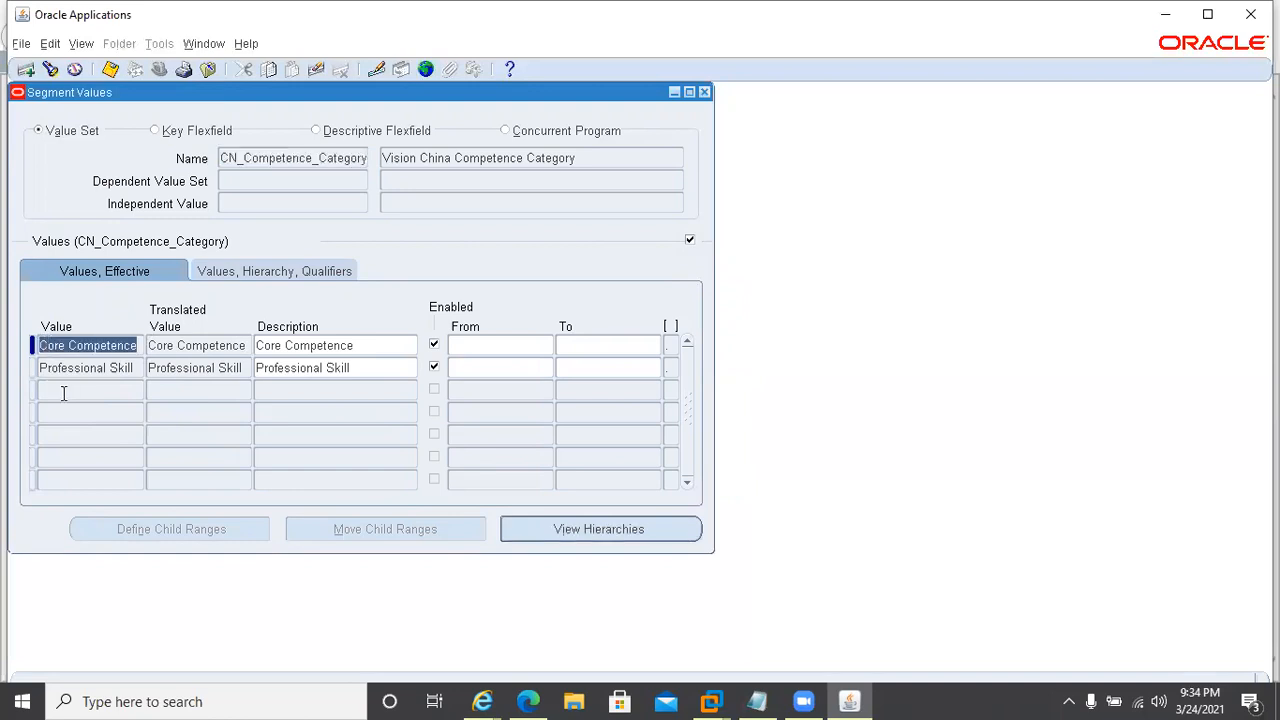
{"action": "left_click_drag", "start_coordinate": [54, 367], "coordinate": [60, 371]}
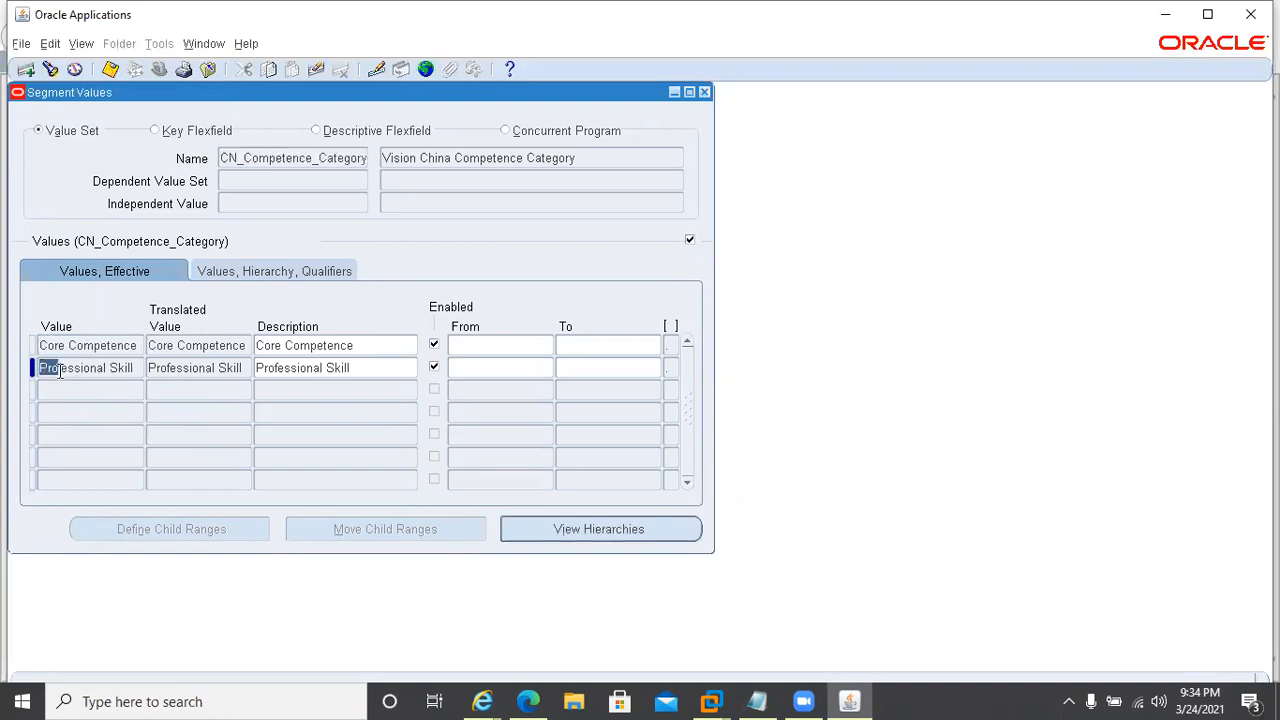
{"action": "left_click", "coordinate": [107, 345]}
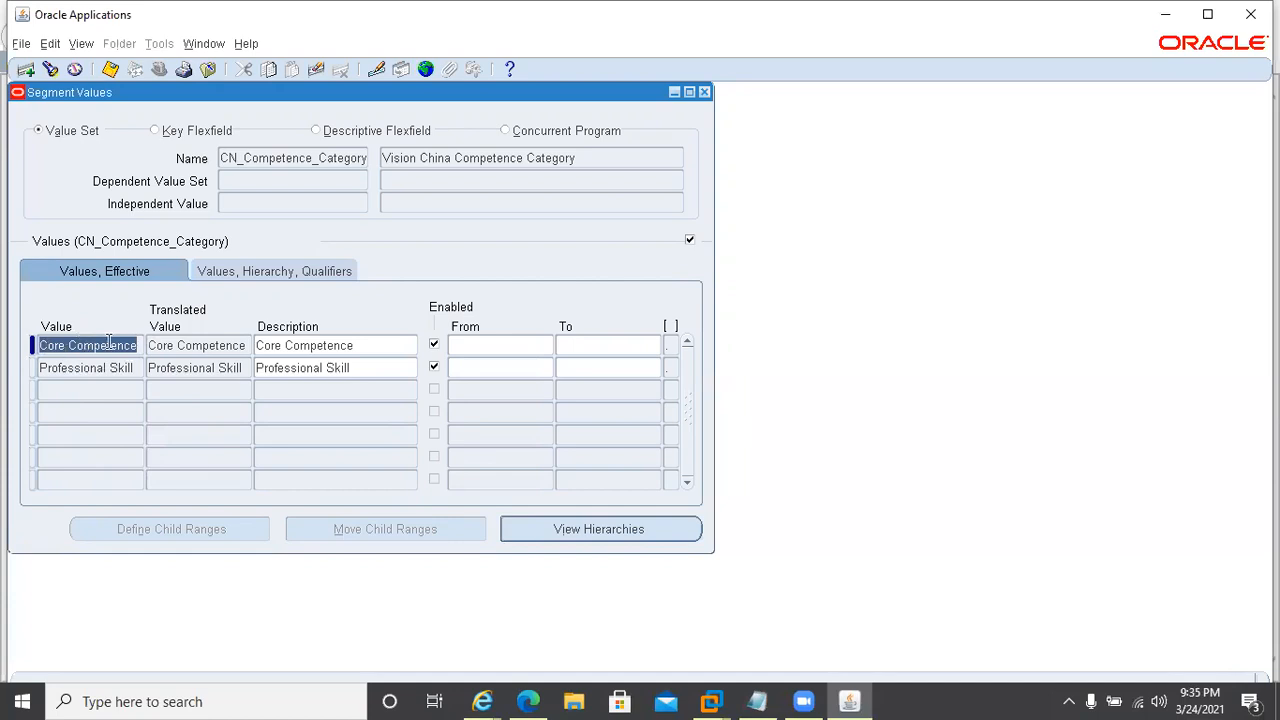
{"action": "left_click", "coordinate": [70, 368]}
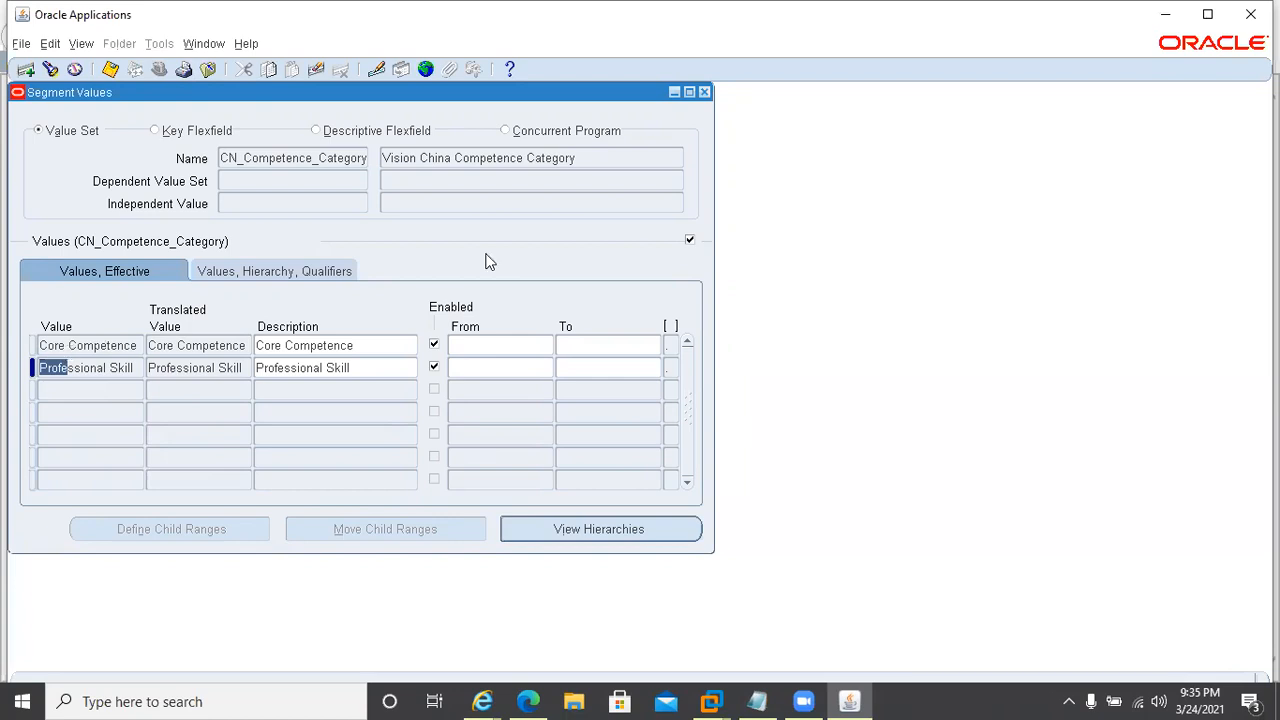
{"action": "left_click", "coordinate": [705, 92]}
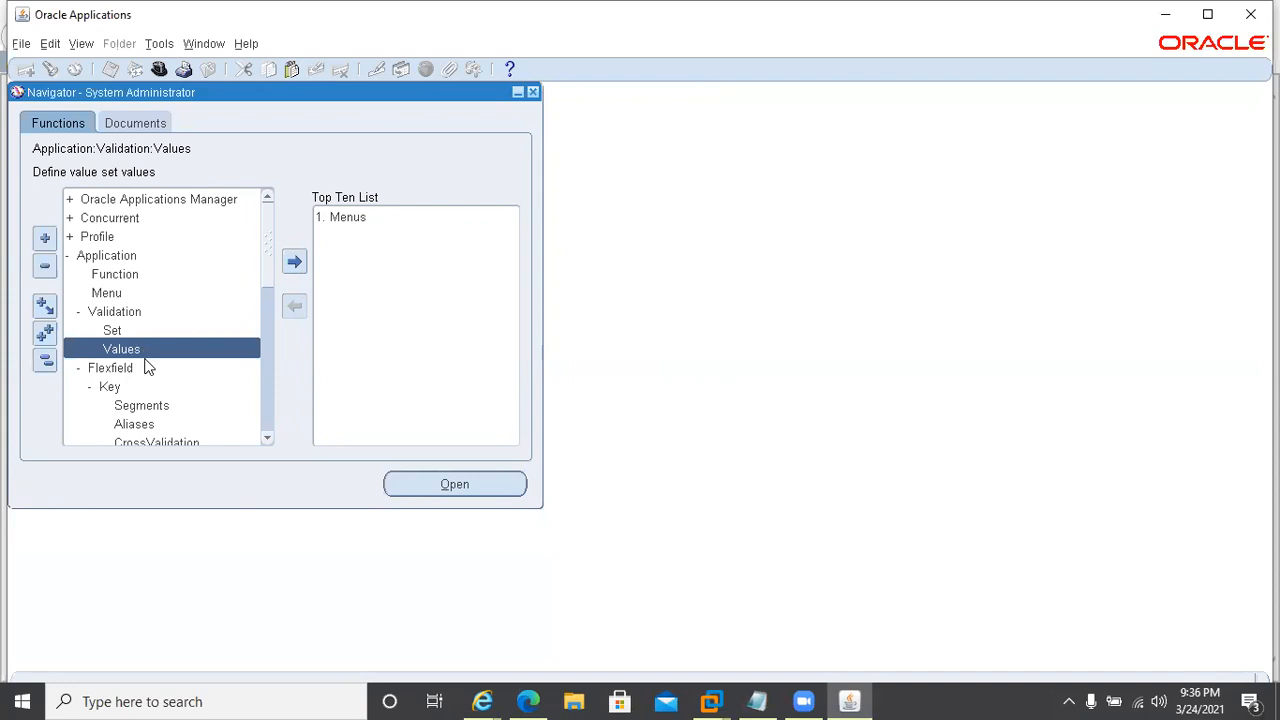
Step: Reopen the key flexfield segments, find the Human Resources Competence Flexfield, and select its structure titled Competence Flexfield
{"action": "double_click", "coordinate": [128, 405]}
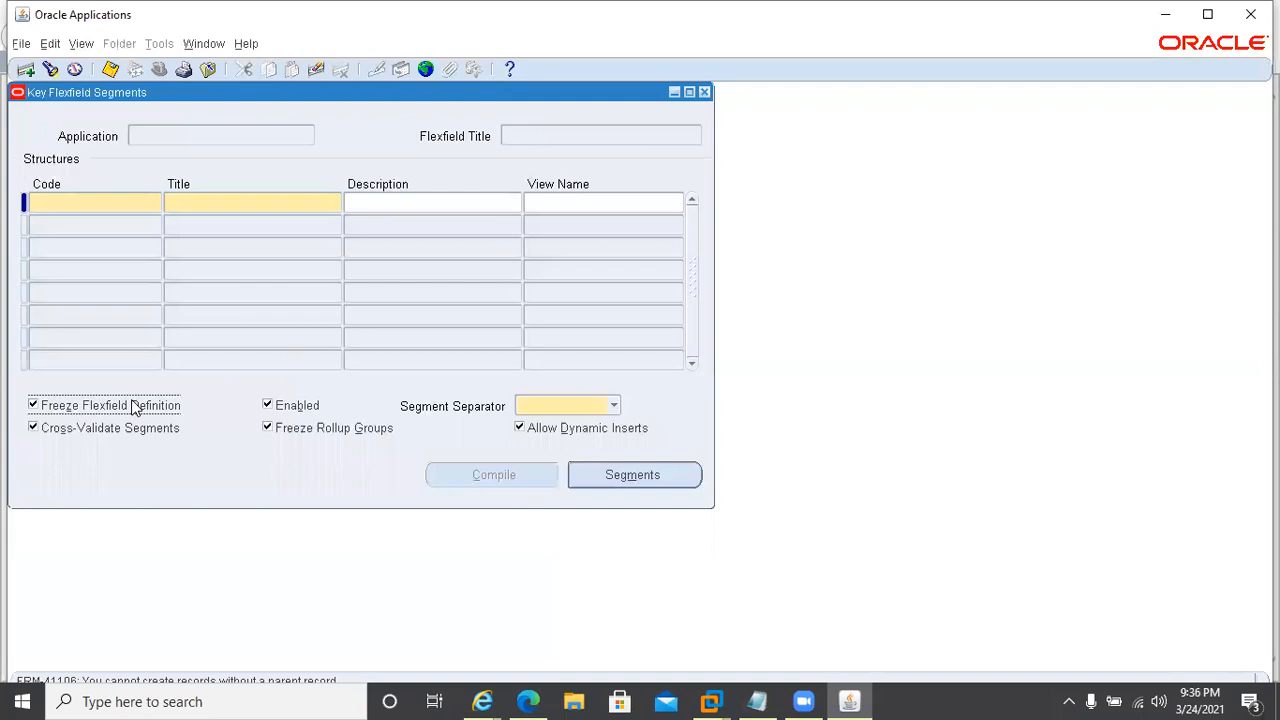
{"action": "left_click", "coordinate": [50, 69]}
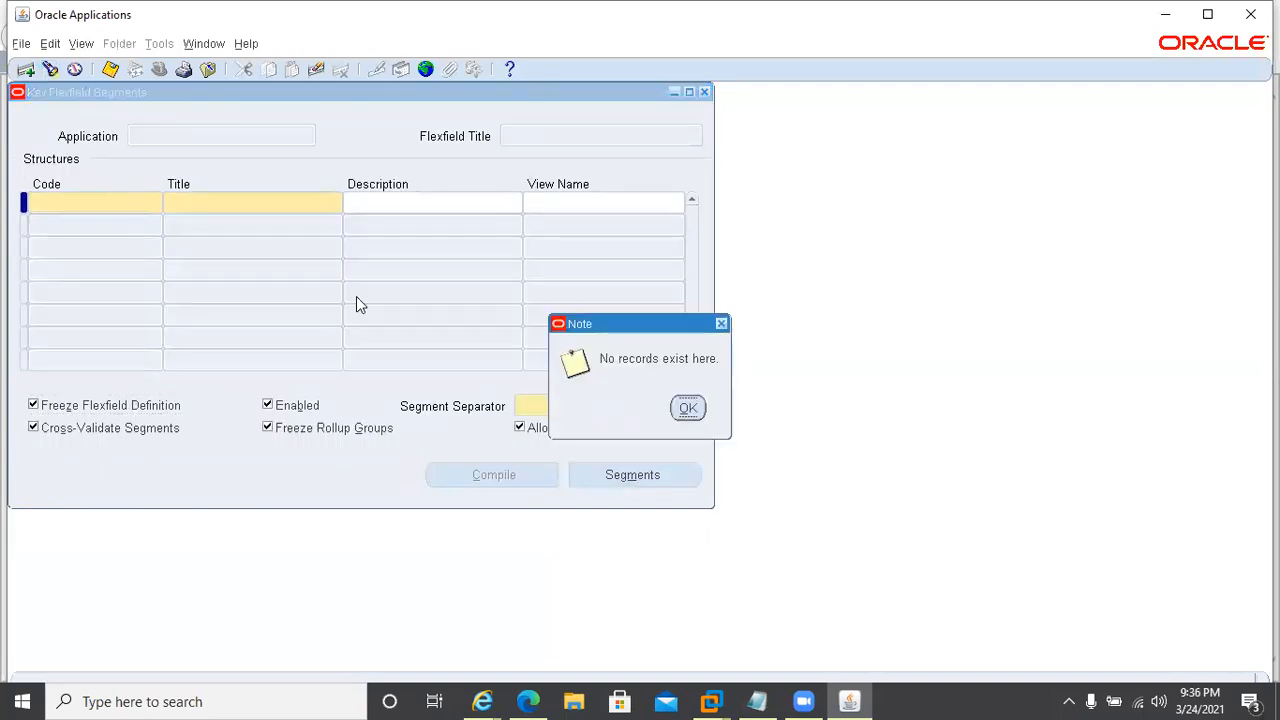
{"action": "left_click", "coordinate": [688, 407]}
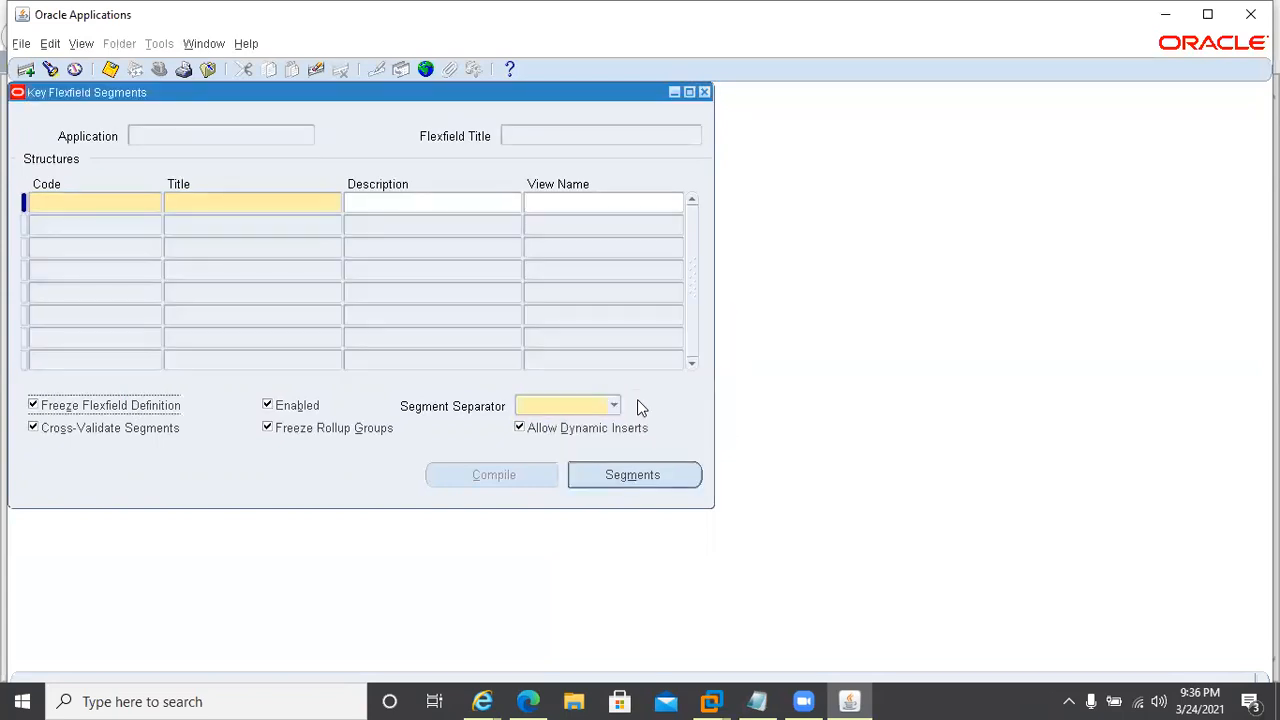
{"action": "left_click", "coordinate": [151, 137]}
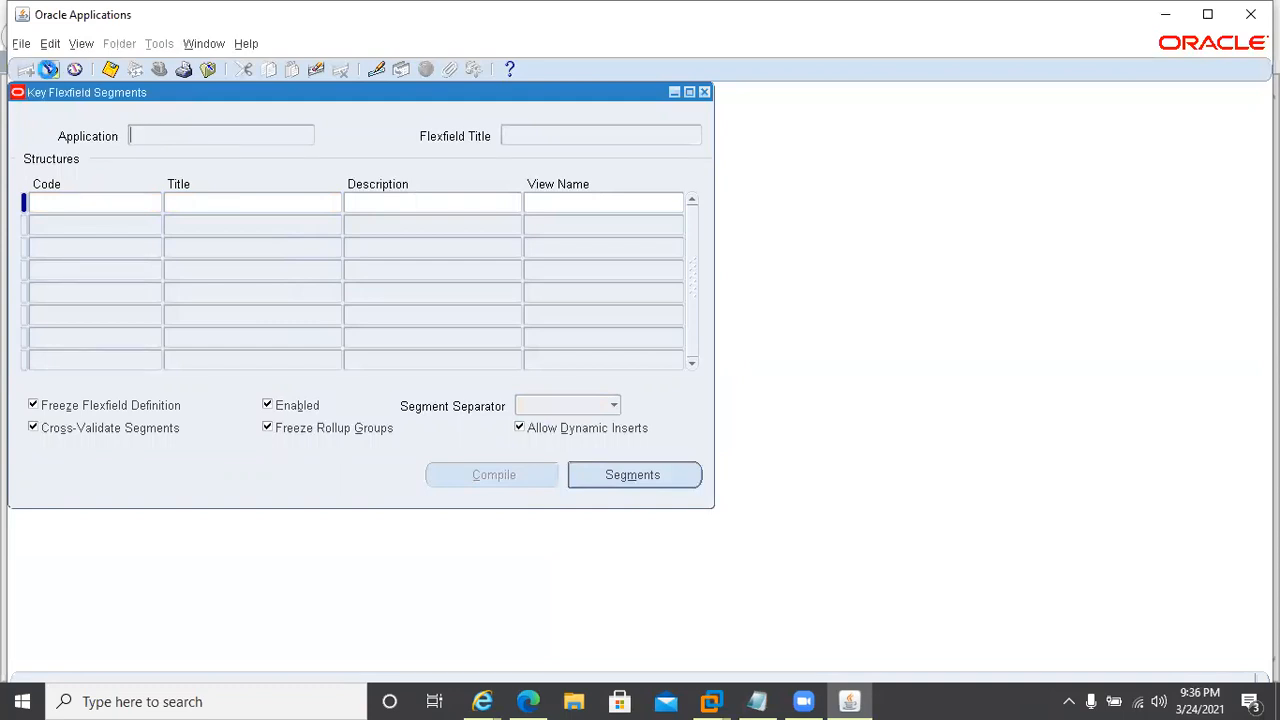
{"action": "left_click", "coordinate": [48, 69]}
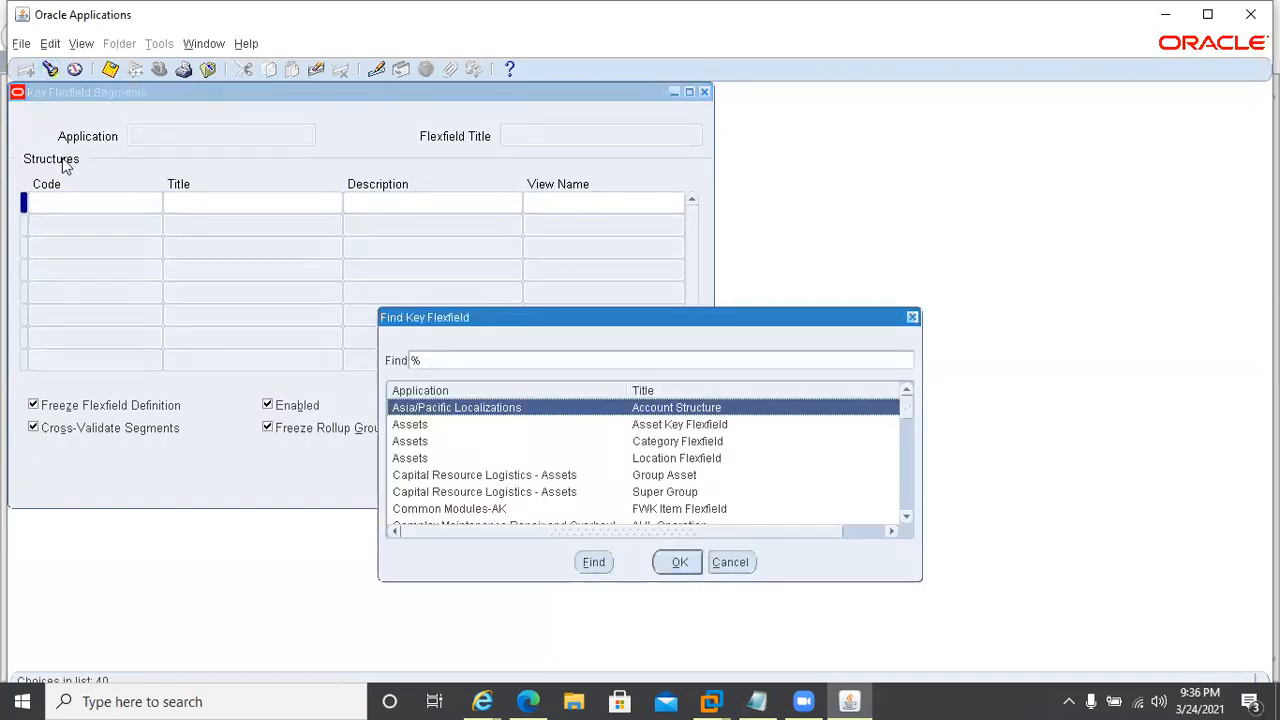
{"action": "type", "text": "human Resources"}
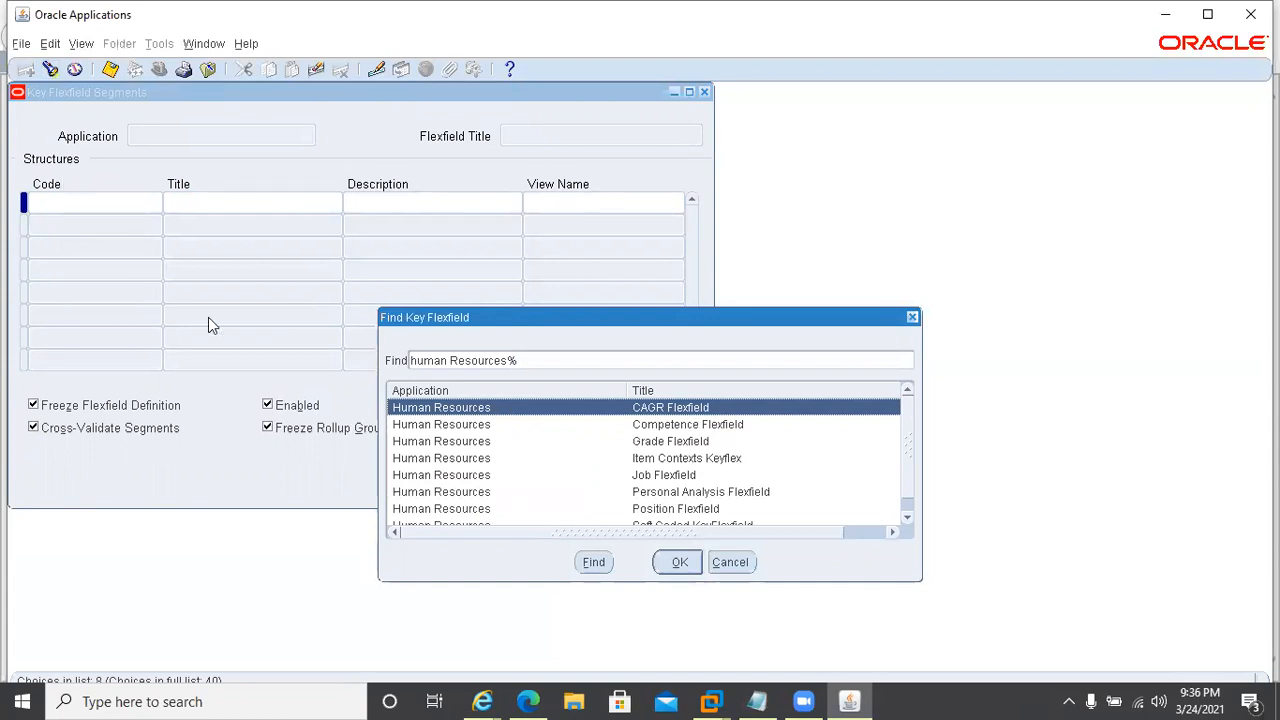
{"action": "double_click", "coordinate": [625, 426]}
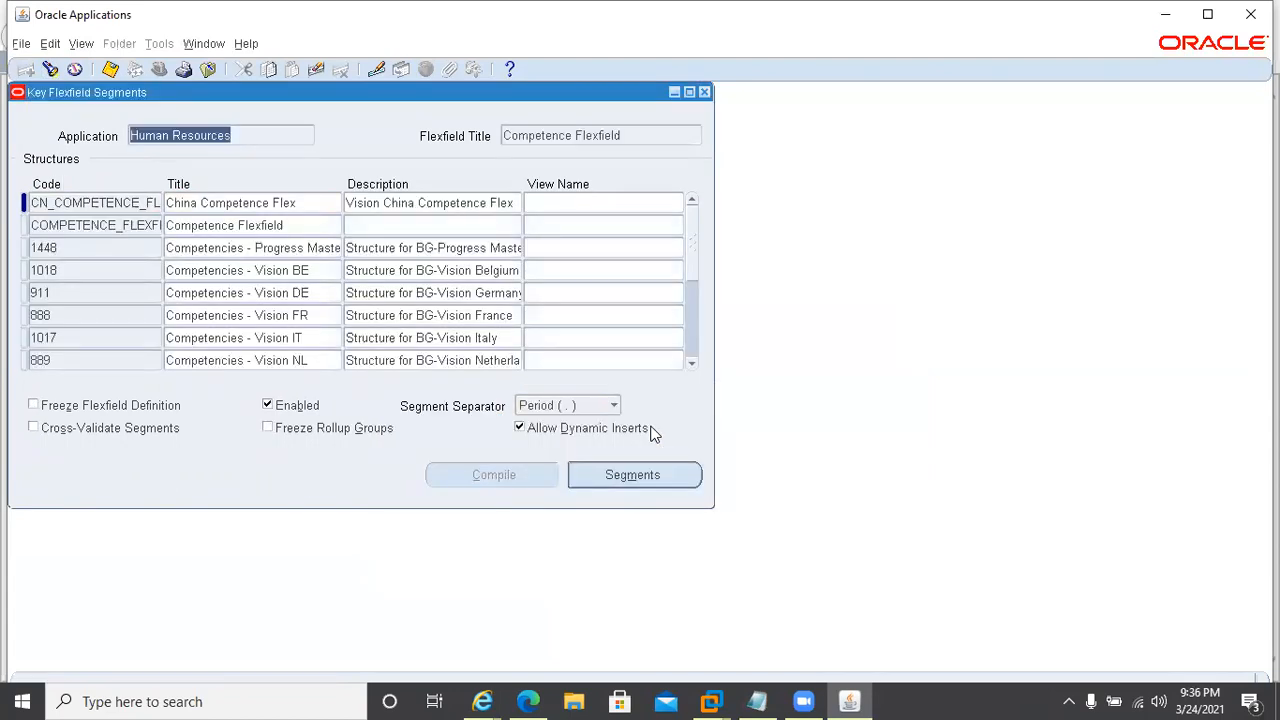
{"action": "left_click", "coordinate": [92, 221]}
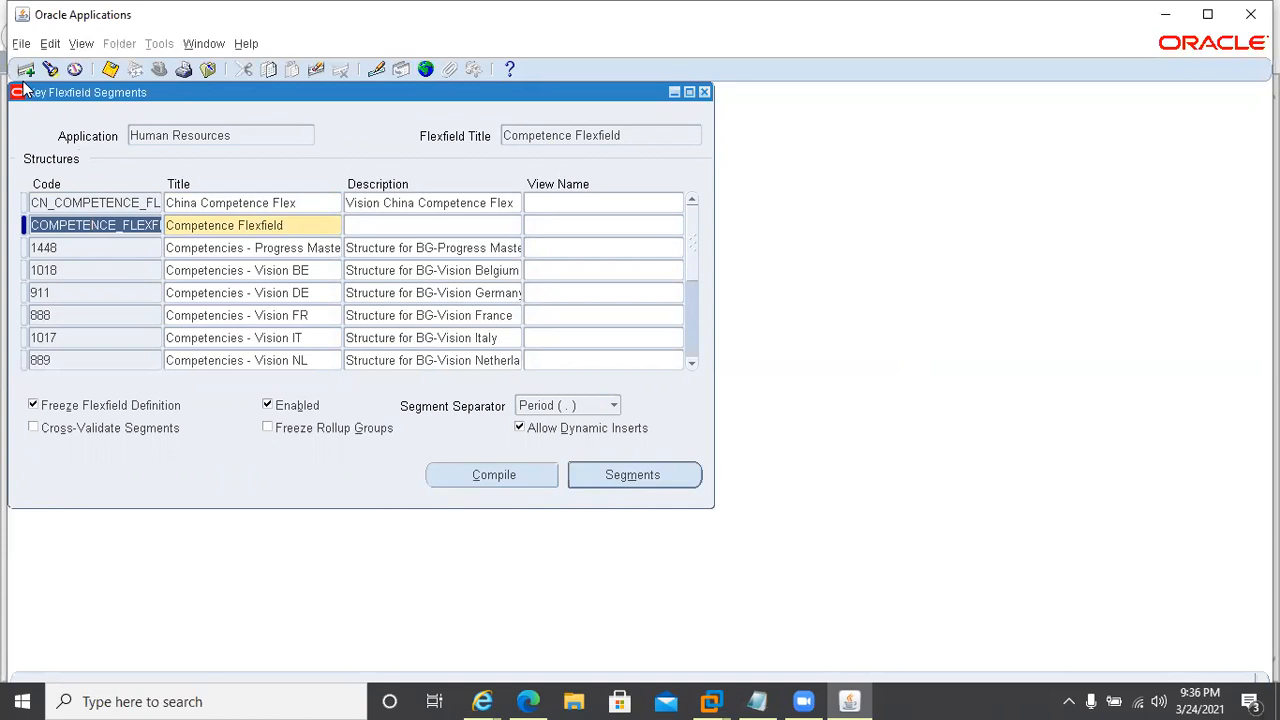
Step: Add a Competence Flexfield structure with code and title CCL_COMP_KFF and the description CCL Pharma Competency KFF
{"action": "left_click", "coordinate": [26, 69]}
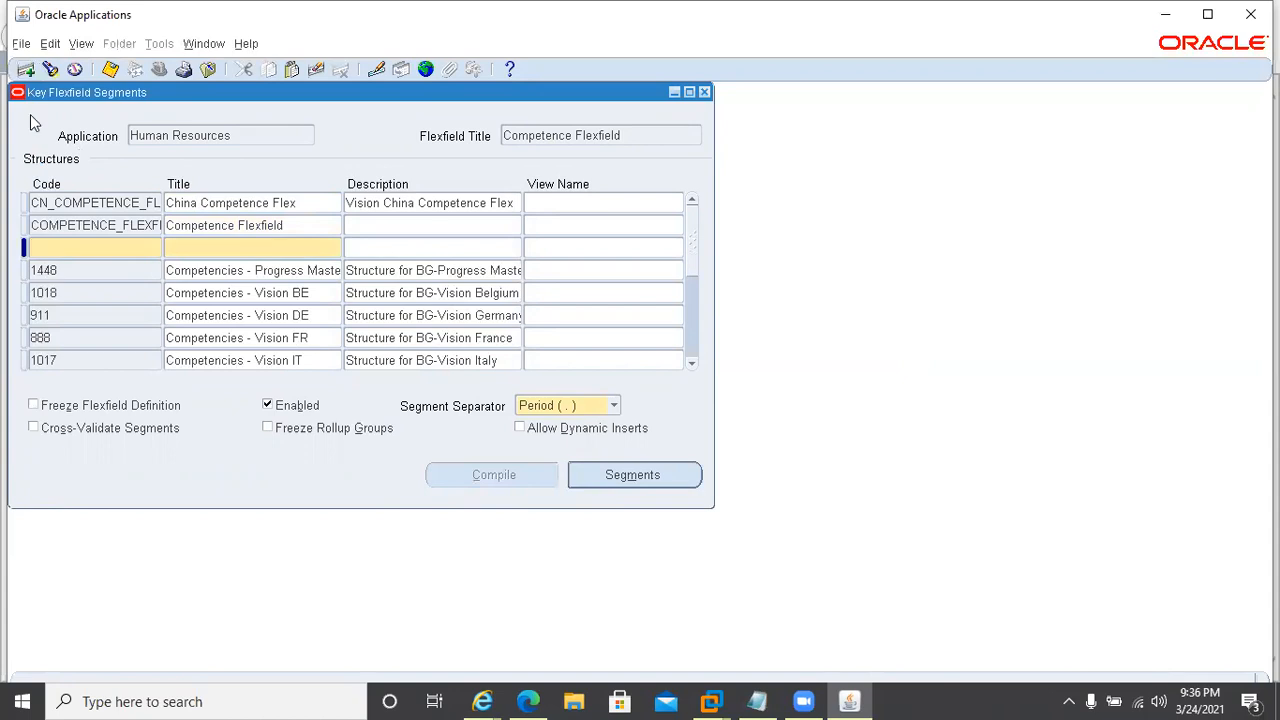
{"action": "type", "text": "CCL_COMP_KFF"}
{"action": "key", "text": "Tab"}
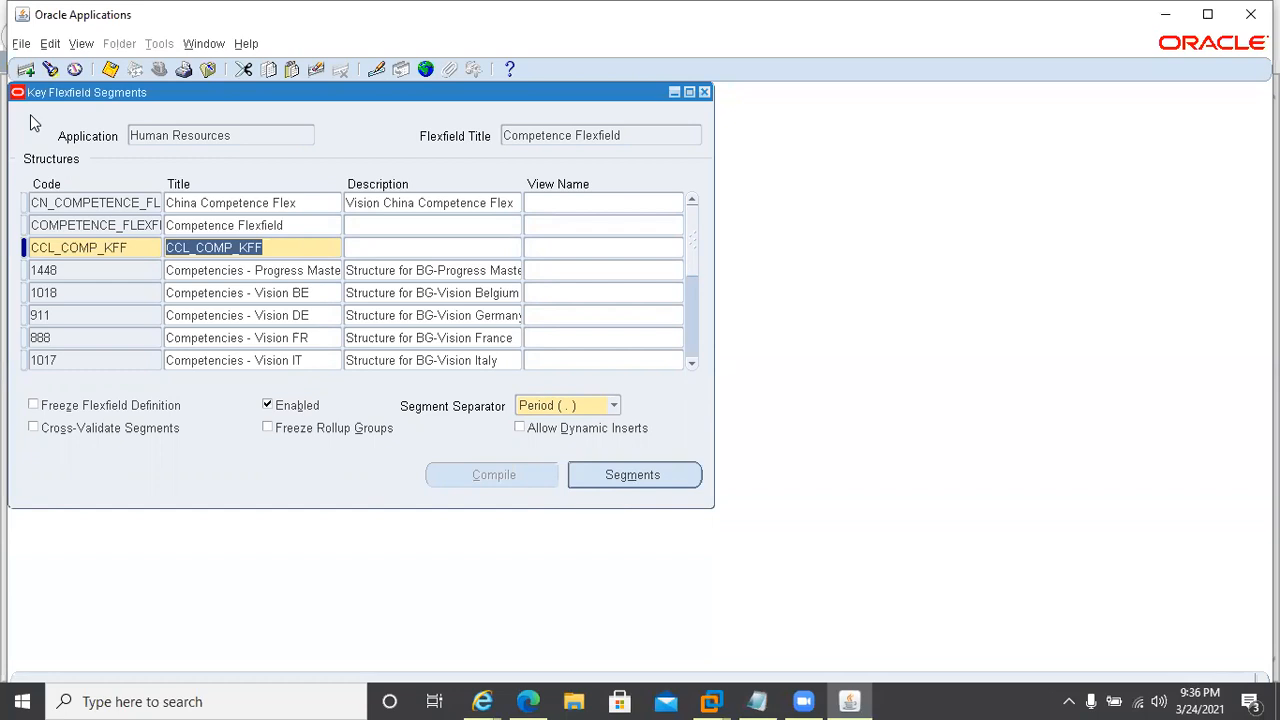
{"action": "key", "text": "Tab"}
{"action": "type", "text": "CCL"}
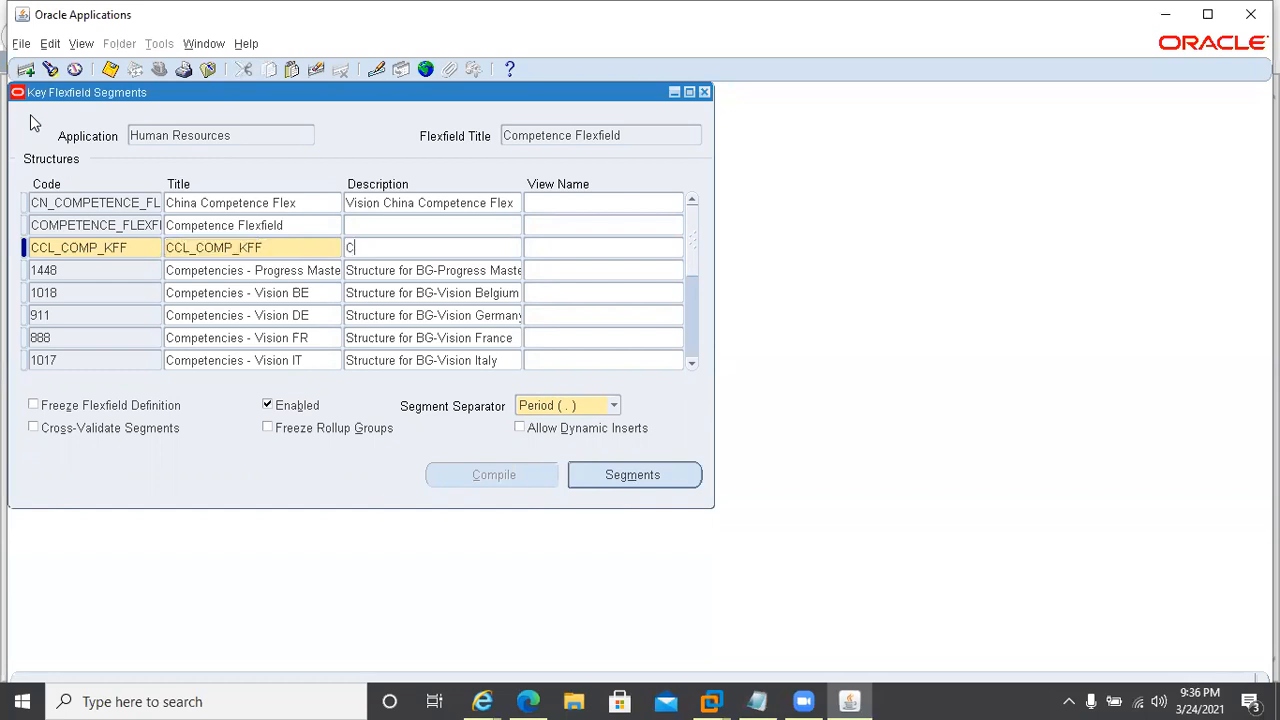
{"action": "type", "text": "rma Competncy"}
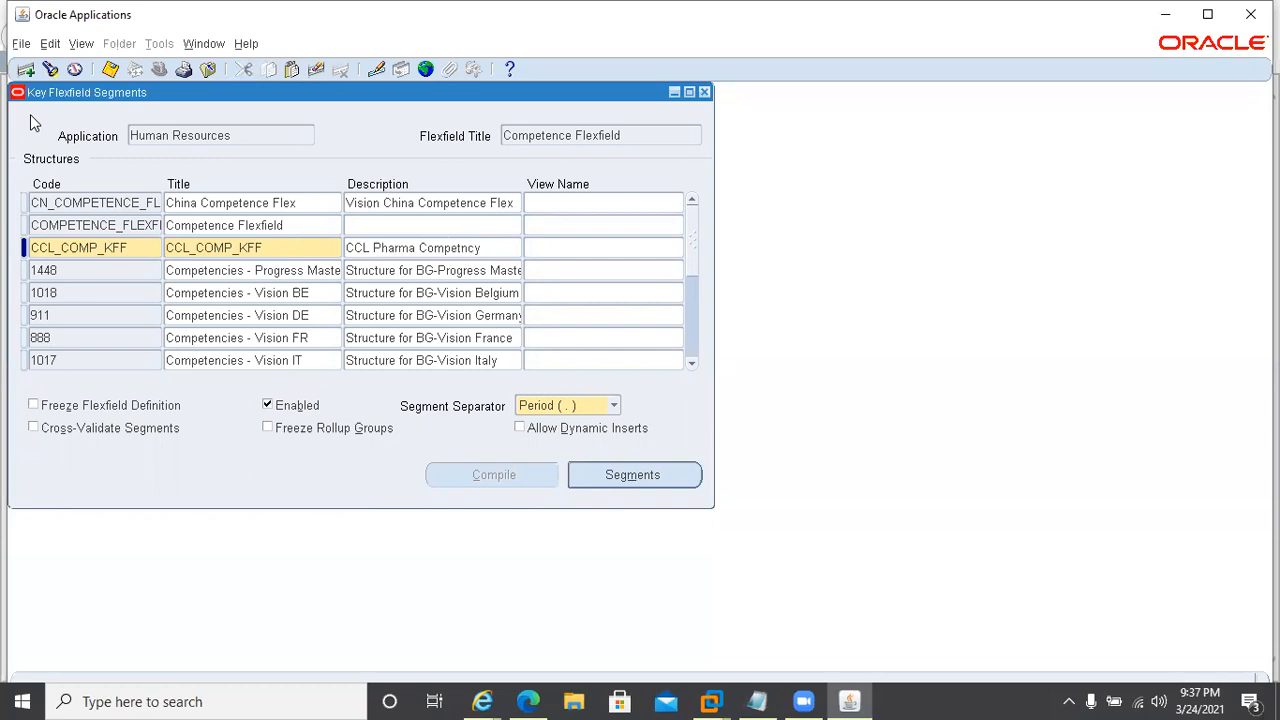
{"action": "key", "text": "BackSpace"}
{"action": "key", "text": "BackSpace"}
{"action": "key", "text": "BackSpace"}
{"action": "key", "text": "BackSpace"}
{"action": "type", "text": "tency KFF"}
Step: Open the segments of the CCL_COMP_KFF structure and add segment number 10 named COMPETENCY_NAME
{"action": "left_click", "coordinate": [630, 478]}
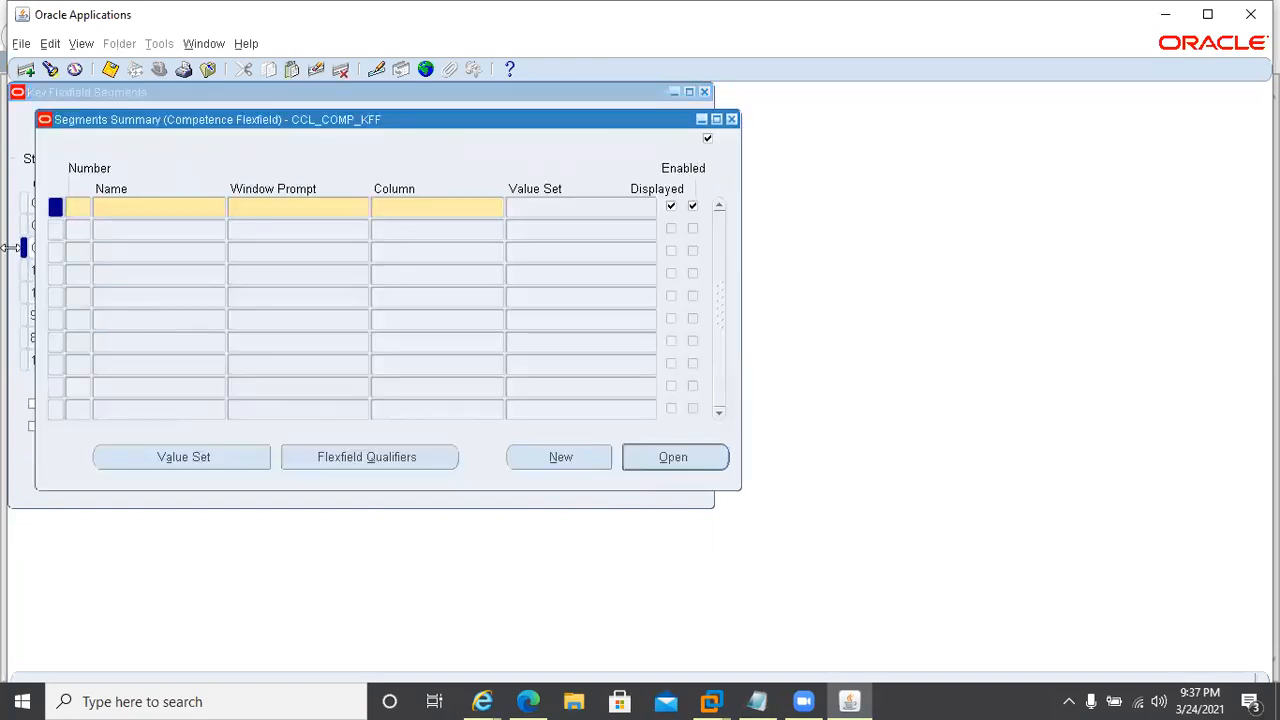
{"action": "type", "text": "1"}
{"action": "type", "text": "0"}
{"action": "type", "text": "COMPE"}
{"action": "type", "text": "TENCY"}
{"action": "type", "text": "_"}
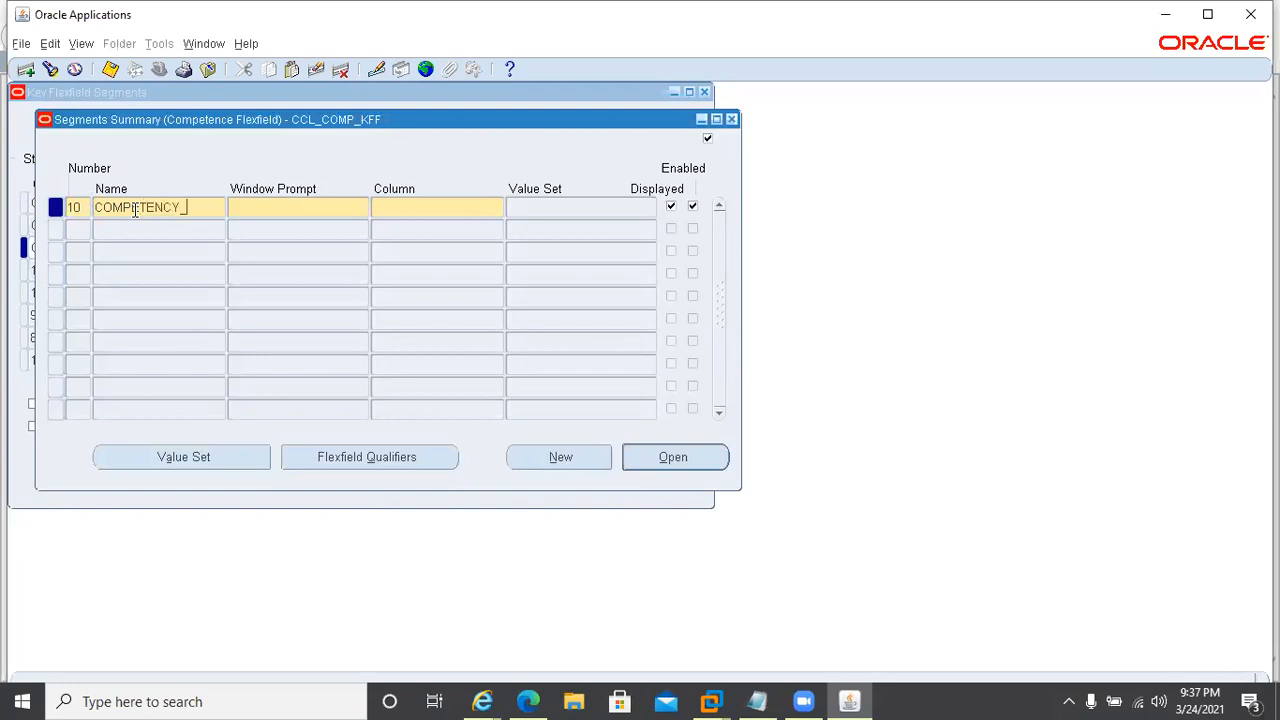
{"action": "type", "text": "NAME"}
{"action": "key", "text": "Tab"}
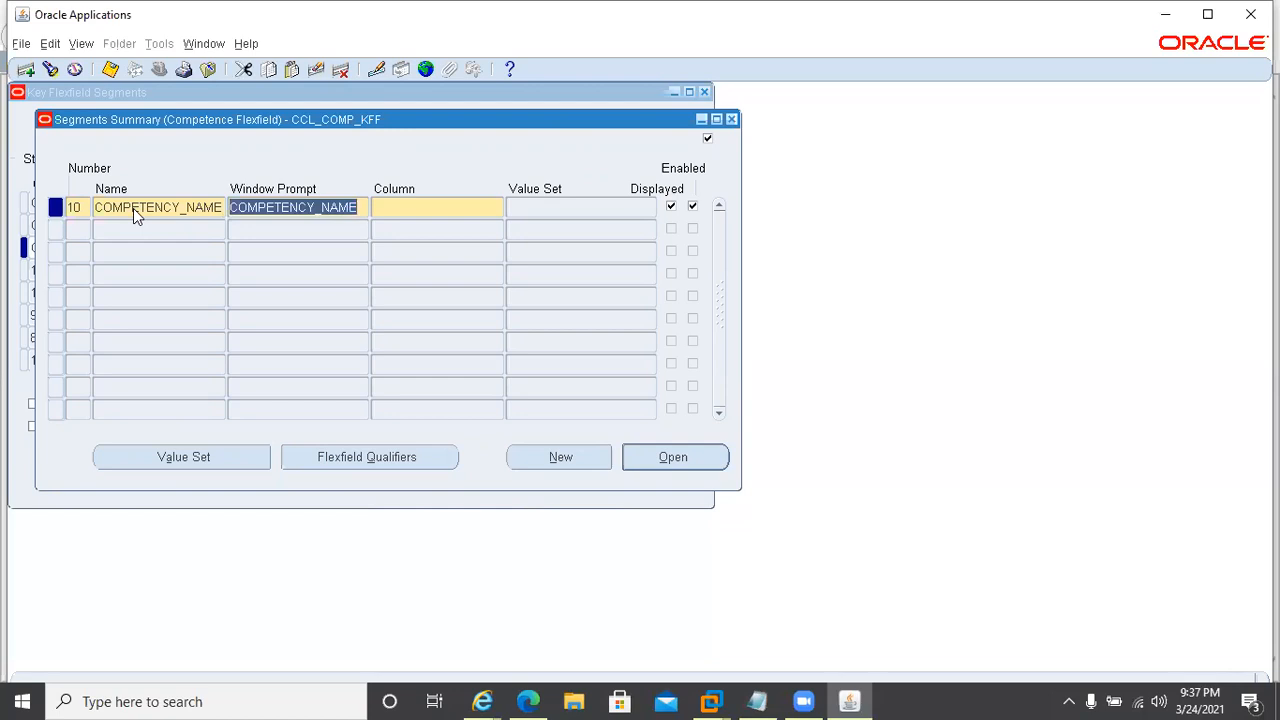
Step: Give the COMPETENCY_NAME segment the window prompt Competency Name and assign it to column SEGMENT1
{"action": "type", "text": "Compenten"}
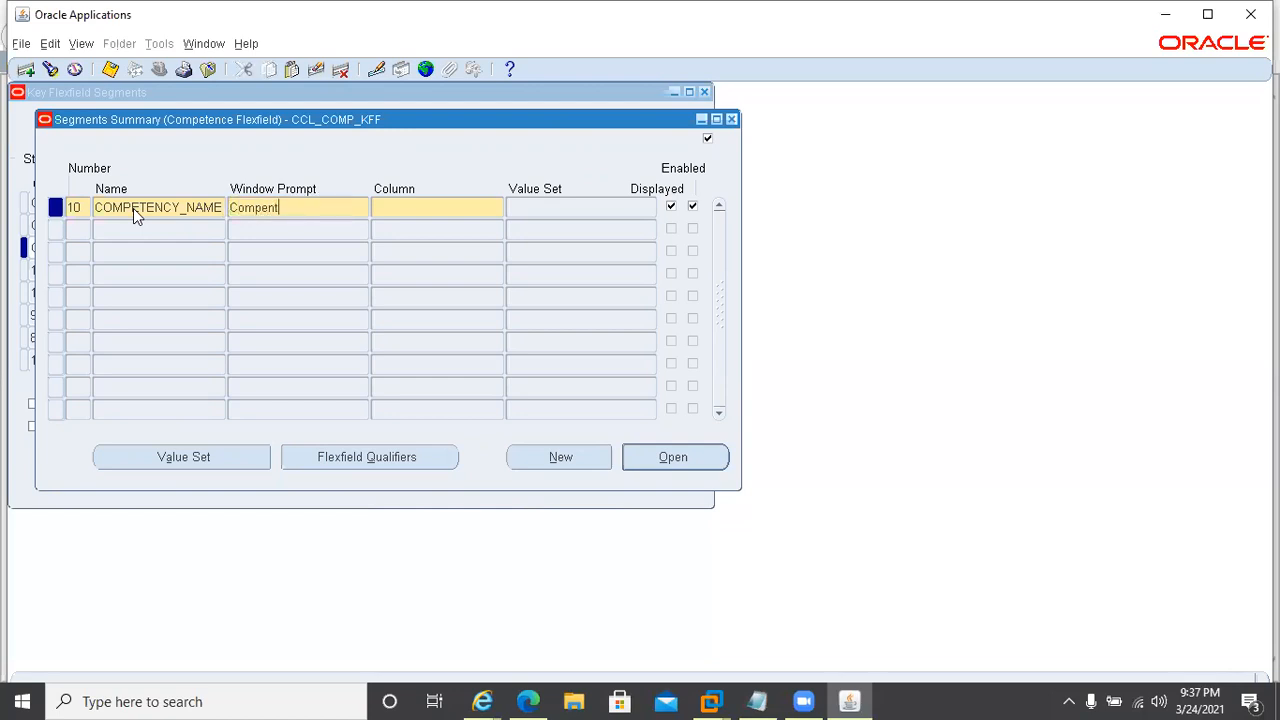
{"action": "key", "text": "BackSpace"}
{"action": "key", "text": "BackSpace"}
{"action": "key", "text": "BackSpace"}
{"action": "key", "text": "BackSpace"}
{"action": "type", "text": "tency Name"}
{"action": "key", "text": "Tab"}
{"action": "type", "text": "segment1"}
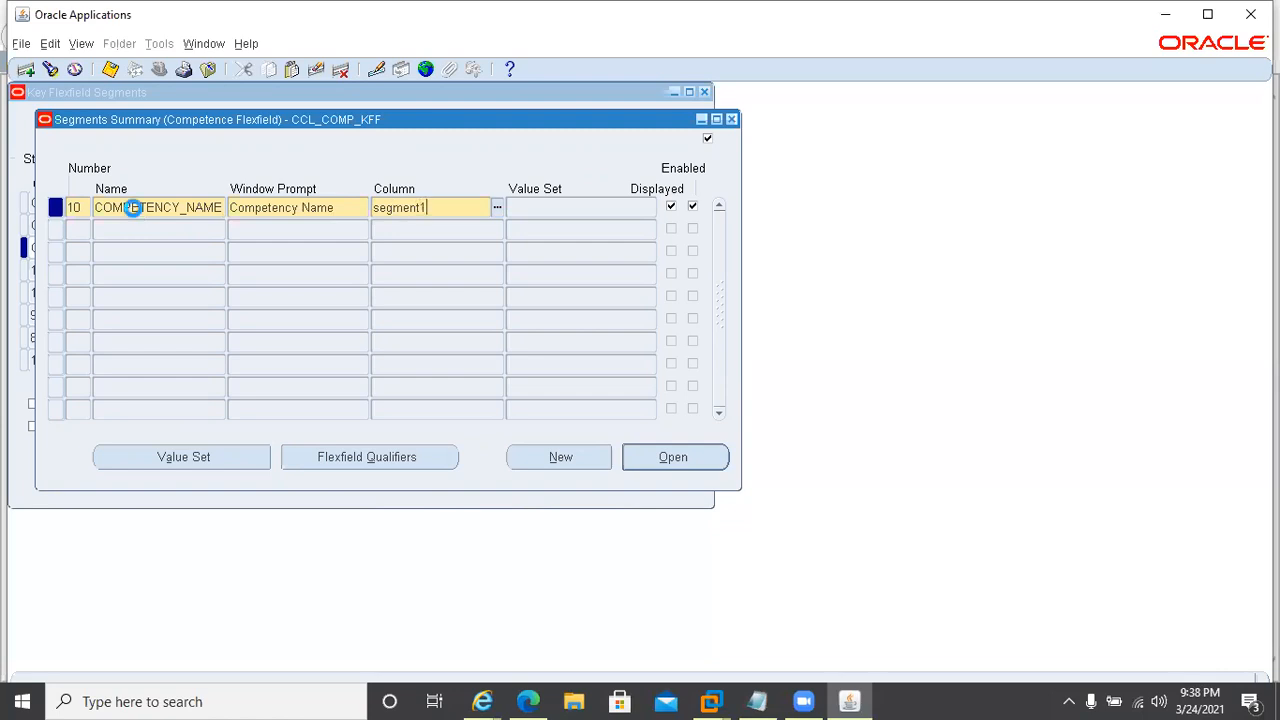
{"action": "key", "text": "Tab"}
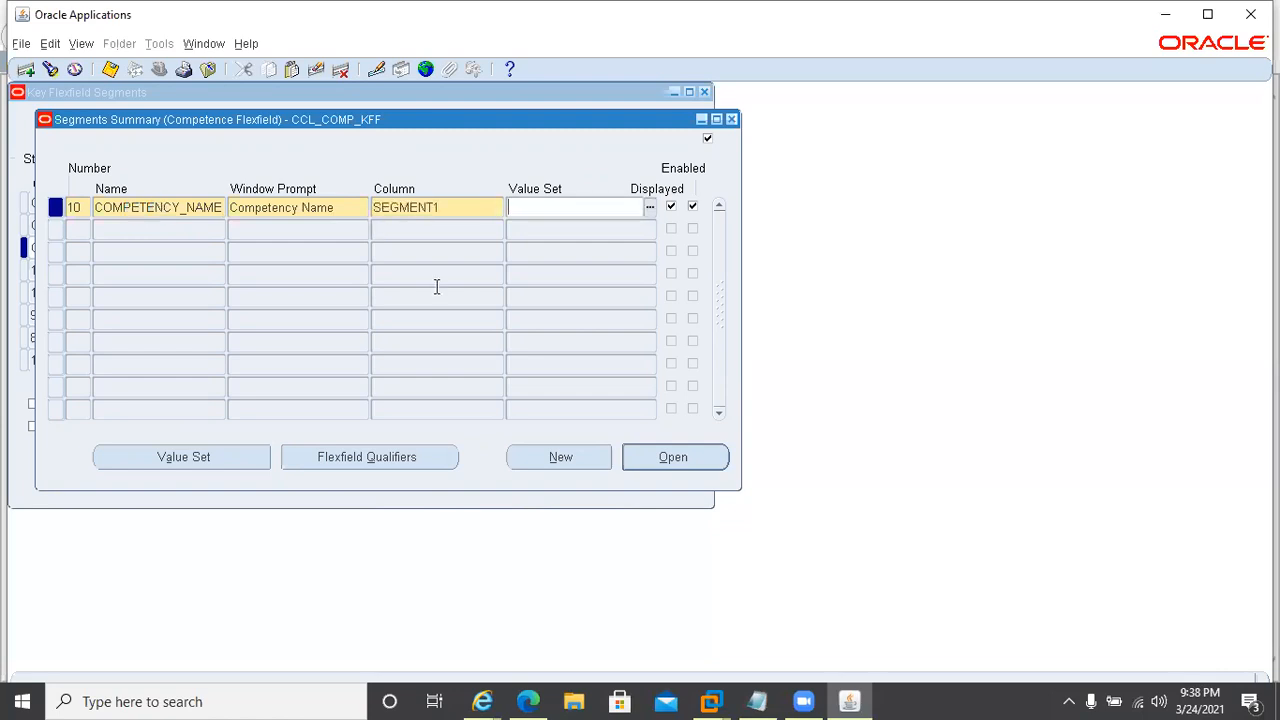
Step: Create and save the value set CCL_COMP_VS with description CCL Pharma Competency Value Set and maximum size 150
{"action": "left_click", "coordinate": [206, 458]}
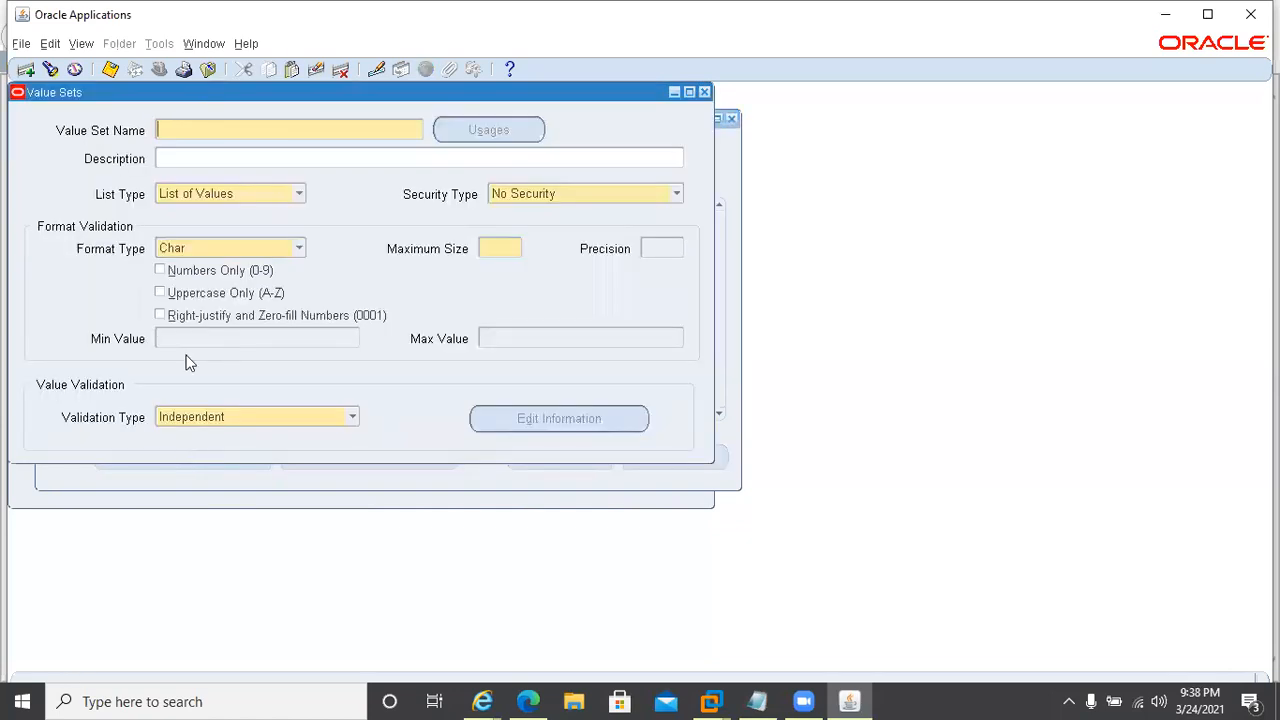
{"action": "type", "text": "CCL_COMPT"}
{"action": "key", "text": "BackSpace"}
{"action": "type", "text": "_VS"}
{"action": "key", "text": "Tab"}
{"action": "type", "text": "CCL Pharma Com"}
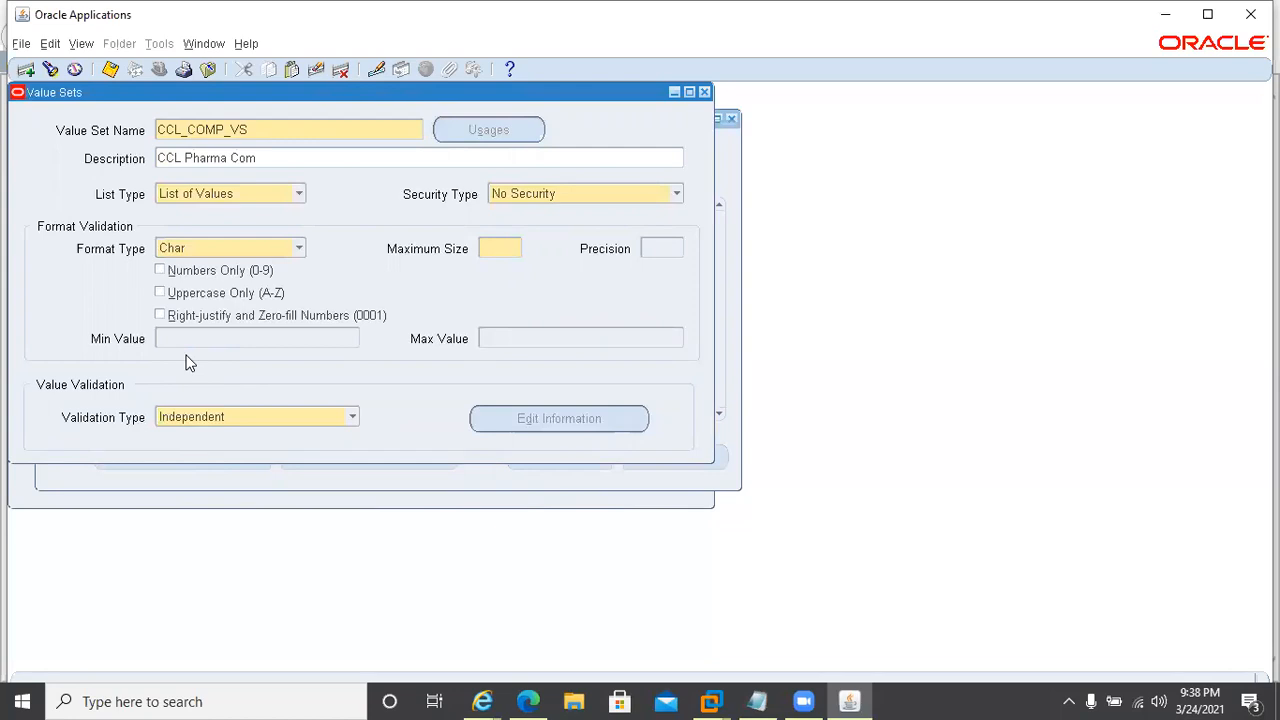
{"action": "type", "text": "petency Value Set"}
{"action": "left_click", "coordinate": [512, 249]}
{"action": "type", "text": "150"}
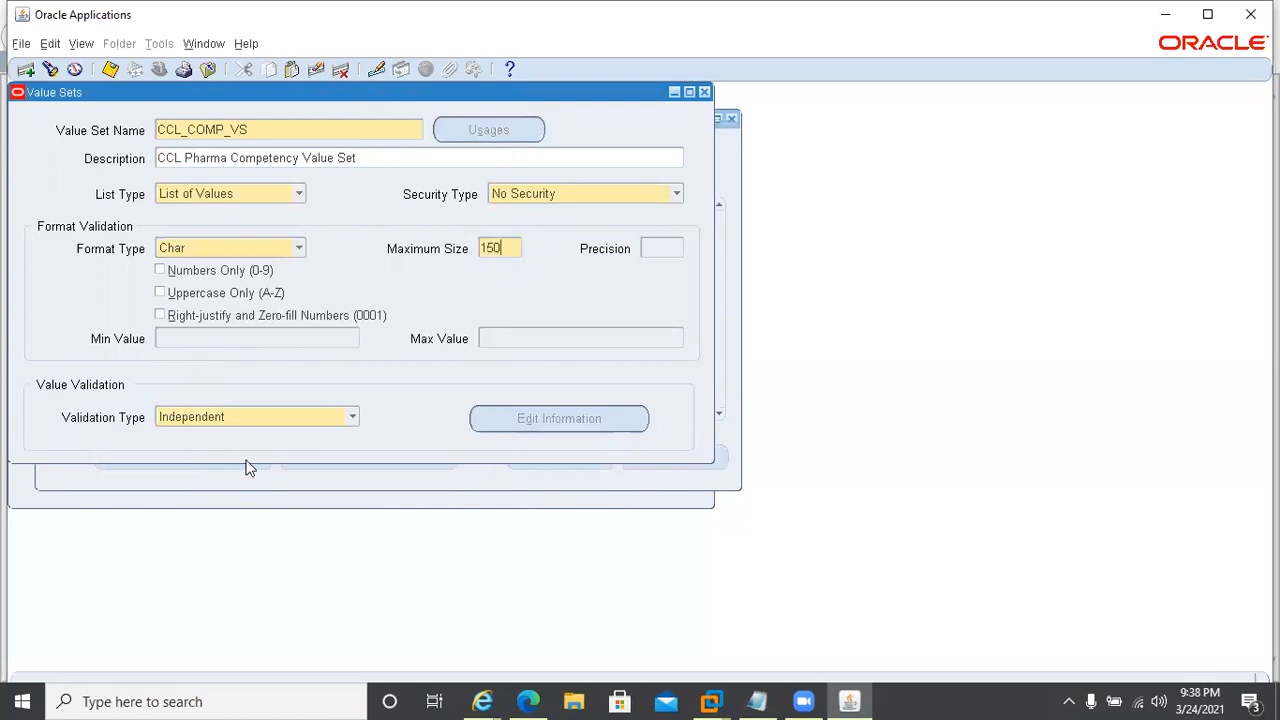
{"action": "key", "text": "ctrl+s"}
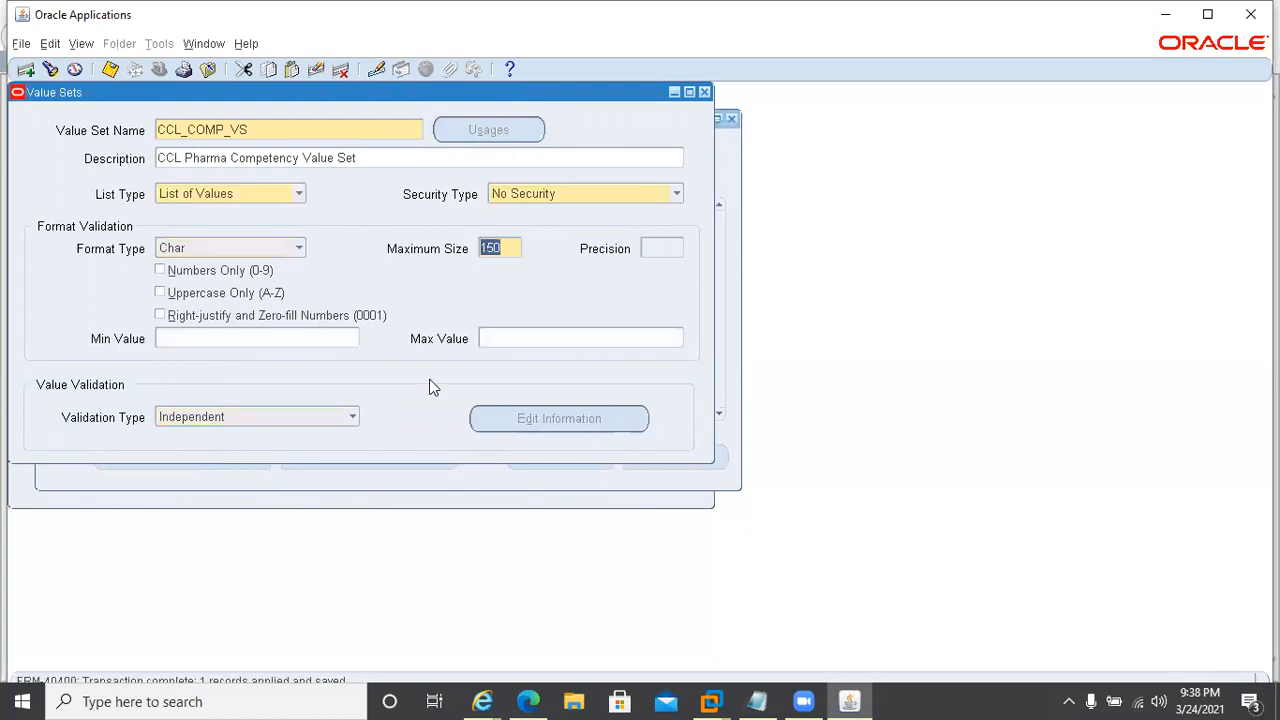
{"action": "left_click", "coordinate": [704, 93]}
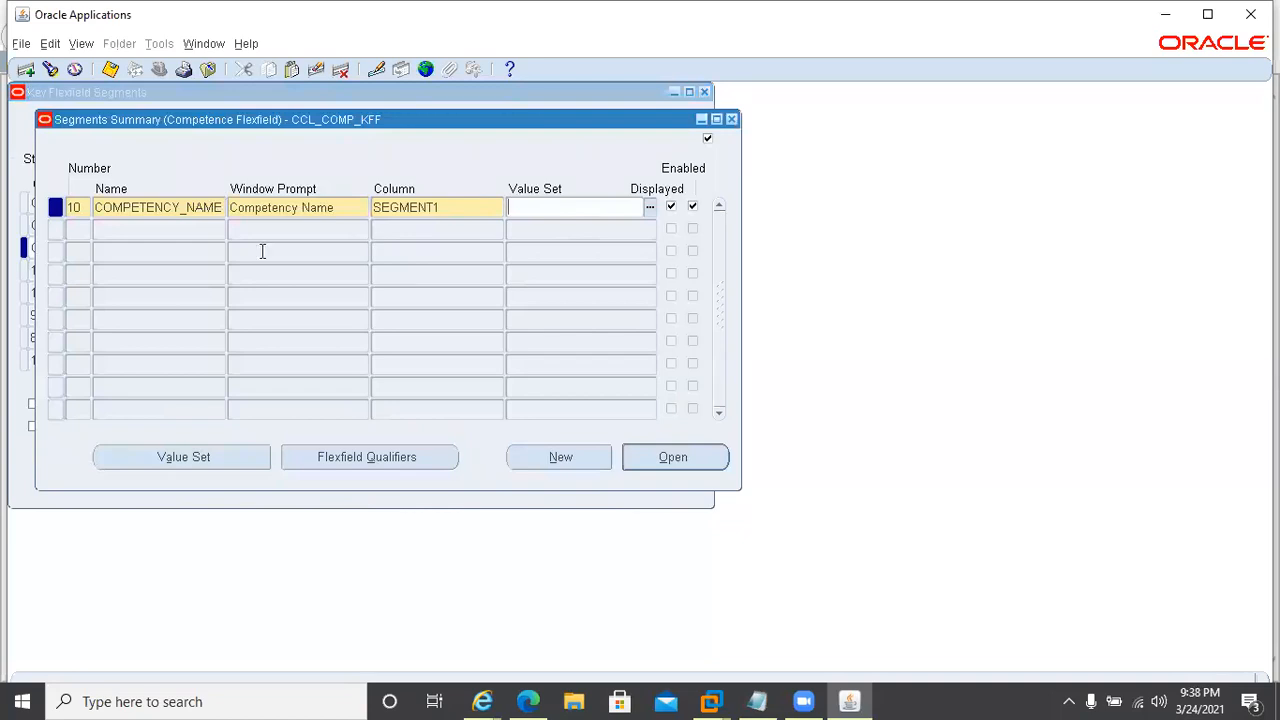
Step: Make the COMPETENCY_NAME segment not required in its segment details
{"action": "left_click", "coordinate": [673, 457]}
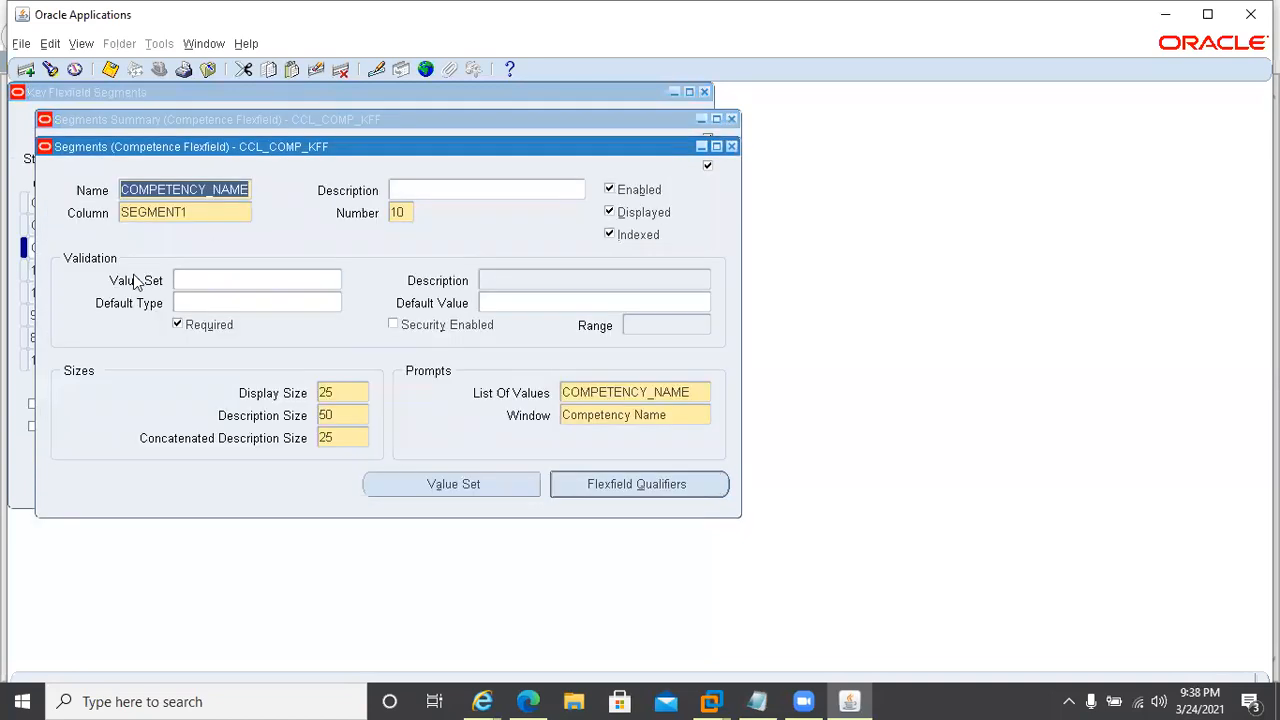
{"action": "left_click", "coordinate": [177, 325]}
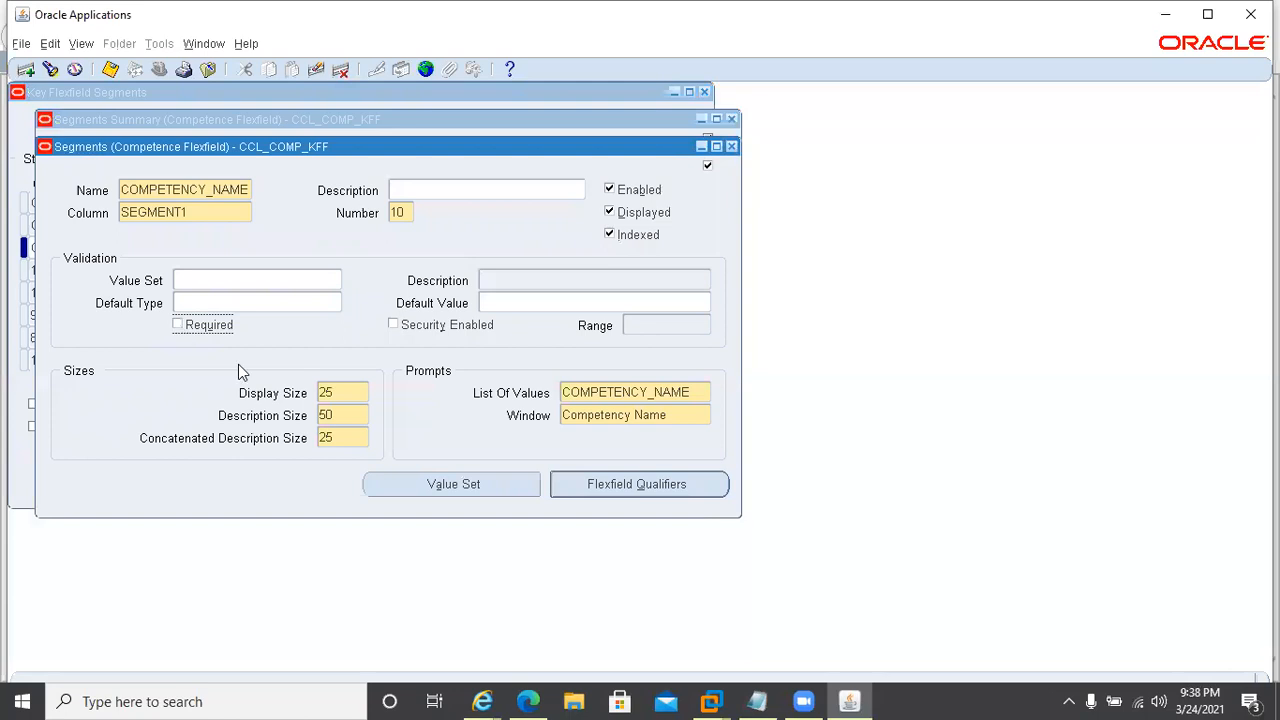
{"action": "left_click", "coordinate": [731, 147]}
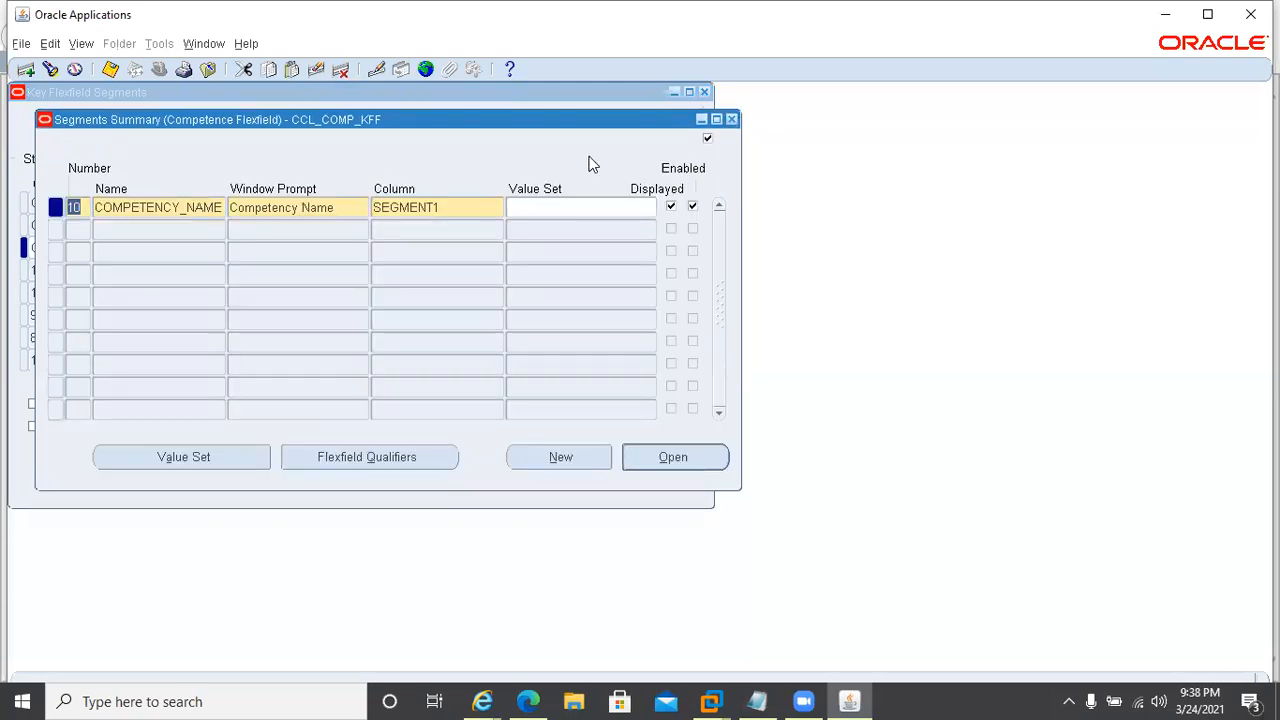
Step: Assign the value set CCL_COMP_VS to the COMPETENCY_NAME segment, save it, and return to the structures
{"action": "left_click", "coordinate": [586, 206]}
{"action": "type", "text": "CCL"}
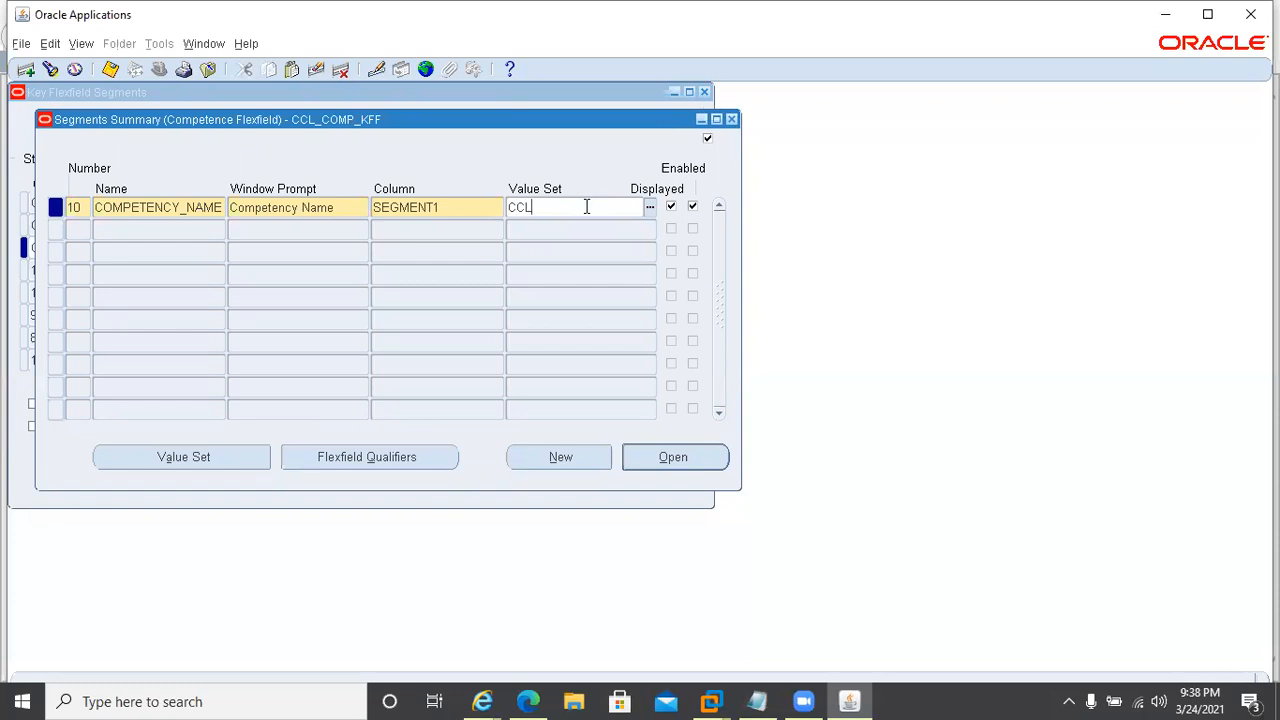
{"action": "type", "text": "%"}
{"action": "key", "text": "Tab"}
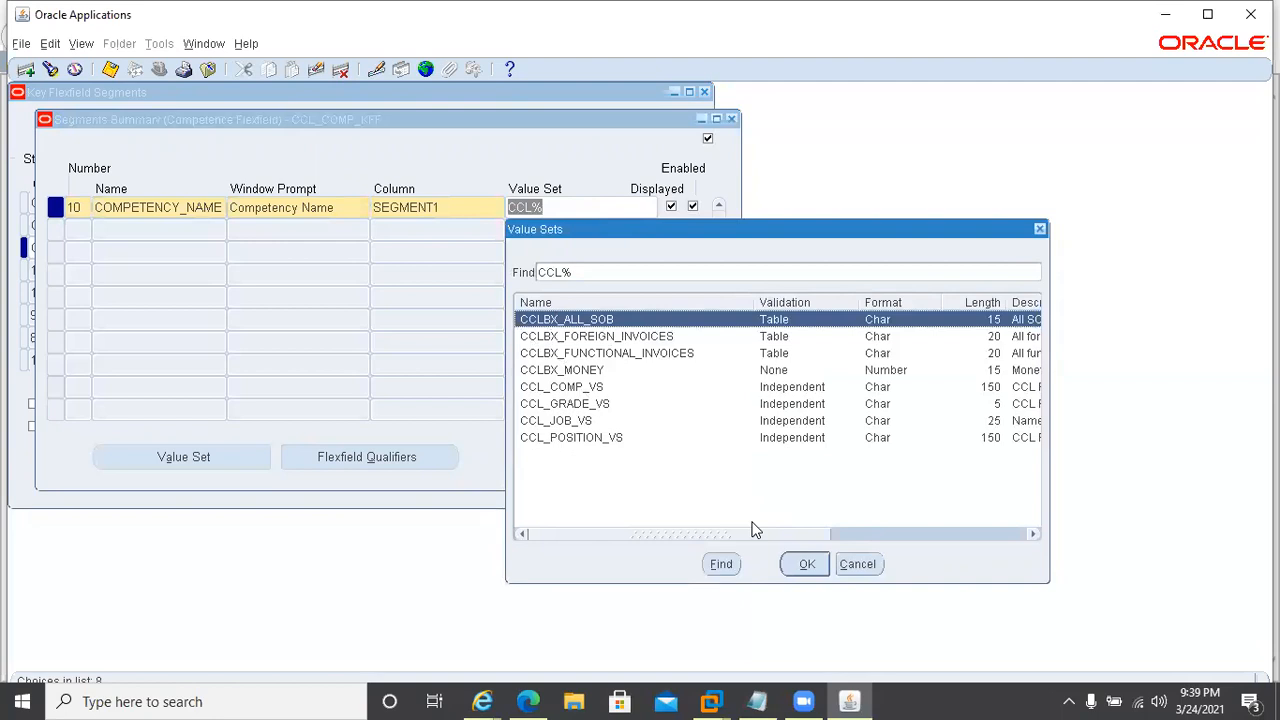
{"action": "left_click", "coordinate": [858, 565]}
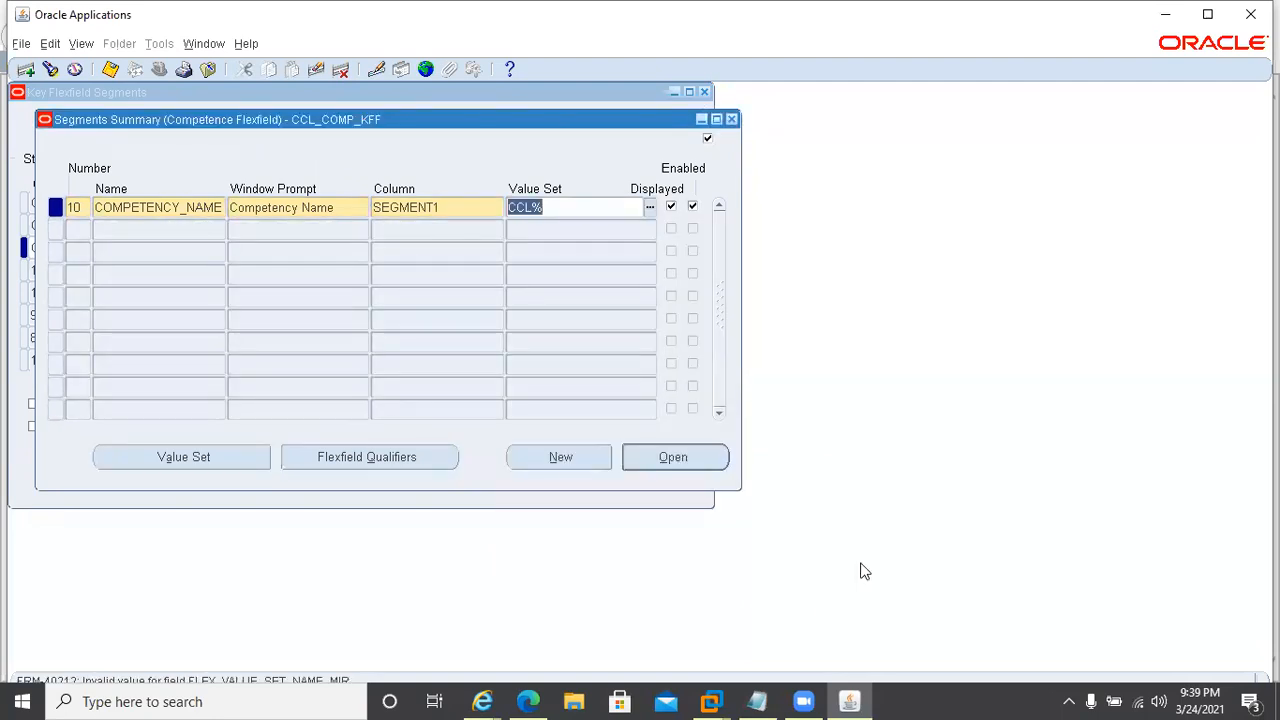
{"action": "key", "text": "Right"}
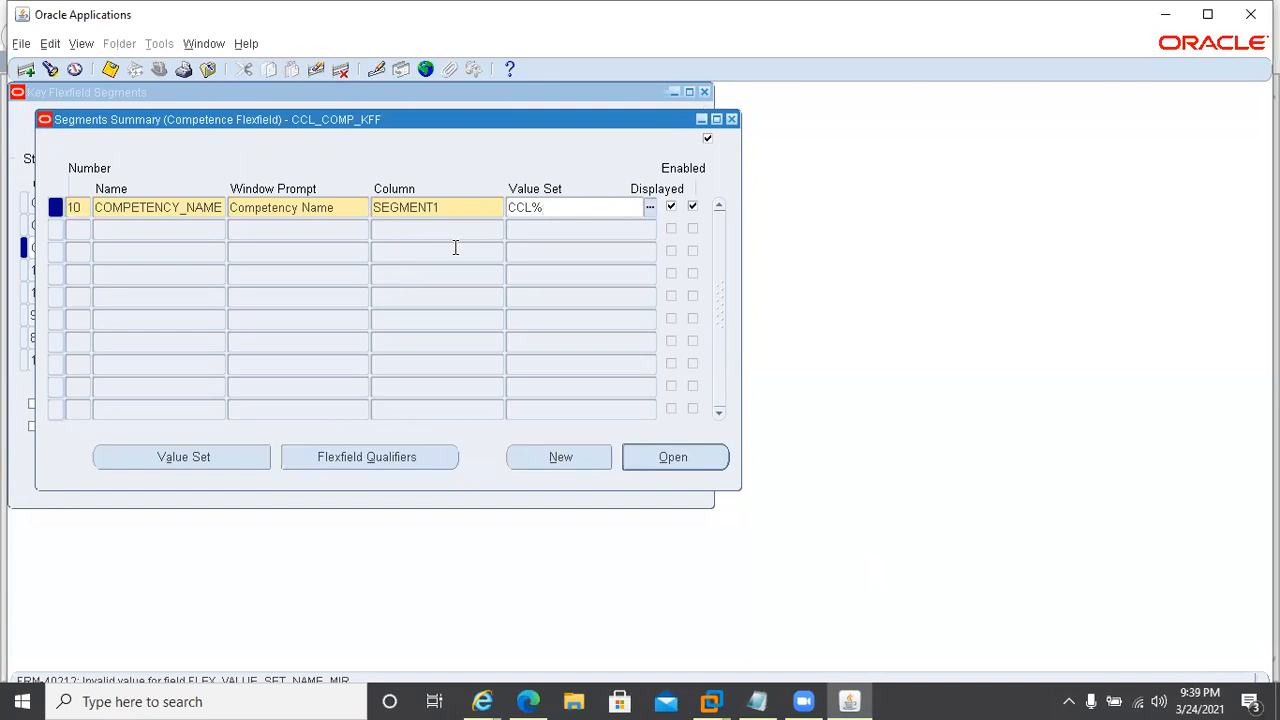
{"action": "type", "text": "CO"}
{"action": "key", "text": "Tab"}
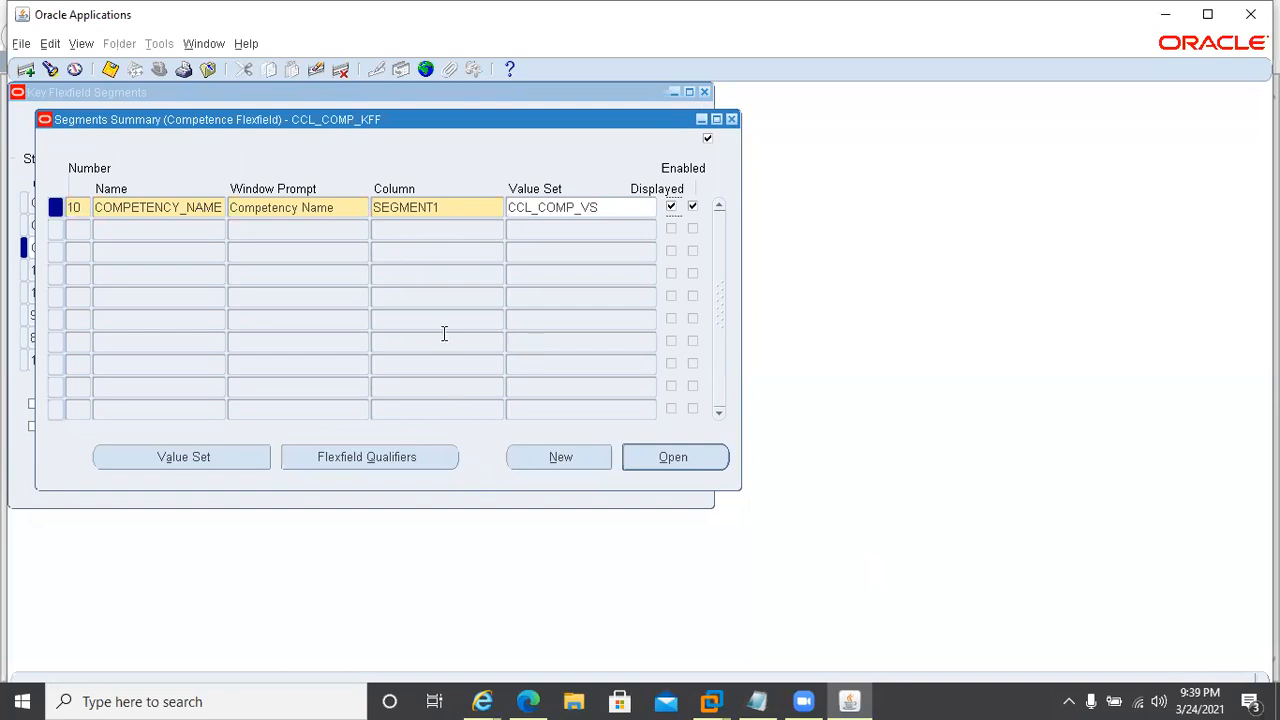
{"action": "key", "text": "ctrl+s"}
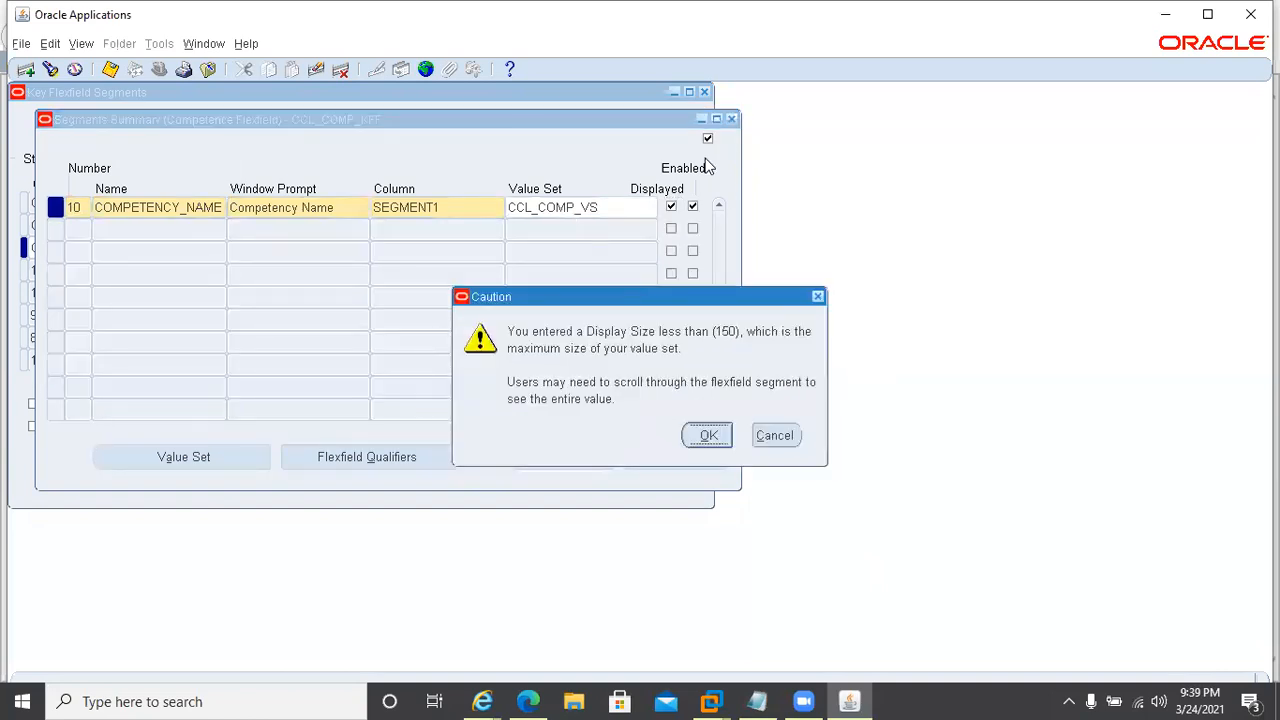
{"action": "left_click", "coordinate": [707, 437]}
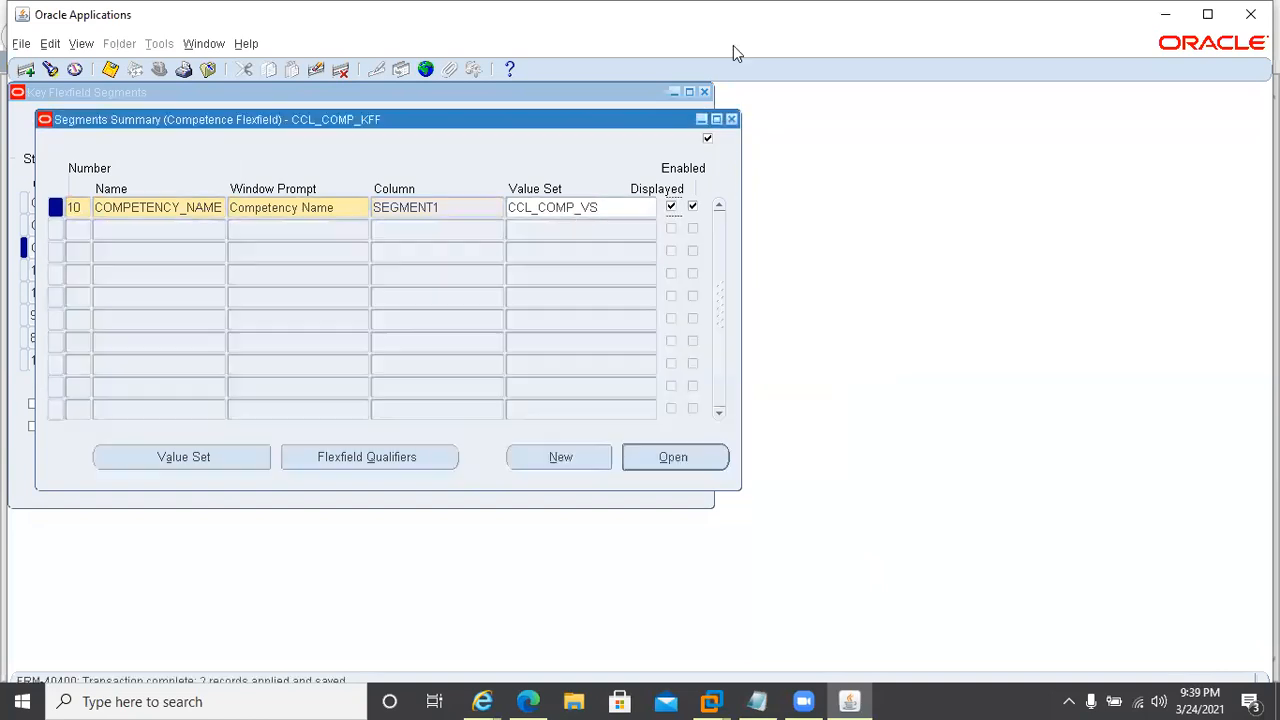
{"action": "left_click", "coordinate": [731, 120]}
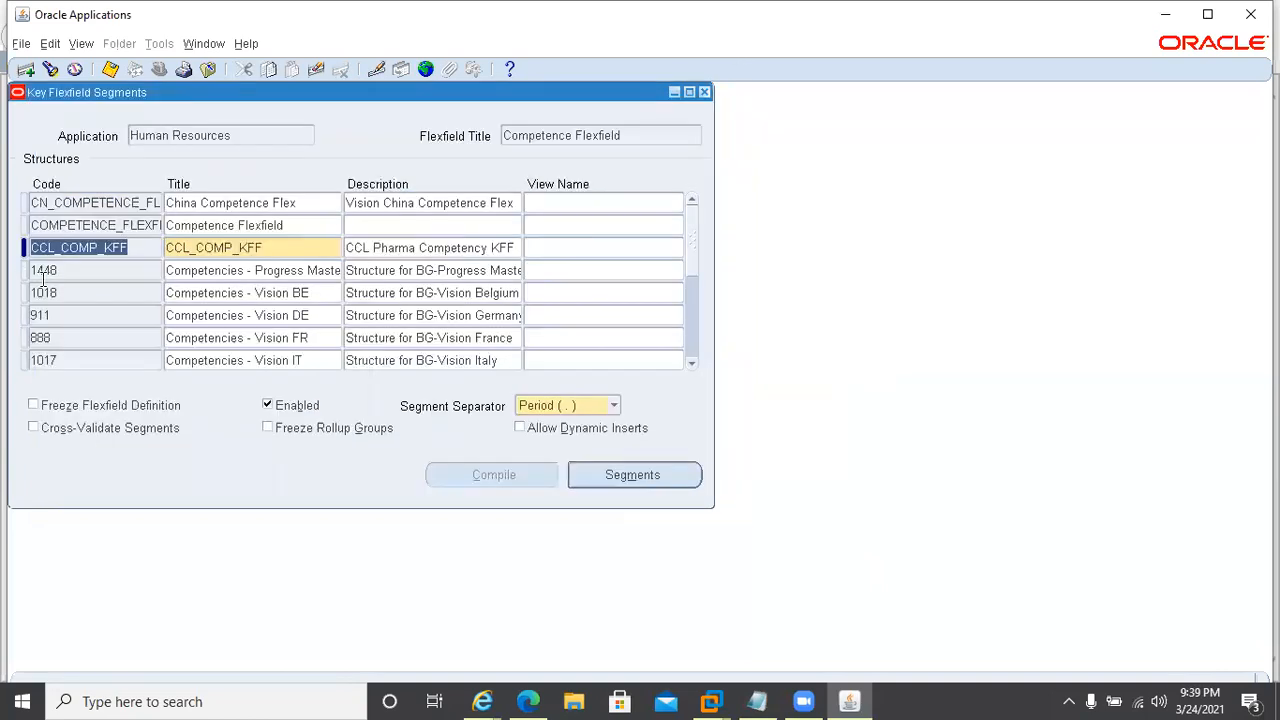
Step: Freeze the CCL_COMP_KFF definition, allow dynamic inserts, and try to compile the flexfield
{"action": "left_click", "coordinate": [42, 406]}
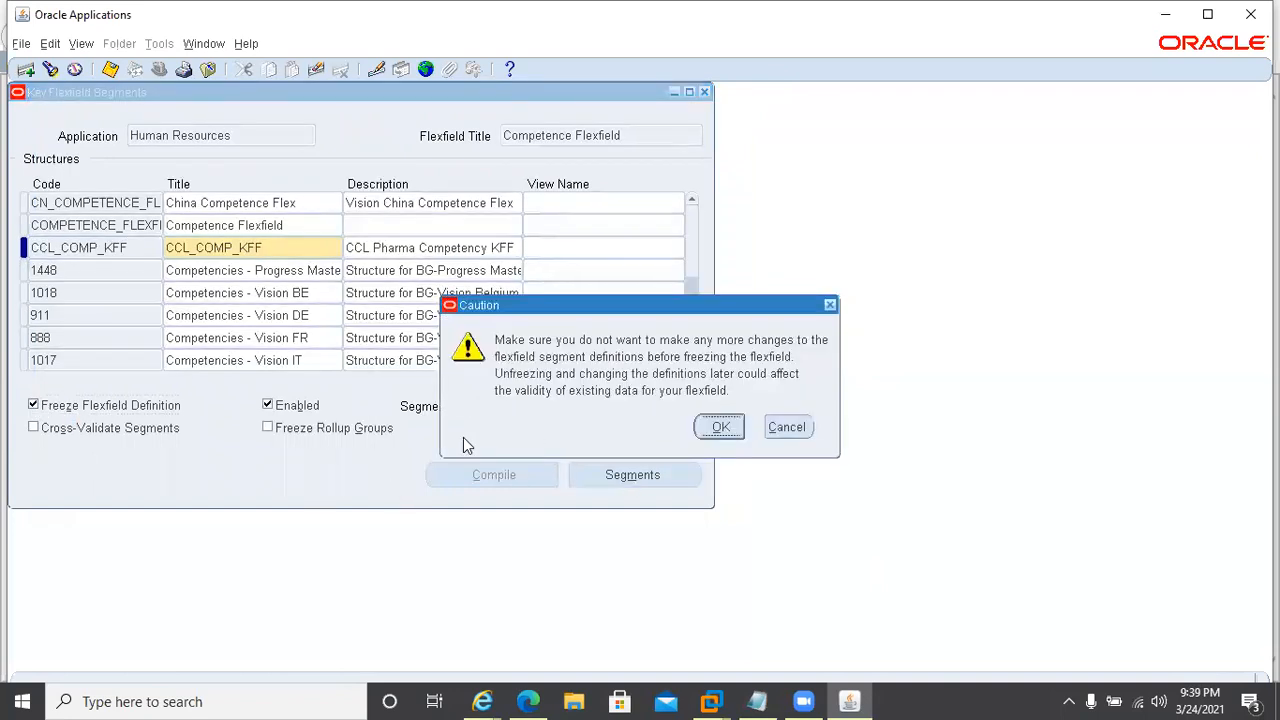
{"action": "key", "text": "Return"}
{"action": "left_click", "coordinate": [519, 429]}
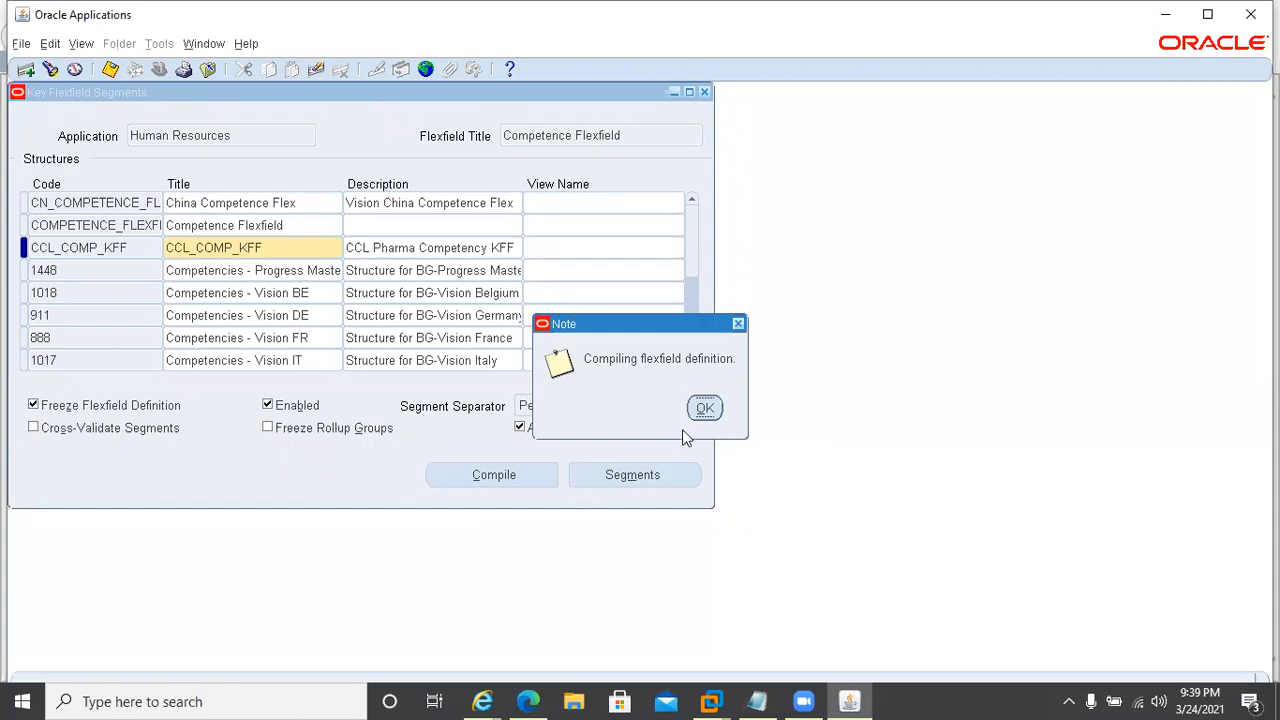
{"action": "left_click", "coordinate": [705, 407]}
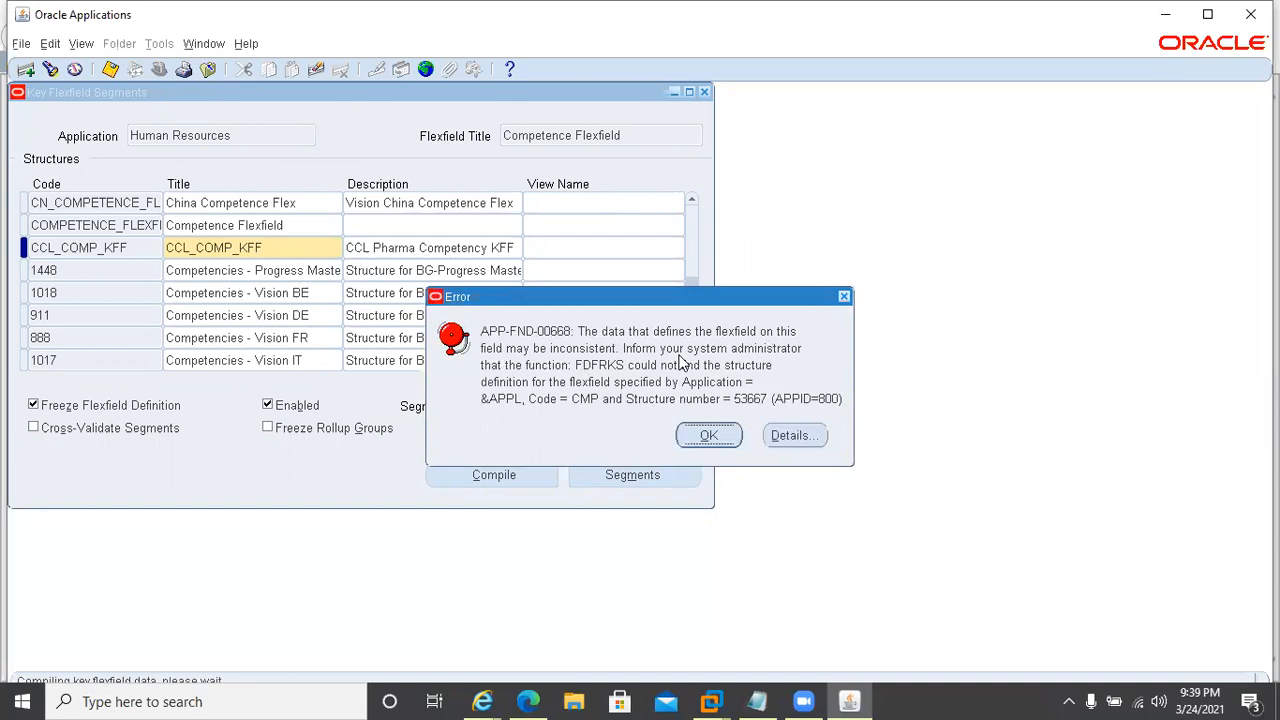
{"action": "left_click", "coordinate": [709, 437]}
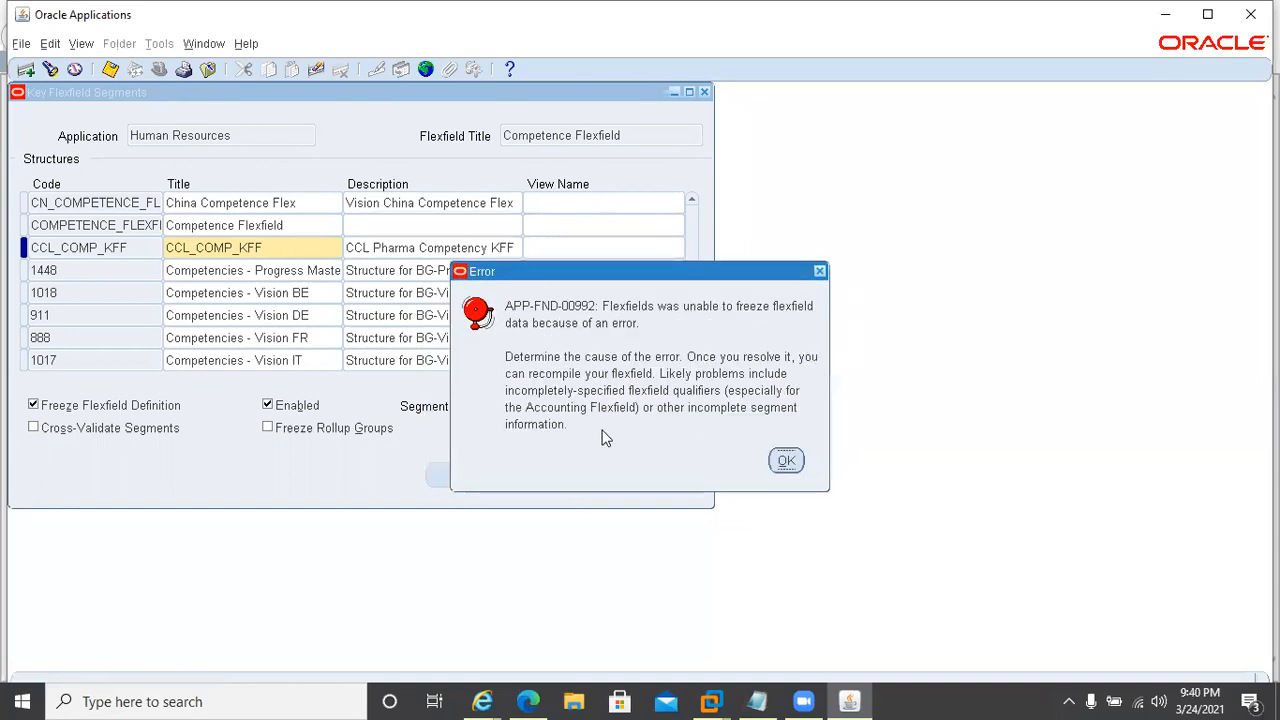
{"action": "left_click", "coordinate": [785, 463]}
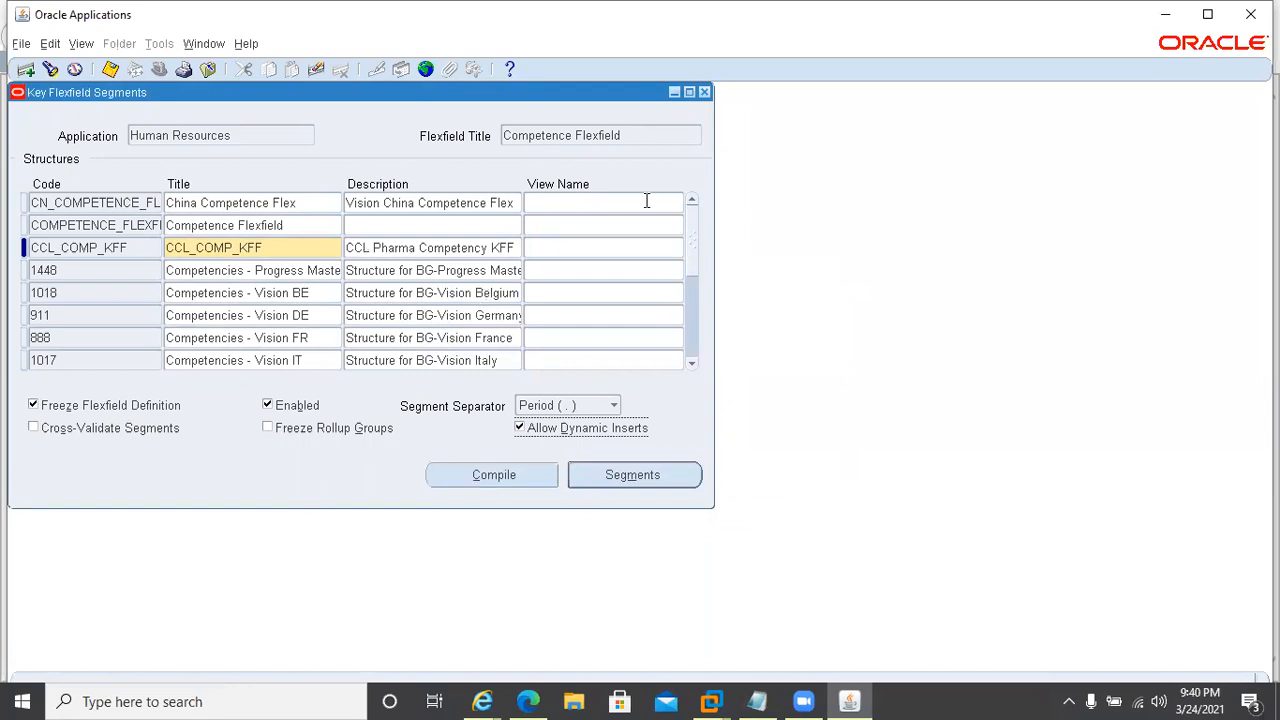
Step: Close the structures without saving again and reopen the Human Resources Competence Flexfield
{"action": "left_click", "coordinate": [705, 93]}
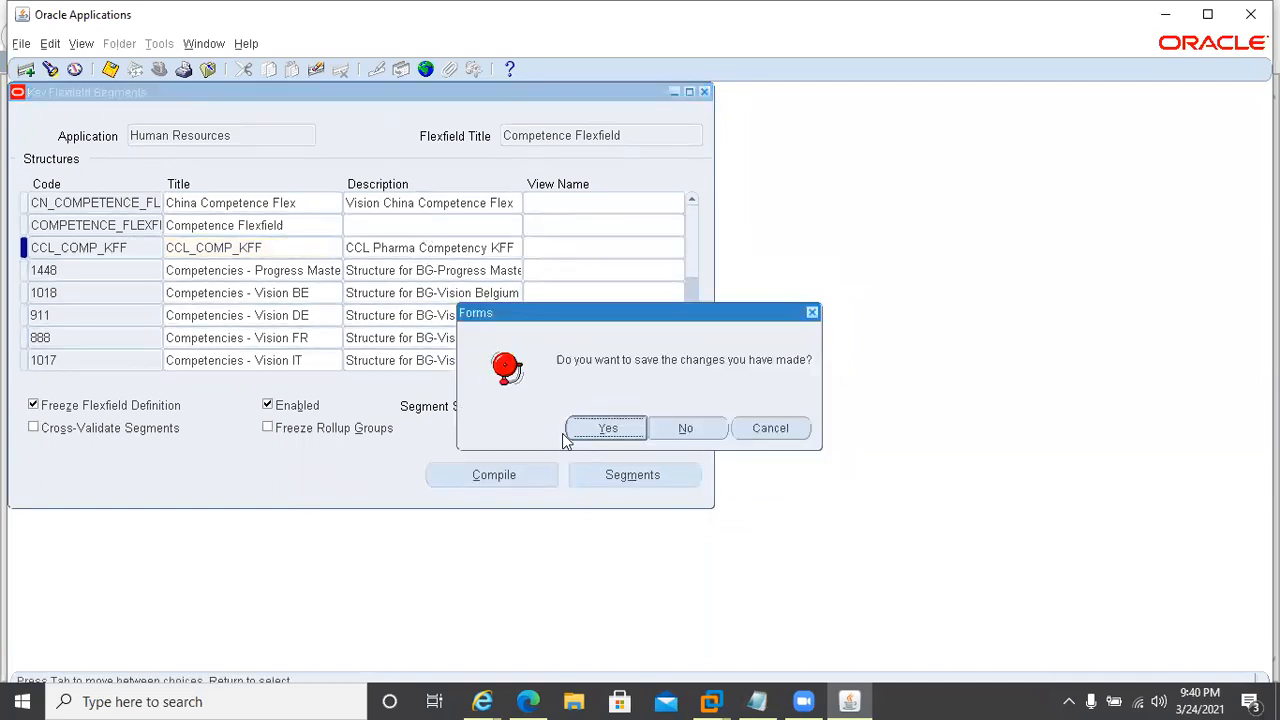
{"action": "left_click", "coordinate": [696, 427]}
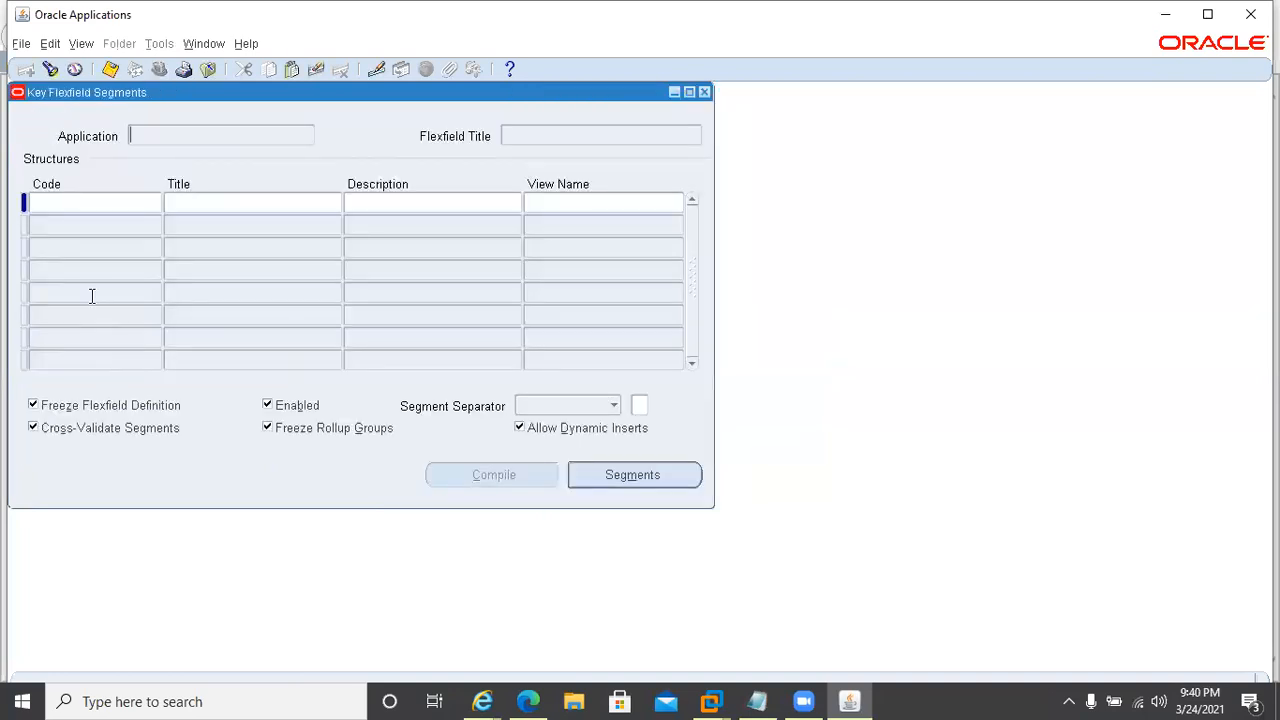
{"action": "left_click", "coordinate": [49, 70]}
{"action": "type", "text": "human Resources%"}
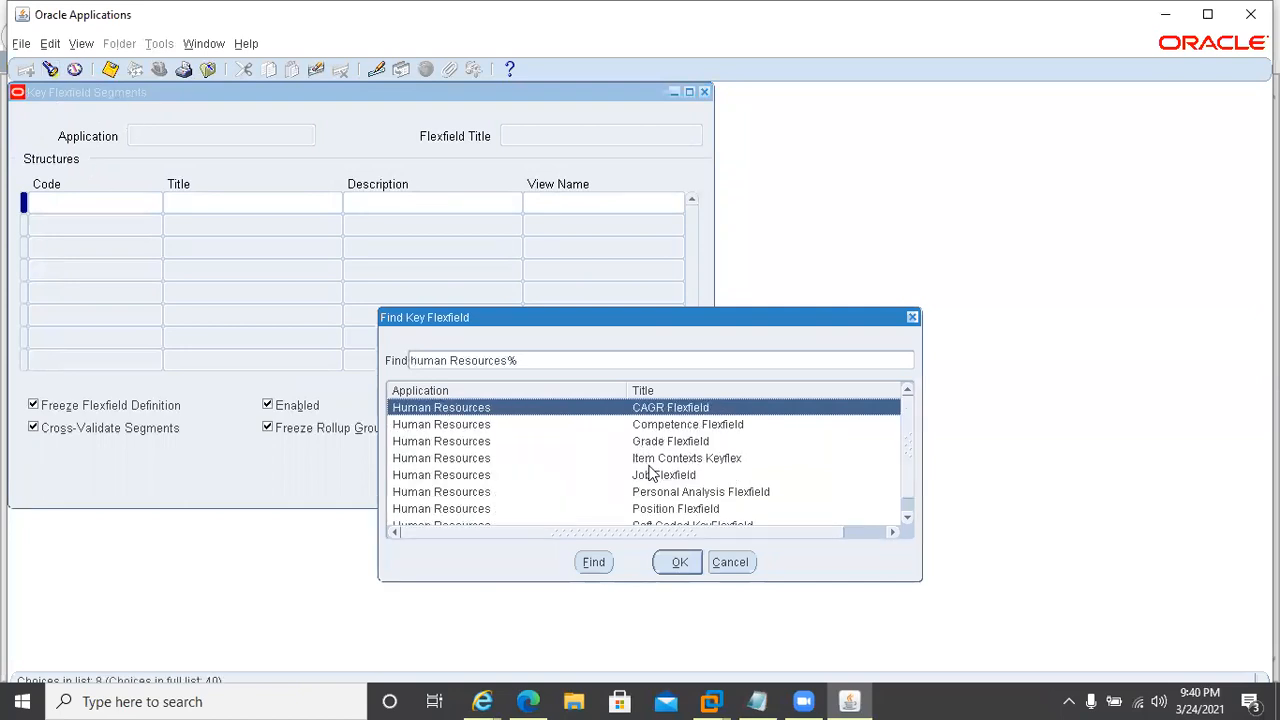
{"action": "double_click", "coordinate": [683, 425]}
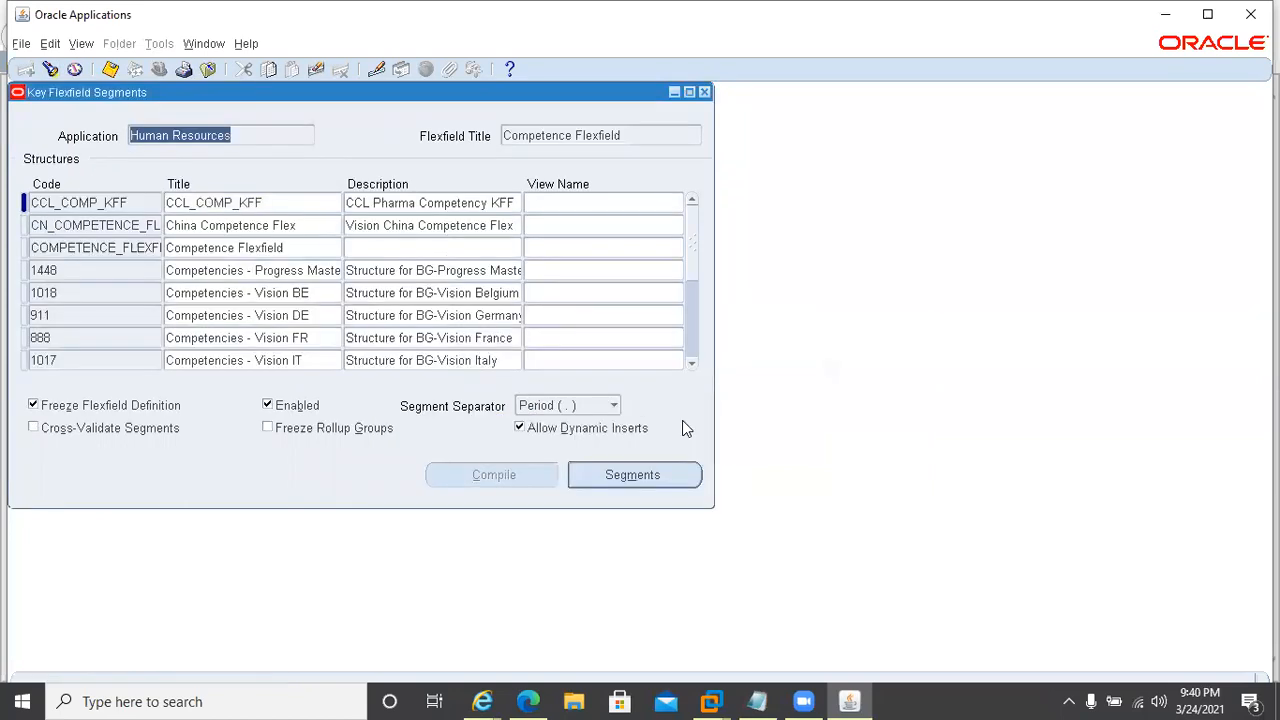
Step: Review the segments of the CCL_COMP_KFF structure, then close the Competence Flexfield
{"action": "left_click", "coordinate": [88, 206]}
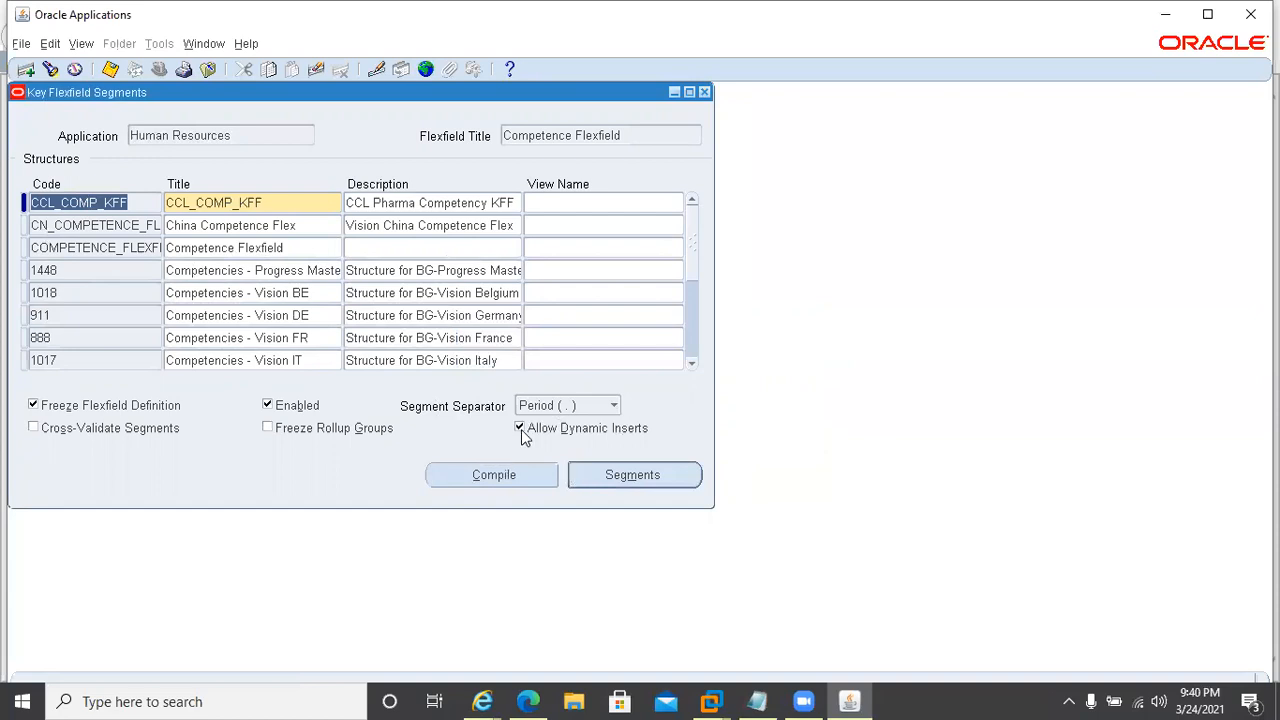
{"action": "left_click", "coordinate": [585, 475]}
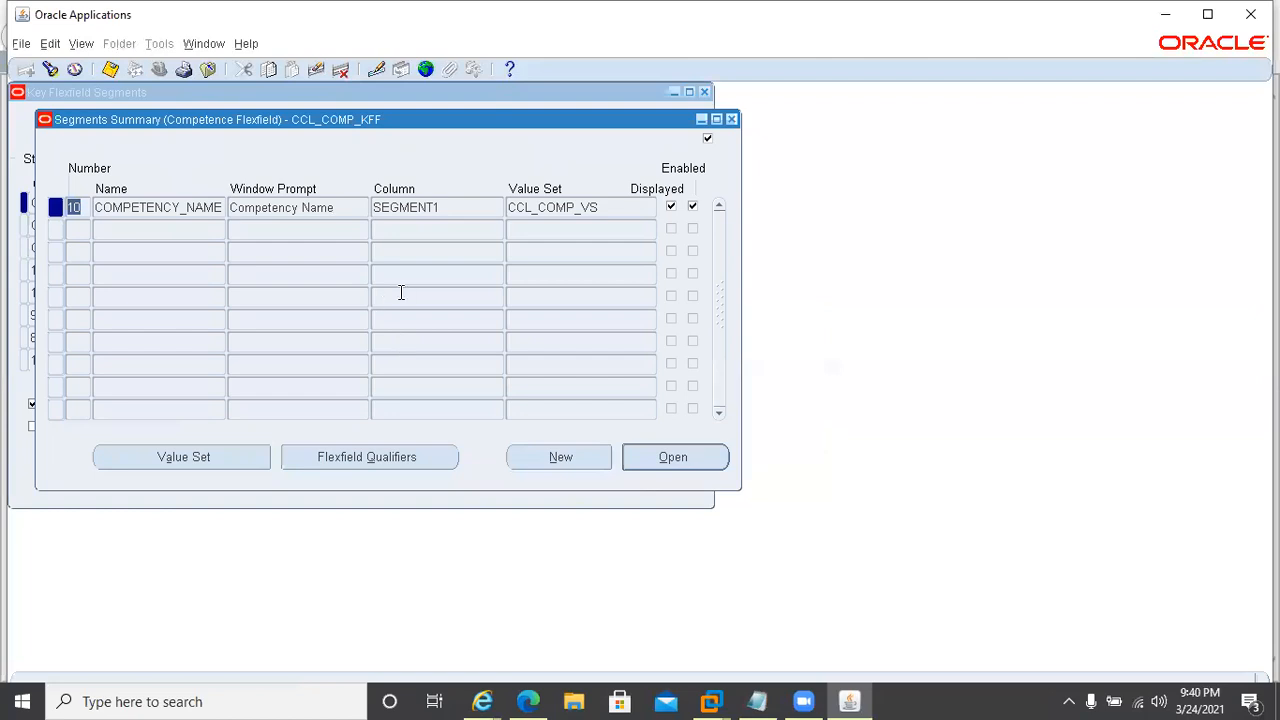
{"action": "left_click", "coordinate": [730, 122]}
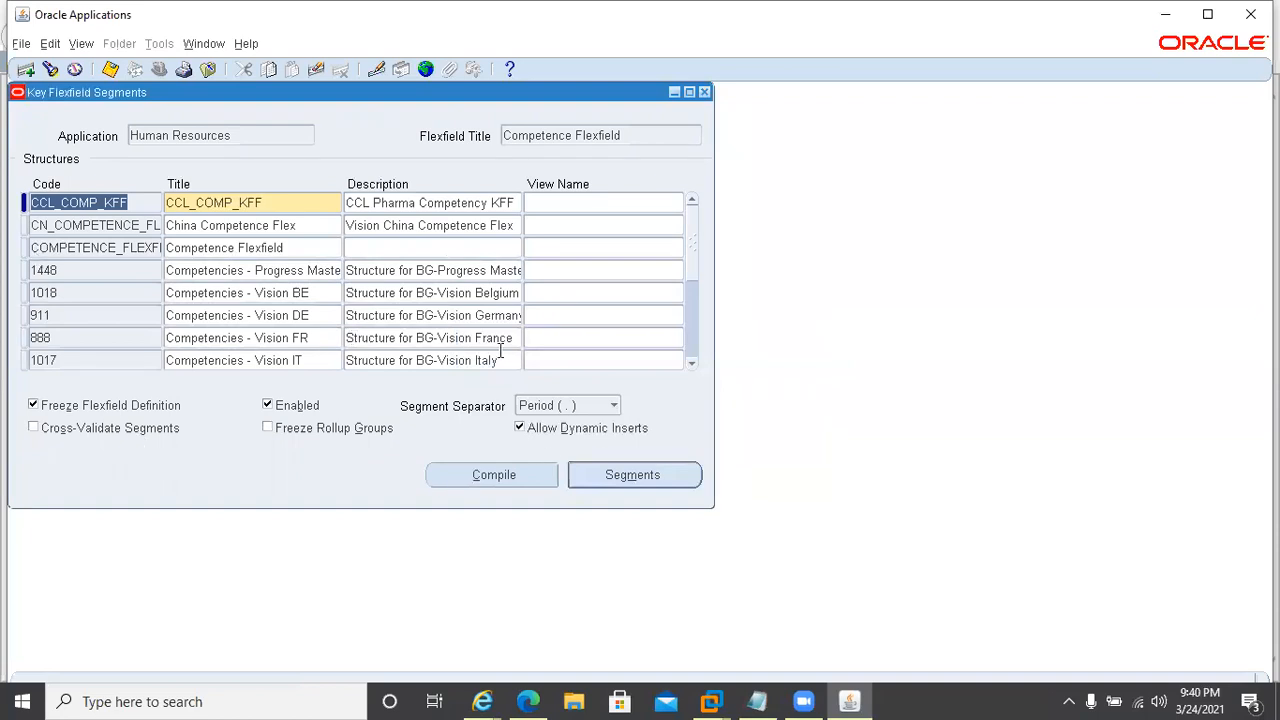
{"action": "left_click", "coordinate": [705, 92]}
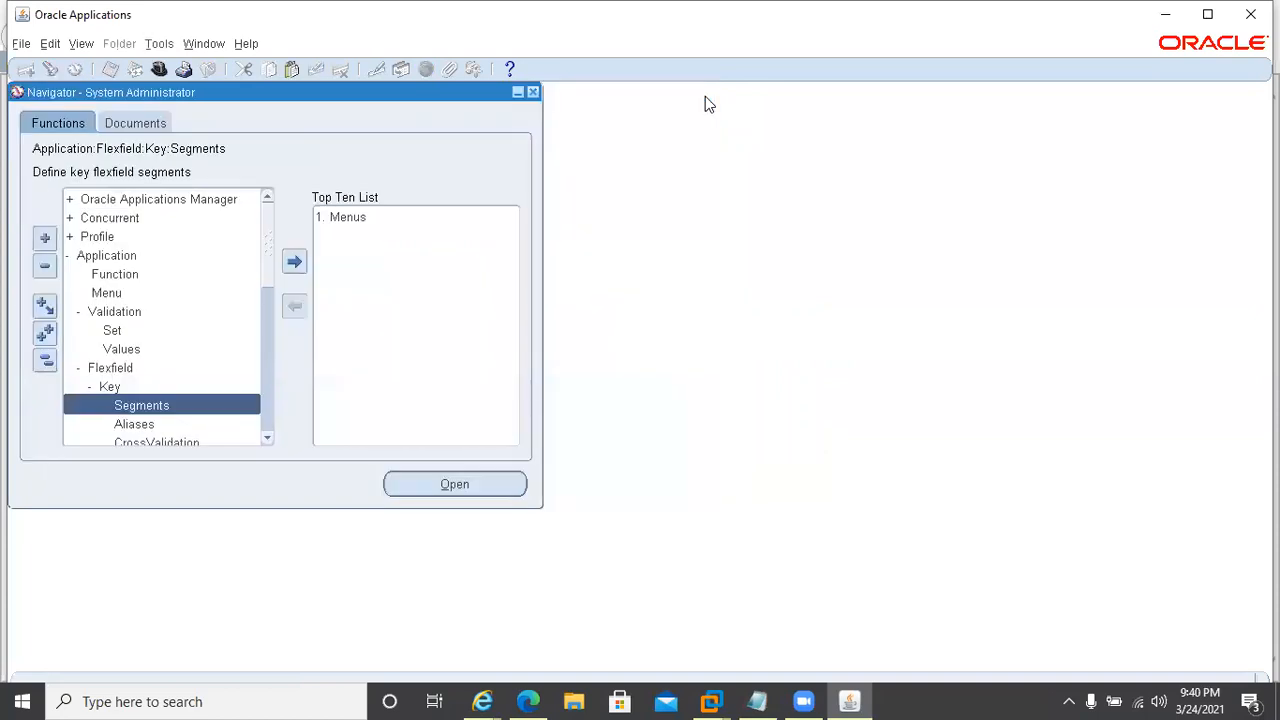
Step: Reopen the key flexfield segments definition and find the People Group Flexfield of the Payroll application
{"action": "left_click", "coordinate": [118, 408]}
{"action": "double_click", "coordinate": [118, 408]}
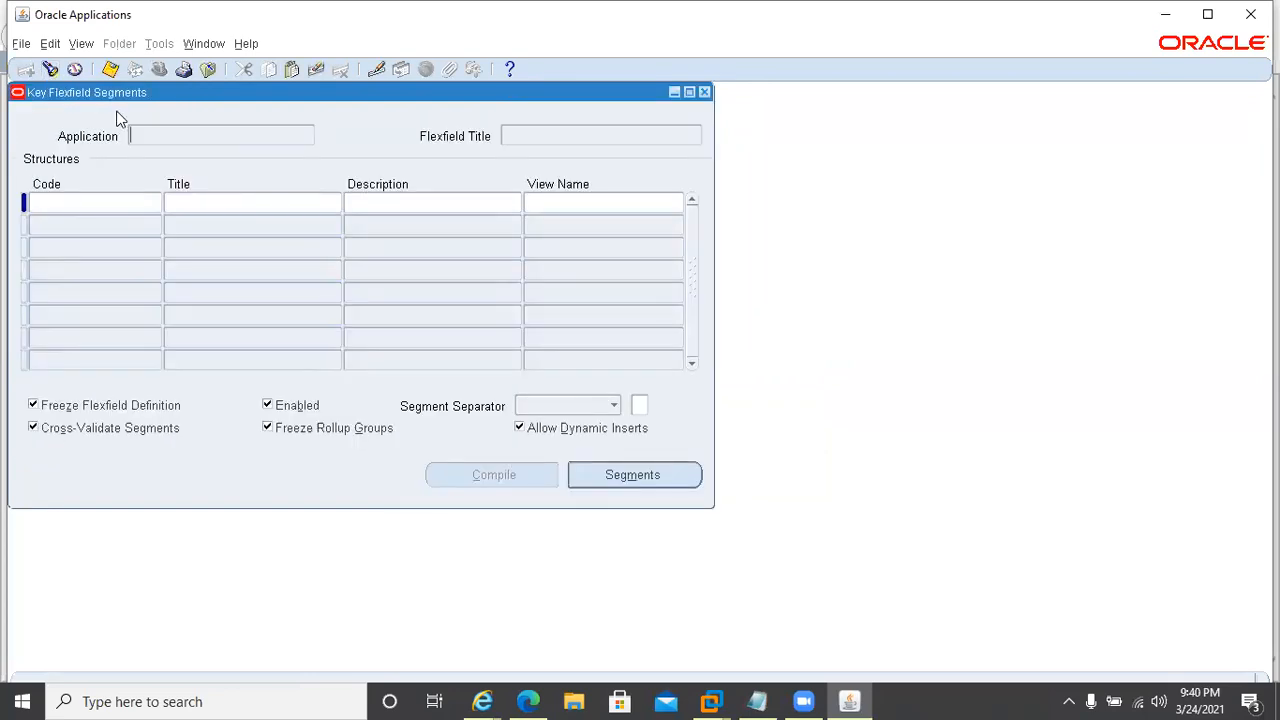
{"action": "left_click", "coordinate": [51, 72]}
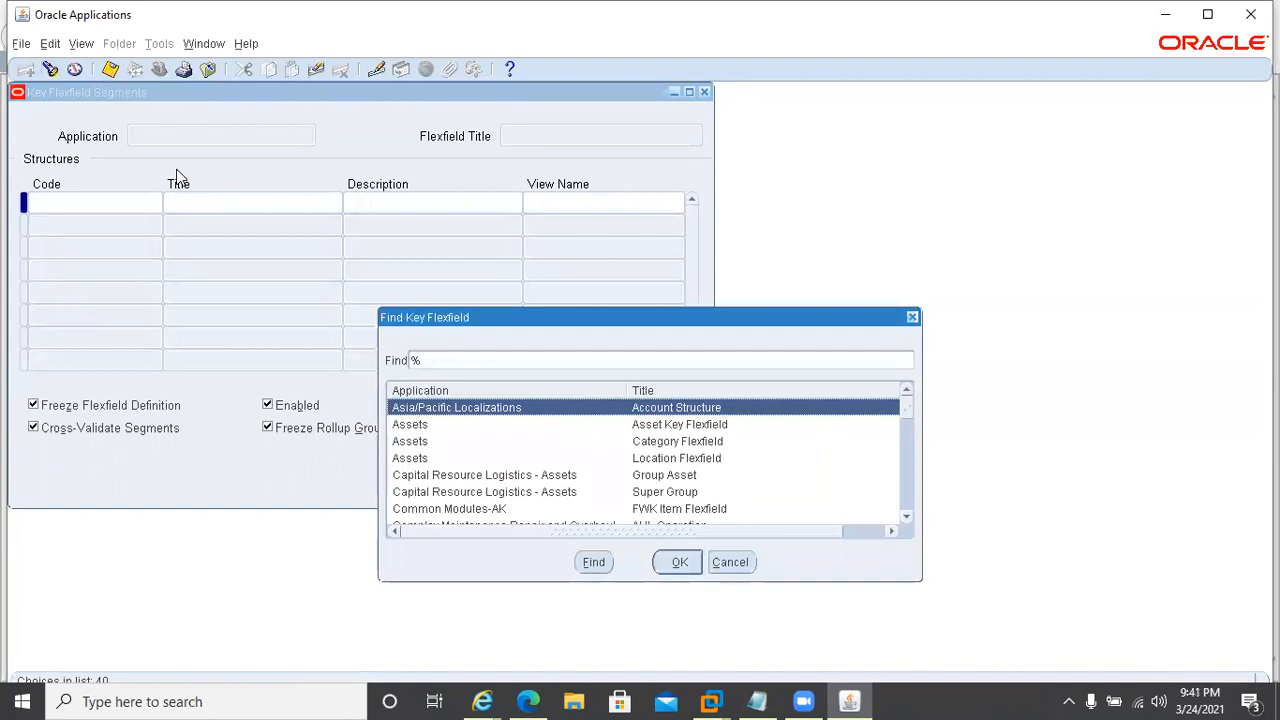
{"action": "type", "text": "p"}
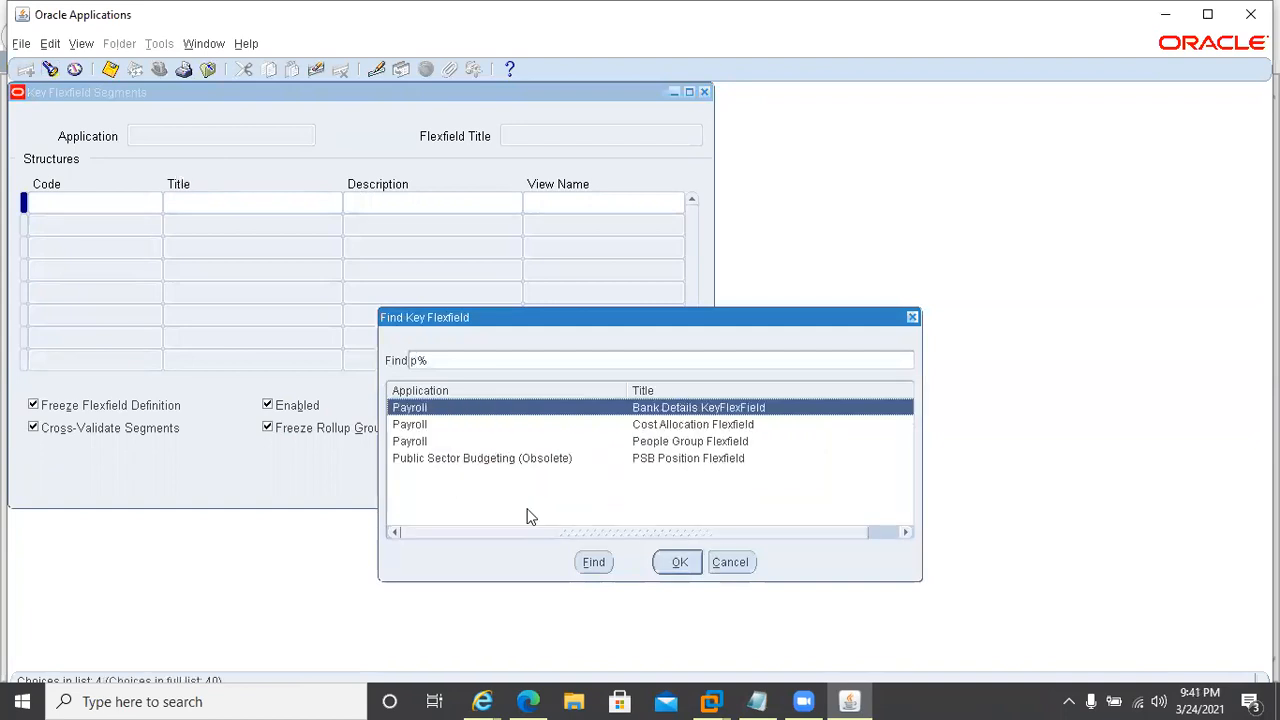
{"action": "left_click", "coordinate": [664, 443]}
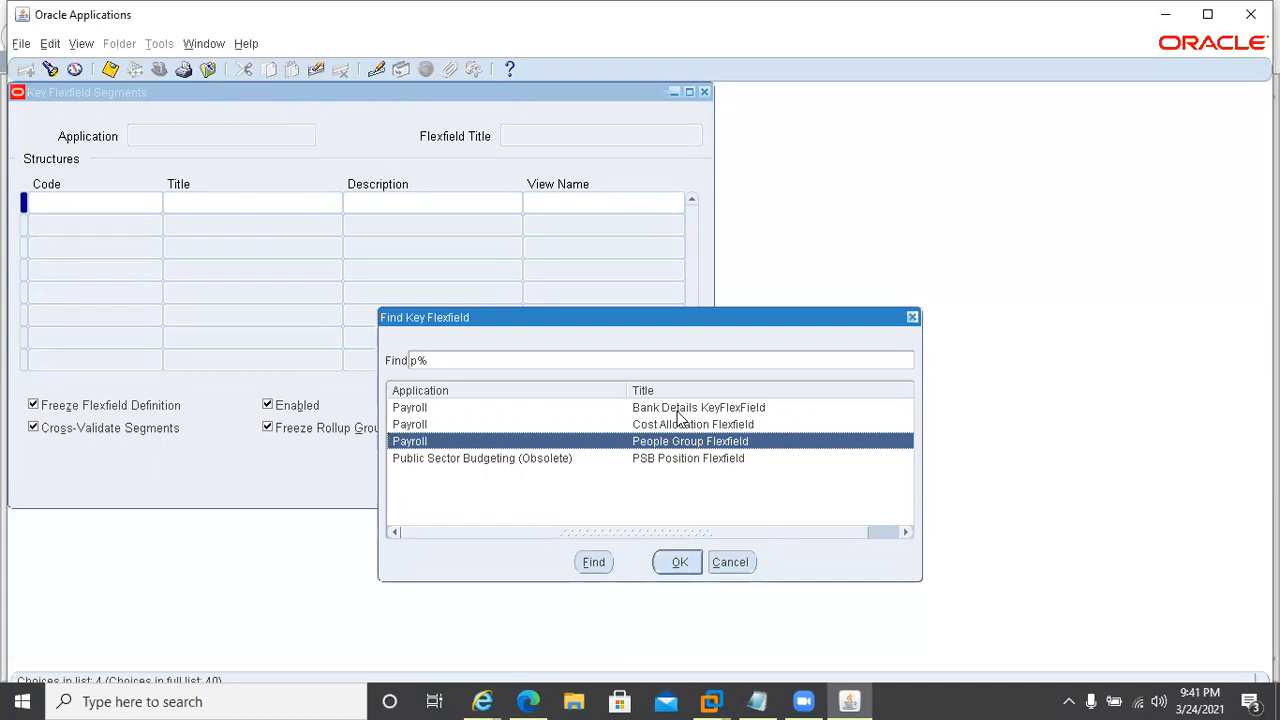
{"action": "left_click", "coordinate": [678, 410]}
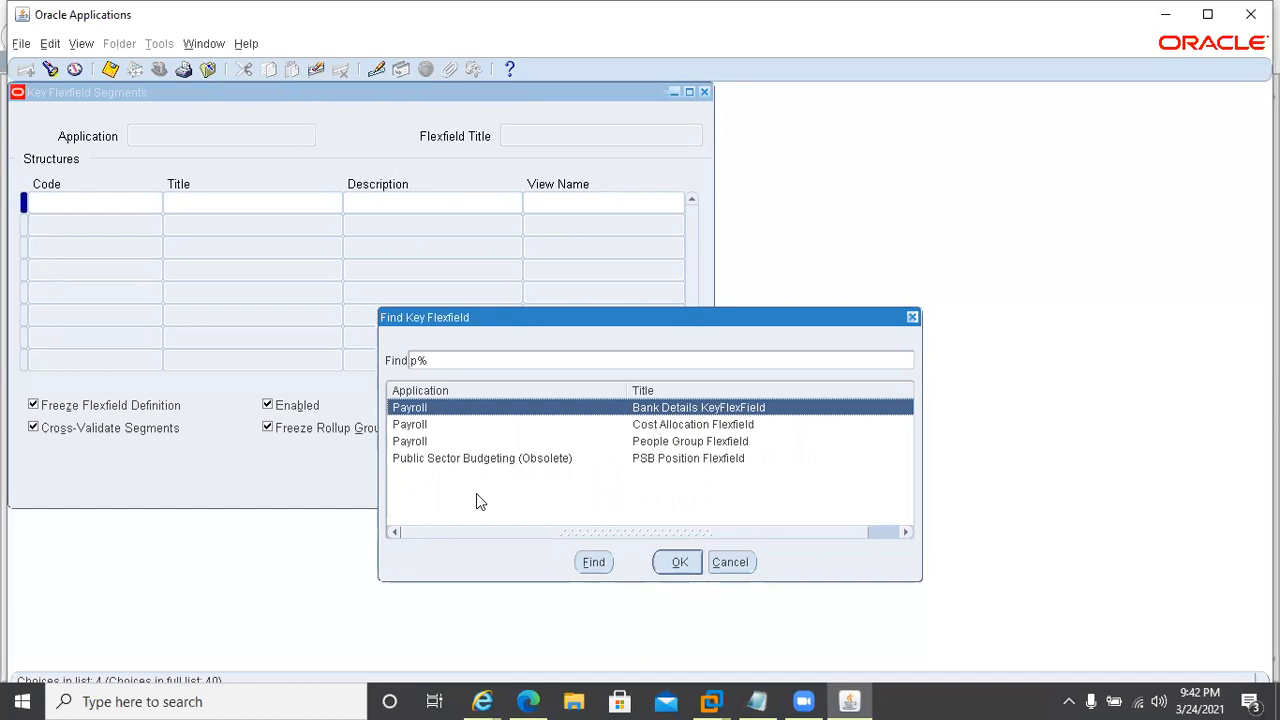
{"action": "left_click", "coordinate": [668, 427]}
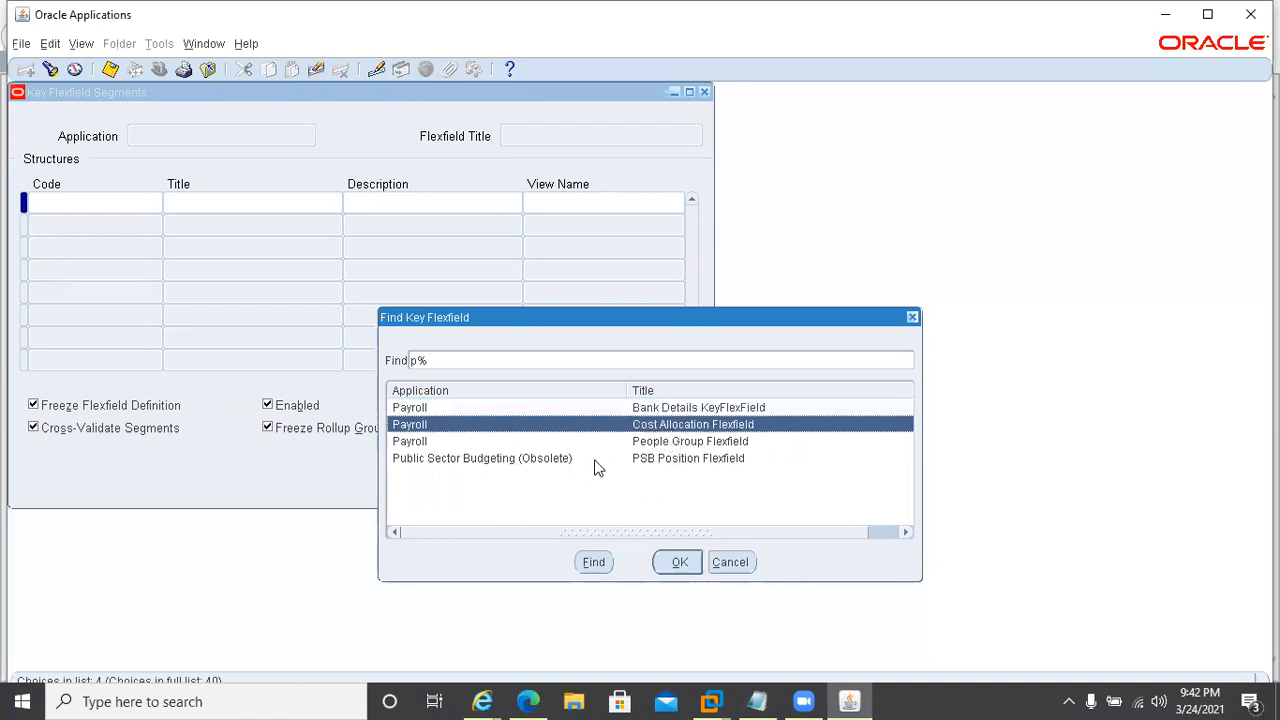
{"action": "left_click", "coordinate": [659, 445]}
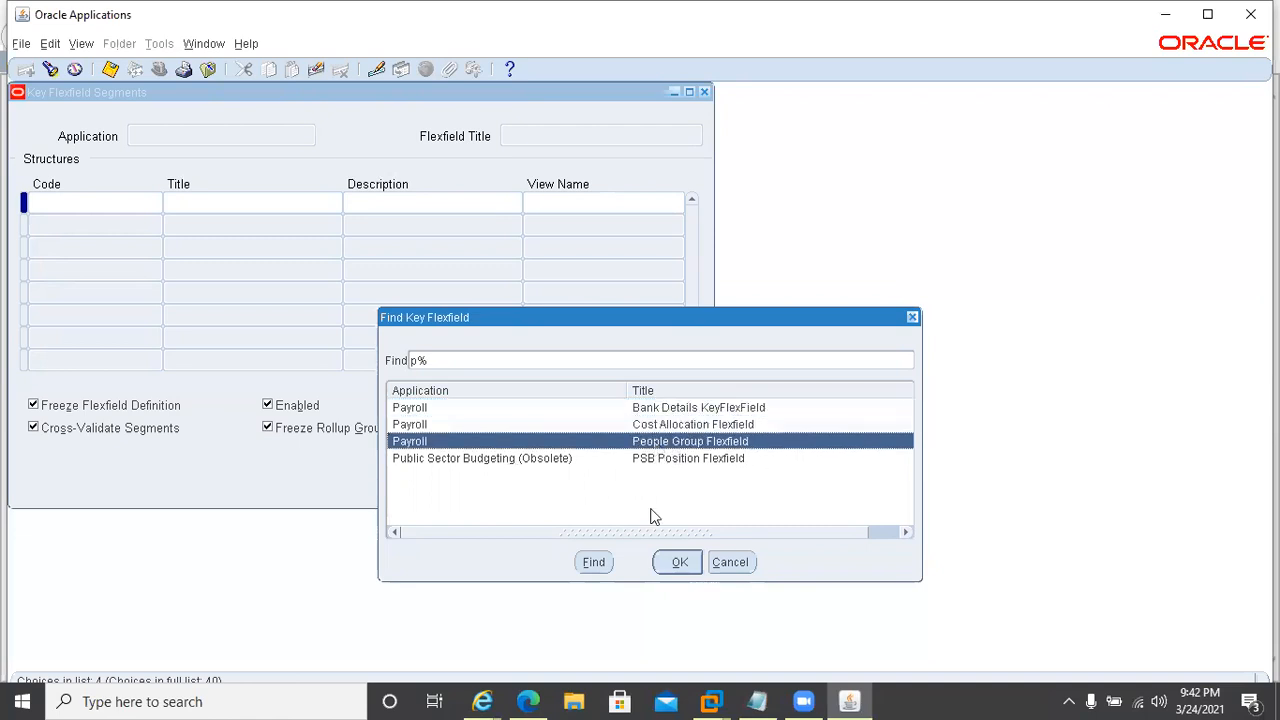
{"action": "left_click", "coordinate": [680, 564]}
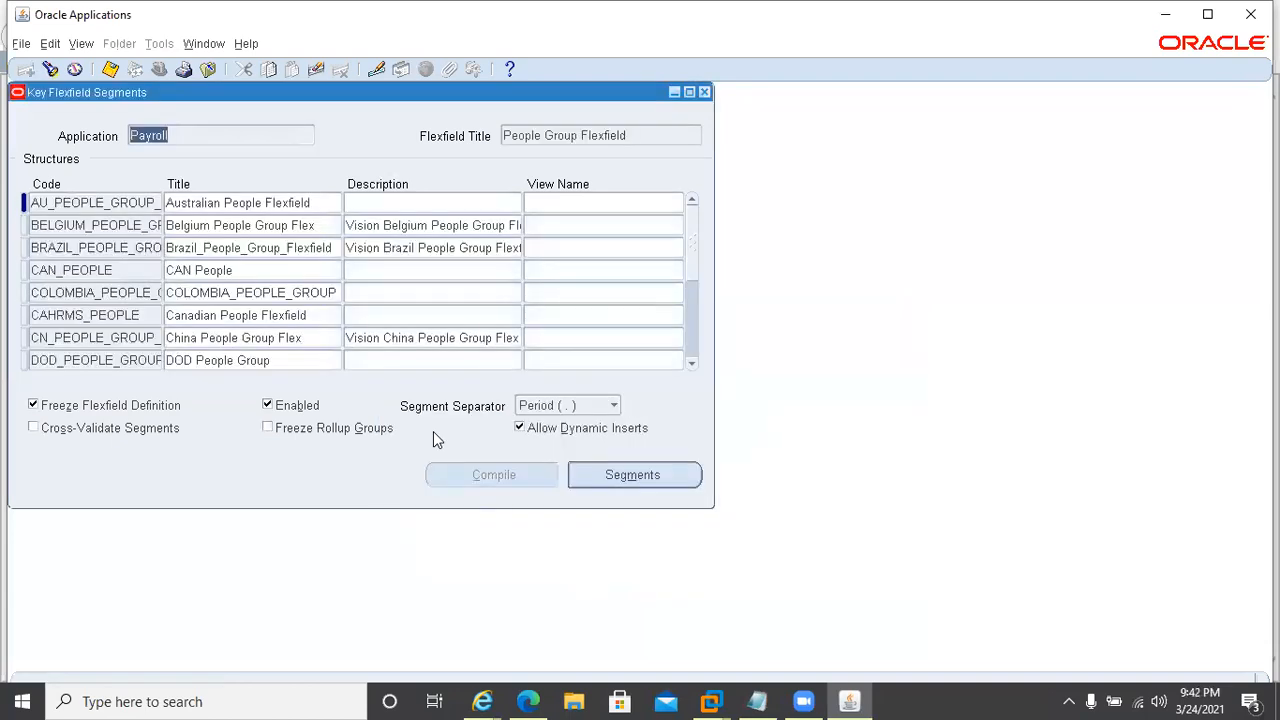
Step: Examine the segments of the existing Brazil_People_Group_Flexfield structure and return to the structures
{"action": "left_click", "coordinate": [139, 270]}
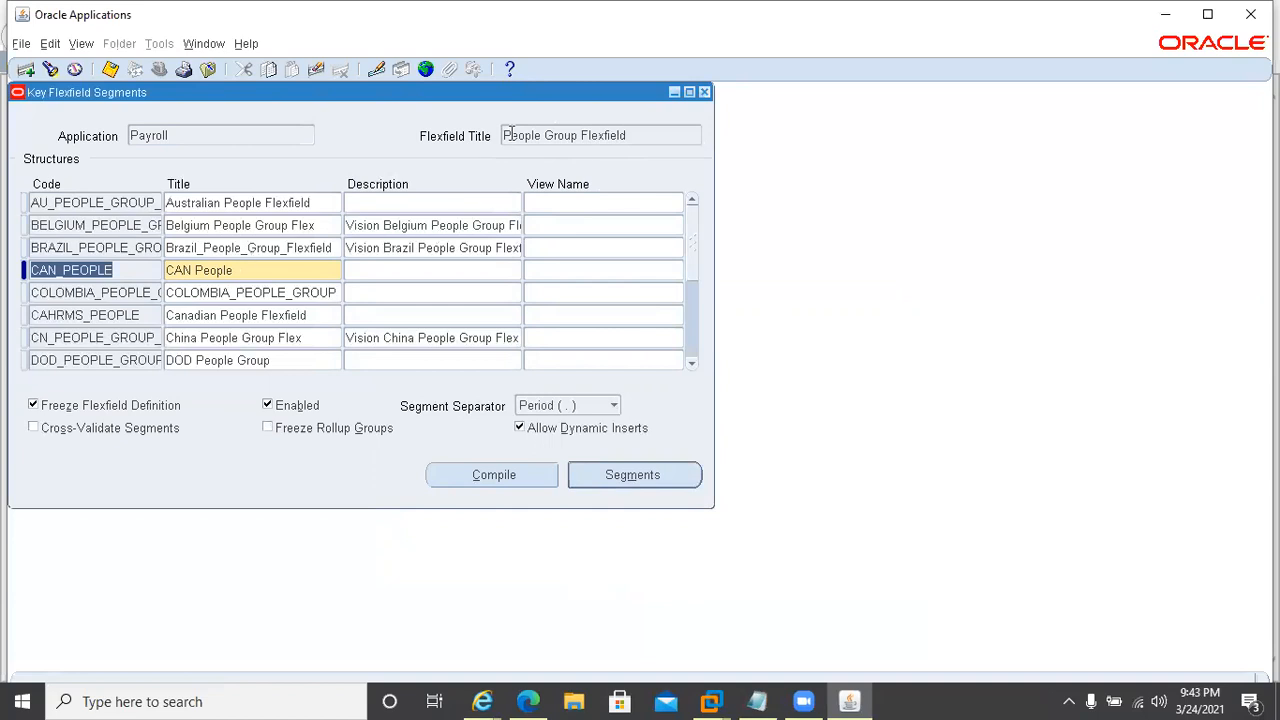
{"action": "left_click", "coordinate": [636, 138]}
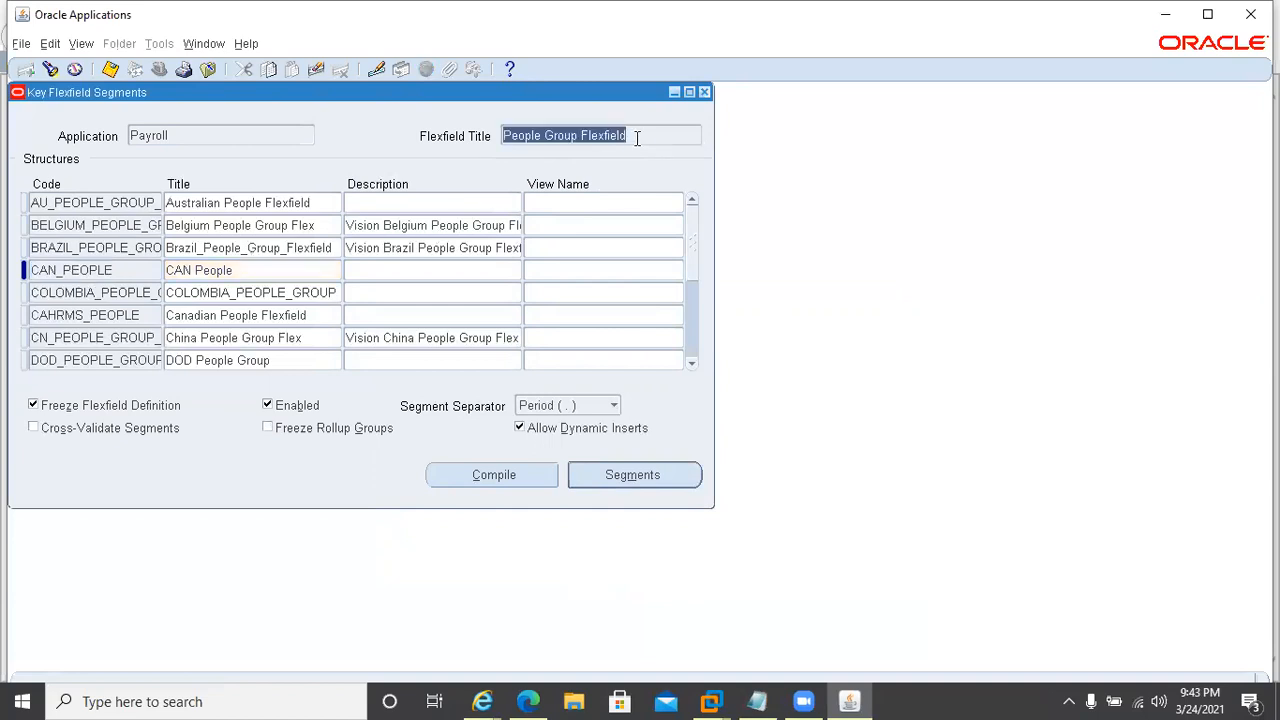
{"action": "left_click", "coordinate": [124, 271]}
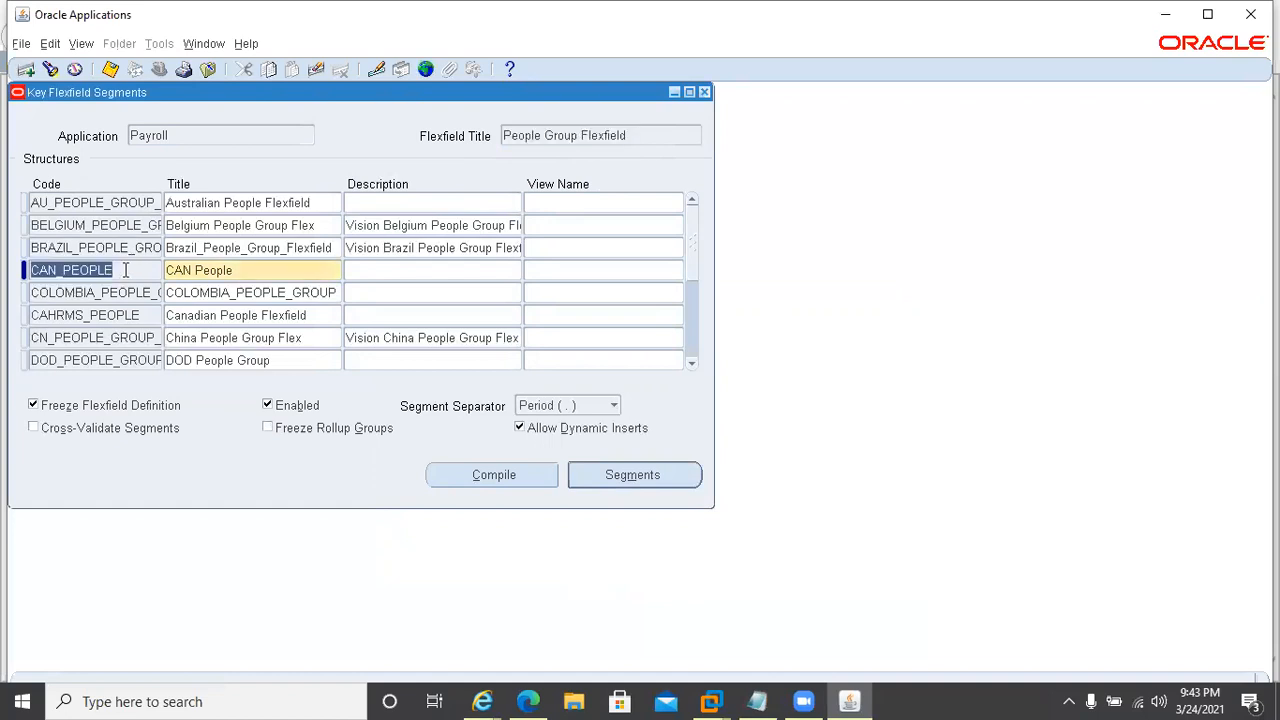
{"action": "left_click", "coordinate": [133, 251]}
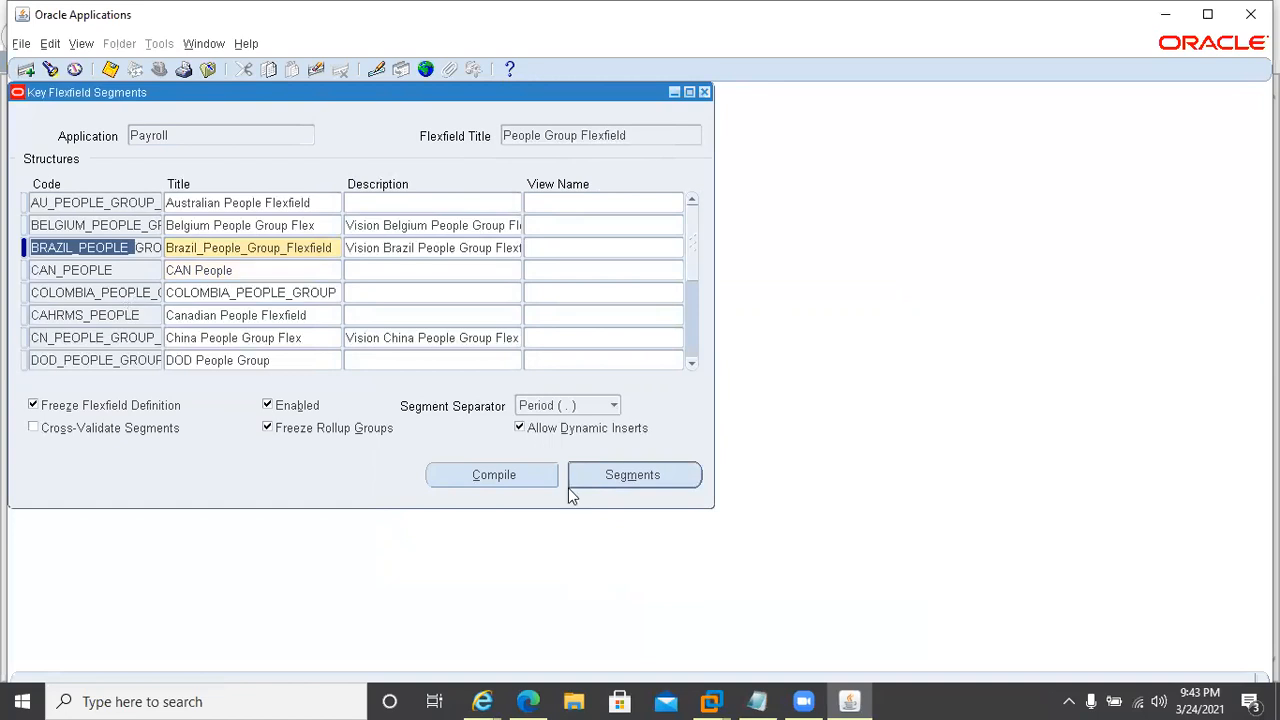
{"action": "left_click", "coordinate": [624, 475]}
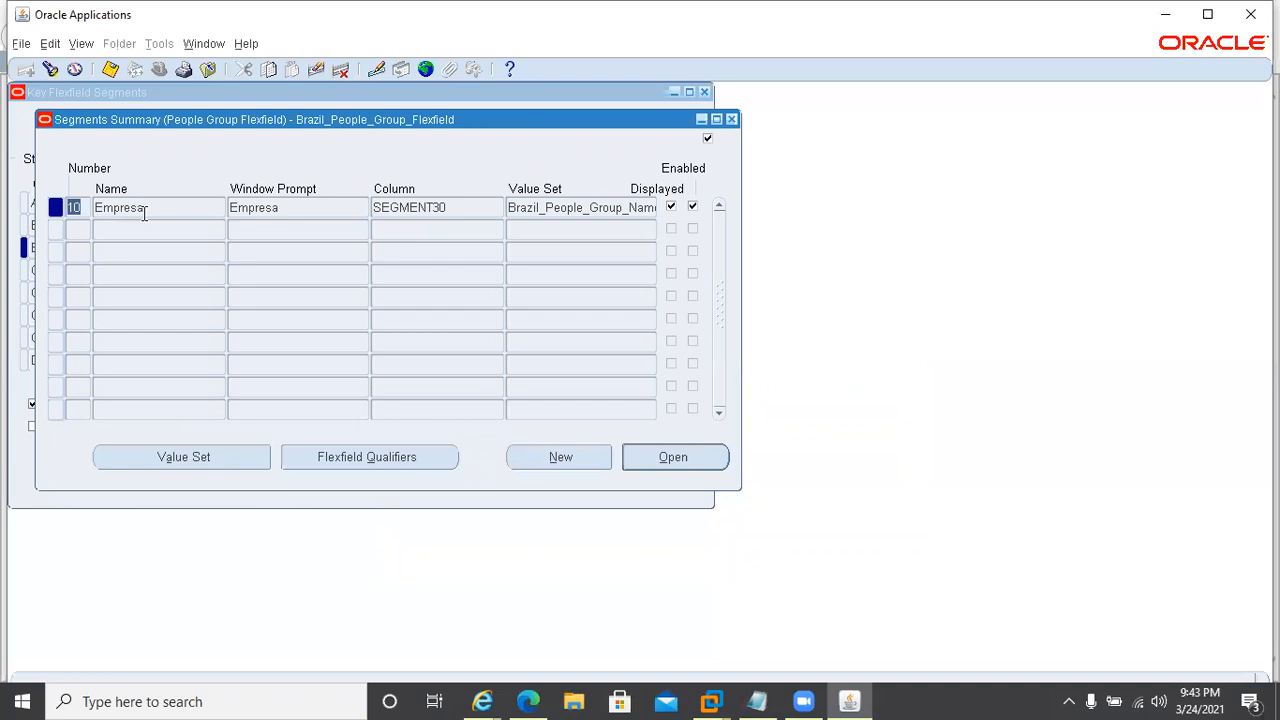
{"action": "left_click", "coordinate": [729, 119]}
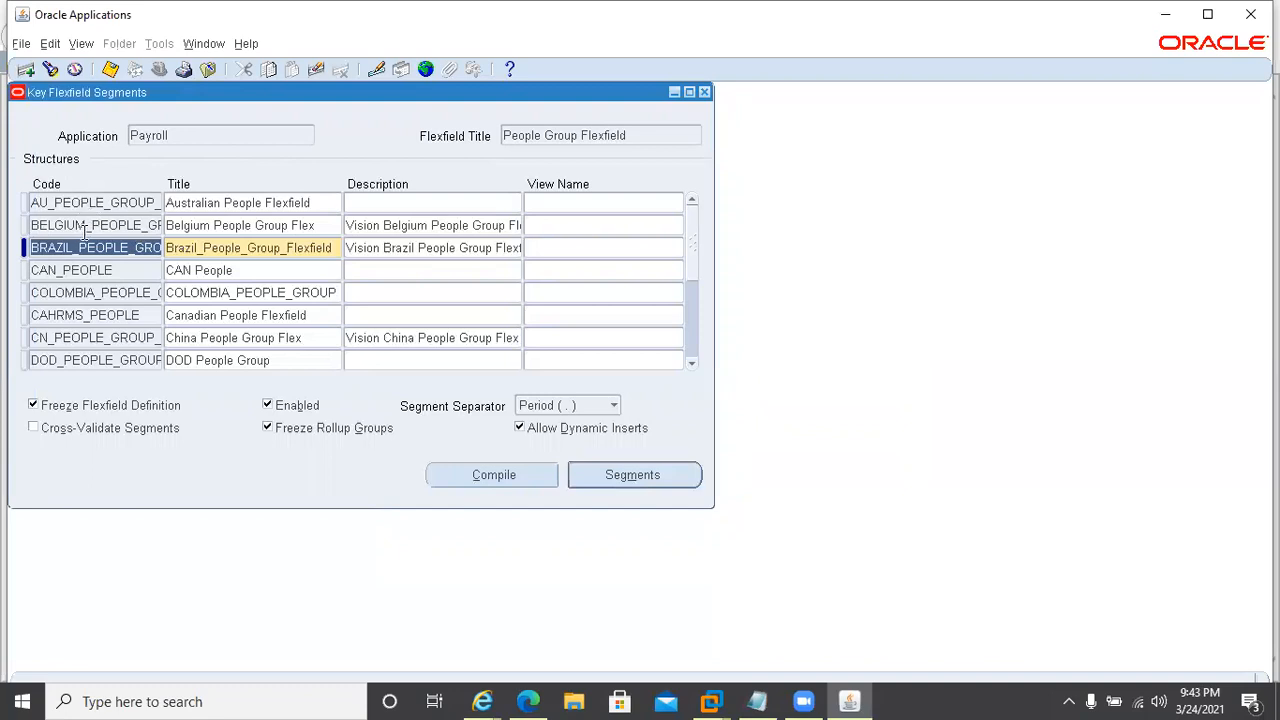
Step: Query the structures whose code matches AE% and review the segments of the Vision UAE People Group structure
{"action": "left_click", "coordinate": [90, 200]}
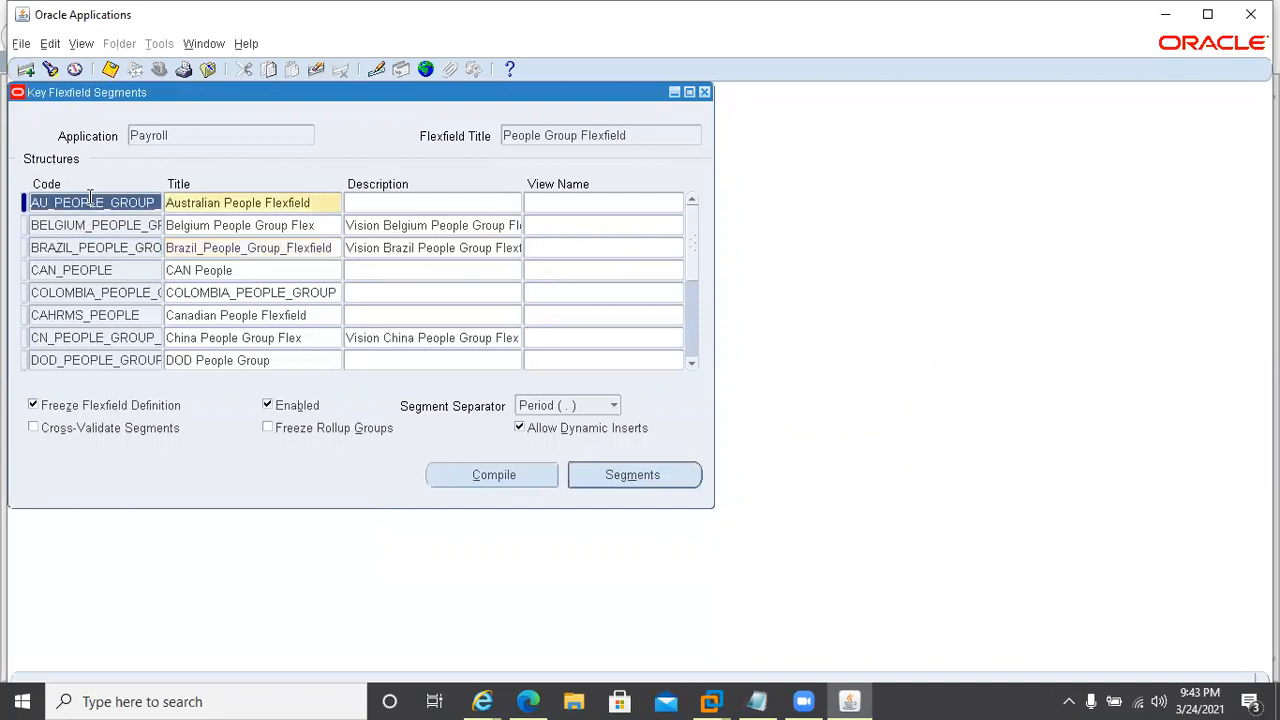
{"action": "key", "text": "F11"}
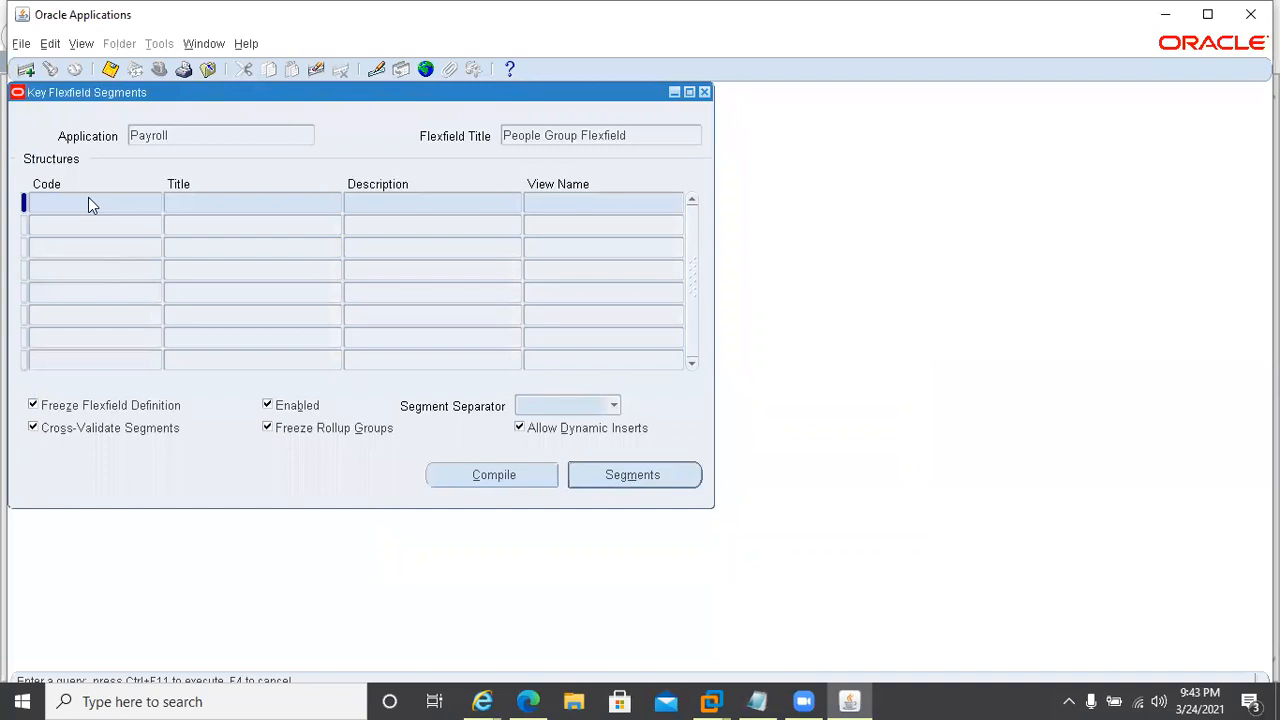
{"action": "type", "text": "AE%"}
{"action": "key", "text": "ctrl+F11"}
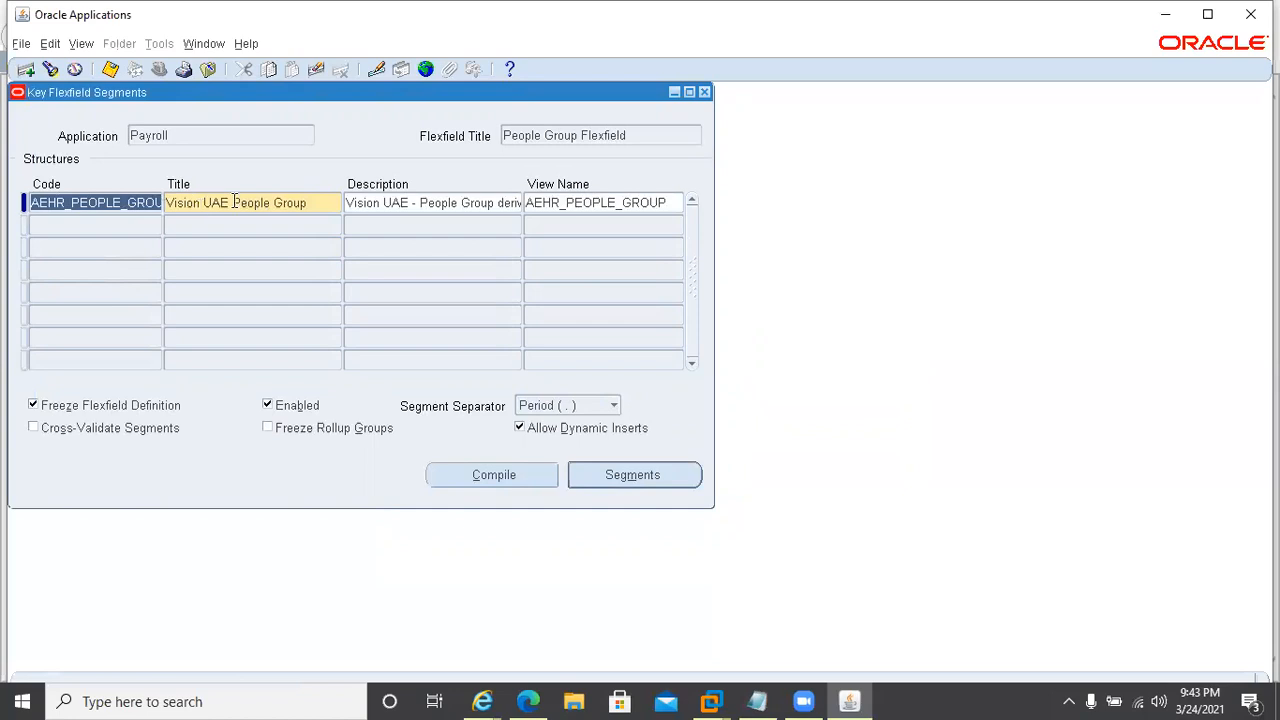
{"action": "left_click", "coordinate": [641, 473]}
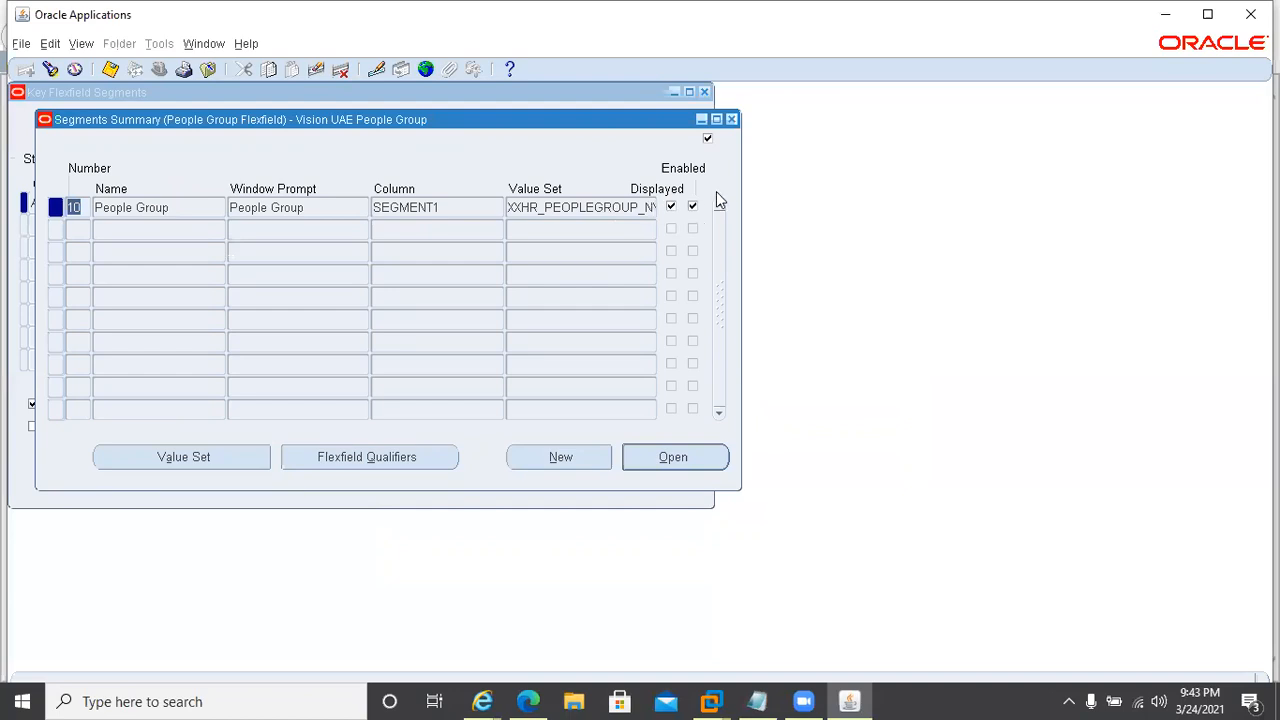
{"action": "left_click", "coordinate": [731, 120]}
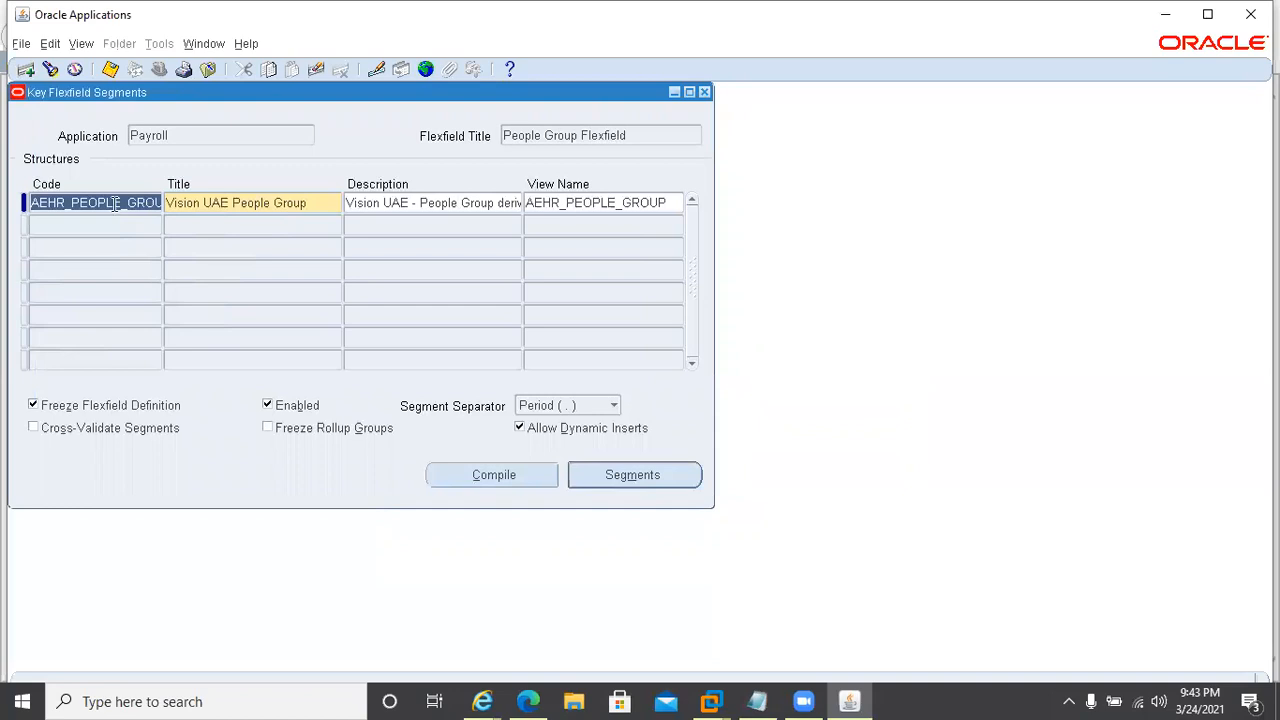
Step: Add a People Group structure with code and title CCL_PEOPLE_KFF and description CCL Pharma People Group KFF
{"action": "left_click", "coordinate": [63, 224]}
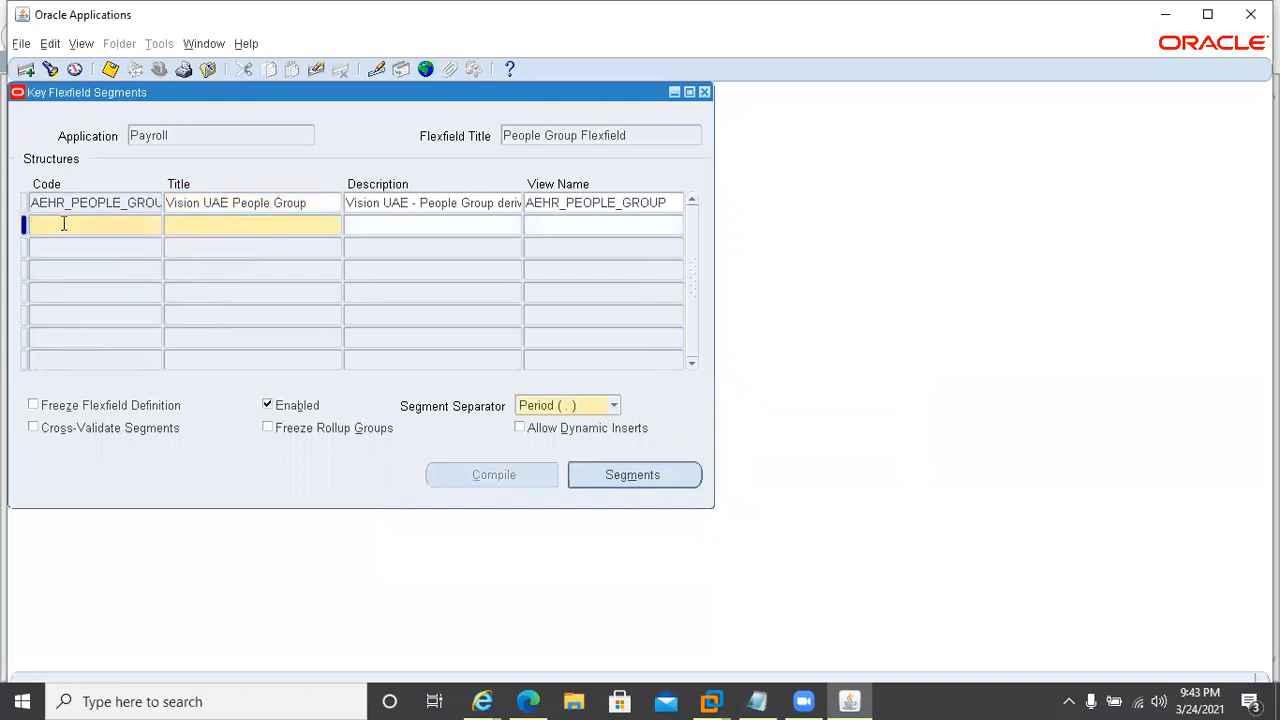
{"action": "type", "text": "CCL_"}
{"action": "type", "text": "PEOPLE_G"}
{"action": "type", "text": "RU"}
{"action": "key", "text": "BackSpace"}
{"action": "key", "text": "BackSpace"}
{"action": "key", "text": "BackSpace"}
{"action": "key", "text": "BackSpace"}
{"action": "type", "text": "_KFF"}
{"action": "key", "text": "Tab"}
{"action": "key", "text": "Tab"}
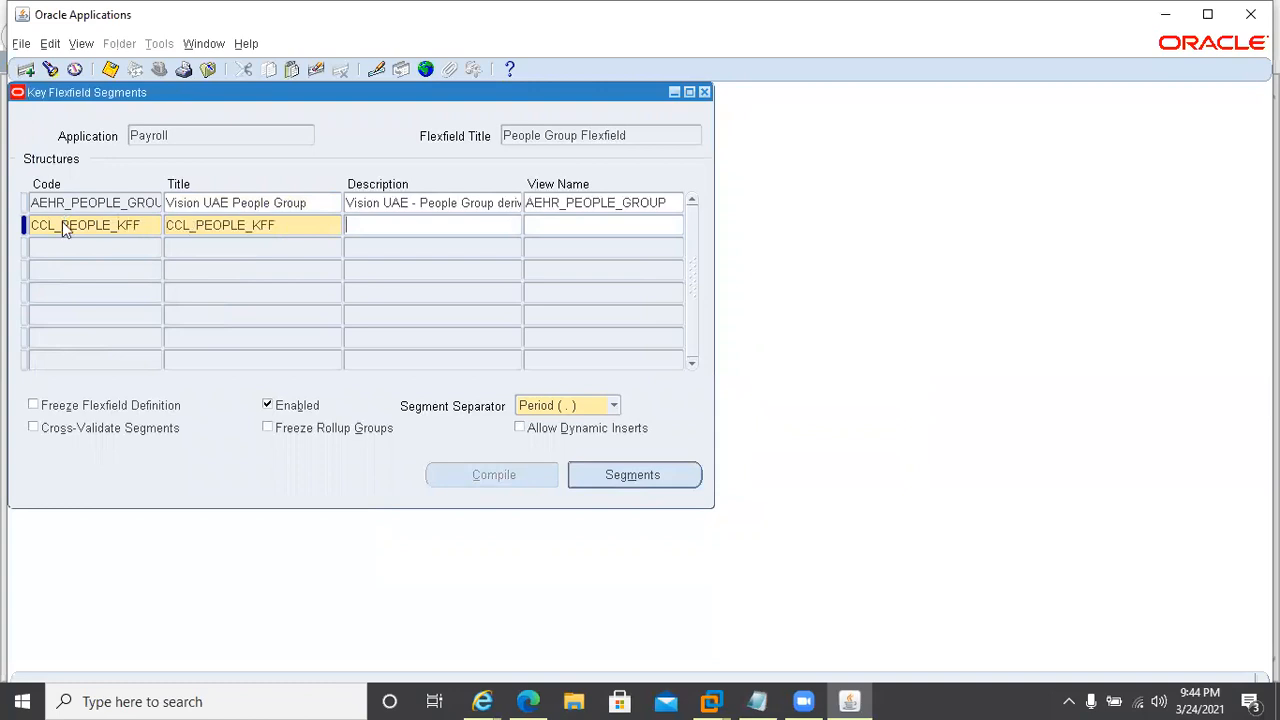
{"action": "type", "text": "CCL Pharma People Group KFF"}
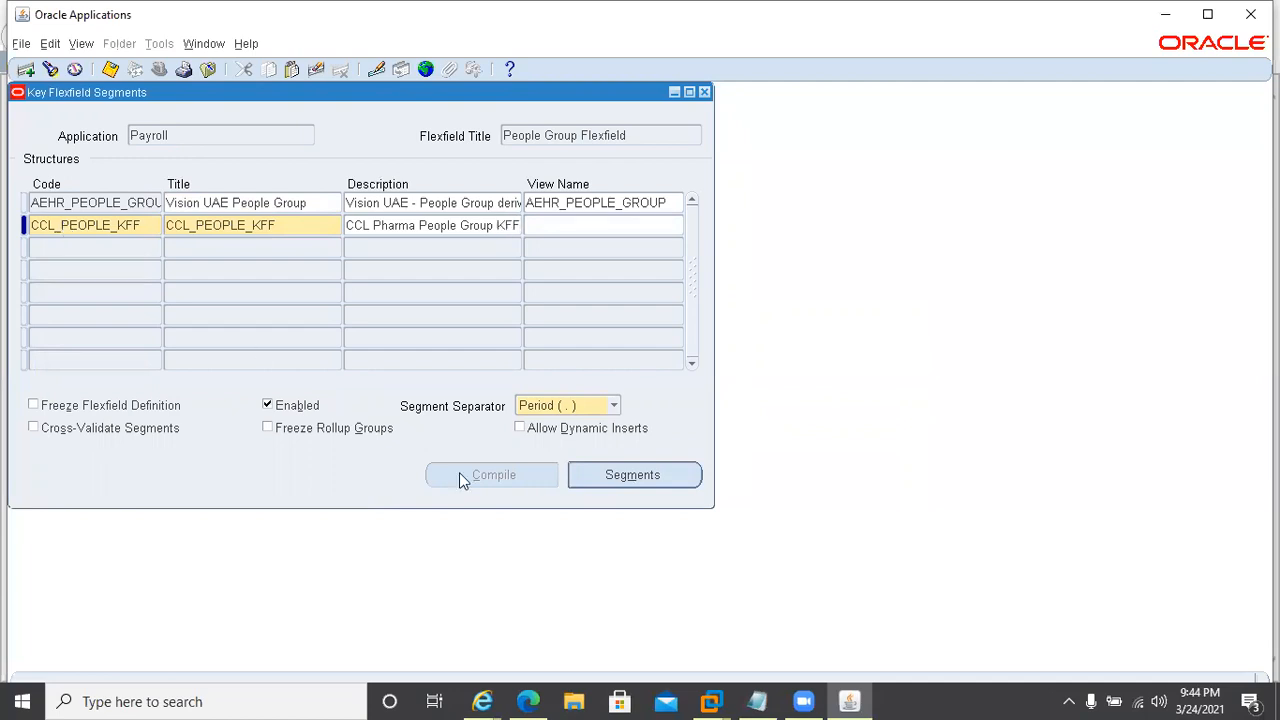
Step: Add segment number 10 to CCL_PEOPLE_KFF, named CAR_ALLOWANCE, with window prompt Car Allowance and column SEGMENT1
{"action": "key", "text": "alt+m"}
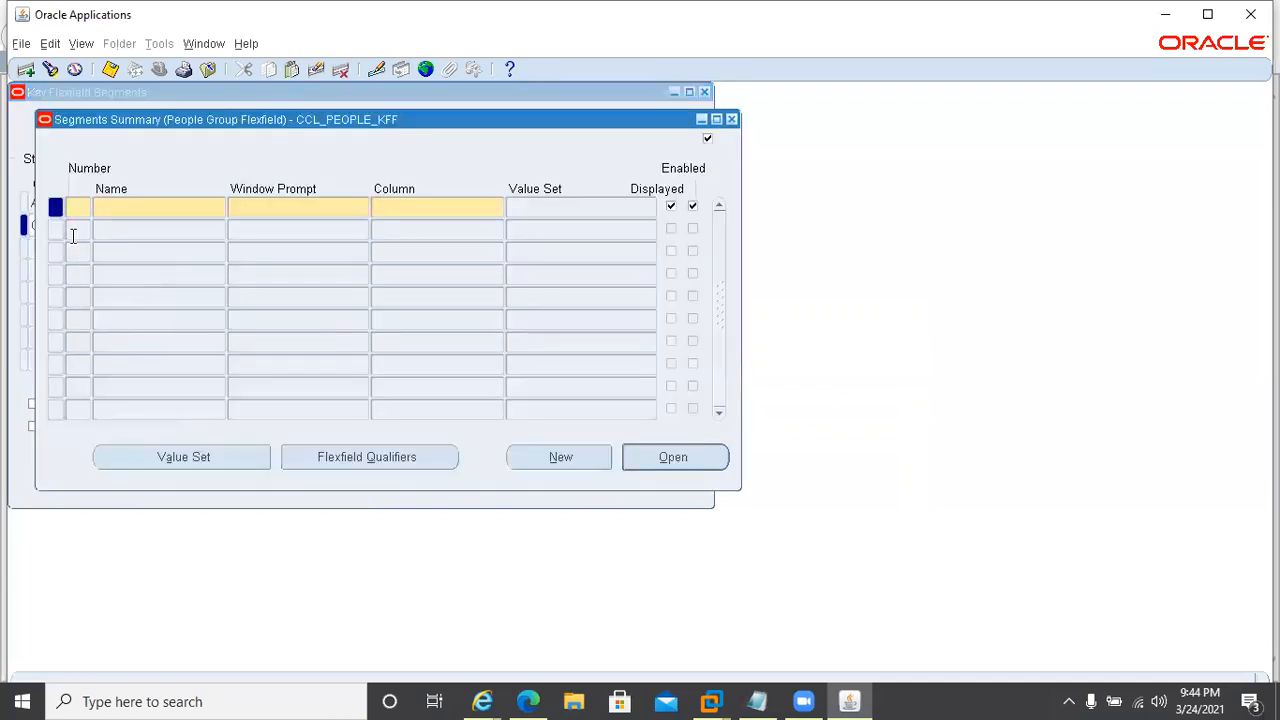
{"action": "type", "text": "10"}
{"action": "key", "text": "Tab"}
{"action": "type", "text": "Car Allowance"}
{"action": "left_click", "coordinate": [234, 207]}
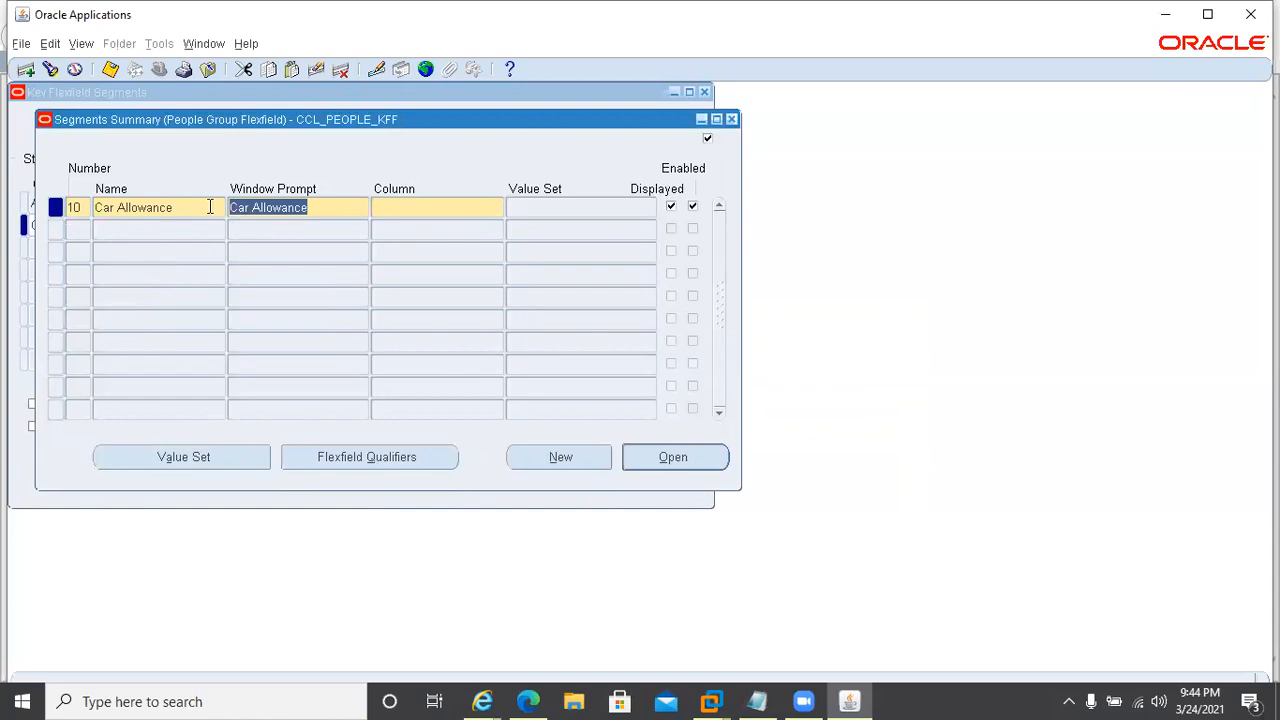
{"action": "left_click", "coordinate": [210, 207]}
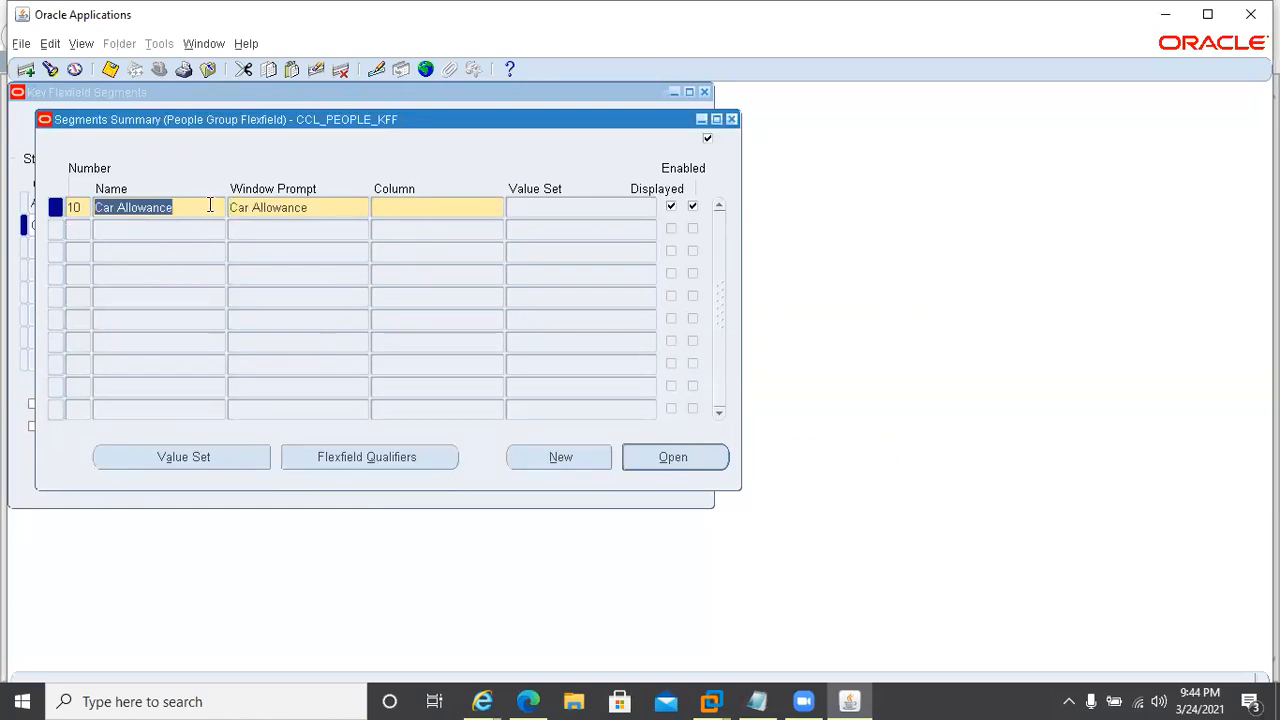
{"action": "type", "text": "CAR_"}
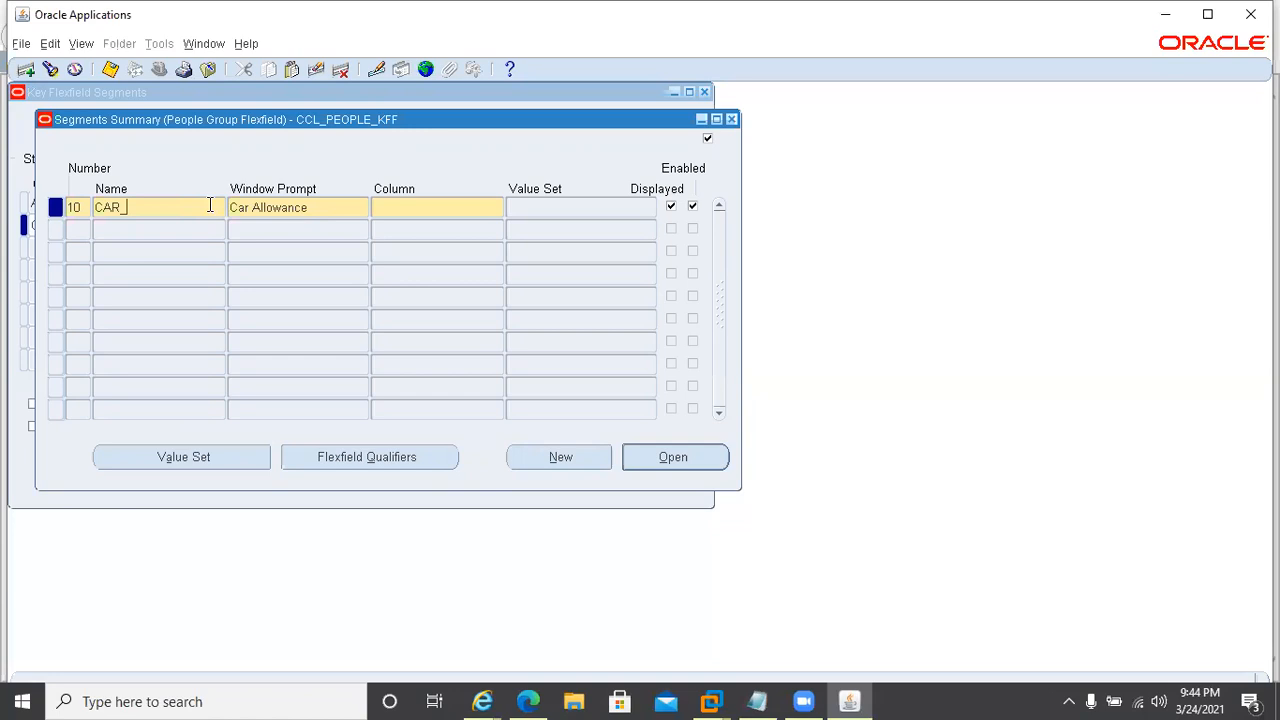
{"action": "type", "text": "ALLOWANCE"}
{"action": "key", "text": "Tab"}
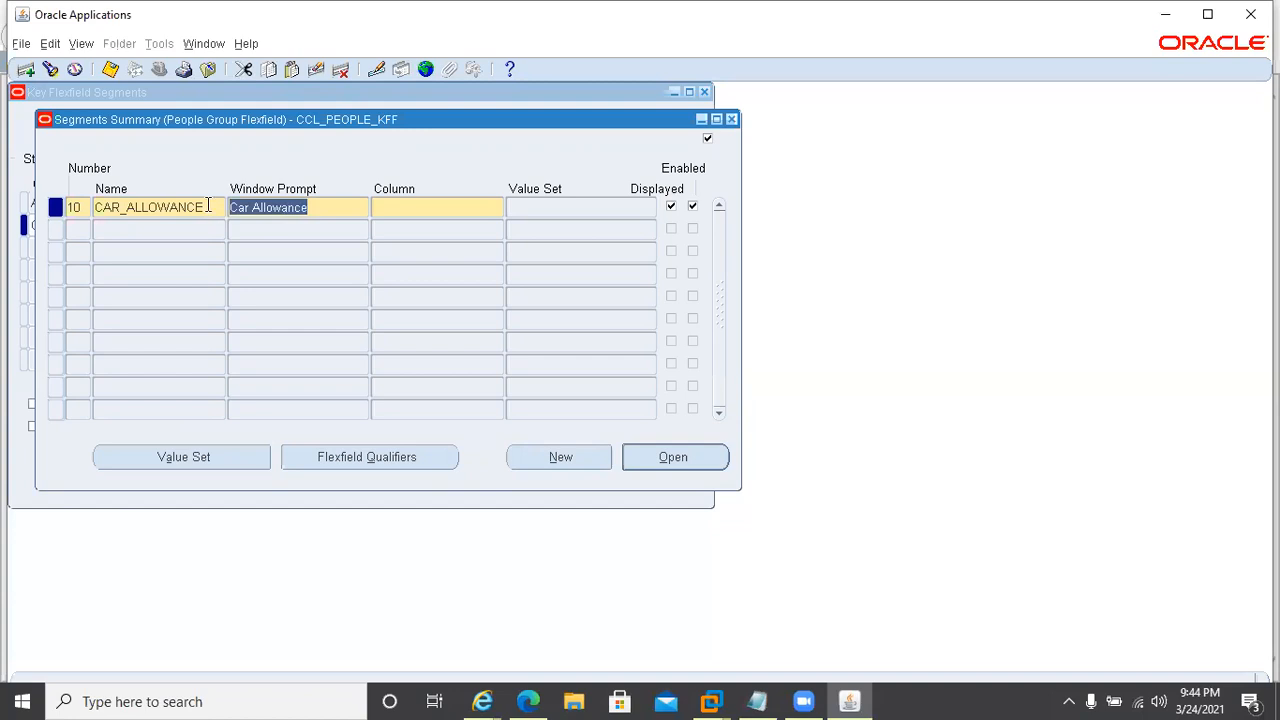
{"action": "key", "text": "Tab"}
{"action": "type", "text": "segment1"}
{"action": "key", "text": "Tab"}
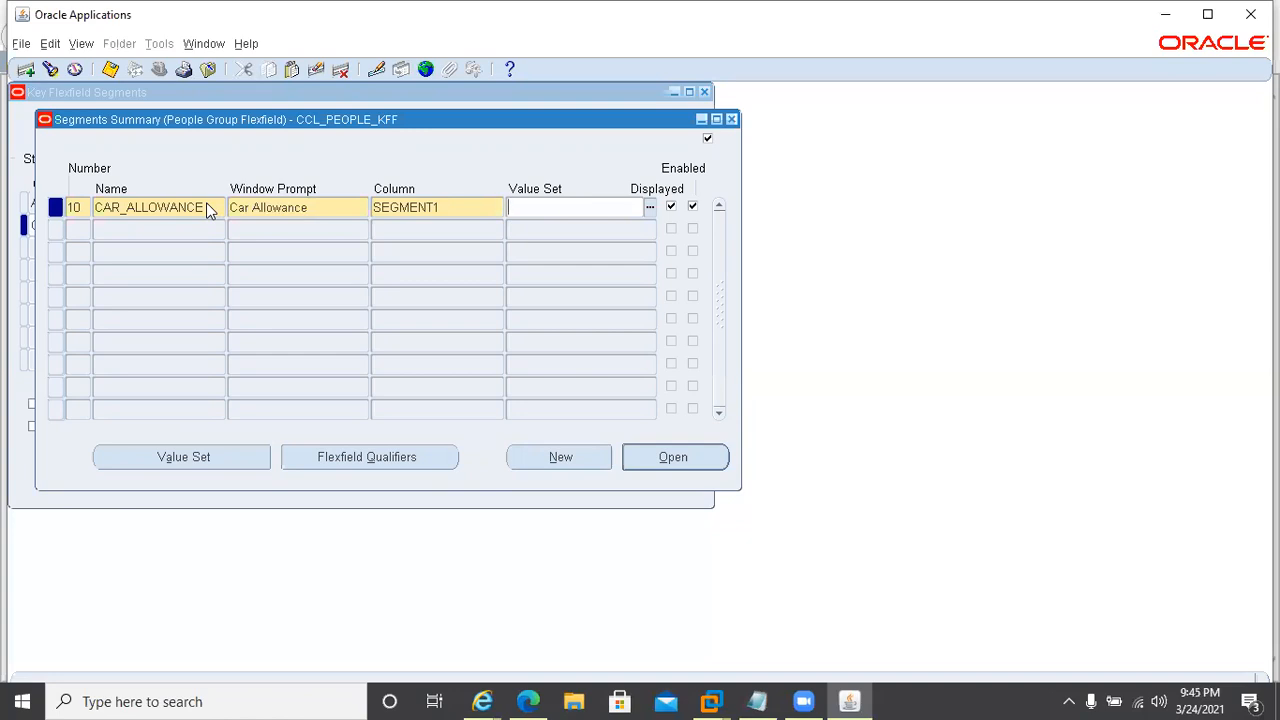
Step: List all value sets for the CAR_ALLOWANCE segment and examine their validation, format, length and description
{"action": "key", "text": "ctrl+l"}
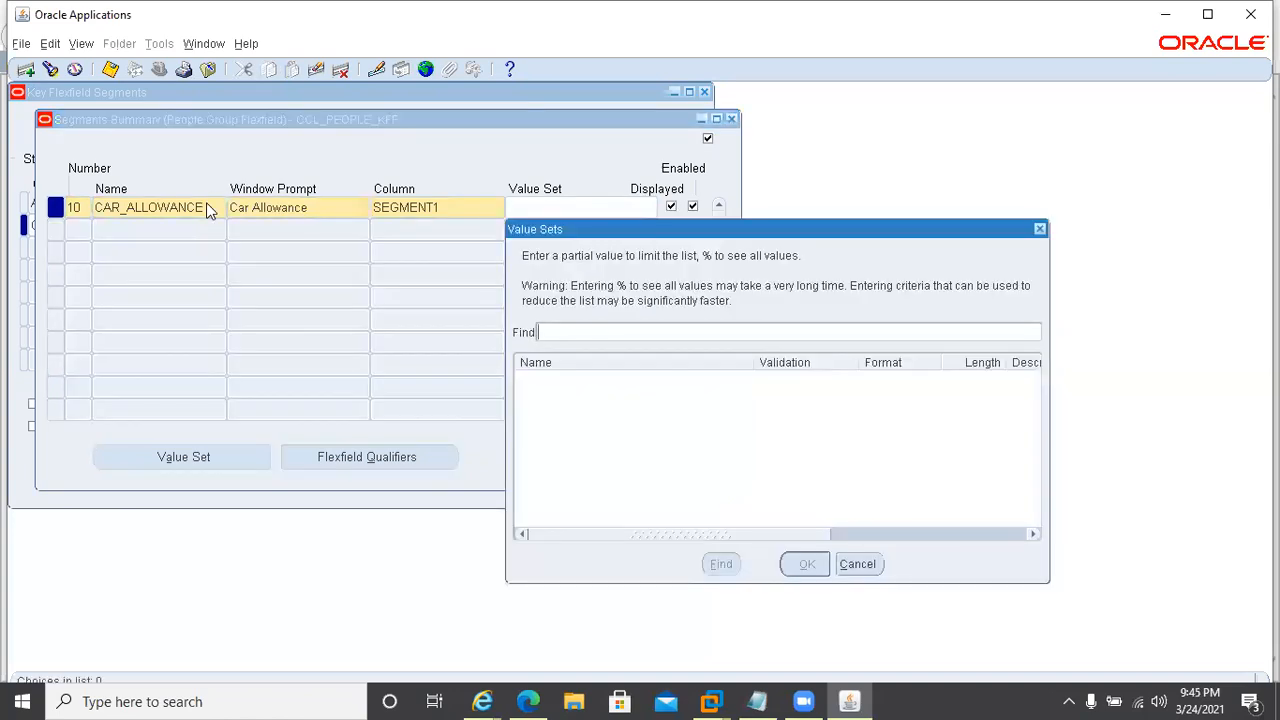
{"action": "type", "text": "%"}
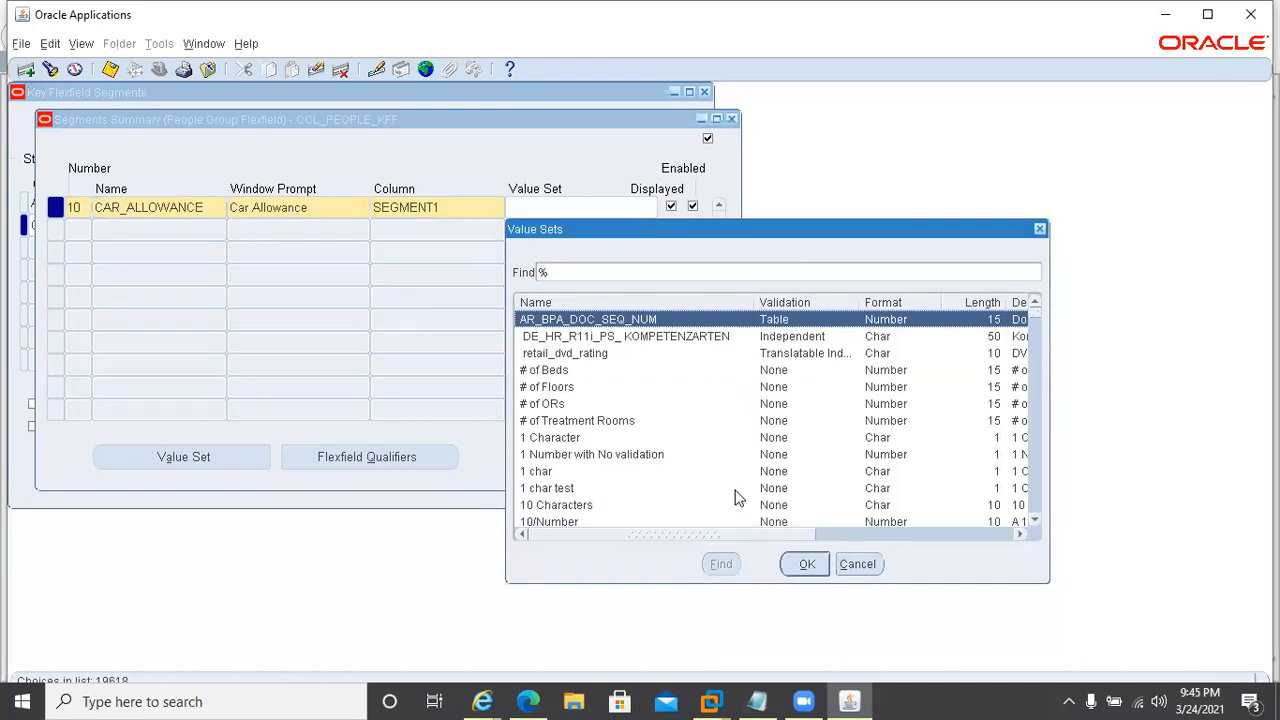
{"action": "left_click_drag", "start_coordinate": [697, 535], "coordinate": [716, 543]}
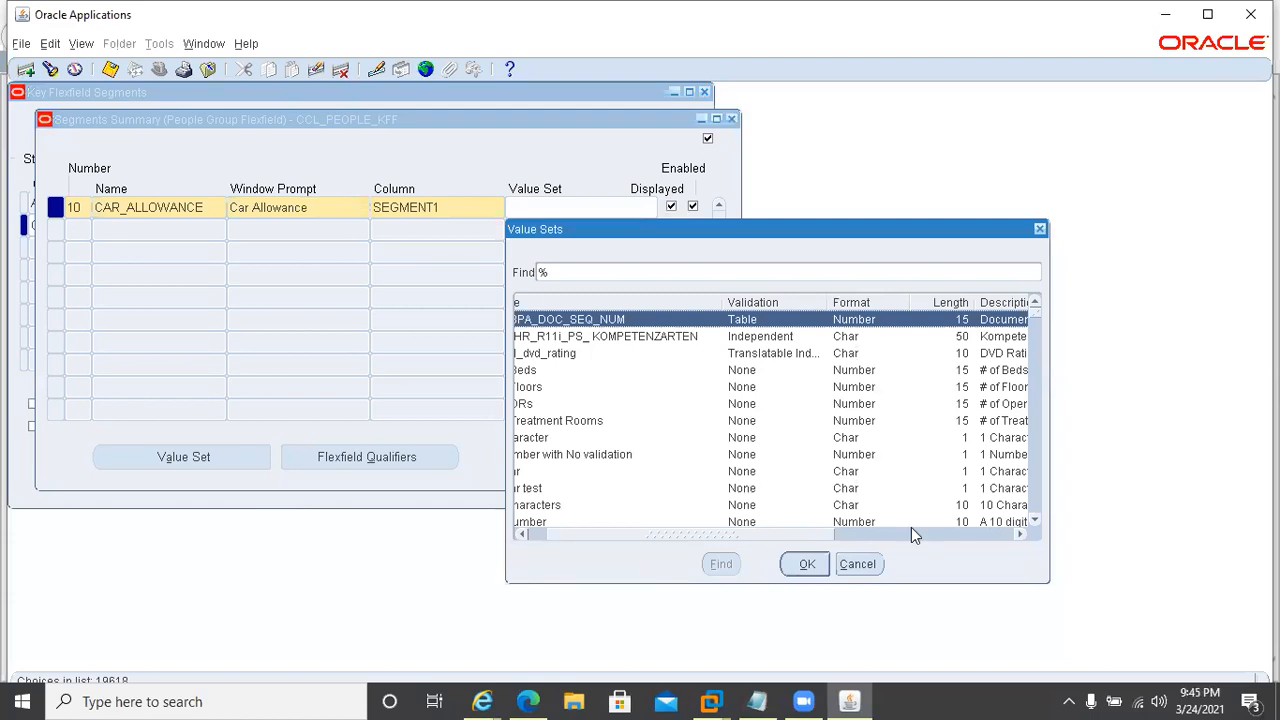
{"action": "left_click", "coordinate": [941, 538]}
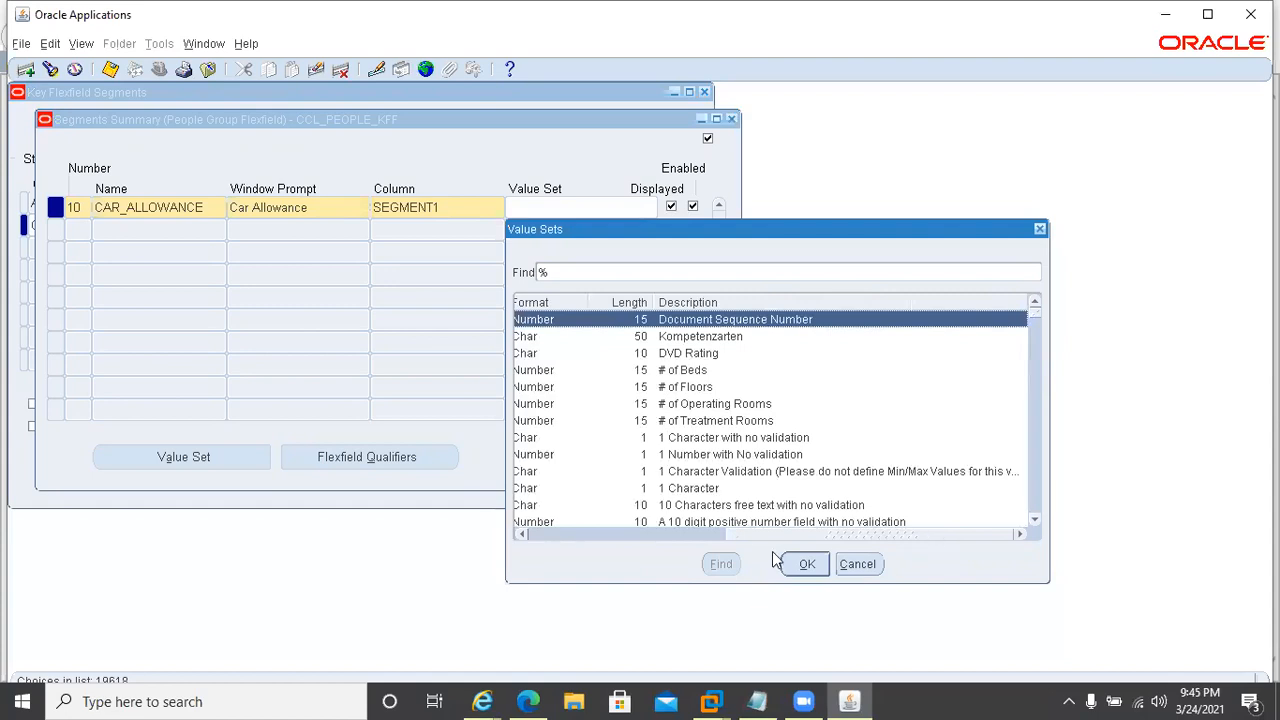
{"action": "left_click", "coordinate": [594, 540]}
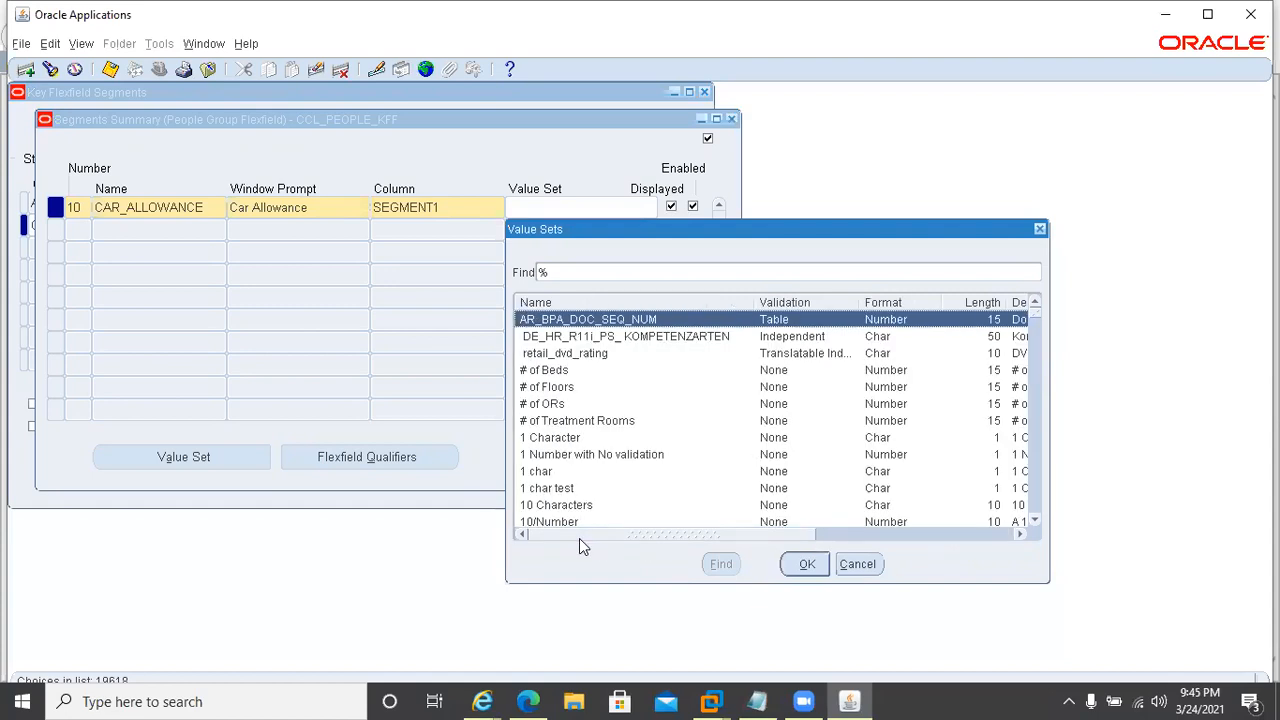
{"action": "left_click", "coordinate": [1035, 510]}
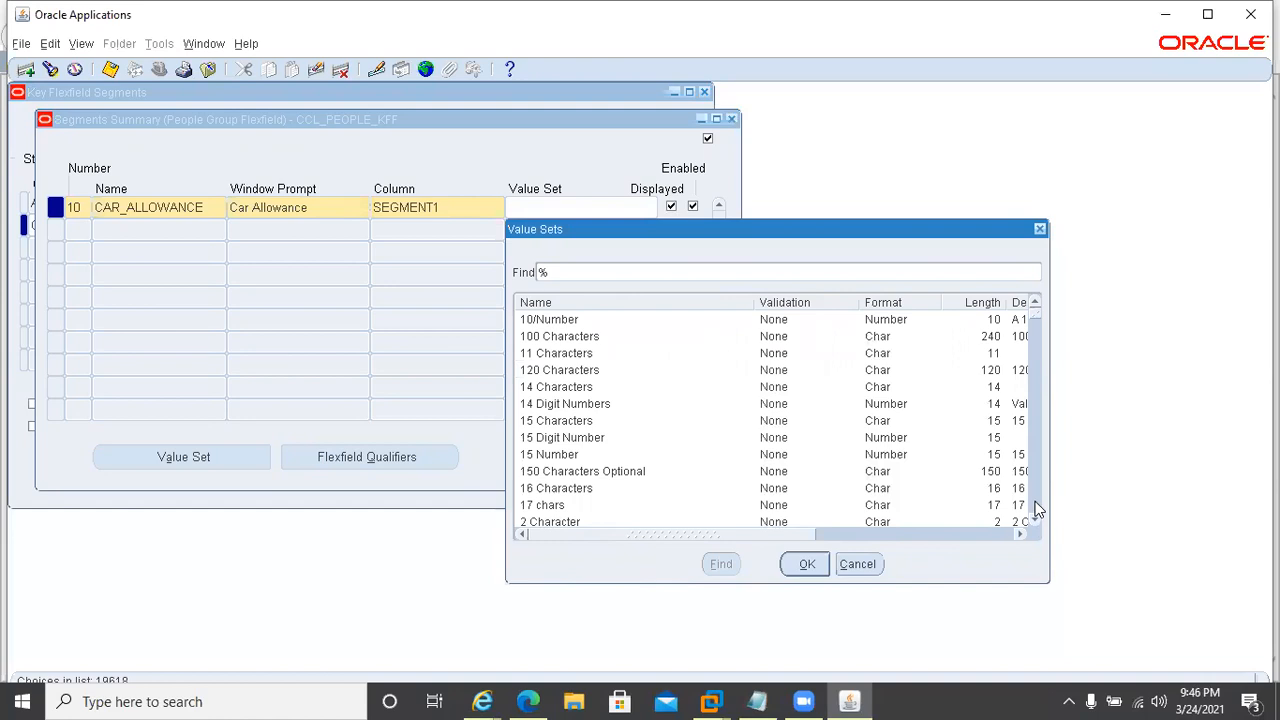
{"action": "left_click", "coordinate": [1035, 510]}
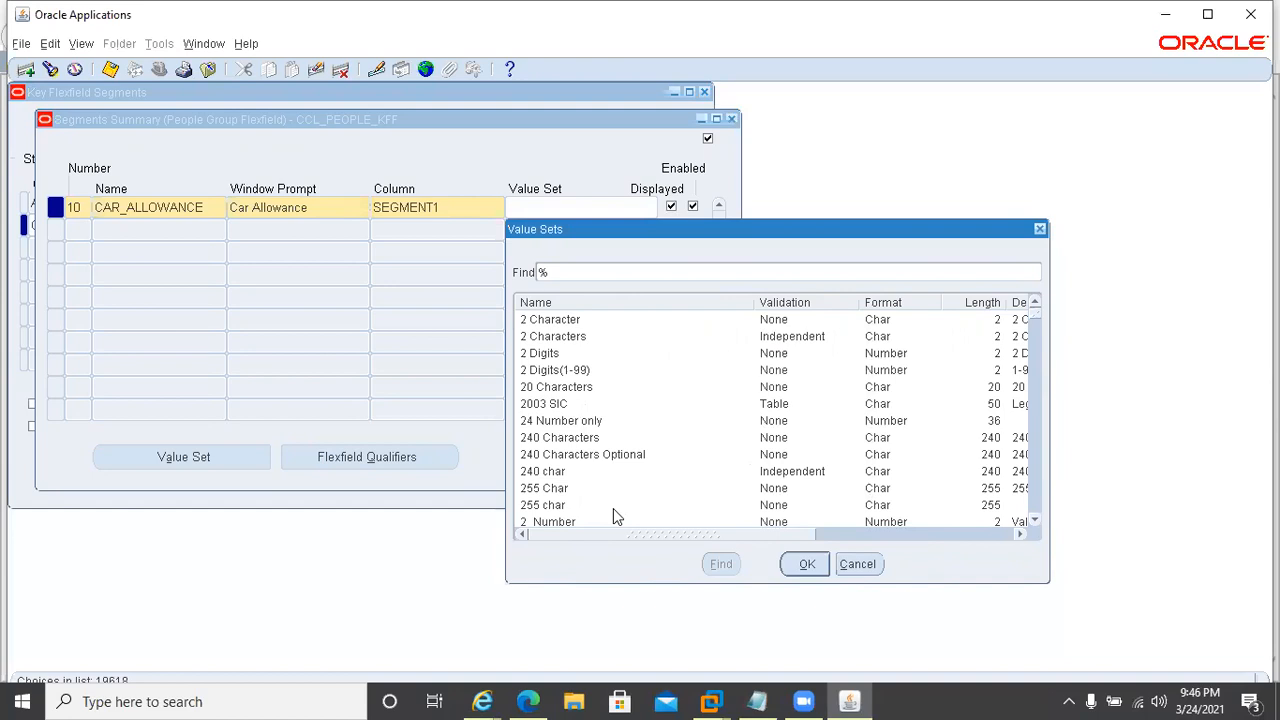
Step: Filter the value sets with yes% and look through the matching names for a suitable yes/no set
{"action": "left_click", "coordinate": [585, 270]}
{"action": "type", "text": "yes%"}
{"action": "key", "text": "Return"}
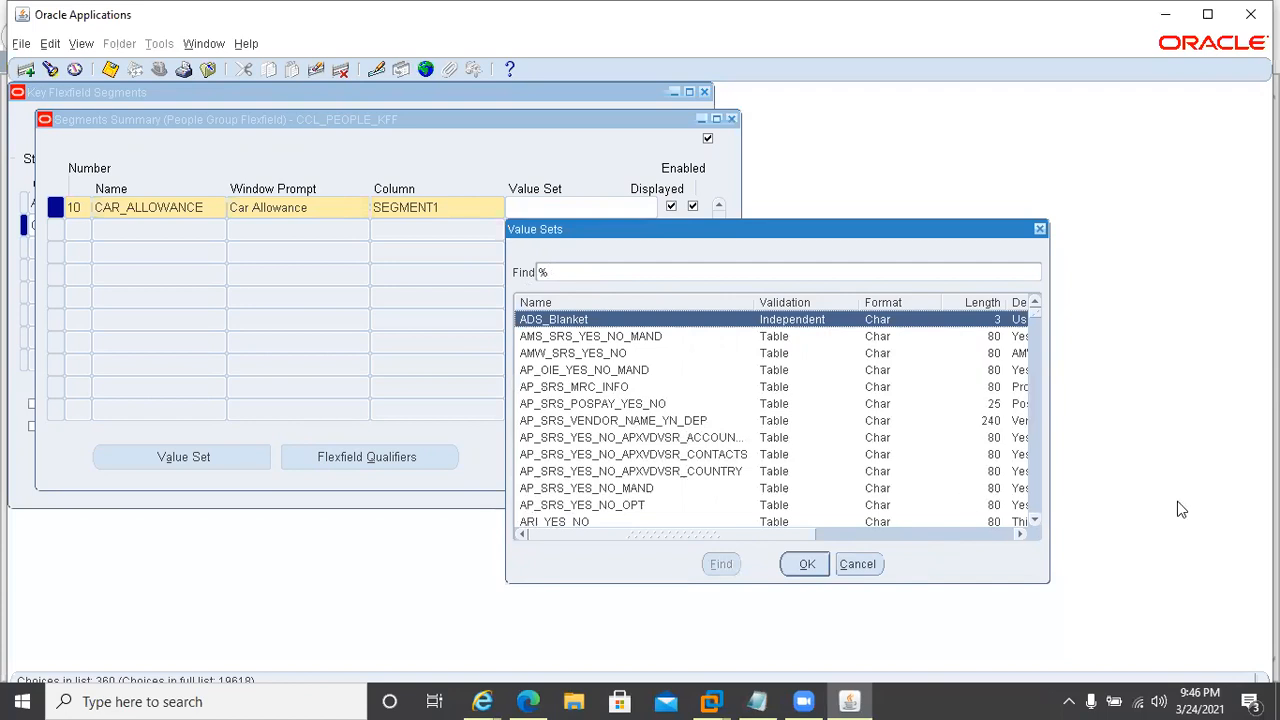
{"action": "left_click", "coordinate": [1037, 514]}
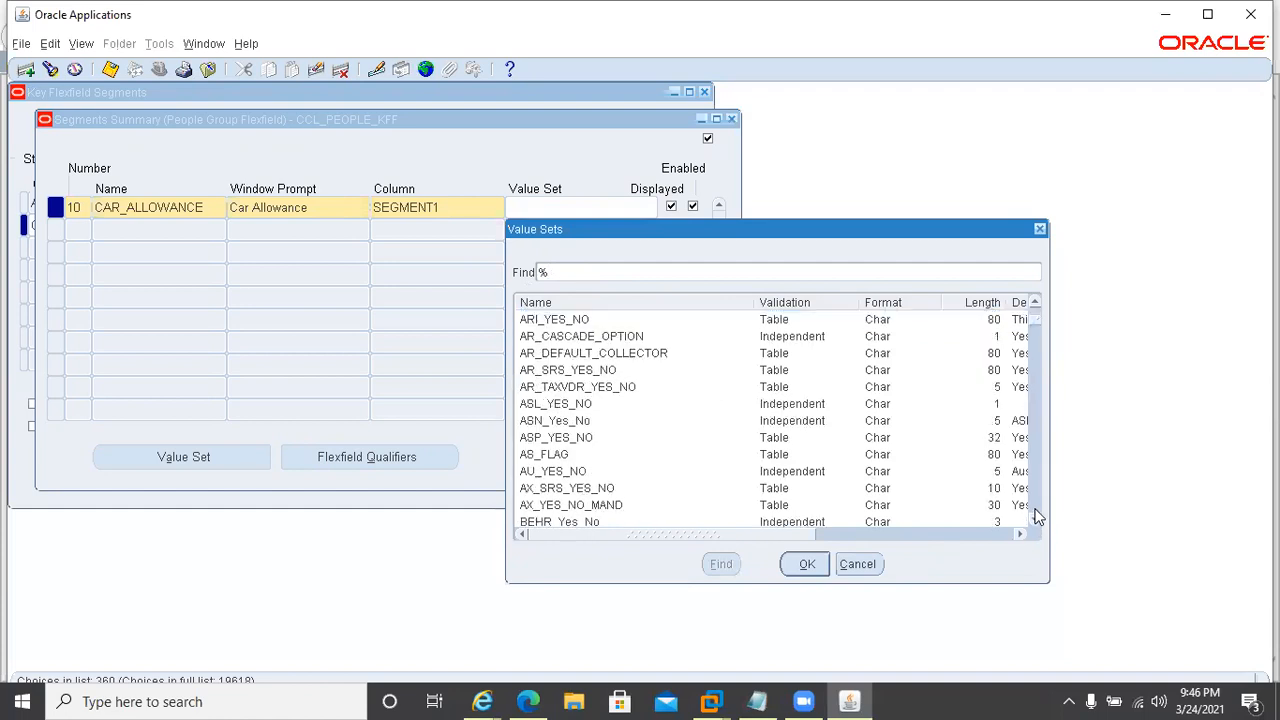
{"action": "left_click", "coordinate": [1037, 514]}
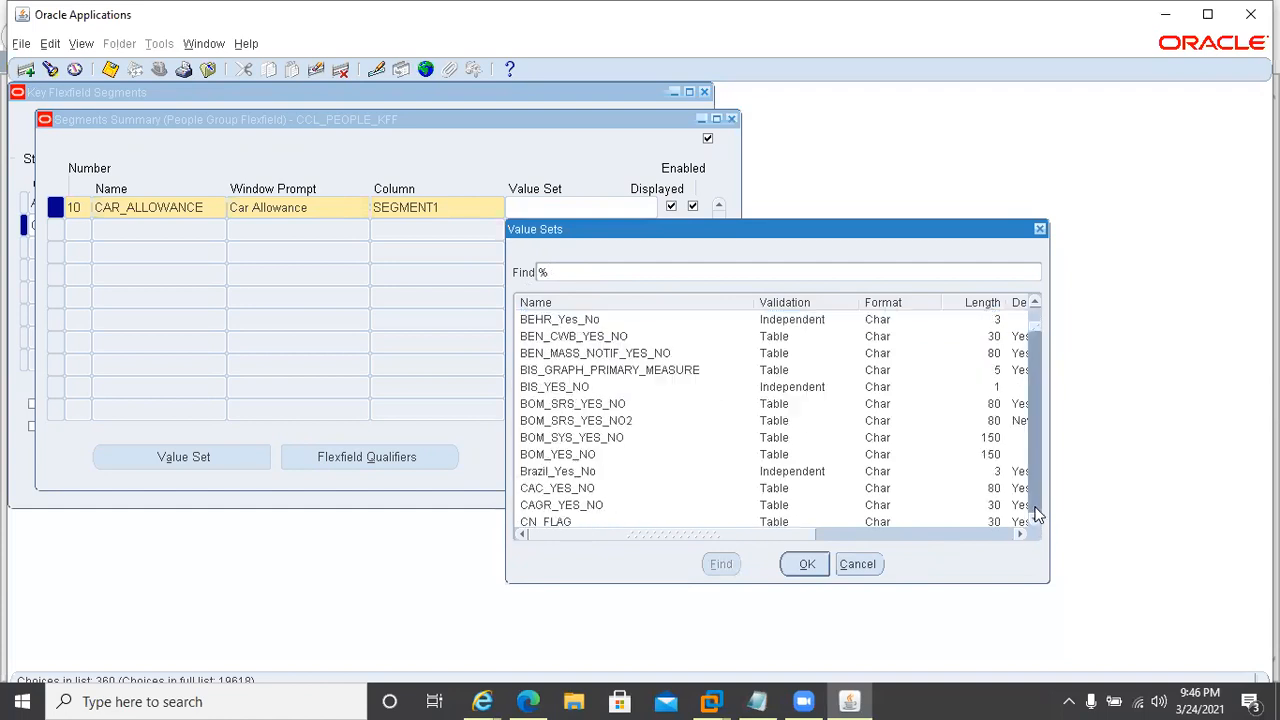
{"action": "left_click", "coordinate": [1037, 514]}
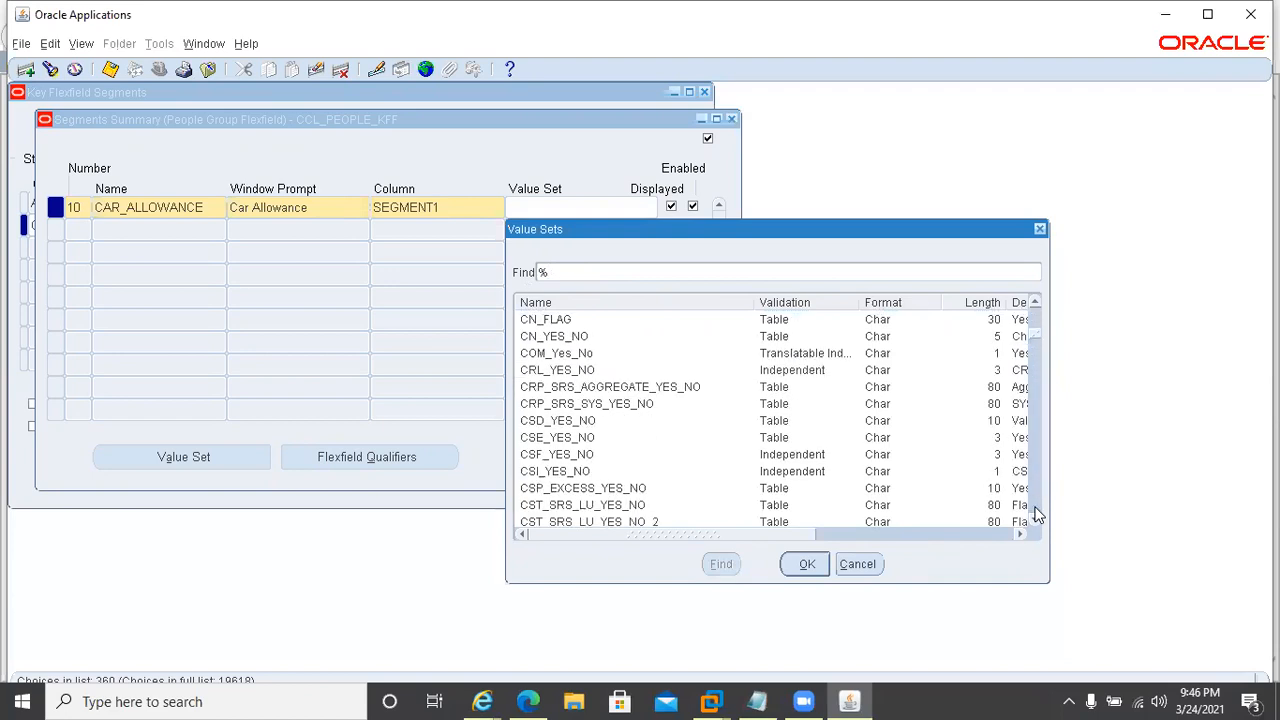
{"action": "left_click", "coordinate": [1037, 514]}
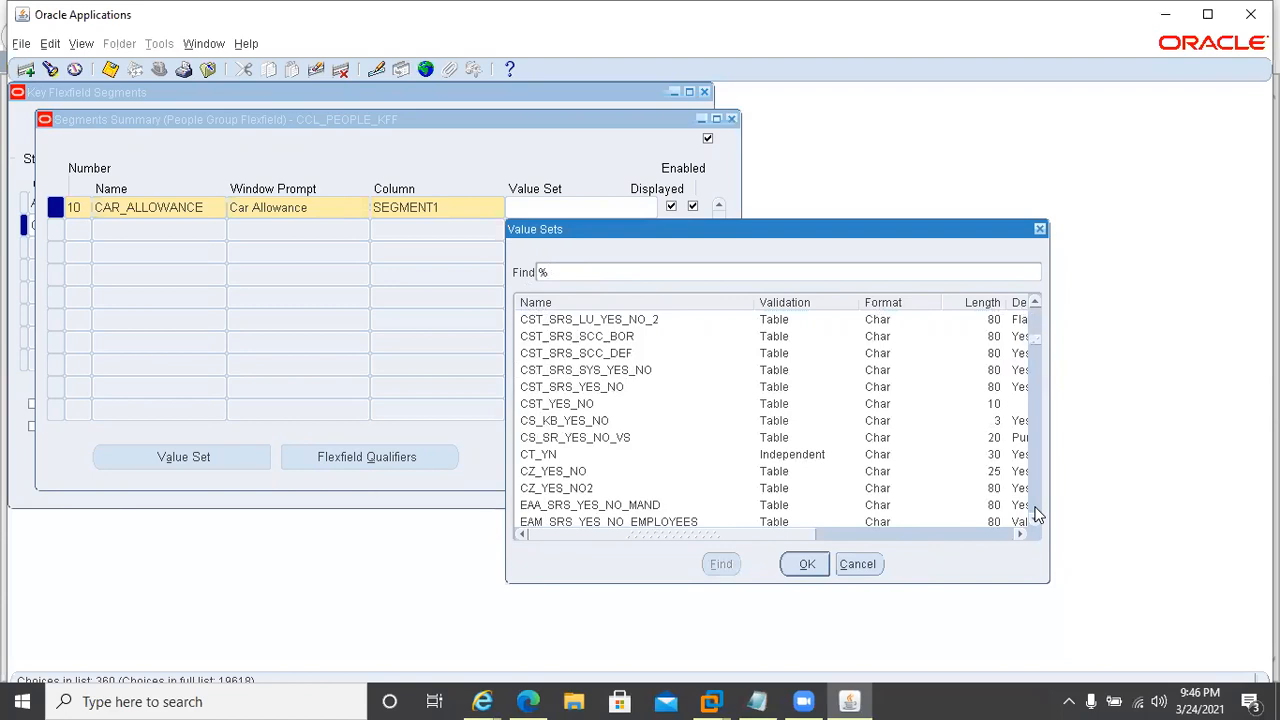
{"action": "left_click", "coordinate": [1037, 514]}
{"action": "left_click", "coordinate": [1037, 514]}
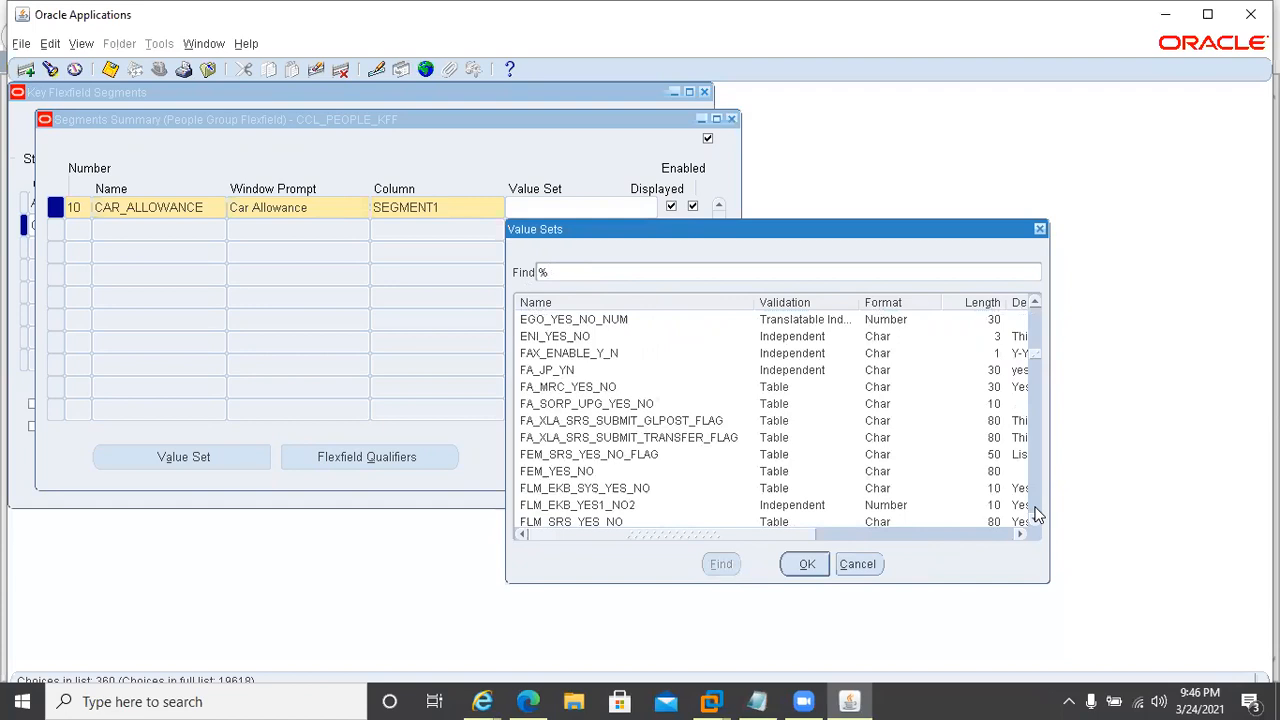
{"action": "left_click", "coordinate": [1037, 514]}
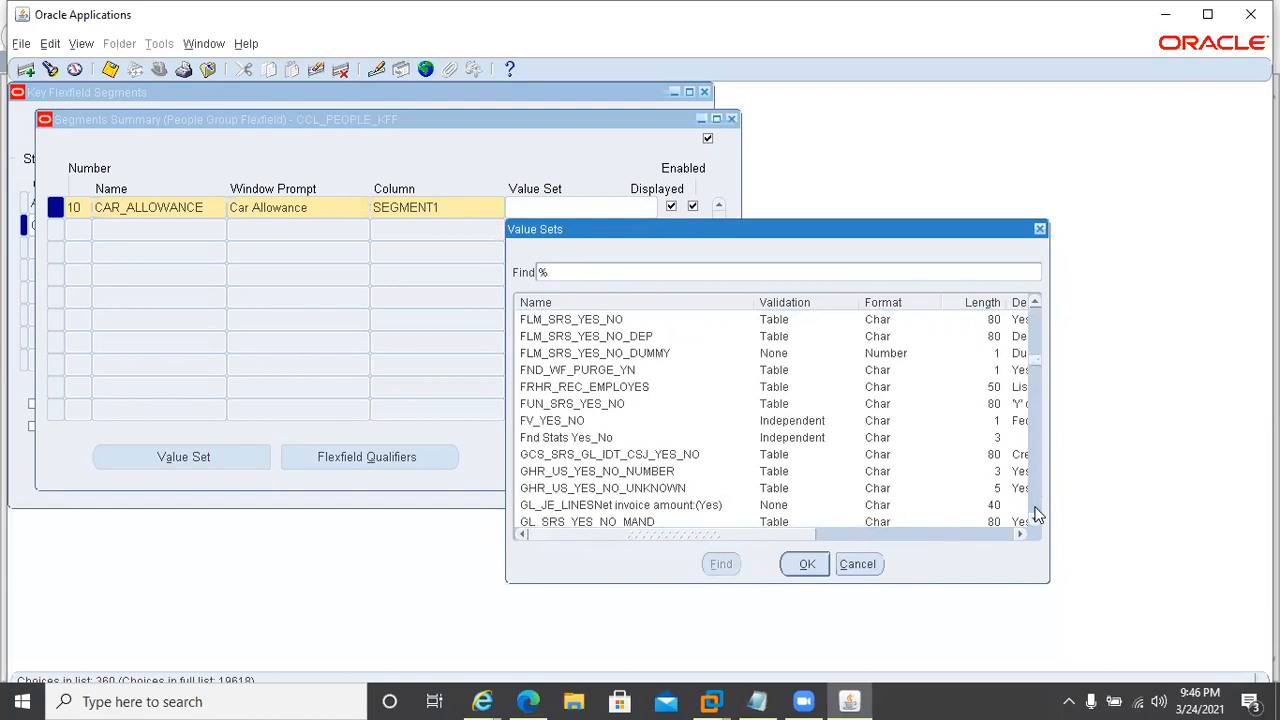
{"action": "left_click", "coordinate": [1037, 514]}
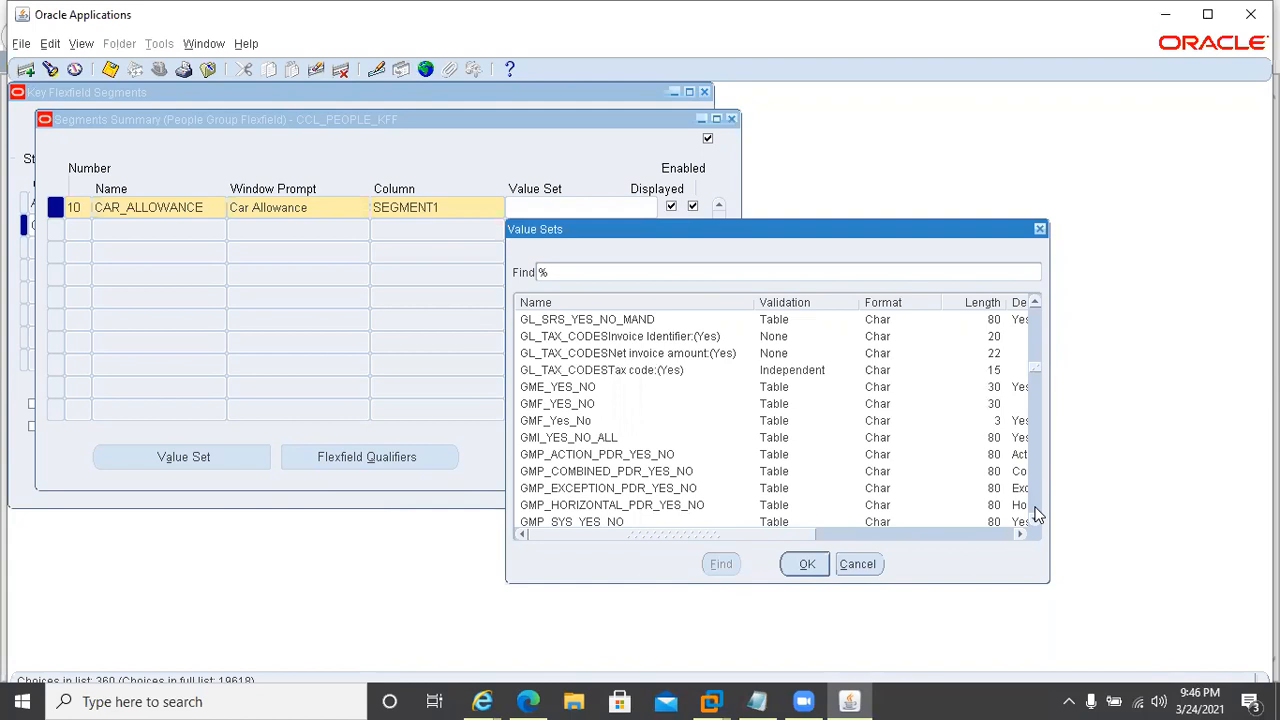
{"action": "left_click", "coordinate": [1037, 514]}
{"action": "left_click", "coordinate": [594, 276]}
{"action": "type", "text": "Standard%Yes%"}
{"action": "key", "text": "Return"}
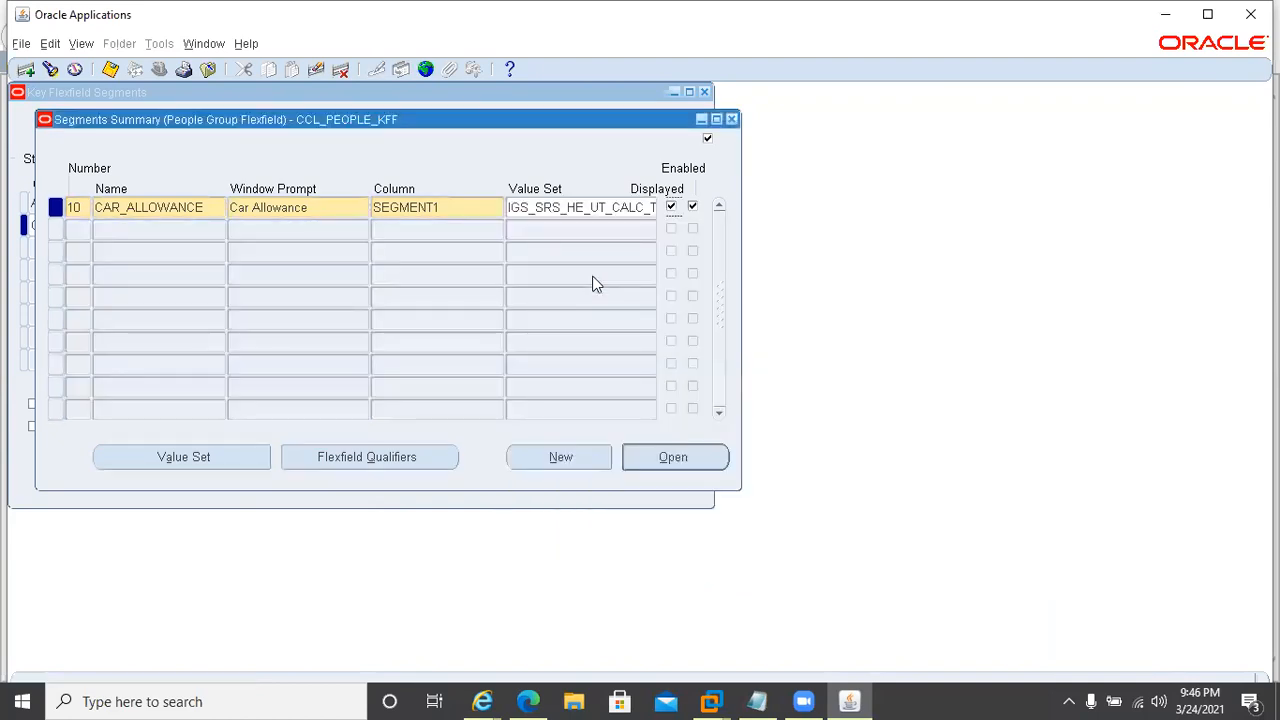
{"action": "left_click_drag", "start_coordinate": [506, 207], "coordinate": [626, 224]}
{"action": "key", "text": "Delete"}
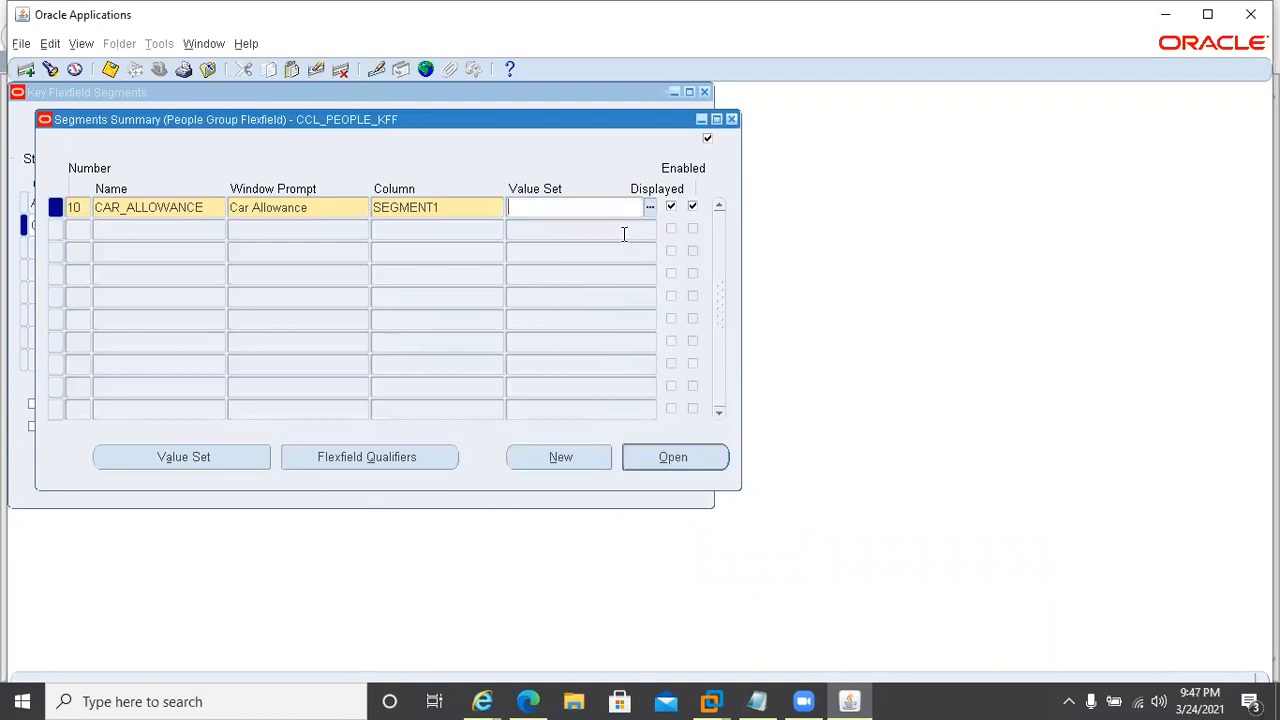
Step: Search the value sets for %YES%NO% and assign Yes_No to the CAR_ALLOWANCE segment
{"action": "left_click", "coordinate": [649, 209]}
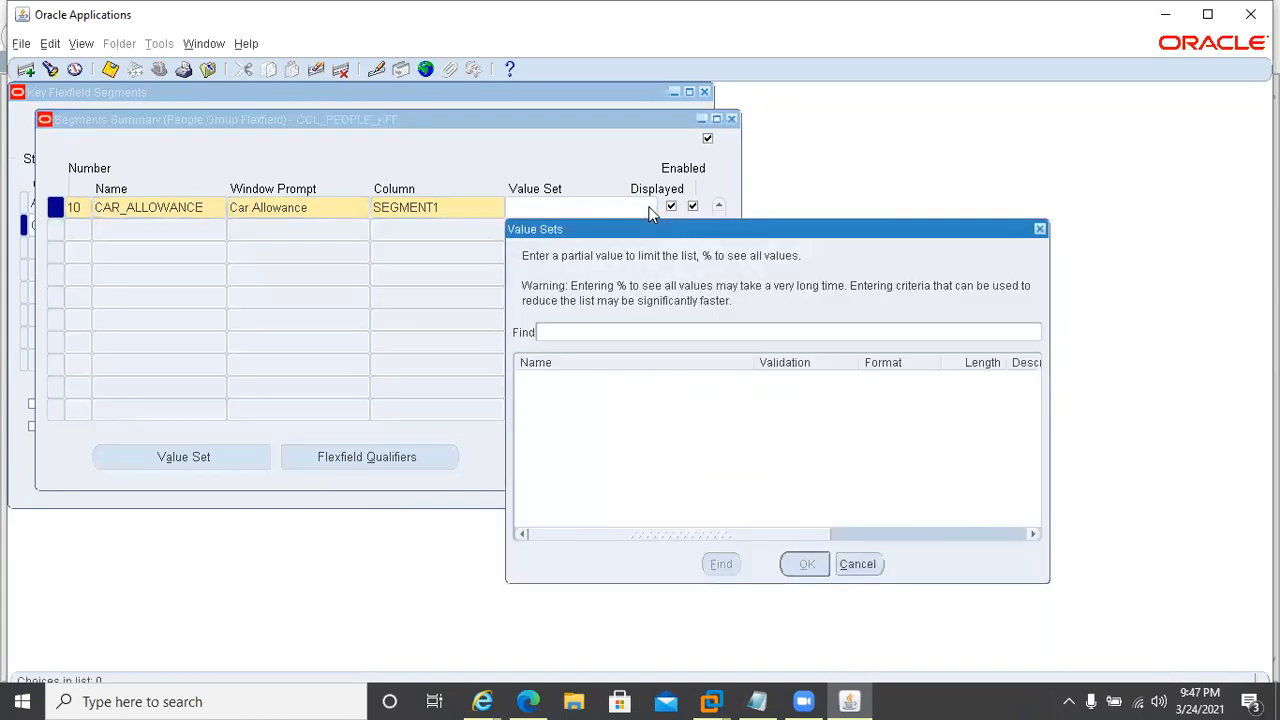
{"action": "type", "text": "%YES%NO%"}
{"action": "key", "text": "Return"}
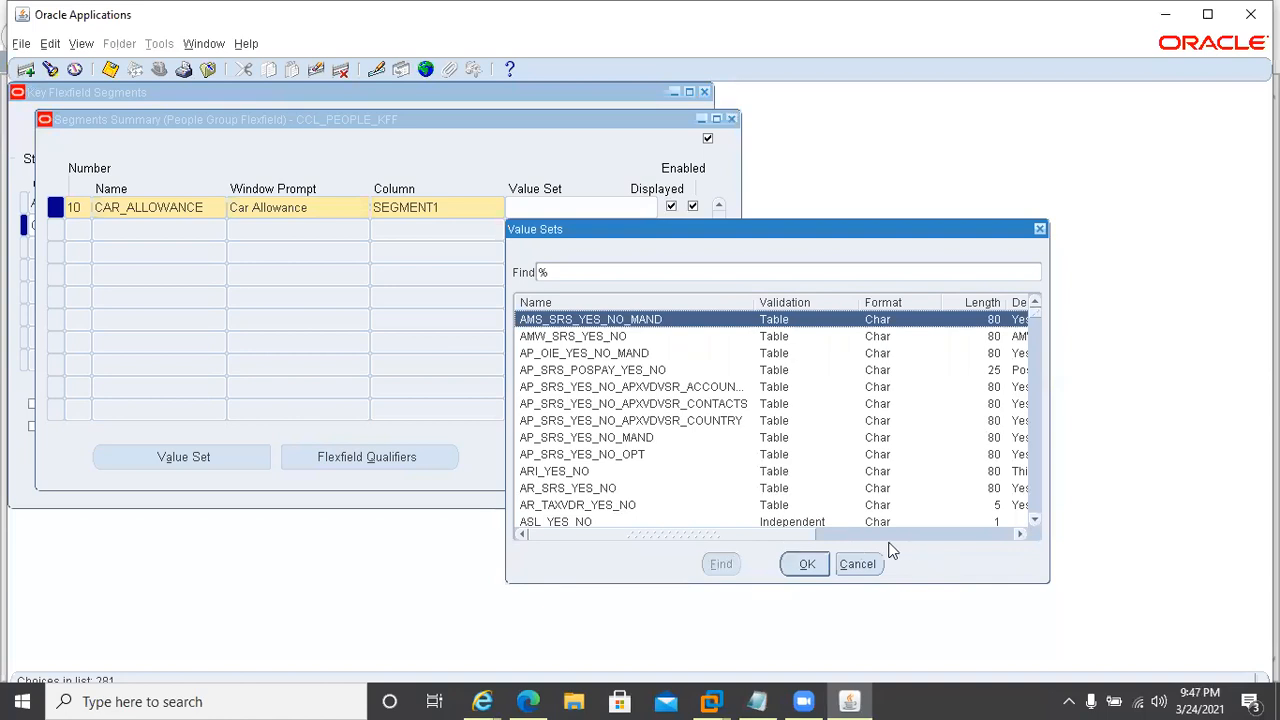
{"action": "left_click", "coordinate": [1035, 521]}
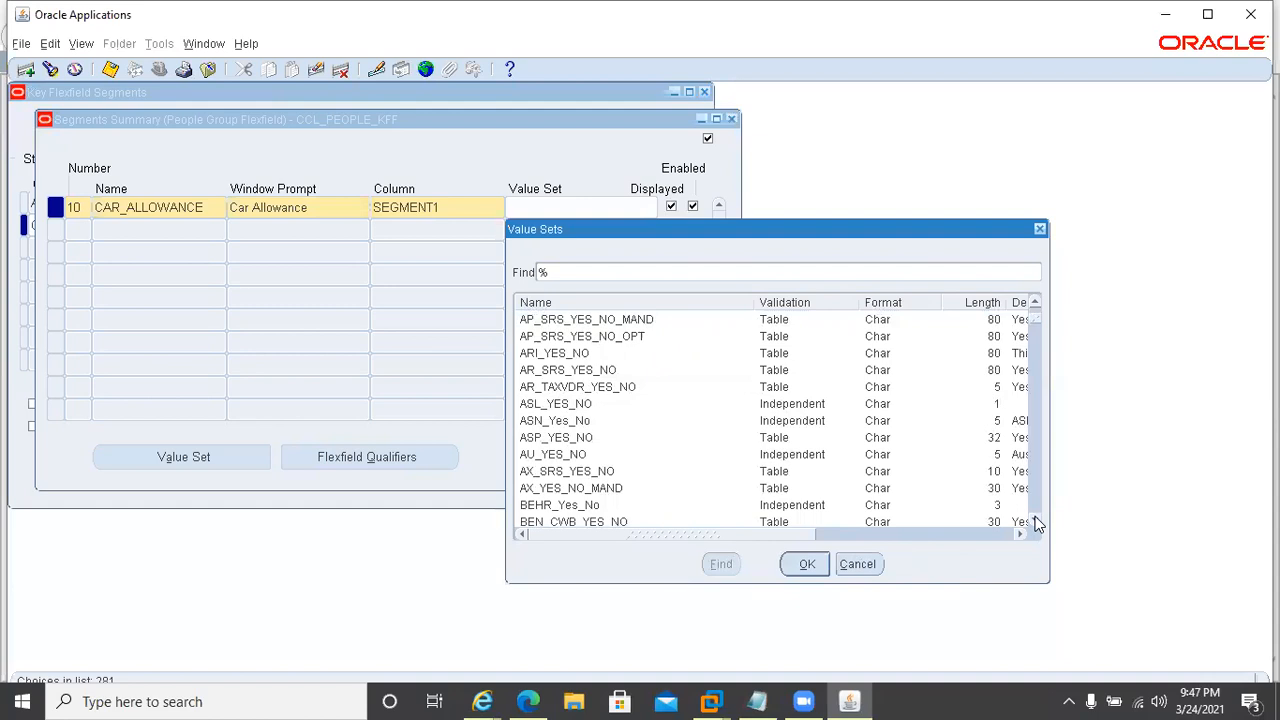
{"action": "left_click", "coordinate": [1033, 443]}
{"action": "left_click", "coordinate": [1033, 443]}
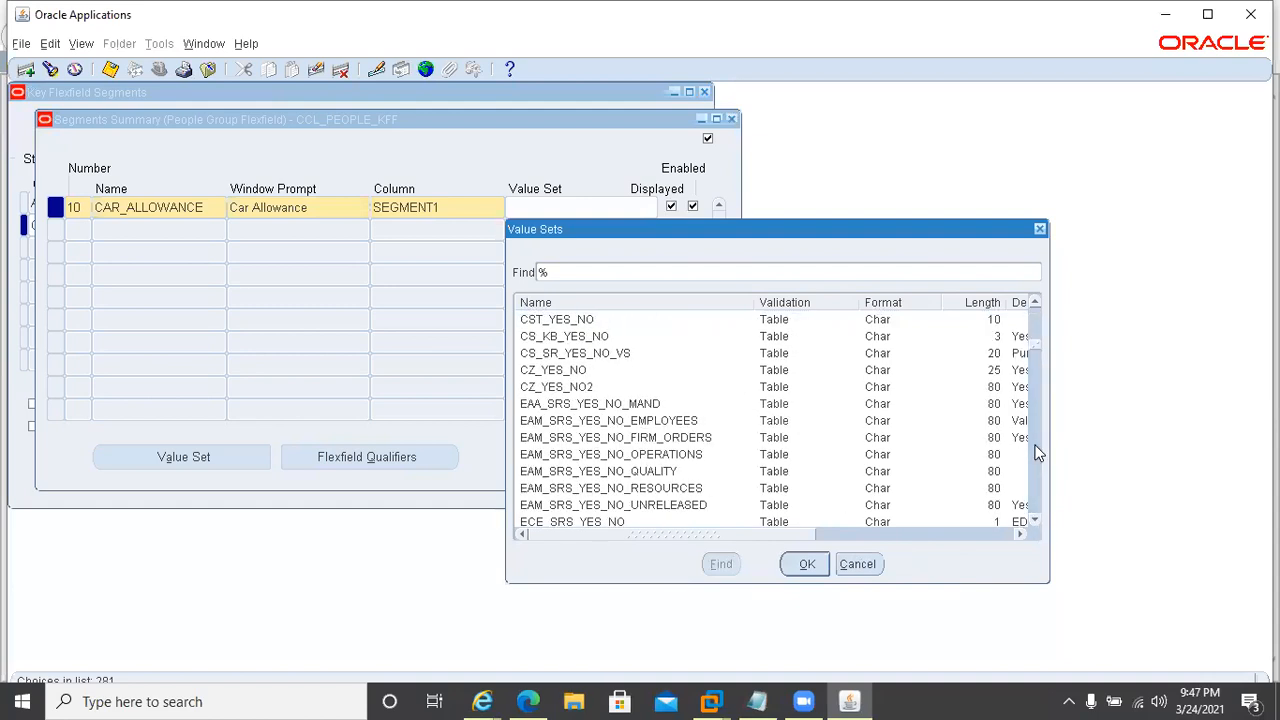
{"action": "left_click", "coordinate": [1036, 453]}
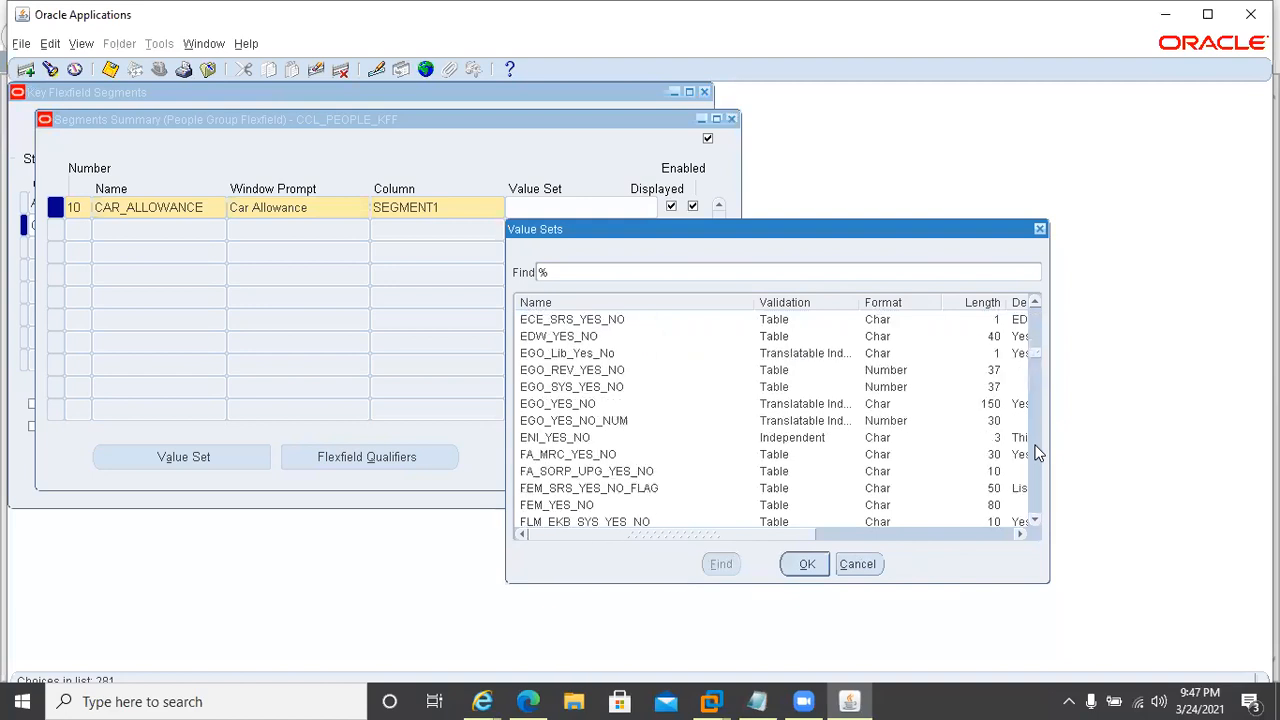
{"action": "left_click", "coordinate": [1036, 453]}
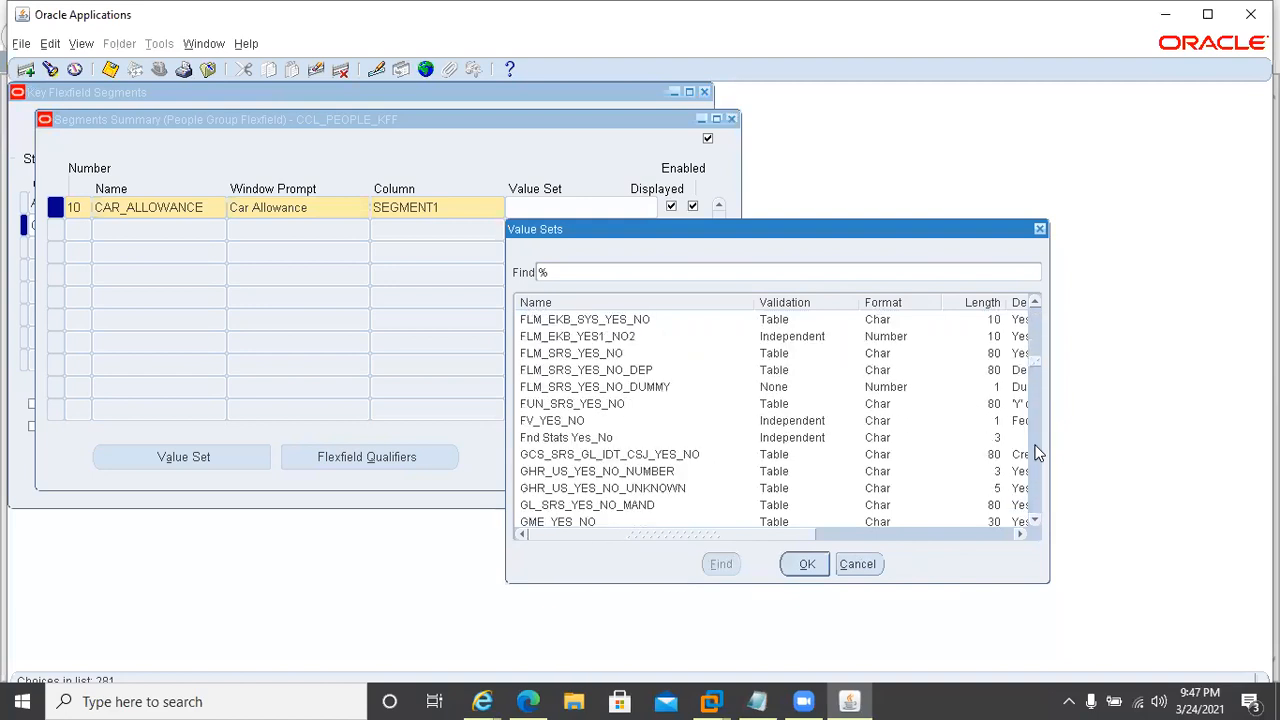
{"action": "left_click", "coordinate": [1036, 453]}
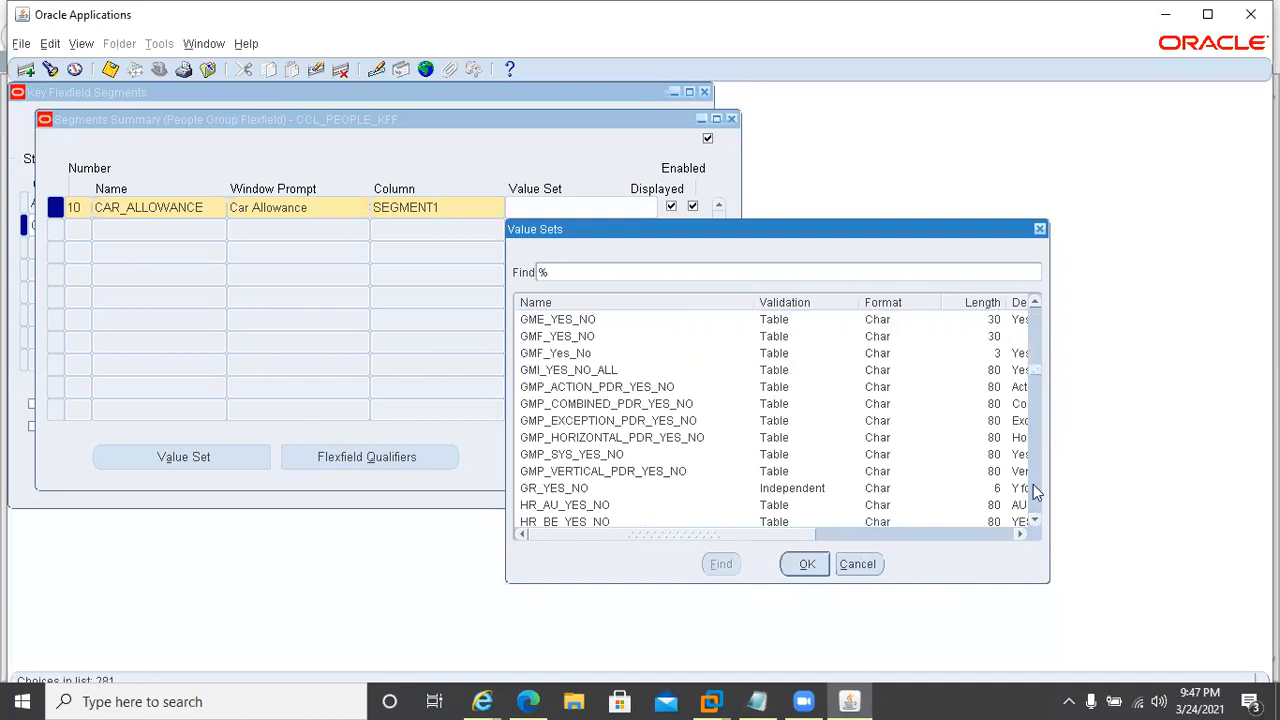
{"action": "left_click", "coordinate": [1036, 495]}
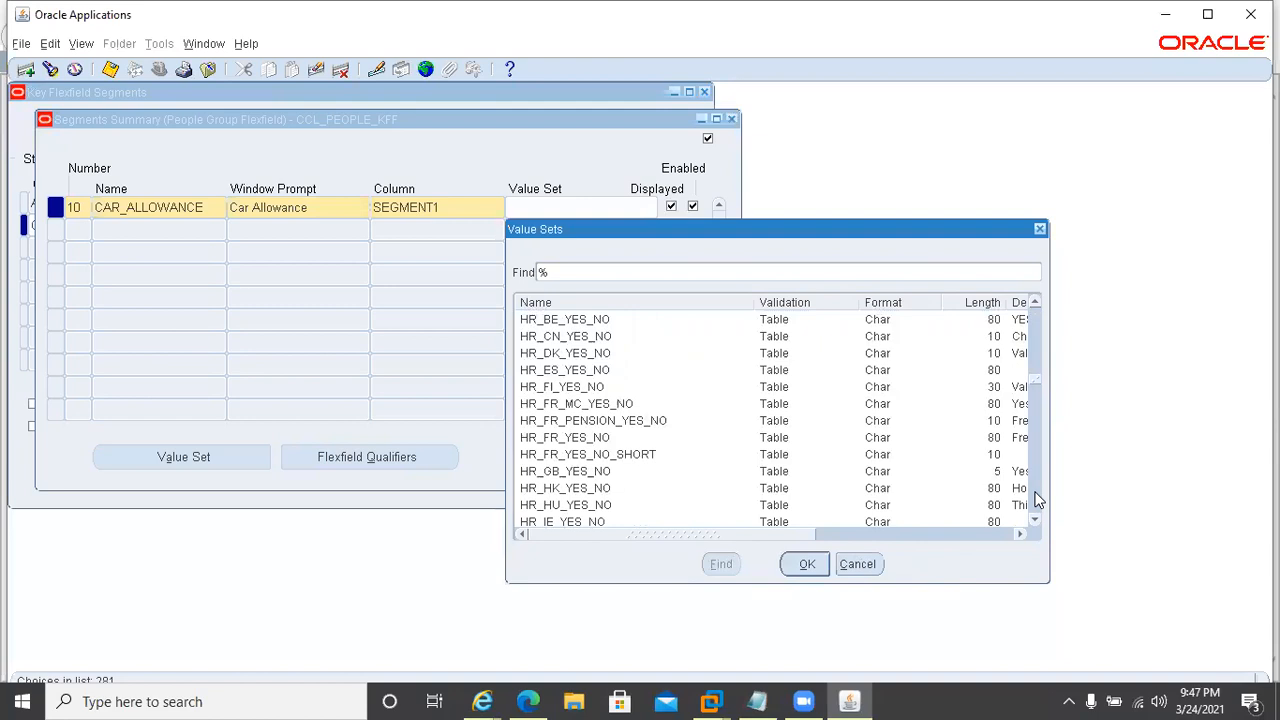
{"action": "left_click", "coordinate": [1036, 500]}
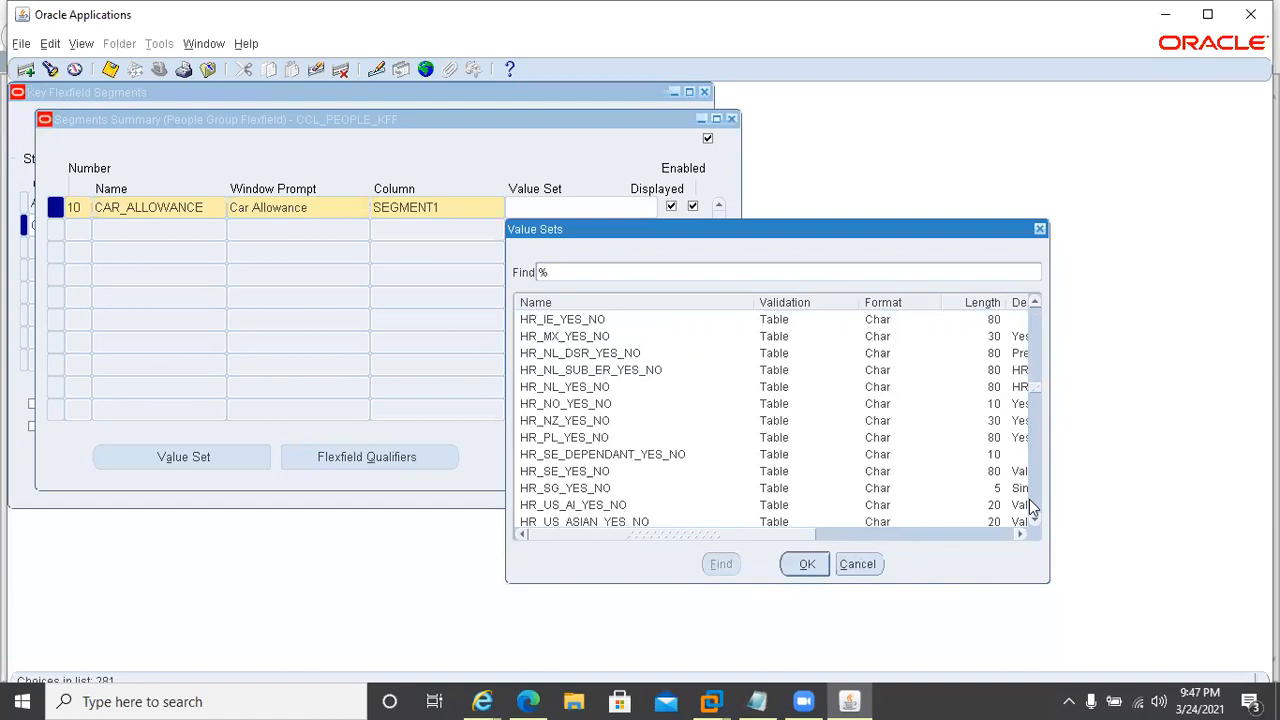
{"action": "left_click", "coordinate": [1033, 503]}
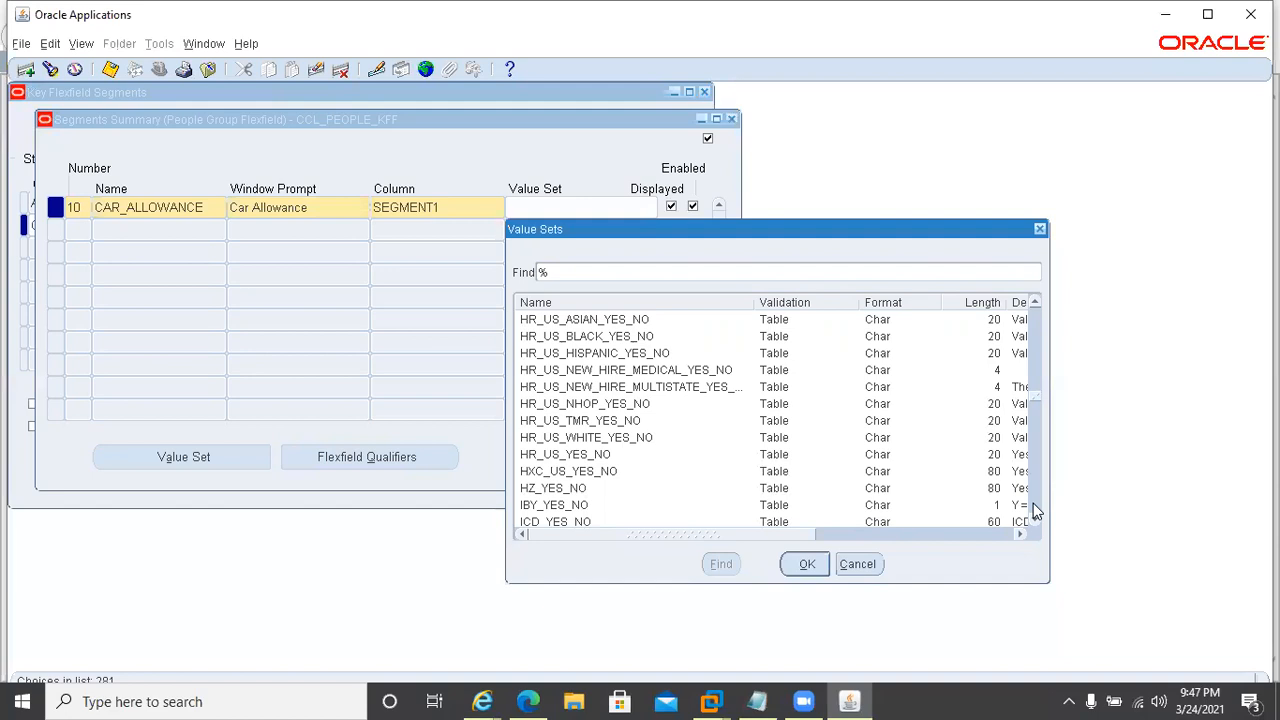
{"action": "left_click", "coordinate": [1033, 503]}
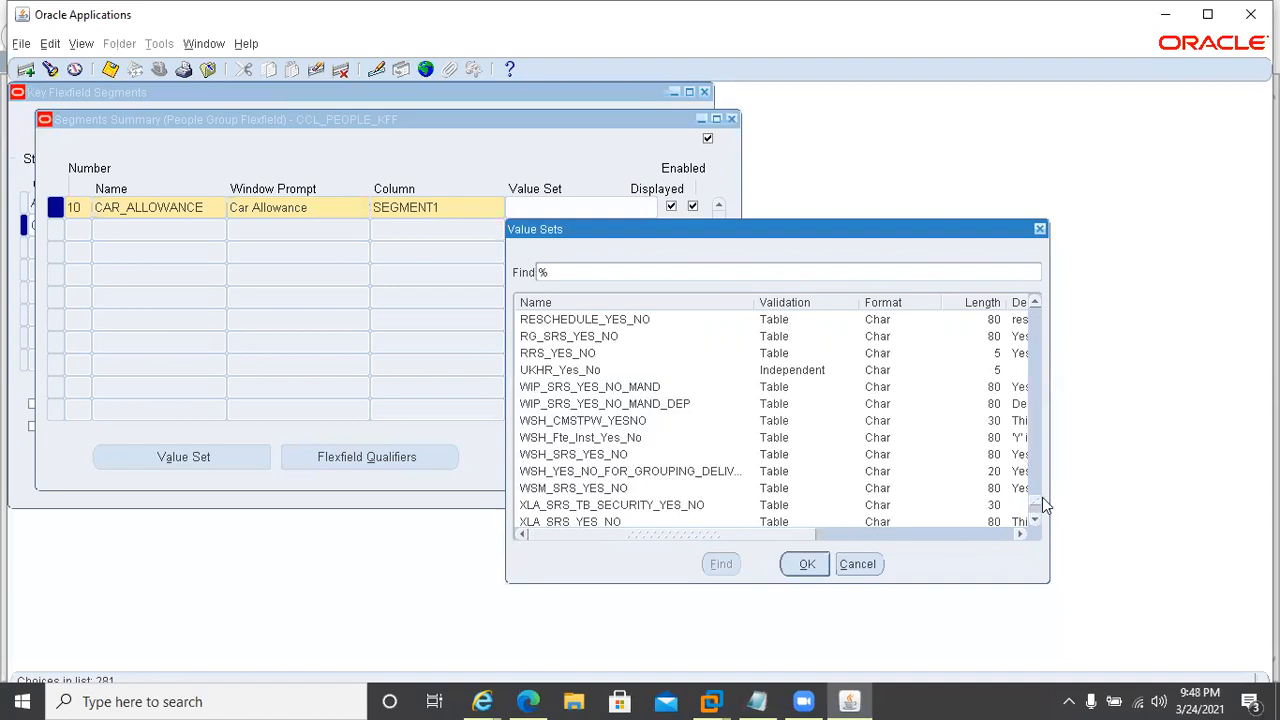
{"action": "scroll", "coordinate": [1037, 508], "scroll_direction": "down", "scroll_amount": 4}
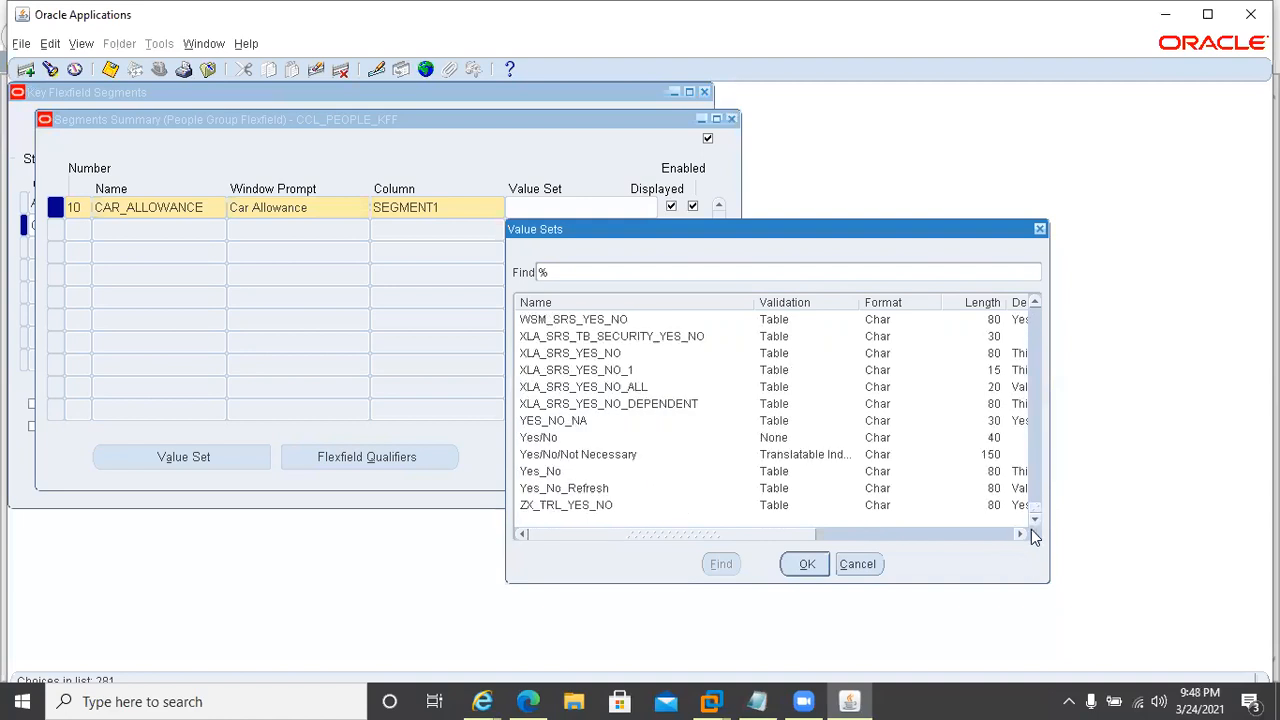
{"action": "left_click", "coordinate": [548, 471]}
{"action": "left_click", "coordinate": [807, 564]}
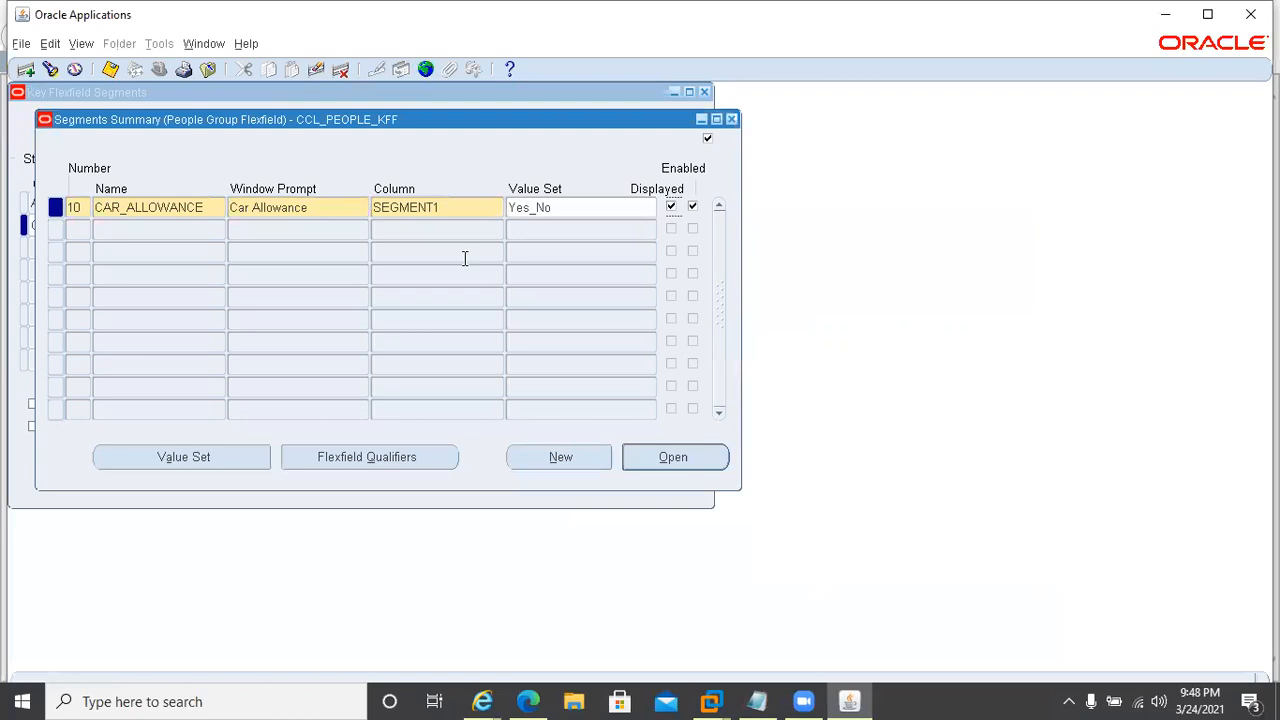
Step: Save the CAR_ALLOWANCE segment, accepting its display size, and review the segment's detailed definition
{"action": "double_click", "coordinate": [569, 210]}
{"action": "left_click", "coordinate": [470, 363]}
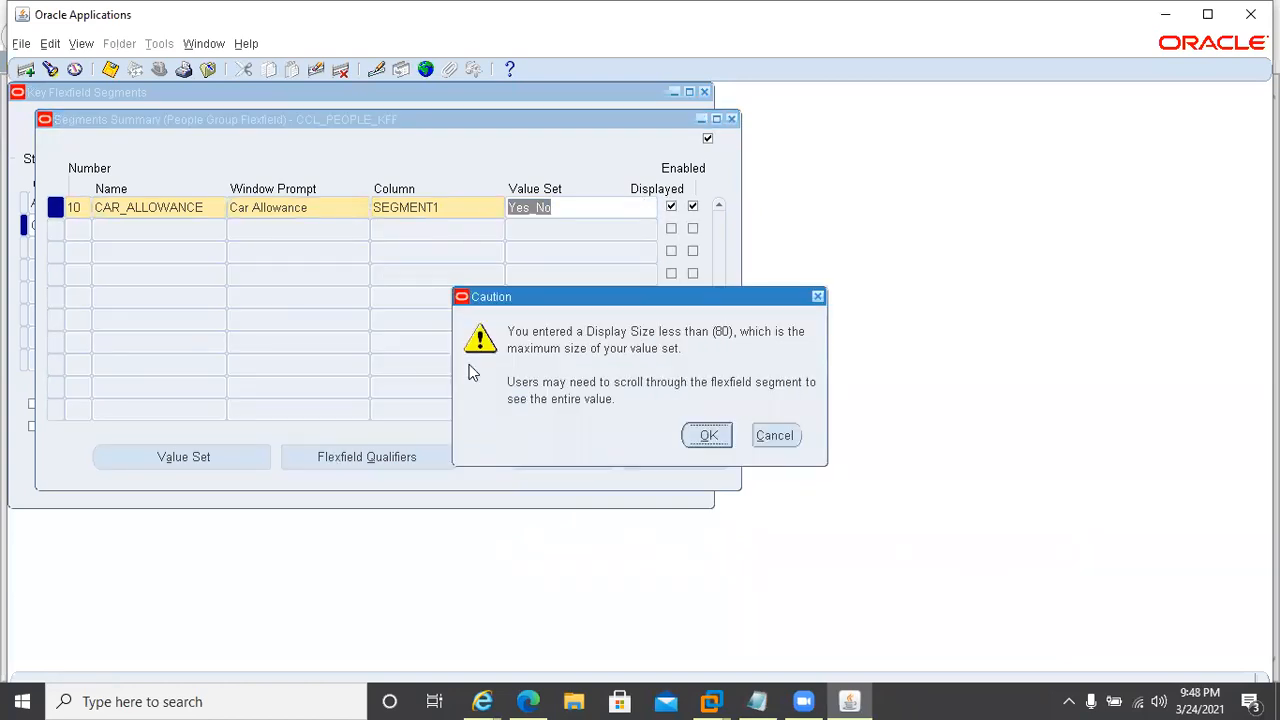
{"action": "left_click", "coordinate": [708, 437]}
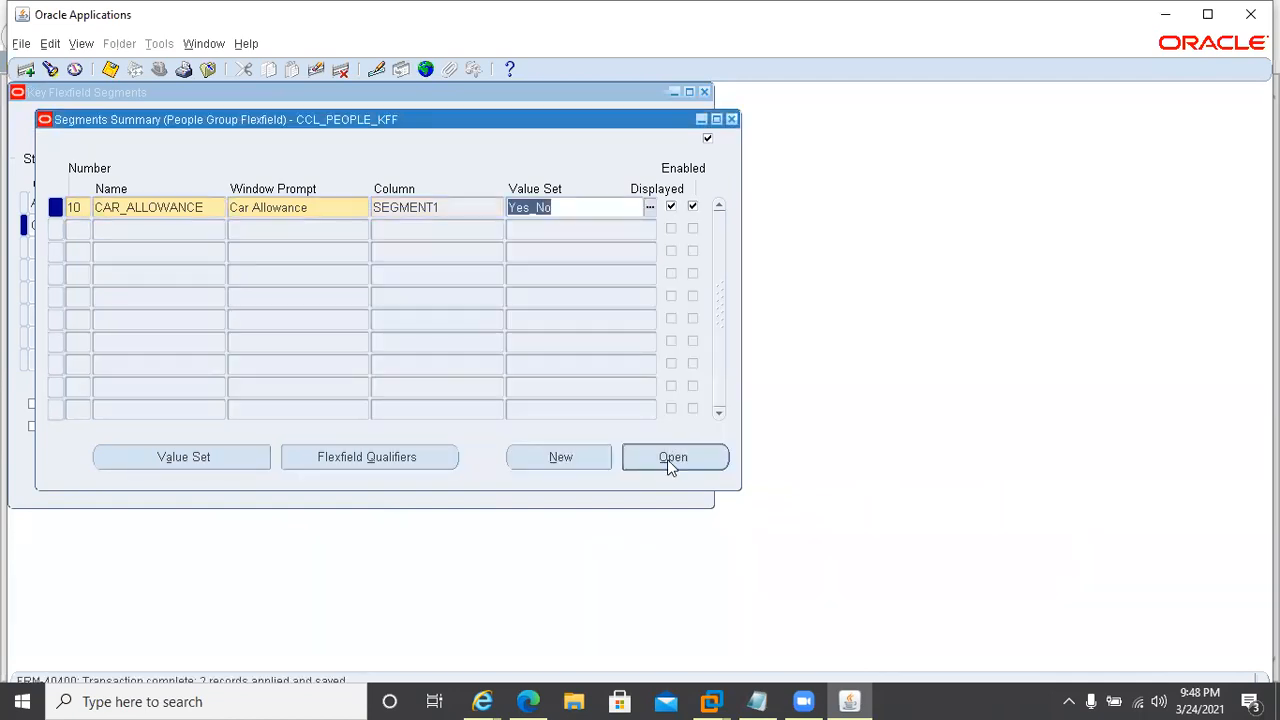
{"action": "left_click", "coordinate": [667, 459]}
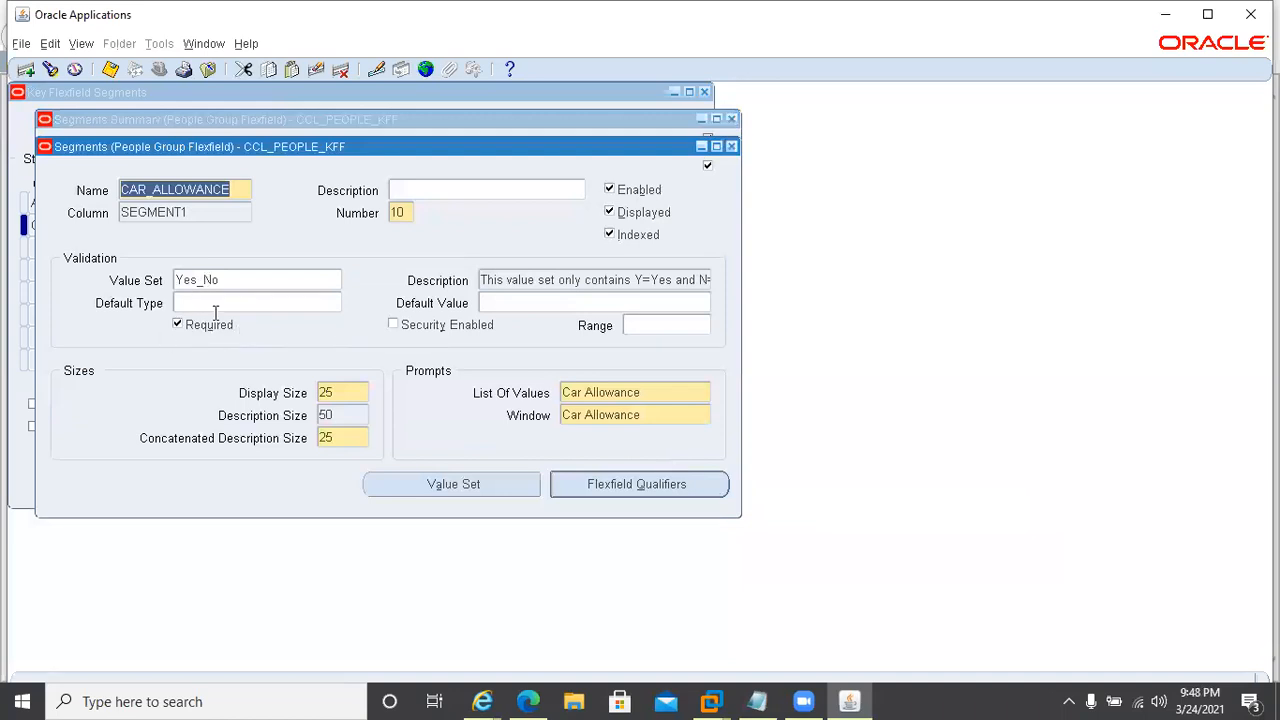
{"action": "left_click", "coordinate": [731, 146]}
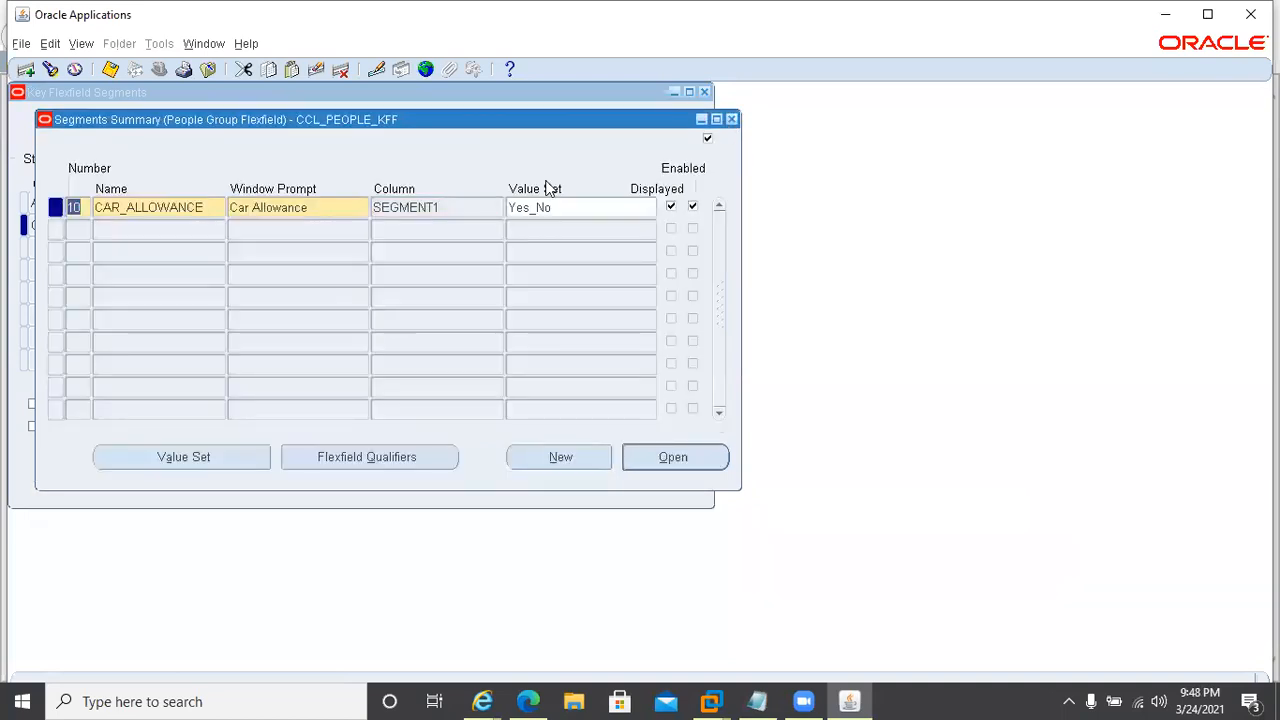
Step: Add segment number 20 named HOUSE_ALLOWANCE with the window prompt House Allowance to the CCL_PEOPLE_KFF structure
{"action": "left_click", "coordinate": [72, 230]}
{"action": "type", "text": "12"}
{"action": "key", "text": "BackSpace"}
{"action": "key", "text": "BackSpace"}
{"action": "type", "text": "20"}
{"action": "key", "text": "Tab"}
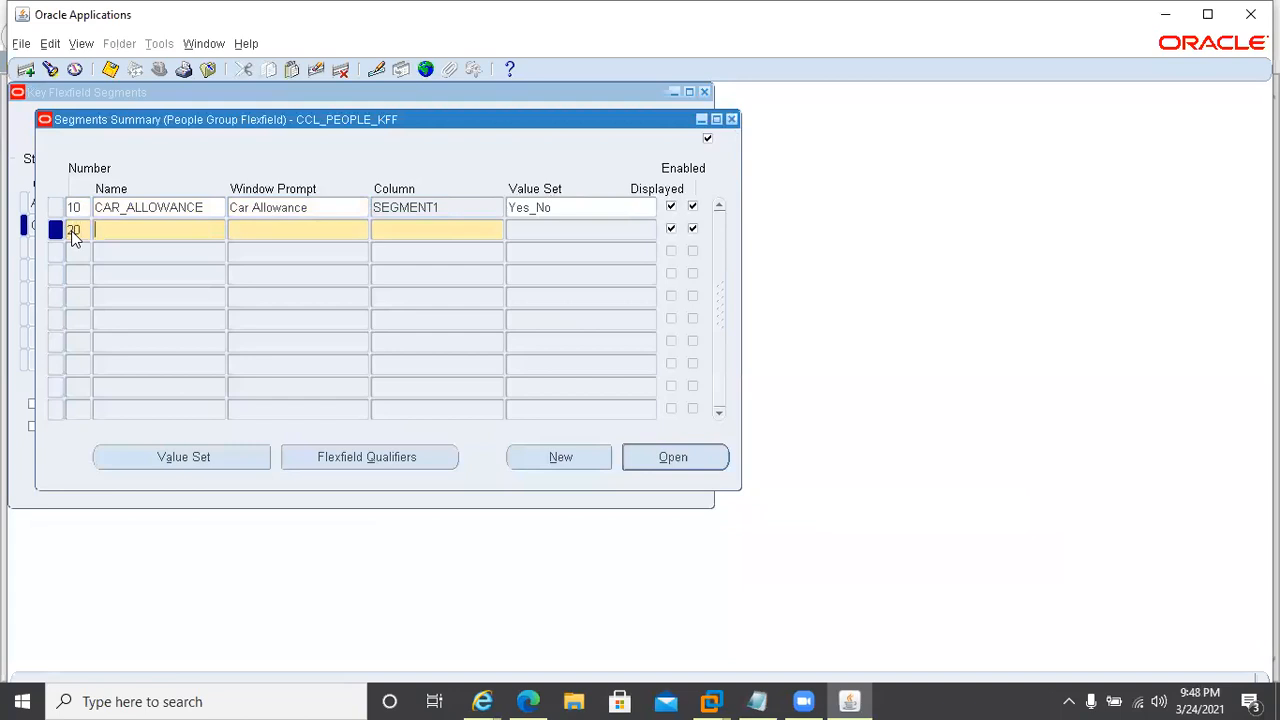
{"action": "type", "text": "HOUSE_ALOWANCE"}
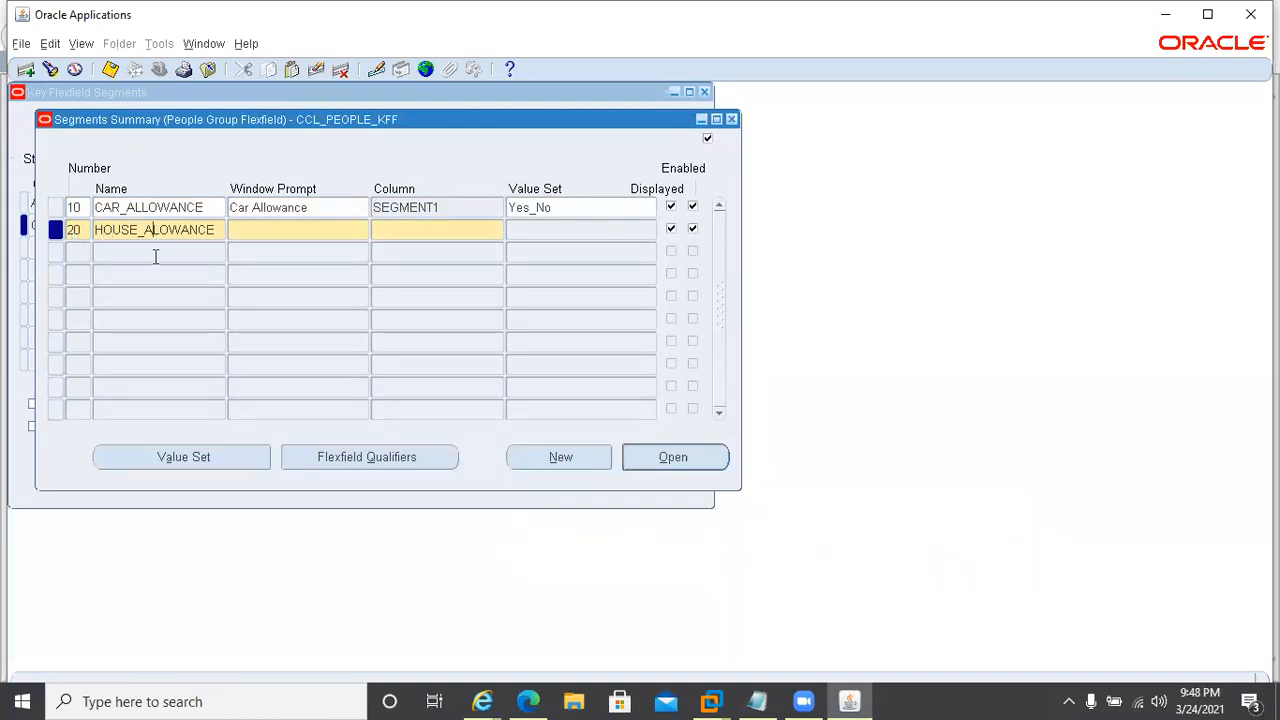
{"action": "type", "text": "L"}
{"action": "key", "text": "Tab"}
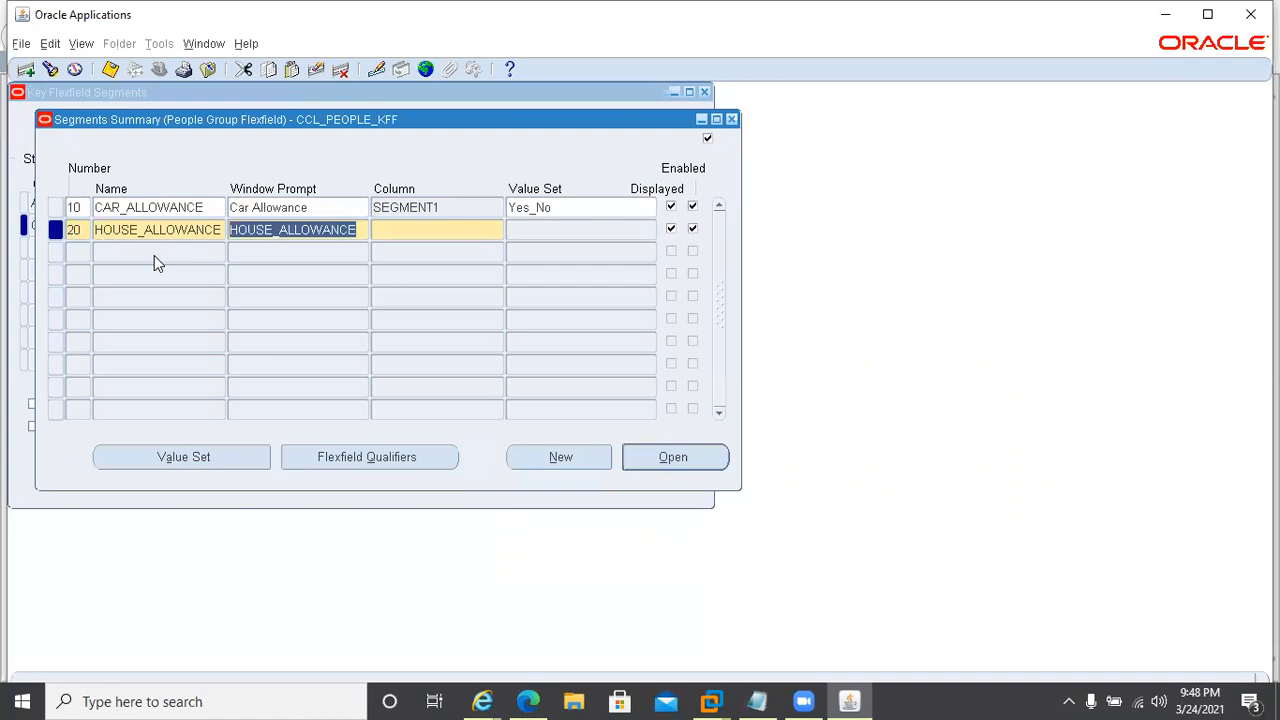
{"action": "type", "text": "House Allowance"}
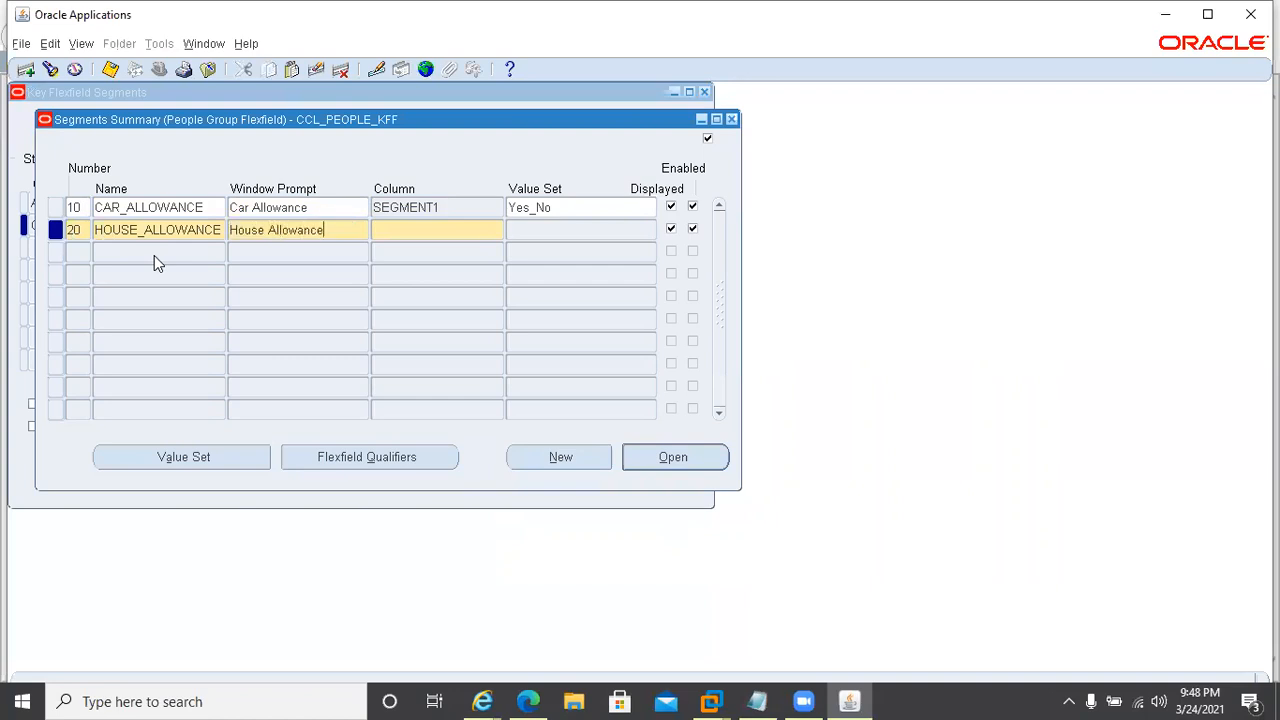
Step: Assign column SEGMENT2 and value set Yes_No to the HOUSE_ALLOWANCE segment, save it accepting the display size, and close the segments summary
{"action": "key", "text": "Tab"}
{"action": "type", "text": "segment%"}
{"action": "key", "text": "Tab"}
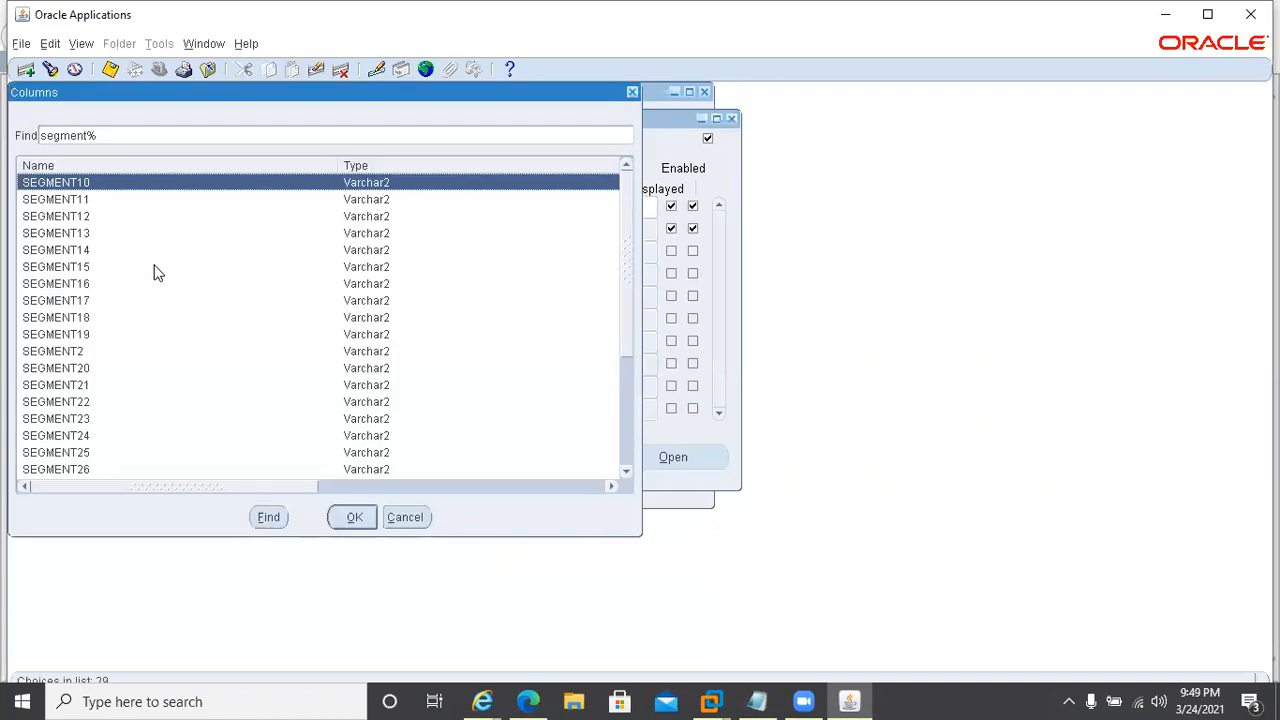
{"action": "double_click", "coordinate": [88, 351]}
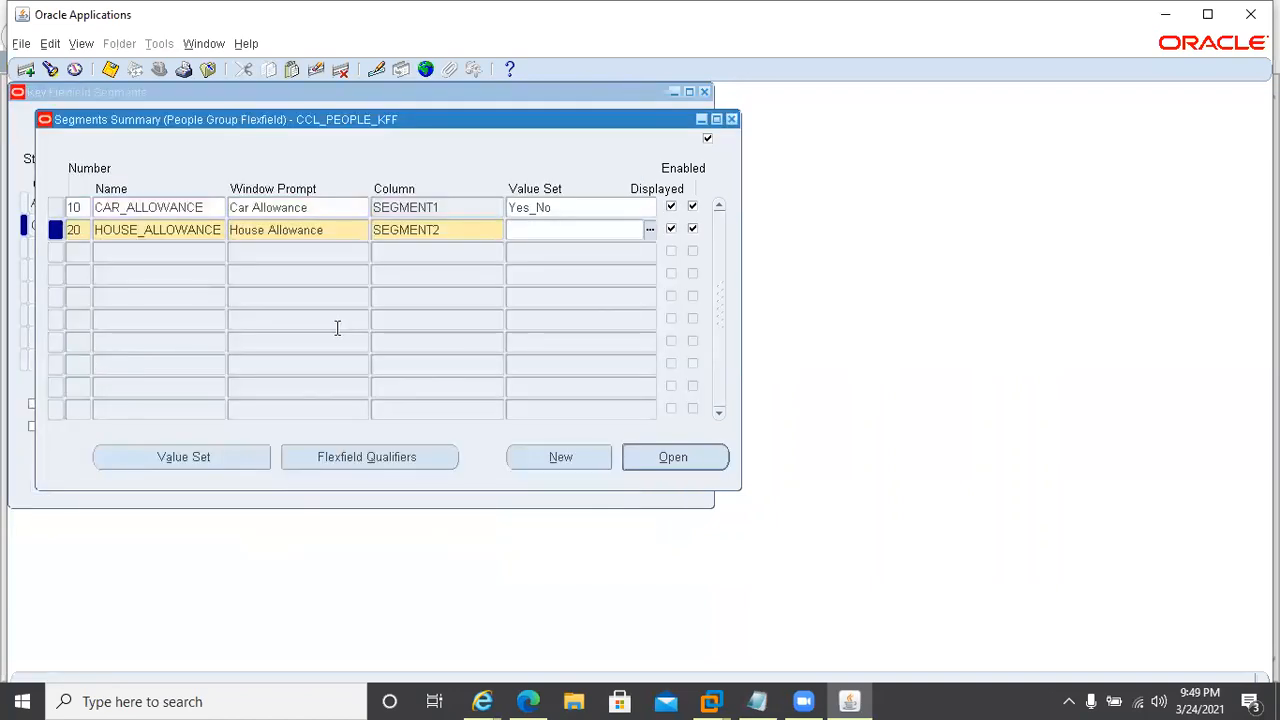
{"action": "type", "text": "yes_NO"}
{"action": "key", "text": "Tab"}
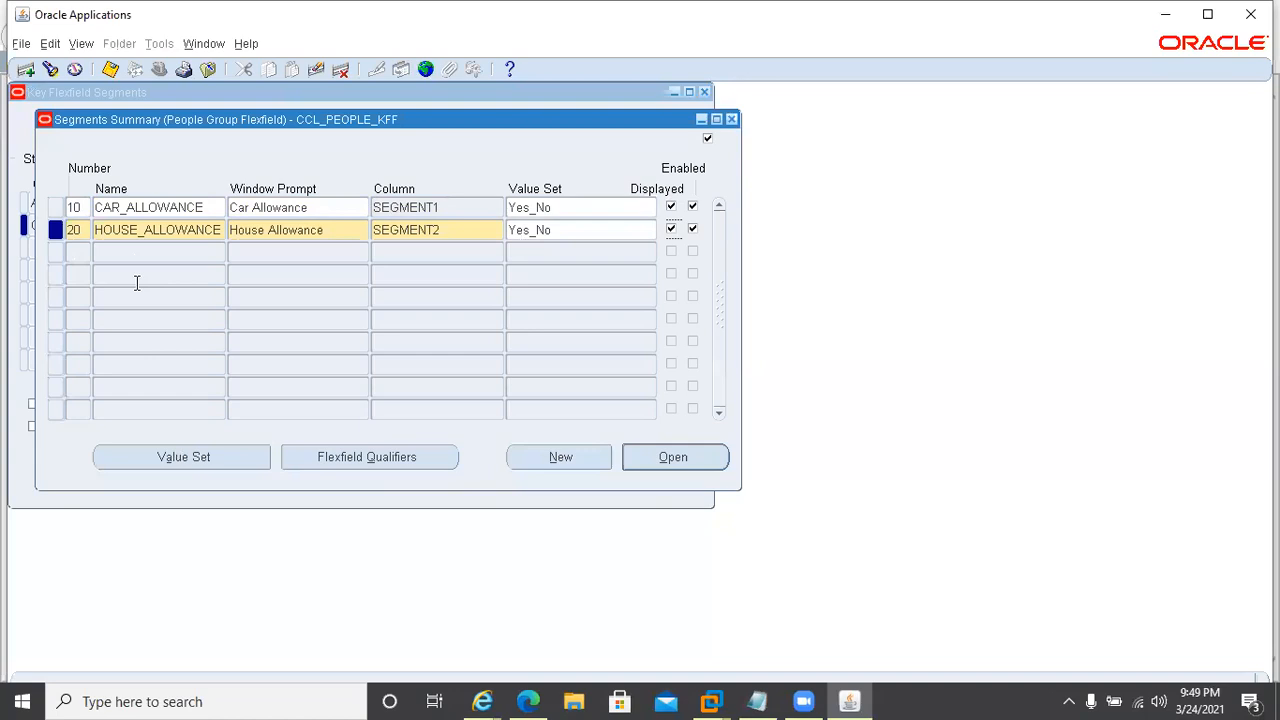
{"action": "left_click", "coordinate": [168, 346]}
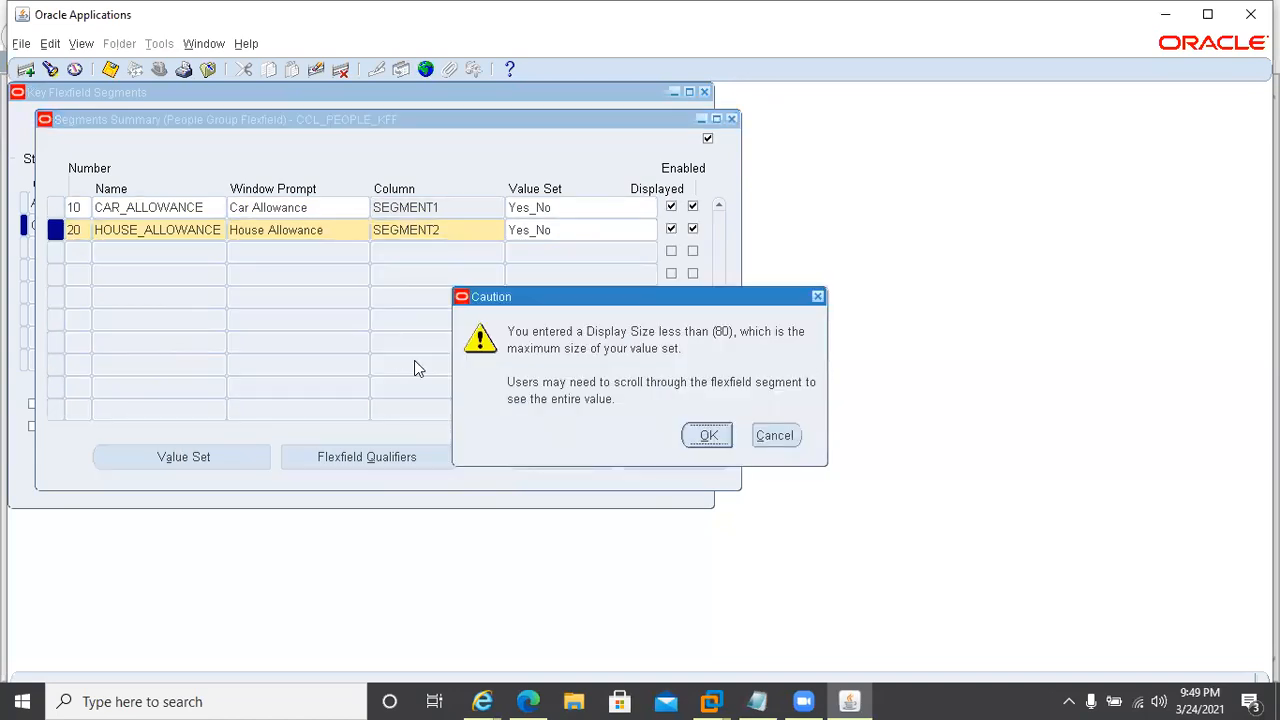
{"action": "left_click", "coordinate": [692, 440]}
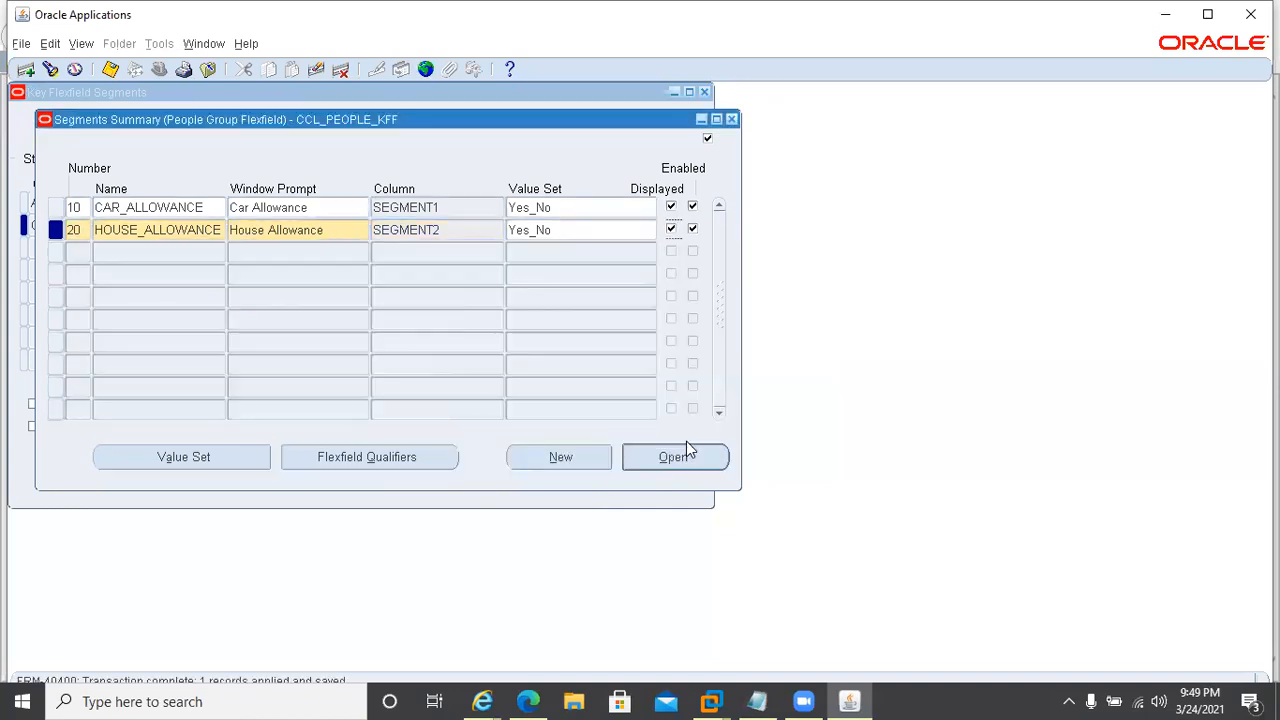
{"action": "left_click", "coordinate": [731, 119]}
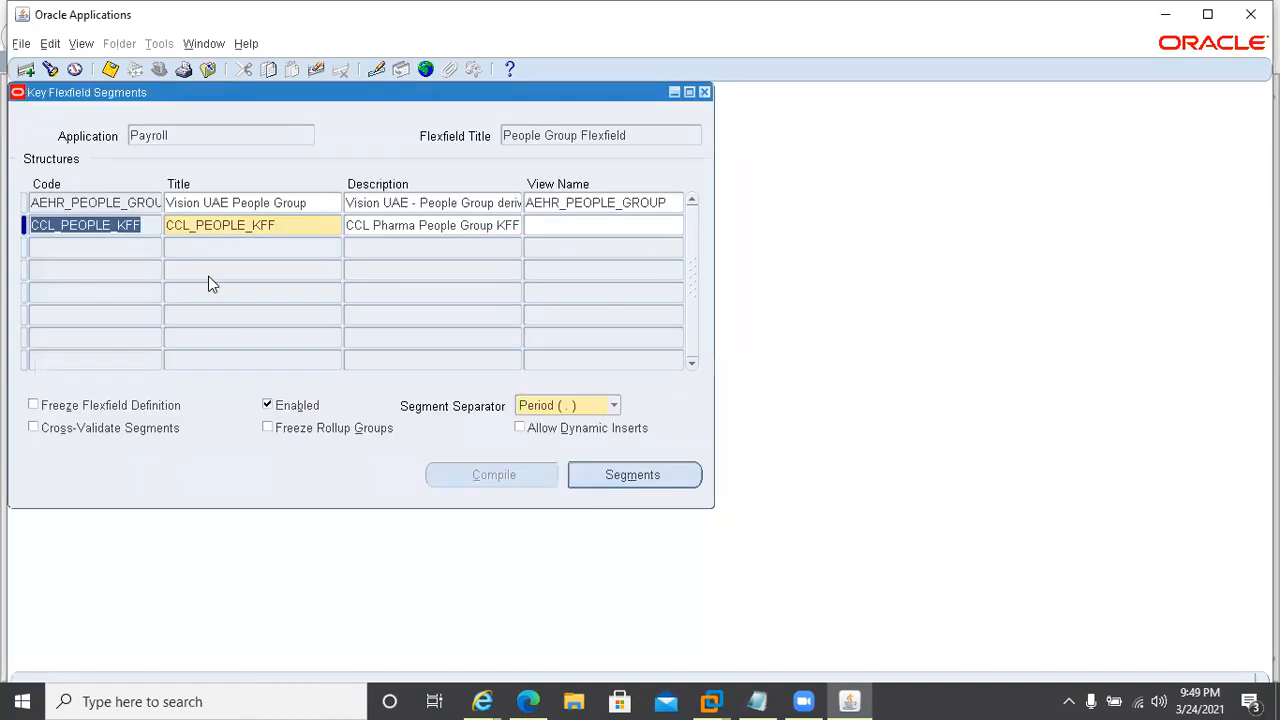
Step: Freeze the CCL_PEOPLE_KFF flexfield definition, allow dynamic inserts, and compile the structure
{"action": "left_click", "coordinate": [40, 410]}
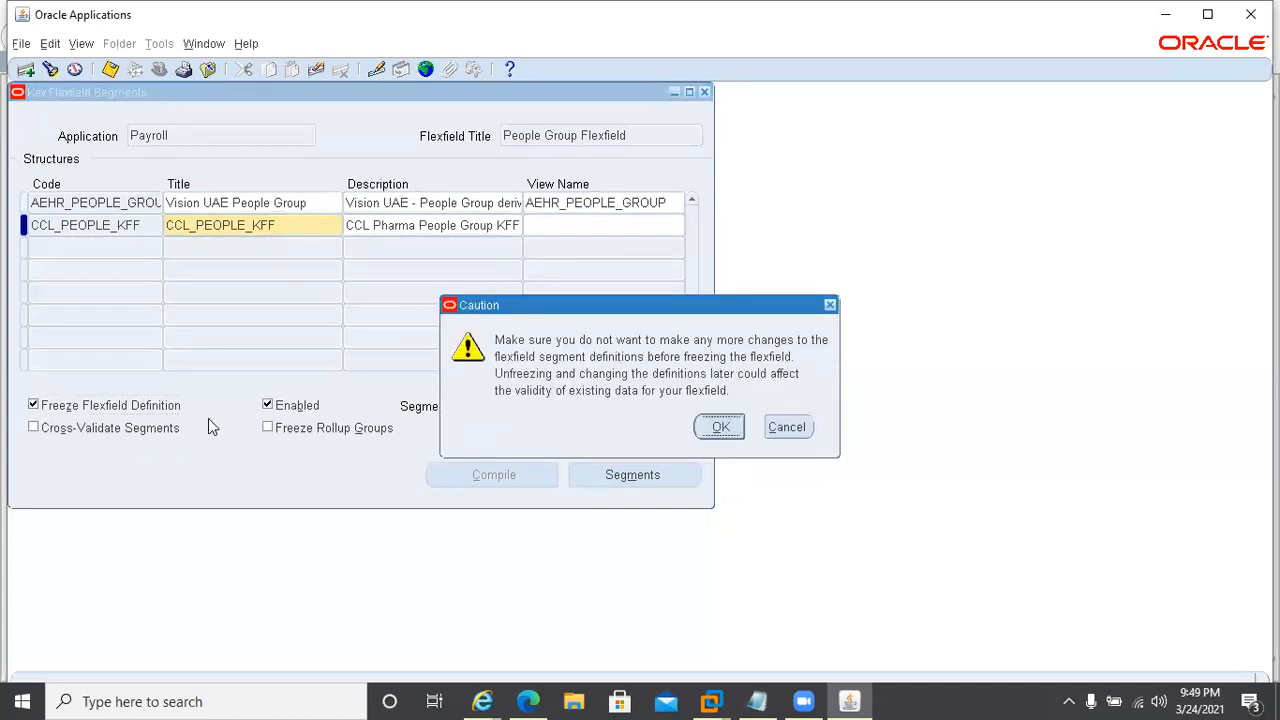
{"action": "left_click", "coordinate": [722, 430]}
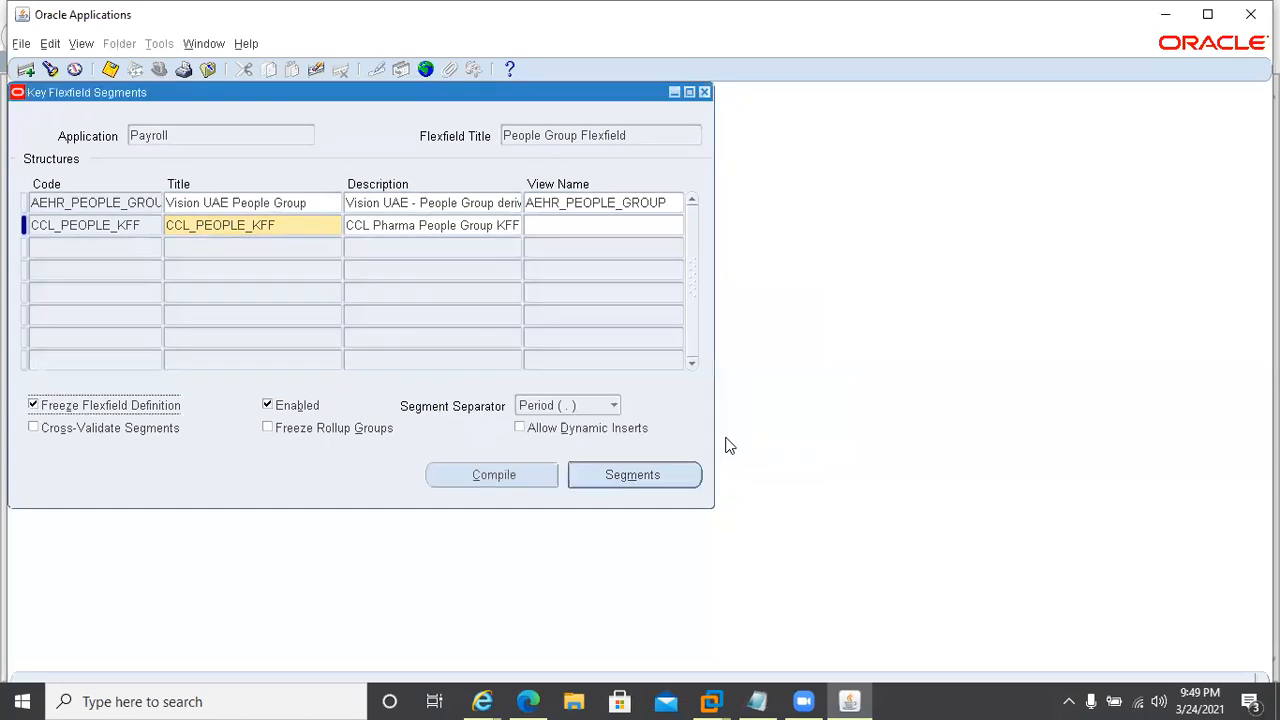
{"action": "left_click", "coordinate": [572, 430]}
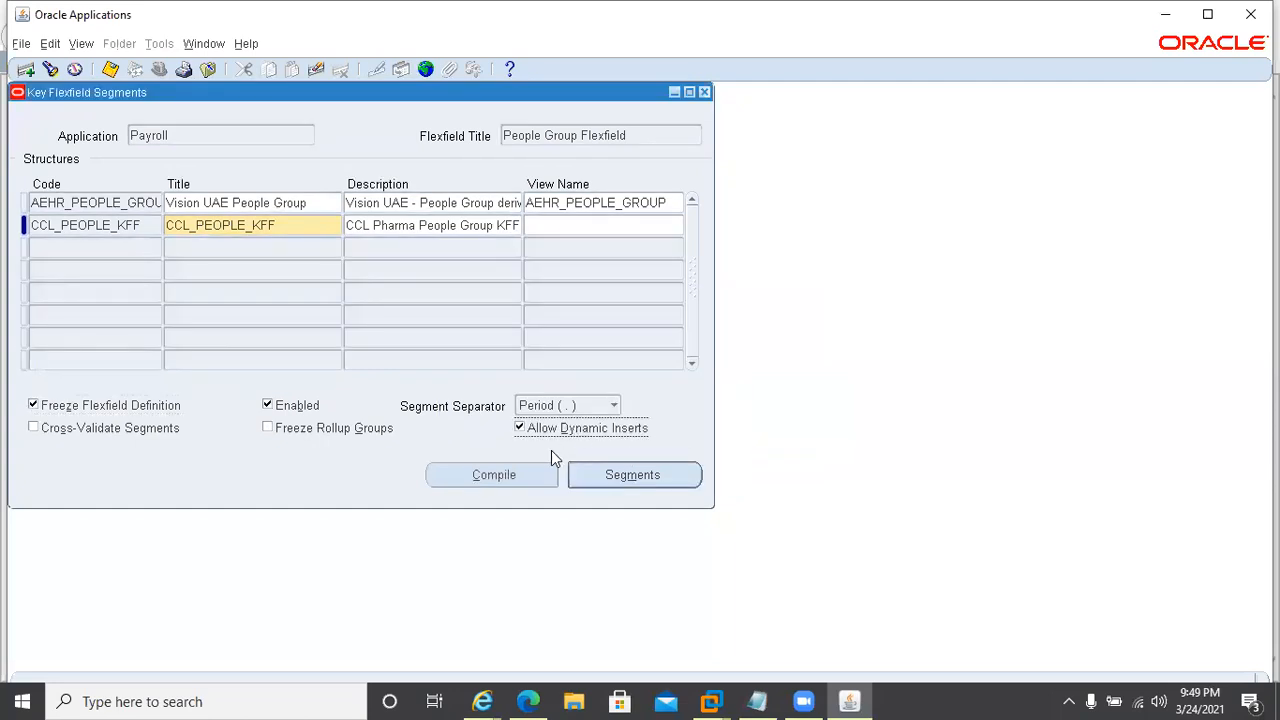
{"action": "left_click", "coordinate": [476, 462]}
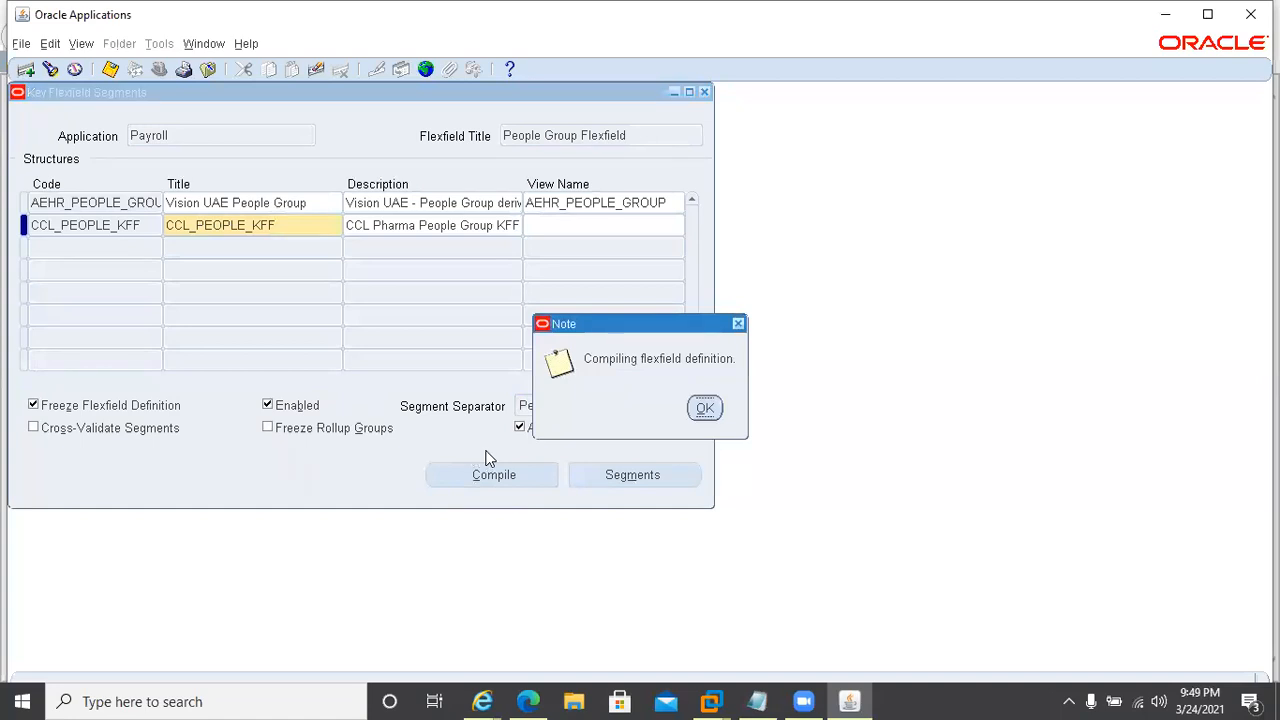
{"action": "left_click", "coordinate": [707, 407]}
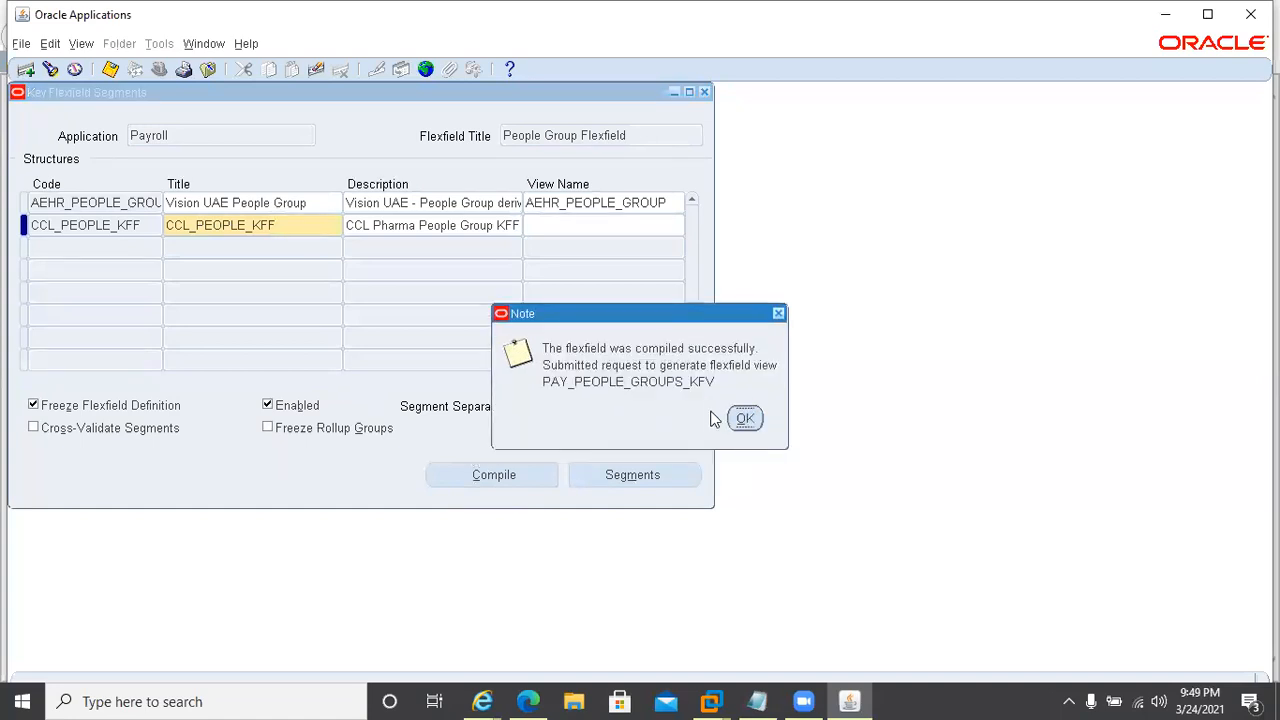
{"action": "left_click", "coordinate": [745, 419]}
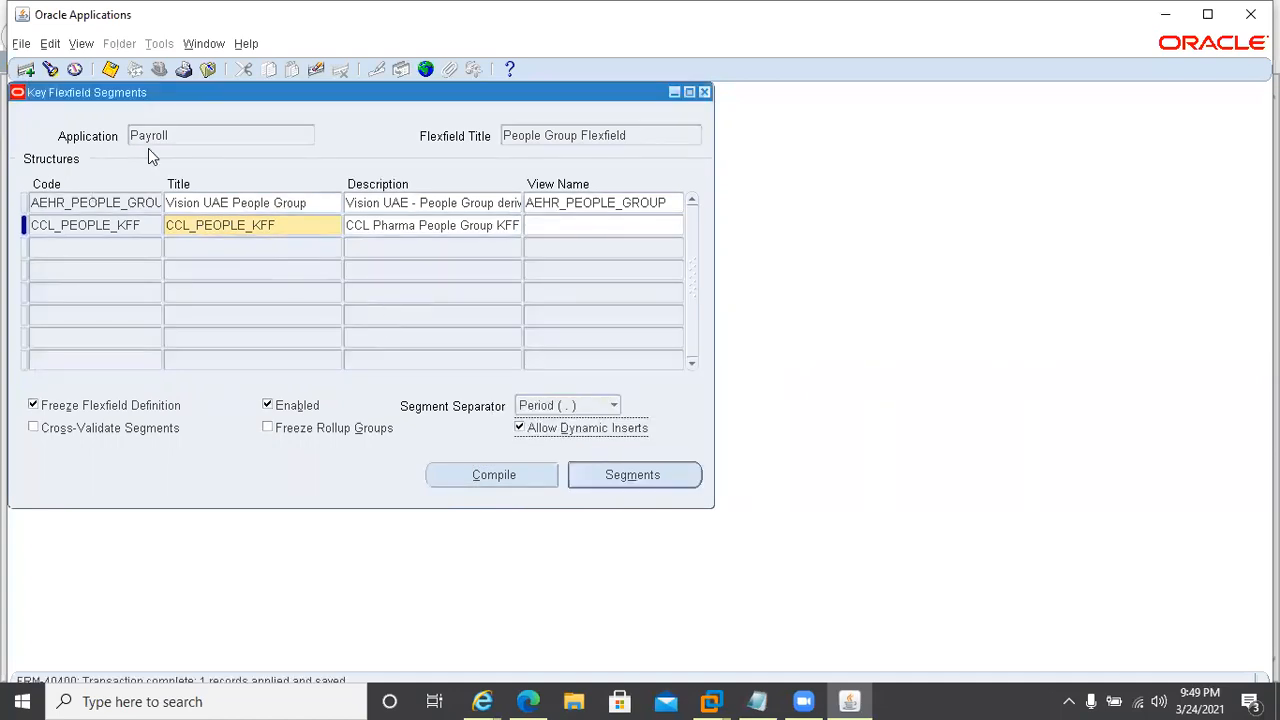
Step: Find the Payroll application's Cost Allocation Flexfield and load its structures
{"action": "double_click", "coordinate": [176, 135]}
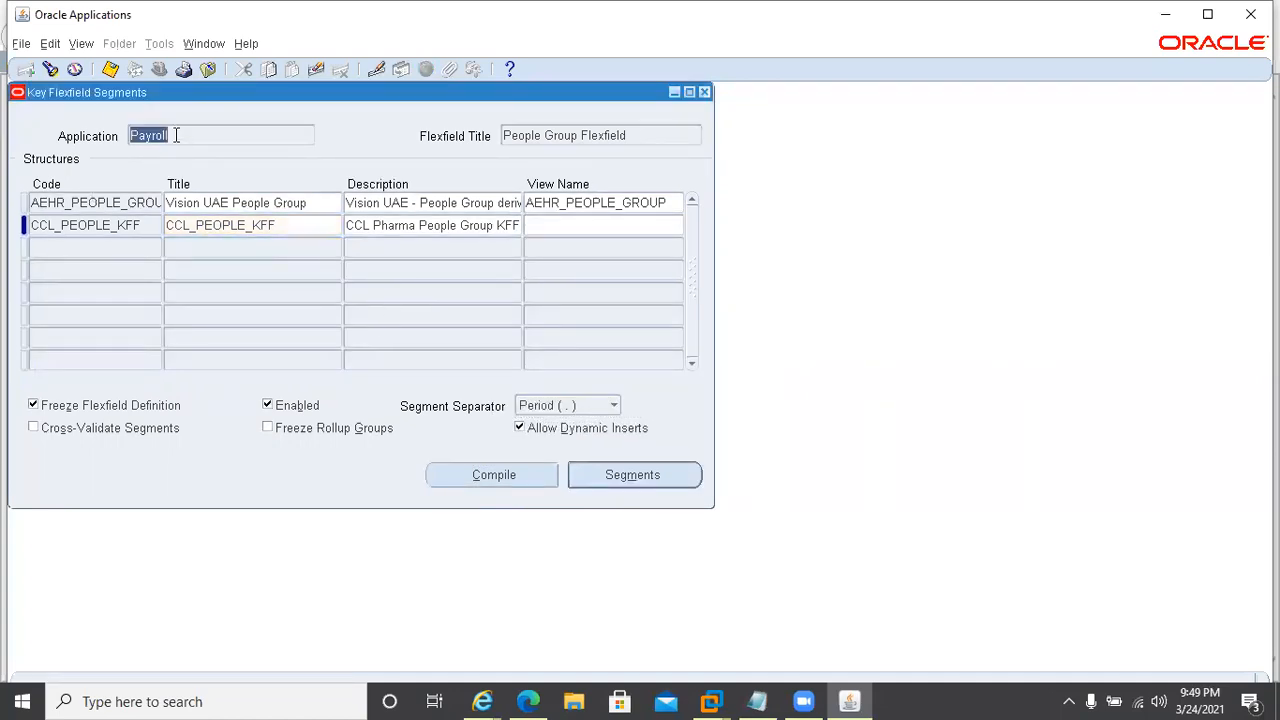
{"action": "left_click", "coordinate": [50, 68]}
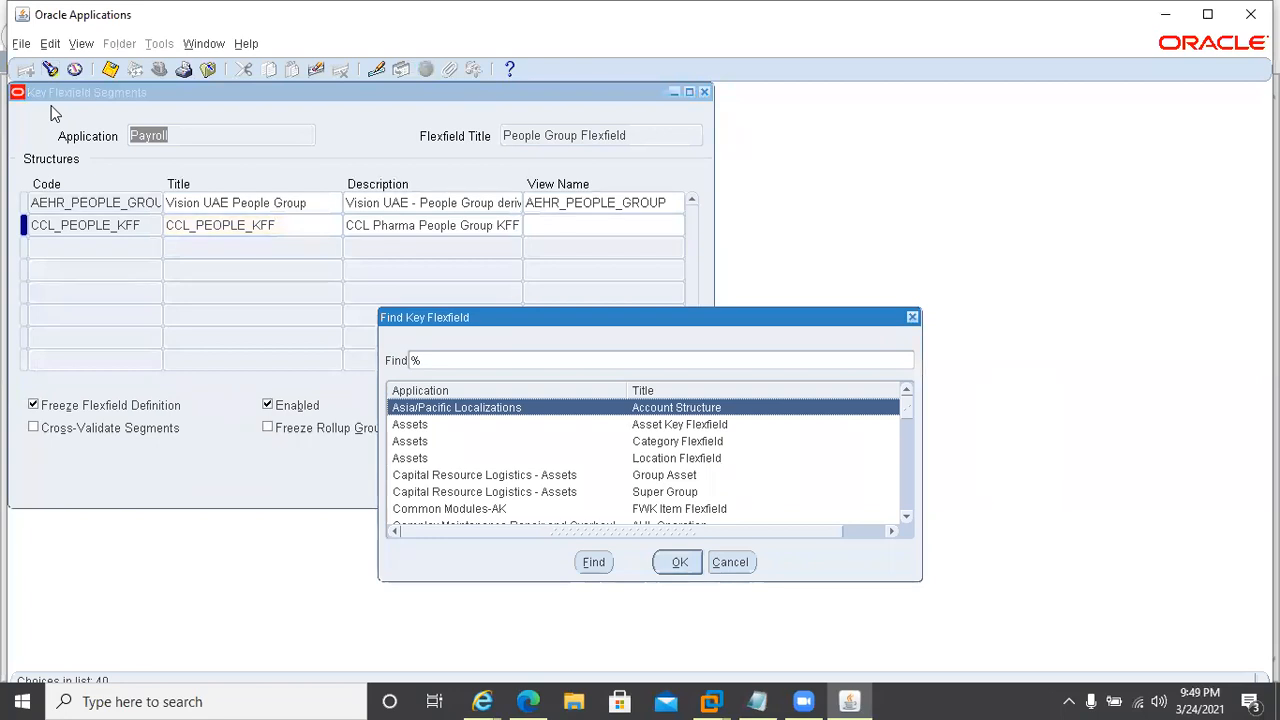
{"action": "type", "text": "p"}
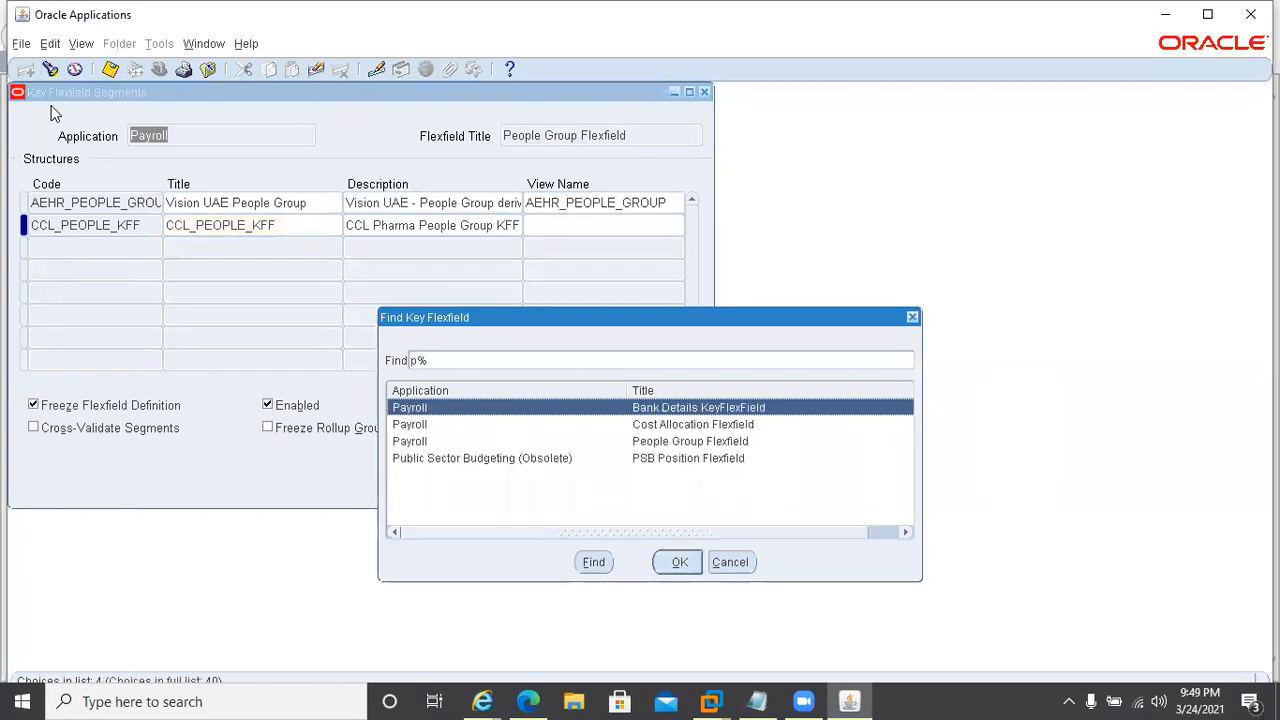
{"action": "key", "text": "Down"}
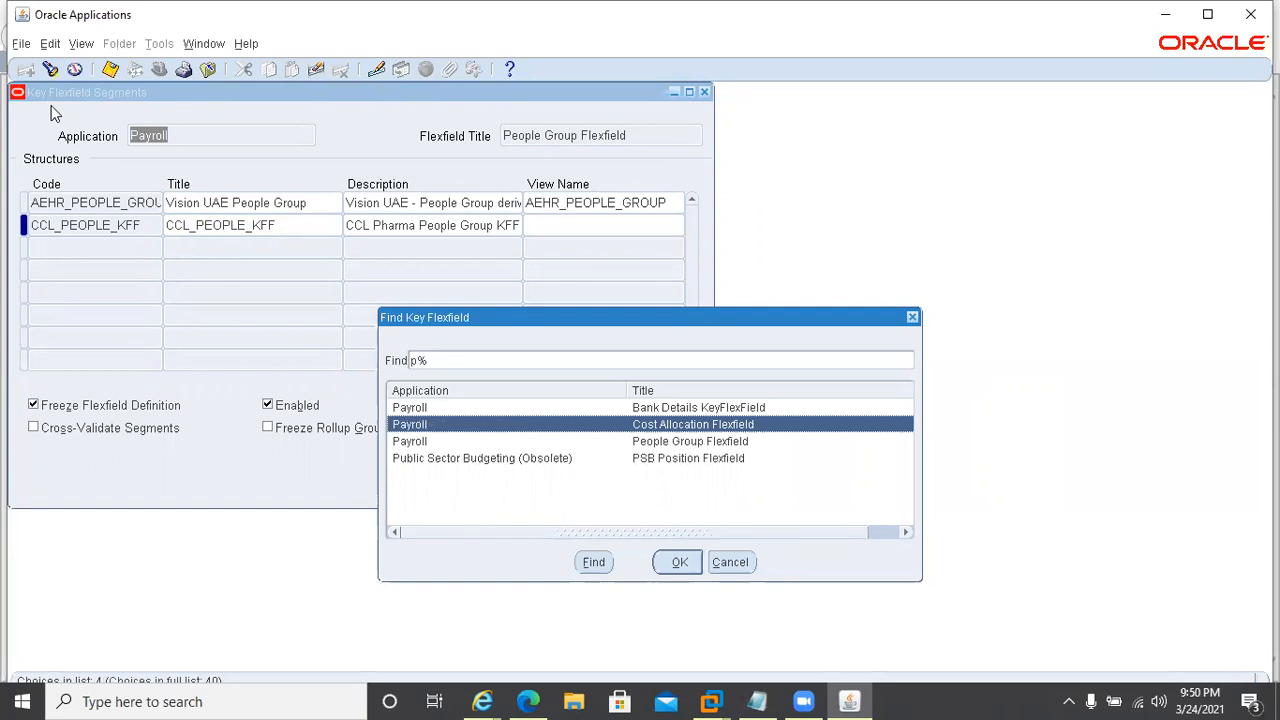
{"action": "key", "text": "Return"}
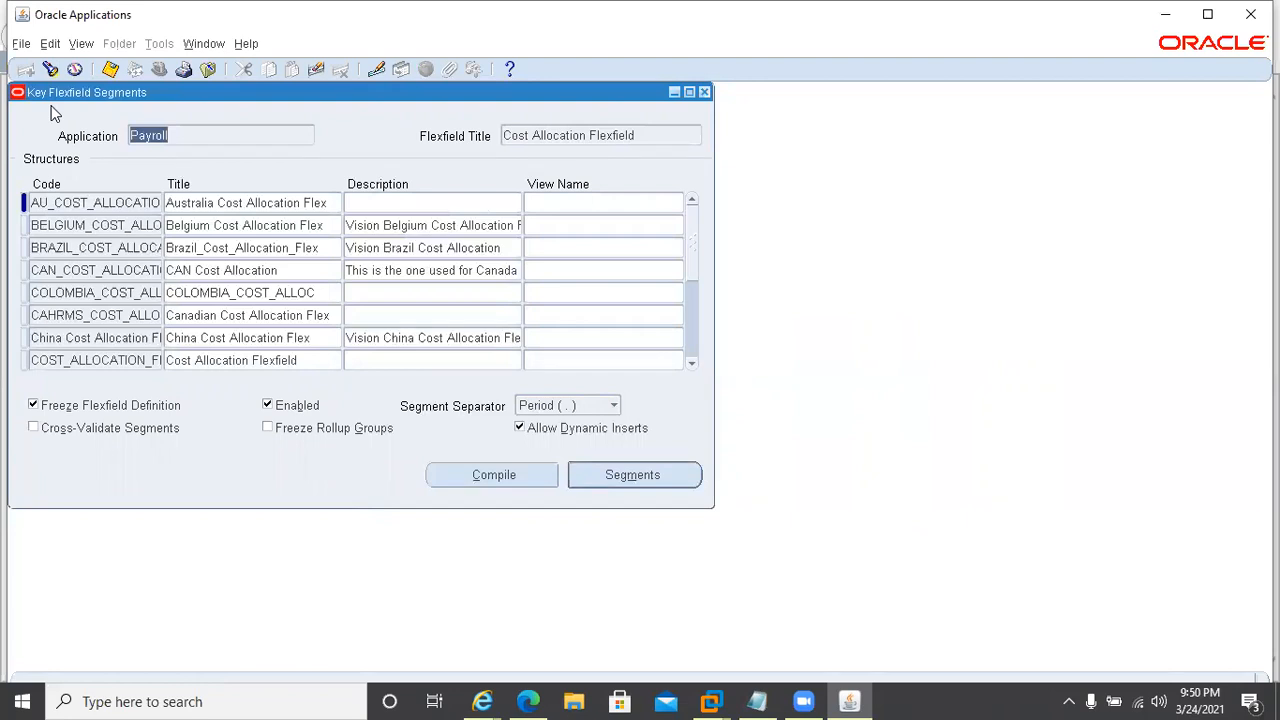
Step: Review the segments of the CAN Cost Allocation structure, copy the Company segment's value set name, and close the flexfield windows
{"action": "left_click", "coordinate": [98, 272]}
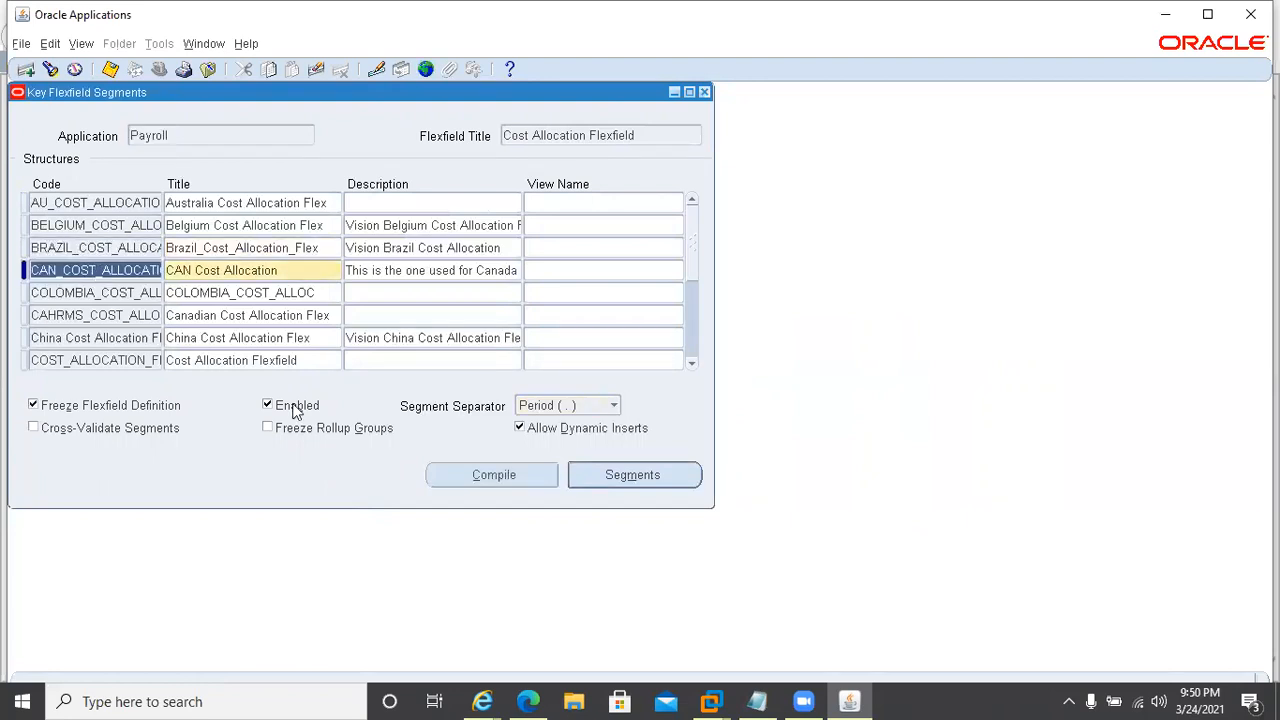
{"action": "left_click", "coordinate": [643, 476]}
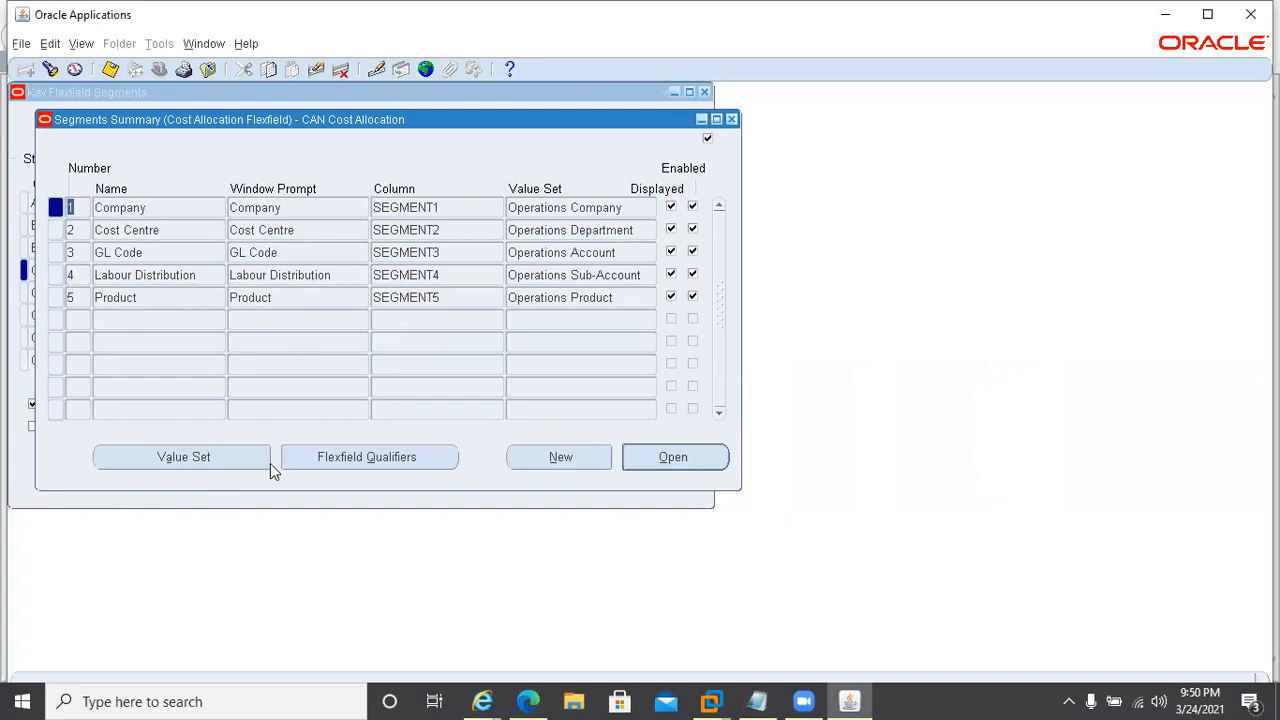
{"action": "left_click", "coordinate": [511, 207]}
{"action": "key", "text": "ctrl+c"}
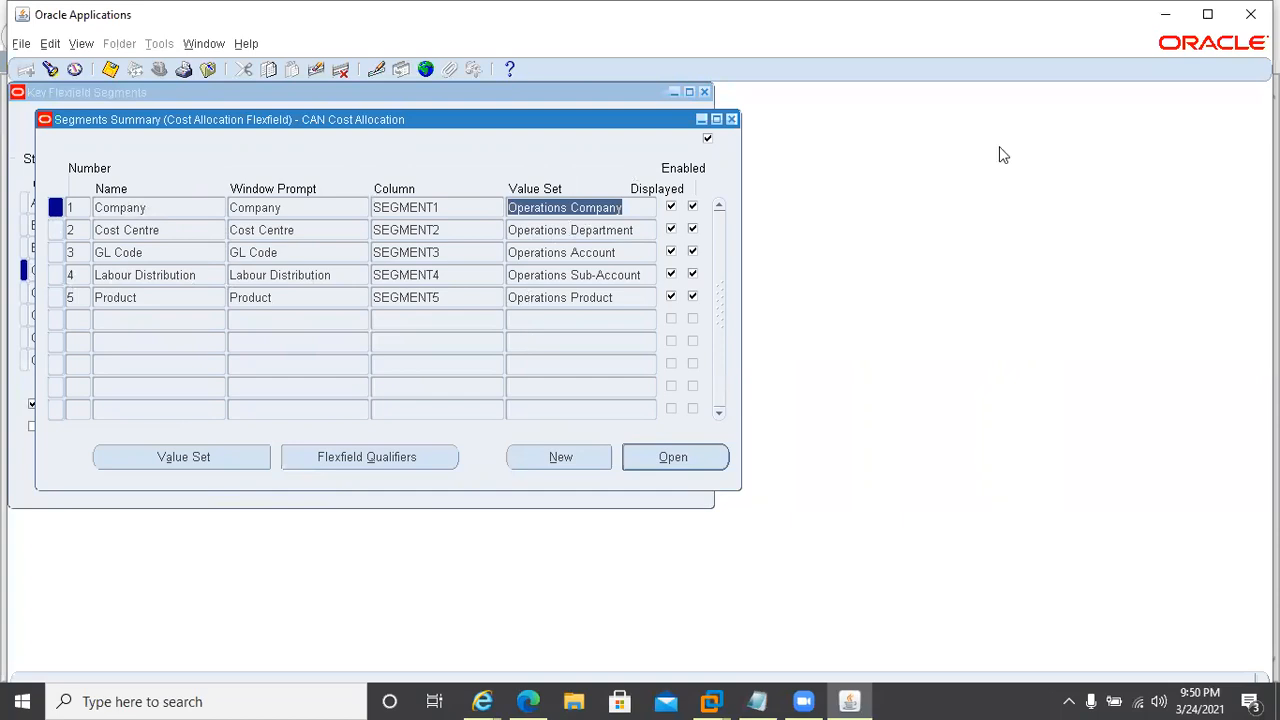
{"action": "left_click", "coordinate": [732, 120]}
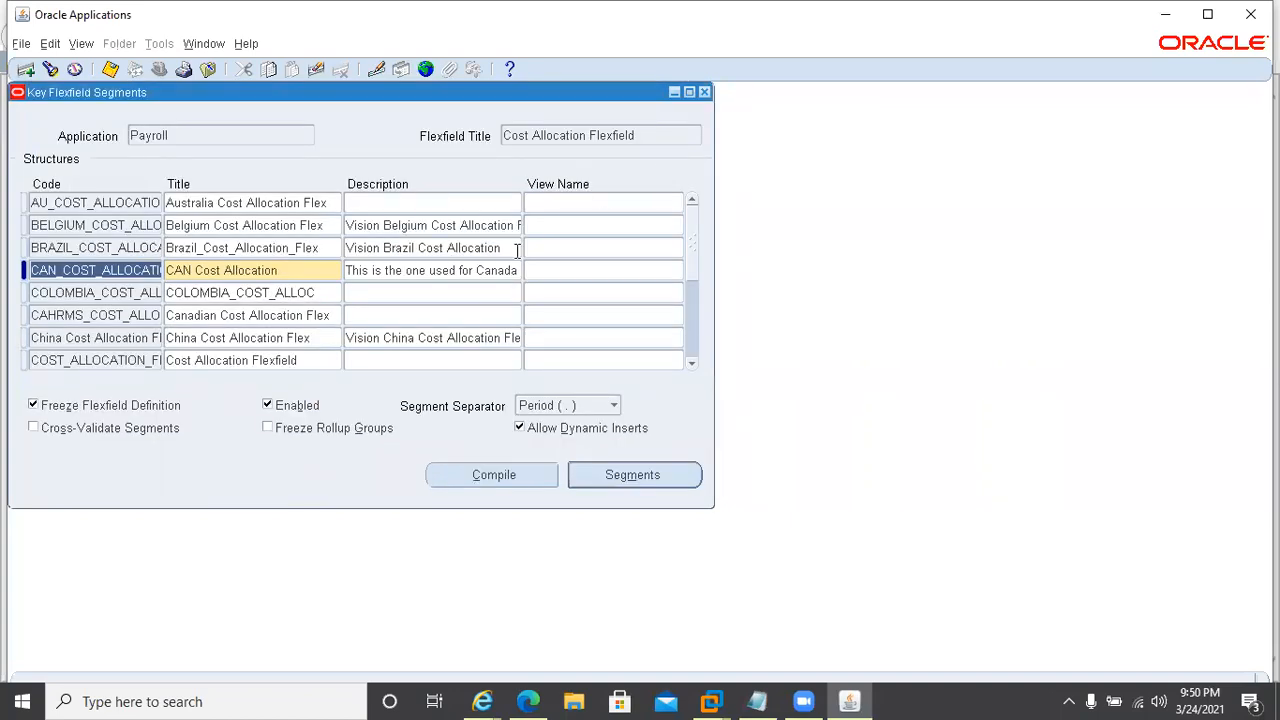
{"action": "left_click", "coordinate": [704, 92]}
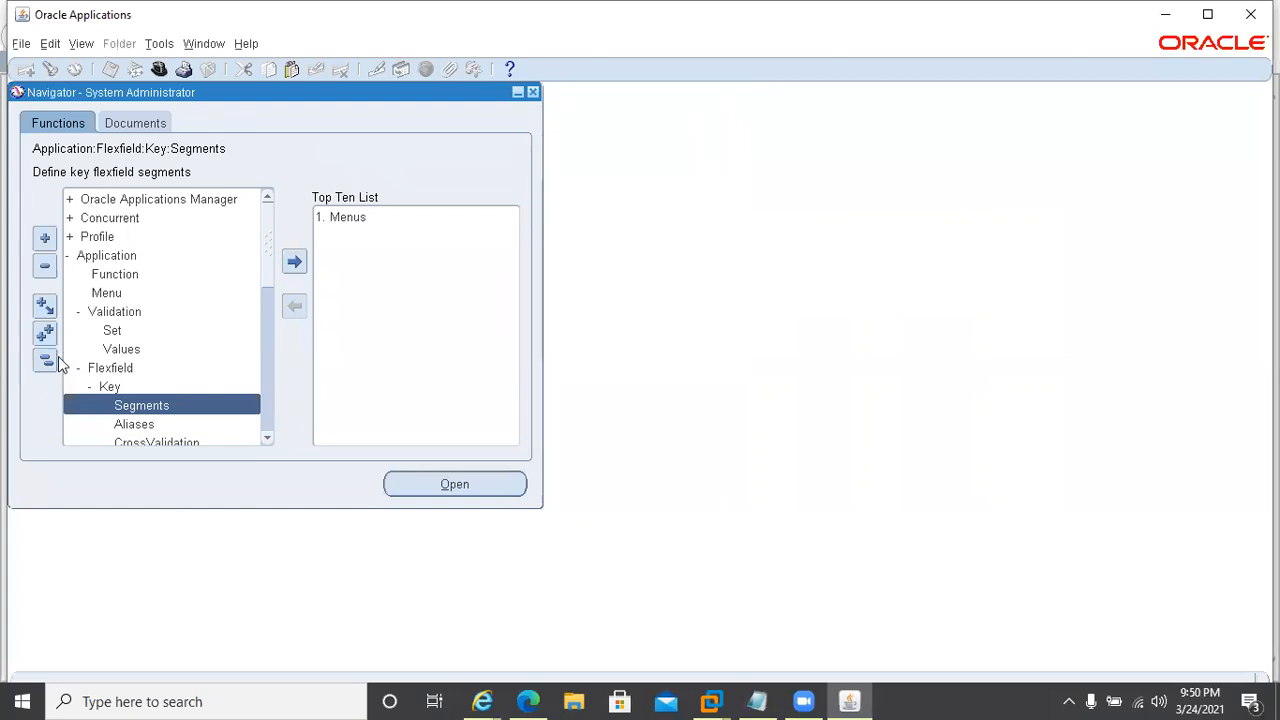
Step: Open the validation values form and find the values of the Operations Company value set
{"action": "double_click", "coordinate": [115, 350]}
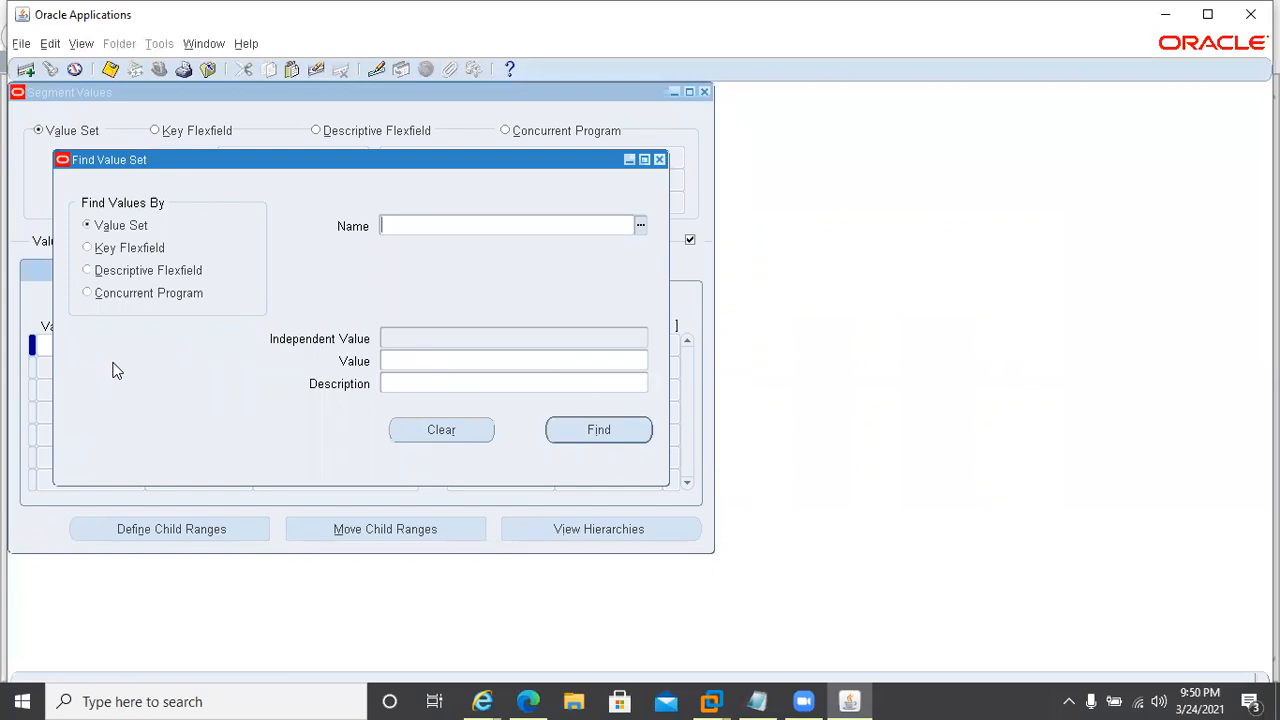
{"action": "key", "text": "ctrl+v"}
{"action": "left_click", "coordinate": [593, 430]}
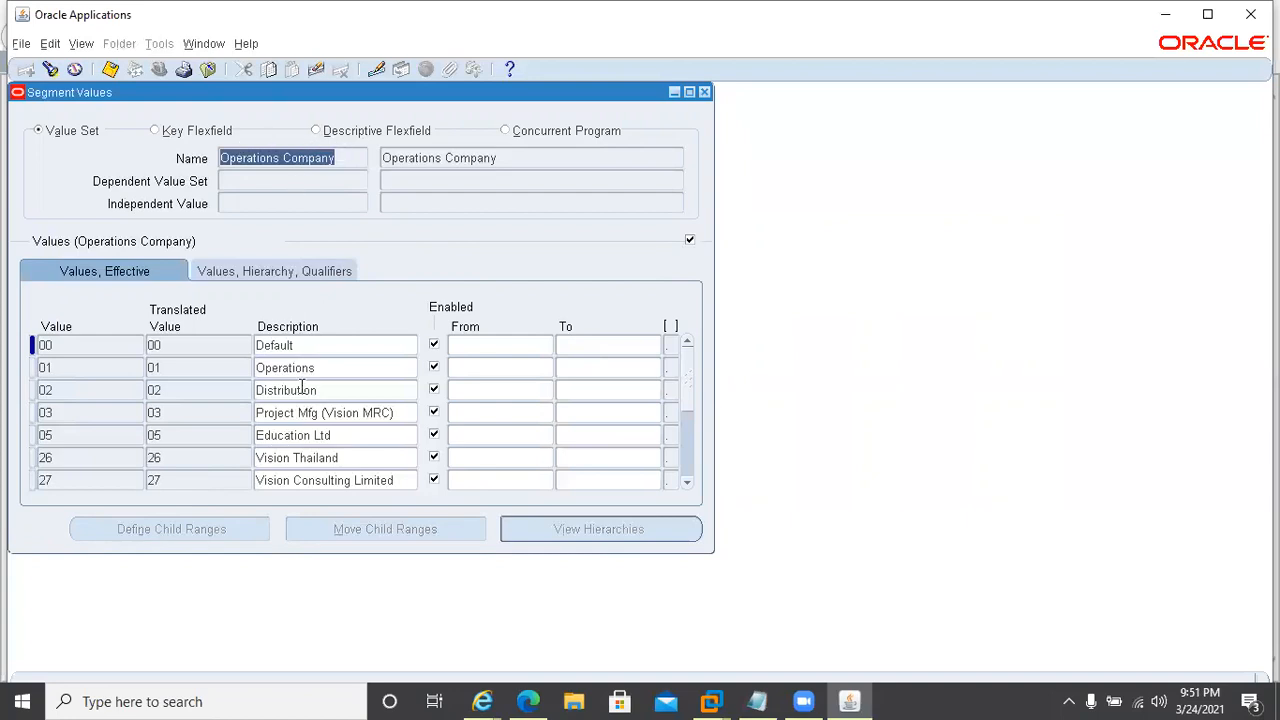
Step: Examine the company codes and their descriptions in the Operations Company value set
{"action": "left_click", "coordinate": [328, 364]}
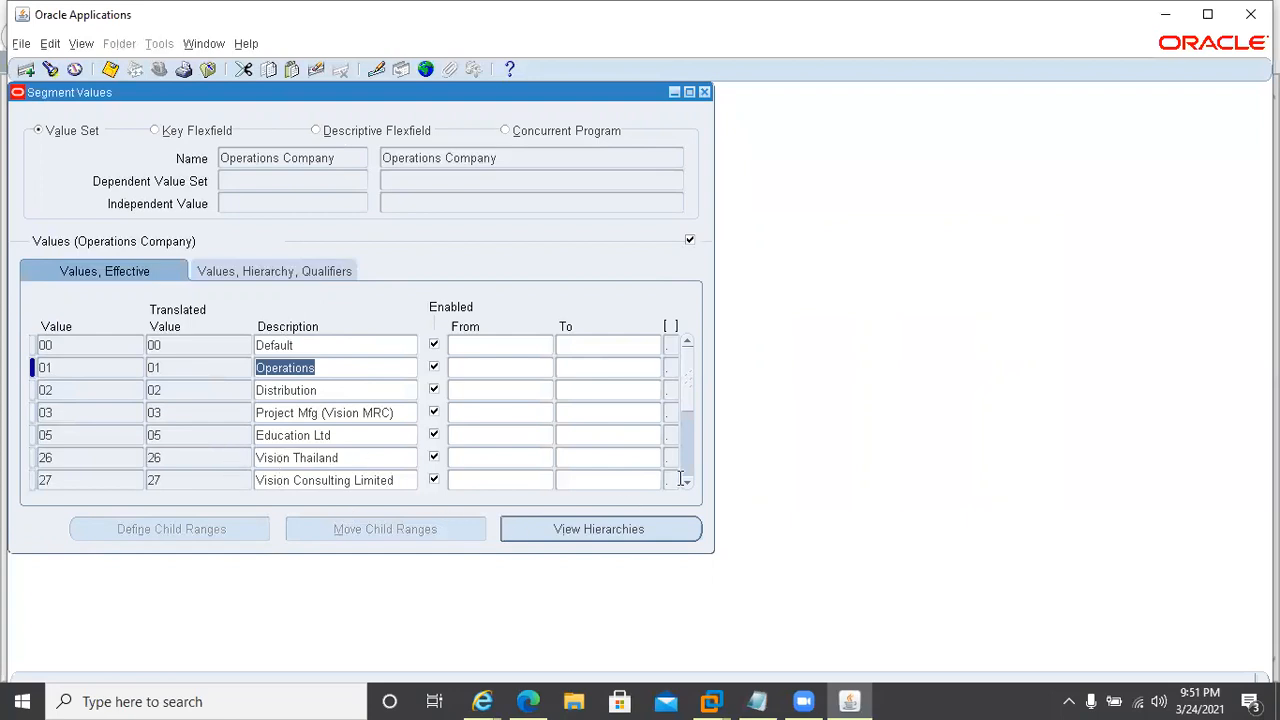
{"action": "scroll", "coordinate": [683, 484], "scroll_direction": "down", "scroll_amount": 6}
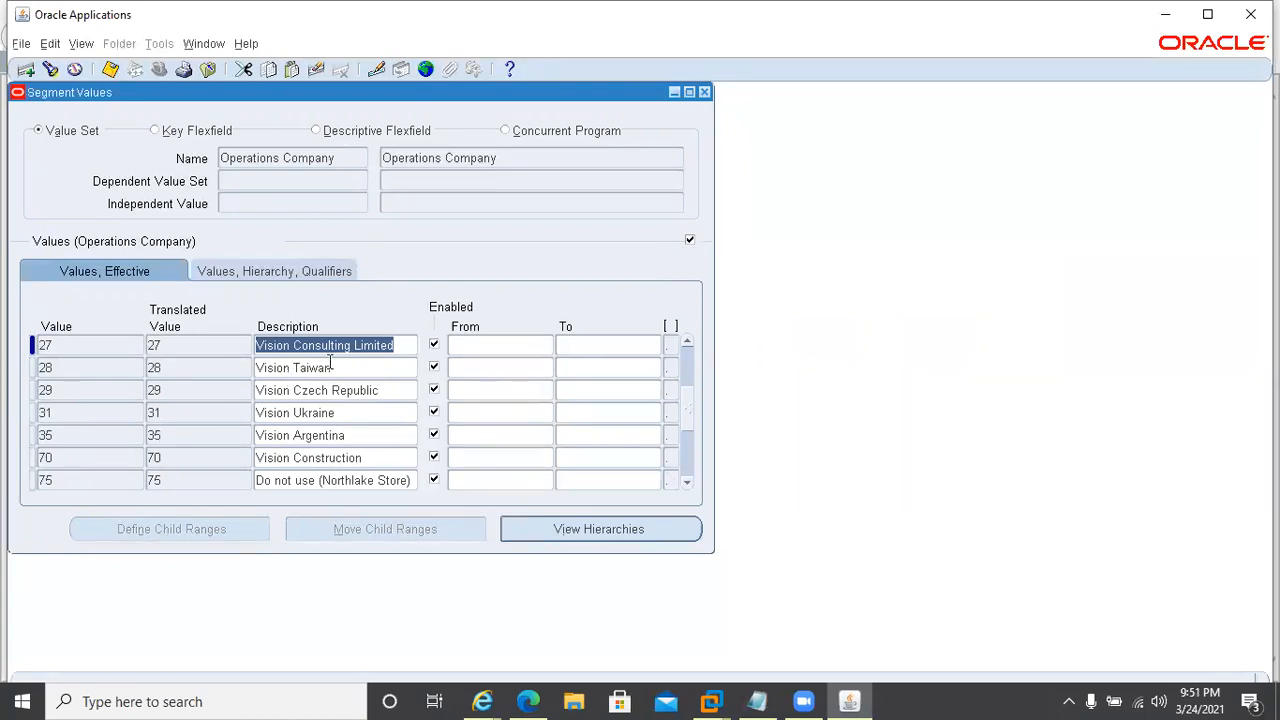
{"action": "left_click", "coordinate": [87, 345]}
{"action": "left_click", "coordinate": [87, 368]}
{"action": "left_click", "coordinate": [90, 390]}
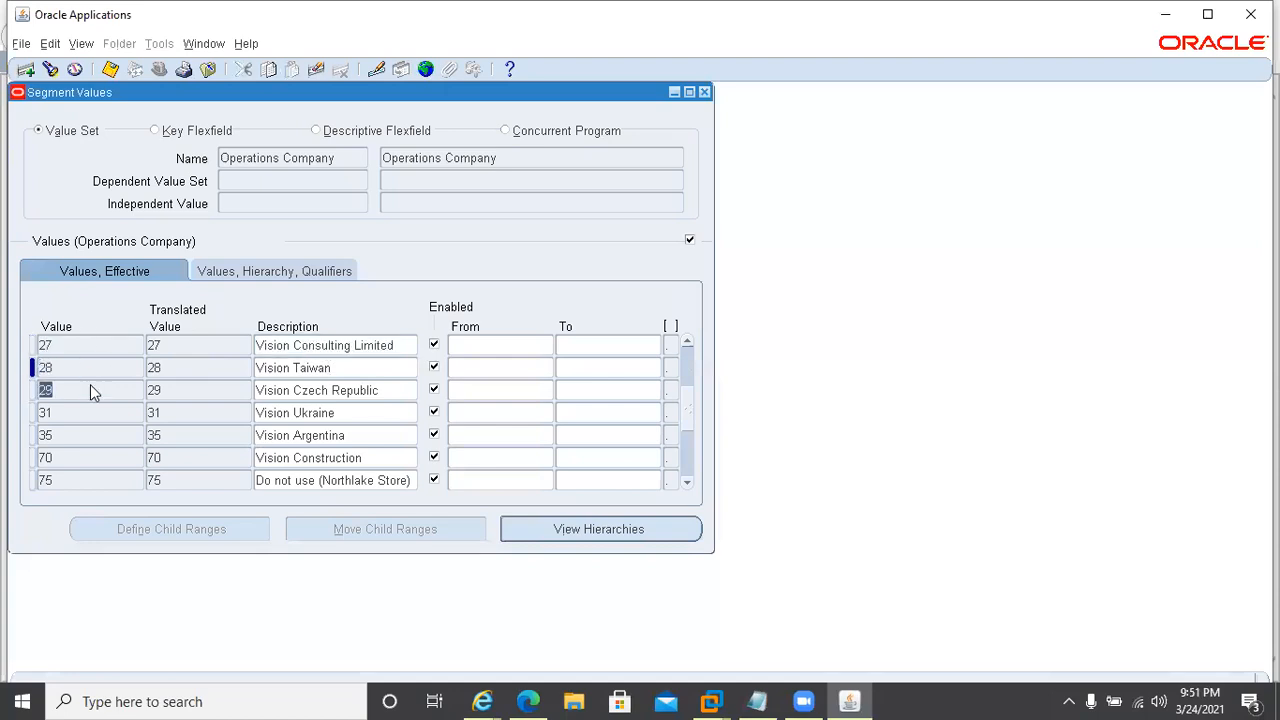
{"action": "left_click", "coordinate": [90, 413]}
{"action": "left_click", "coordinate": [89, 437]}
{"action": "left_click", "coordinate": [88, 452]}
{"action": "left_click", "coordinate": [72, 482]}
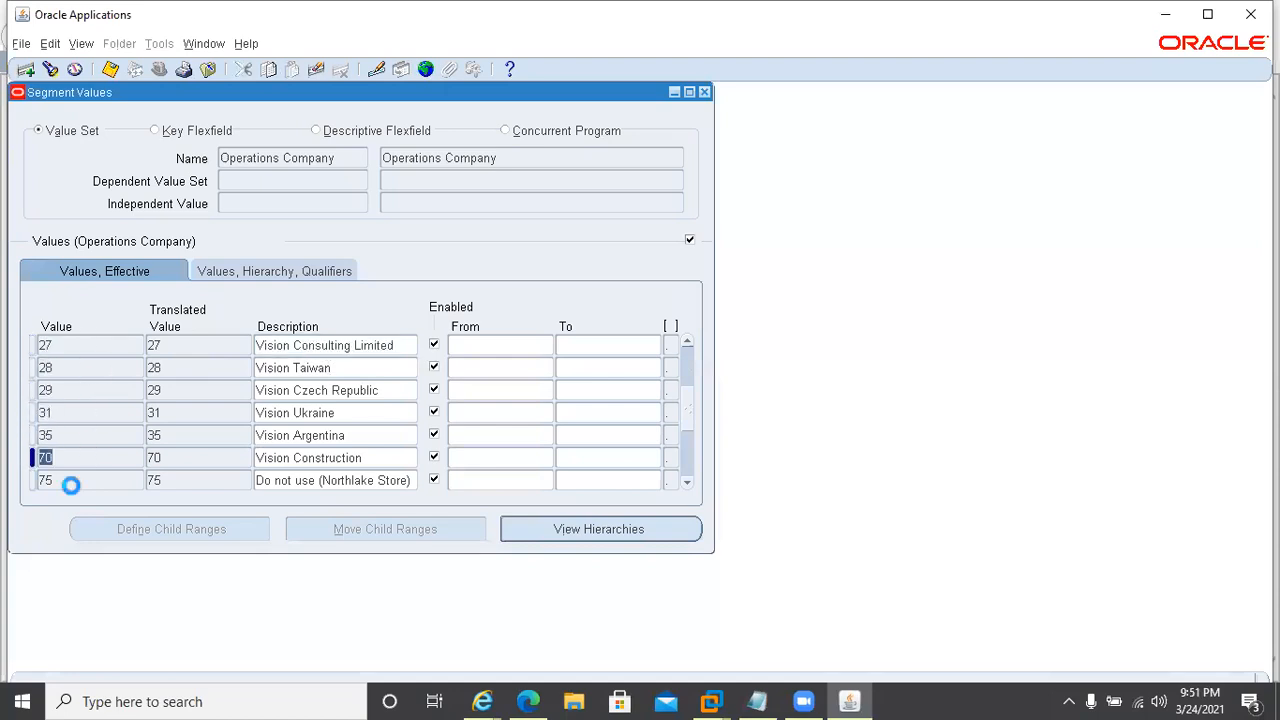
{"action": "left_click", "coordinate": [370, 457]}
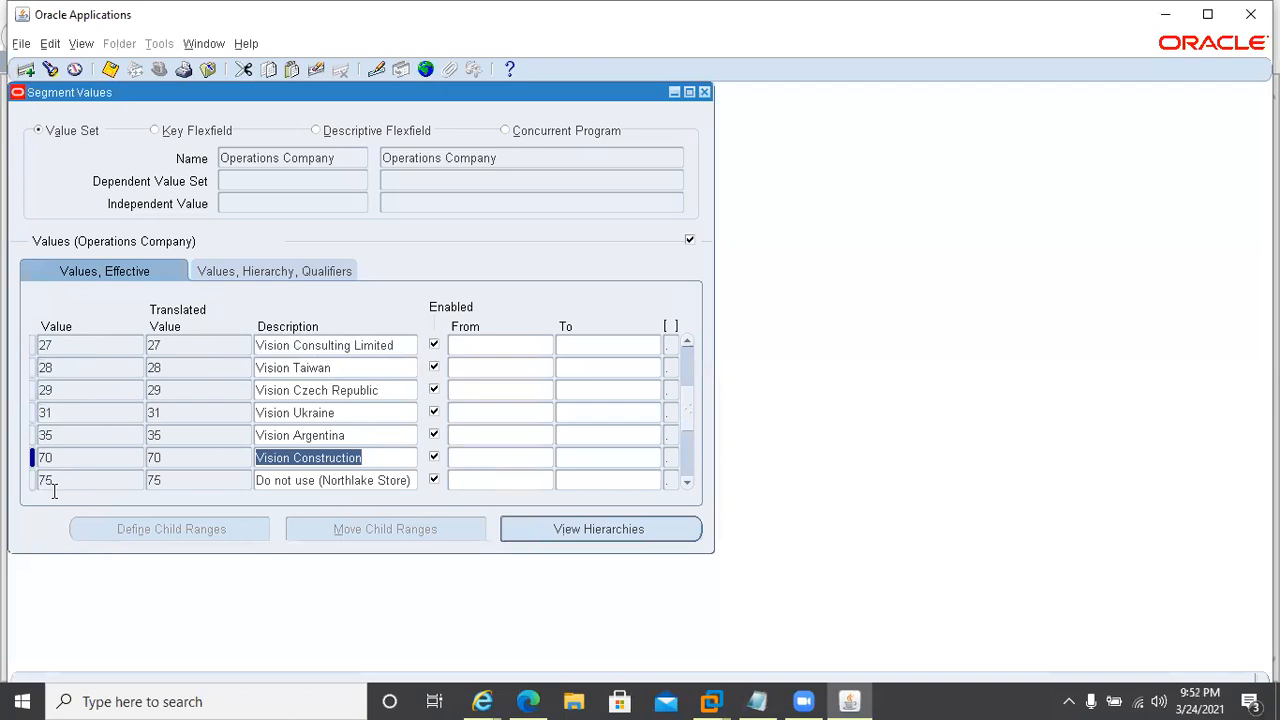
Step: Search the value sets for "operation%" and load the values of the Operations Account value set
{"action": "left_click", "coordinate": [320, 157]}
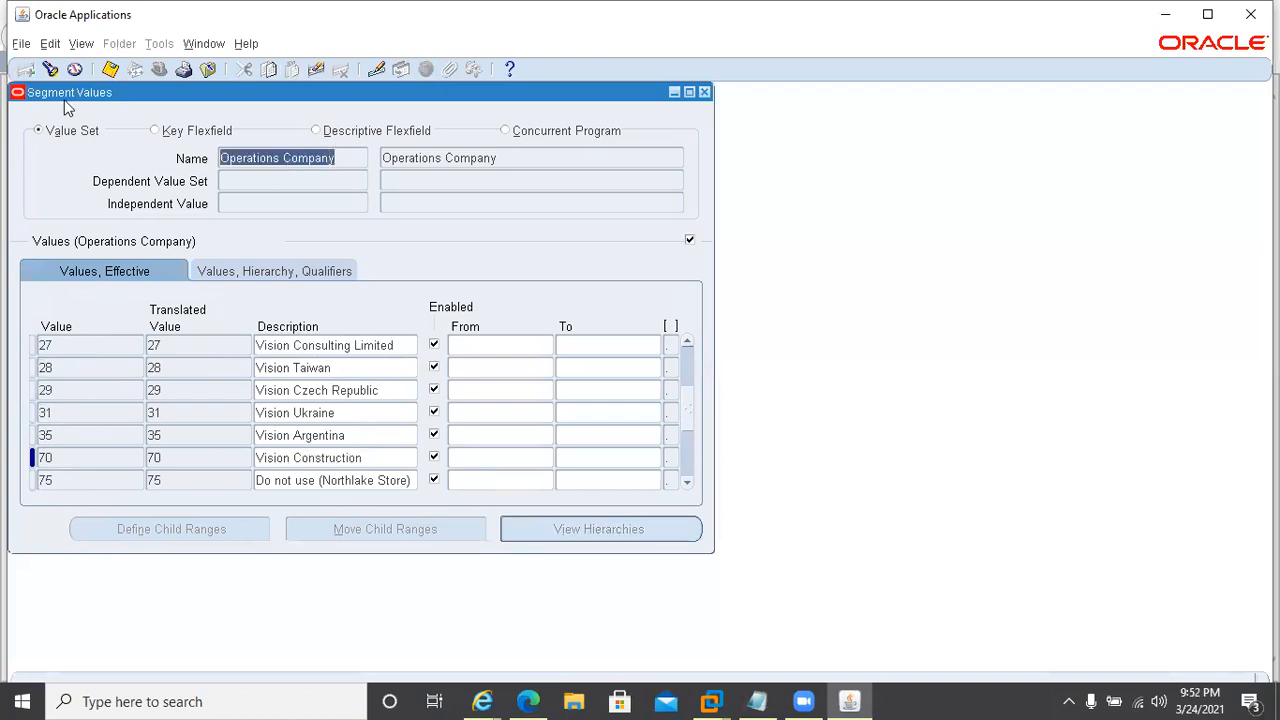
{"action": "left_click", "coordinate": [49, 70]}
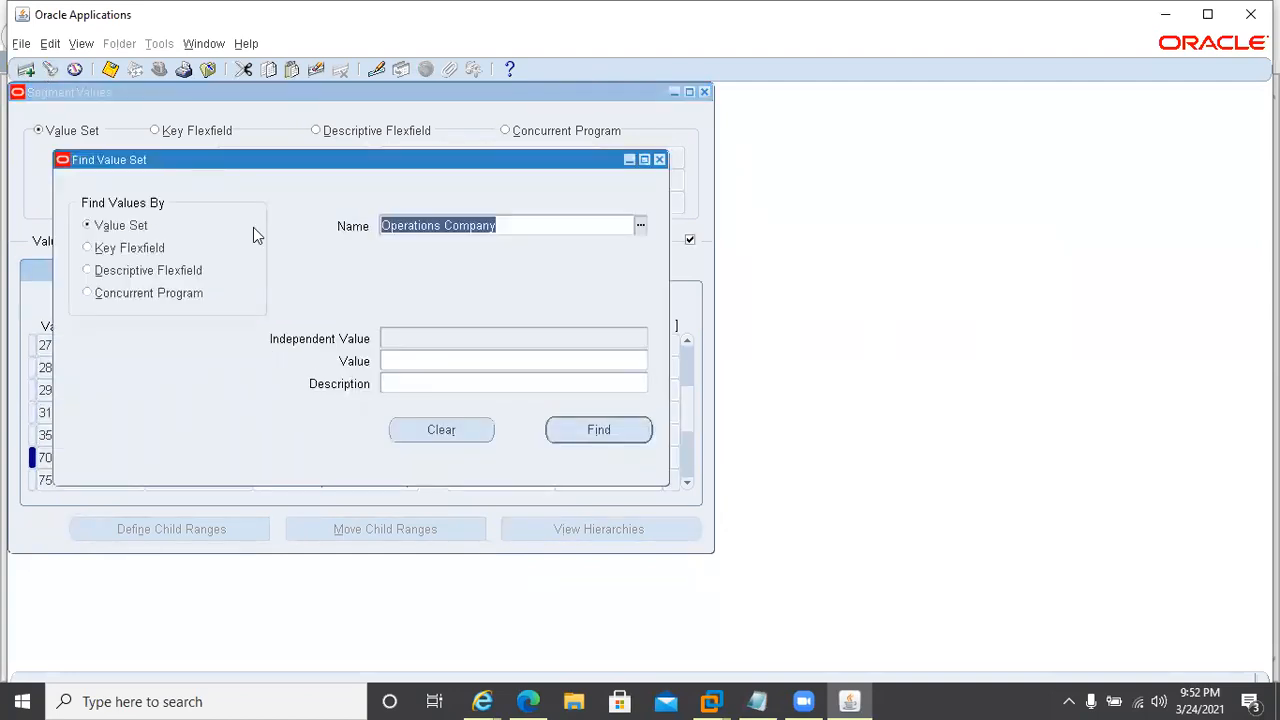
{"action": "type", "text": "operation"}
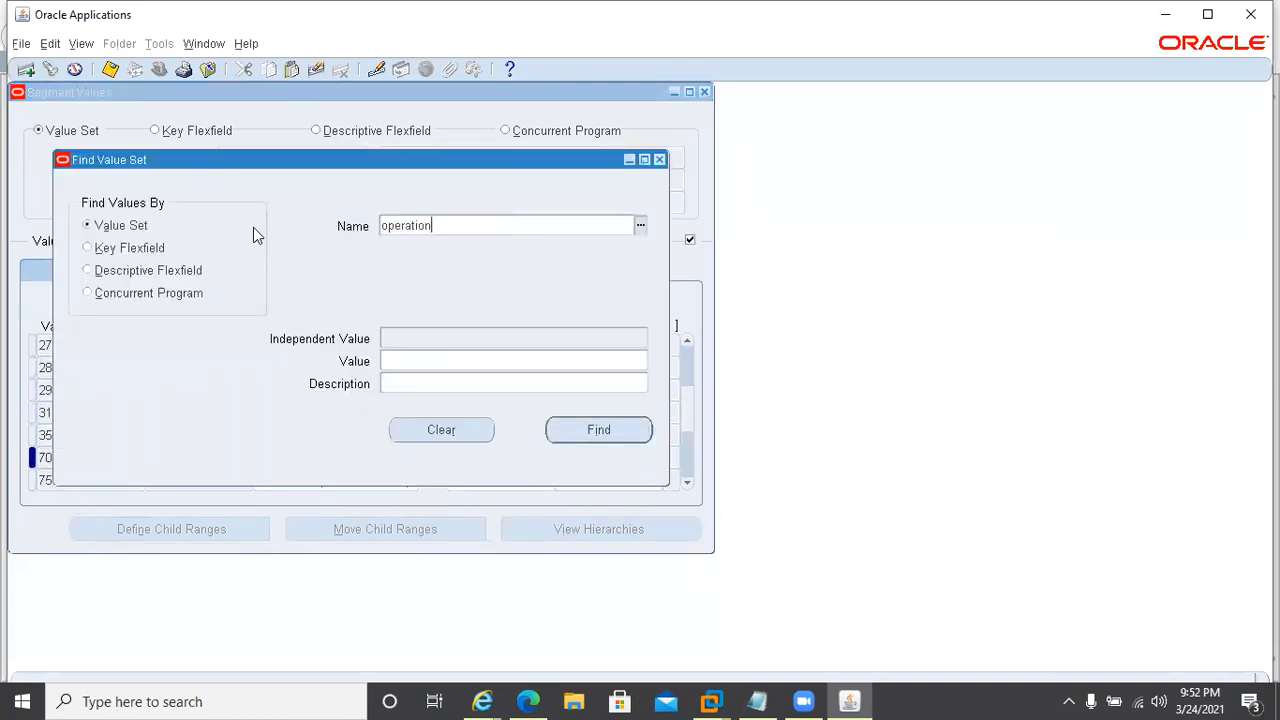
{"action": "type", "text": "%"}
{"action": "key", "text": "Tab"}
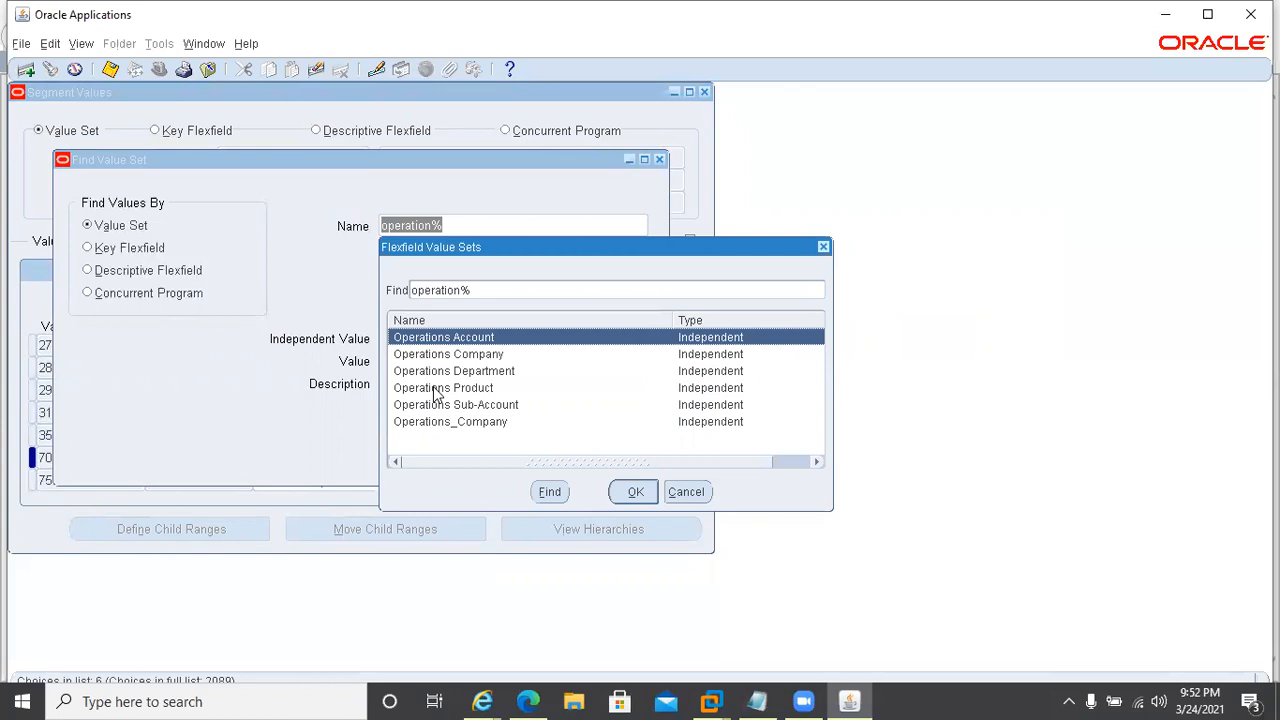
{"action": "double_click", "coordinate": [452, 337]}
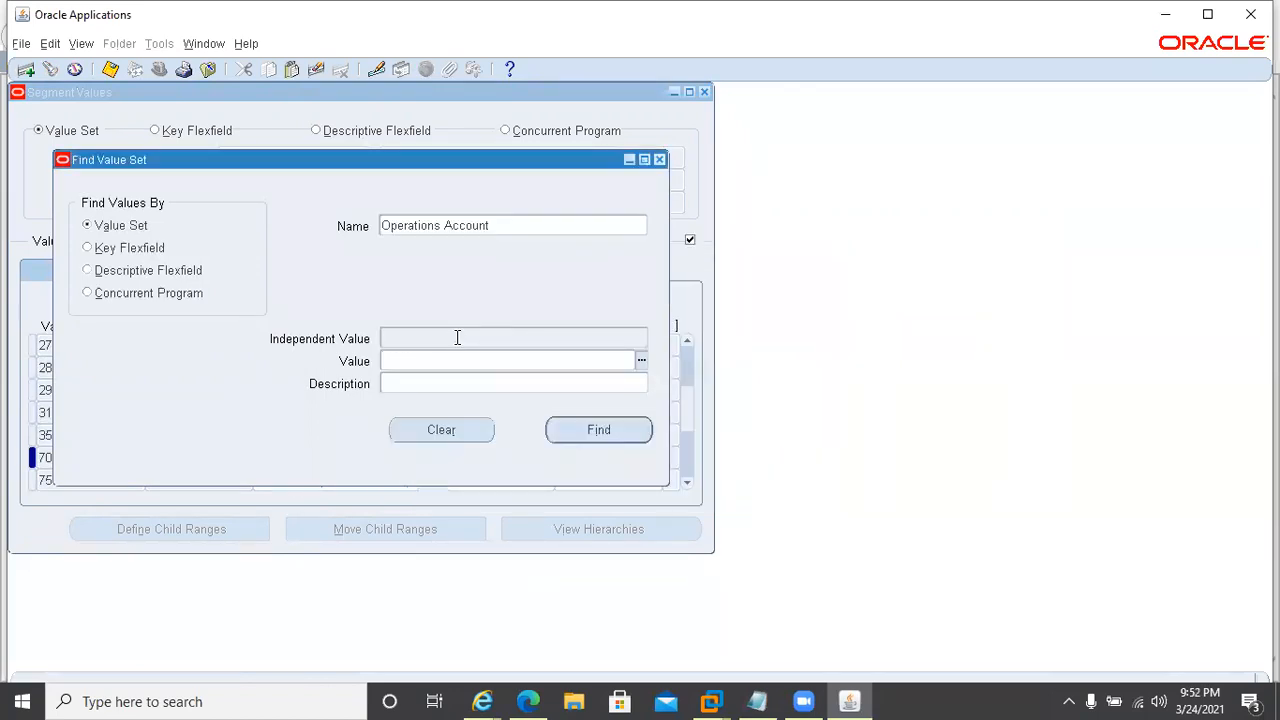
{"action": "left_click", "coordinate": [566, 435]}
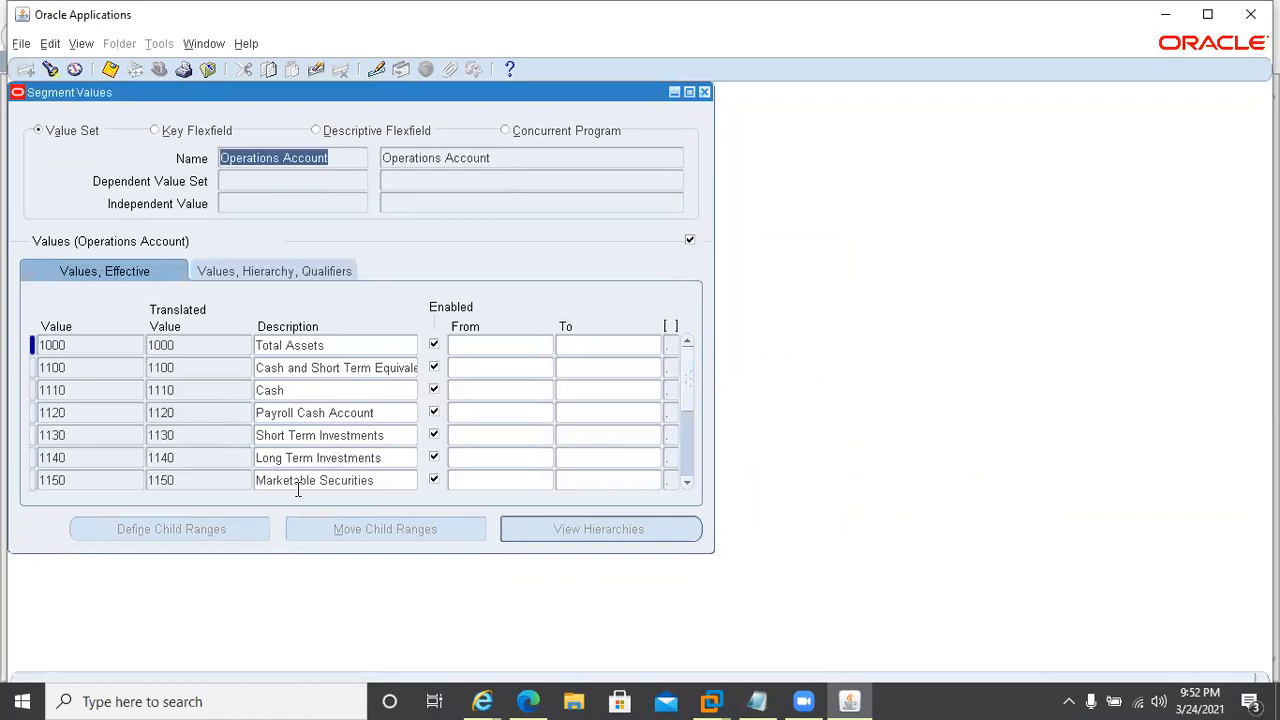
Step: Examine the account codes and their descriptions in the Operations Account value set, from Total Assets through the receivable and inventory accounts
{"action": "left_click", "coordinate": [337, 346]}
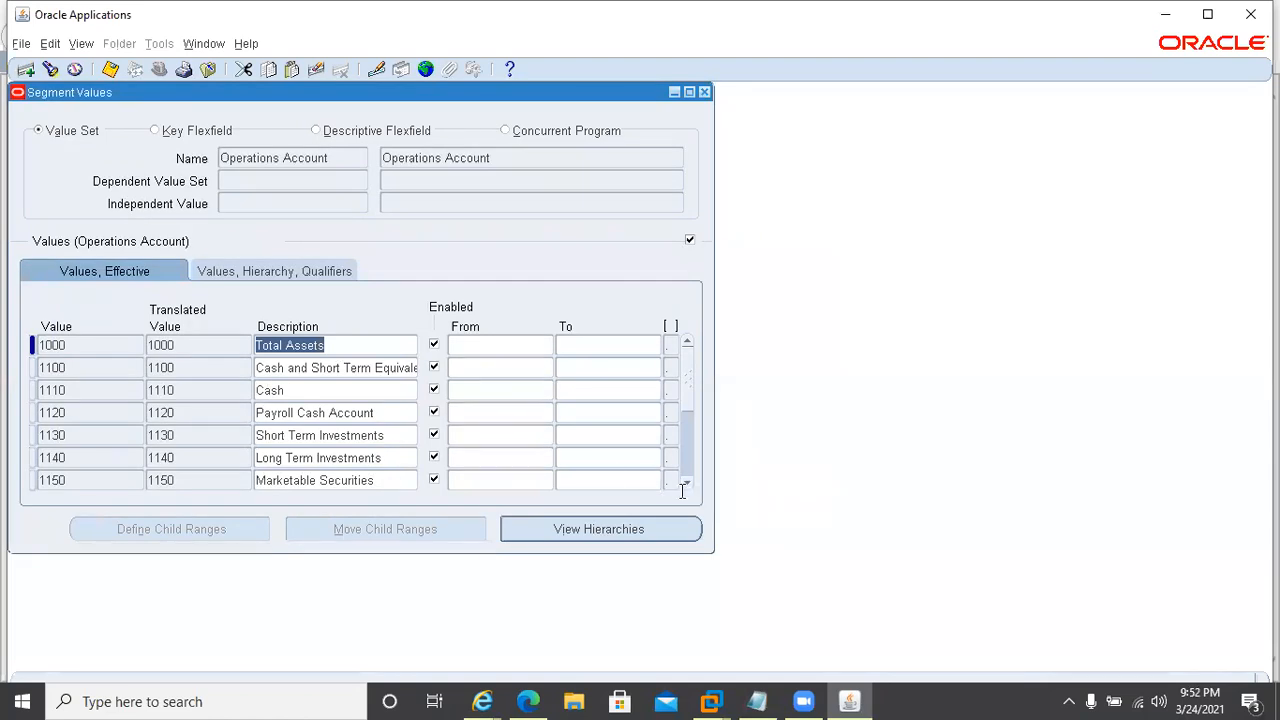
{"action": "left_click_drag", "start_coordinate": [686, 482], "coordinate": [689, 484]}
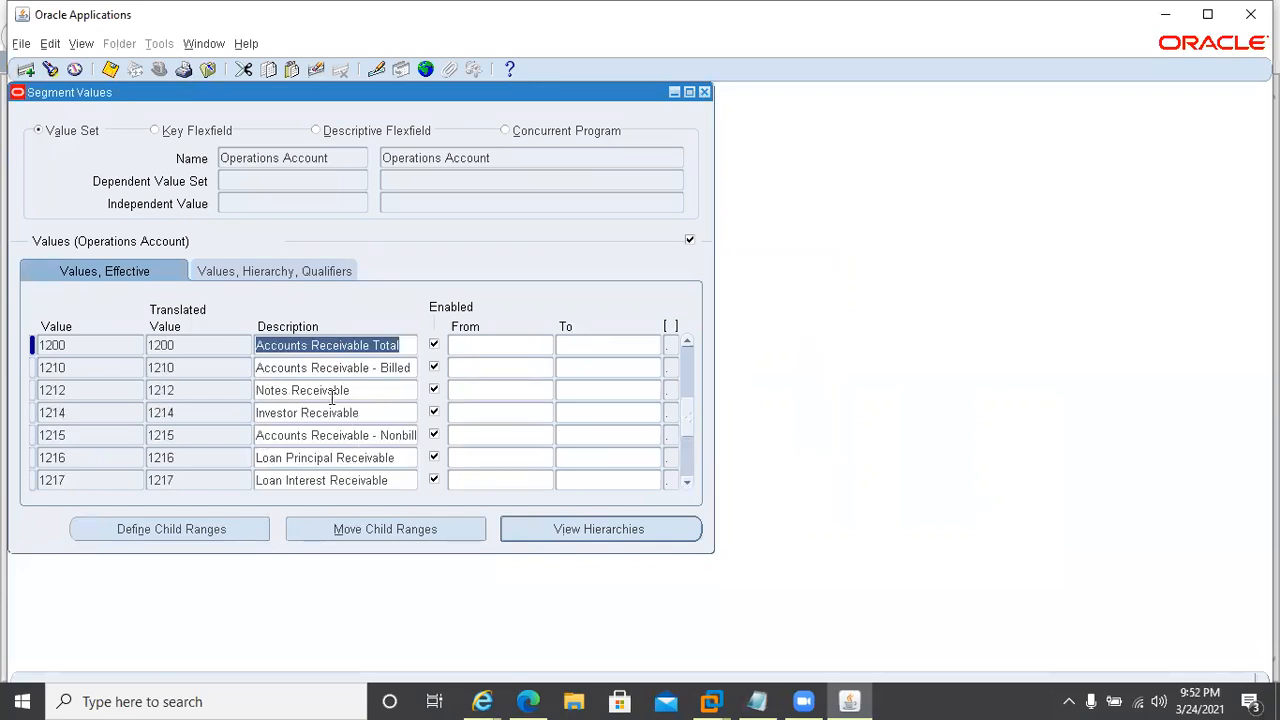
{"action": "left_click", "coordinate": [687, 483]}
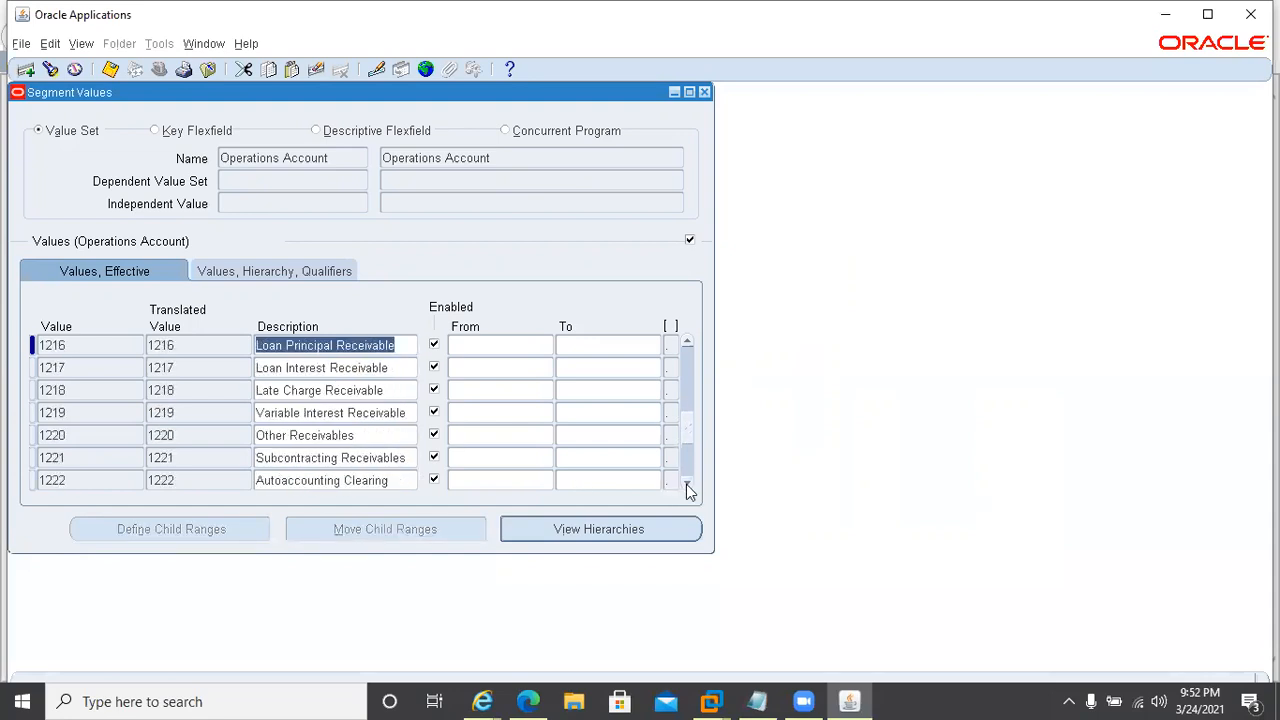
{"action": "left_click", "coordinate": [687, 484]}
{"action": "left_click", "coordinate": [687, 484]}
{"action": "left_click", "coordinate": [687, 484]}
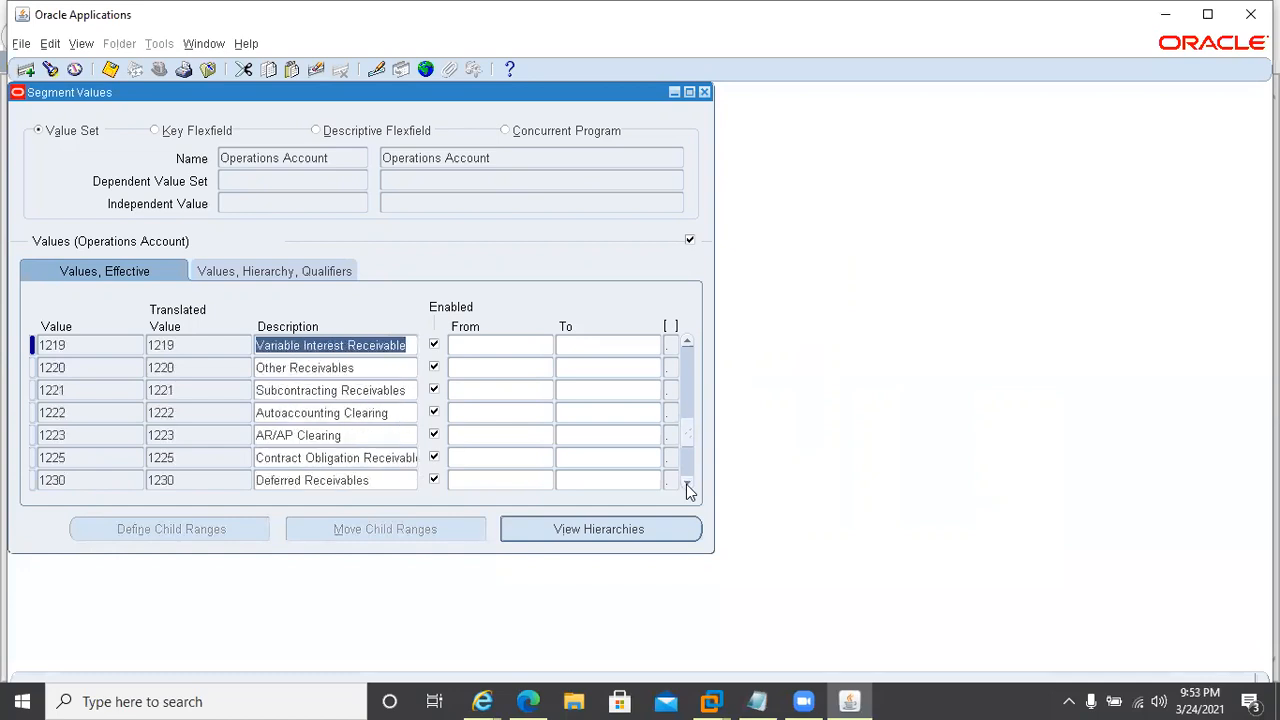
{"action": "left_click", "coordinate": [687, 487]}
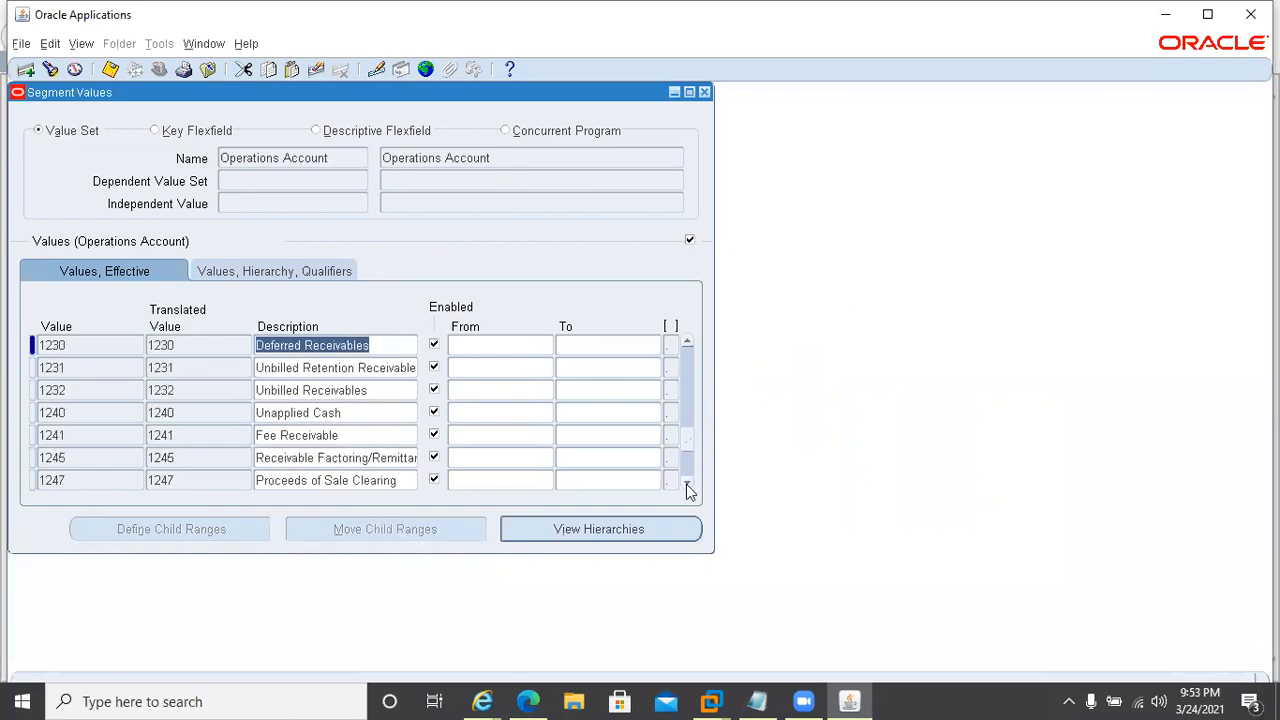
{"action": "left_click", "coordinate": [687, 487]}
{"action": "left_click", "coordinate": [687, 487]}
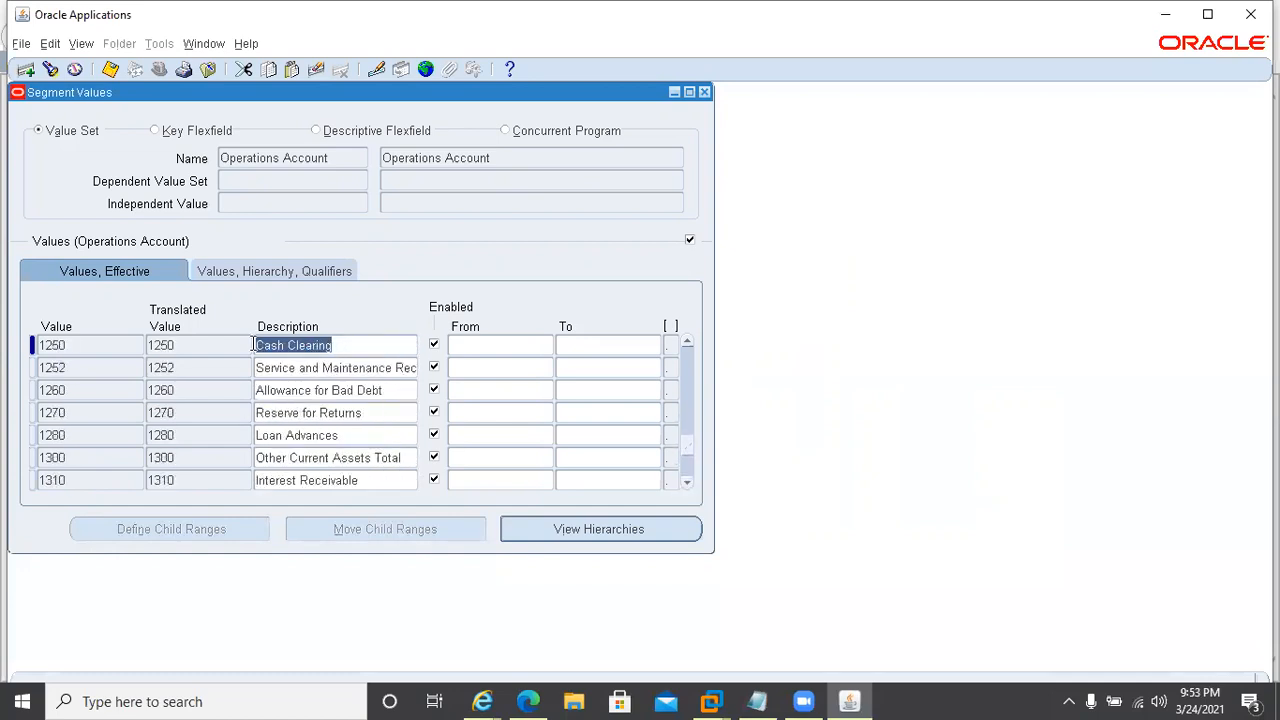
{"action": "left_click", "coordinate": [355, 435]}
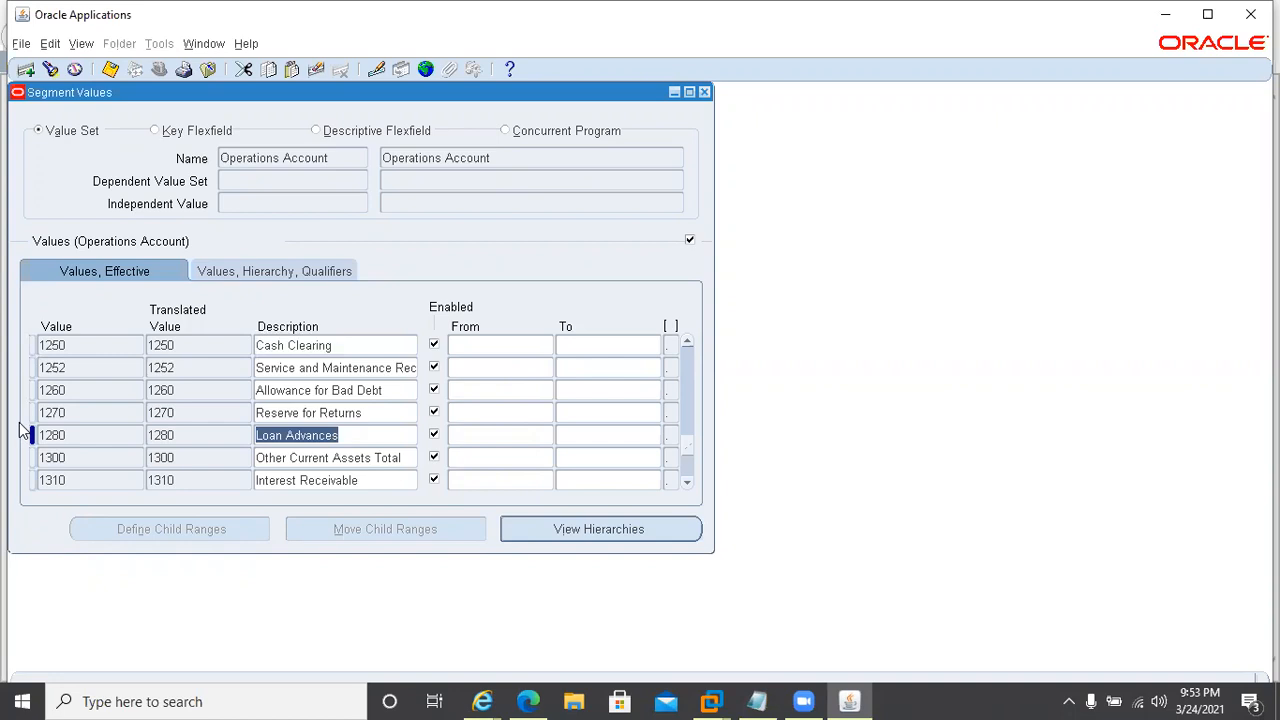
{"action": "left_click", "coordinate": [187, 438]}
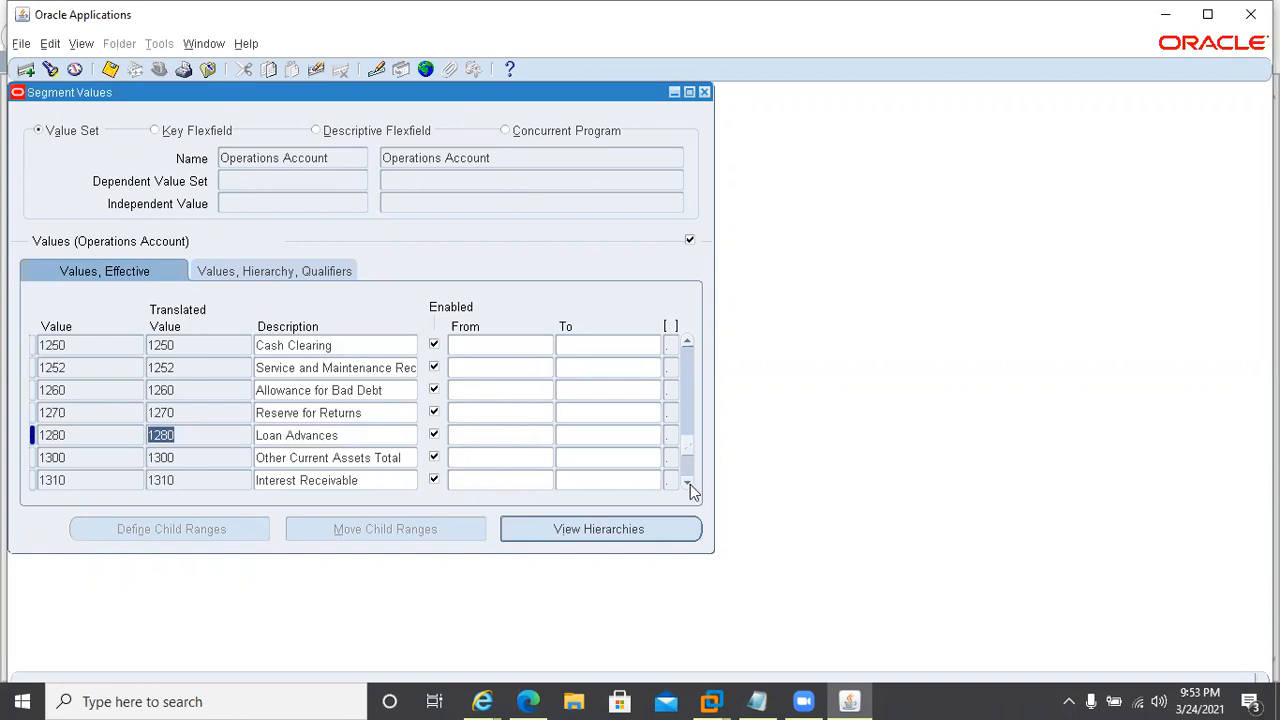
{"action": "left_click_drag", "start_coordinate": [686, 485], "coordinate": [686, 485]}
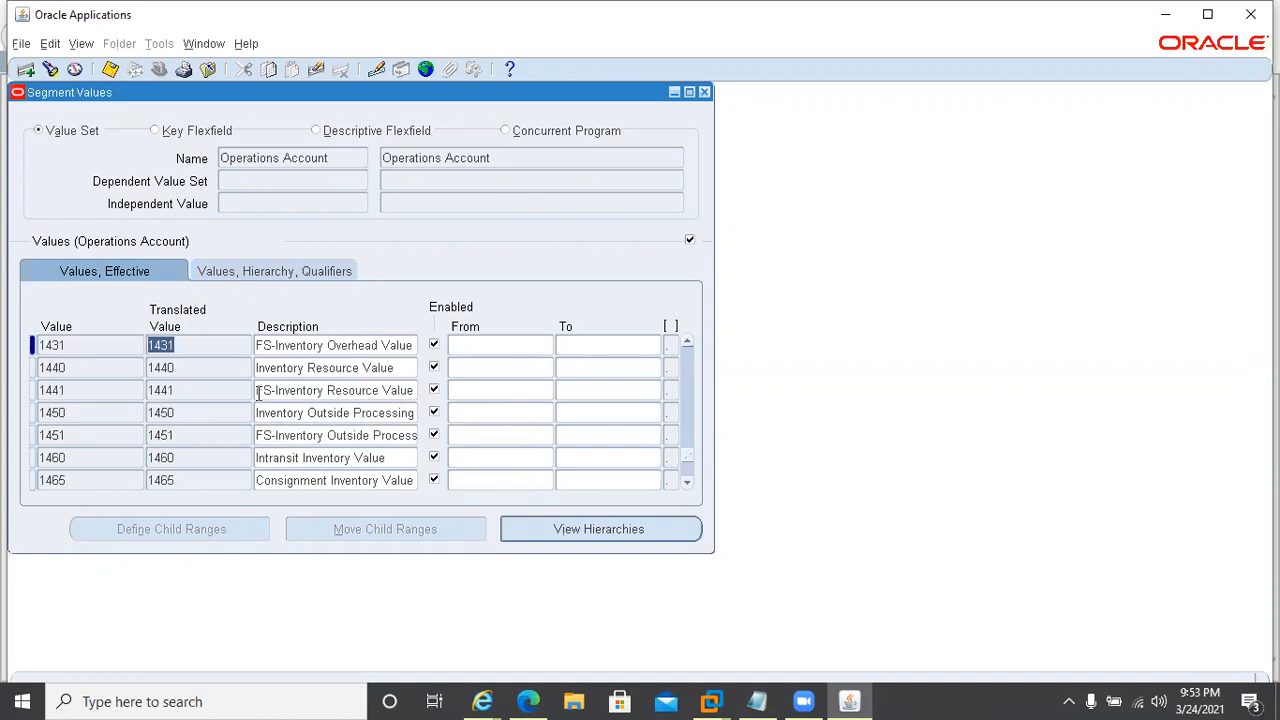
Step: Start a new value set search for names beginning with "Operation"
{"action": "left_click", "coordinate": [352, 157]}
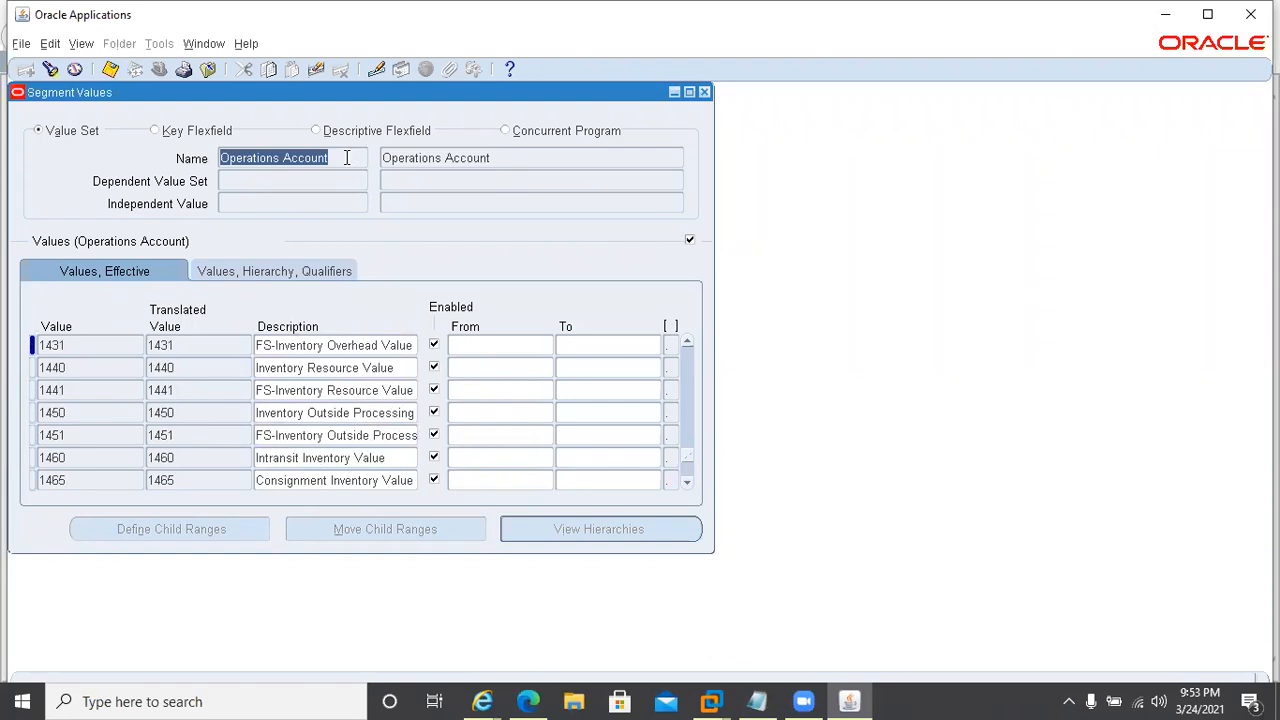
{"action": "left_click", "coordinate": [50, 69]}
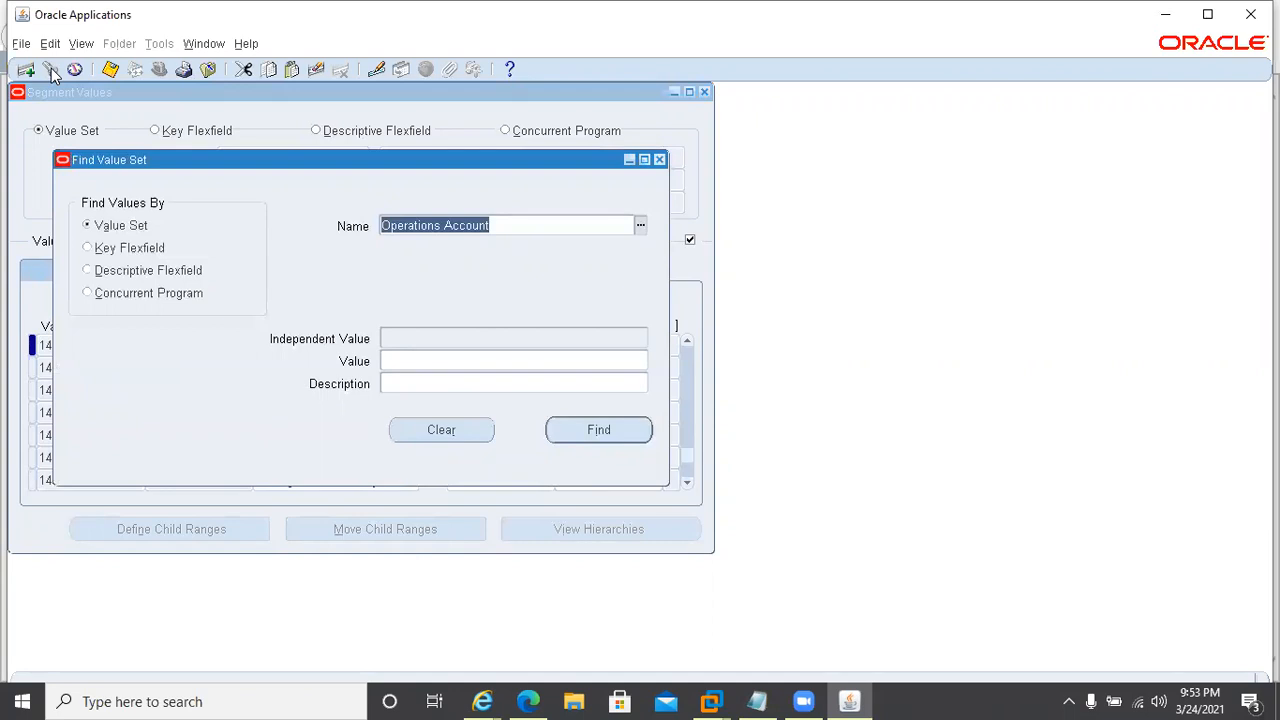
{"action": "type", "text": "Operation"}
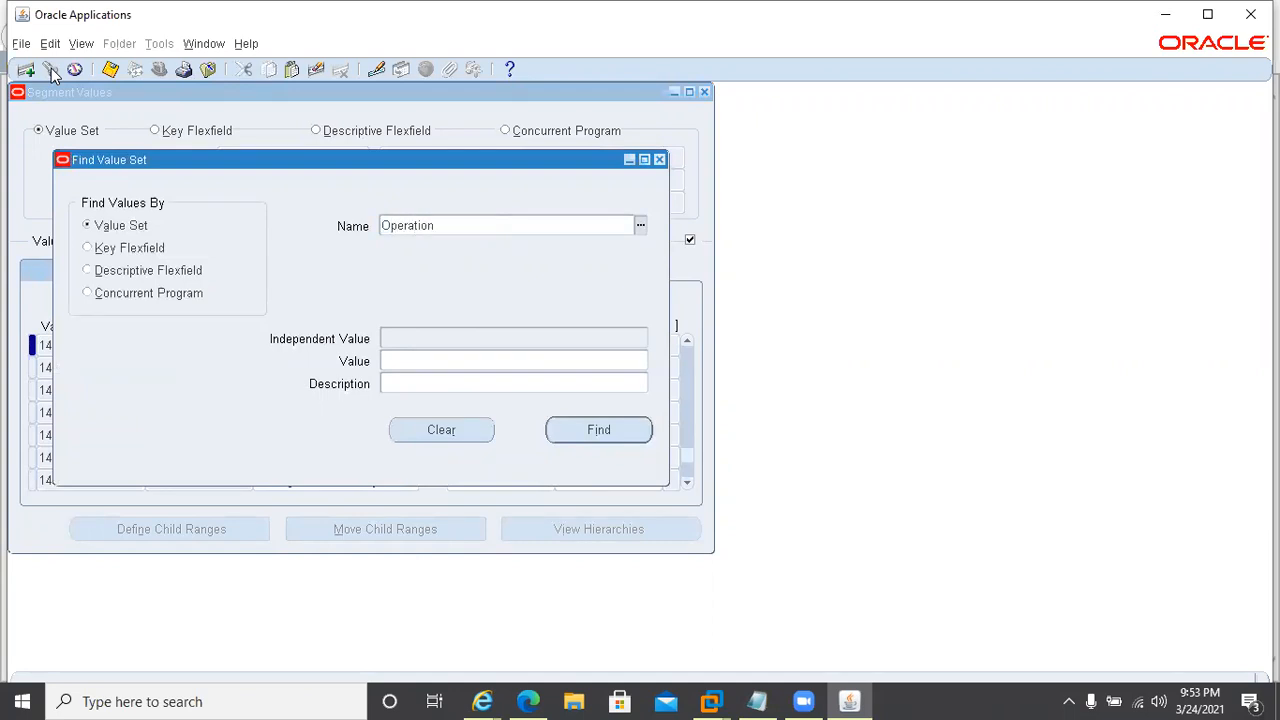
Step: Find the value sets matching "Operation%", choose Operations Department and retrieve its segment values
{"action": "type", "text": "%"}
{"action": "key", "text": "Tab"}
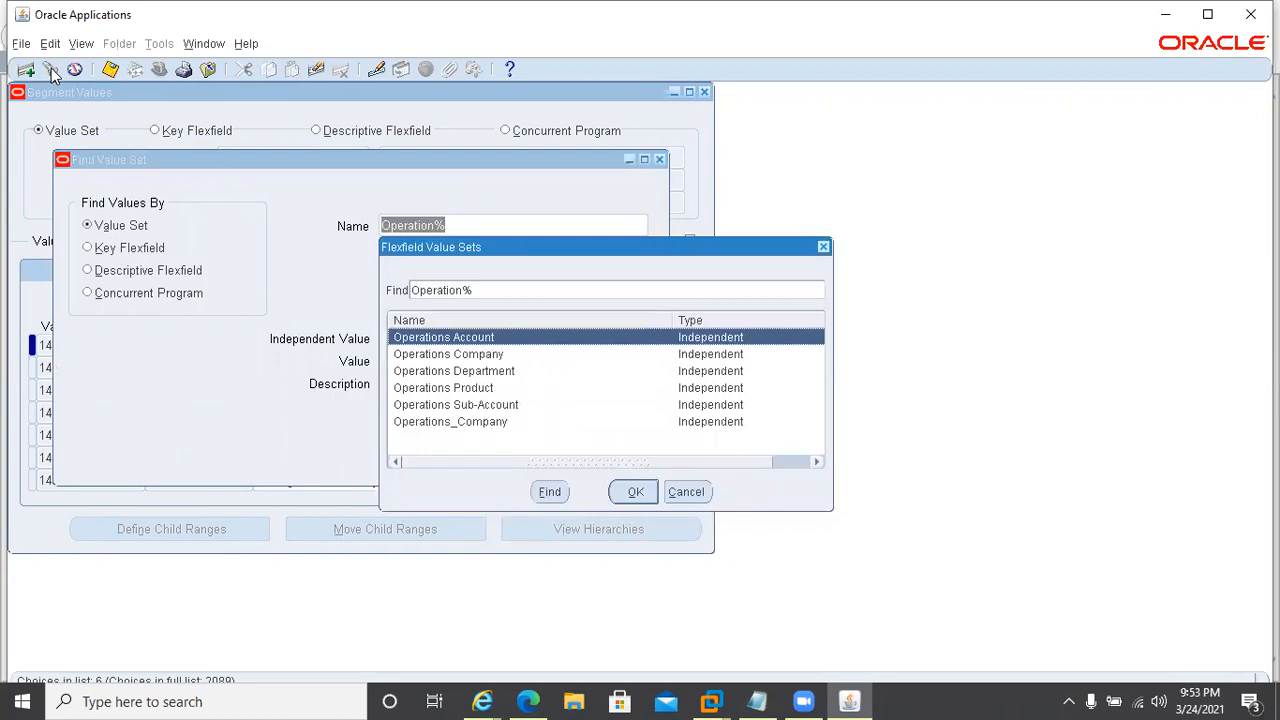
{"action": "key", "text": "Down"}
{"action": "key", "text": "Down"}
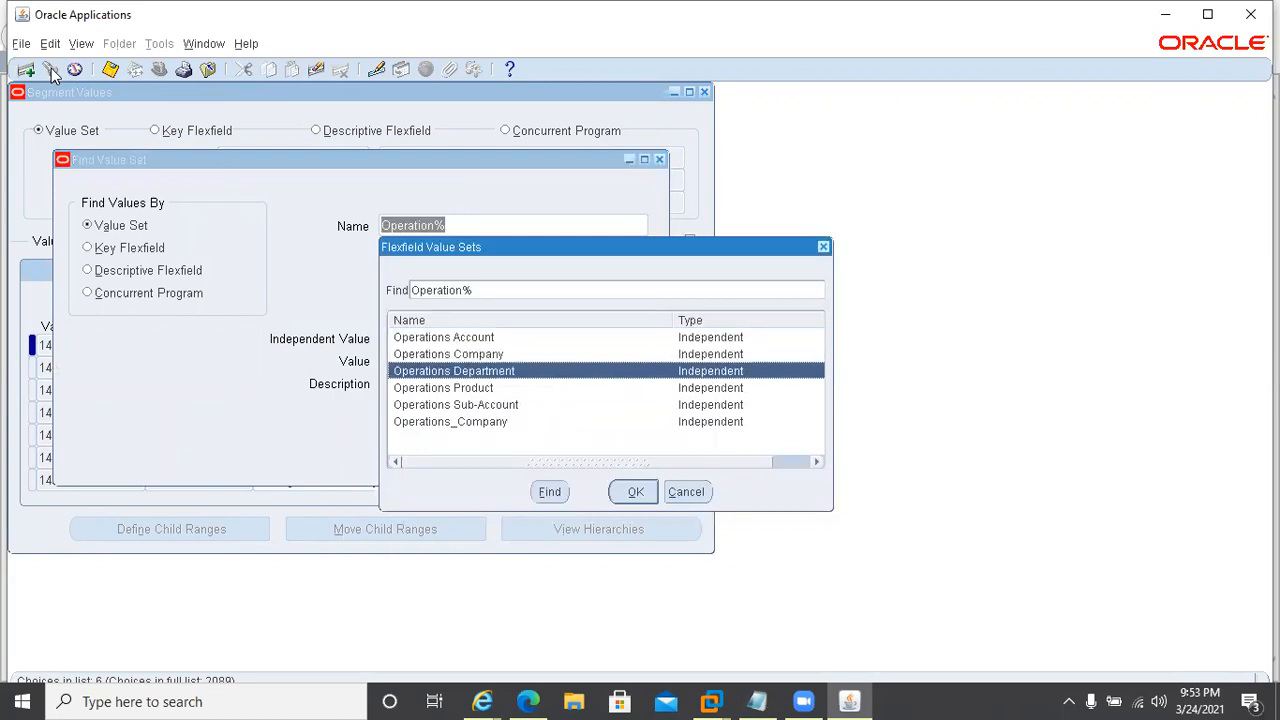
{"action": "key", "text": "Return"}
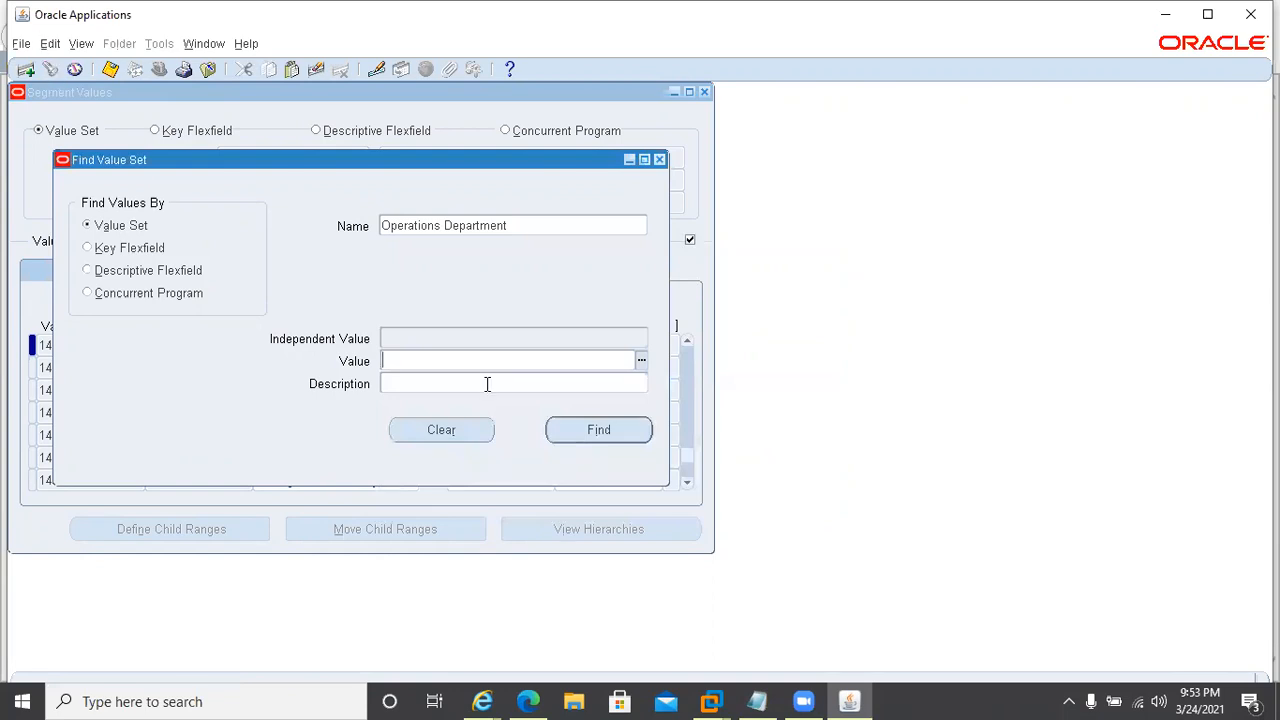
{"action": "left_click", "coordinate": [561, 428]}
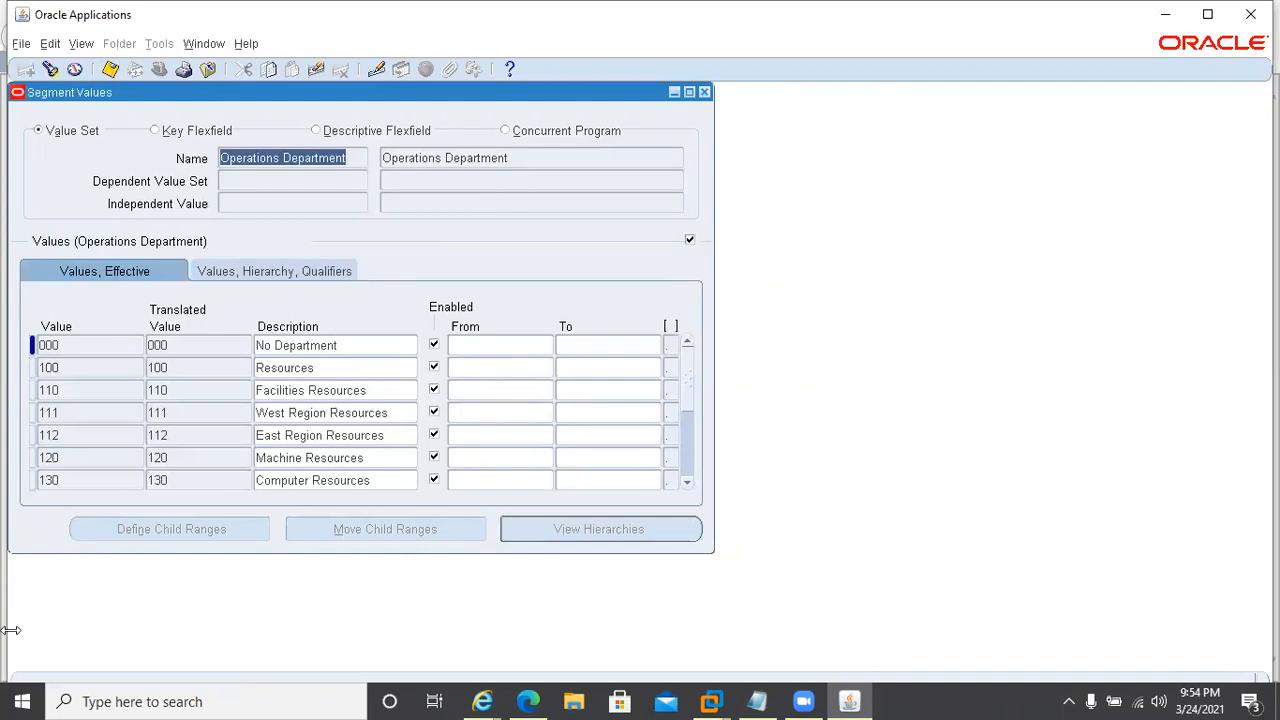
Step: Examine the Operations Department values and their descriptions, going down the list from 000 to 423
{"action": "left_click", "coordinate": [354, 347]}
{"action": "key", "text": "Down"}
{"action": "key", "text": "Down"}
{"action": "key", "text": "Down"}
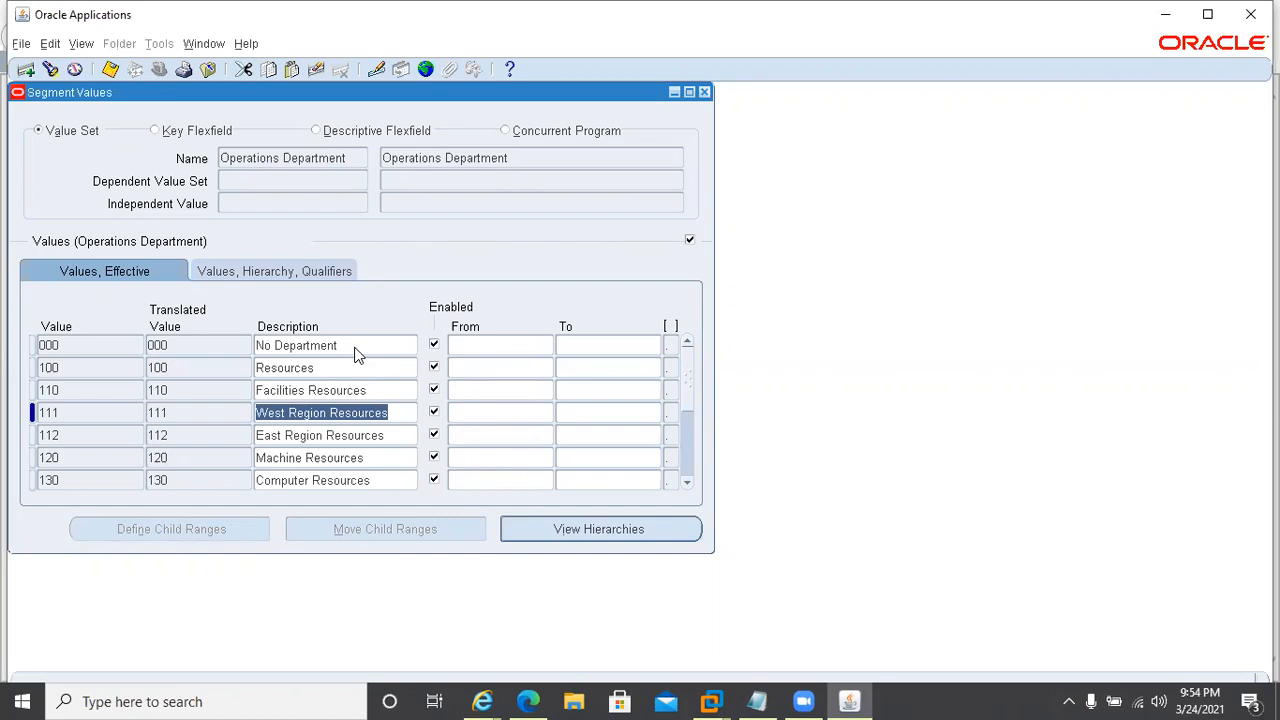
{"action": "key", "text": "Down"}
{"action": "key", "text": "Down"}
{"action": "key", "text": "Down"}
{"action": "key", "text": "Down"}
{"action": "key", "text": "Down"}
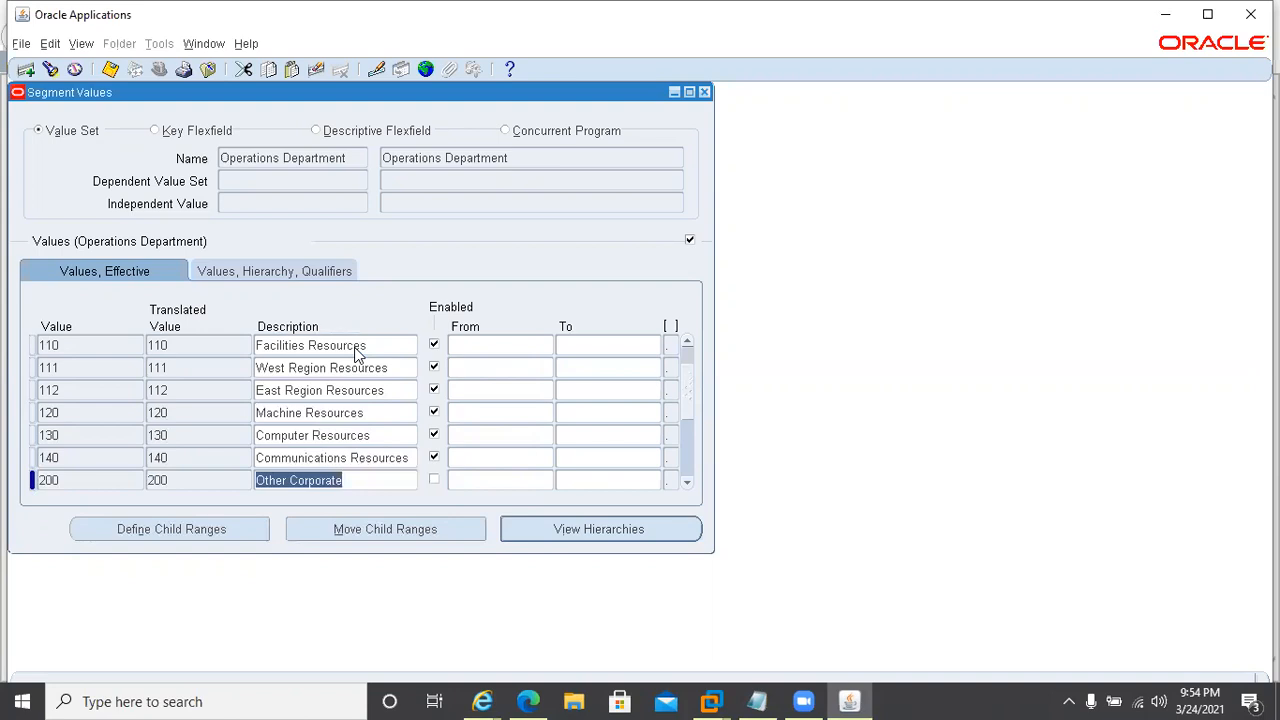
{"action": "key", "text": "Down"}
{"action": "key", "text": "Down"}
{"action": "key", "text": "Down"}
{"action": "key", "text": "Down"}
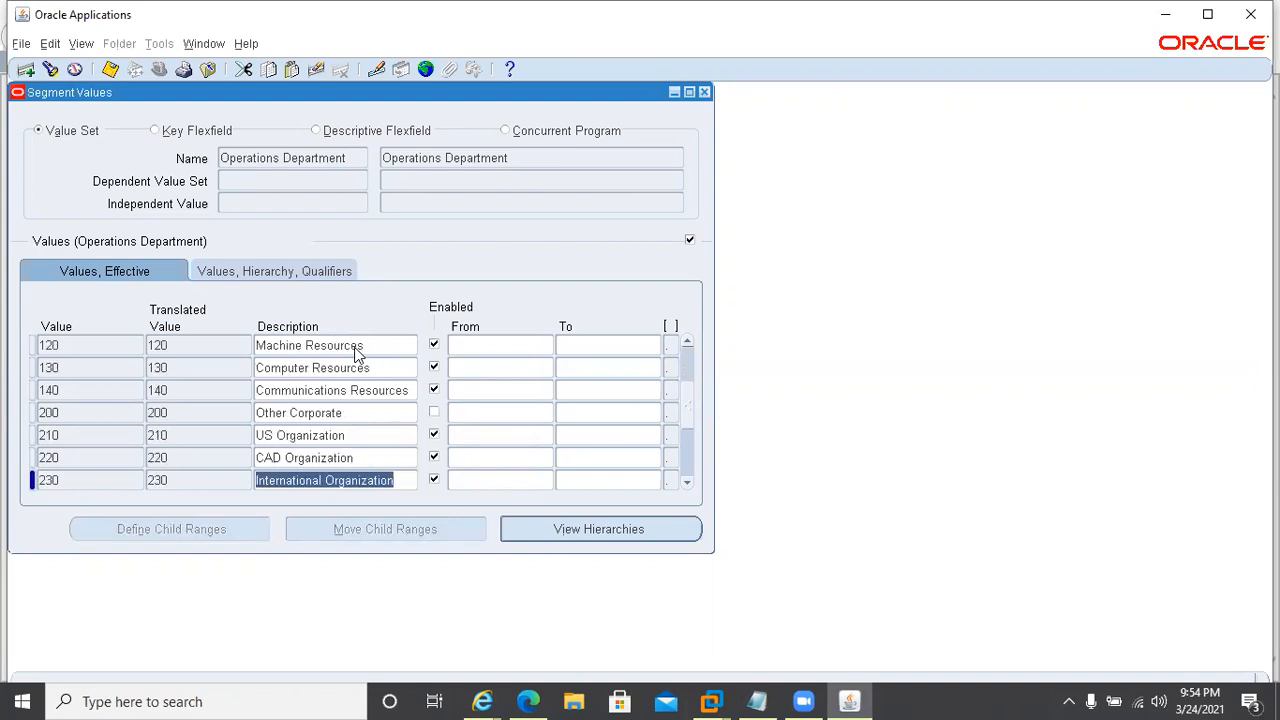
{"action": "key", "text": "Down"}
{"action": "key", "text": "Down"}
{"action": "key", "text": "Down"}
{"action": "key", "text": "Down"}
{"action": "key", "text": "Down"}
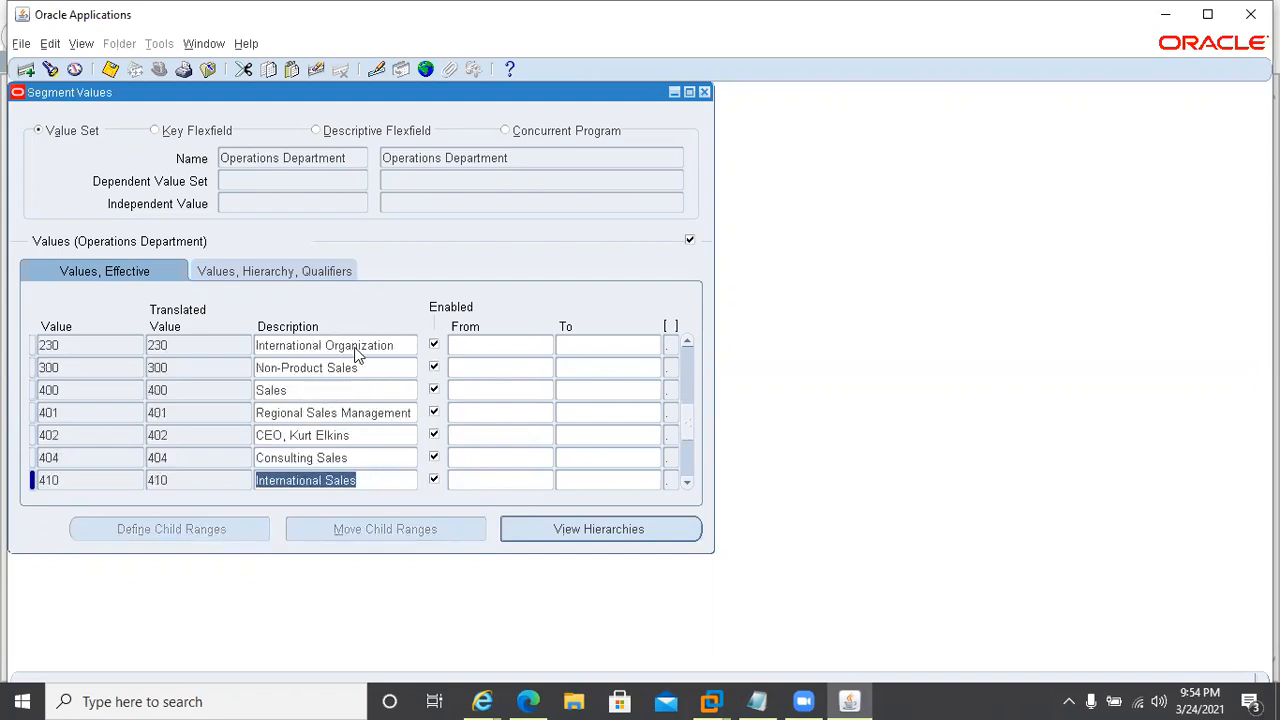
{"action": "key", "text": "Down"}
{"action": "key", "text": "Down"}
{"action": "key", "text": "Down"}
{"action": "key", "text": "Down"}
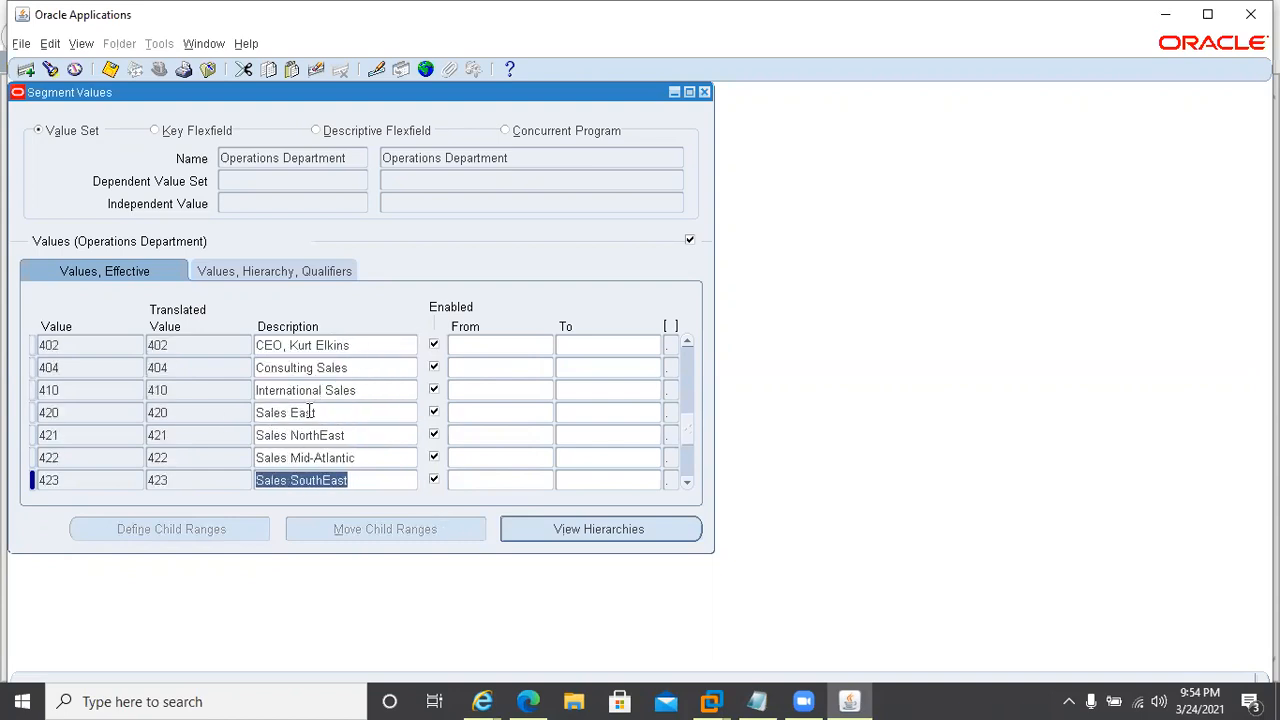
Step: Start a new value set search for "Operation%", choose Operations Product and retrieve its segment values
{"action": "left_click", "coordinate": [339, 166]}
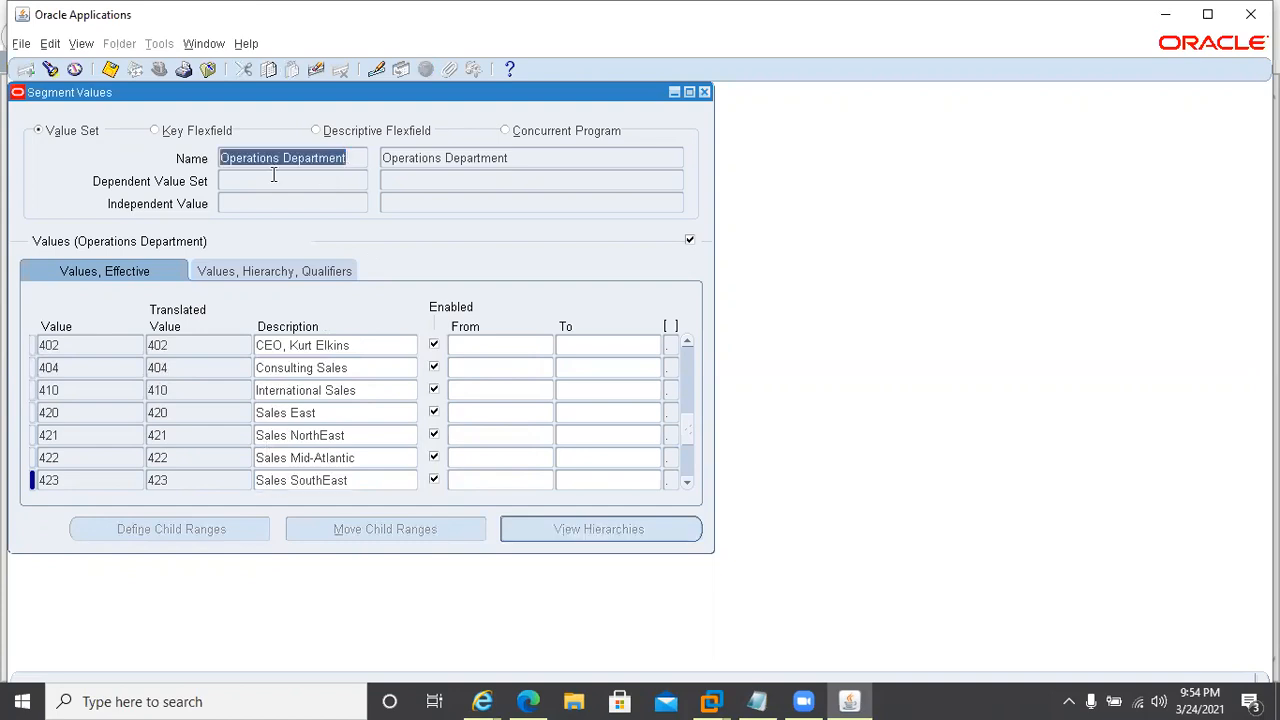
{"action": "left_click", "coordinate": [45, 69]}
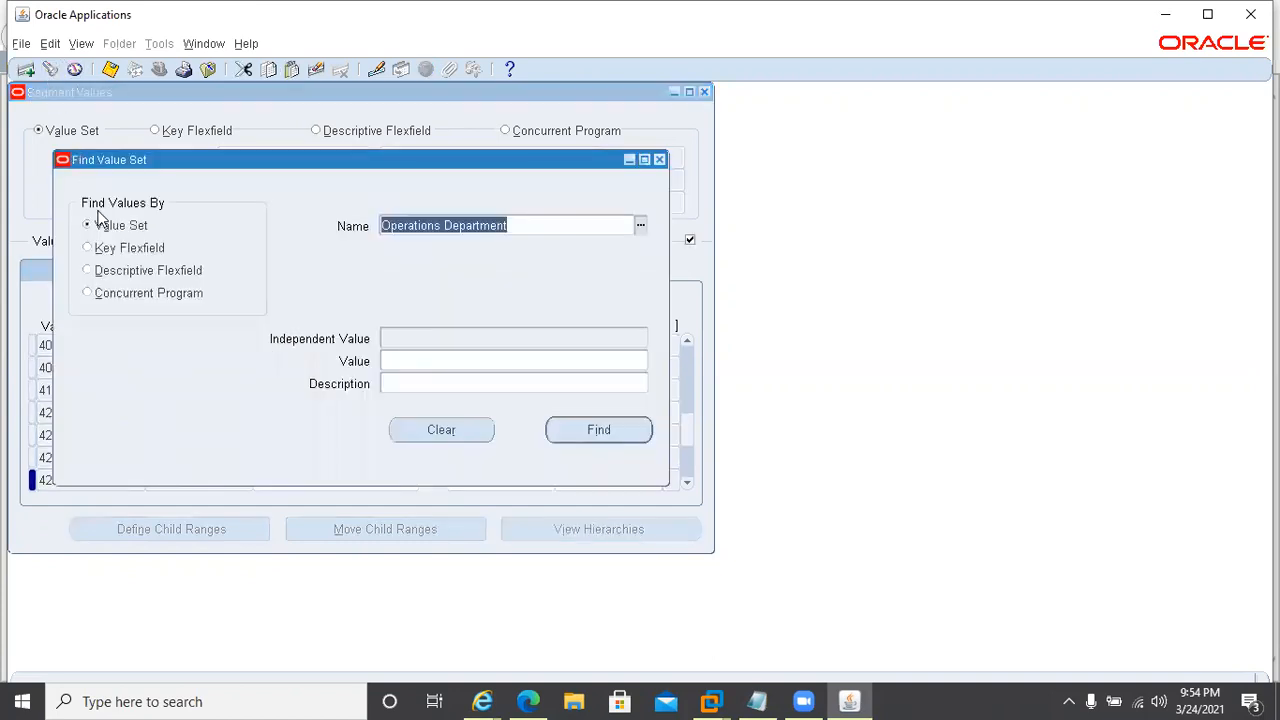
{"action": "type", "text": "O"}
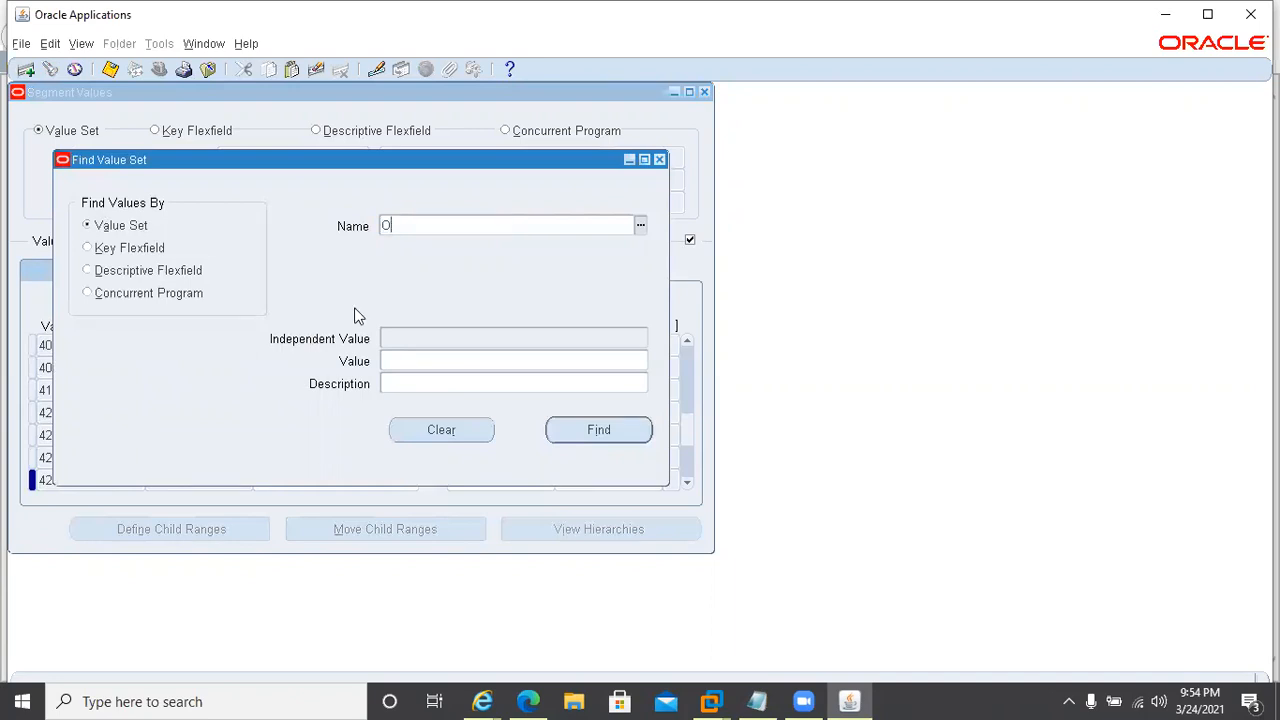
{"action": "type", "text": "peration%"}
{"action": "key", "text": "Tab"}
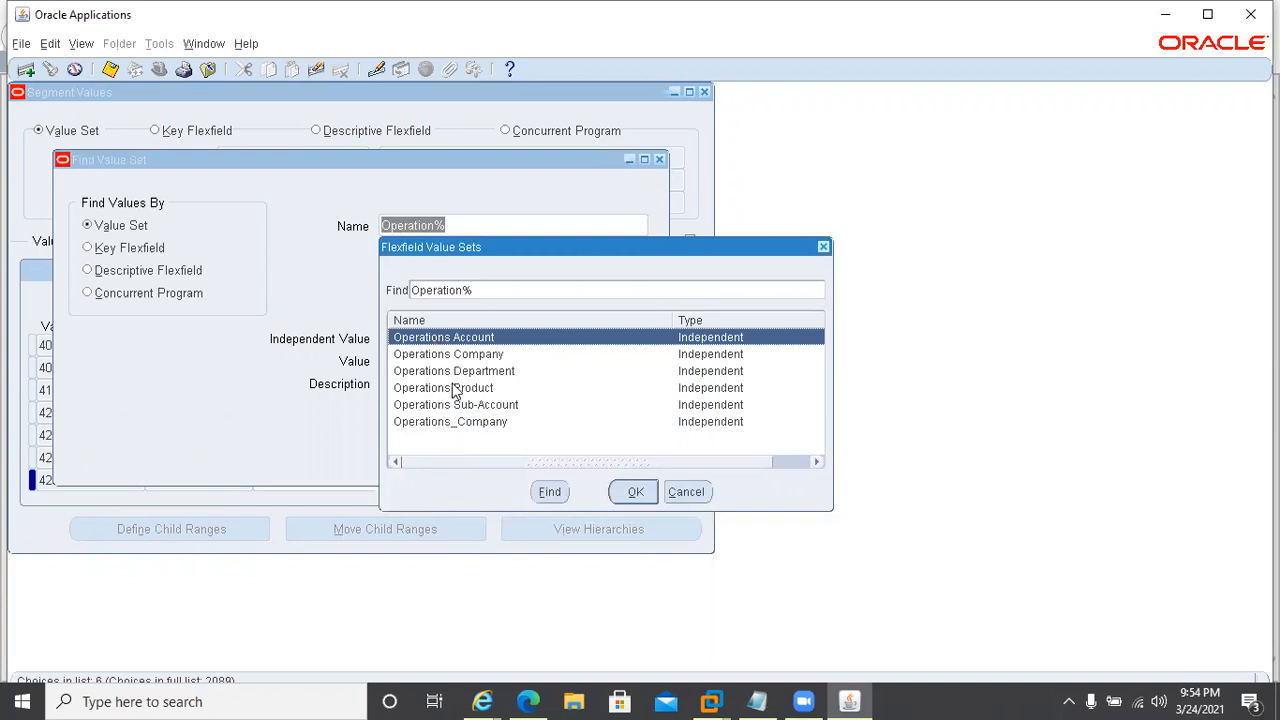
{"action": "left_click", "coordinate": [451, 390]}
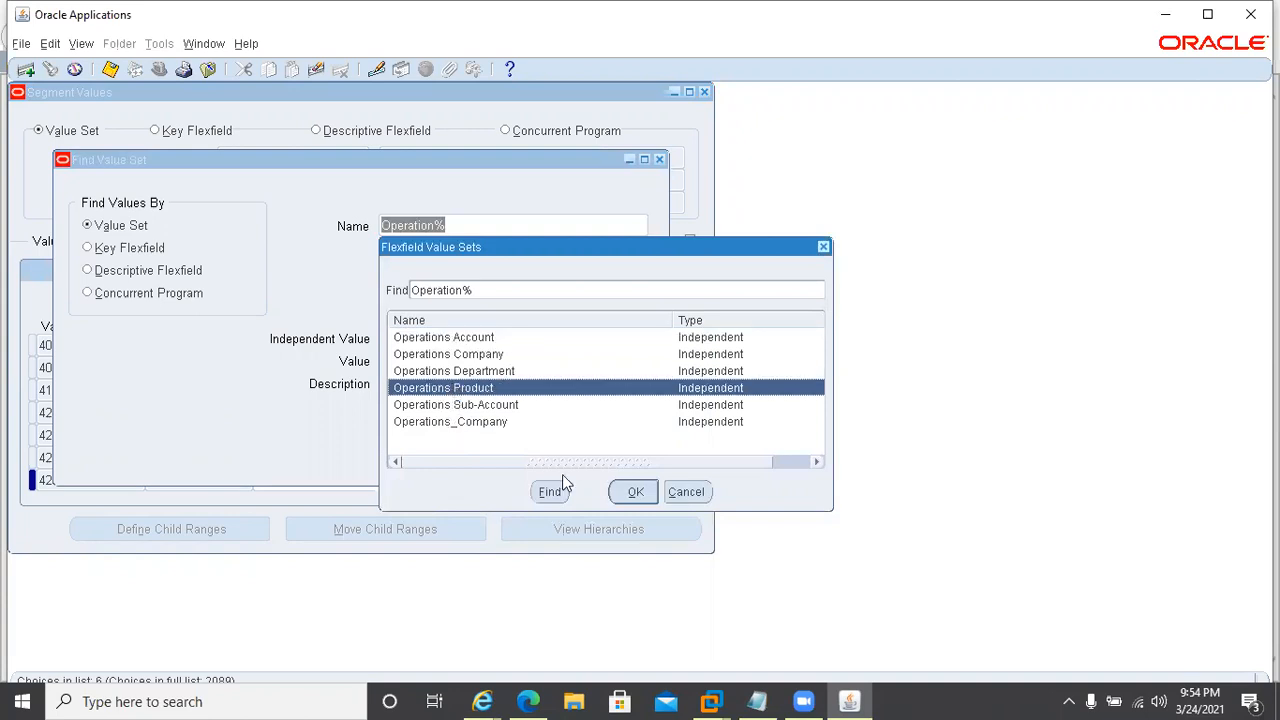
{"action": "left_click", "coordinate": [635, 491]}
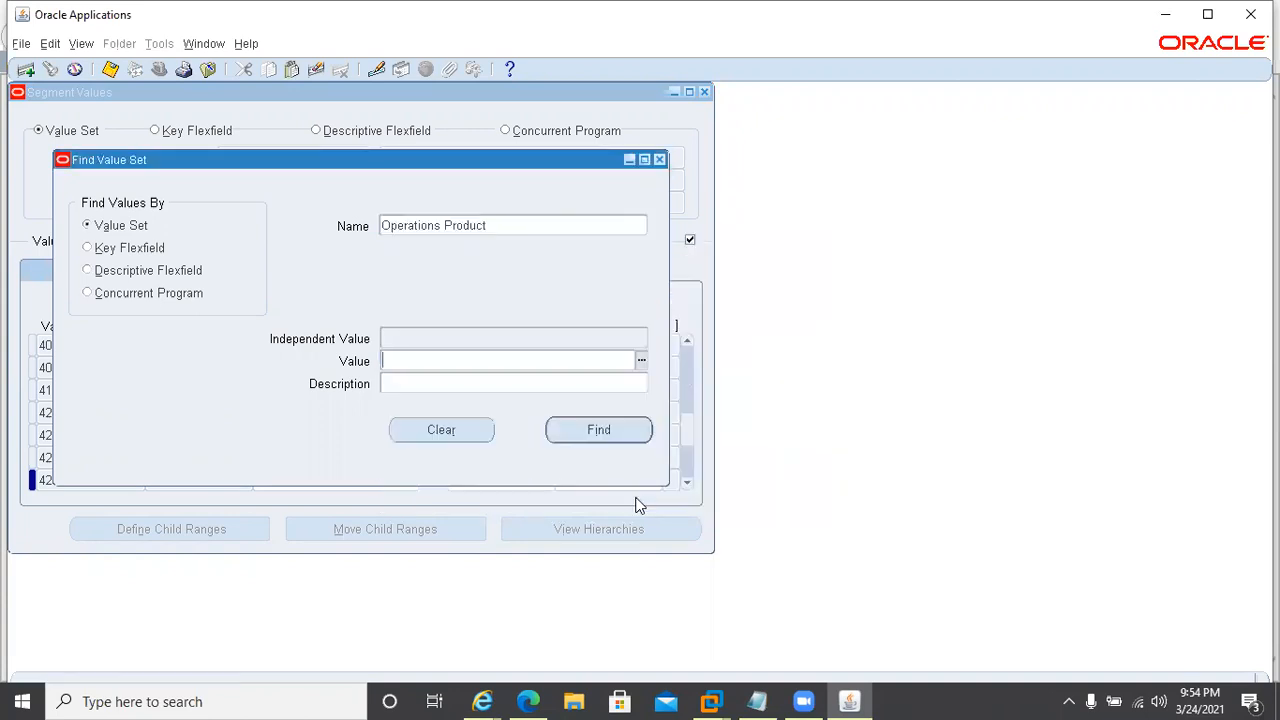
{"action": "left_click", "coordinate": [602, 431]}
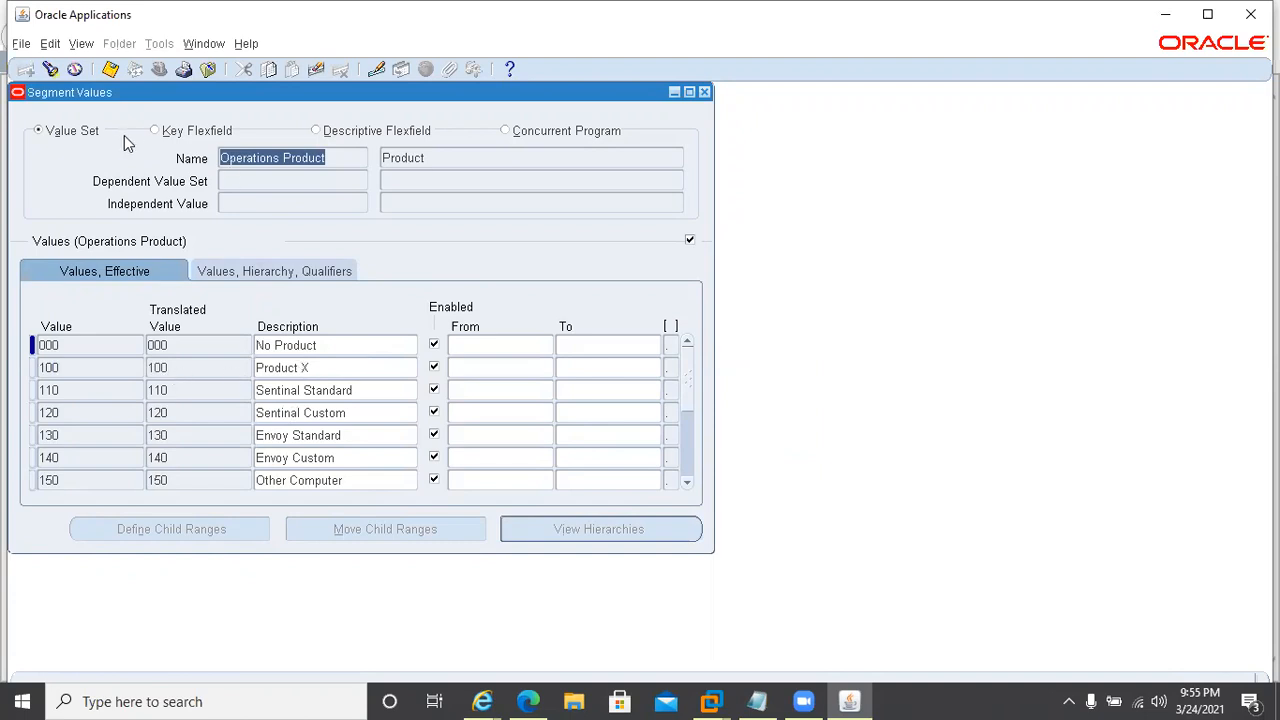
Step: Search the value sets for "Operation%", retrieve the Operations Company values and select value 01, Operations
{"action": "left_click", "coordinate": [49, 71]}
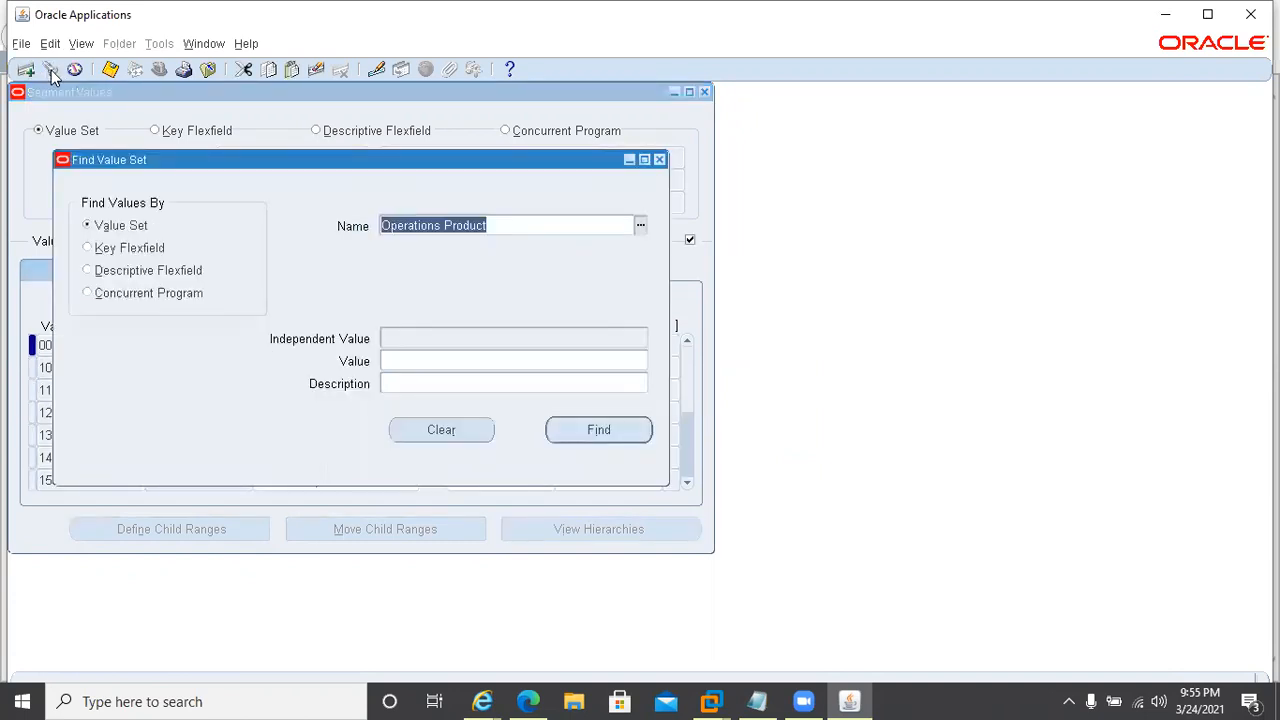
{"action": "type", "text": "Operation%"}
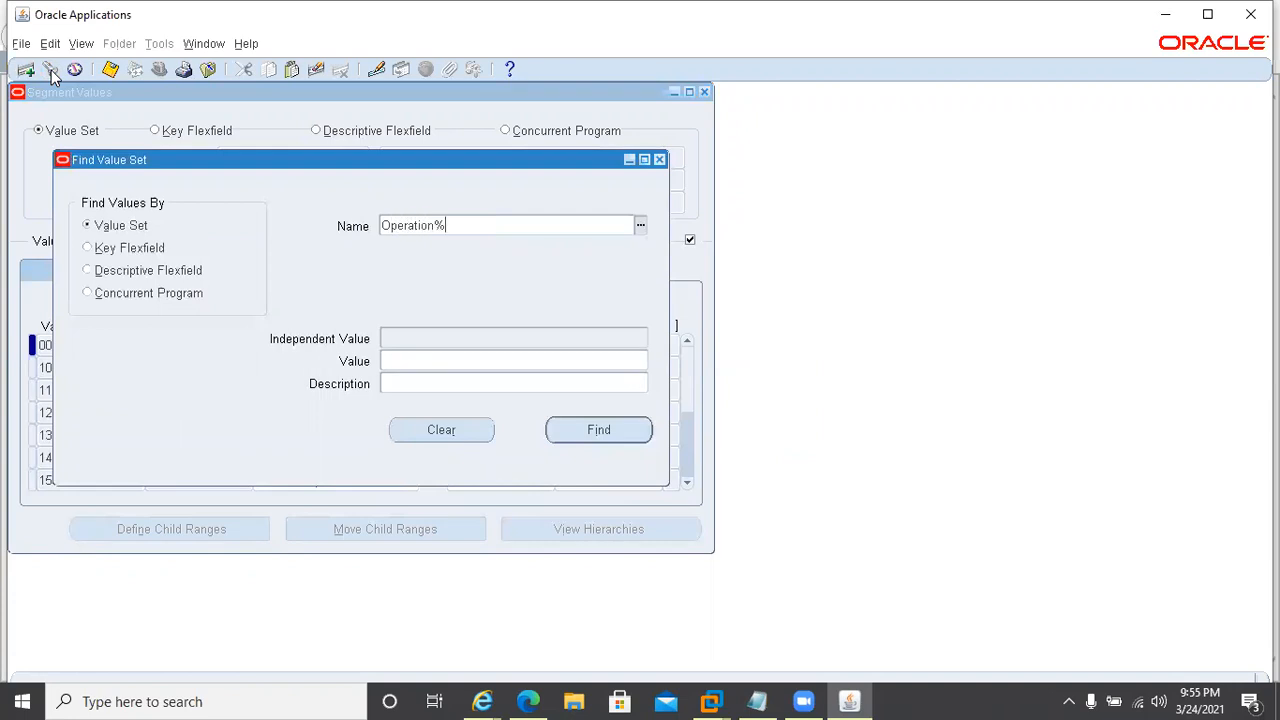
{"action": "key", "text": "Tab"}
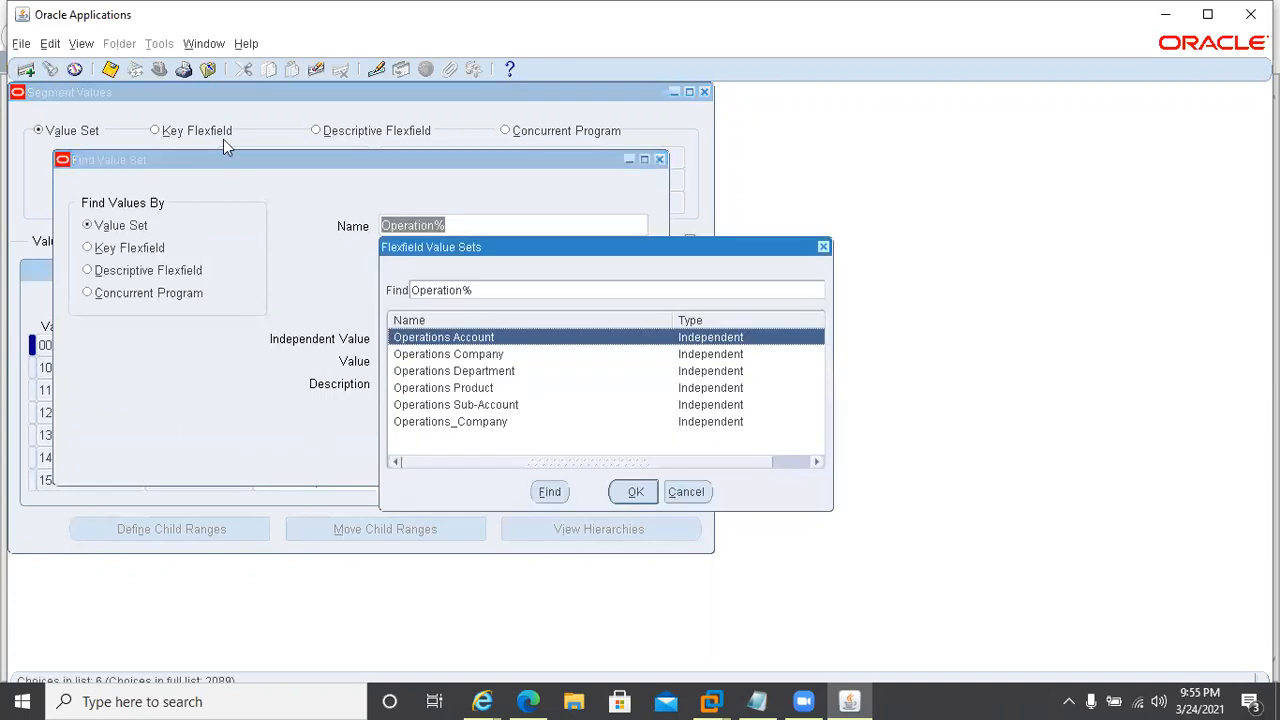
{"action": "key", "text": "Down"}
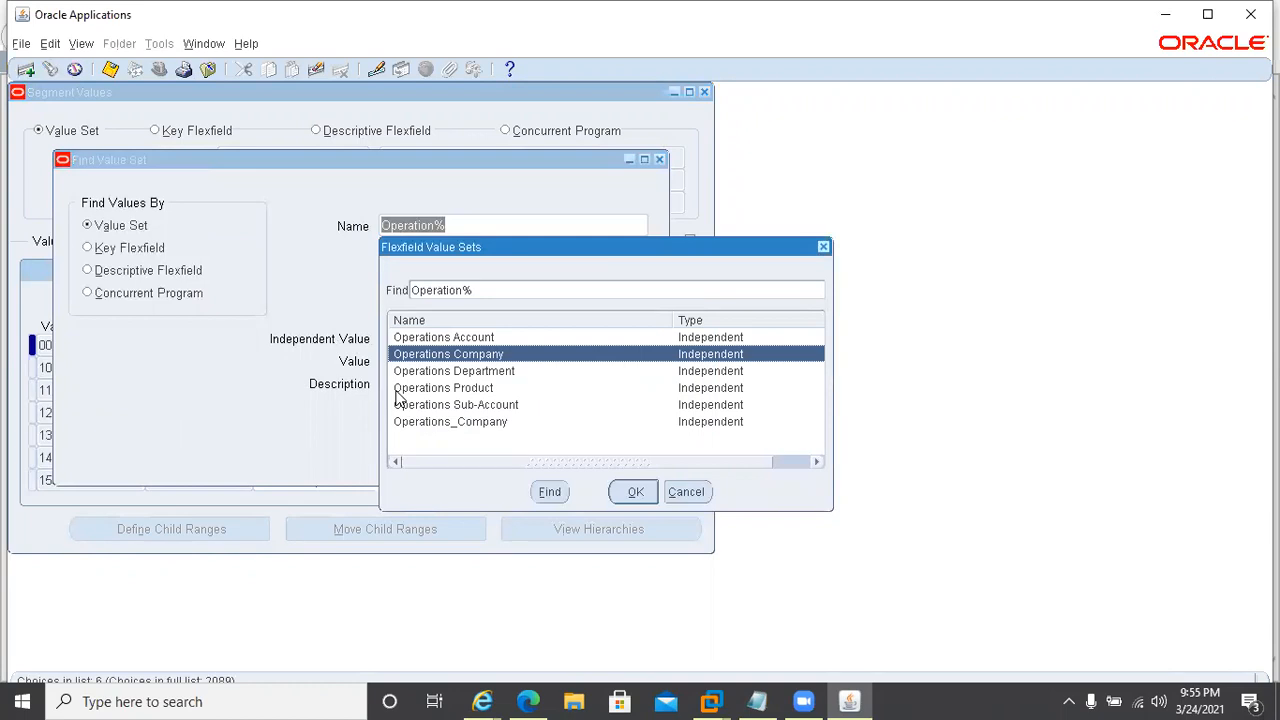
{"action": "key", "text": "Return"}
{"action": "key", "text": "Return"}
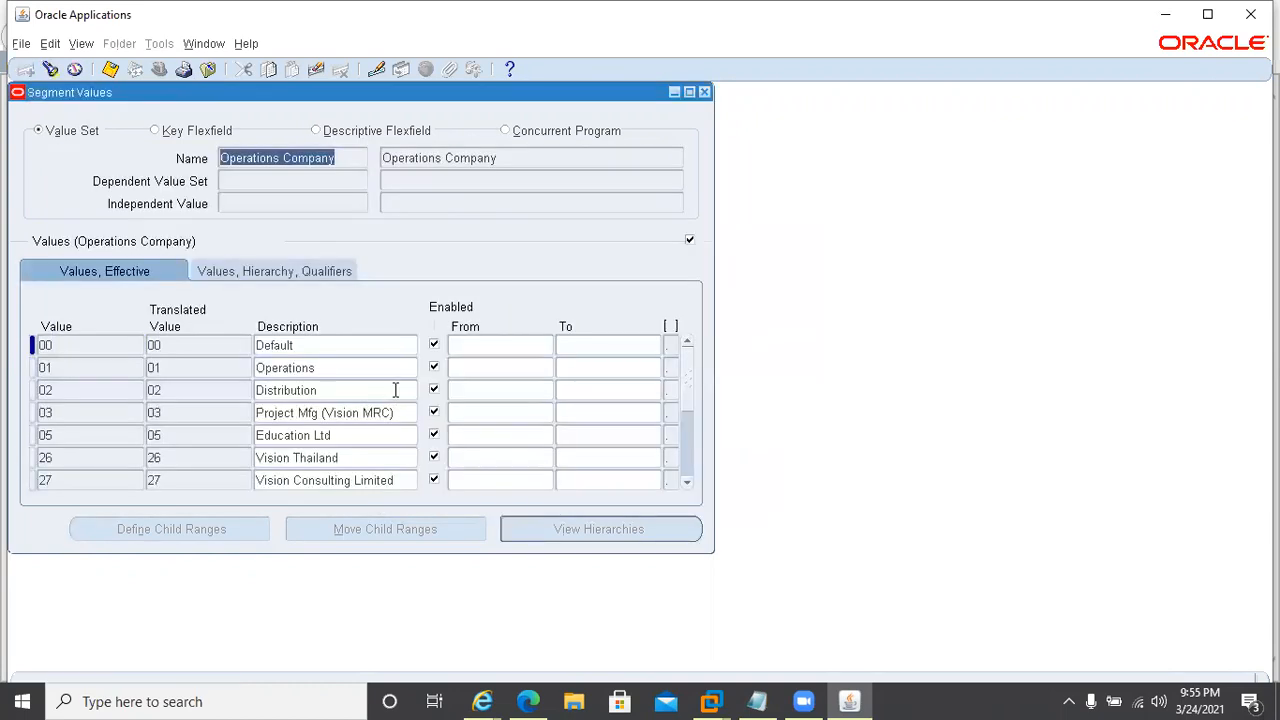
{"action": "left_click", "coordinate": [329, 366]}
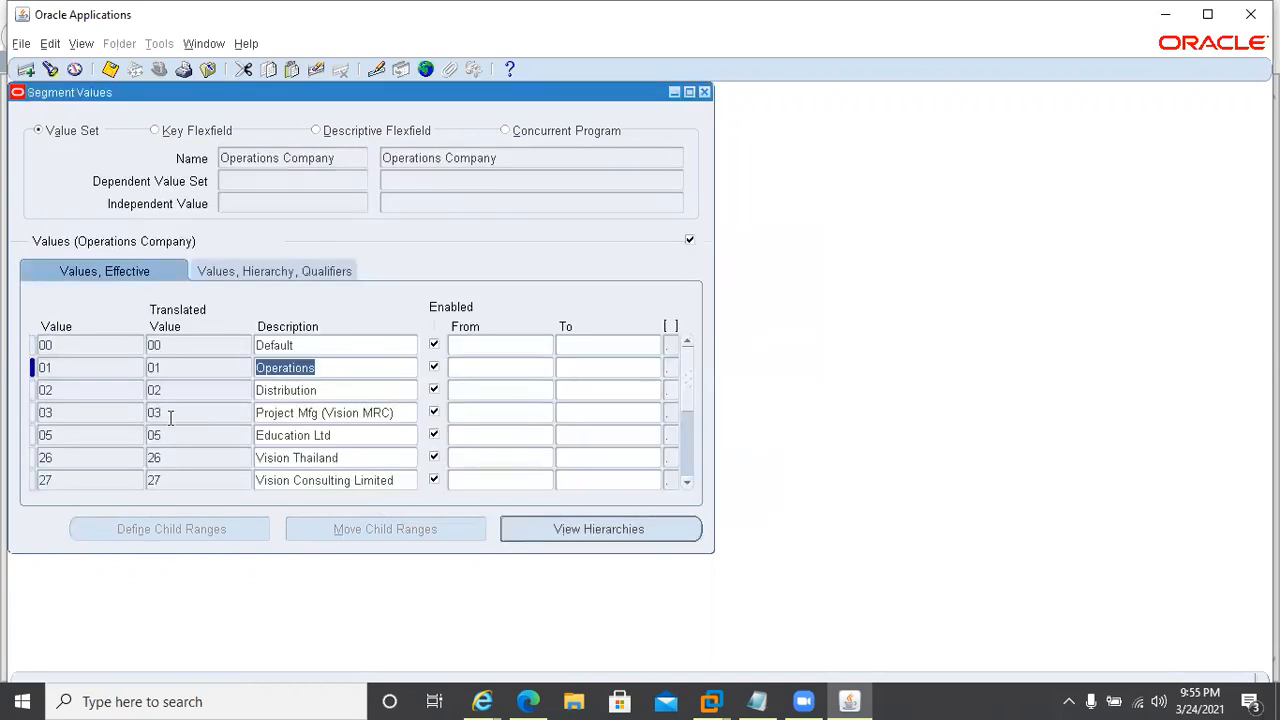
{"action": "left_click", "coordinate": [121, 364]}
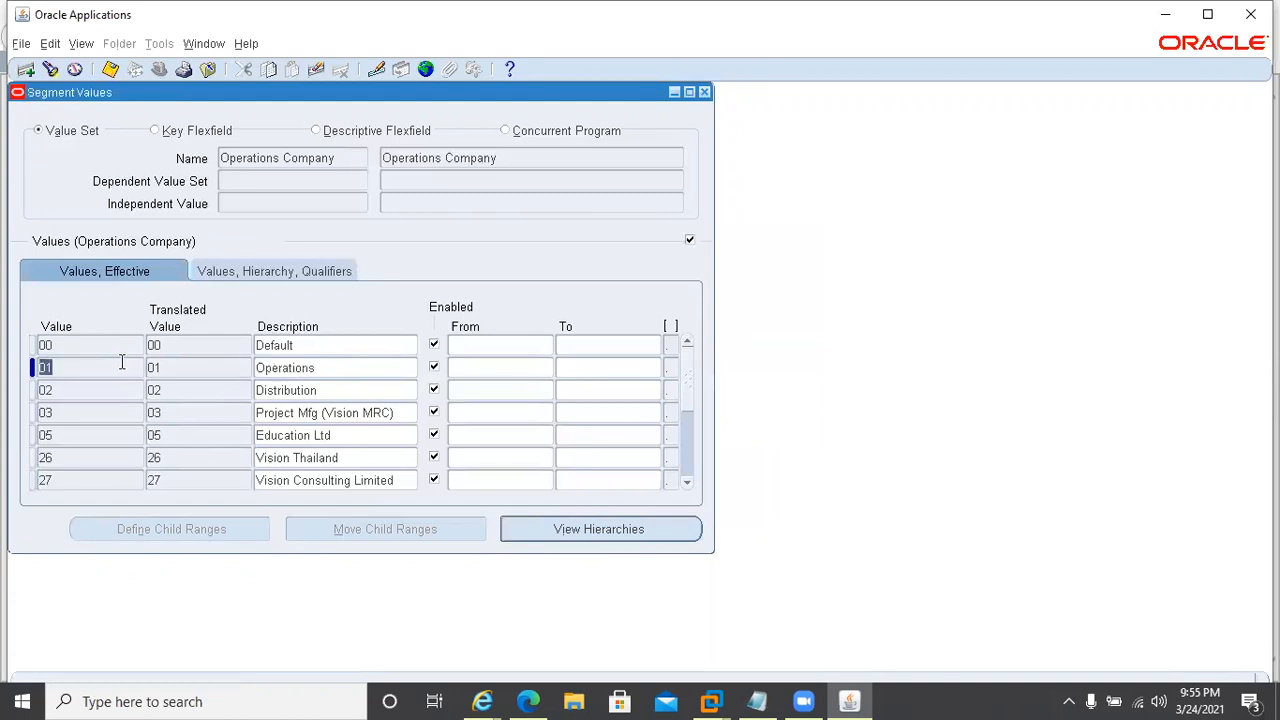
Step: Open a blank Notepad document beside the segment values list and enter "01 - Operation"
{"action": "left_click", "coordinate": [20, 700]}
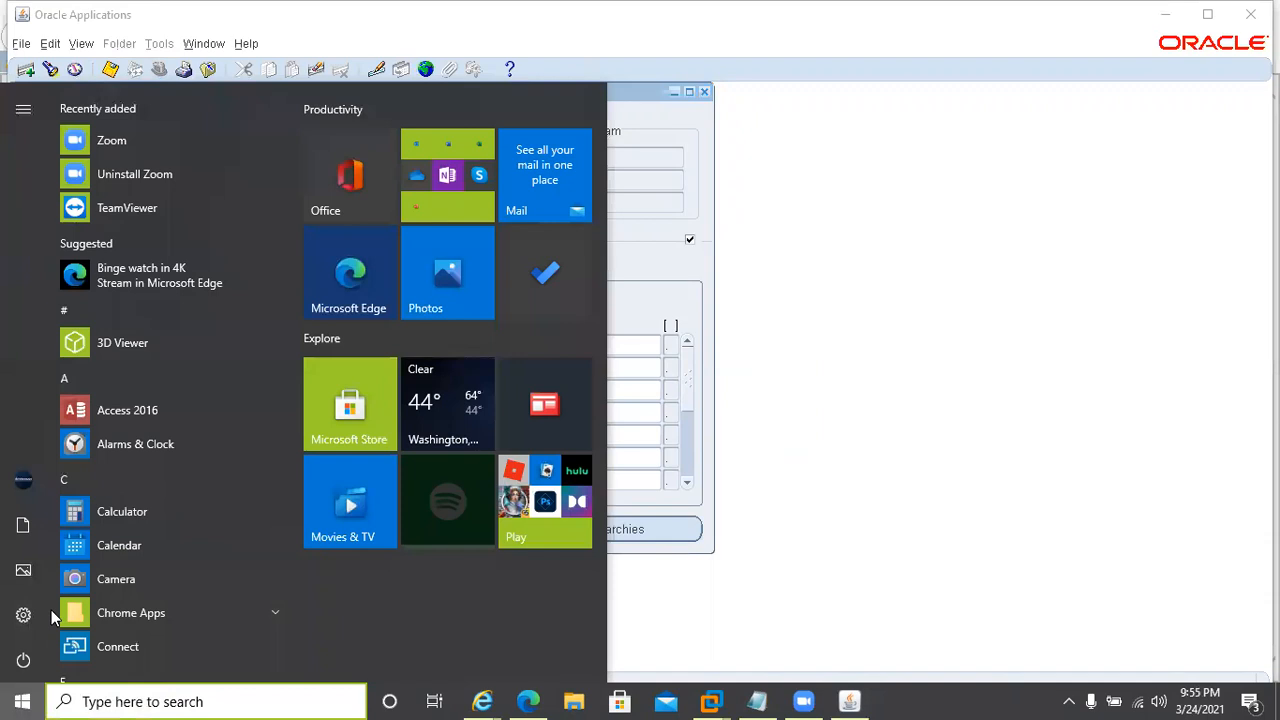
{"action": "type", "text": "note"}
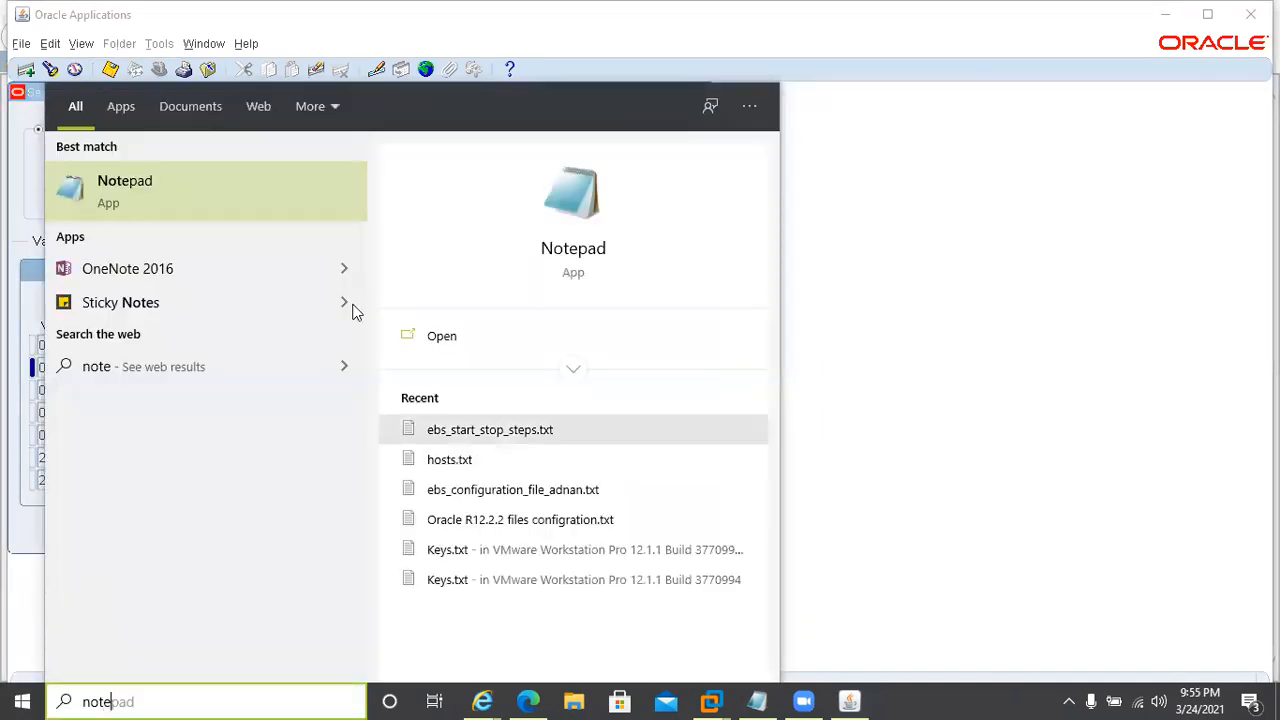
{"action": "key", "text": "Return"}
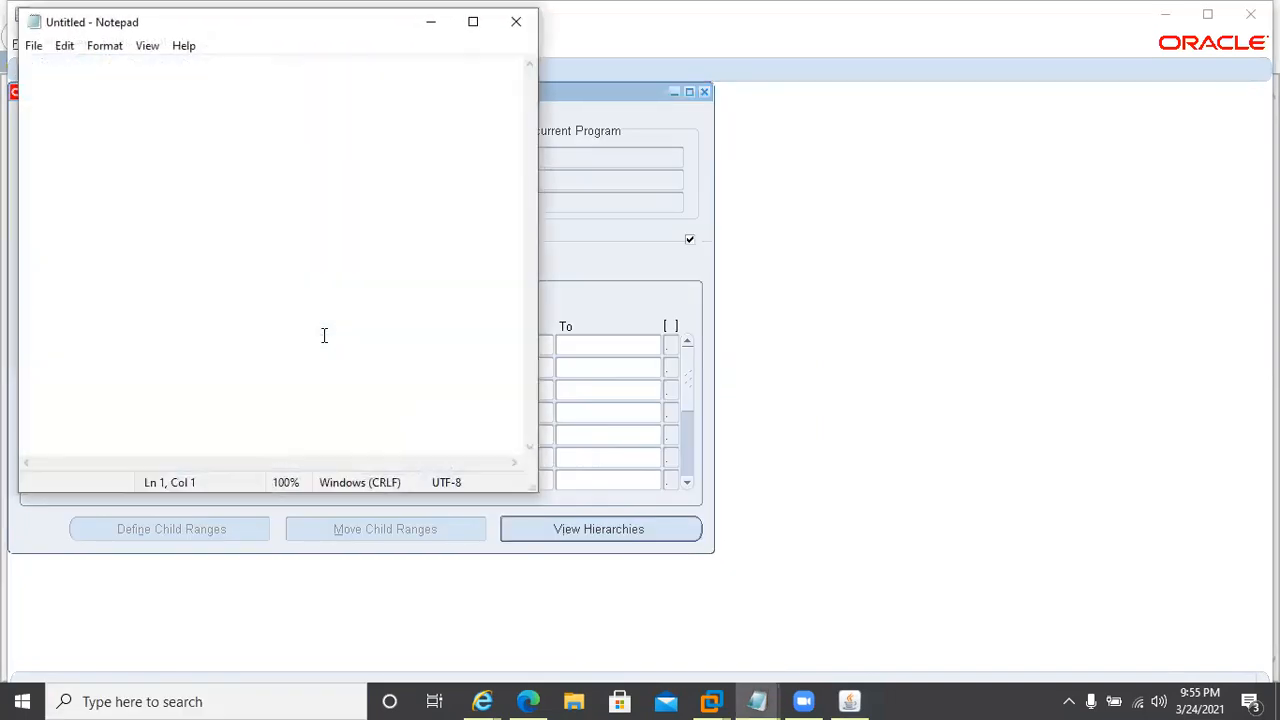
{"action": "left_click_drag", "start_coordinate": [338, 27], "coordinate": [731, 229]}
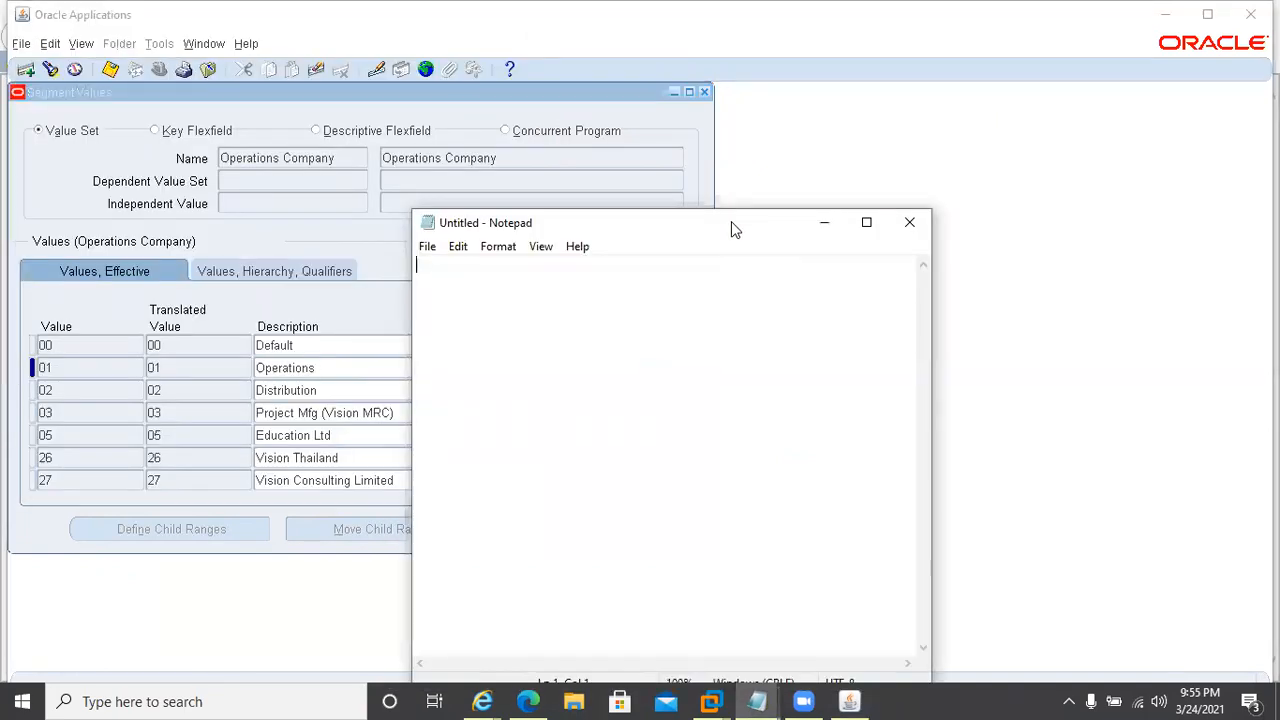
{"action": "type", "text": "01"}
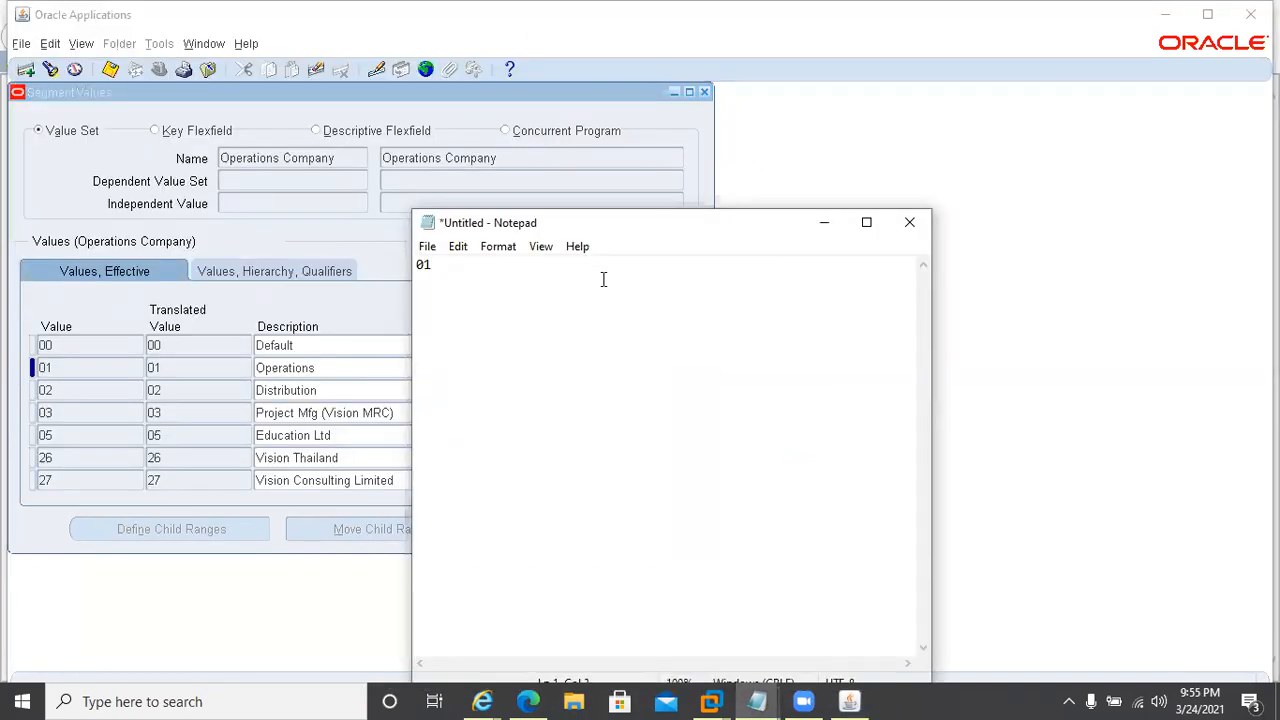
{"action": "type", "text": " - Operation"}
Step: Return to Oracle Applications, search the value sets for "Operation" and retrieve the Operations Account values
{"action": "left_click", "coordinate": [341, 157]}
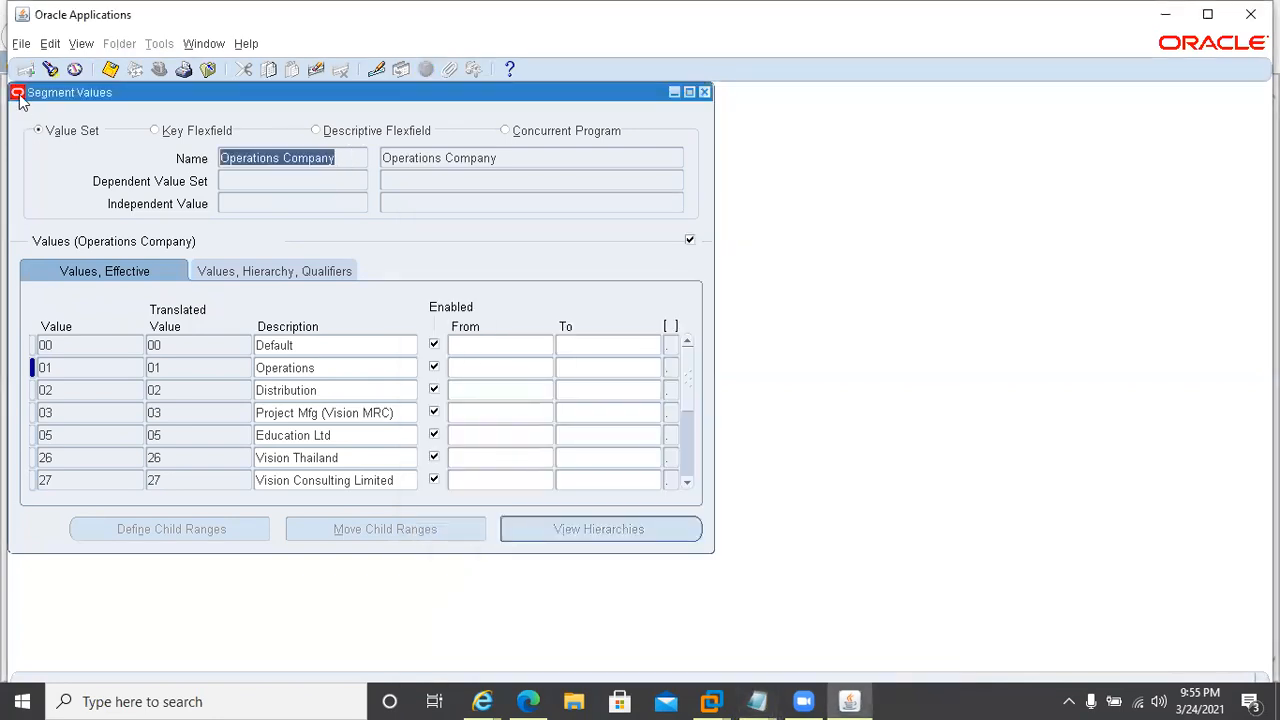
{"action": "left_click", "coordinate": [50, 69]}
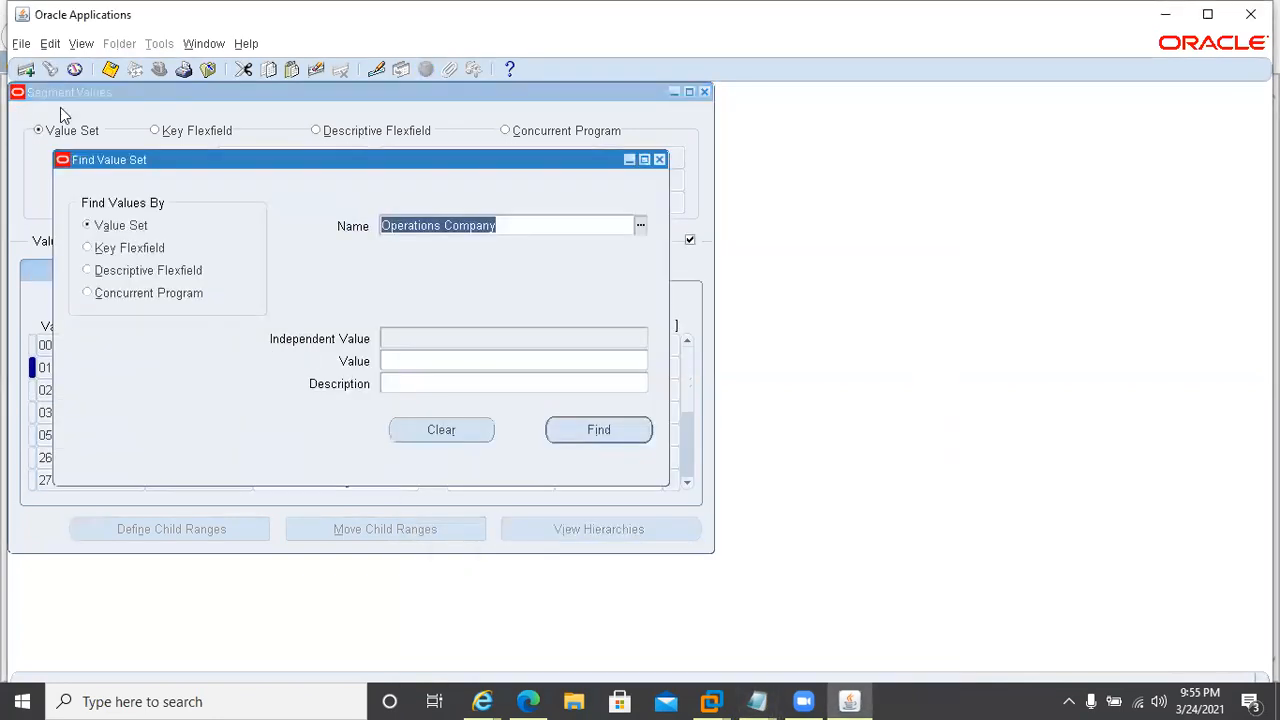
{"action": "type", "text": "Operation"}
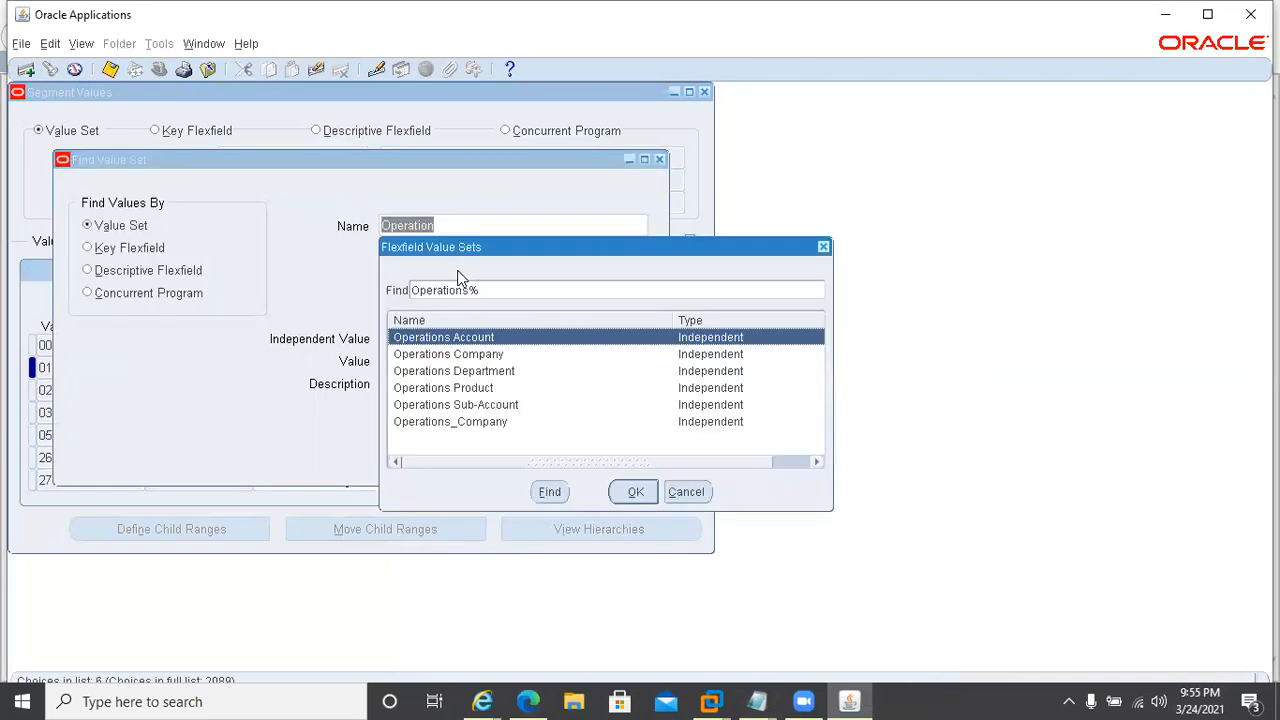
{"action": "double_click", "coordinate": [459, 344]}
{"action": "left_click", "coordinate": [598, 428]}
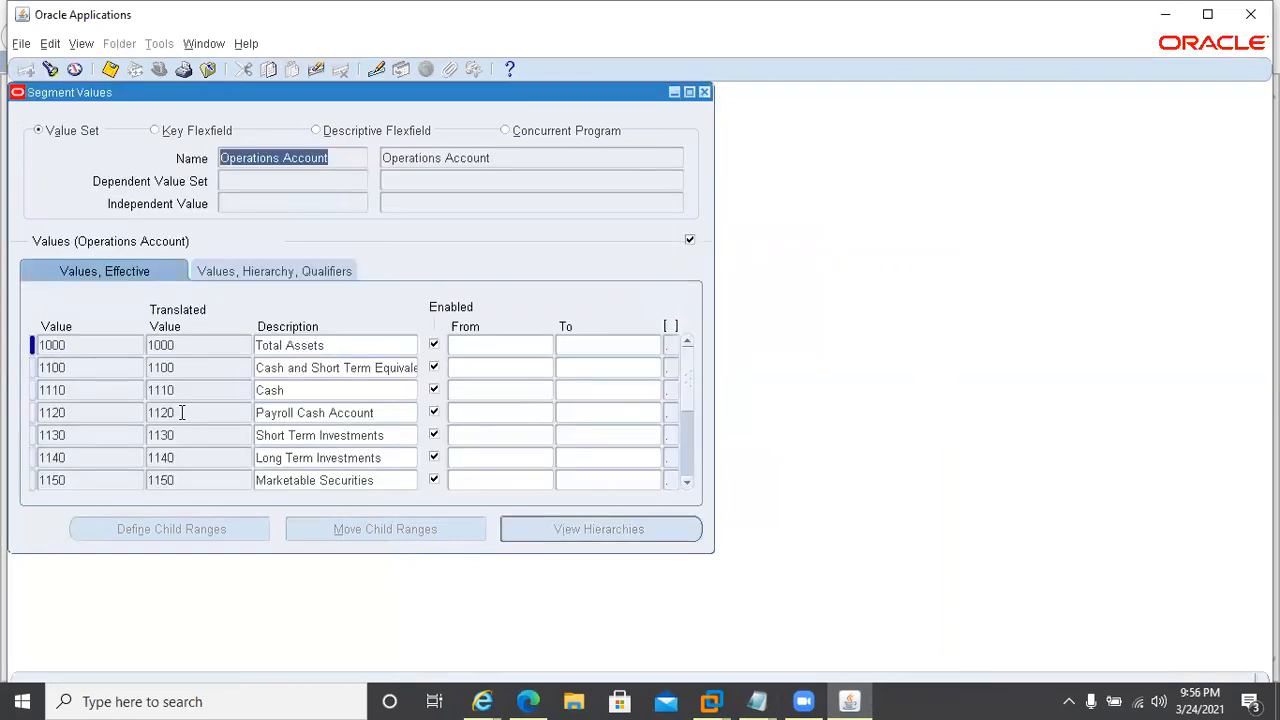
Step: Select account value 1120, switch to Notepad and add the line "1120 - Payroll Cash Account"
{"action": "left_click", "coordinate": [116, 412]}
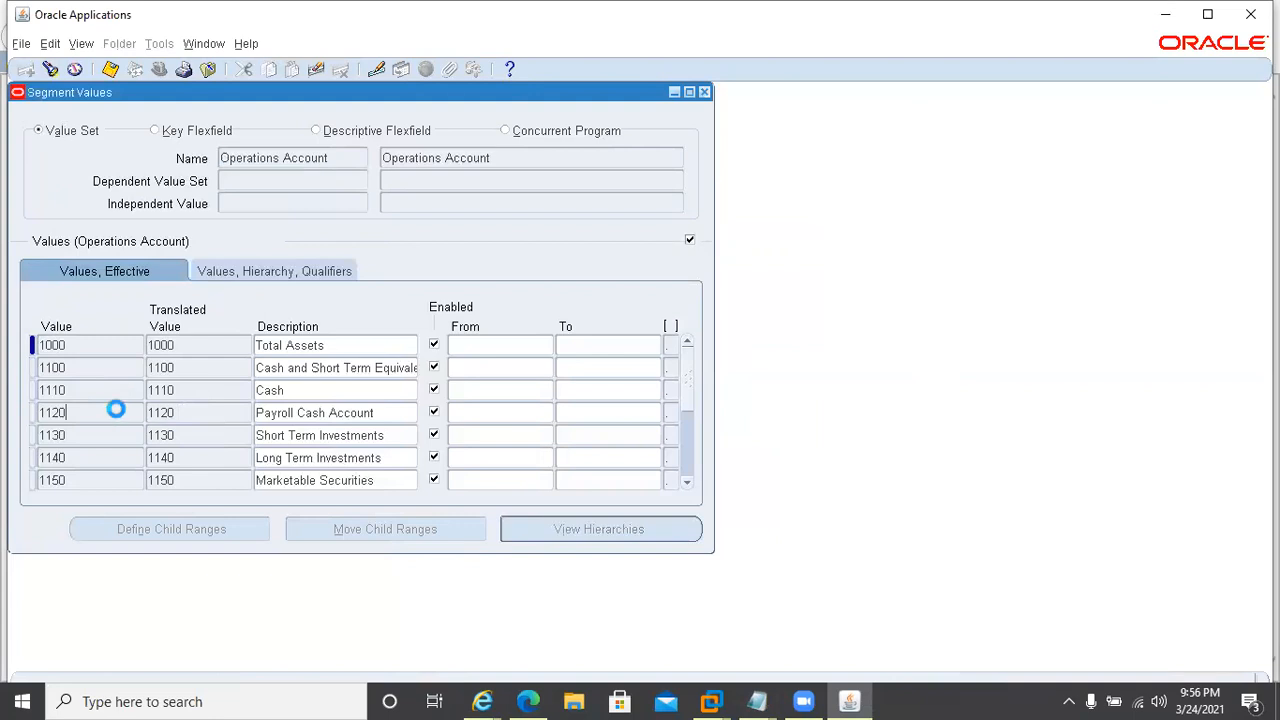
{"action": "key", "text": "alt+Tab"}
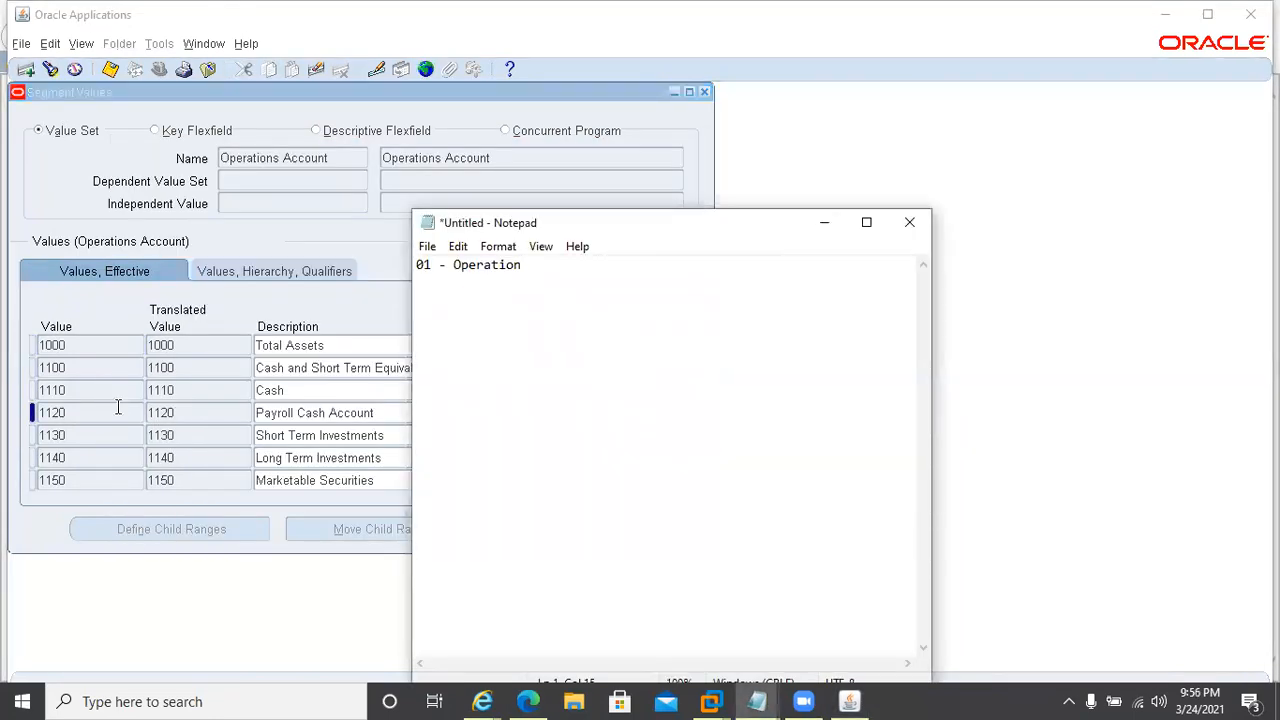
{"action": "type", "text": "1120"}
{"action": "type", "text": "- Payroll C"}
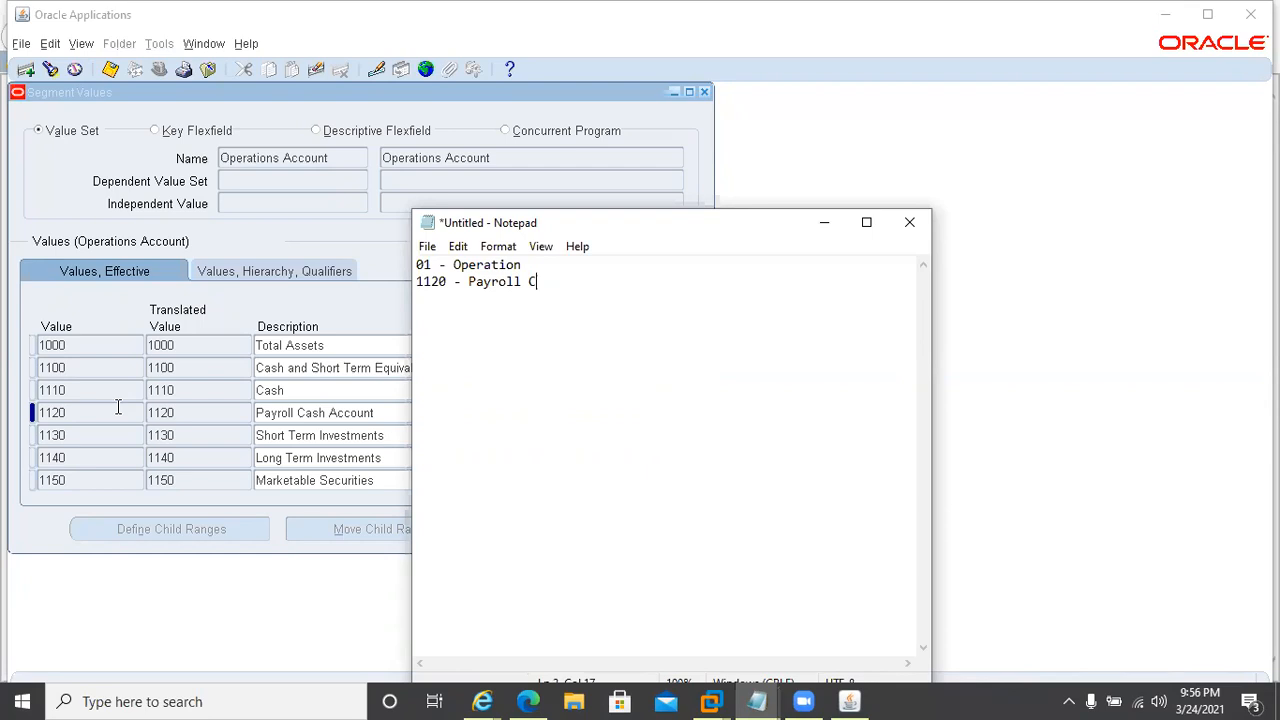
{"action": "type", "text": "ash Account"}
Step: Return to Oracle Applications, start a new value set search and look up the name "Operation"
{"action": "left_click", "coordinate": [340, 157]}
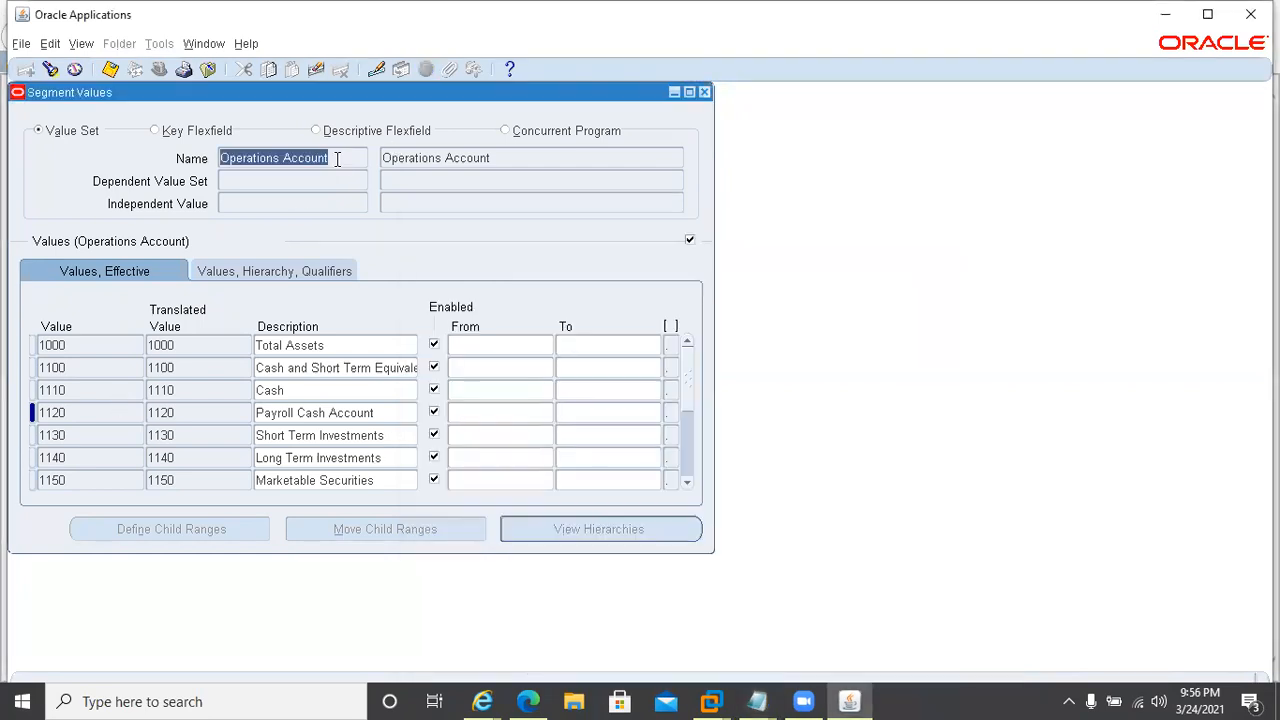
{"action": "left_click", "coordinate": [52, 70]}
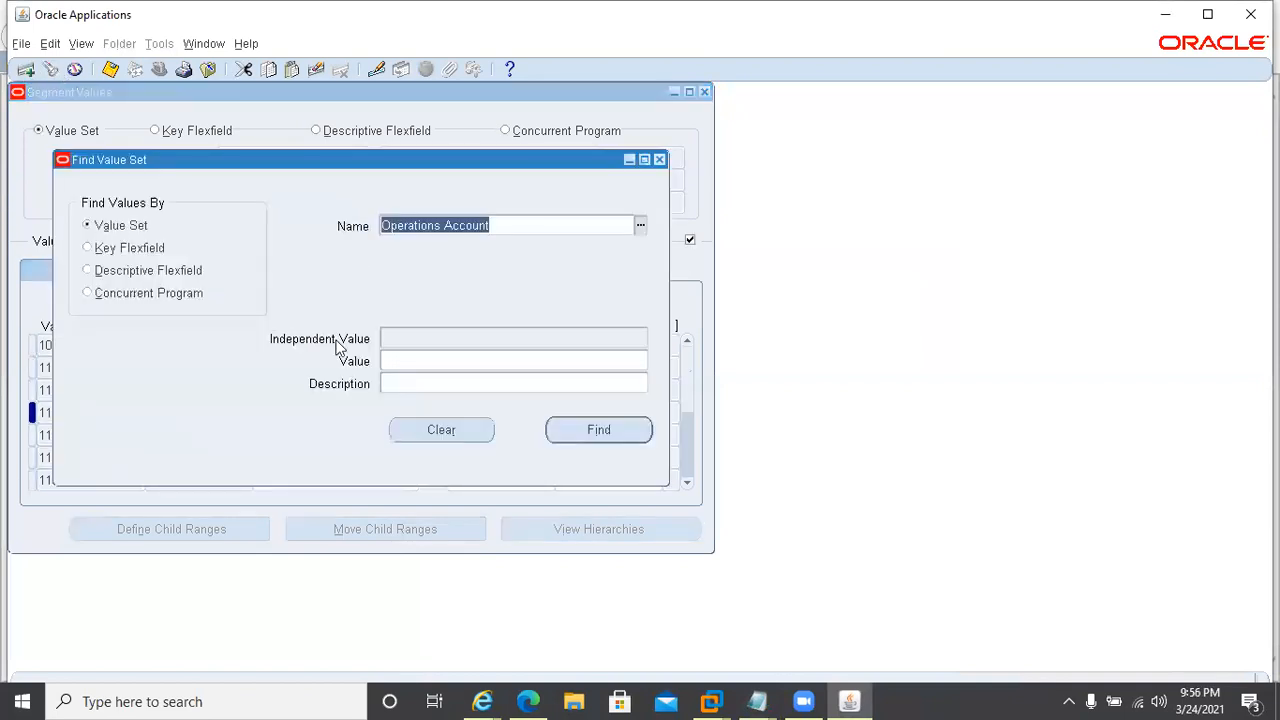
{"action": "type", "text": "Opertion"}
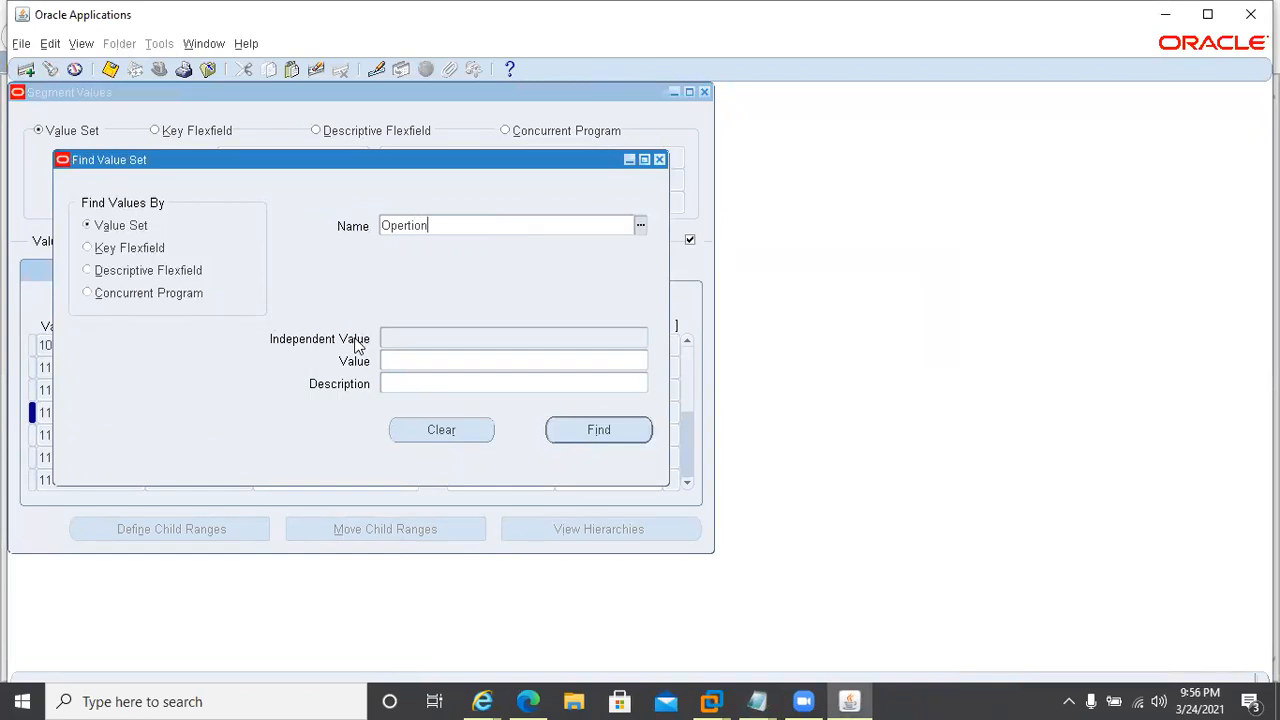
{"action": "key", "text": "Tab"}
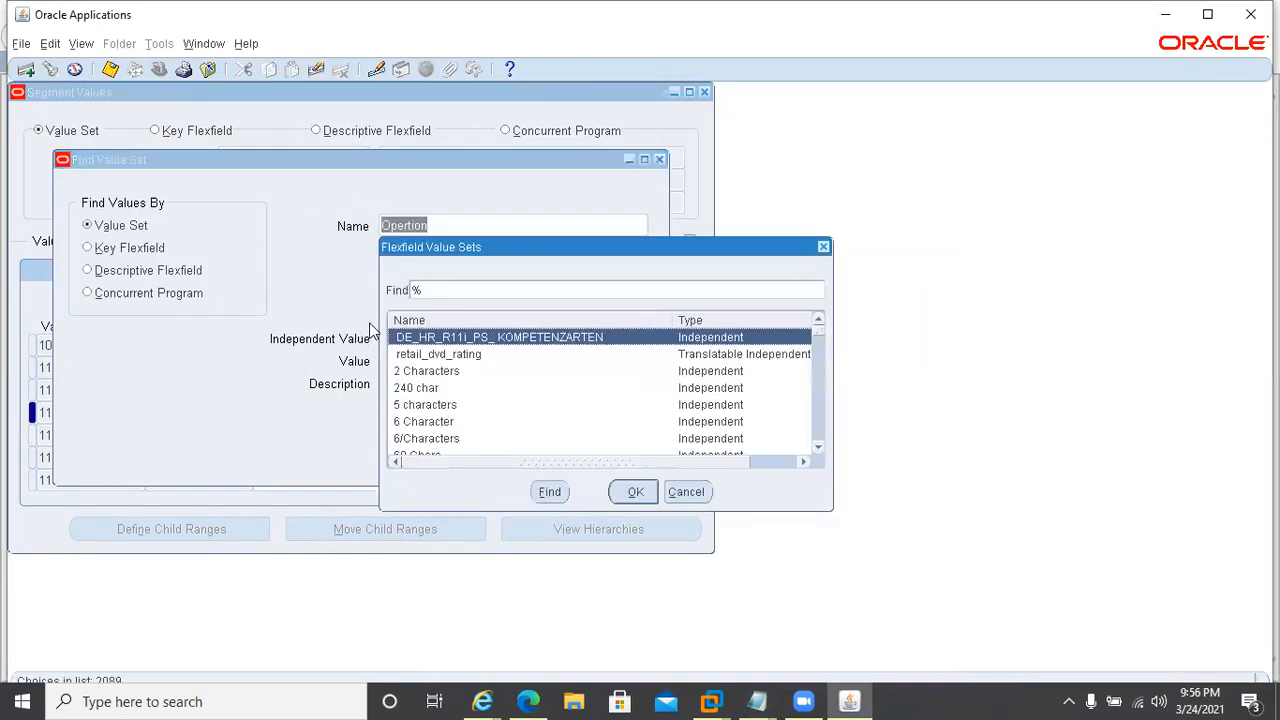
{"action": "key", "text": "Escape"}
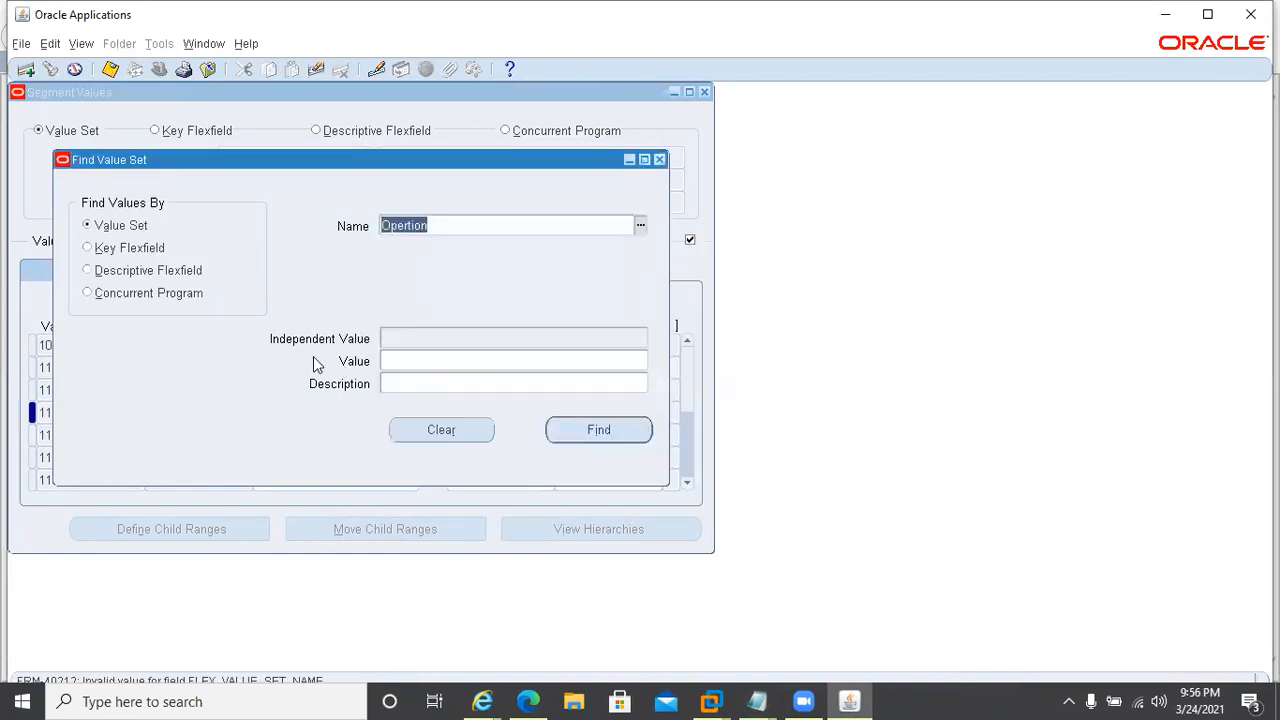
{"action": "key", "text": "End"}
{"action": "key", "text": "BackSpace"}
{"action": "key", "text": "BackSpace"}
{"action": "key", "text": "BackSpace"}
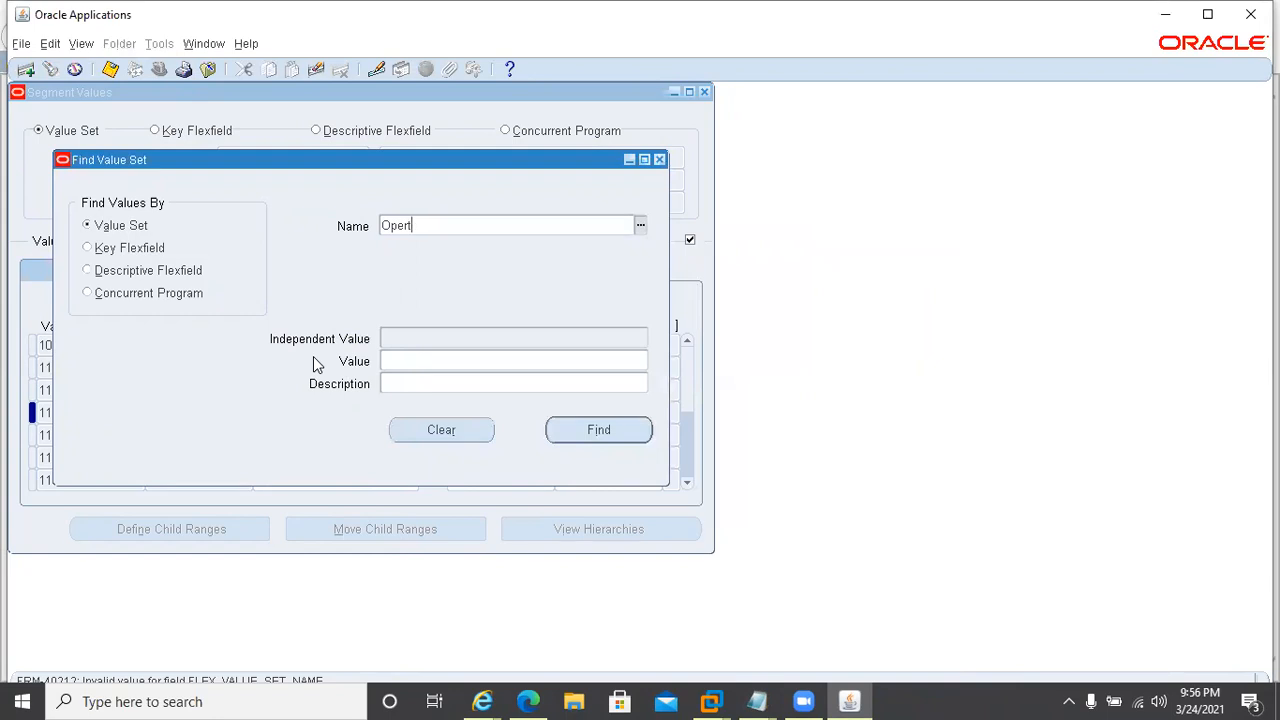
{"action": "key", "text": "BackSpace"}
{"action": "type", "text": "ation"}
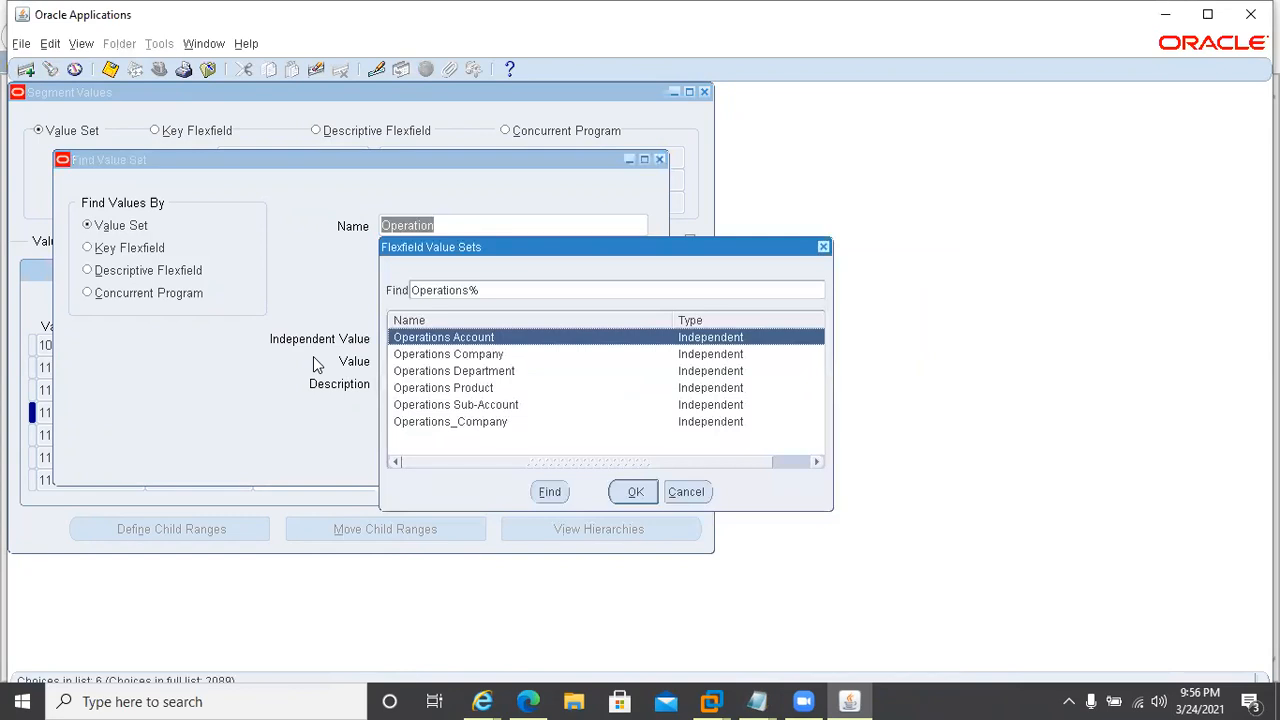
Step: Choose the Operations Department value set and retrieve its segment values
{"action": "key", "text": "Down"}
{"action": "key", "text": "Down"}
{"action": "key", "text": "Down"}
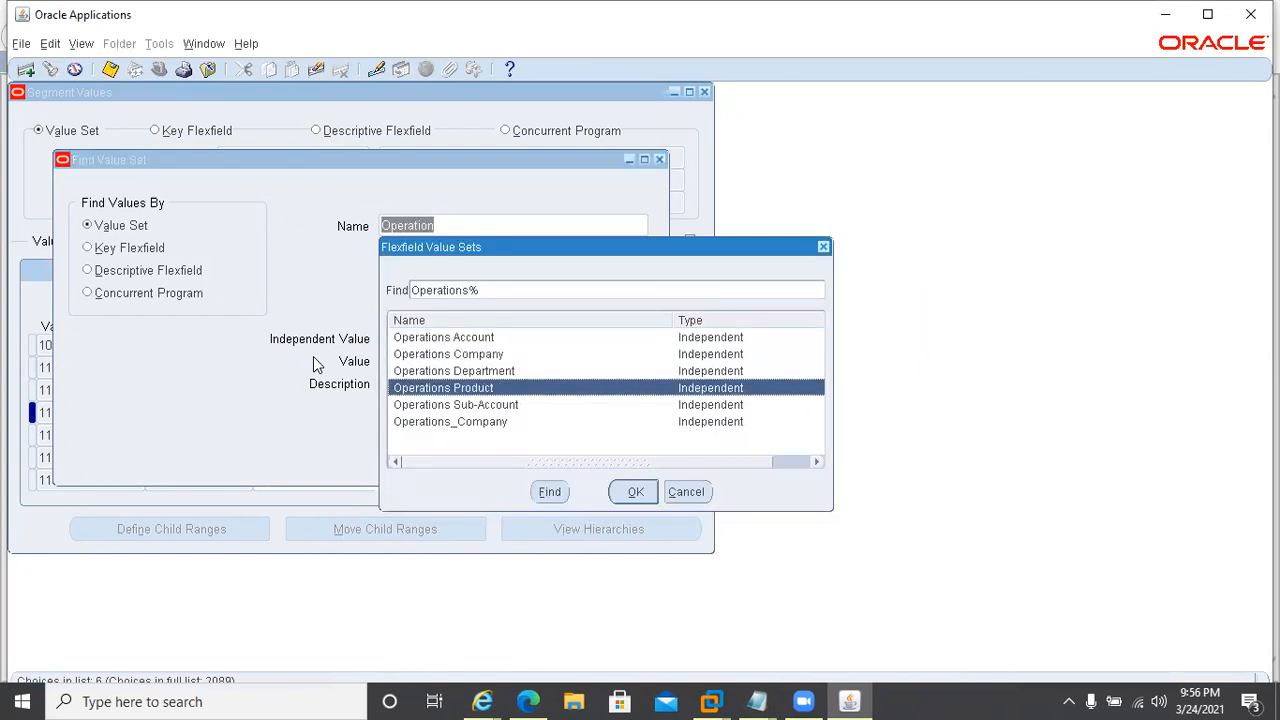
{"action": "key", "text": "Up"}
{"action": "key", "text": "Return"}
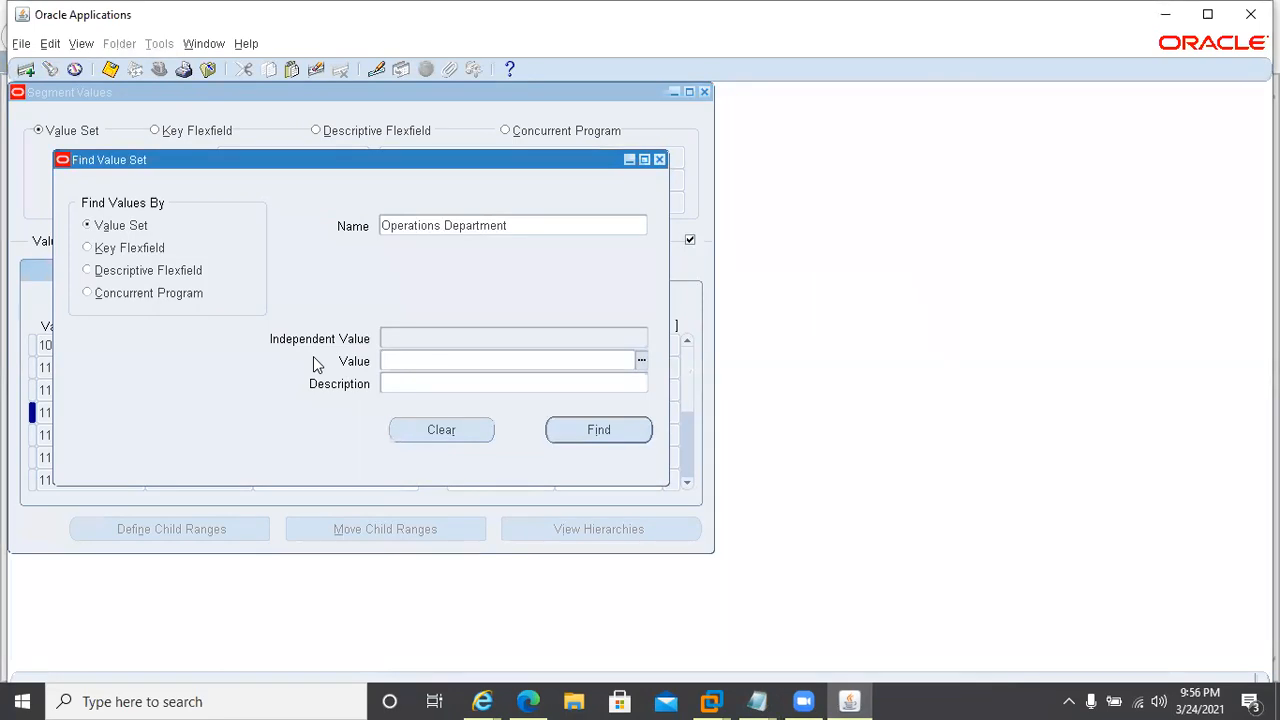
{"action": "key", "text": "Return"}
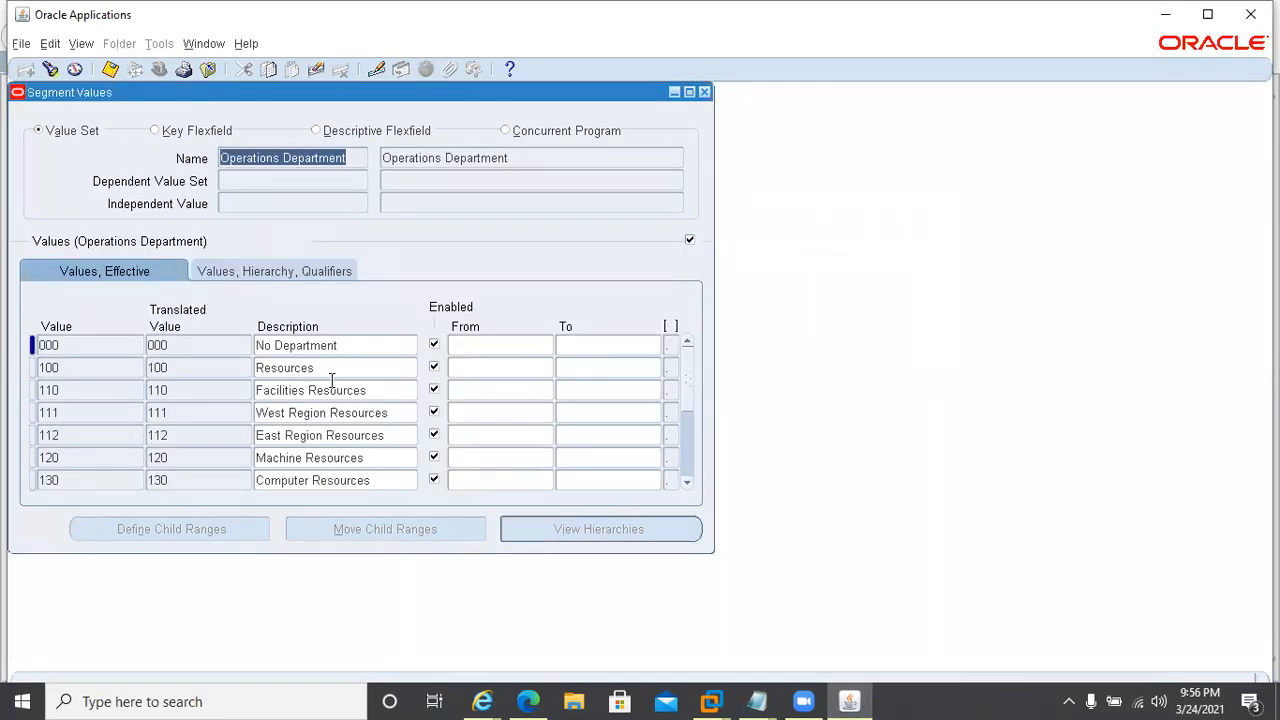
Step: Copy the Facilities Resources description and add the line "110 - Facilities Resources" to the Notepad document
{"action": "left_click", "coordinate": [394, 391]}
{"action": "key", "text": "ctrl+c"}
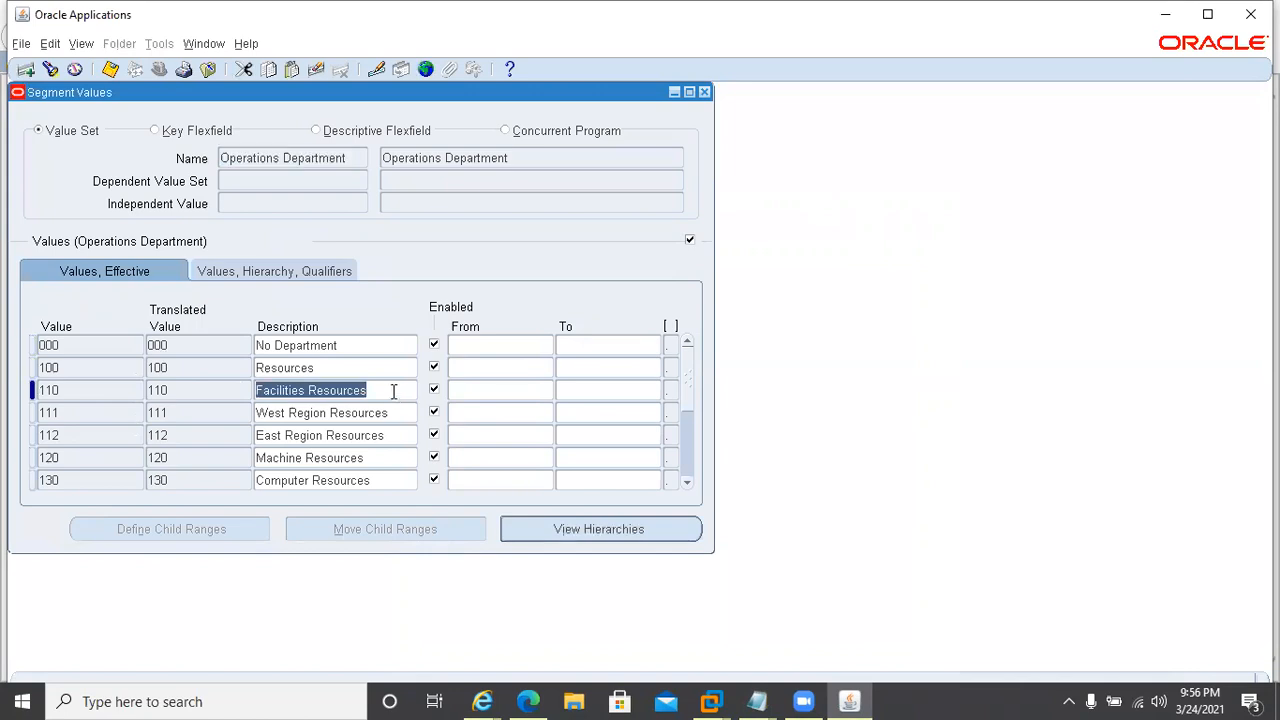
{"action": "key", "text": "alt+Tab"}
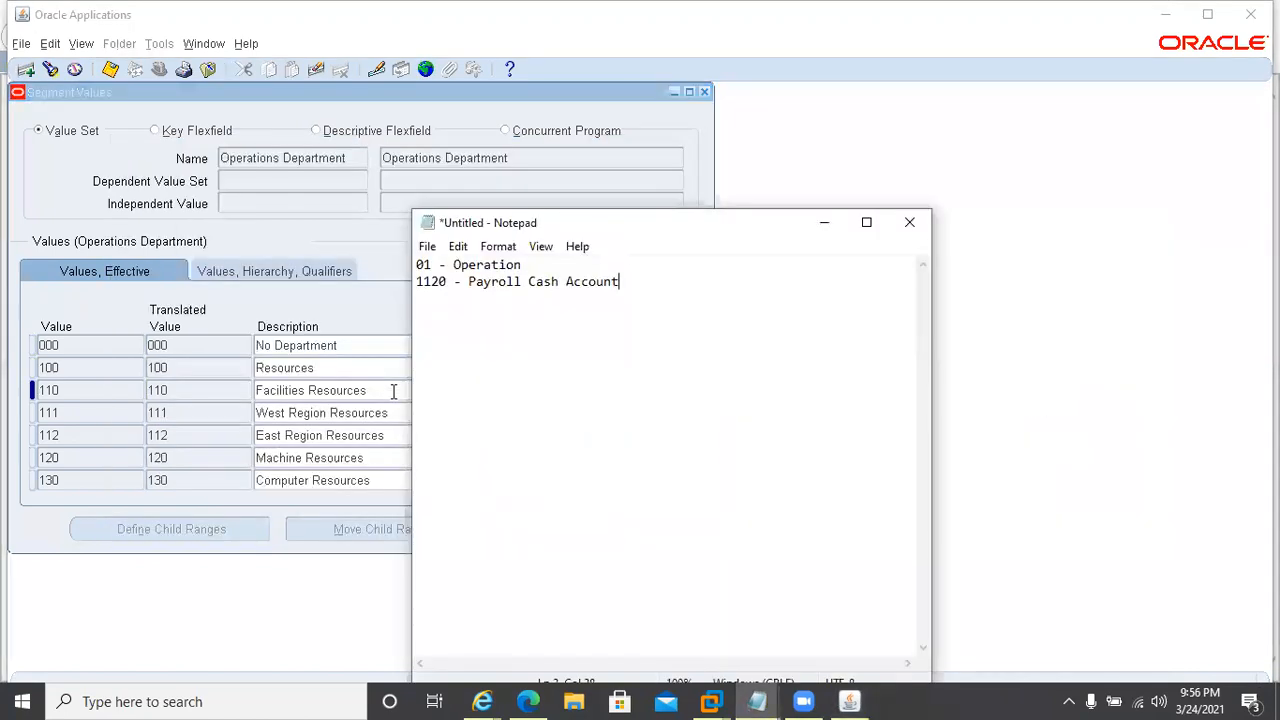
{"action": "key", "text": "Return"}
{"action": "type", "text": "110 -"}
{"action": "key", "text": "ctrl+v"}
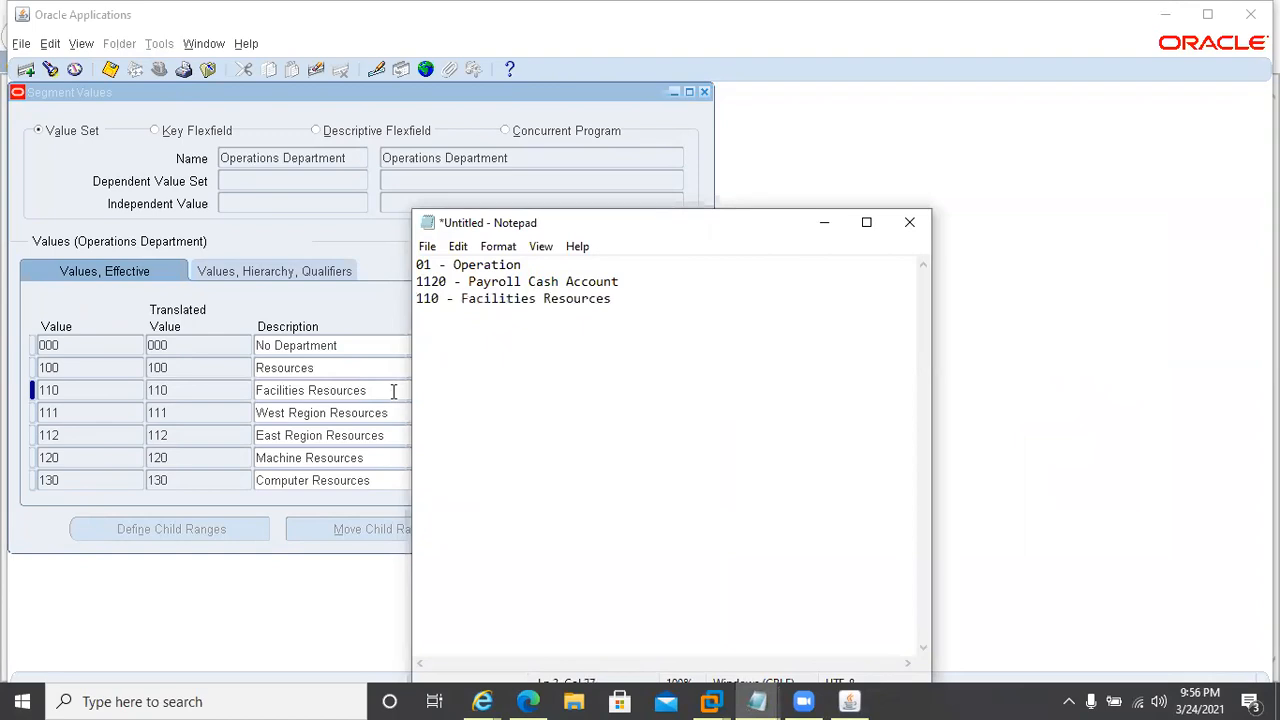
{"action": "key", "text": "Return"}
Step: Return to Oracle Applications, start a new value set search and look up "Operation%"
{"action": "left_click", "coordinate": [340, 158]}
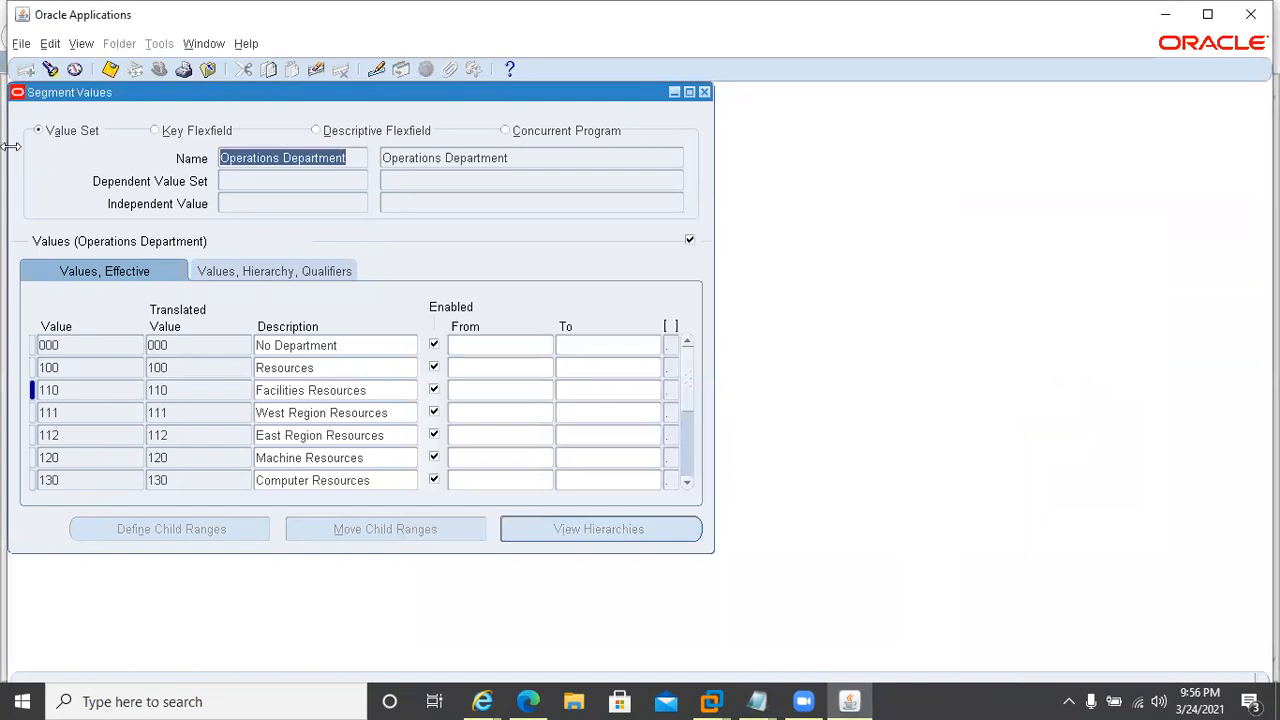
{"action": "left_click", "coordinate": [50, 69]}
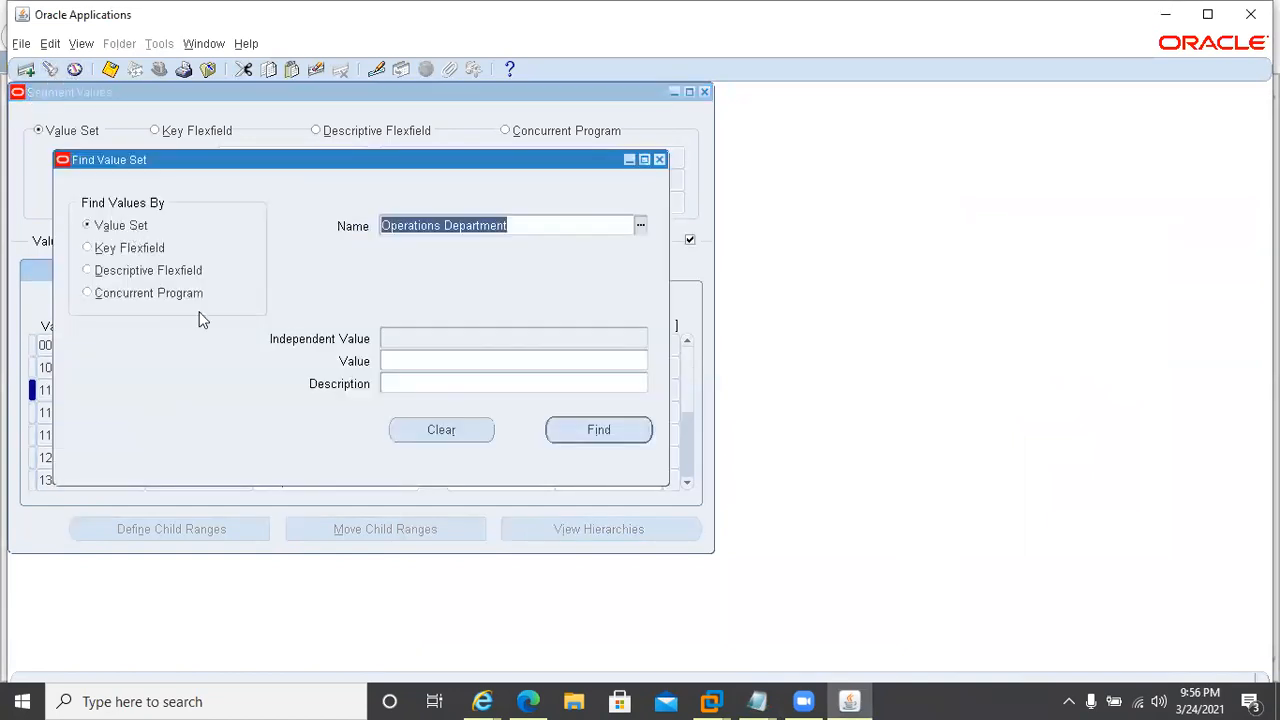
{"action": "key", "text": "End"}
{"action": "key", "text": "BackSpace"}
{"action": "key", "text": "BackSpace"}
{"action": "key", "text": "BackSpace"}
{"action": "key", "text": "BackSpace"}
{"action": "key", "text": "BackSpace"}
{"action": "key", "text": "BackSpace"}
{"action": "key", "text": "BackSpace"}
{"action": "key", "text": "BackSpace"}
{"action": "key", "text": "BackSpace"}
{"action": "key", "text": "BackSpace"}
{"action": "key", "text": "BackSpace"}
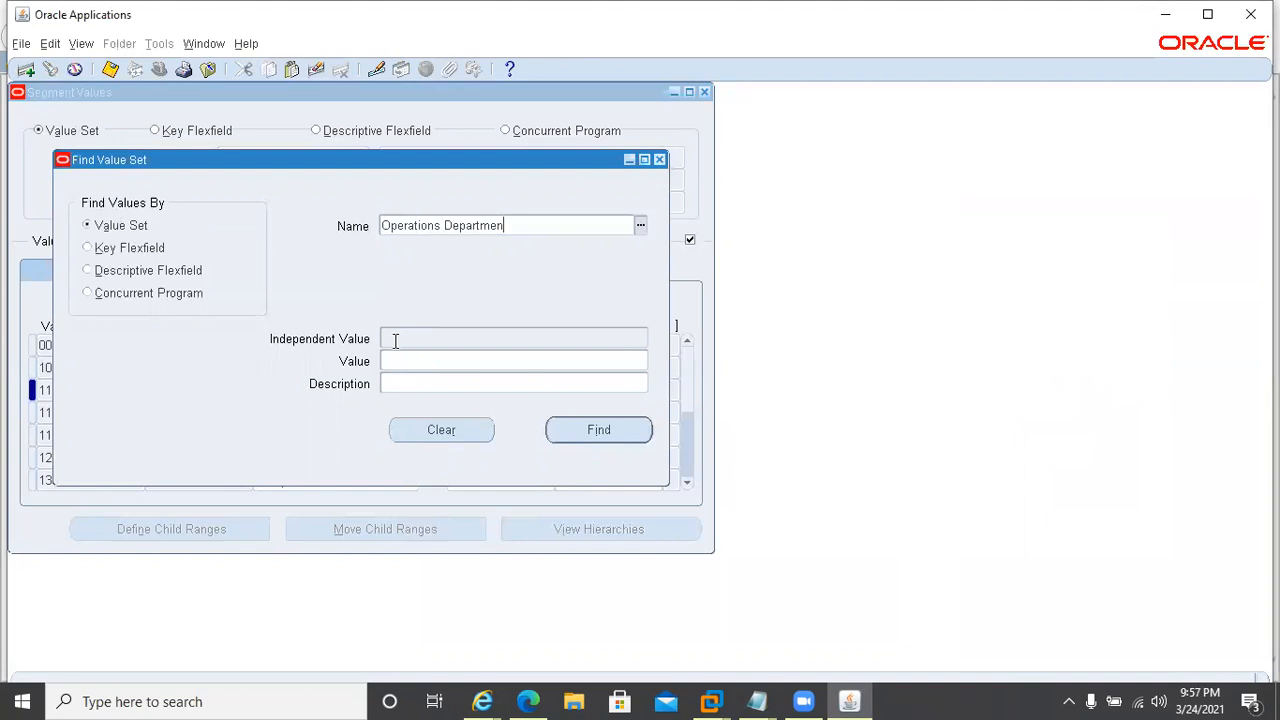
{"action": "key", "text": "BackSpace"}
{"action": "type", "text": "%"}
{"action": "key", "text": "Tab"}
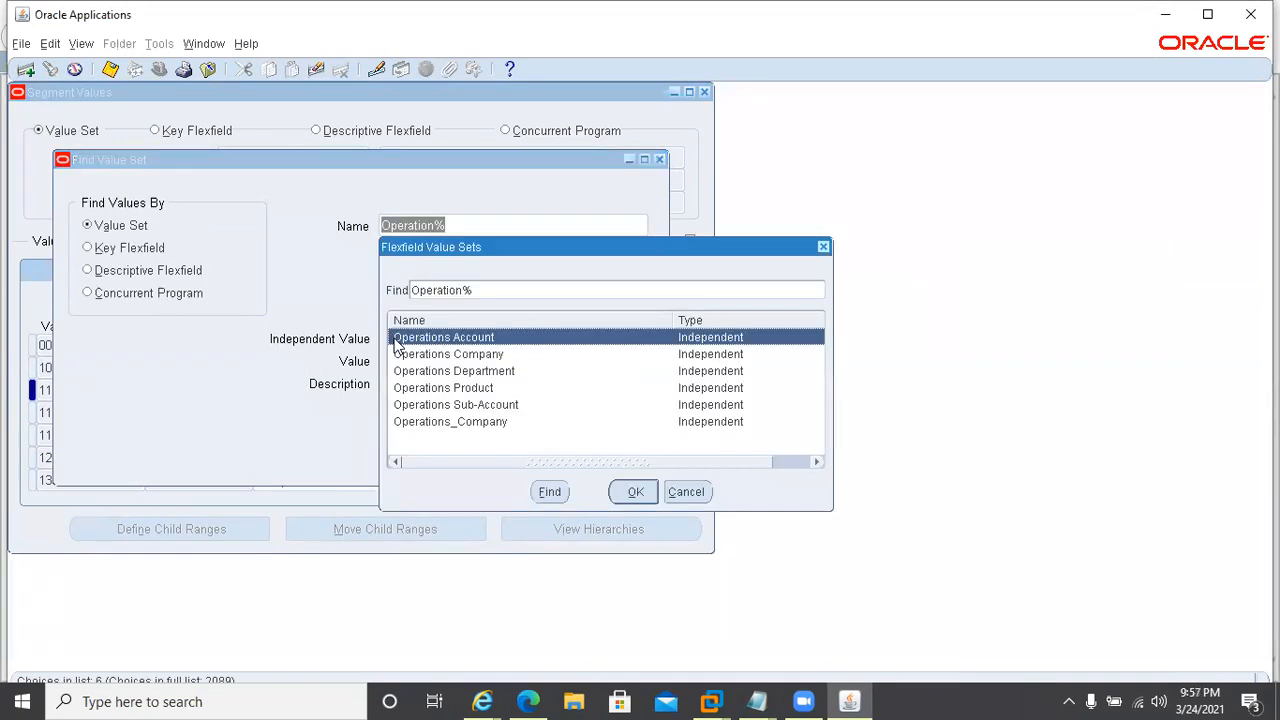
Step: Choose the Operations Product value set and retrieve its segment values
{"action": "left_click", "coordinate": [452, 390]}
{"action": "double_click", "coordinate": [452, 390]}
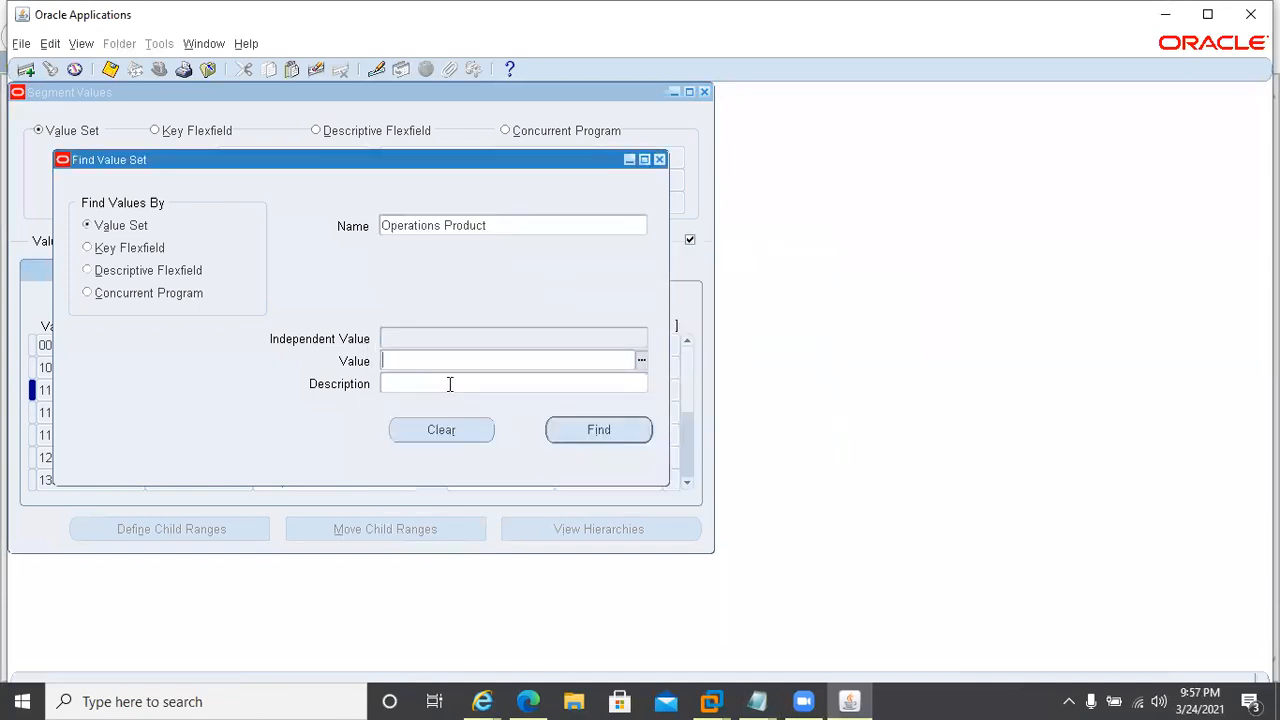
{"action": "key", "text": "Return"}
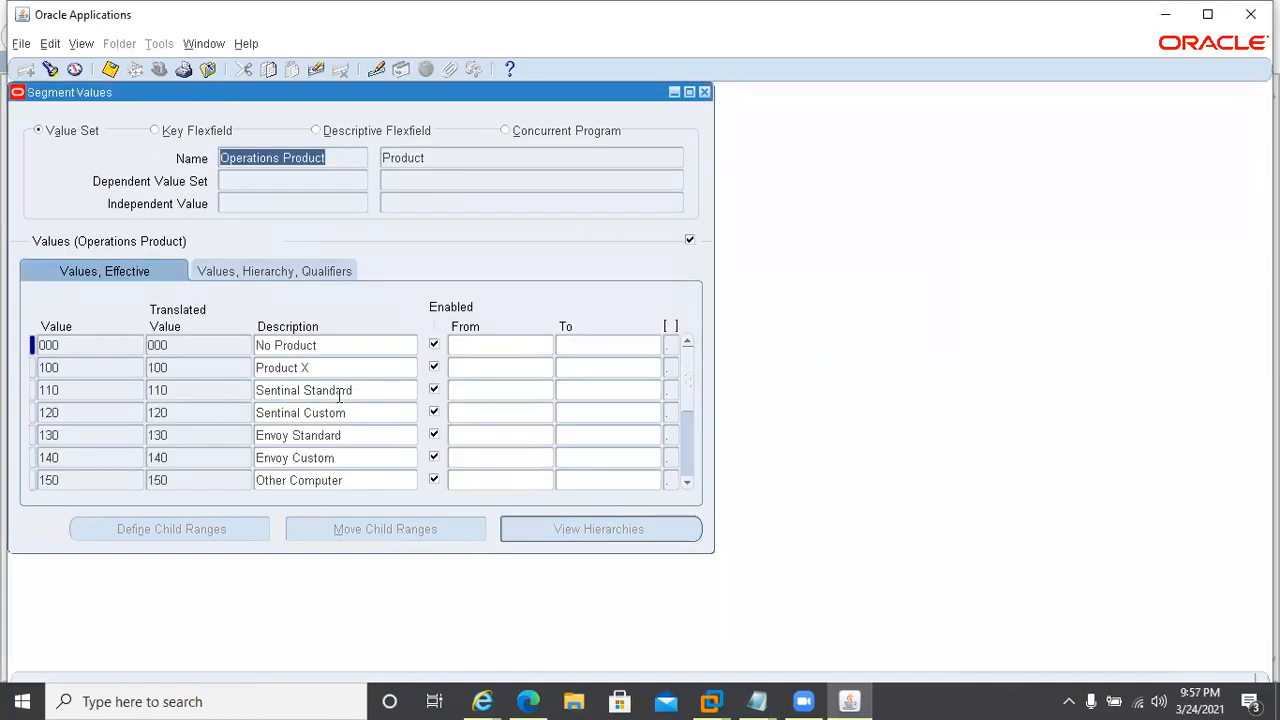
Step: Copy the Sentinal Standard description and add the line "110 - Sentinal Standard" to the Notepad document
{"action": "left_click", "coordinate": [370, 390]}
{"action": "key", "text": "ctrl+c"}
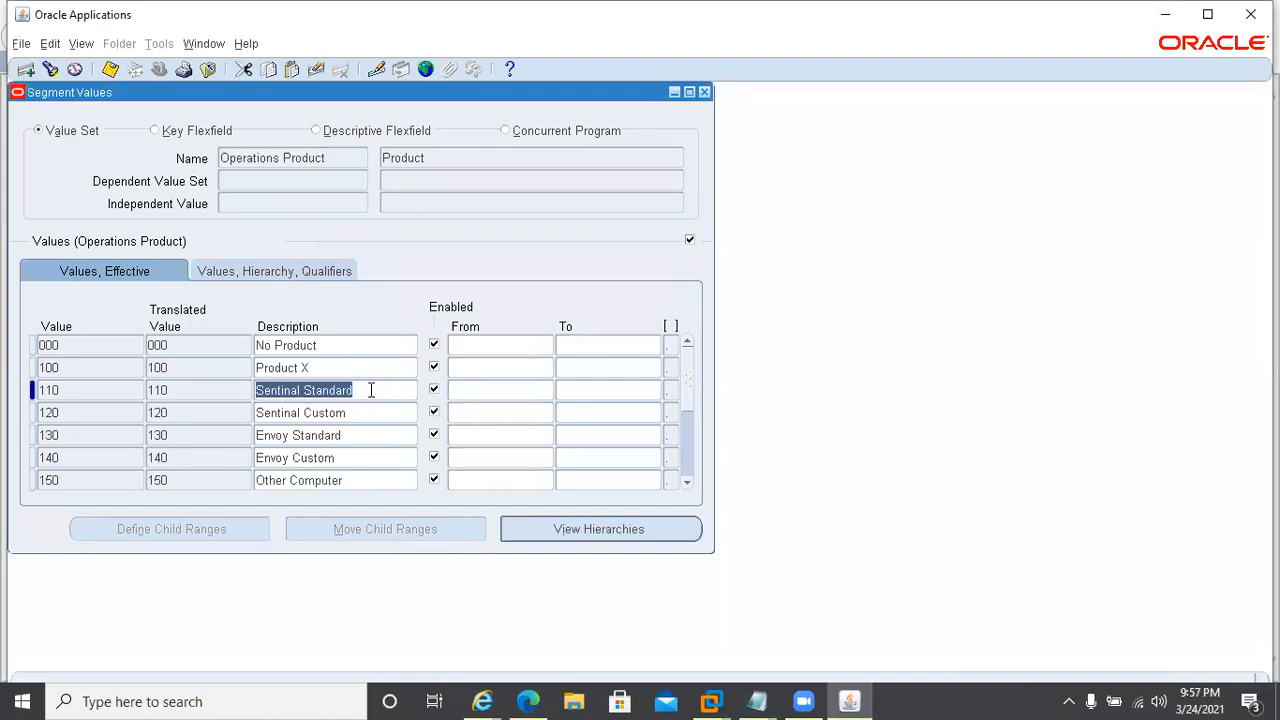
{"action": "key", "text": "alt+Tab"}
{"action": "key", "text": "Return"}
{"action": "type", "text": "110 -"}
{"action": "key", "text": "ctrl+v"}
{"action": "key", "text": "Return"}
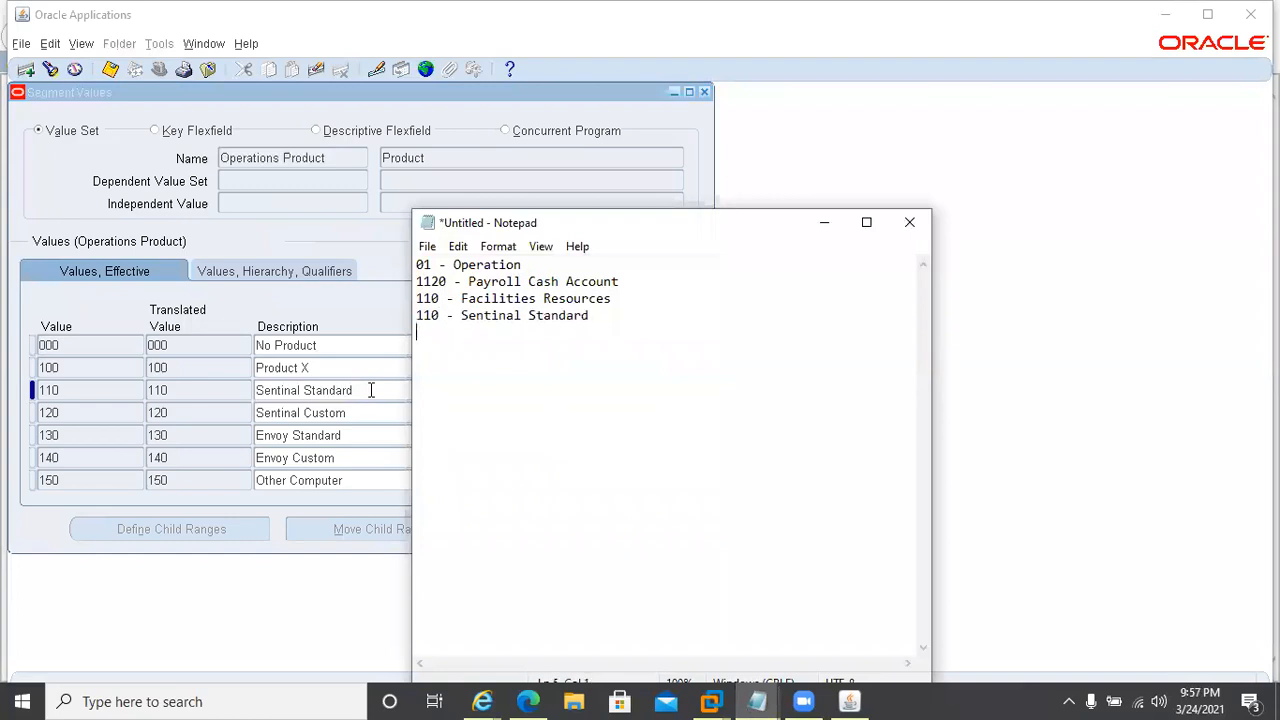
{"action": "left_click", "coordinate": [371, 390]}
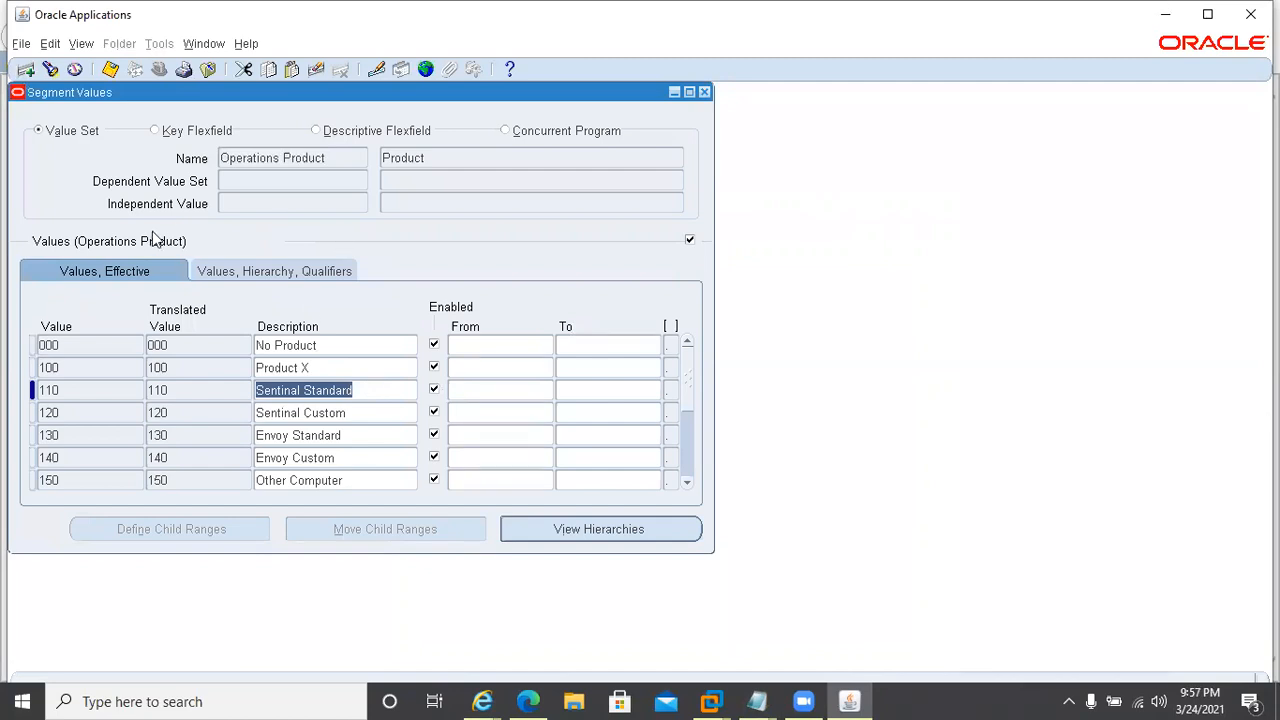
{"action": "left_click_drag", "start_coordinate": [220, 158], "coordinate": [258, 158]}
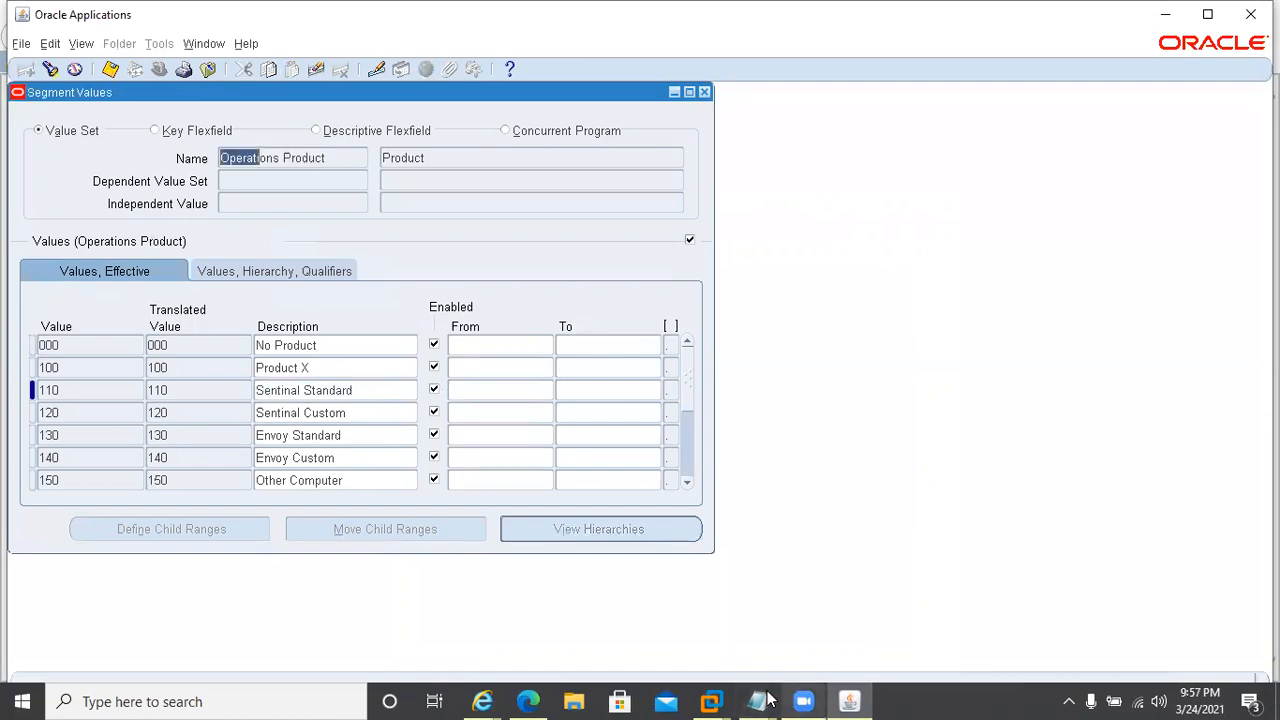
{"action": "left_click", "coordinate": [758, 700]}
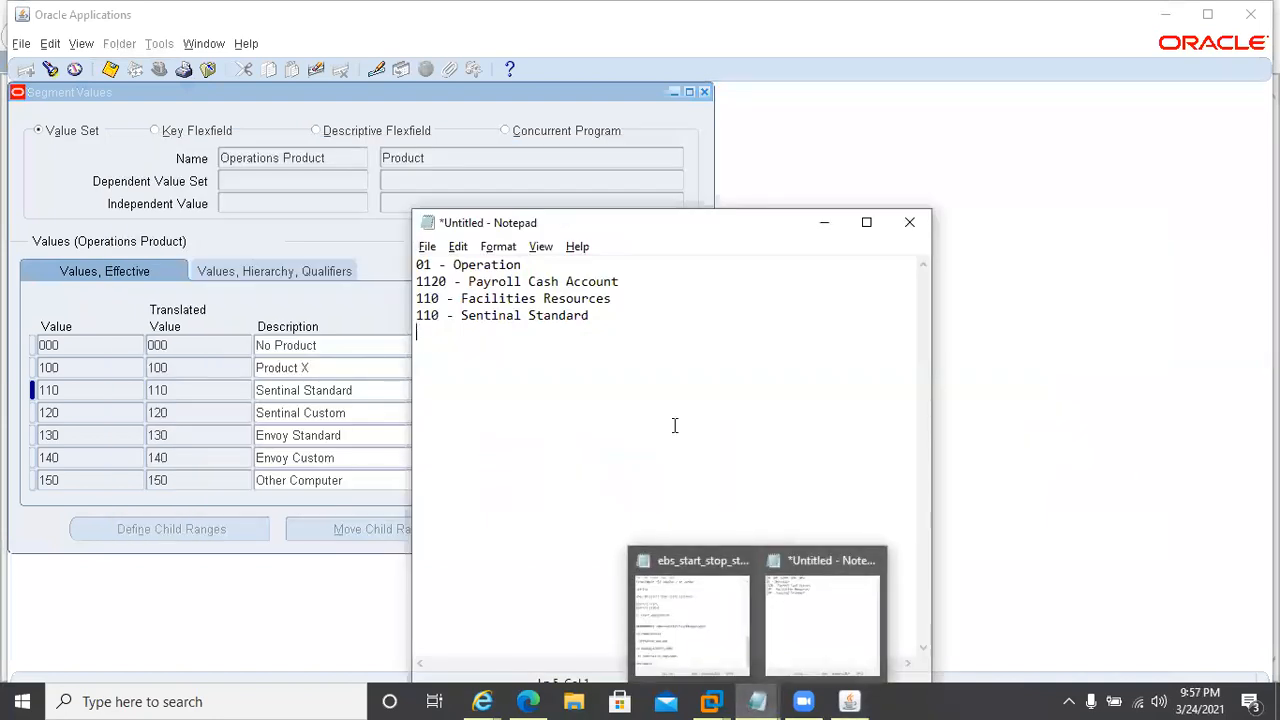
Step: In Notepad, leave a few blank lines below the four segment values and enter the line "A Employeee"
{"action": "key", "text": "Return"}
{"action": "key", "text": "Return"}
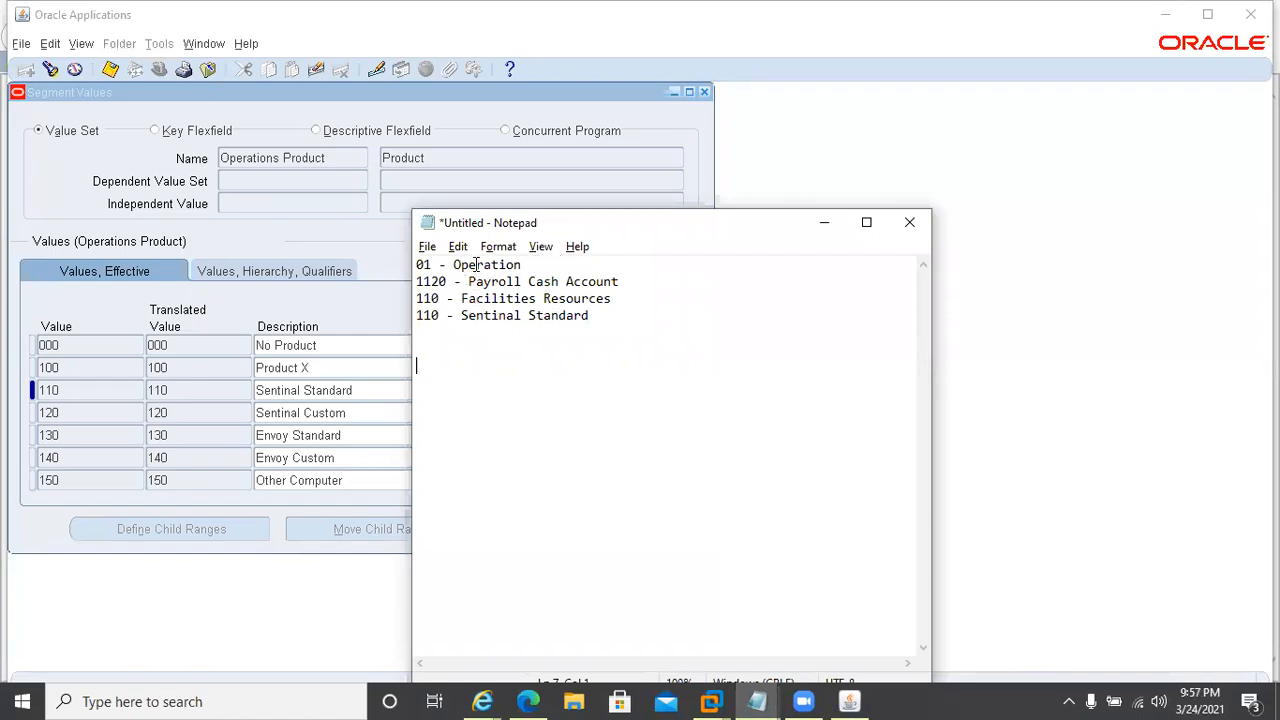
{"action": "left_click_drag", "start_coordinate": [469, 282], "coordinate": [623, 282]}
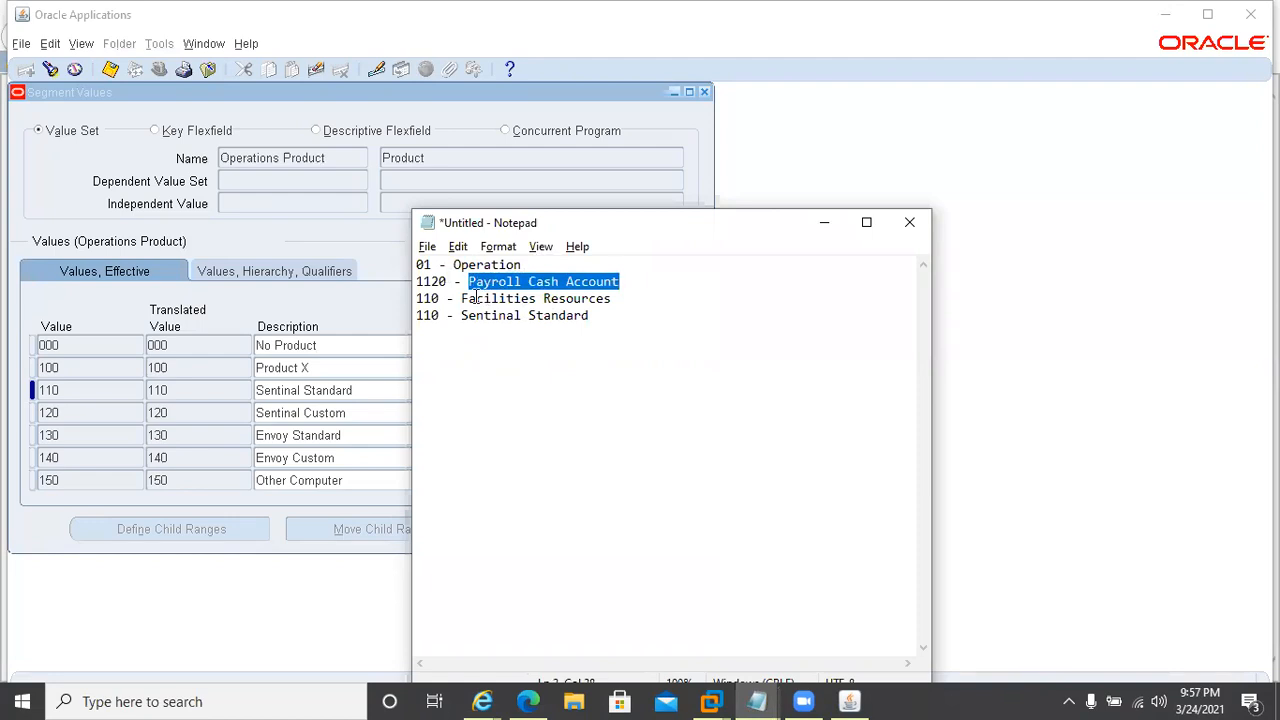
{"action": "left_click", "coordinate": [617, 298]}
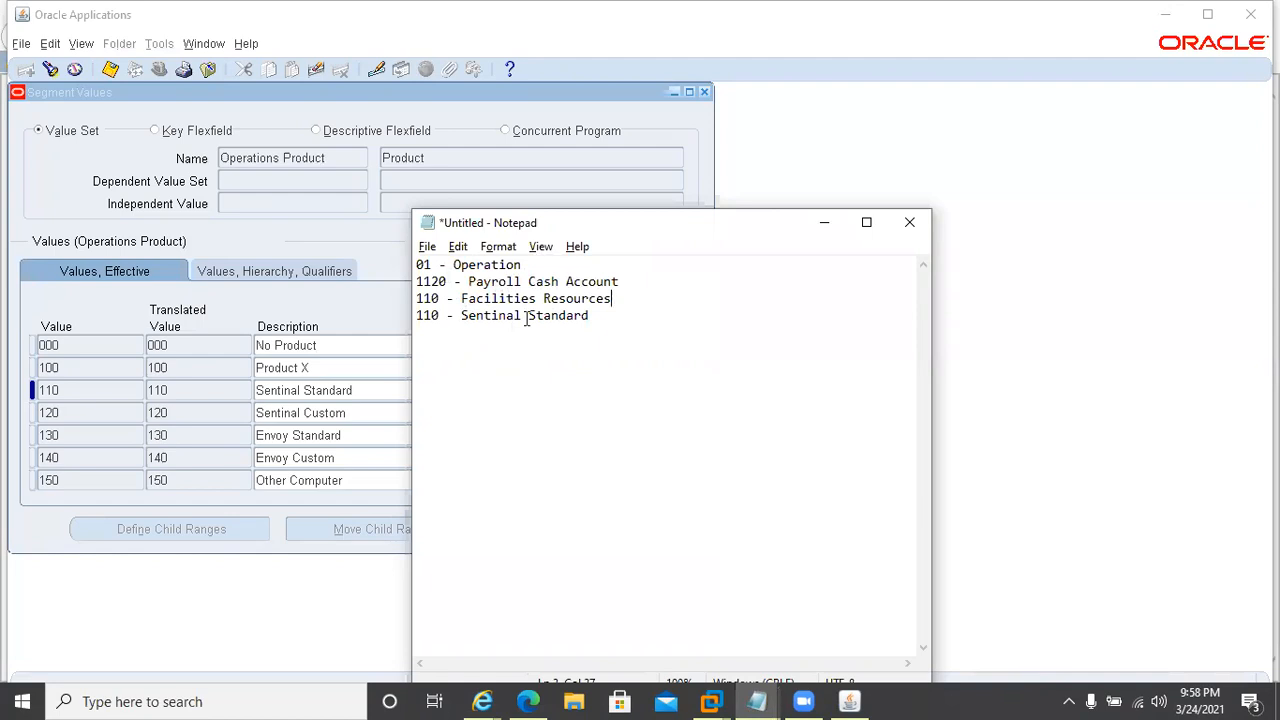
{"action": "left_click", "coordinate": [606, 315]}
{"action": "key", "text": "Up"}
{"action": "key", "text": "Up"}
{"action": "key", "text": "Up"}
{"action": "key", "text": "Down"}
{"action": "key", "text": "Down"}
{"action": "key", "text": "Down"}
{"action": "key", "text": "Down"}
{"action": "key", "text": "Return"}
{"action": "type", "text": "A Employeee"}
{"action": "key", "text": "Return"}
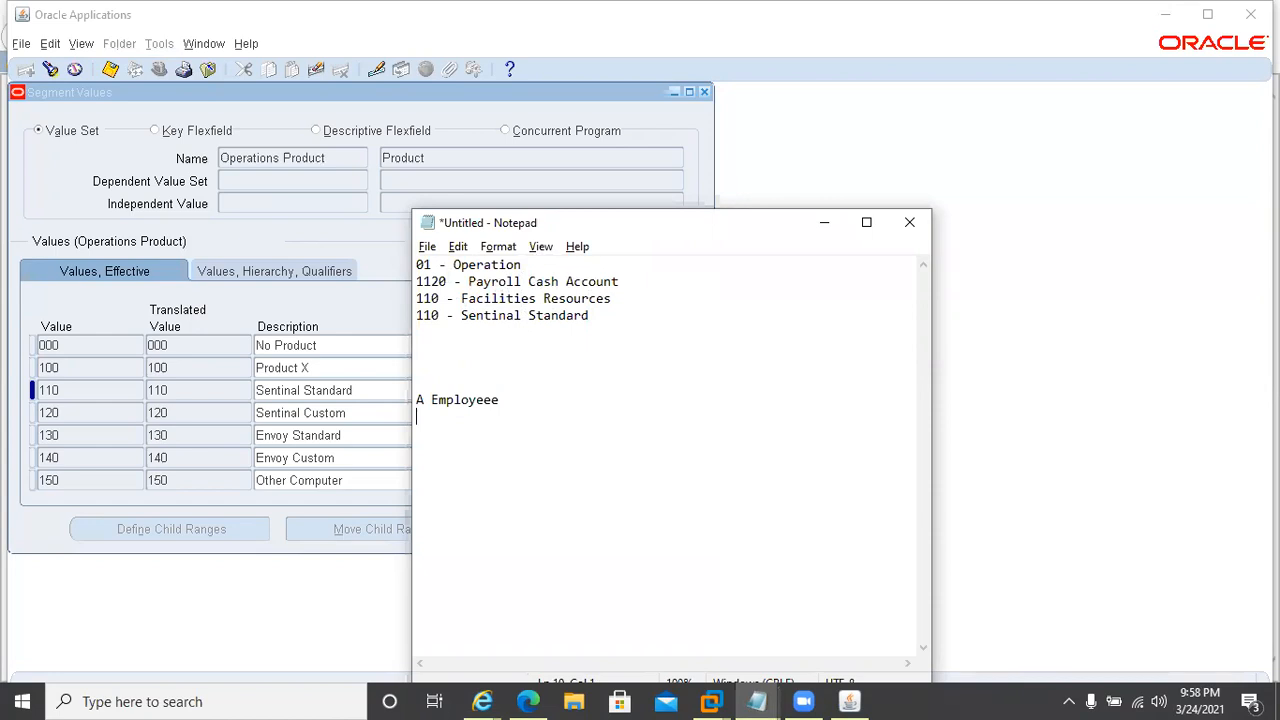
Step: Enter the code combination "01-1120-110" below the employee line and add the amount 10000 beside "A Employeee"
{"action": "type", "text": "01-1120-110"}
{"action": "left_click", "coordinate": [560, 398]}
{"action": "type", "text": "10000"}
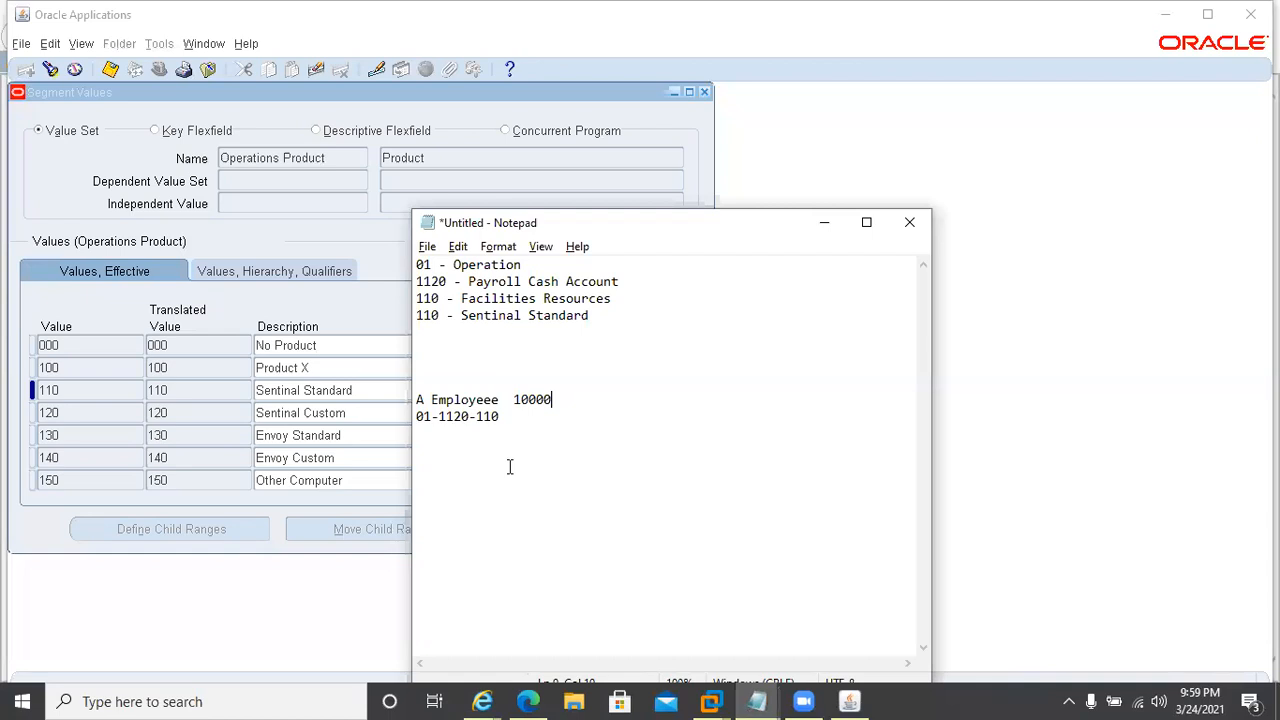
Step: Add the text "Basic Salary (" after the amount 10000 on the employee line
{"action": "left_click_drag", "start_coordinate": [513, 399], "coordinate": [554, 401]}
{"action": "left_click", "coordinate": [554, 400]}
{"action": "type", "text": "Basic Salary ("}
Step: Open the value set search from the Segment Values form and try the name pattern "Operatns%Acc%"
{"action": "left_click", "coordinate": [333, 158]}
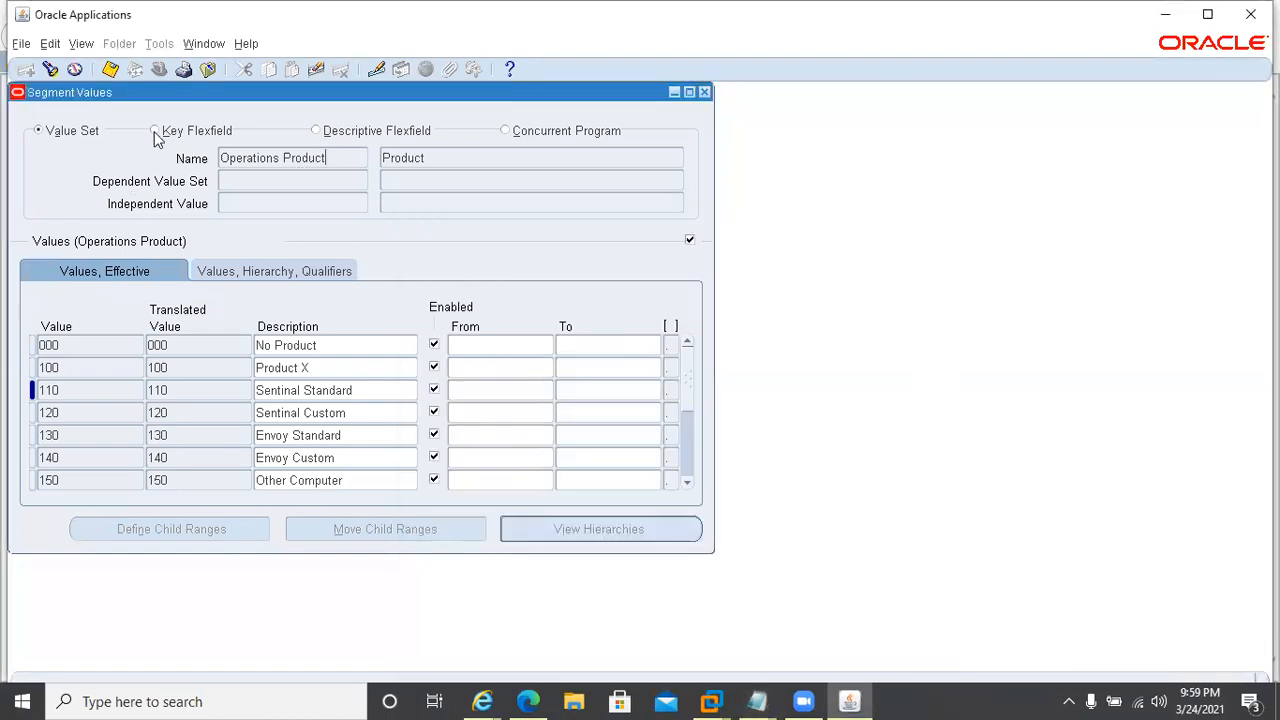
{"action": "left_click", "coordinate": [41, 71]}
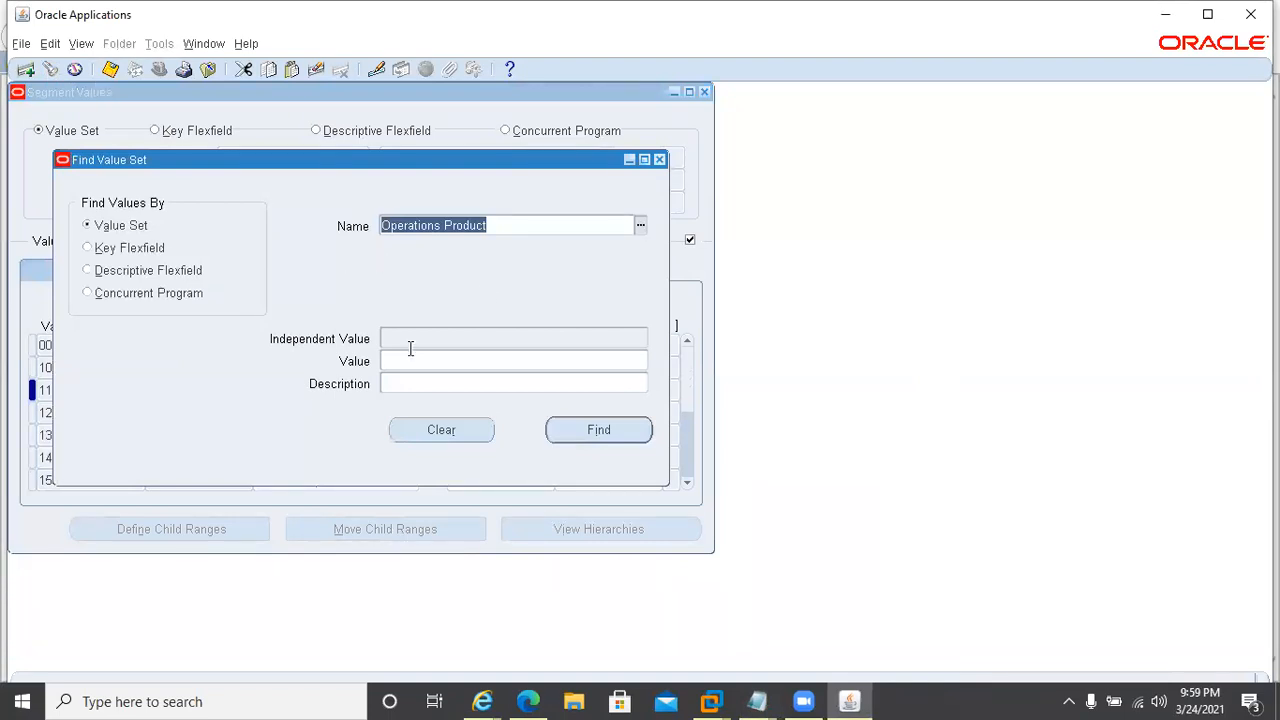
{"action": "left_click", "coordinate": [495, 284]}
{"action": "key", "text": "BackSpace"}
{"action": "key", "text": "BackSpace"}
{"action": "key", "text": "BackSpace"}
{"action": "key", "text": "BackSpace"}
{"action": "key", "text": "BackSpace"}
{"action": "key", "text": "BackSpace"}
{"action": "key", "text": "BackSpace"}
{"action": "key", "text": "BackSpace"}
{"action": "key", "text": "BackSpace"}
{"action": "key", "text": "BackSpace"}
{"action": "key", "text": "BackSpace"}
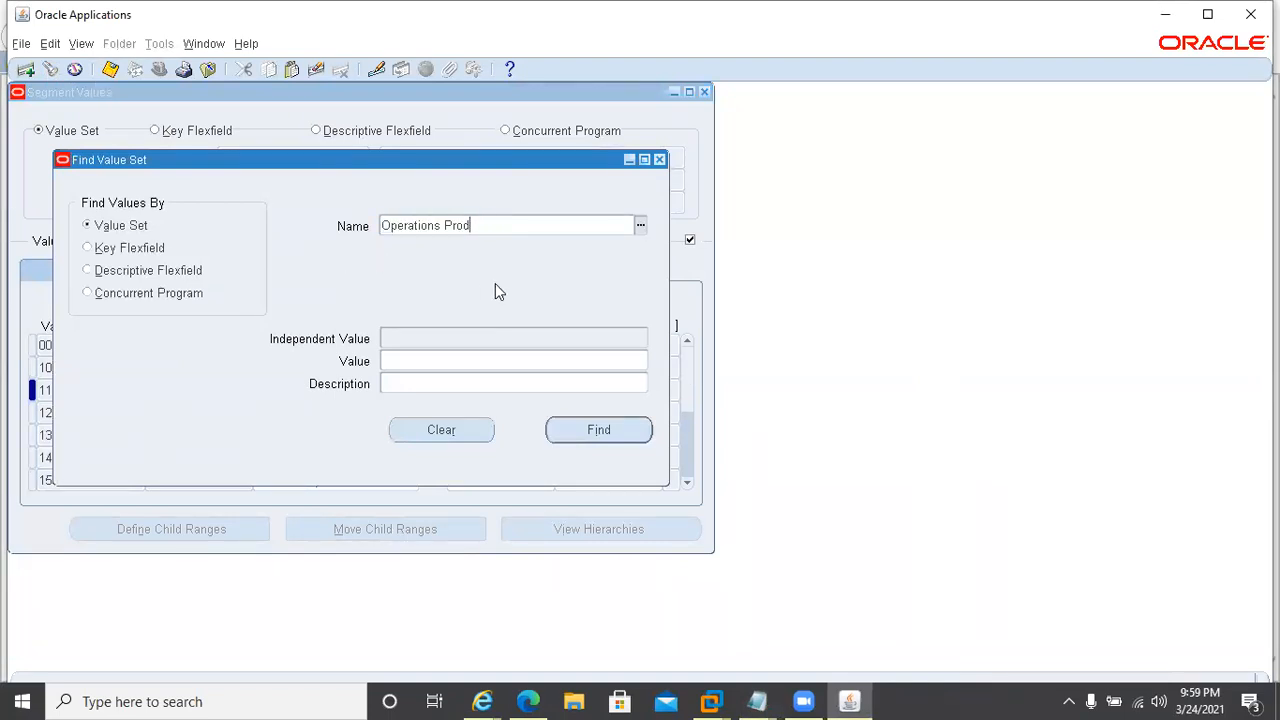
{"action": "key", "text": "BackSpace"}
{"action": "type", "text": "ns%Acc%"}
{"action": "key", "text": "Tab"}
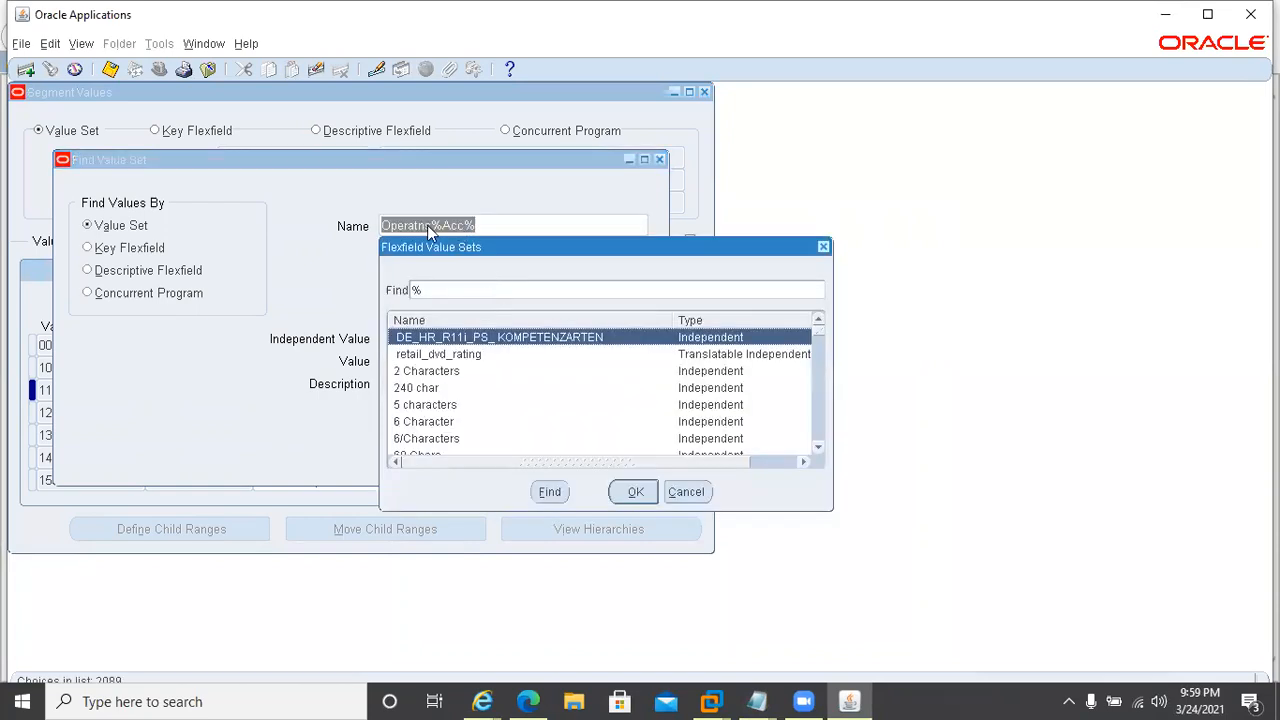
{"action": "key", "text": "Escape"}
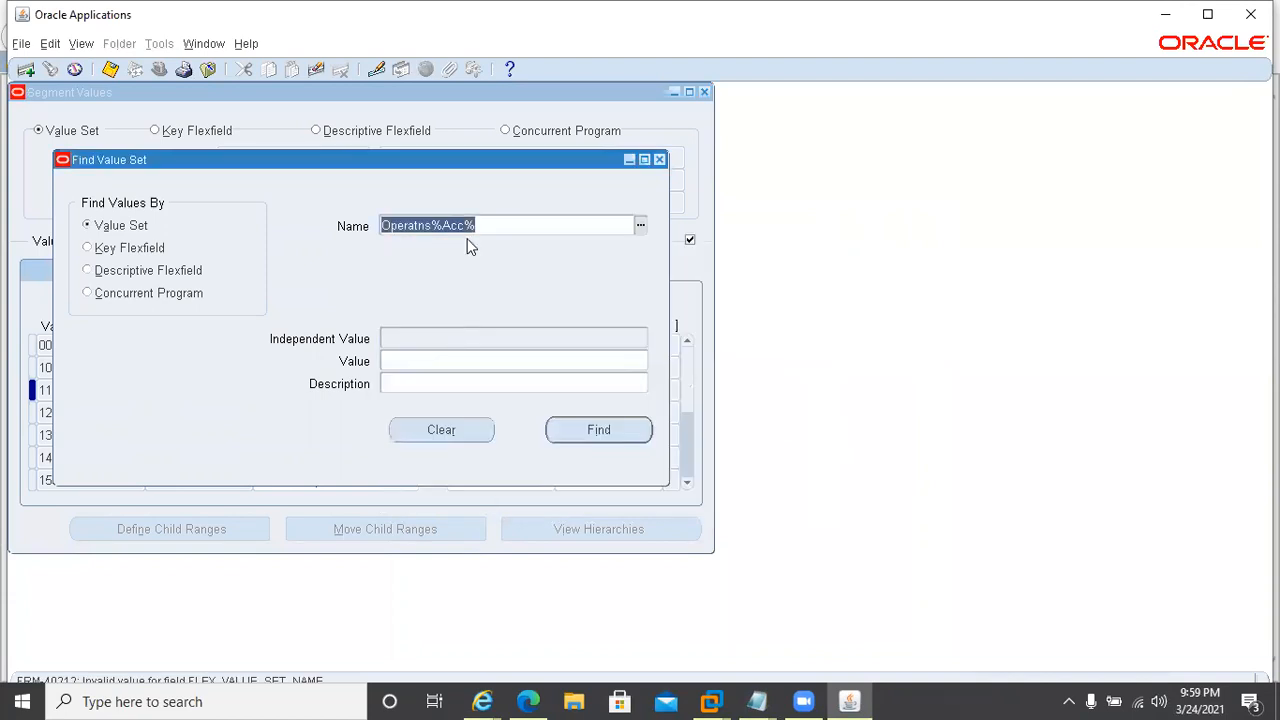
Step: Correct the name pattern to "Operations%Acc%", choose the Operations Account value set and find its values
{"action": "left_click", "coordinate": [415, 226]}
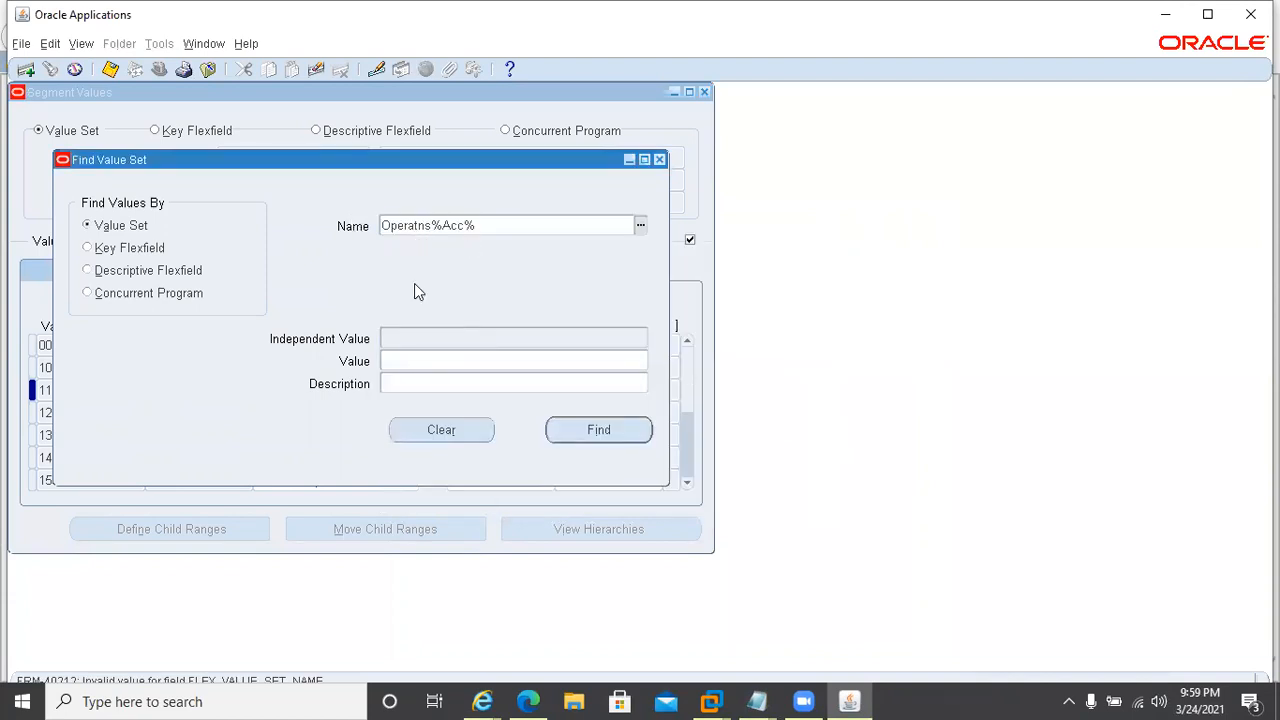
{"action": "type", "text": "io"}
{"action": "key", "text": "Tab"}
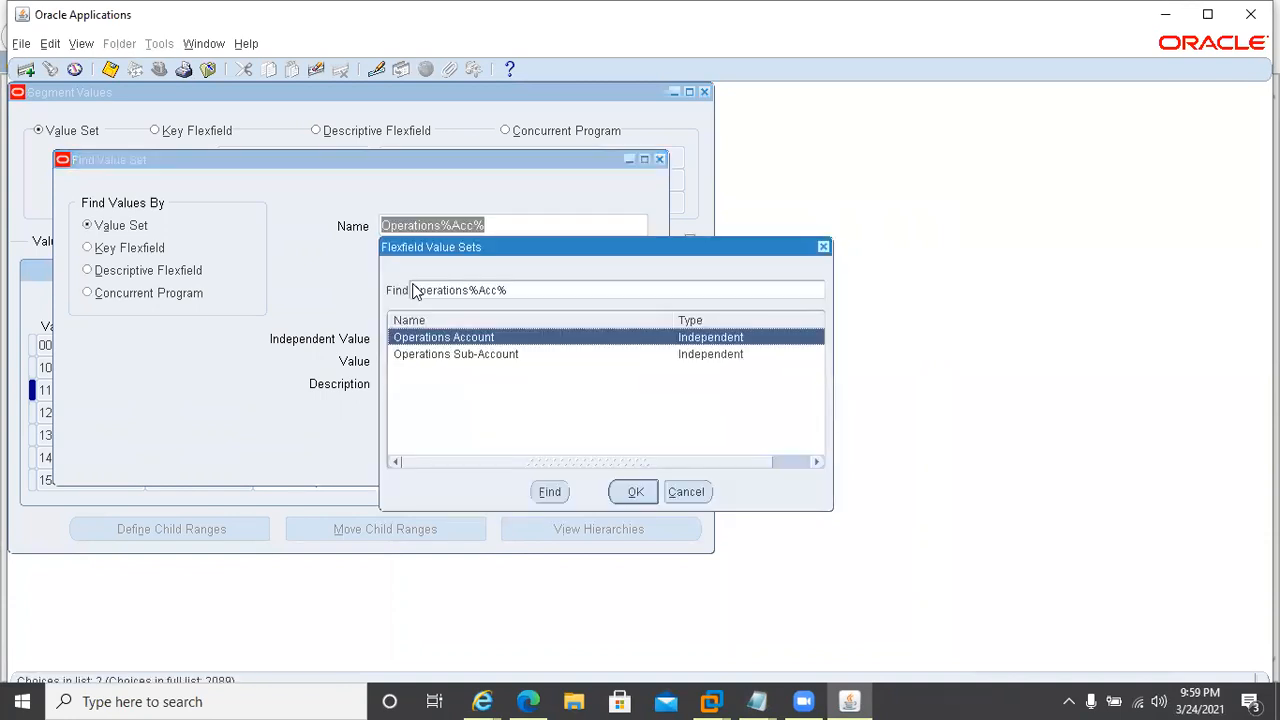
{"action": "key", "text": "Return"}
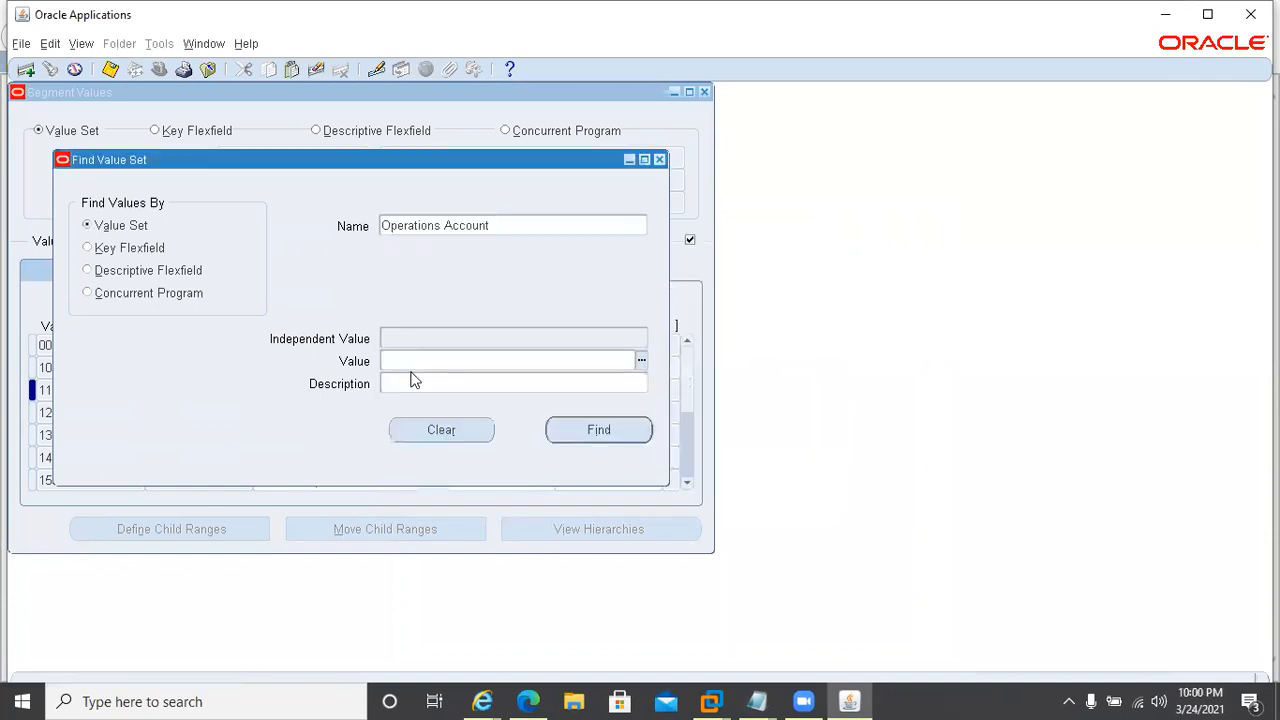
{"action": "left_click", "coordinate": [608, 434]}
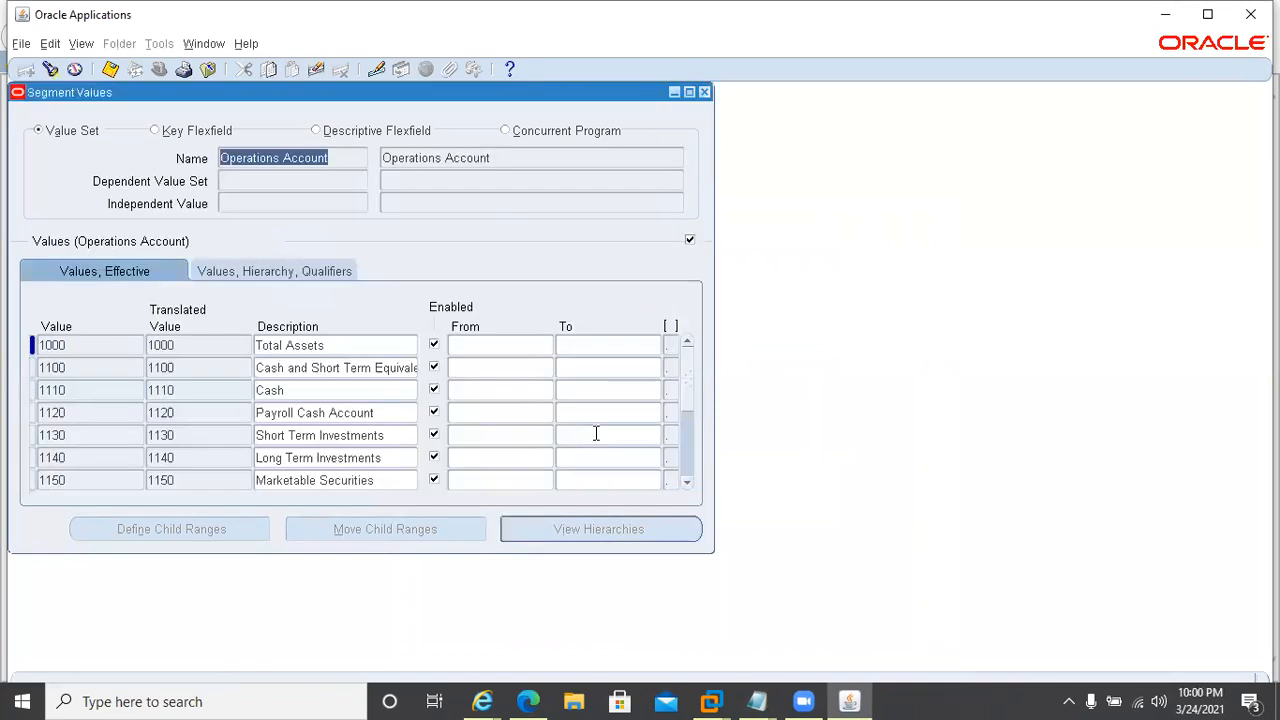
Step: Query the Operations Account values with the pattern "%Salary%" and look through the matching descriptions
{"action": "left_click", "coordinate": [342, 344]}
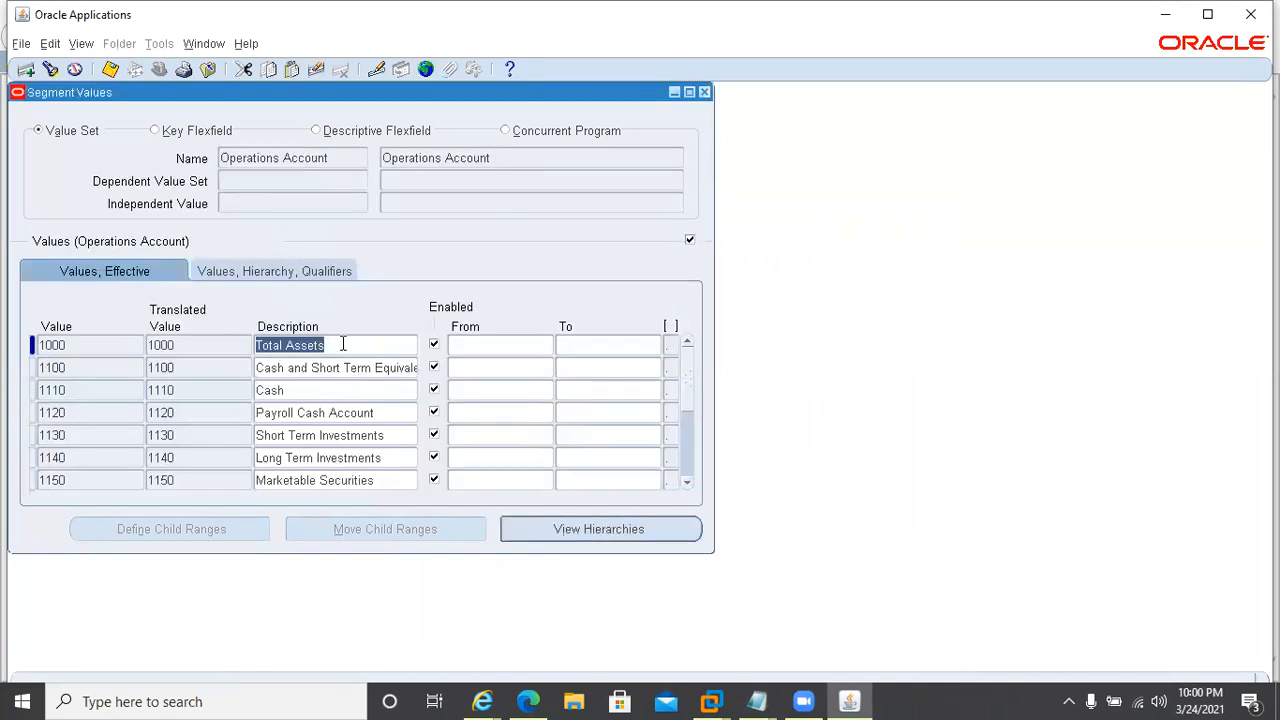
{"action": "key", "text": "F11"}
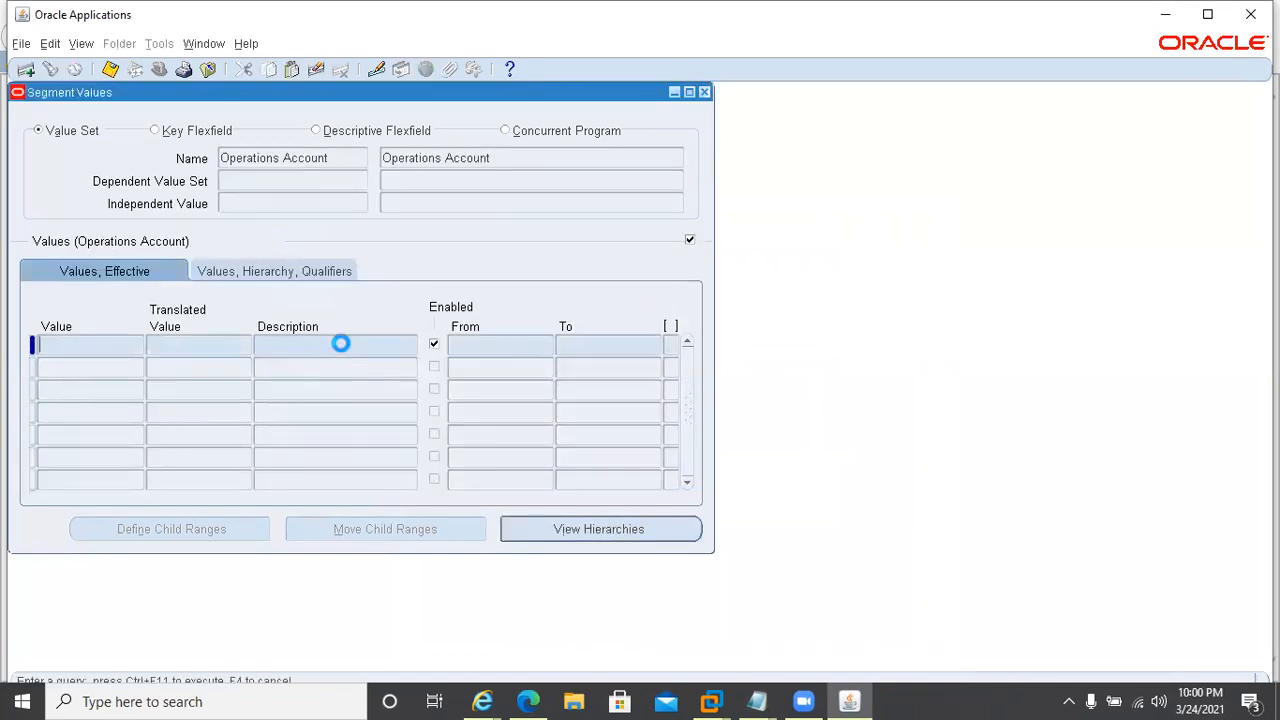
{"action": "type", "text": "Salary%"}
{"action": "key", "text": "Home"}
{"action": "type", "text": "%"}
{"action": "key", "text": "ctrl+F11"}
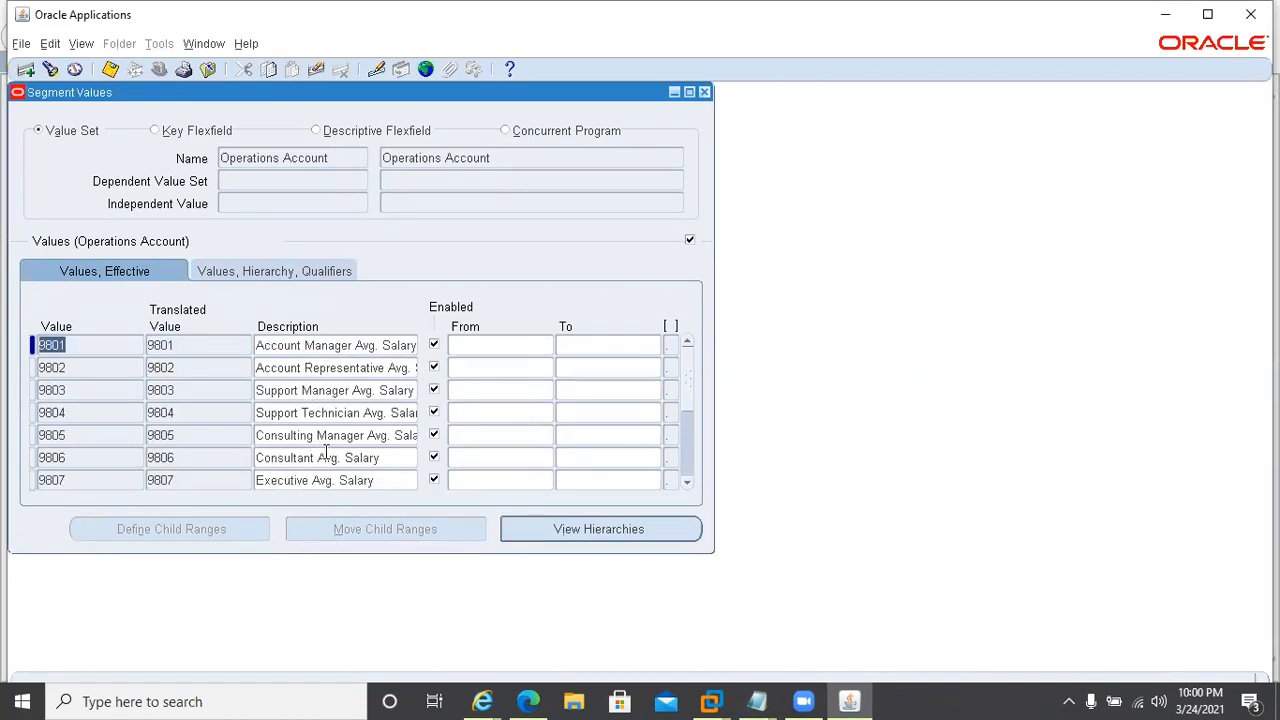
{"action": "left_click_drag", "start_coordinate": [257, 413], "coordinate": [318, 418]}
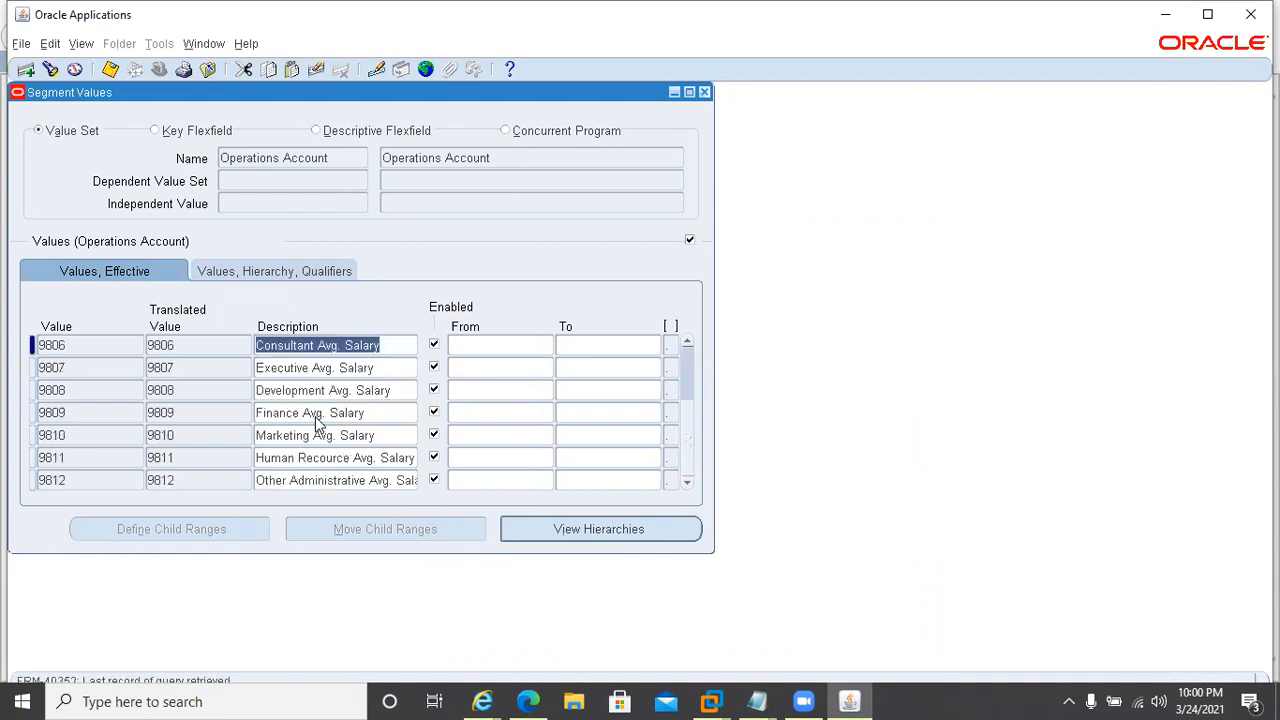
{"action": "key", "text": "Page_Down"}
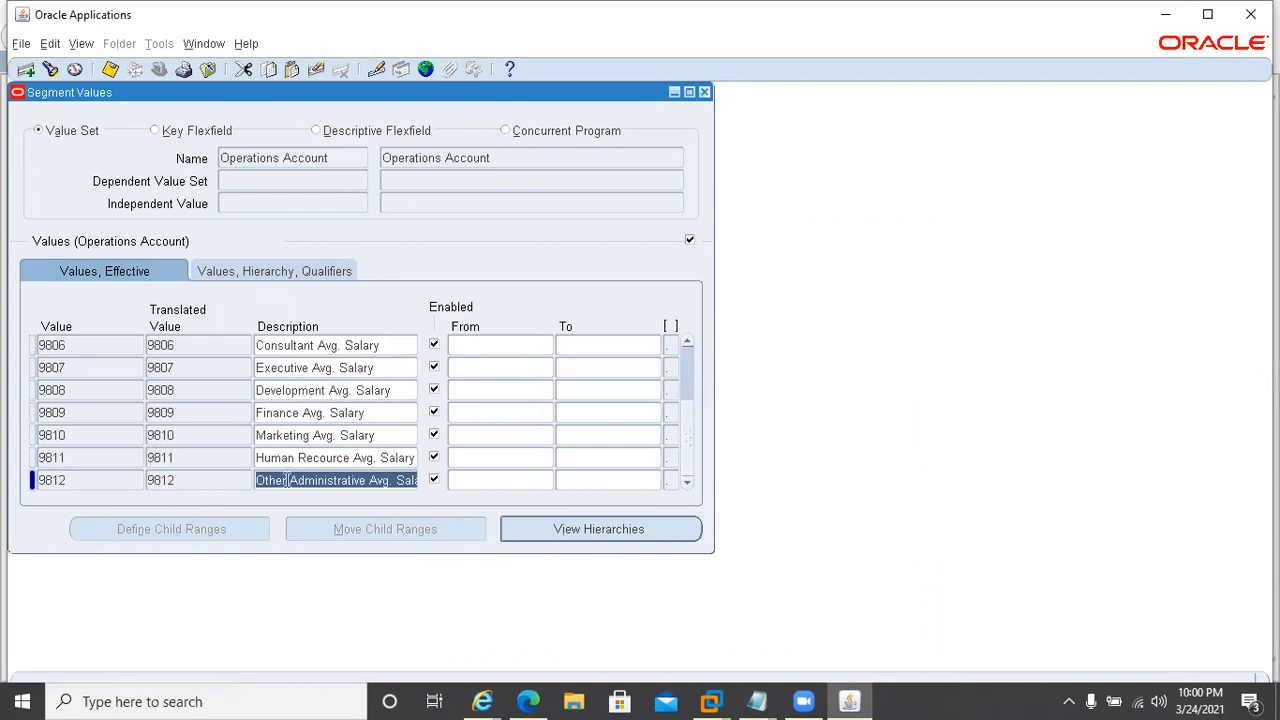
Step: Query the Operations Account values for descriptions matching "%Allowance%"
{"action": "key", "text": "F11"}
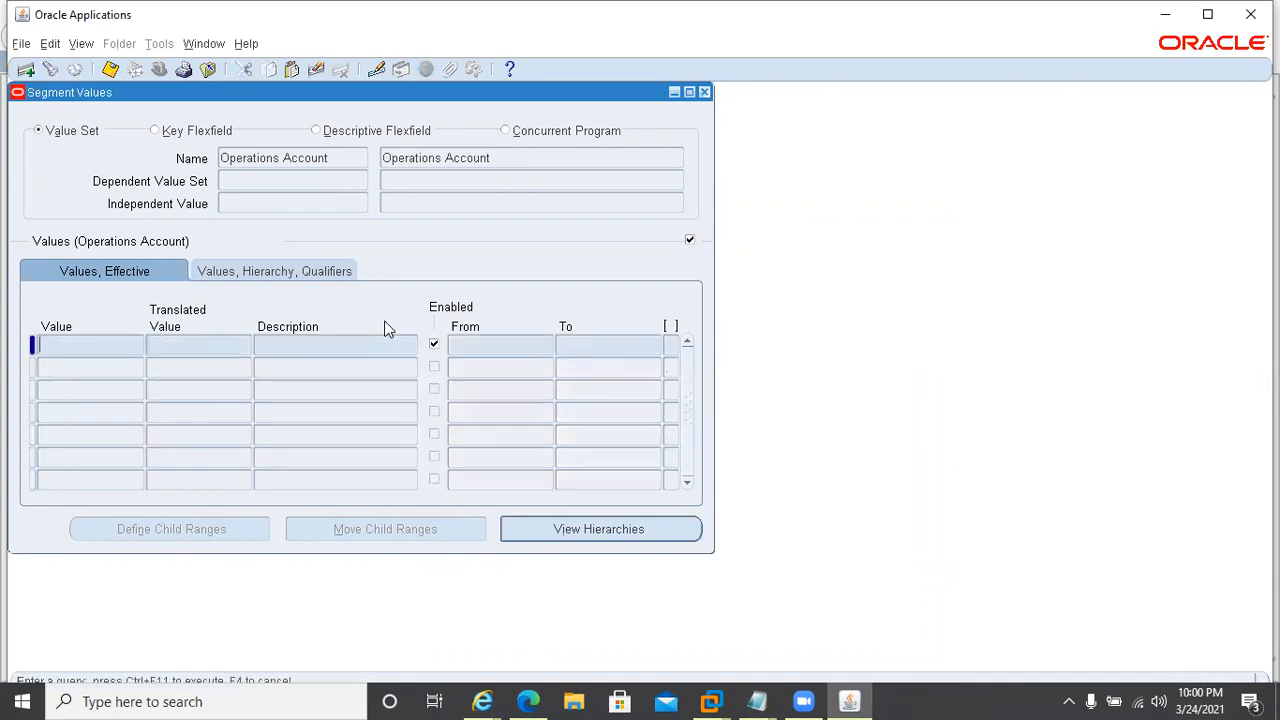
{"action": "left_click", "coordinate": [355, 342]}
{"action": "type", "text": "%Allowance%"}
{"action": "key", "text": "ctrl+F11"}
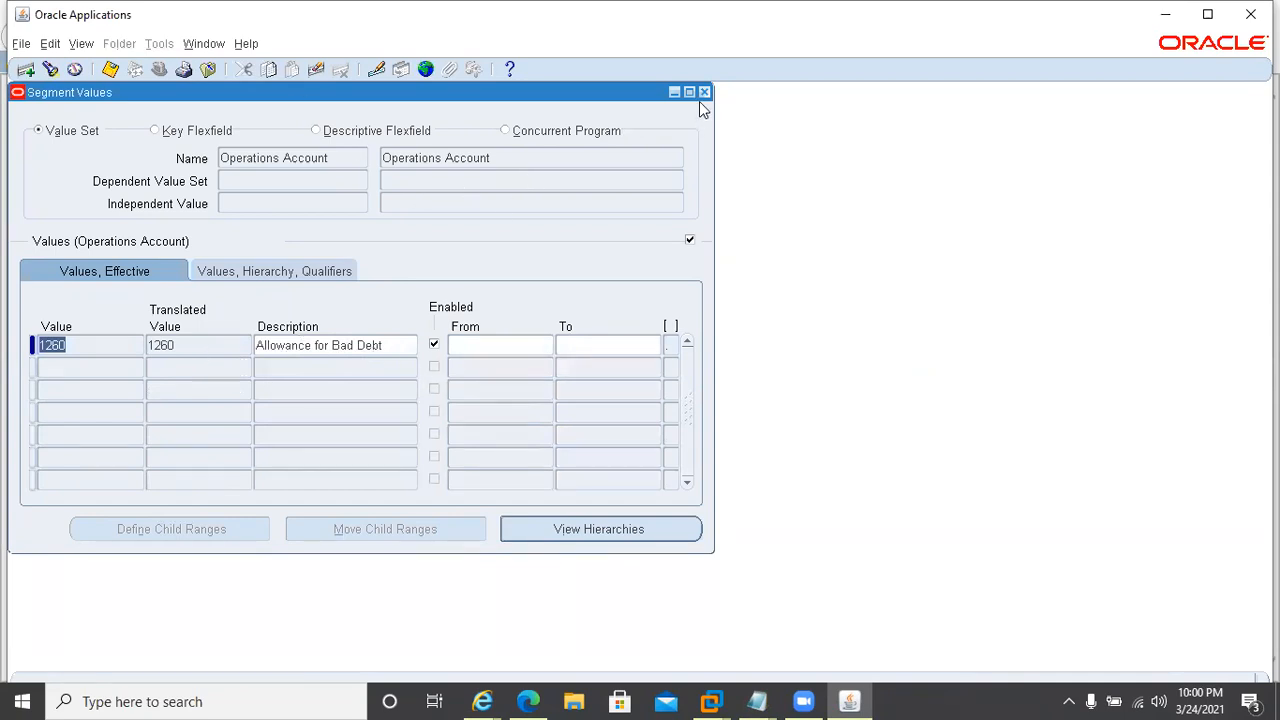
Step: Search the value sets for "%Account%", choose ADB Account and find its values
{"action": "left_click", "coordinate": [343, 163]}
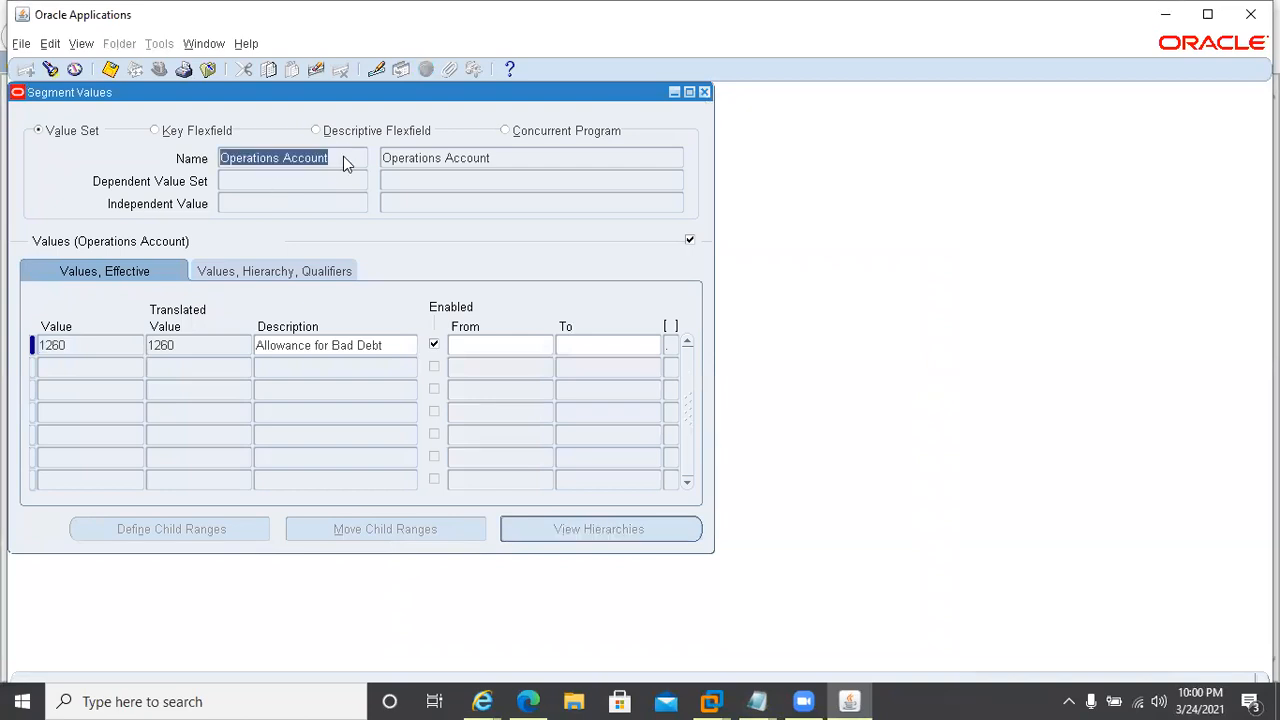
{"action": "left_click", "coordinate": [50, 69]}
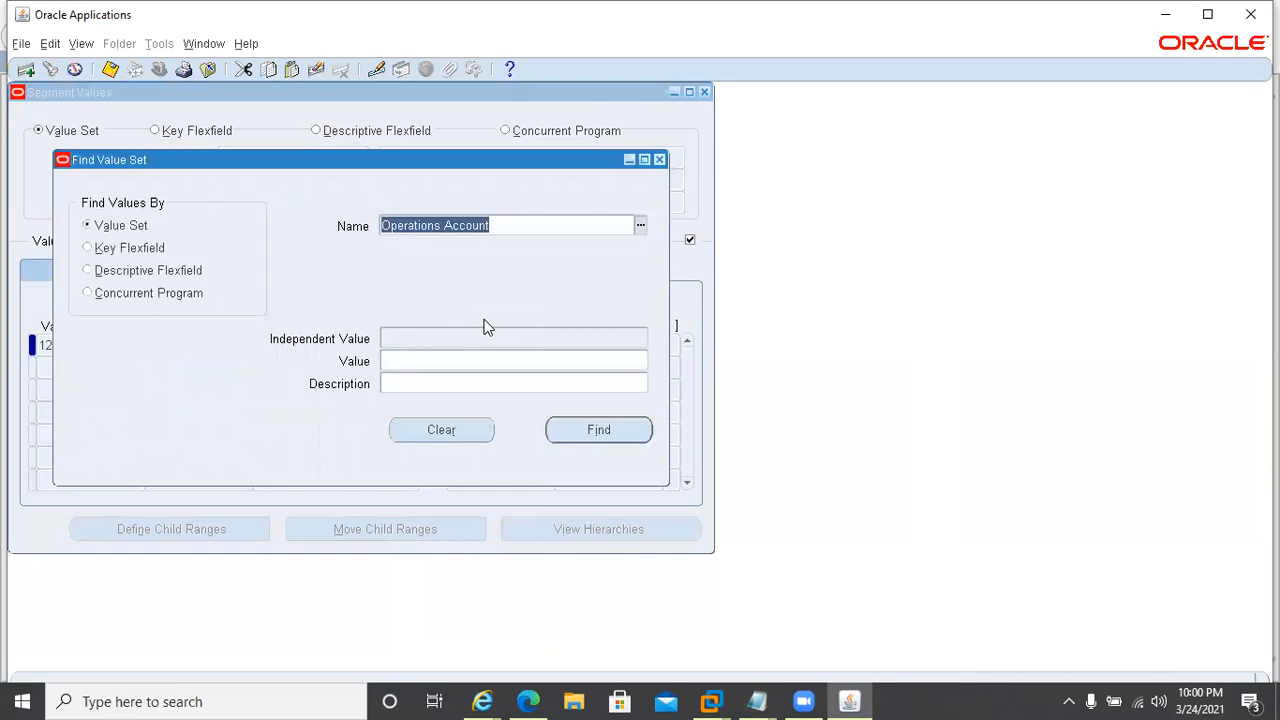
{"action": "type", "text": "%Account%"}
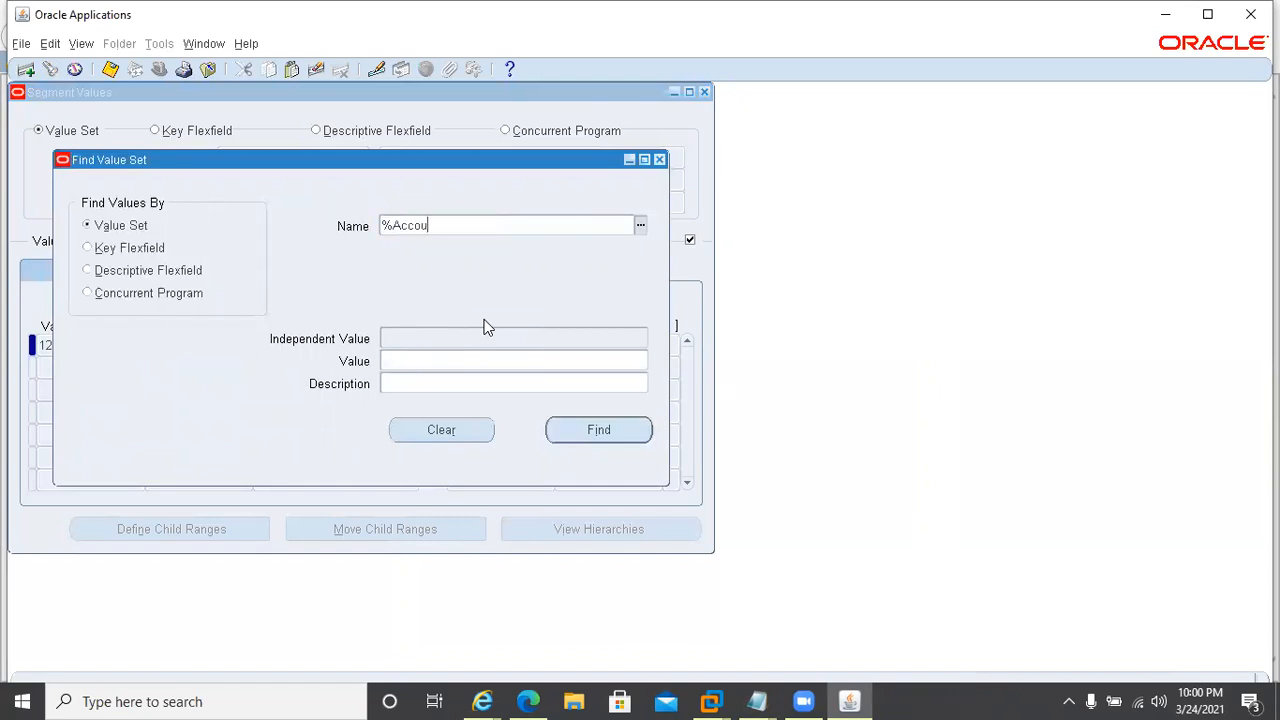
{"action": "key", "text": "Return"}
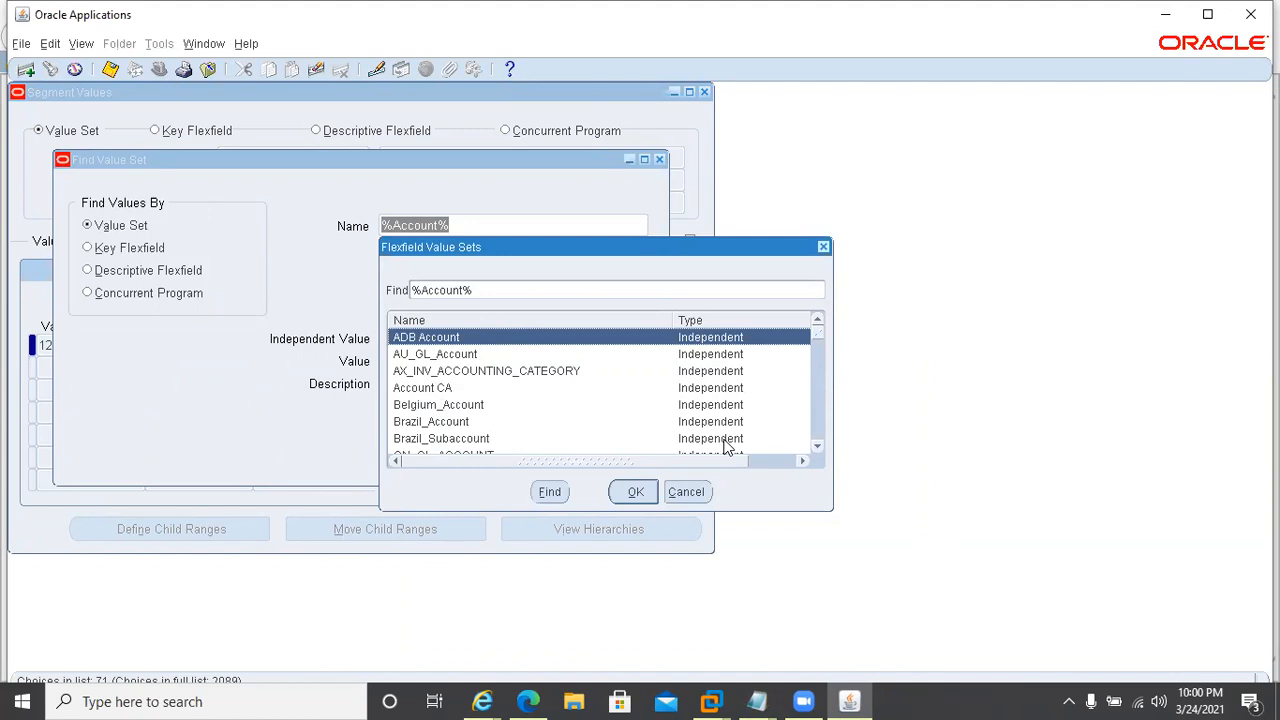
{"action": "key", "text": "Return"}
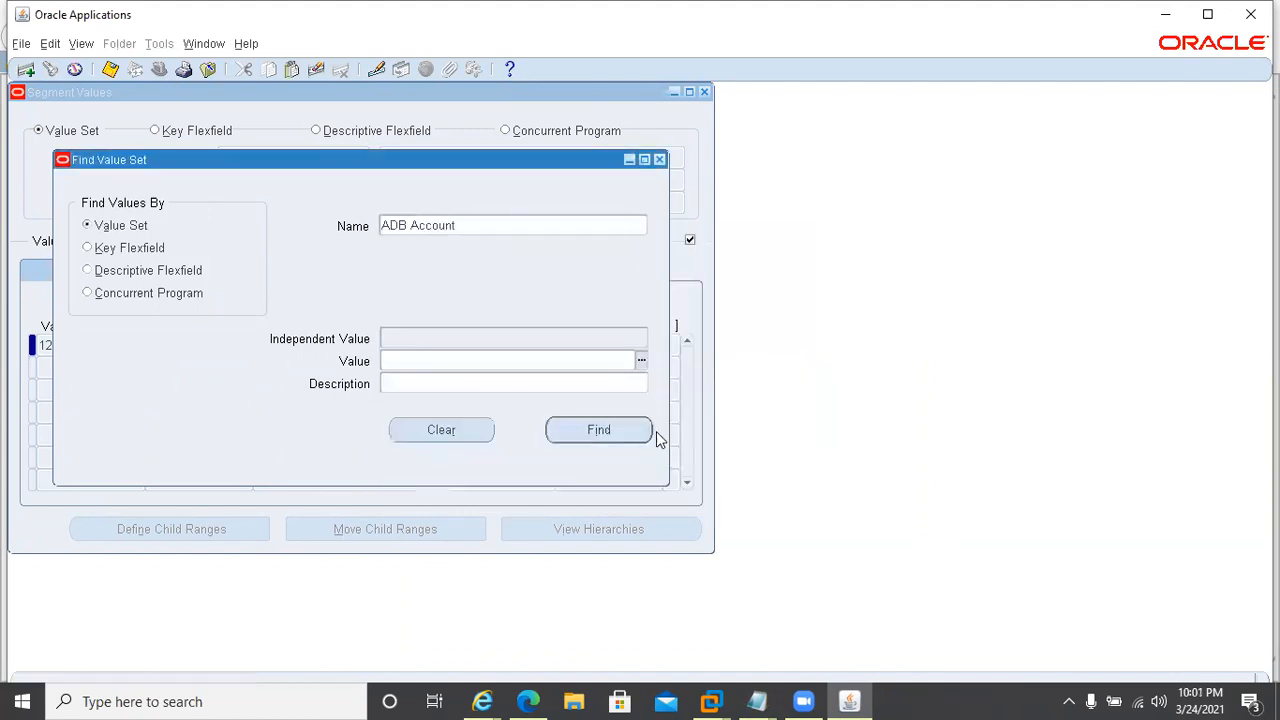
{"action": "left_click", "coordinate": [597, 440]}
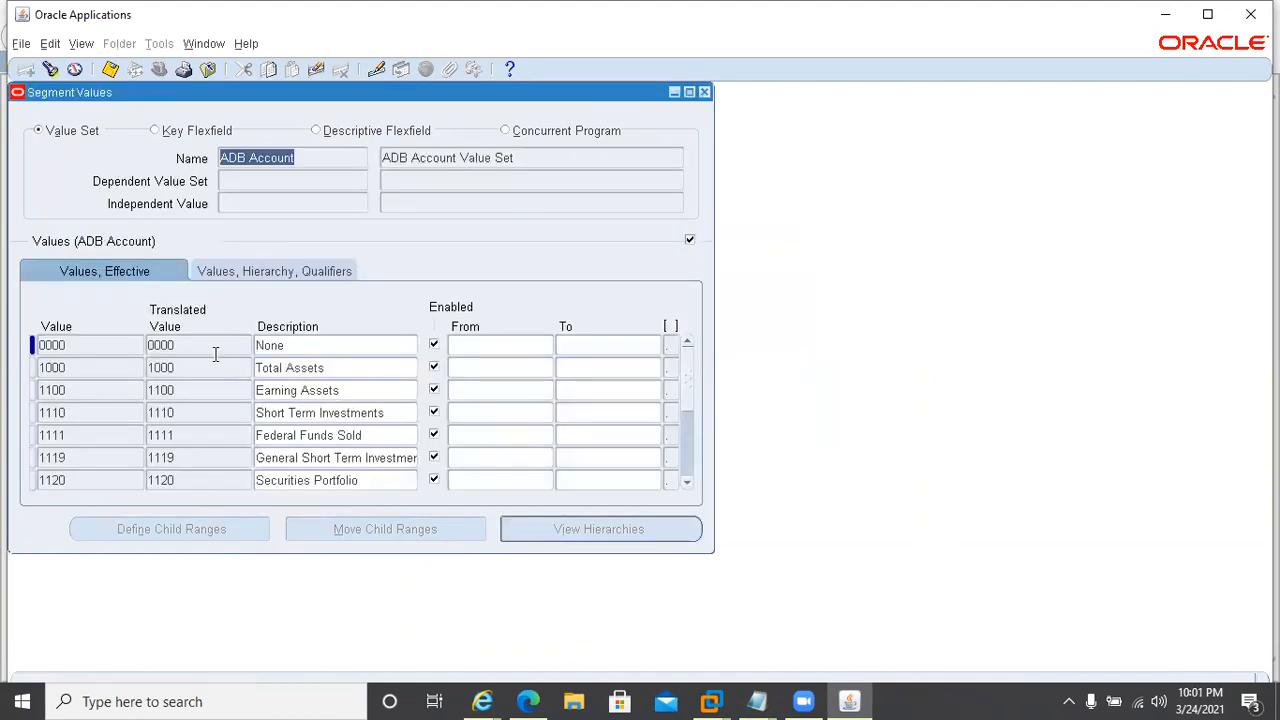
Step: Browse the ADB Account values, query descriptions matching "%Allowance%" and select value 6900 among the matches
{"action": "left_click", "coordinate": [314, 369]}
{"action": "key", "text": "Page_Down"}
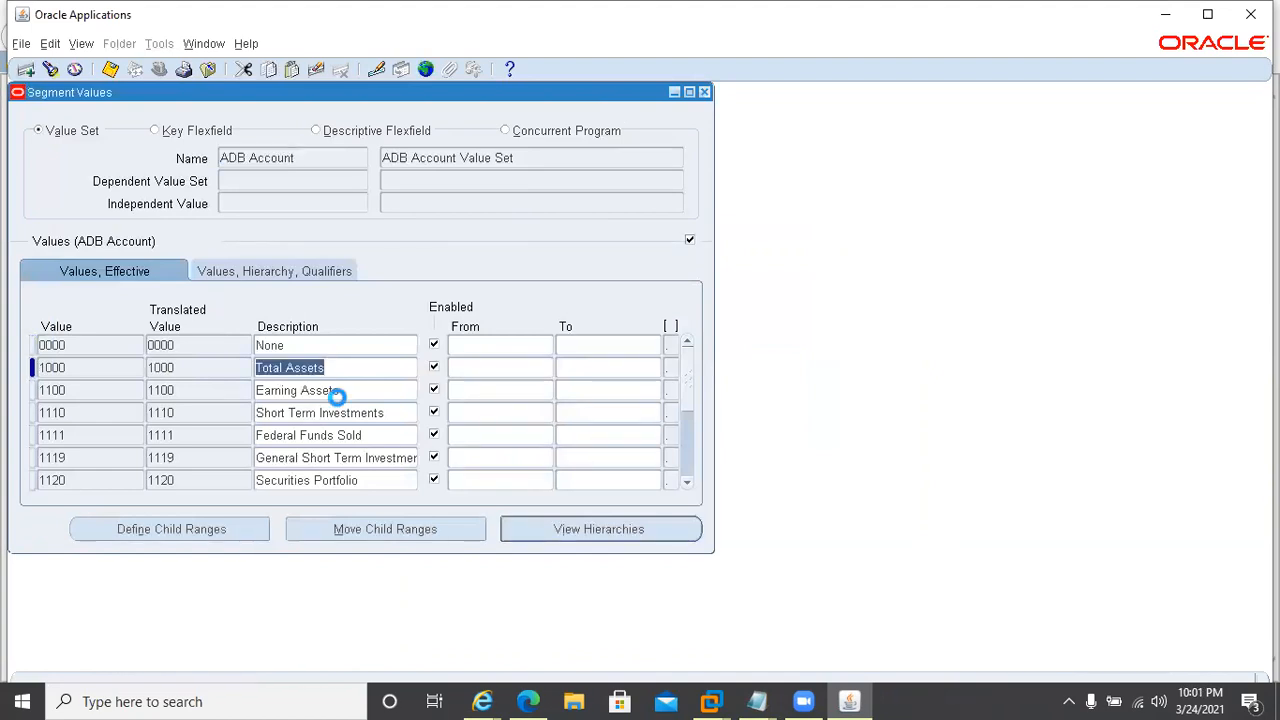
{"action": "key", "text": "Page_Down"}
{"action": "key", "text": "Page_Down"}
{"action": "key", "text": "Page_Down"}
{"action": "key", "text": "Page_Down"}
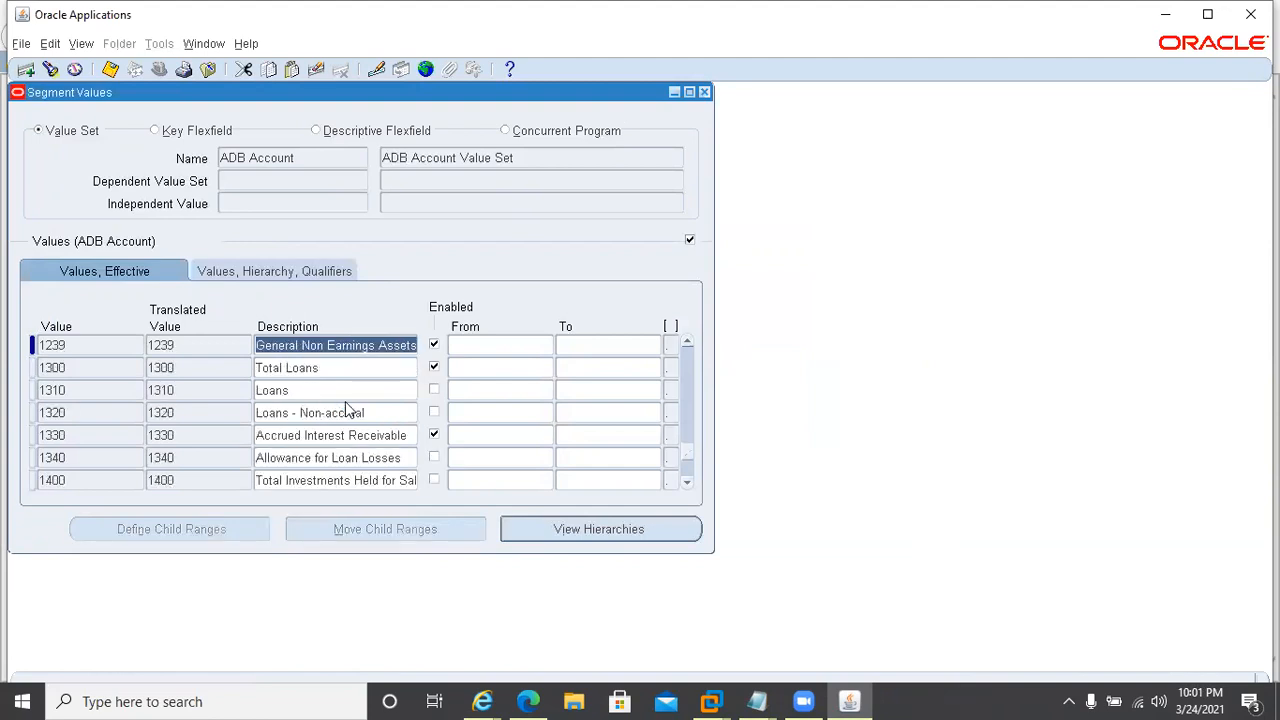
{"action": "key", "text": "F11"}
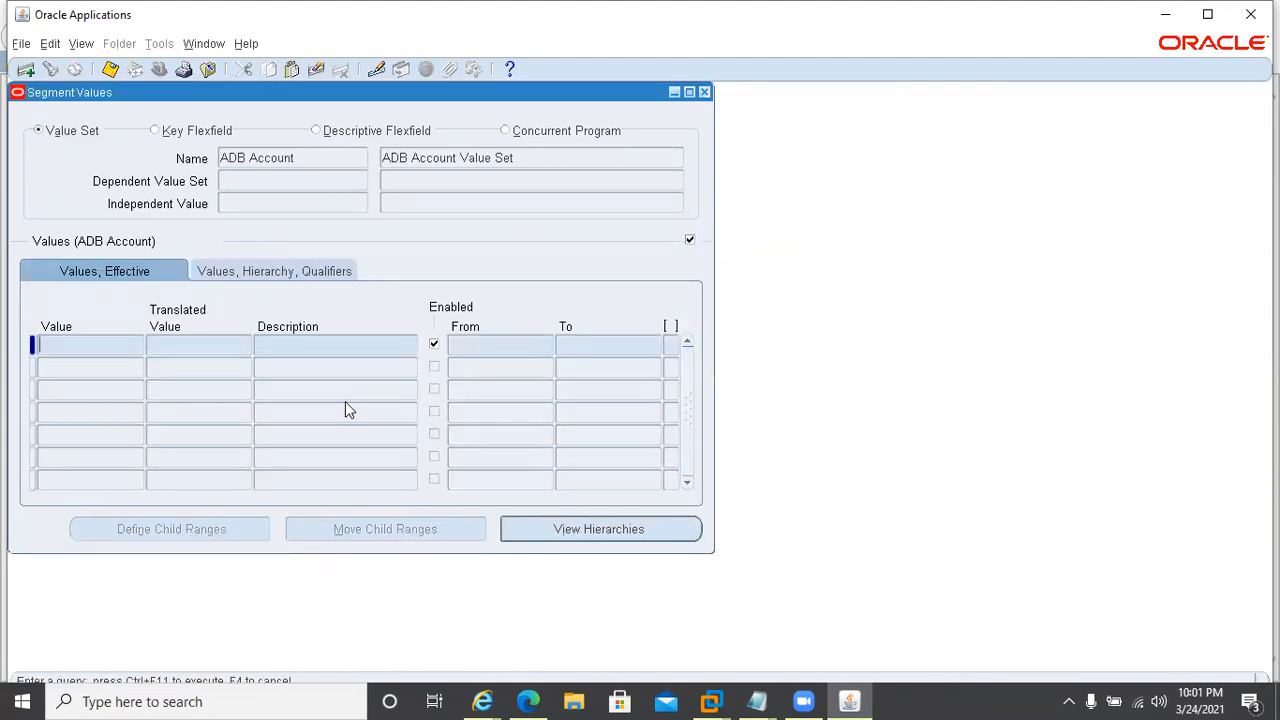
{"action": "left_click", "coordinate": [303, 342]}
{"action": "type", "text": "%Allowance%"}
{"action": "key", "text": "ctrl+F11"}
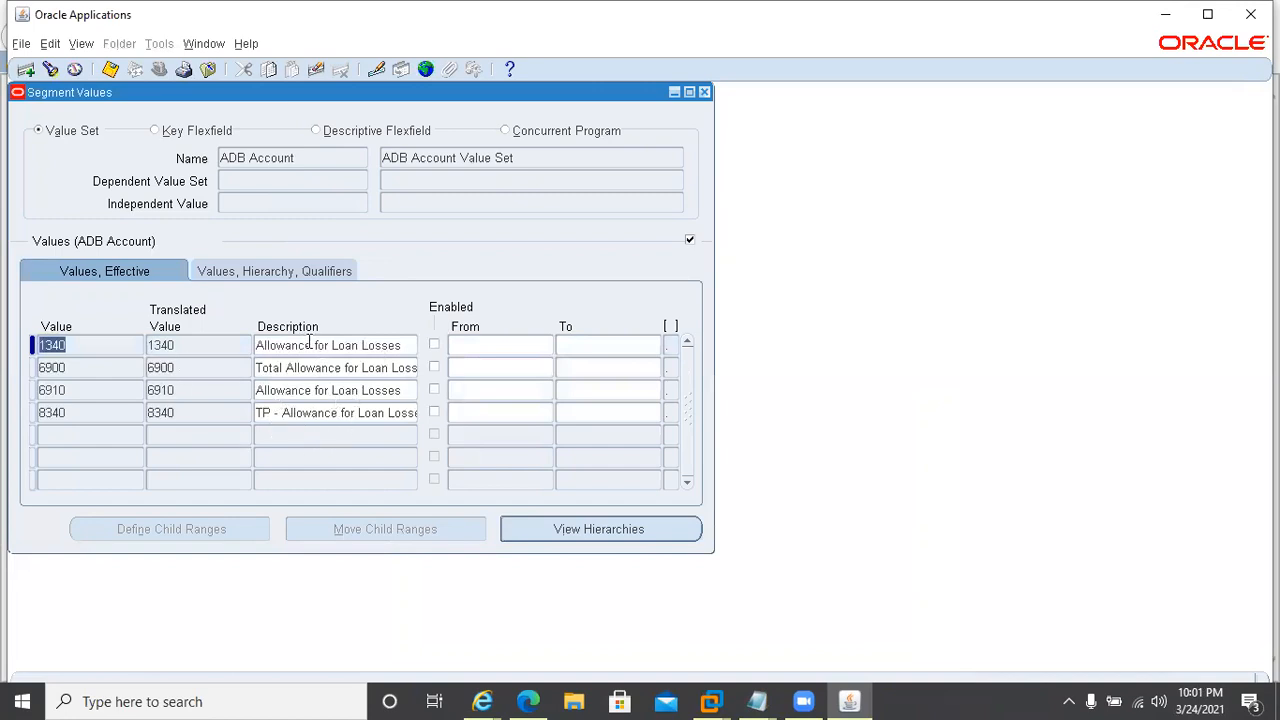
{"action": "left_click", "coordinate": [192, 344]}
{"action": "left_click", "coordinate": [108, 362]}
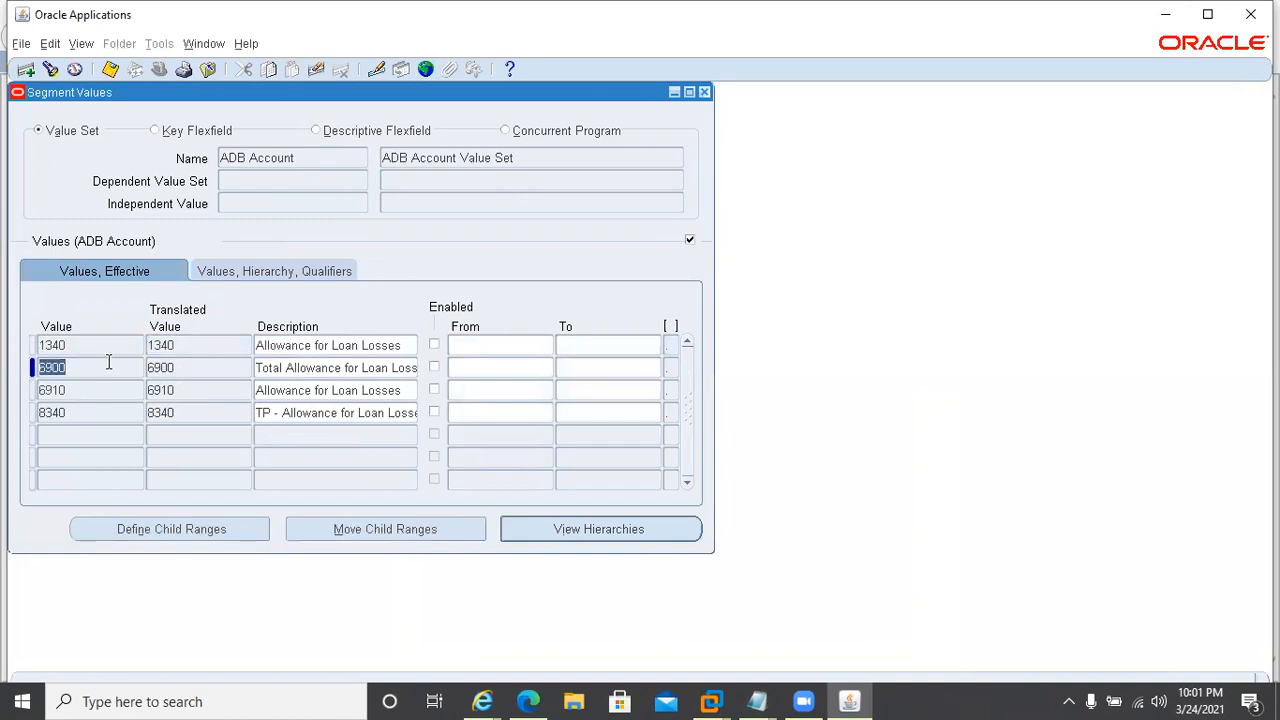
Step: Switch to the untitled Notepad document, highlight the code combination 01-1120-110 and close the document without saving
{"action": "left_click", "coordinate": [758, 700]}
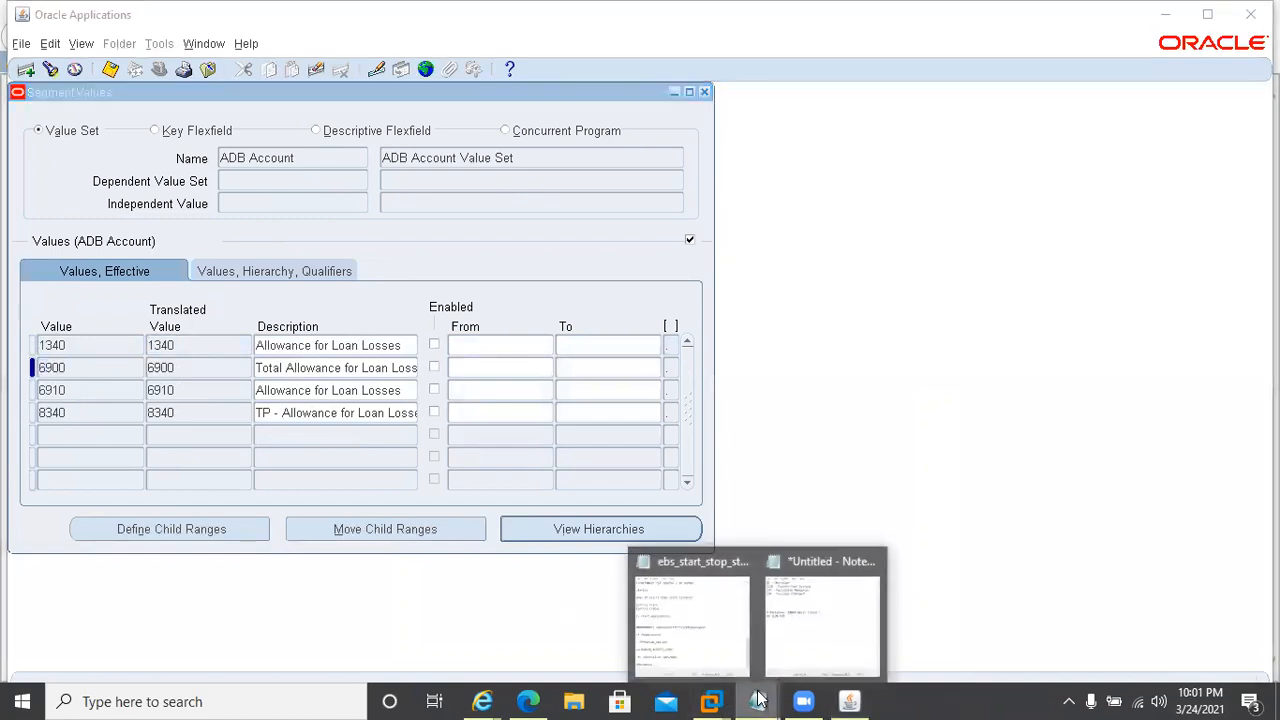
{"action": "left_click", "coordinate": [806, 630]}
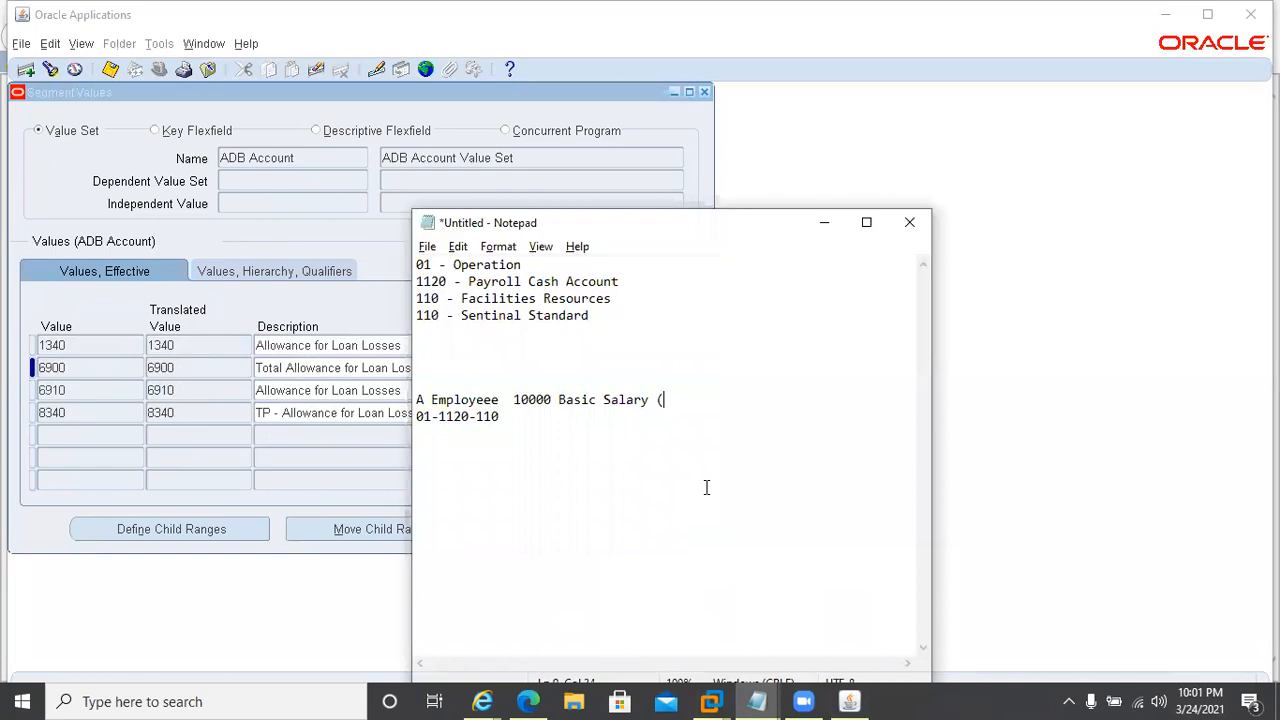
{"action": "left_click", "coordinate": [418, 418]}
{"action": "key", "text": "shift+End"}
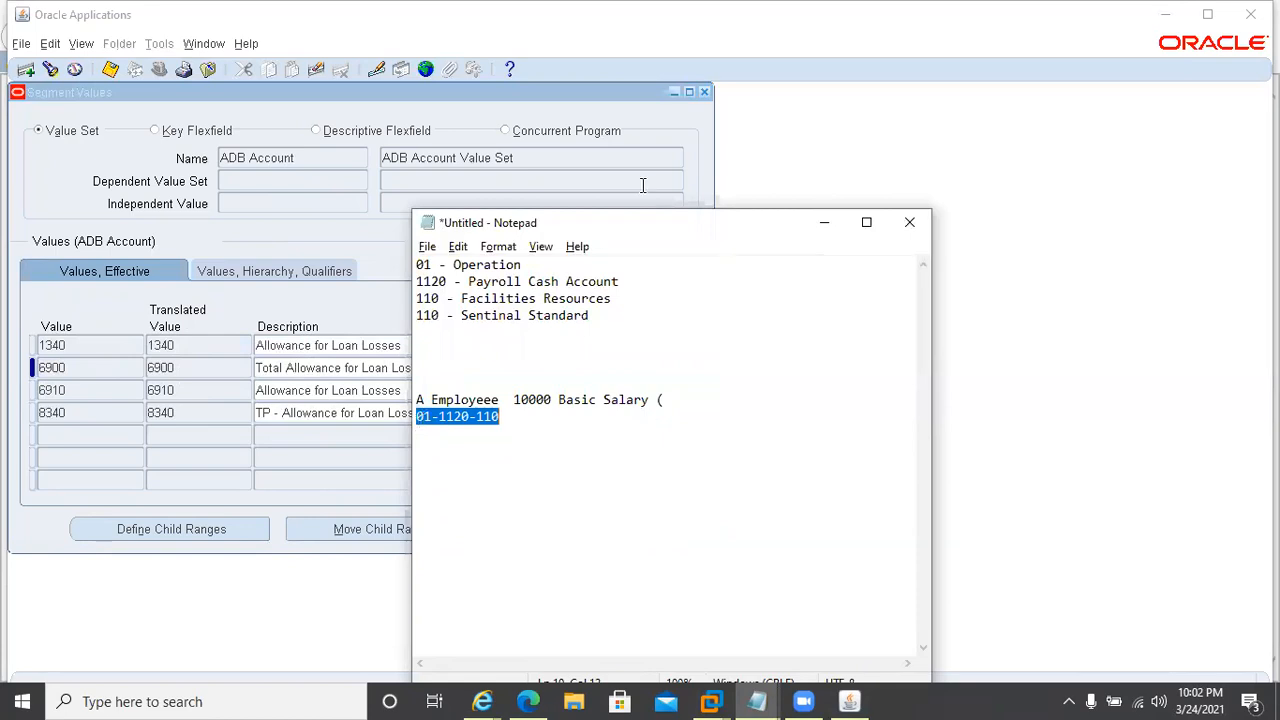
{"action": "left_click", "coordinate": [908, 226]}
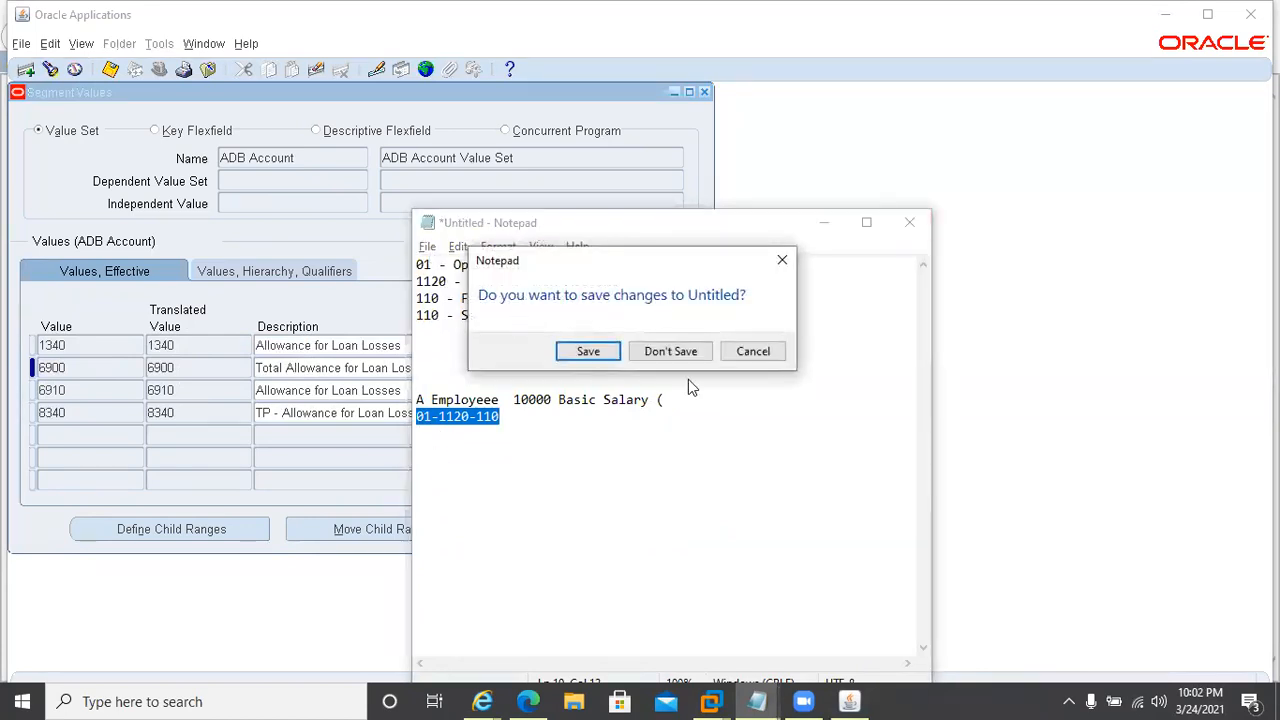
{"action": "left_click", "coordinate": [671, 351]}
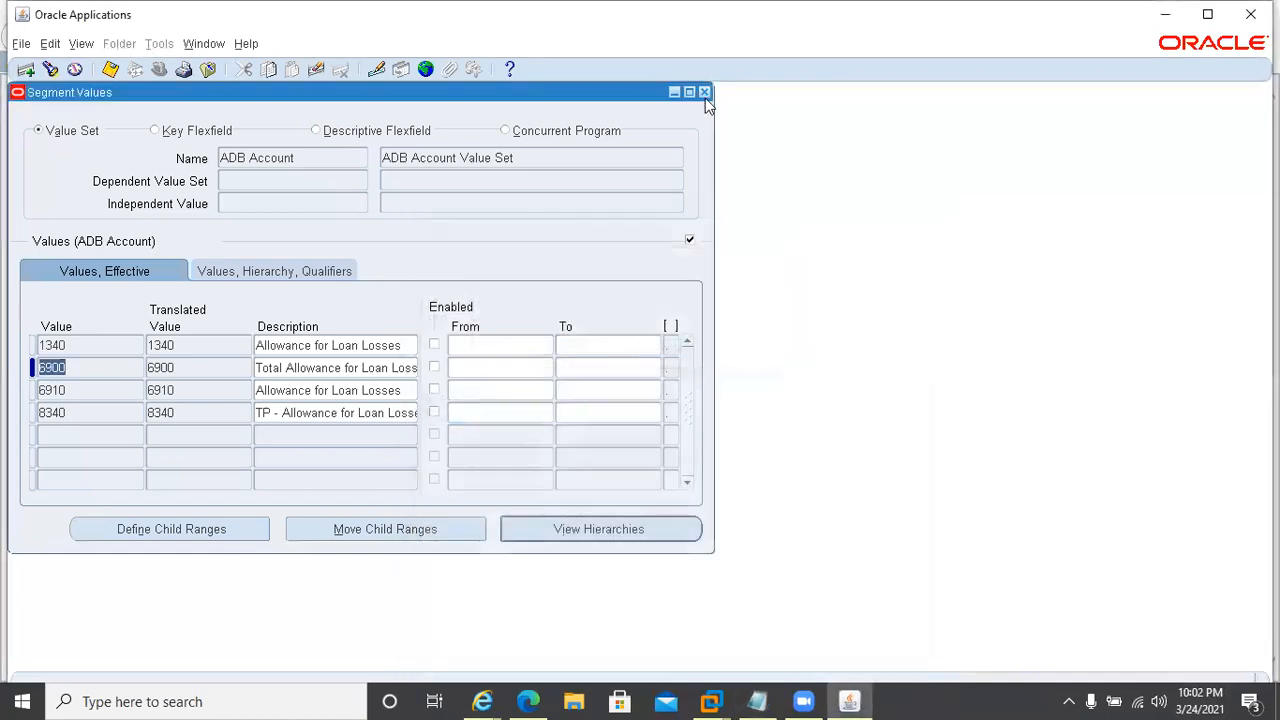
Step: Close the segment values, open the key flexfield segments form and find Payroll's Cost Allocation Flexfield
{"action": "left_click", "coordinate": [704, 92]}
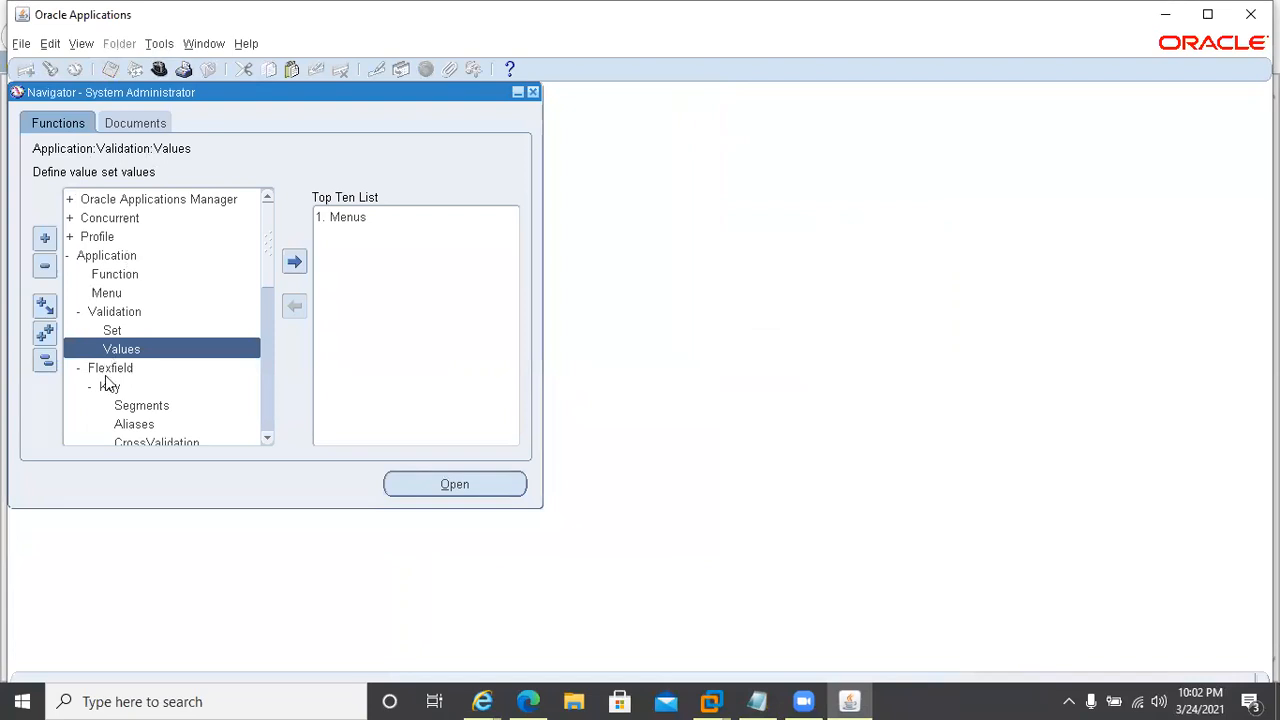
{"action": "left_click", "coordinate": [122, 412]}
{"action": "double_click", "coordinate": [120, 409]}
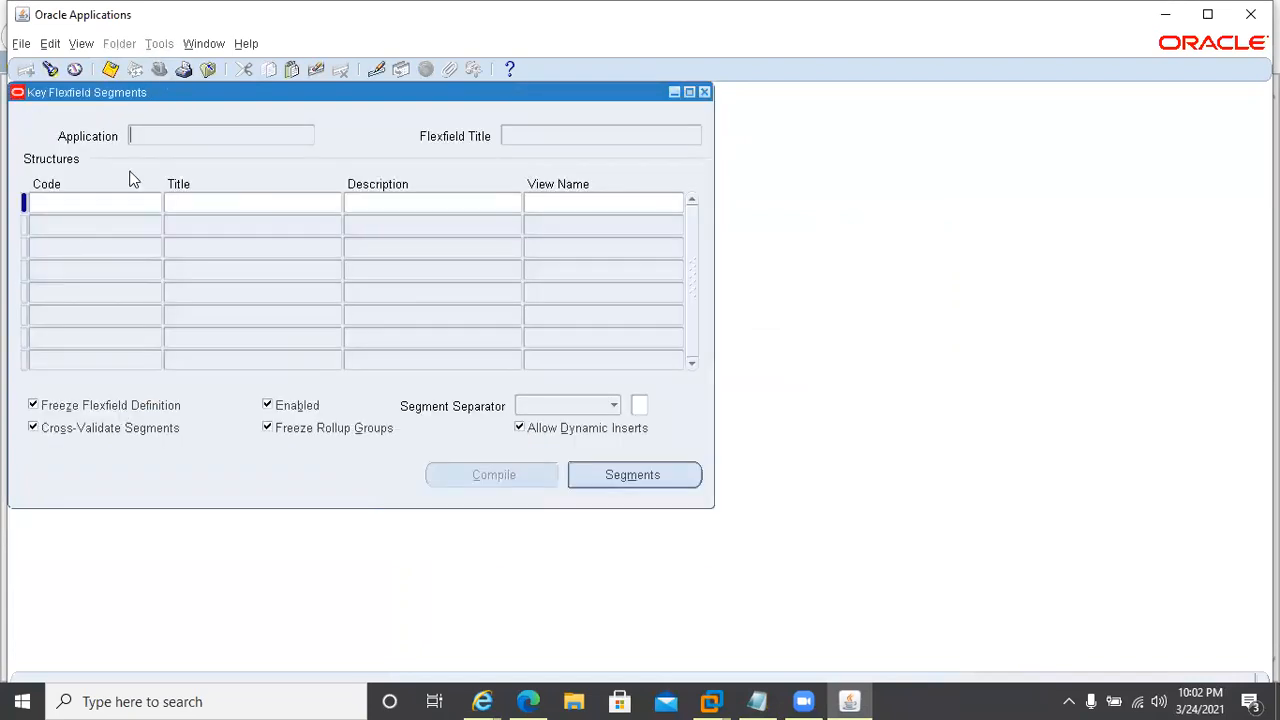
{"action": "left_click", "coordinate": [49, 70]}
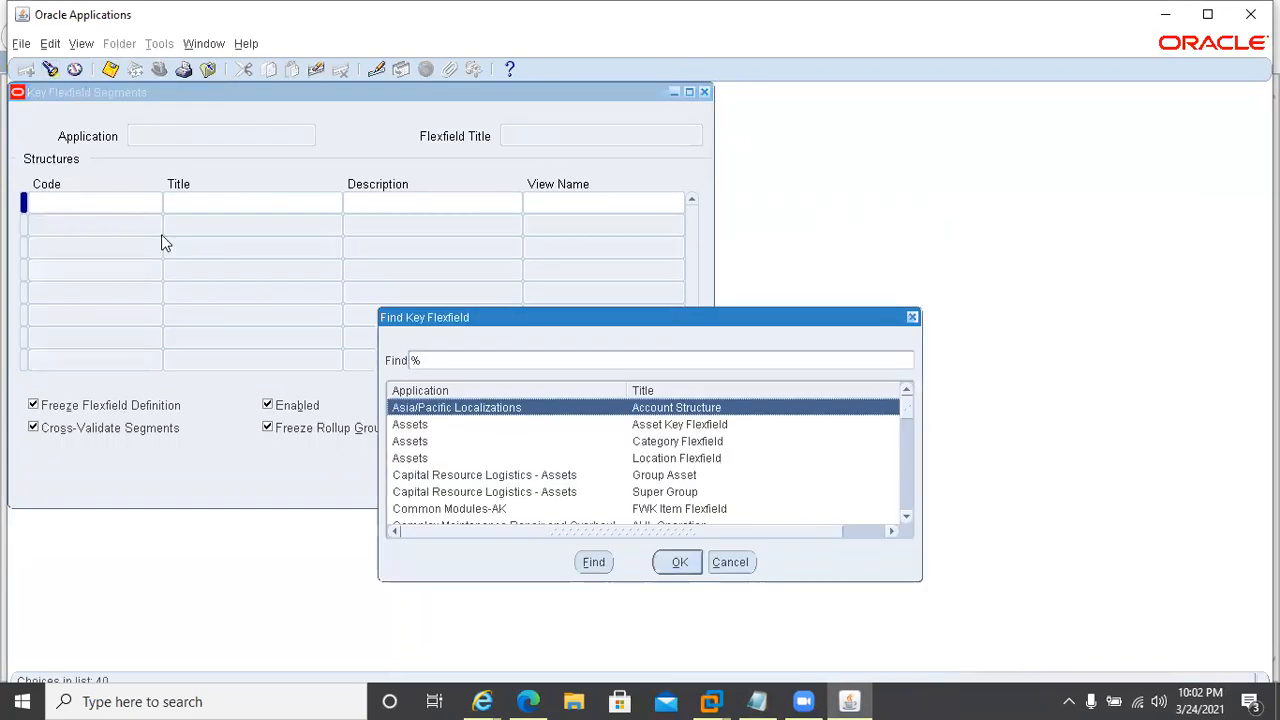
{"action": "type", "text": "p"}
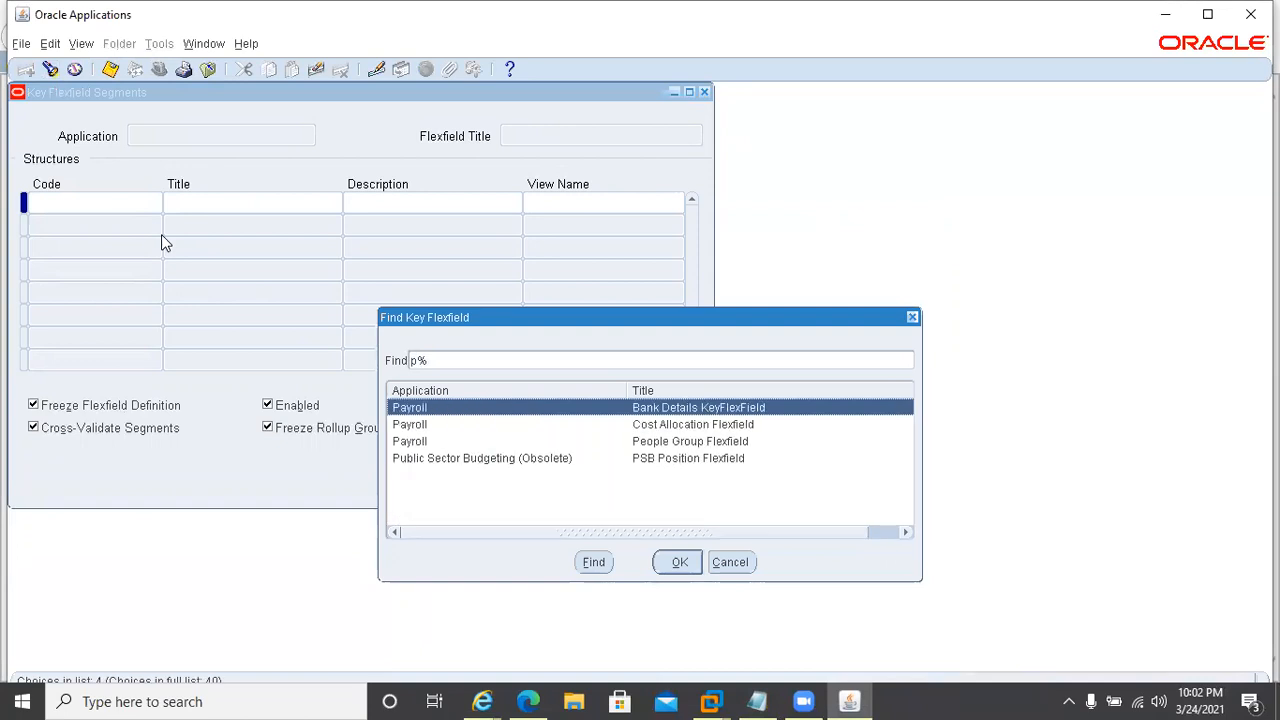
{"action": "double_click", "coordinate": [648, 428]}
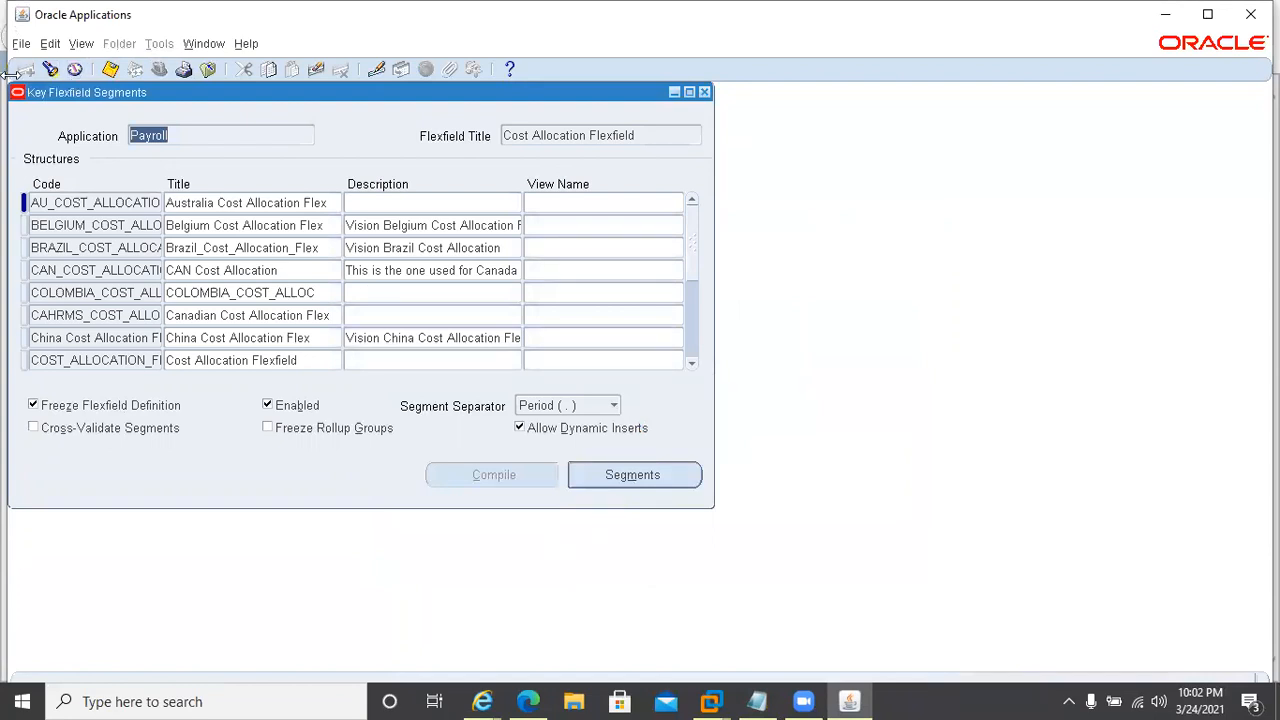
Step: Add a new structure below CAN Cost Allocation with code and title CCL_COST_ALLOW_KFF
{"action": "left_click", "coordinate": [76, 270]}
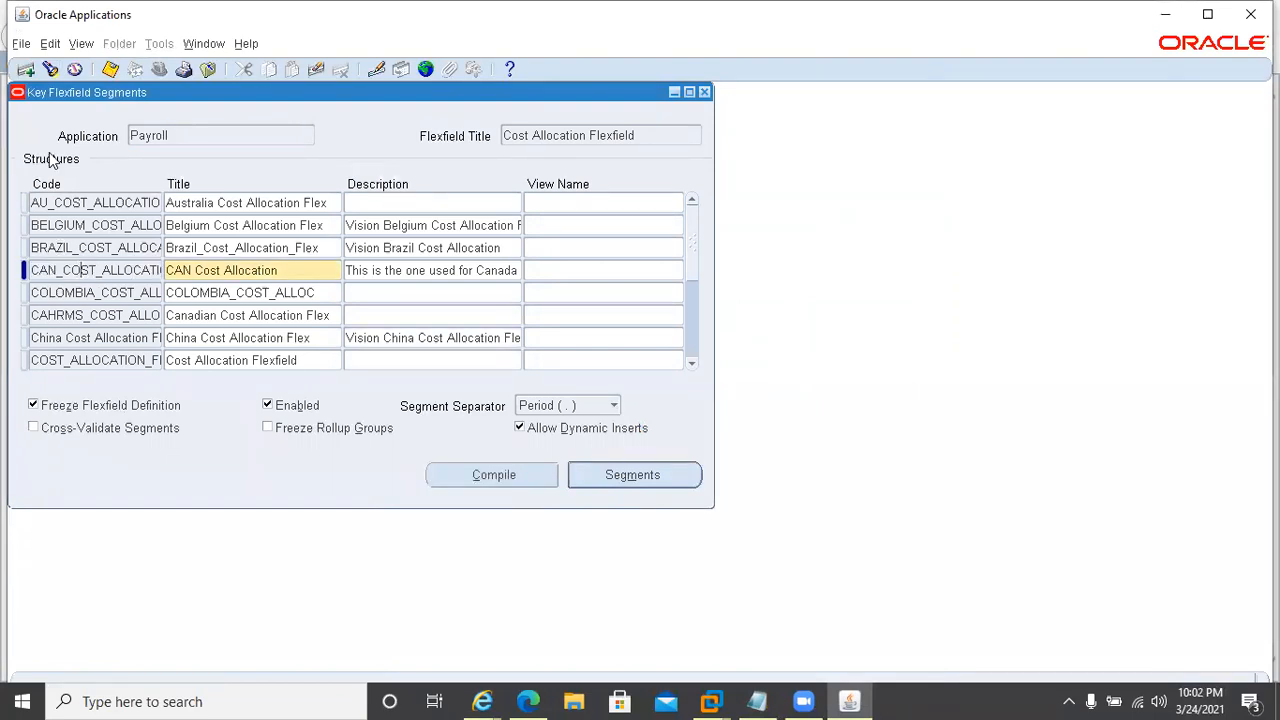
{"action": "left_click", "coordinate": [26, 69]}
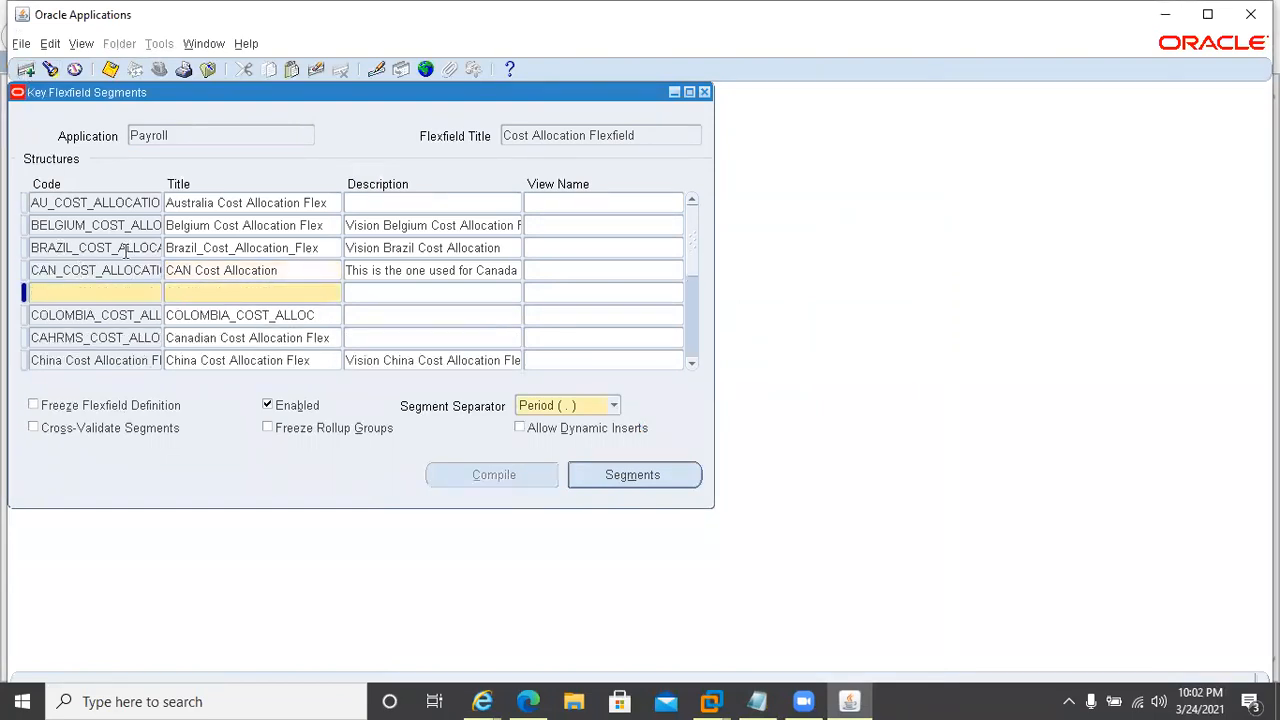
{"action": "type", "text": "CCL_"}
{"action": "type", "text": "COST"}
{"action": "type", "text": "_ALL"}
{"action": "type", "text": "OW"}
{"action": "type", "text": "_KFF"}
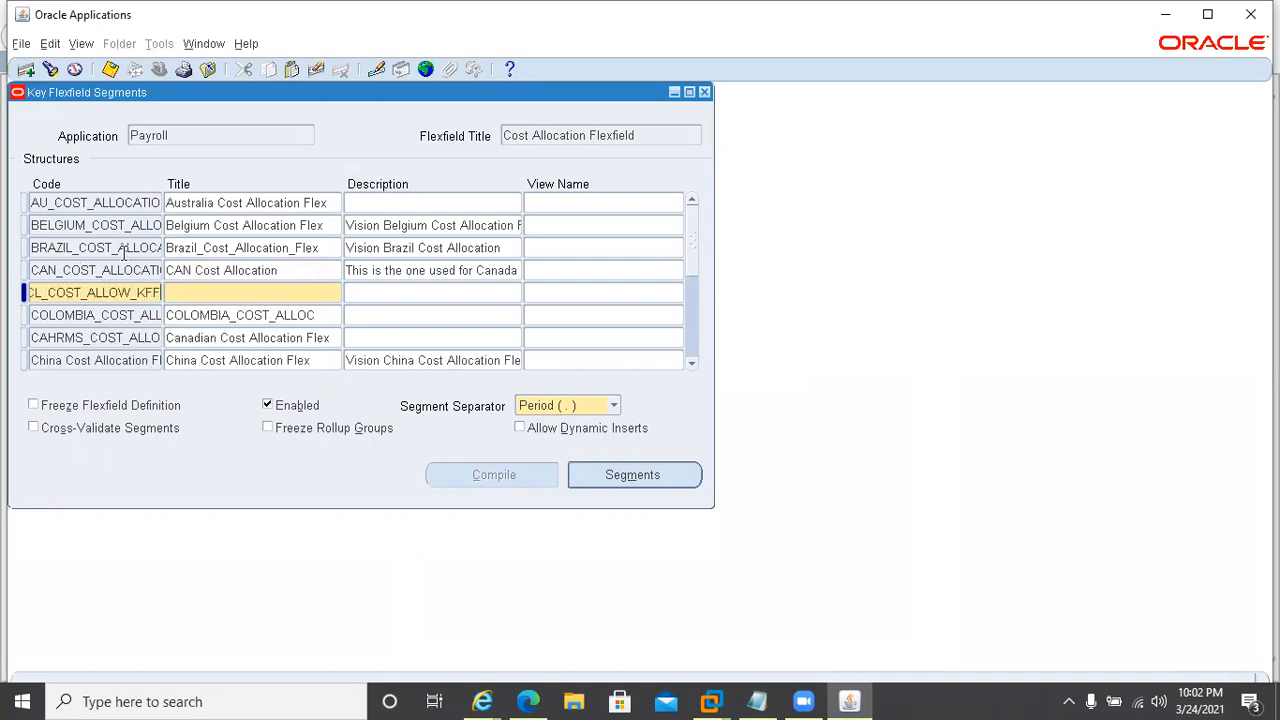
{"action": "key", "text": "Tab"}
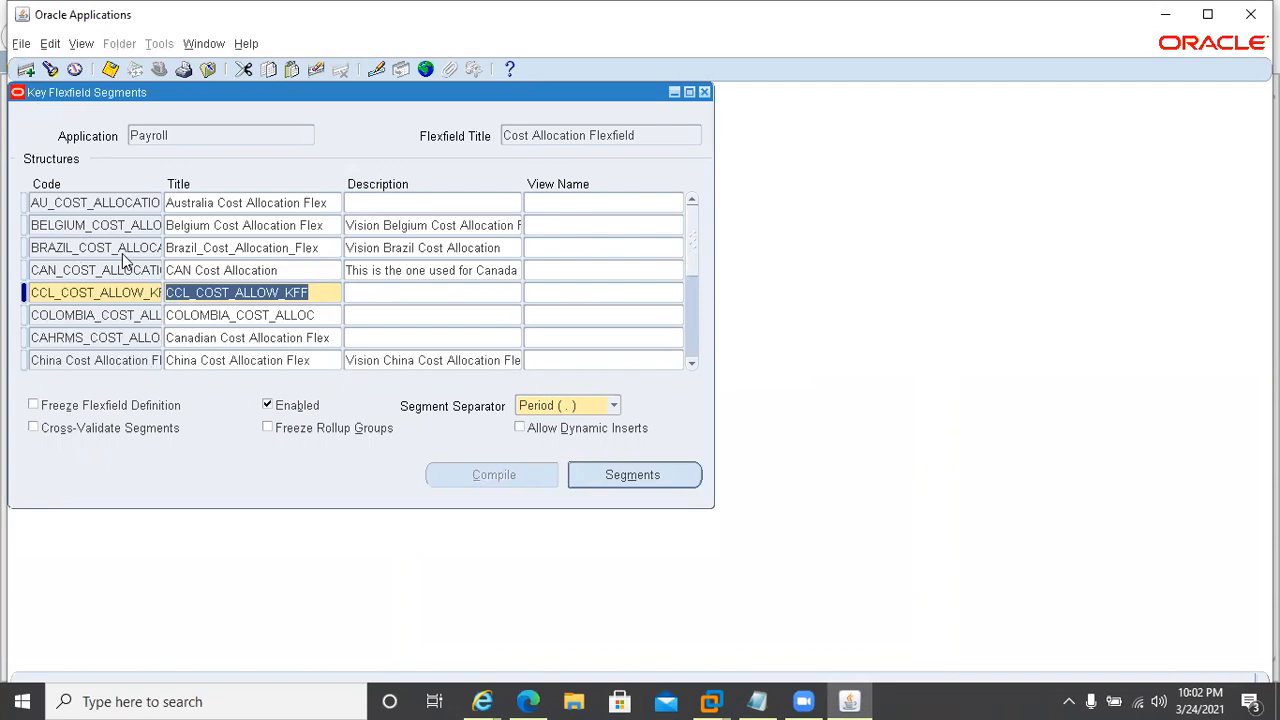
Step: Describe the new structure as "CCL Pharma Cost Allocation KFF"
{"action": "key", "text": "Tab"}
{"action": "type", "text": "CC"}
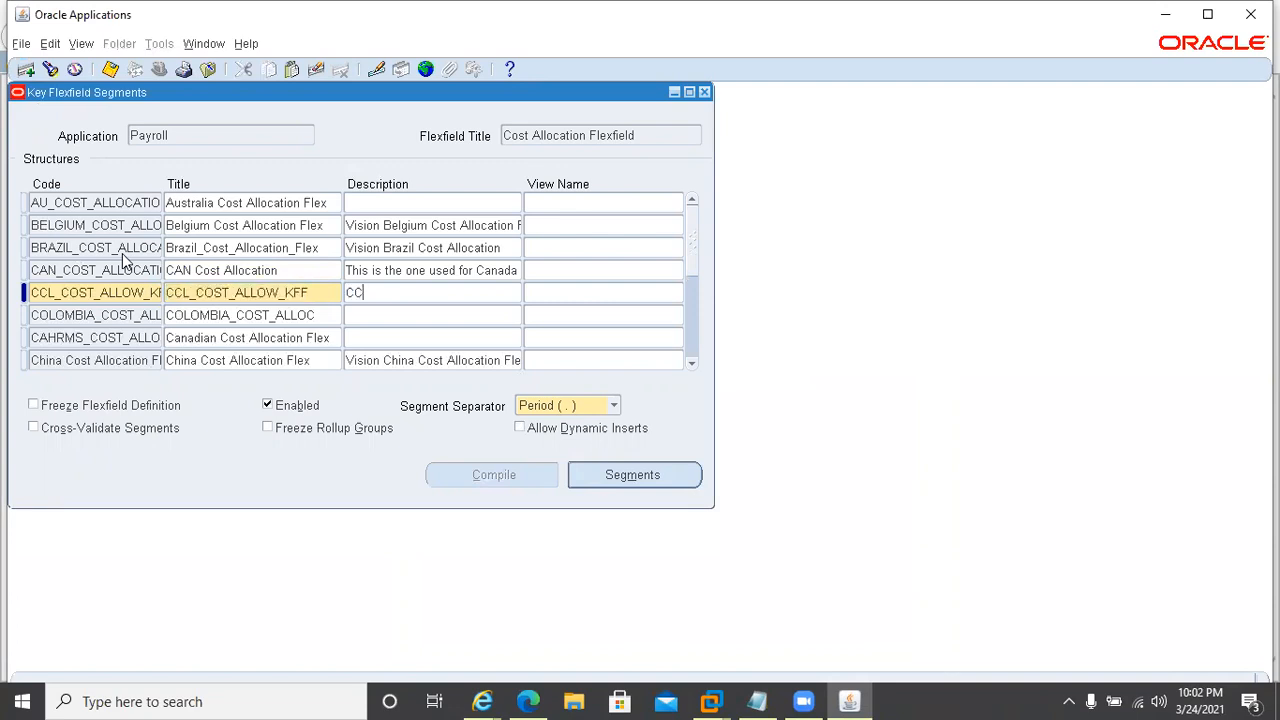
{"action": "type", "text": "L Pharma"}
{"action": "type", "text": "Cost Allocation"}
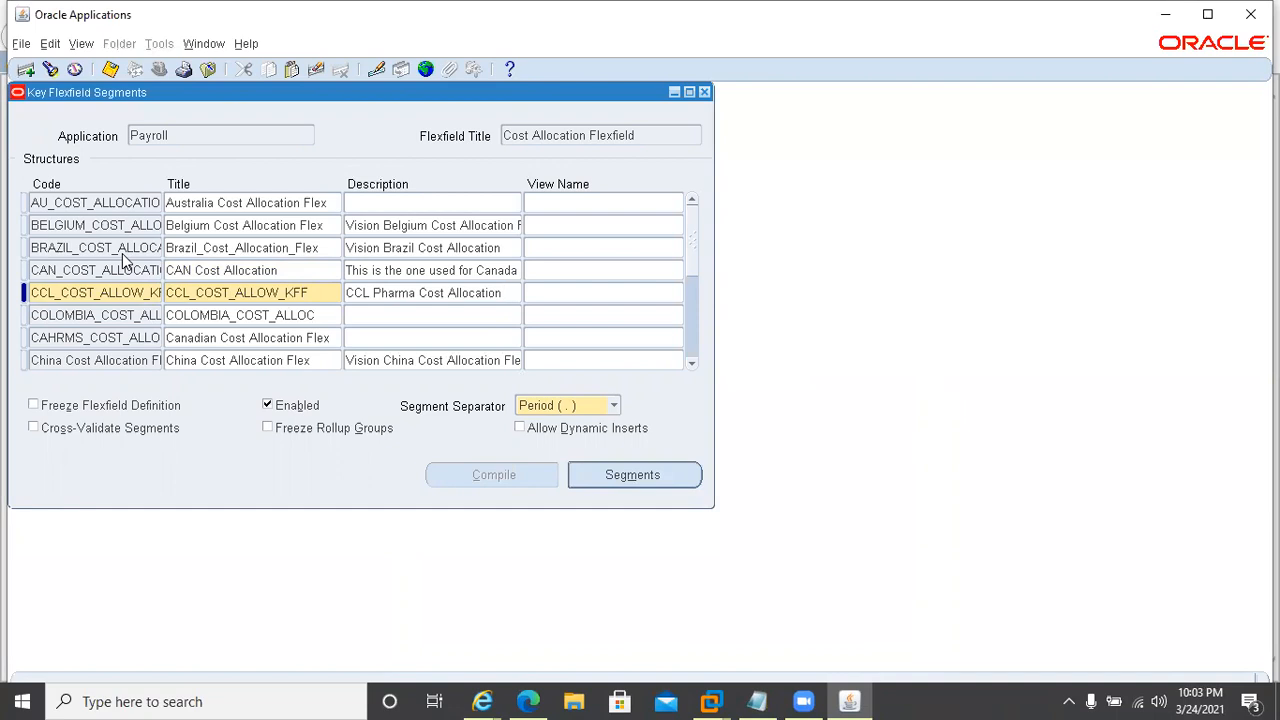
{"action": "type", "text": "KFF"}
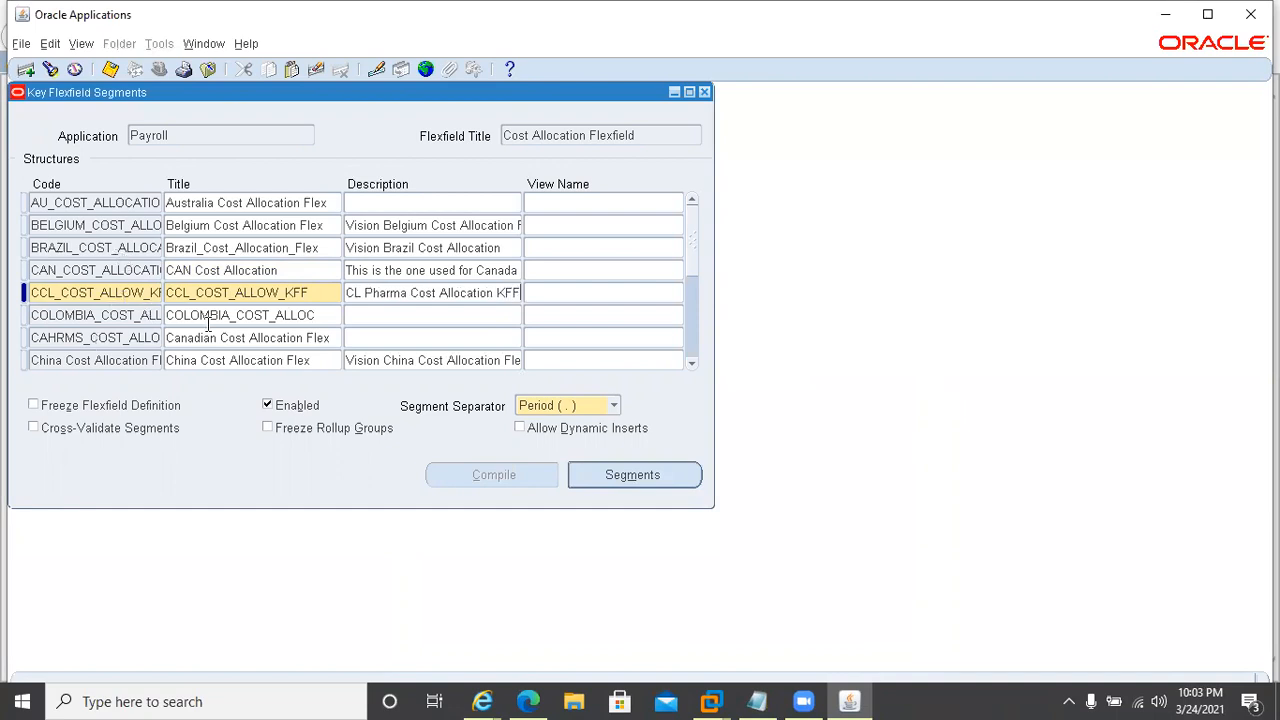
Step: Correct the new structure's code and title to CCL_COST_ALLO_KFF
{"action": "left_click", "coordinate": [135, 305]}
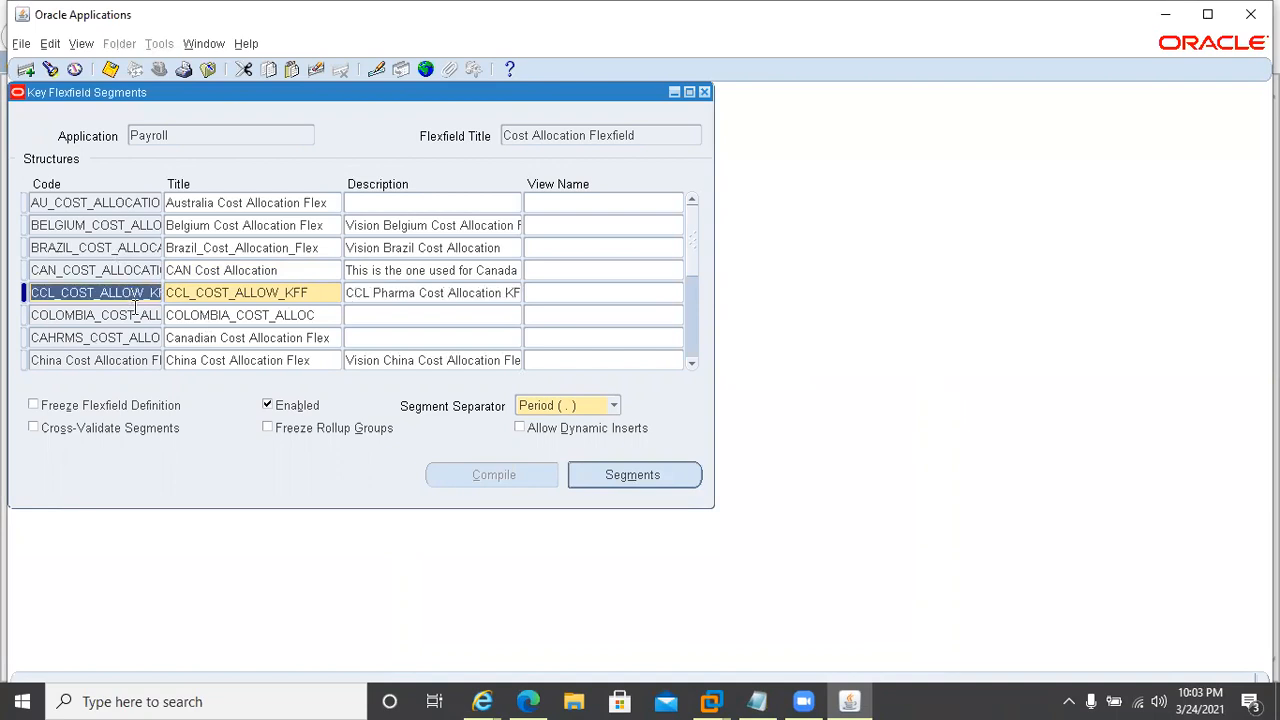
{"action": "left_click", "coordinate": [135, 305]}
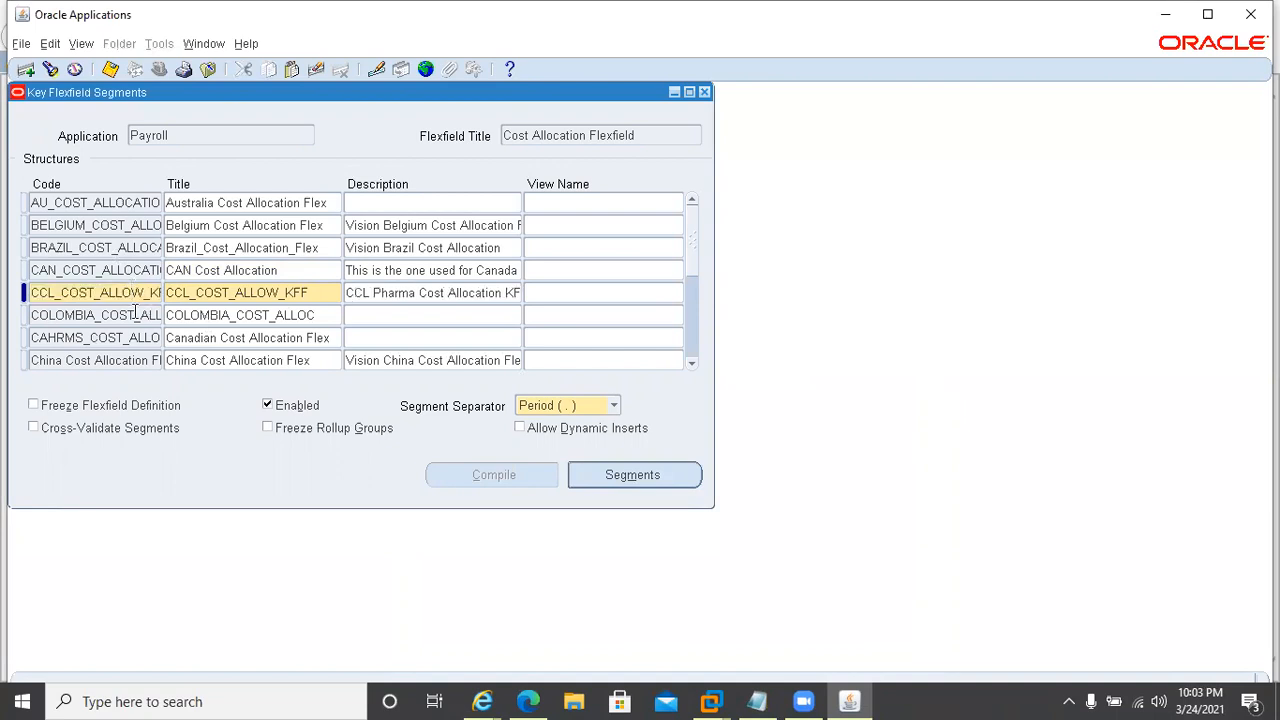
{"action": "key", "text": "BackSpace"}
{"action": "left_click", "coordinate": [263, 292]}
{"action": "key", "text": "BackSpace"}
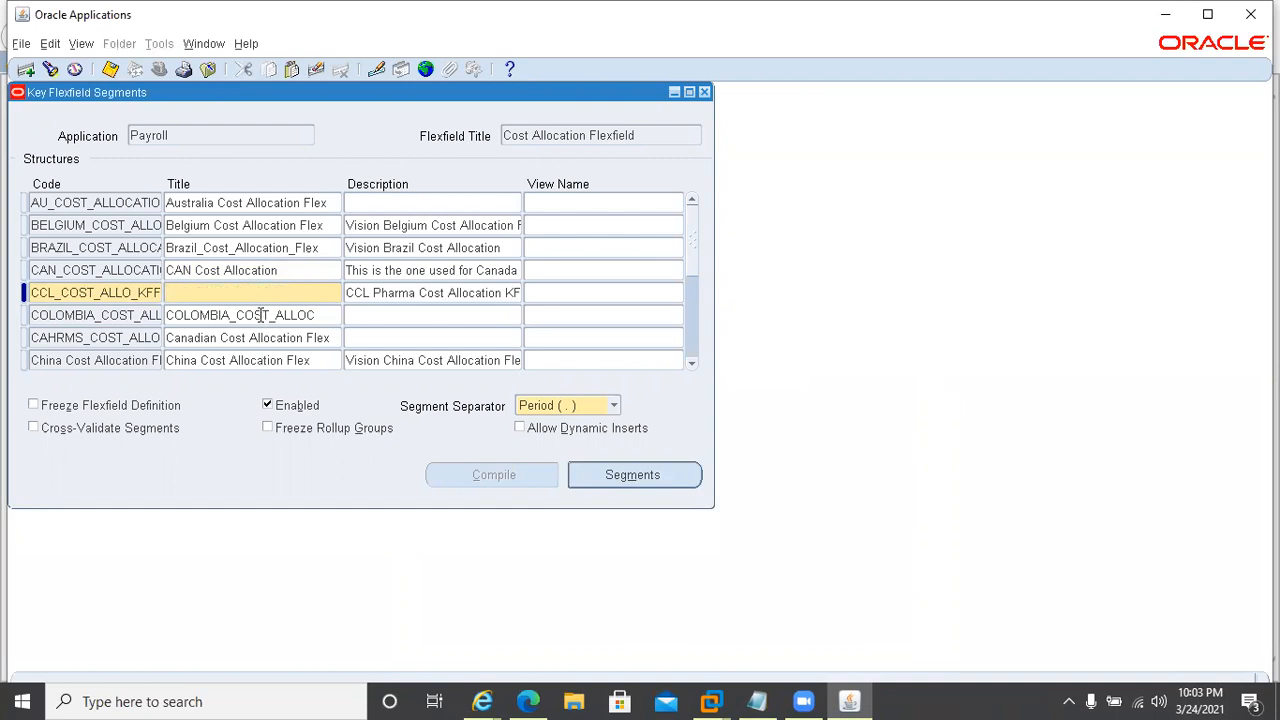
{"action": "left_click", "coordinate": [88, 292]}
{"action": "key", "text": "ctrl+c"}
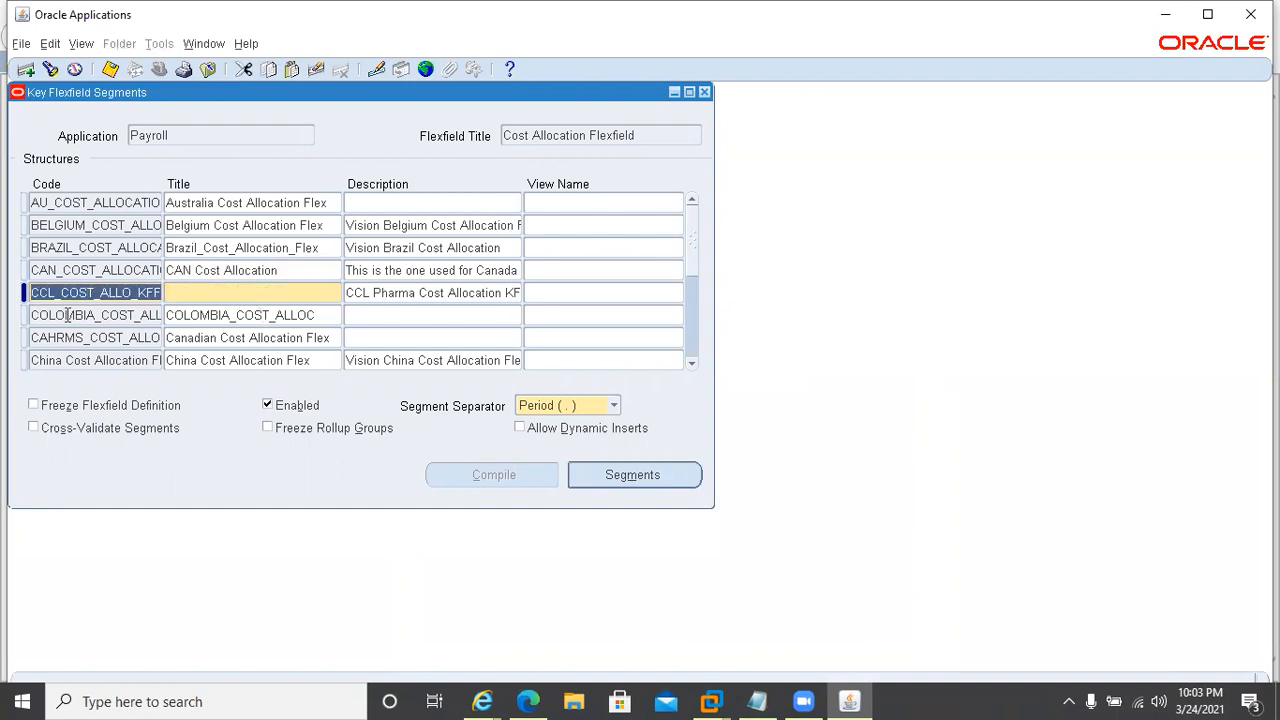
{"action": "key", "text": "Tab"}
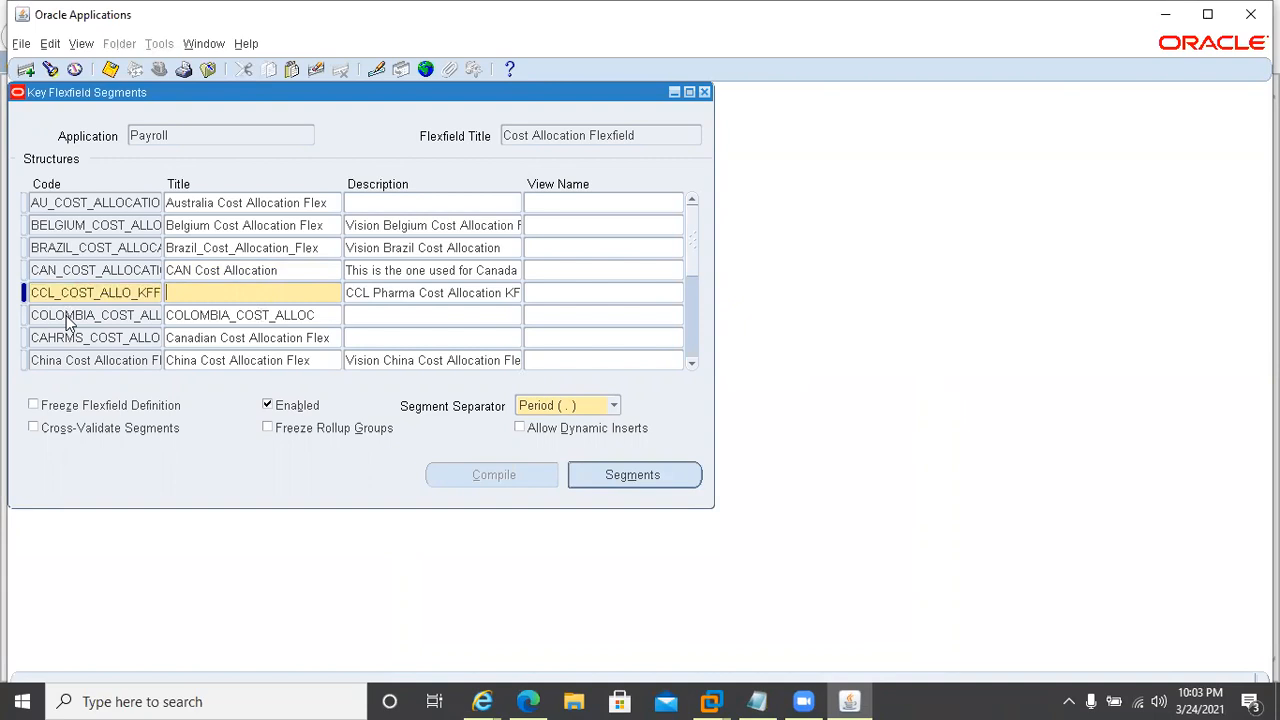
{"action": "key", "text": "ctrl+v"}
{"action": "key", "text": "Tab"}
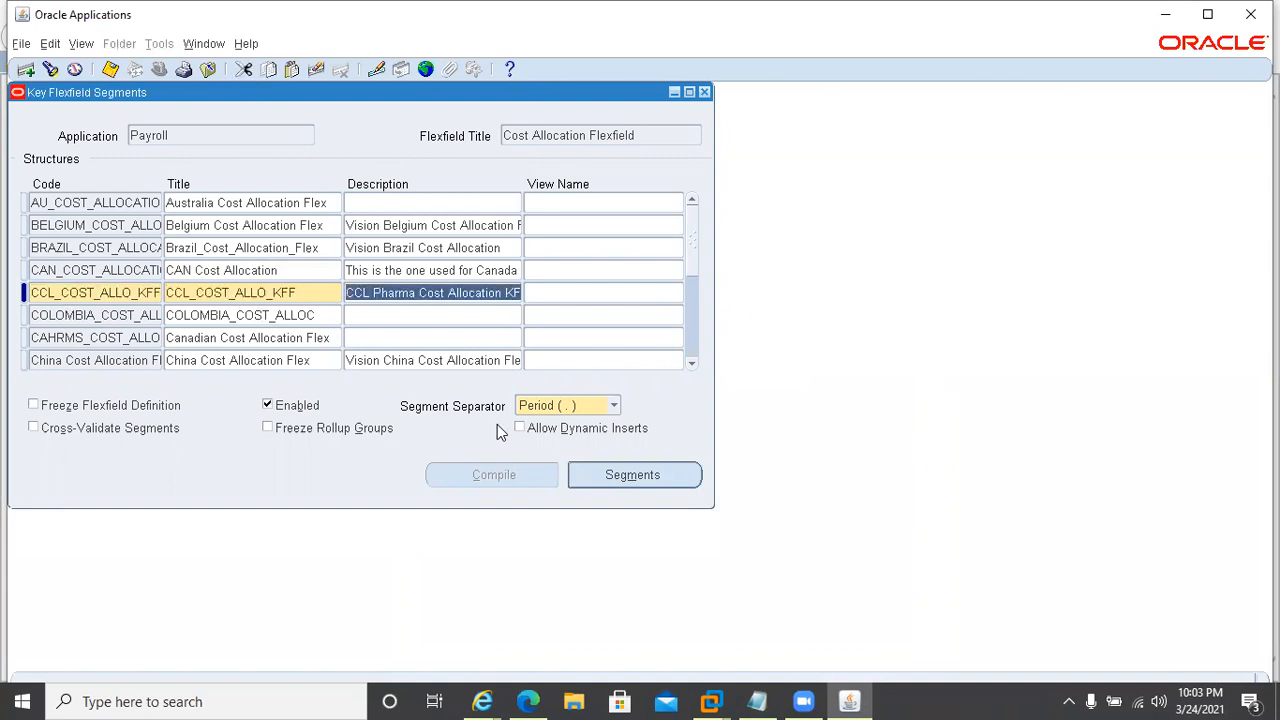
Step: Open the CCL_COST_ALLO_KFF segments and define segment 10 as Company on column SEGMENT1, accepting the display size caution
{"action": "left_click", "coordinate": [598, 474]}
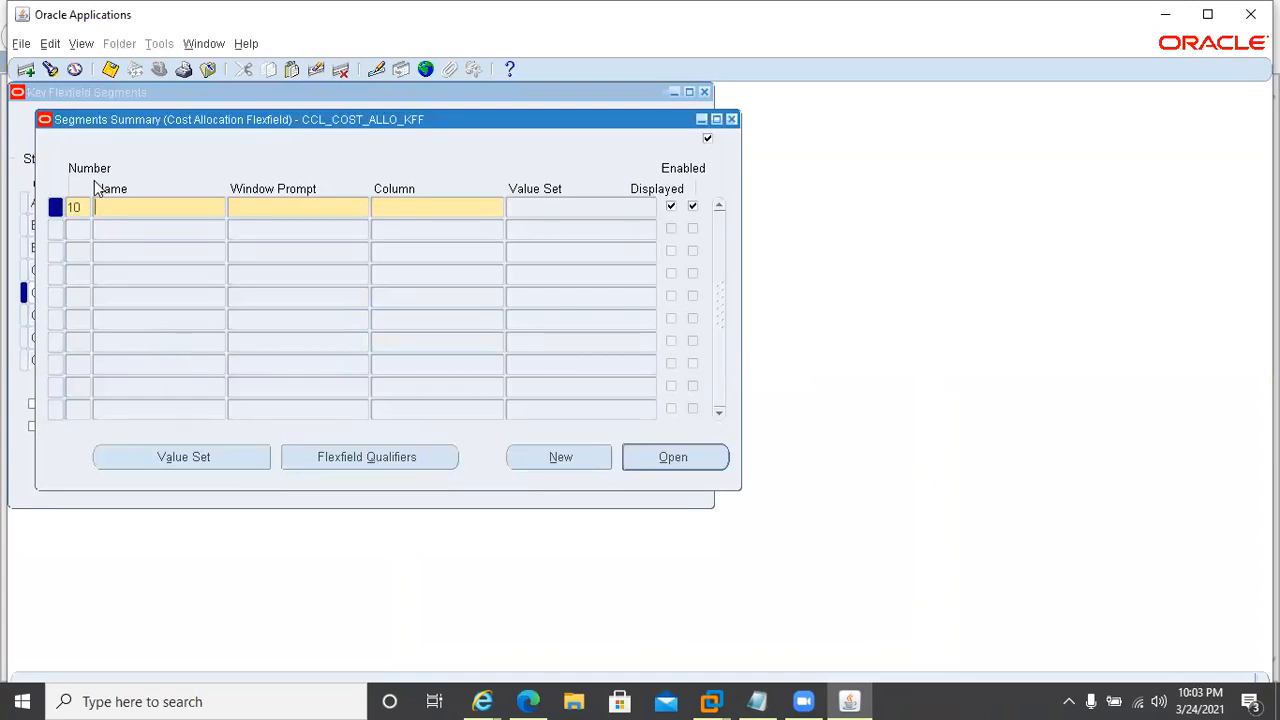
{"action": "key", "text": "Tab"}
{"action": "type", "text": "Company"}
{"action": "key", "text": "Tab"}
{"action": "key", "text": "Tab"}
{"action": "type", "text": "segment1"}
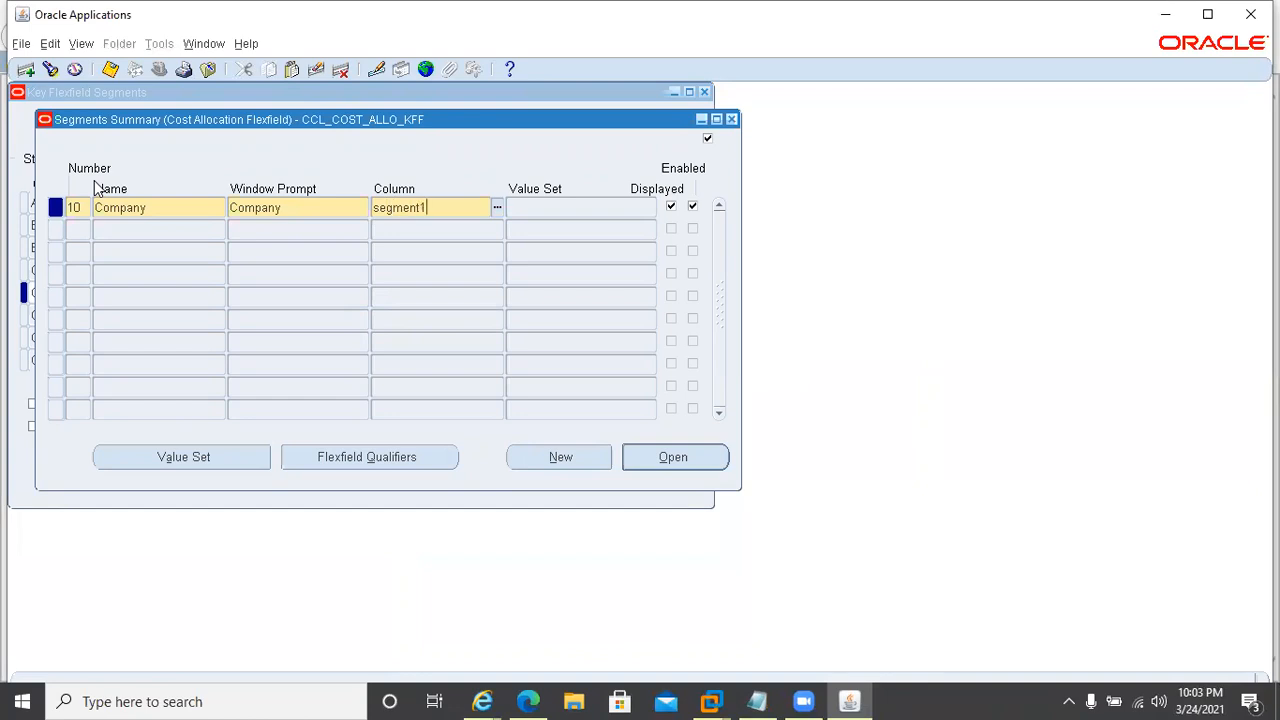
{"action": "key", "text": "Tab"}
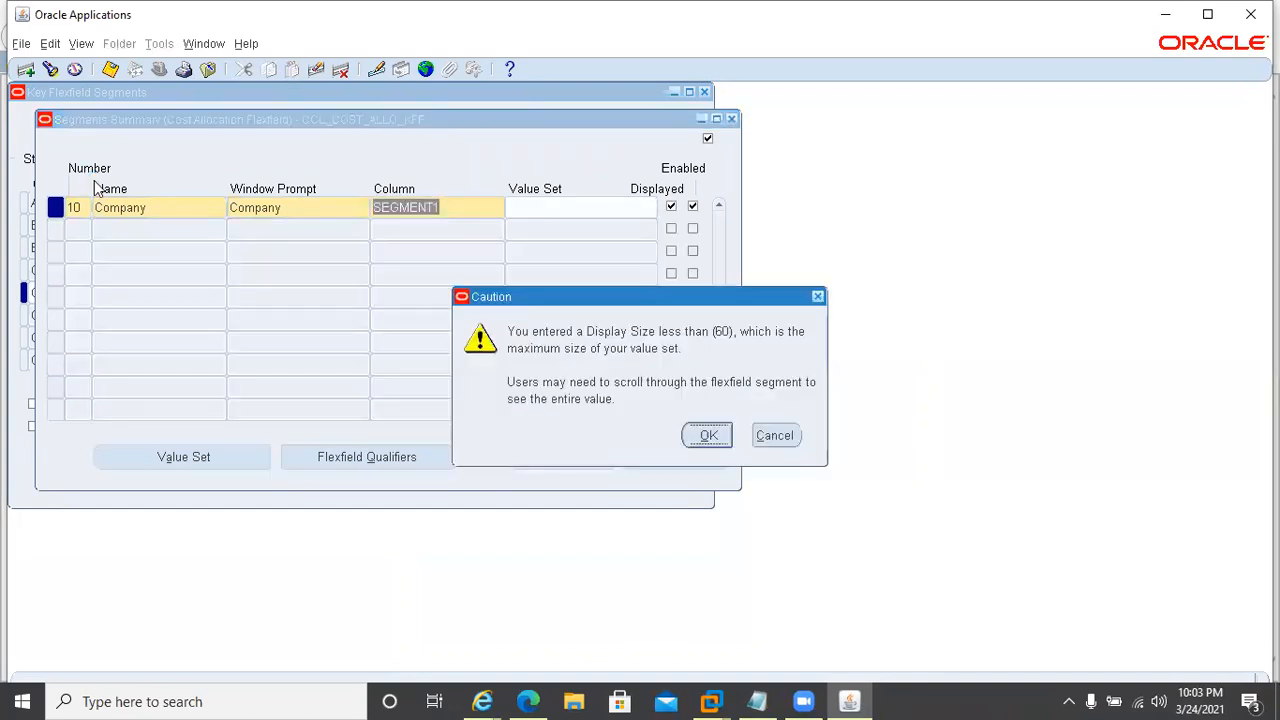
{"action": "key", "text": "Return"}
Step: Add segment 20 named Department on column SEGMENT2, without a value set, and accept the display size caution
{"action": "type", "text": "20"}
{"action": "key", "text": "Tab"}
{"action": "type", "text": "Department"}
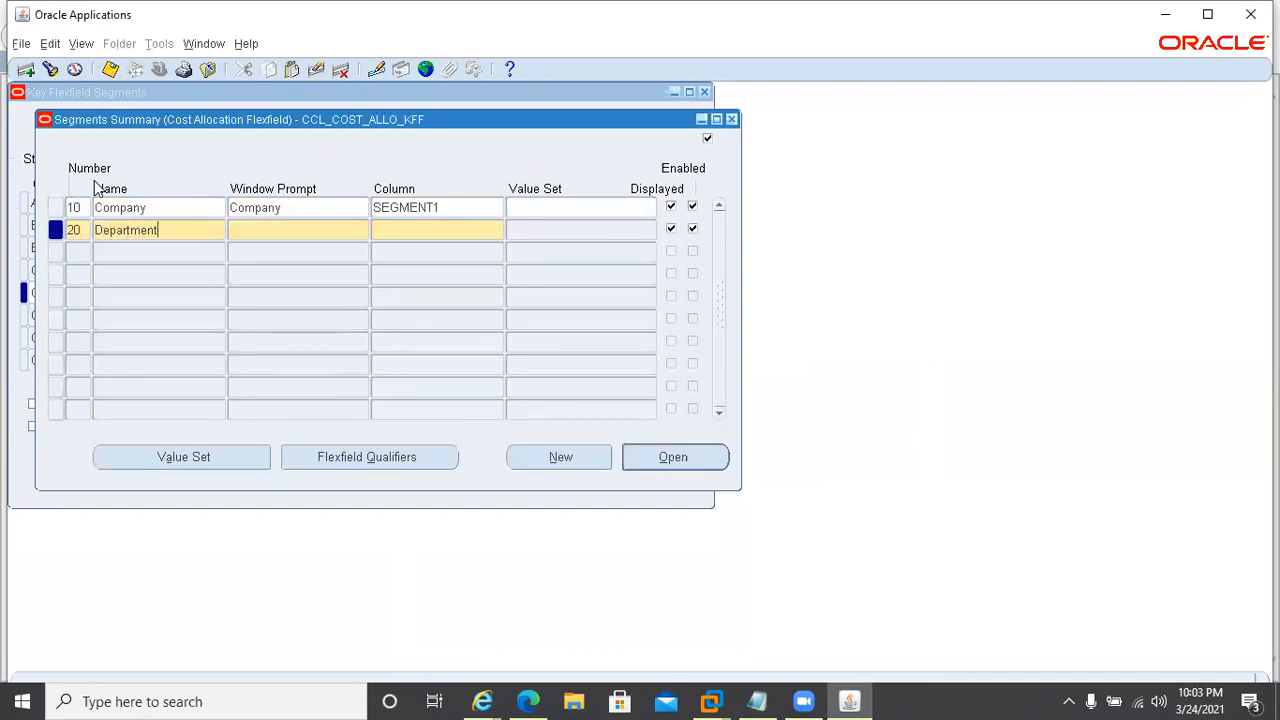
{"action": "key", "text": "Tab"}
{"action": "key", "text": "Tab"}
{"action": "type", "text": "segment2"}
{"action": "key", "text": "Tab"}
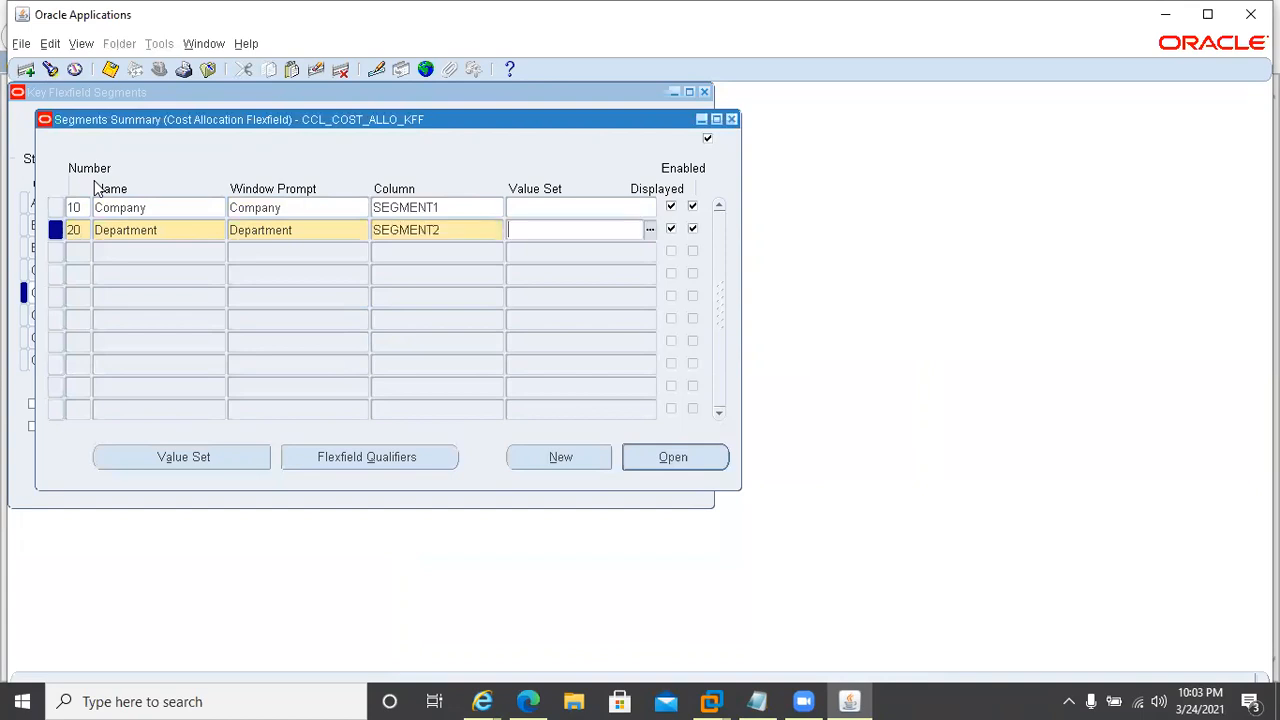
{"action": "key", "text": "Tab"}
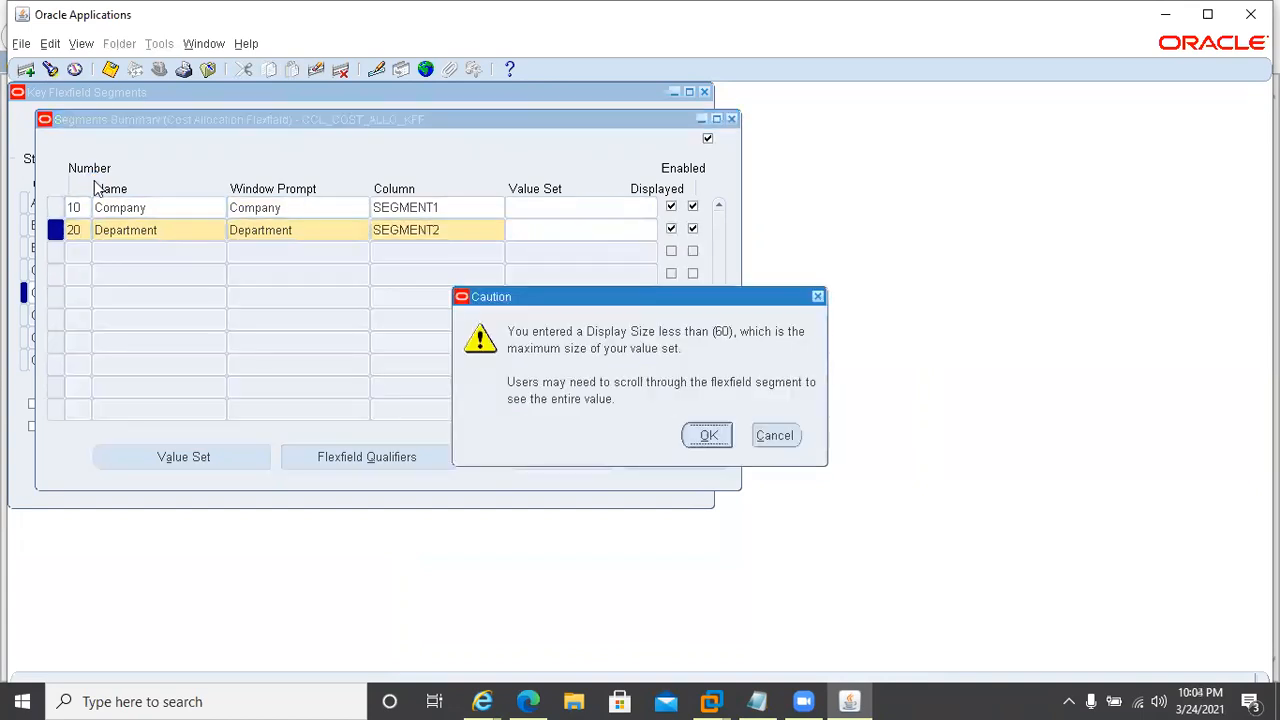
{"action": "key", "text": "Return"}
Step: Add segment 30 named Account on column SEGMENT3 and accept the display size caution
{"action": "type", "text": "20"}
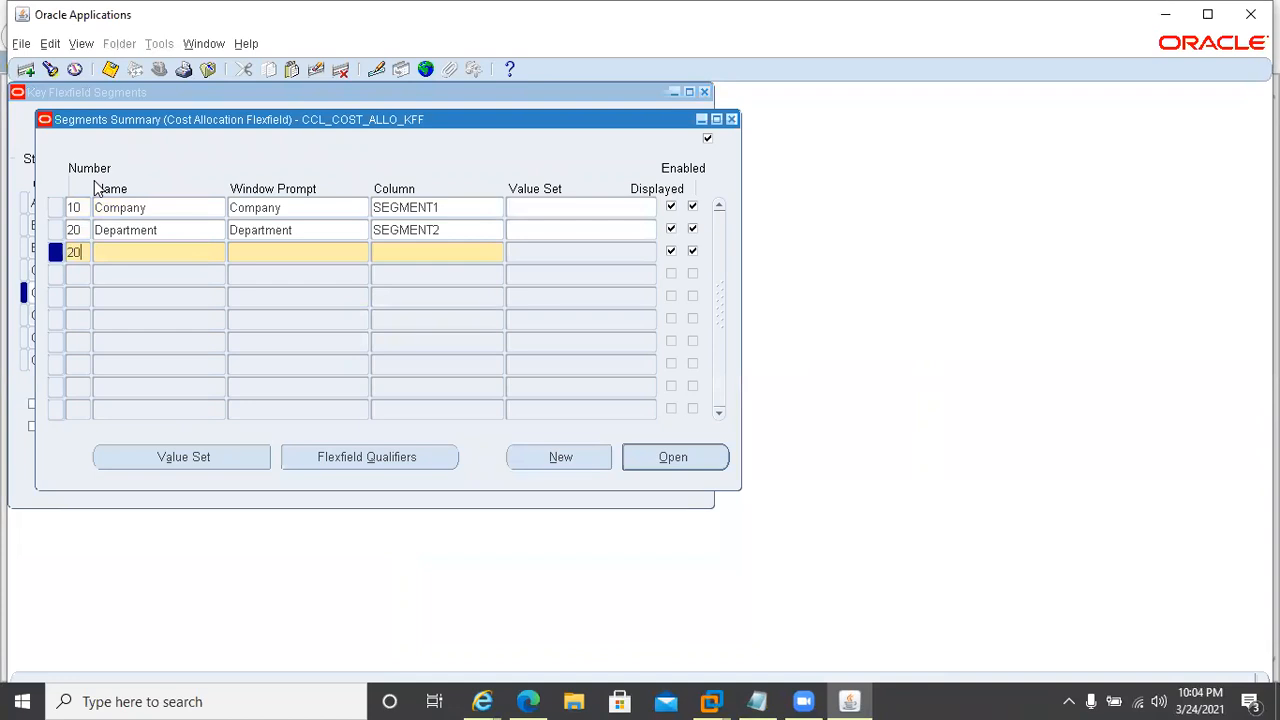
{"action": "key", "text": "shift+Tab"}
{"action": "type", "text": "30"}
{"action": "type", "text": "Account"}
{"action": "key", "text": "Tab"}
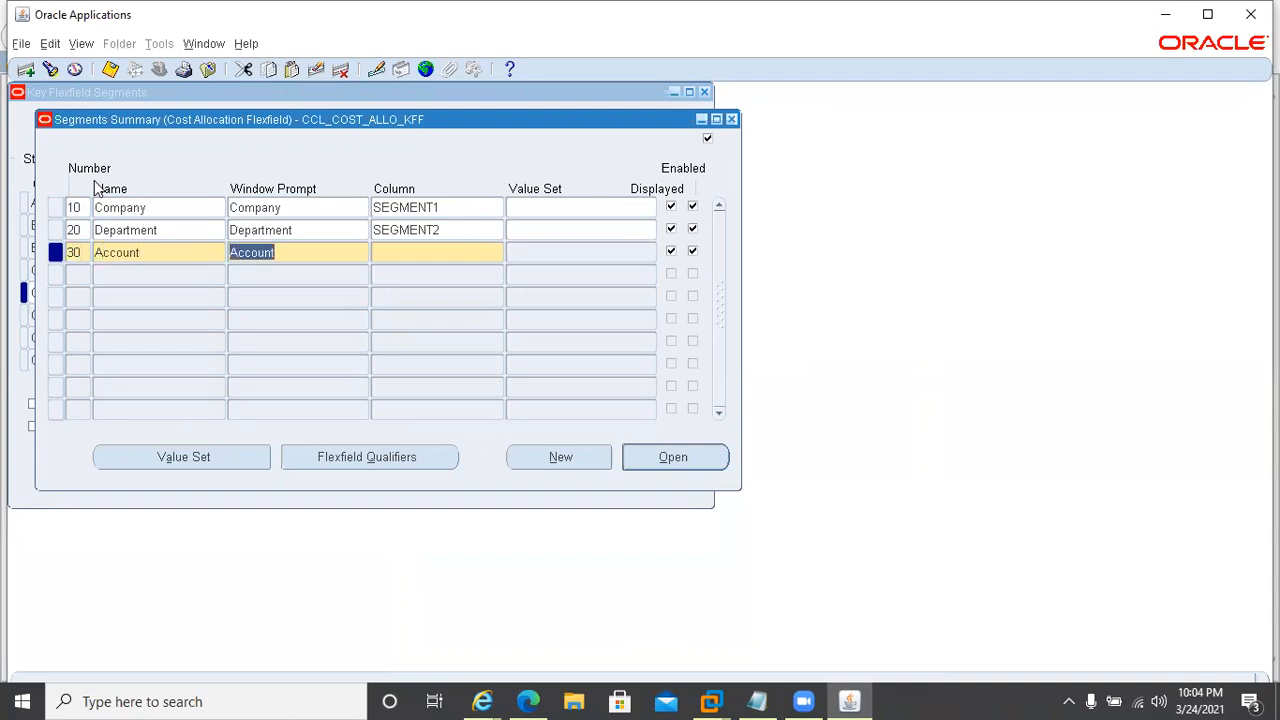
{"action": "key", "text": "Tab"}
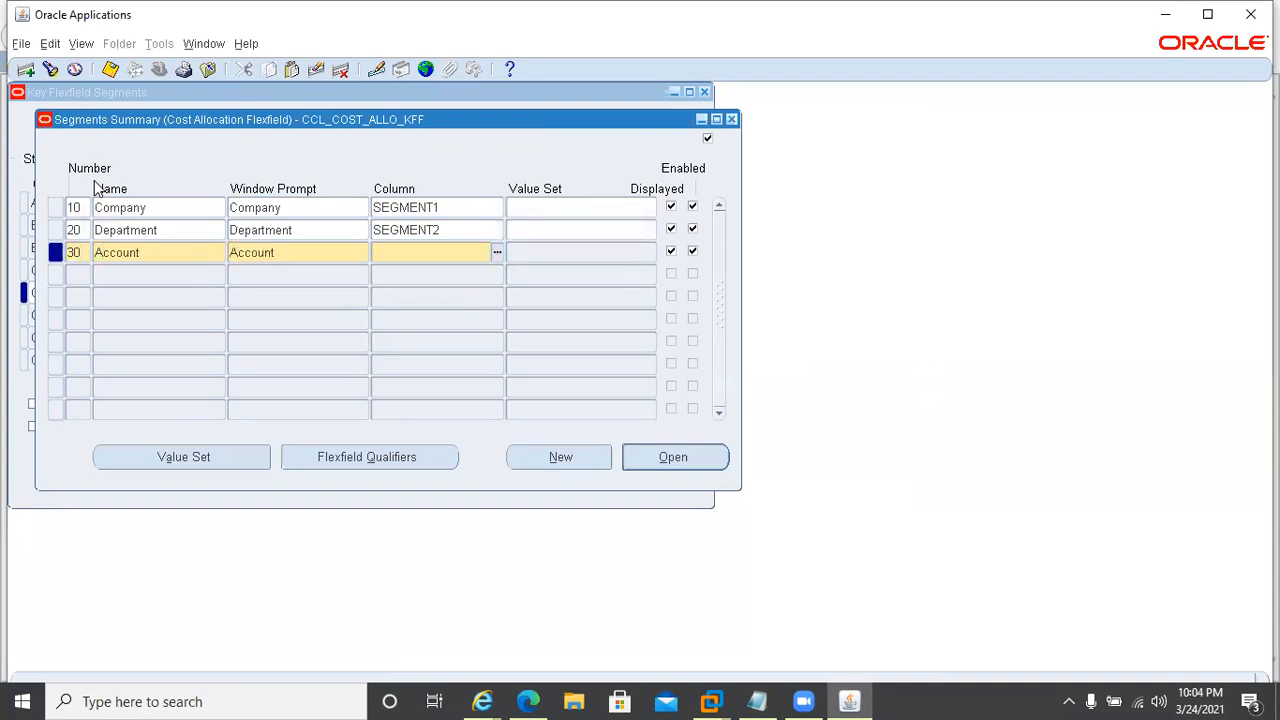
{"action": "type", "text": "segment3"}
{"action": "key", "text": "Tab"}
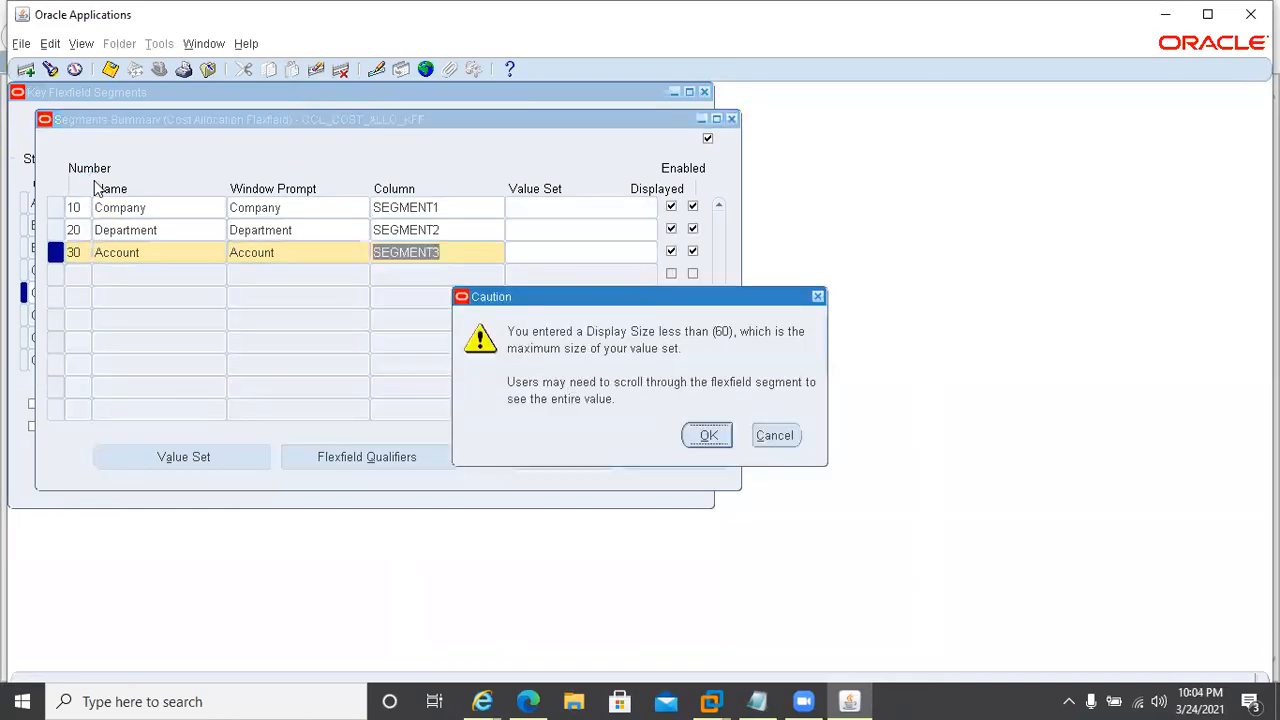
{"action": "key", "text": "Return"}
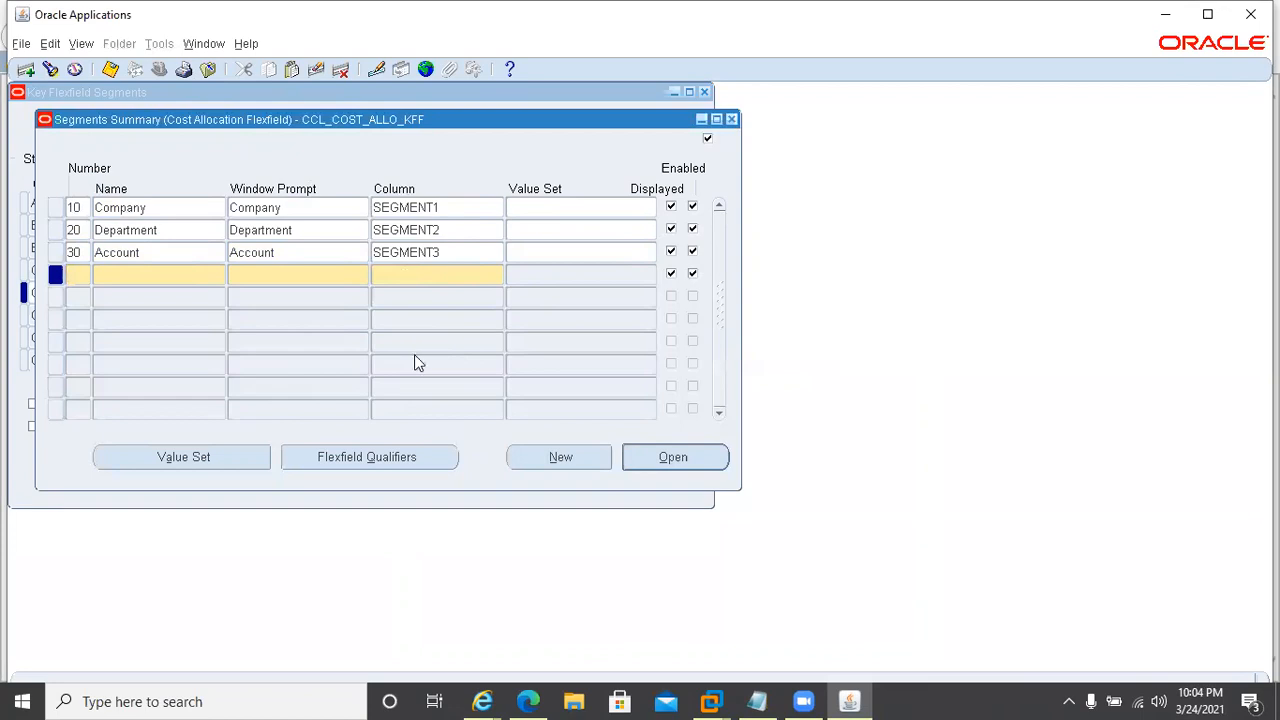
Step: Add segment 40 named Unit on column SEGMENT4 and accept the display size caution
{"action": "type", "text": "40"}
{"action": "key", "text": "Tab"}
{"action": "type", "text": "Unit"}
{"action": "key", "text": "Tab"}
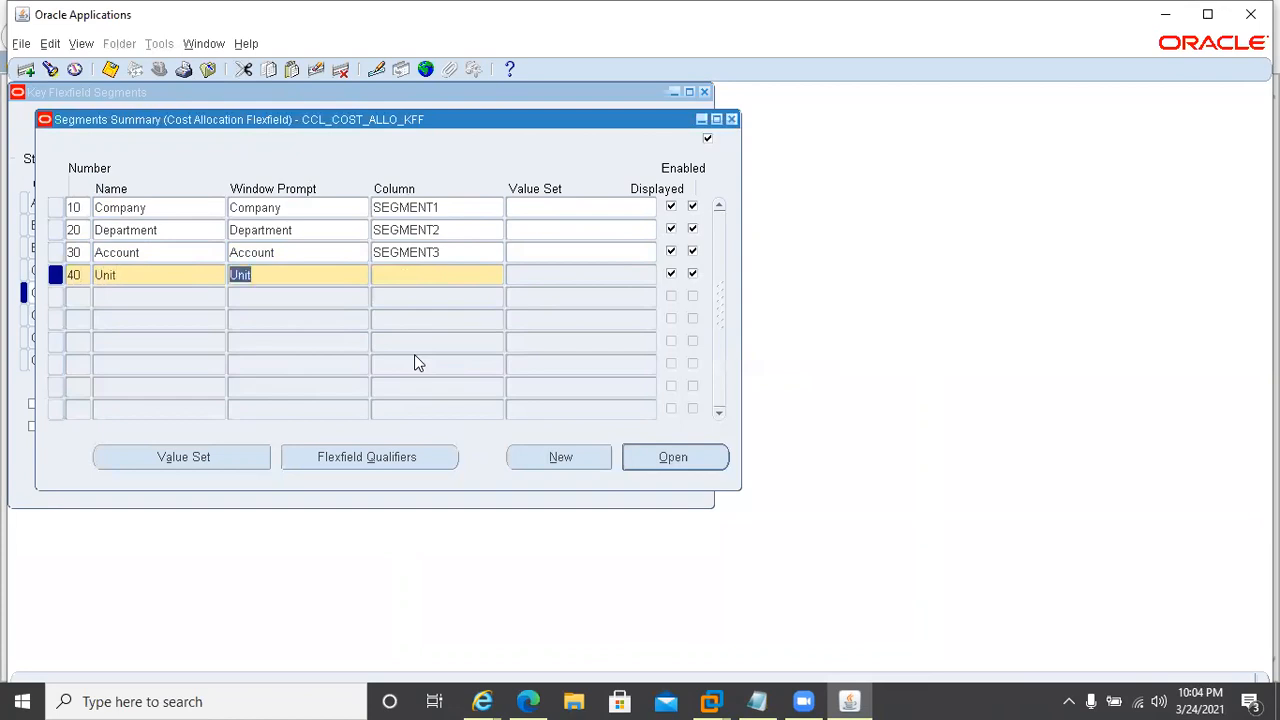
{"action": "key", "text": "Tab"}
{"action": "type", "text": "segment4"}
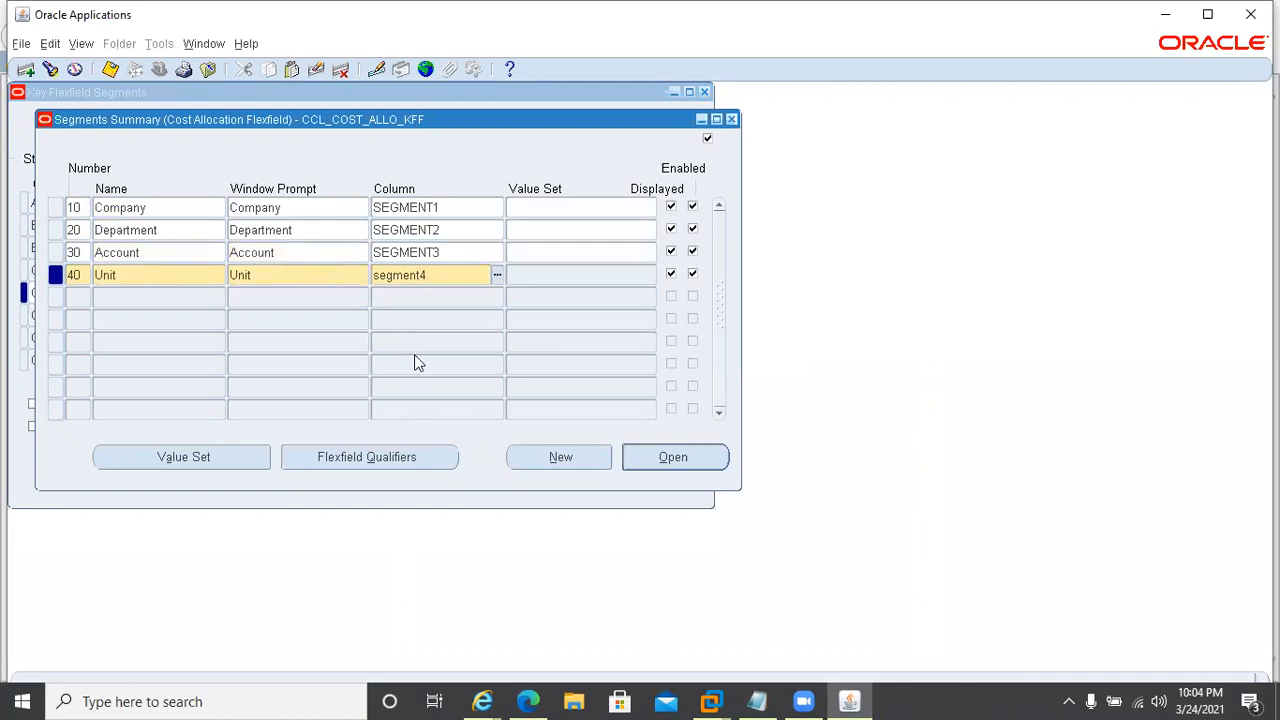
{"action": "key", "text": "Tab"}
{"action": "key", "text": "Return"}
Step: Add segment 50 named Project on column SEGMENT5 and open its detailed segment definition
{"action": "type", "text": "50"}
{"action": "key", "text": "Tab"}
{"action": "type", "text": "Project"}
{"action": "key", "text": "Tab"}
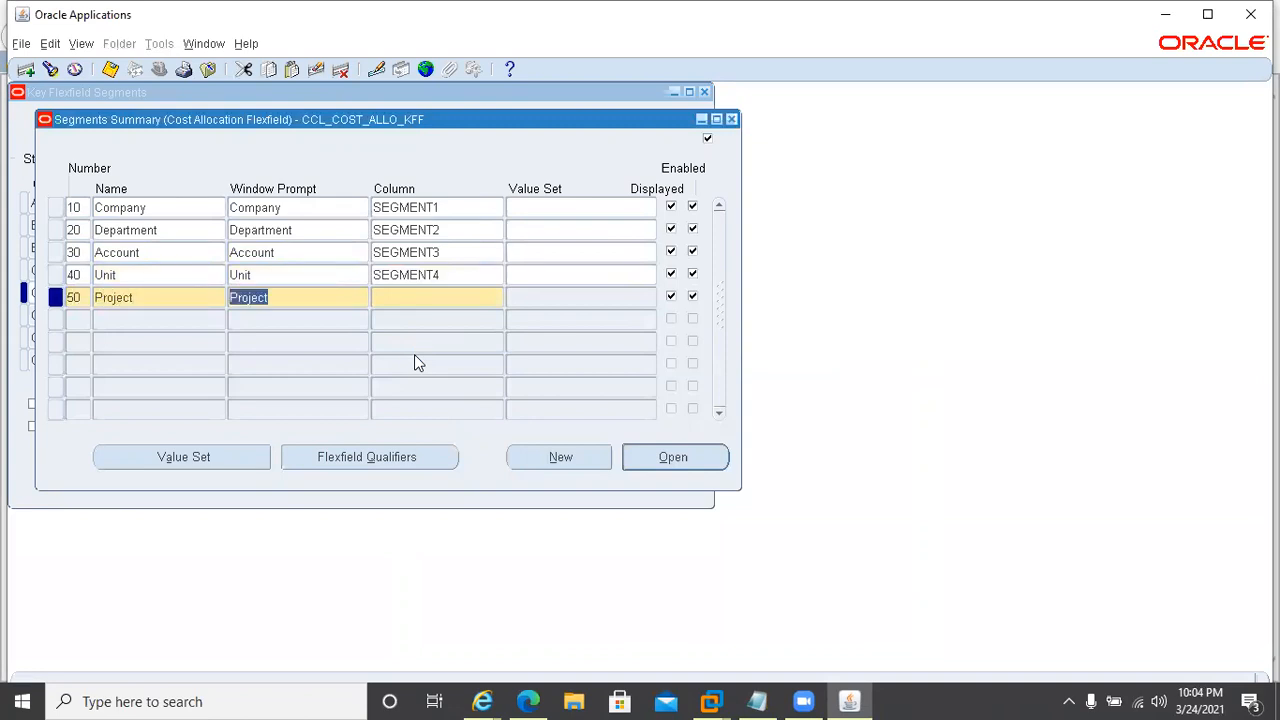
{"action": "key", "text": "Tab"}
{"action": "type", "text": "semg"}
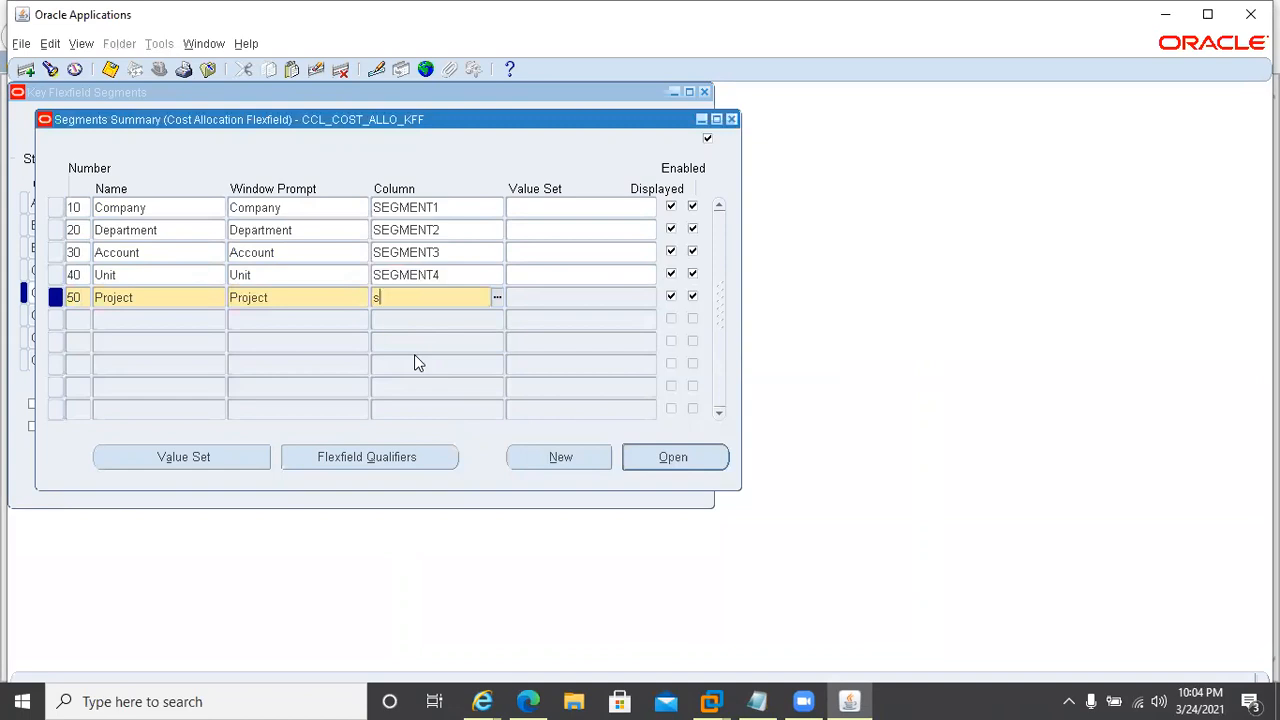
{"action": "key", "text": "BackSpace"}
{"action": "key", "text": "BackSpace"}
{"action": "type", "text": "gment5"}
{"action": "key", "text": "Tab"}
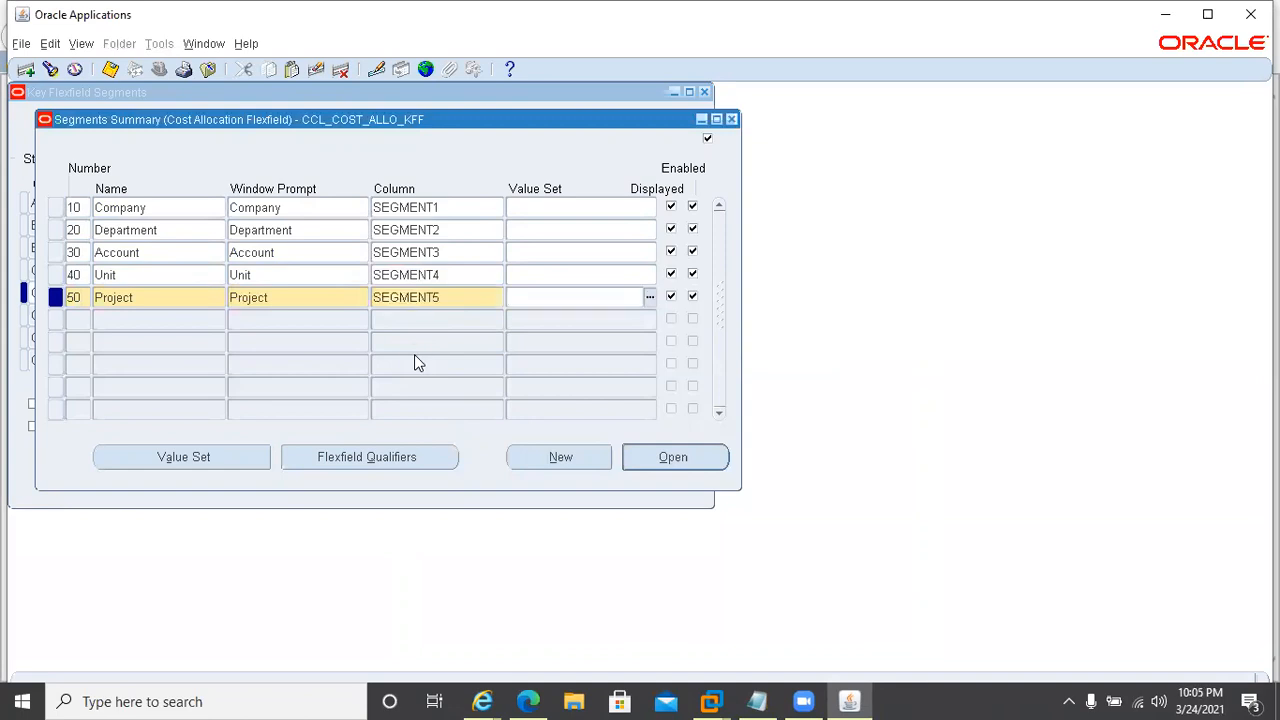
{"action": "left_click", "coordinate": [637, 456]}
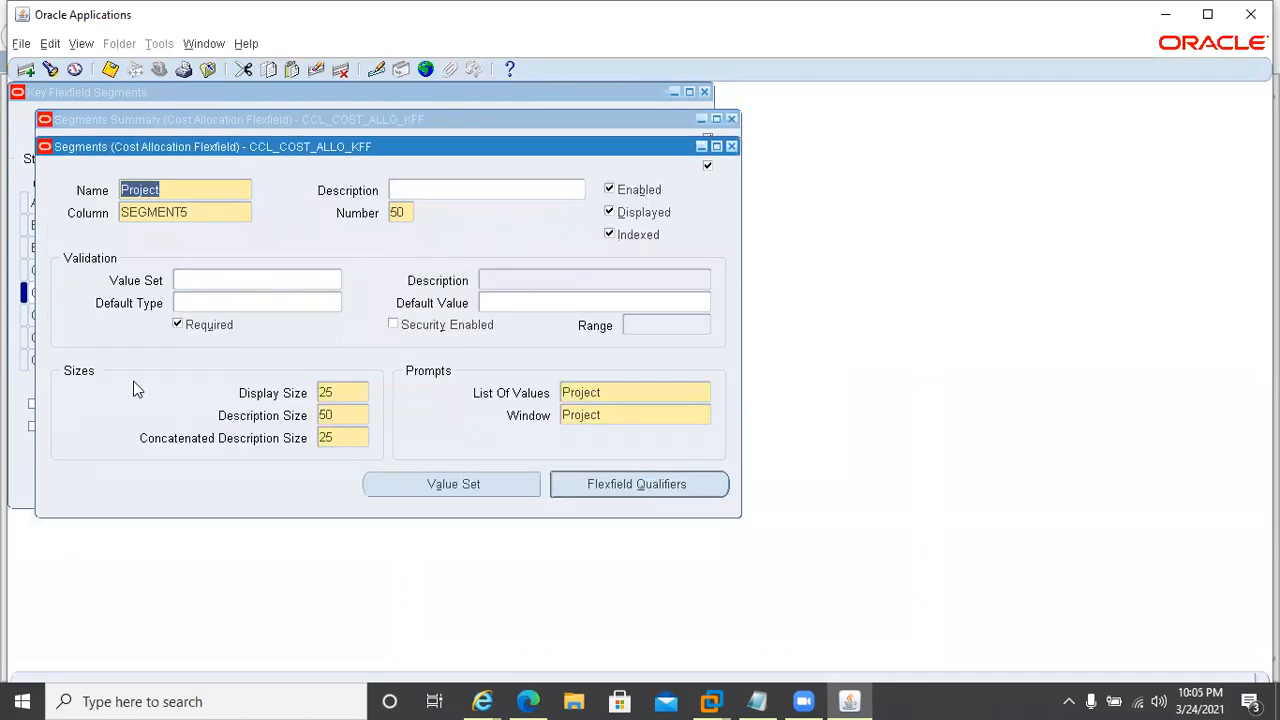
Step: Make the Project and Unit segments not required, accepting the display size cautions
{"action": "left_click", "coordinate": [177, 325]}
{"action": "left_click", "coordinate": [177, 325]}
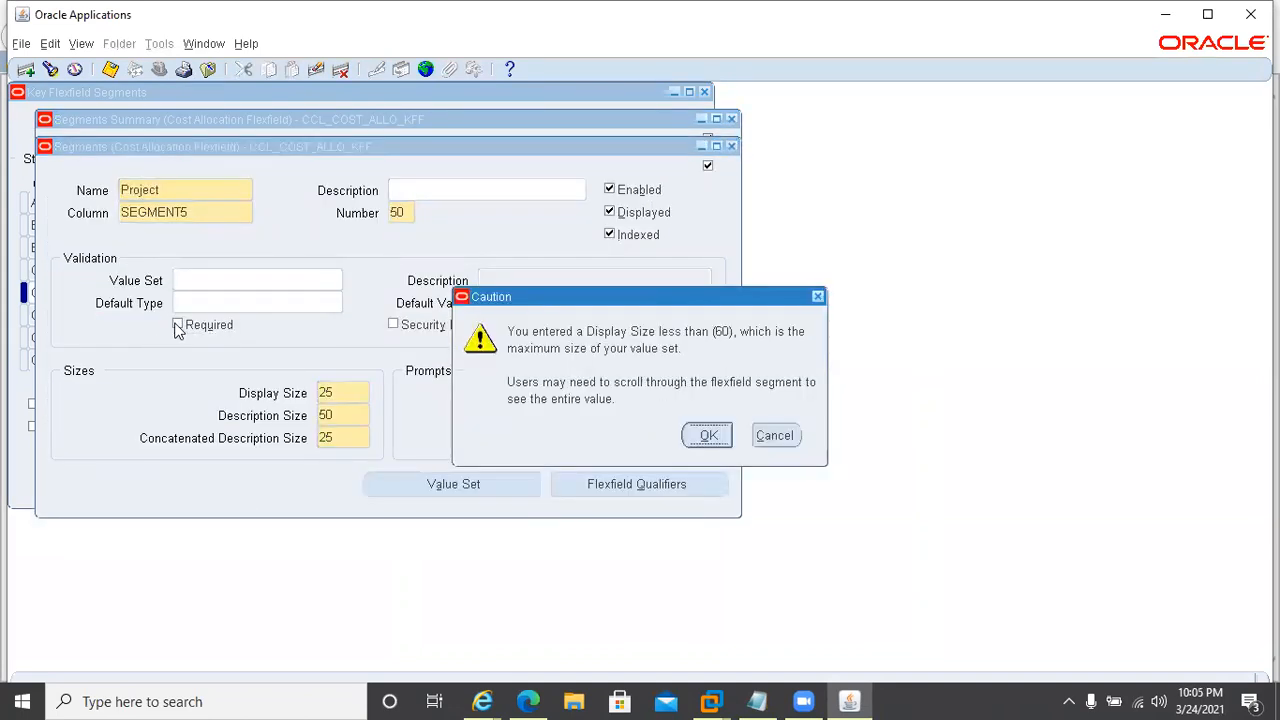
{"action": "left_click", "coordinate": [177, 325]}
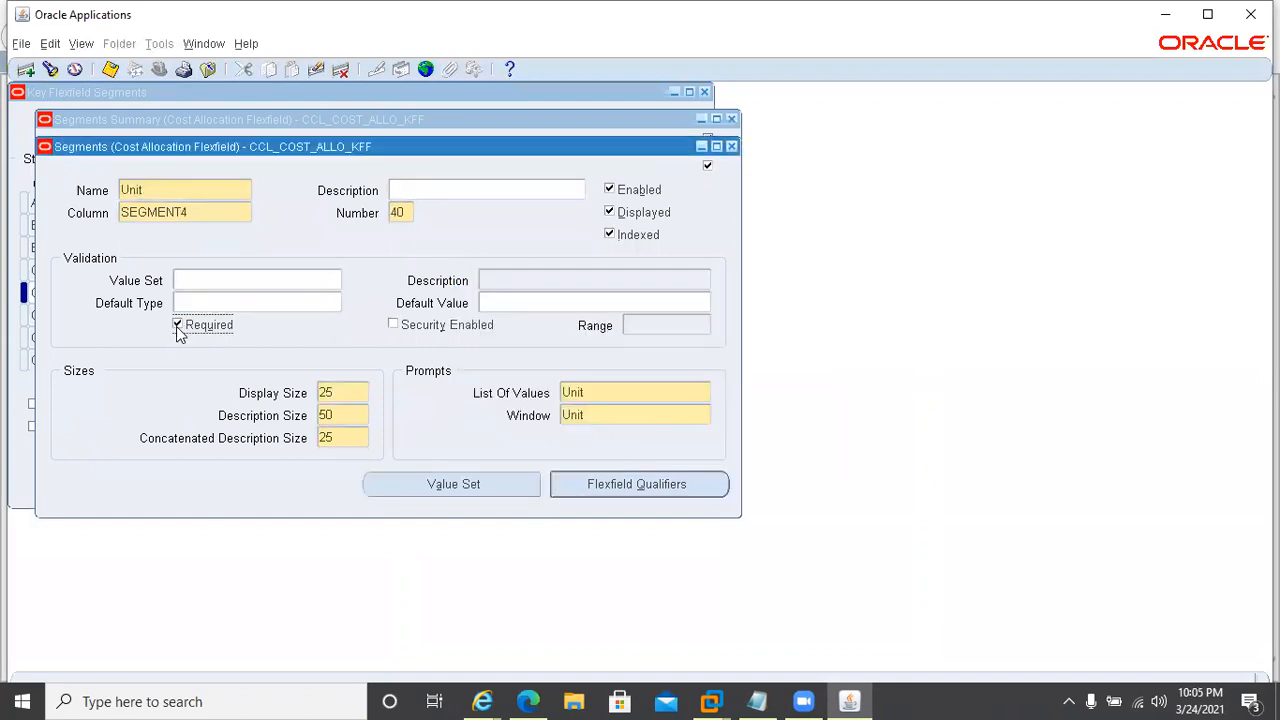
{"action": "left_click", "coordinate": [177, 326]}
{"action": "left_click", "coordinate": [177, 325]}
{"action": "key", "text": "Return"}
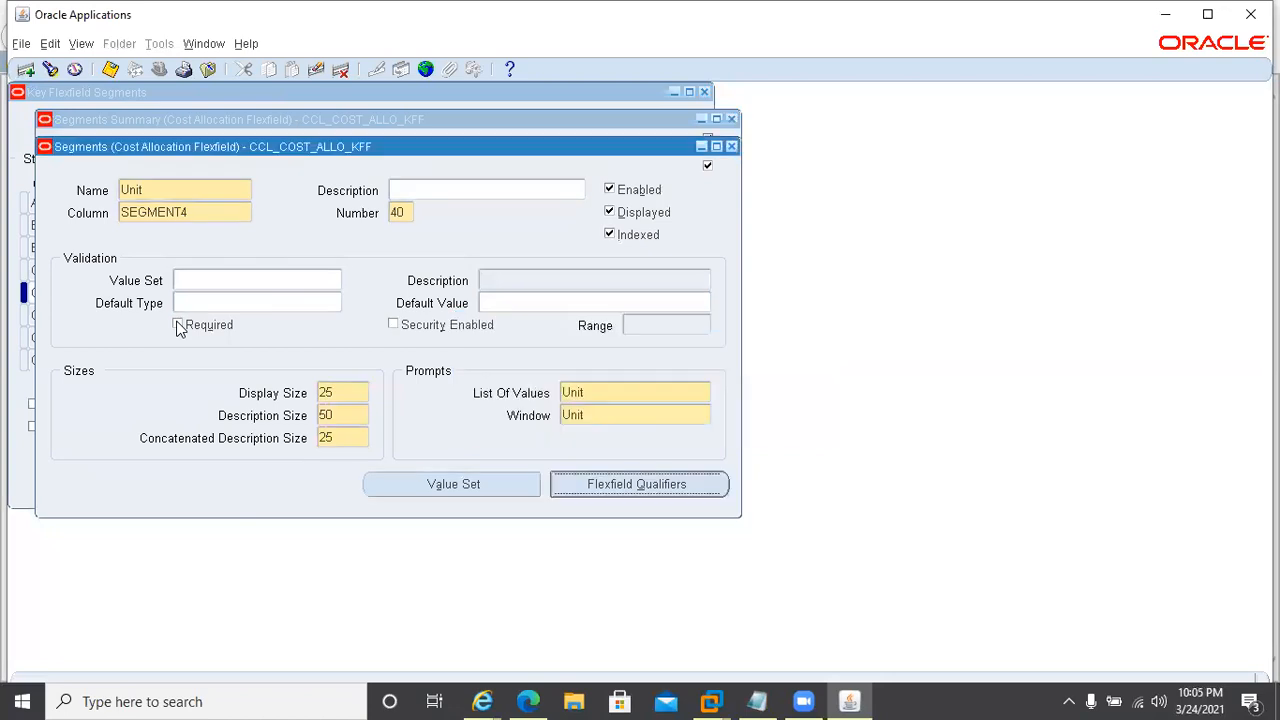
Step: Make the Account, Department and Company segments not required and save the segment definitions
{"action": "key", "text": "Up"}
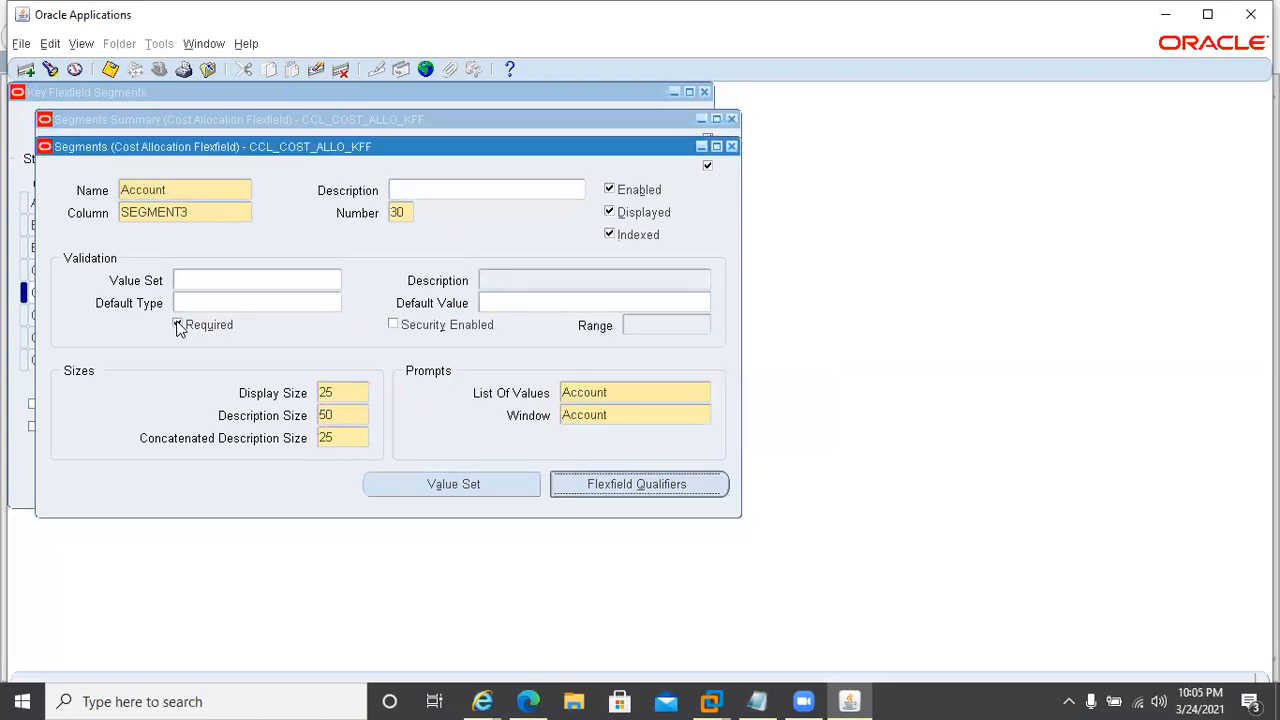
{"action": "key", "text": "Up"}
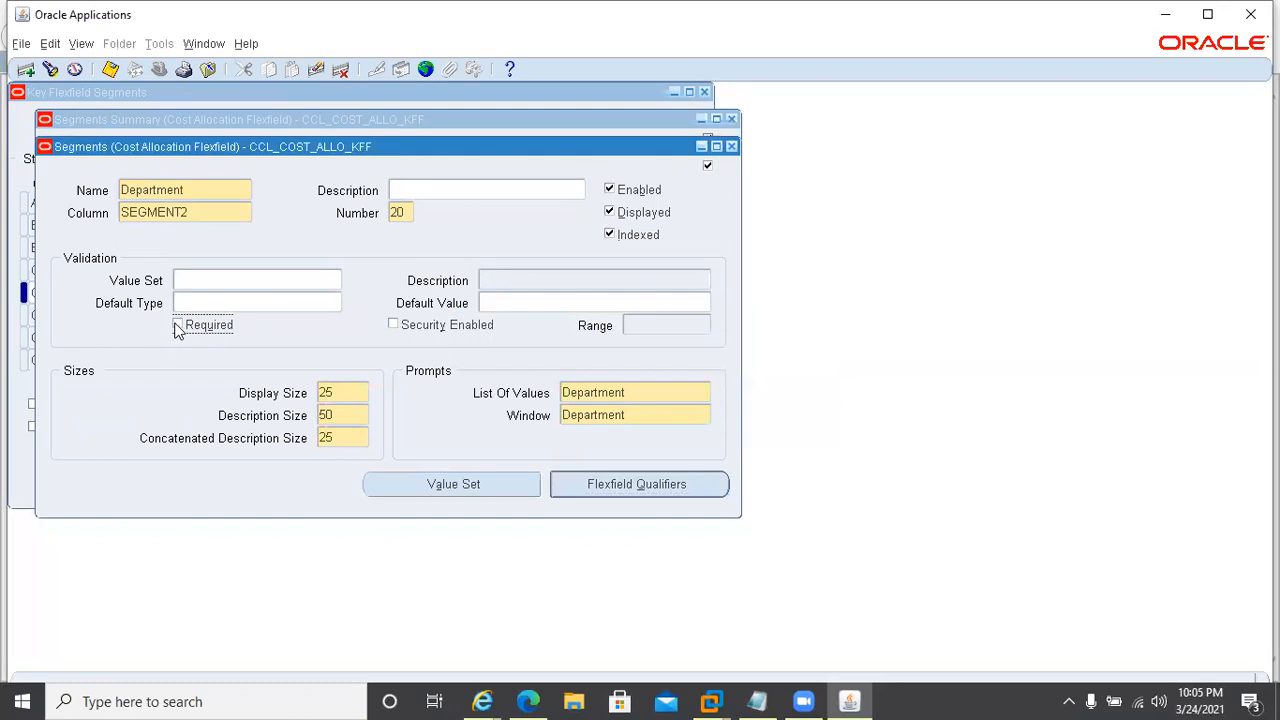
{"action": "key", "text": "Up"}
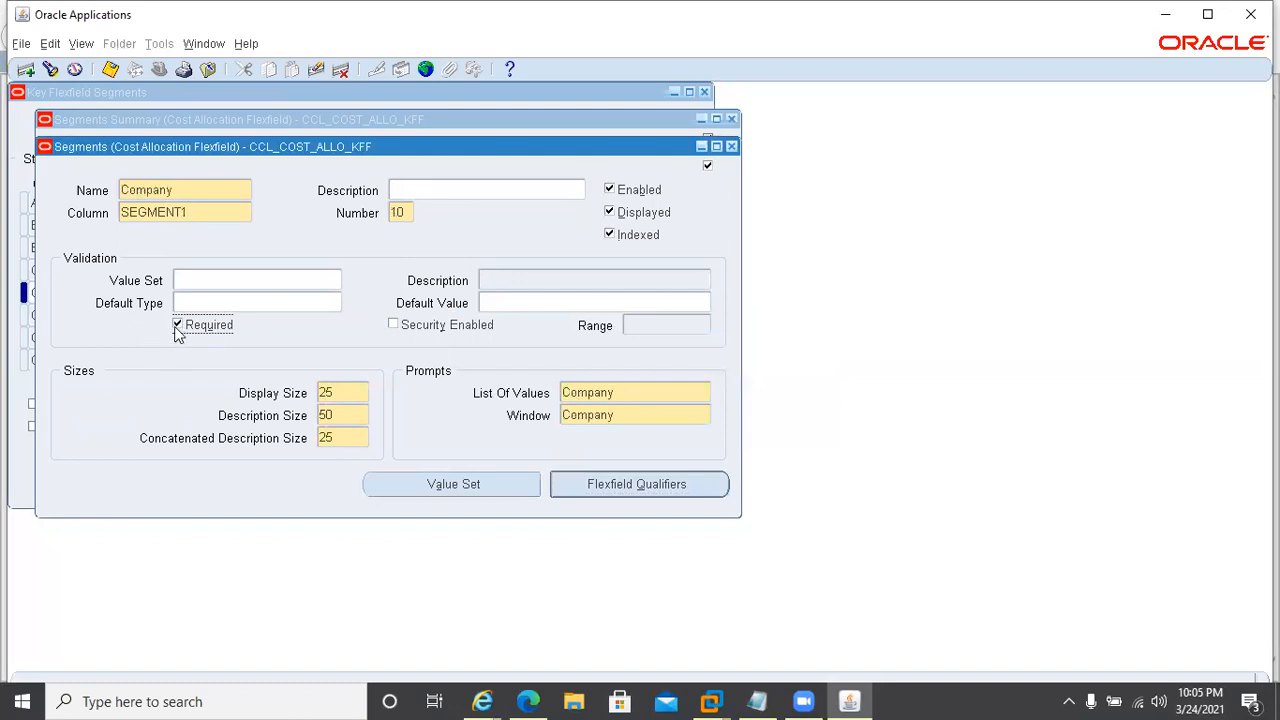
{"action": "left_click", "coordinate": [178, 326]}
{"action": "key", "text": "ctrl+s"}
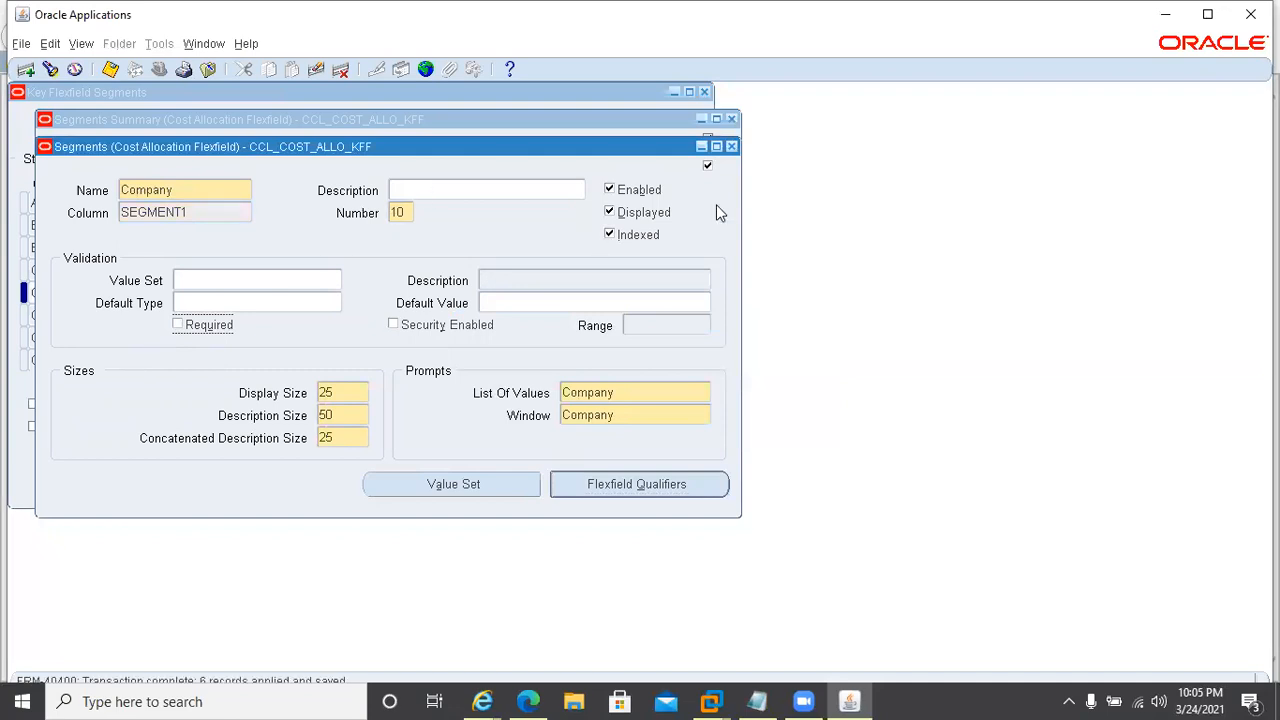
Step: Freeze the CCL_COST_ALLO_KFF flexfield definition, accept the caution, and allow dynamic inserts for the structure
{"action": "left_click", "coordinate": [731, 146]}
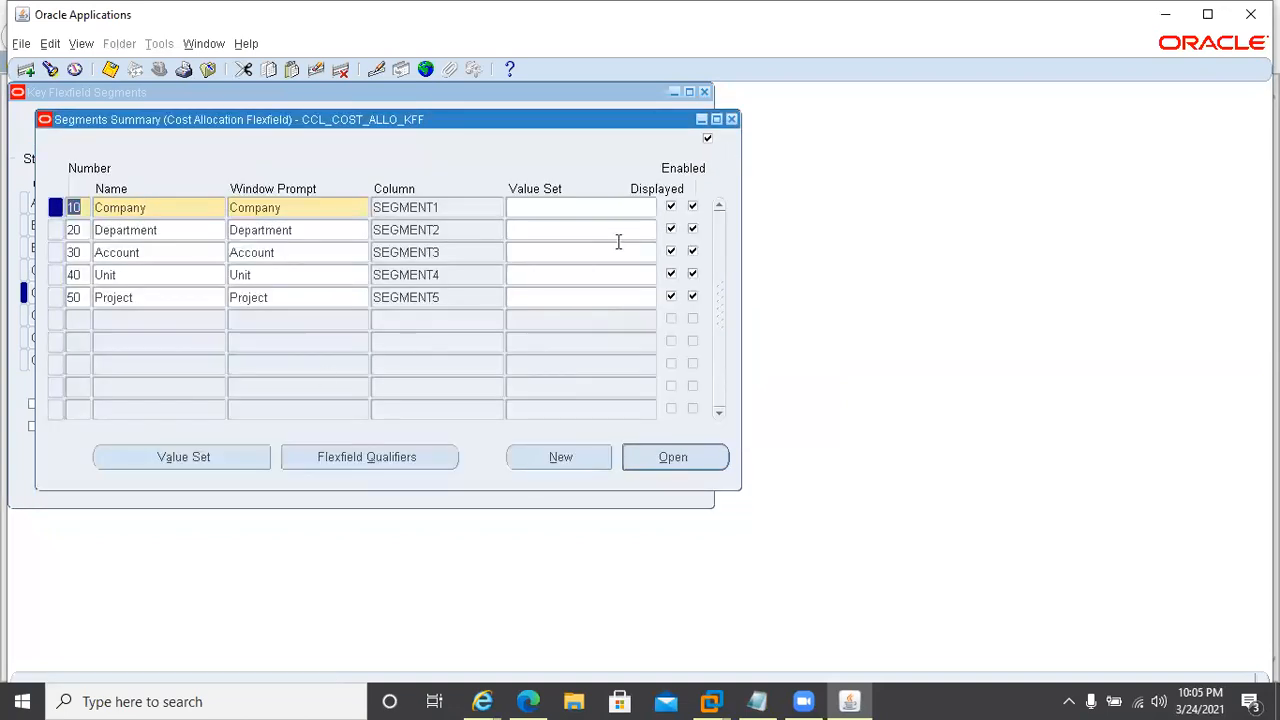
{"action": "left_click", "coordinate": [731, 119]}
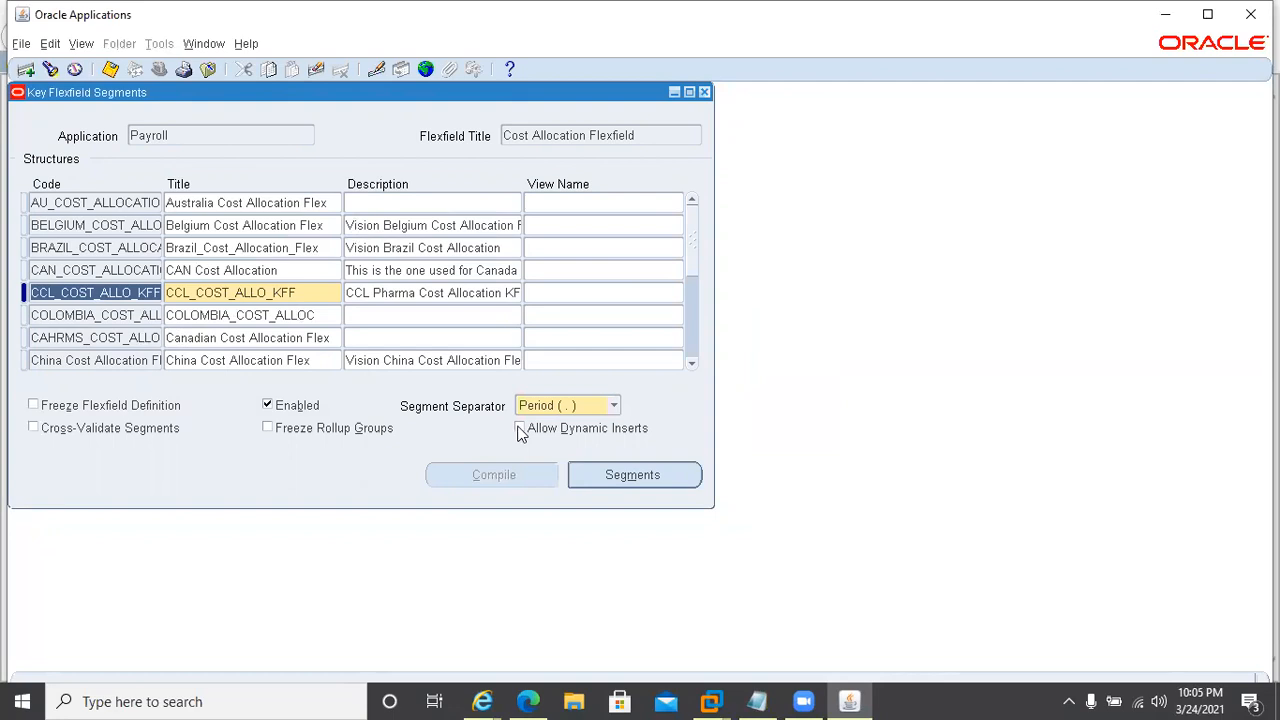
{"action": "left_click", "coordinate": [36, 408]}
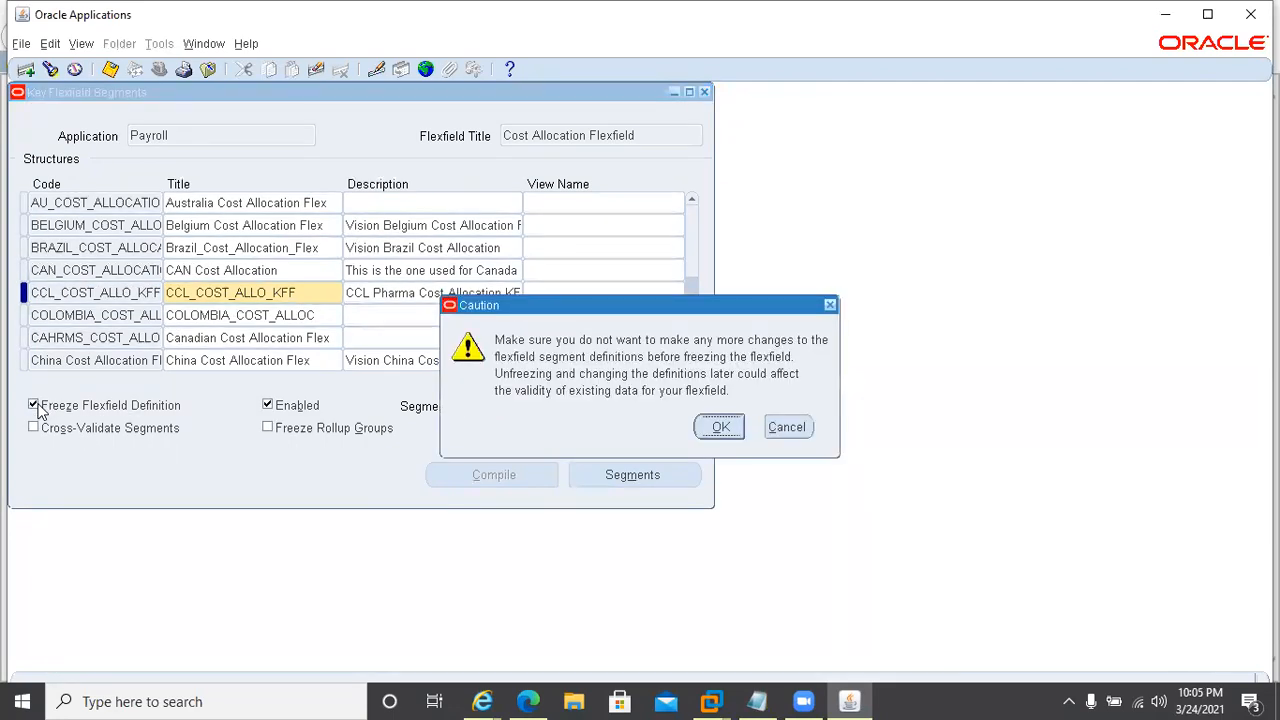
{"action": "left_click", "coordinate": [721, 427]}
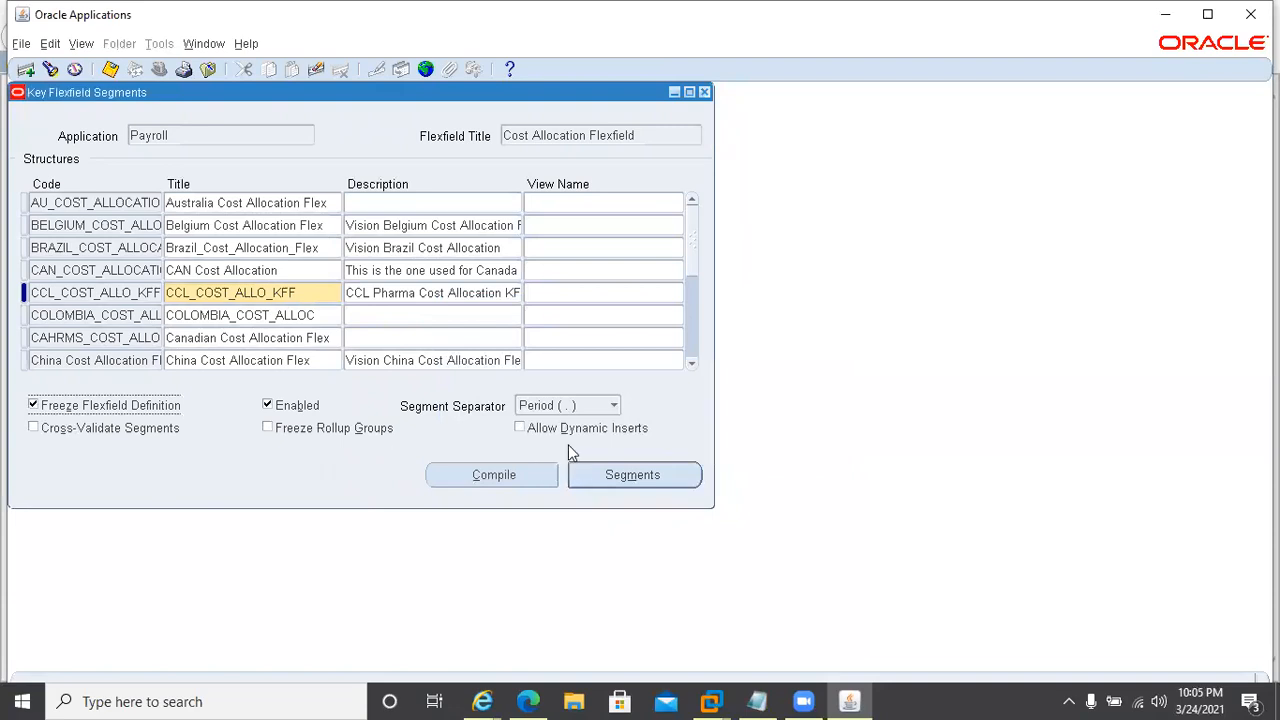
{"action": "left_click", "coordinate": [524, 430]}
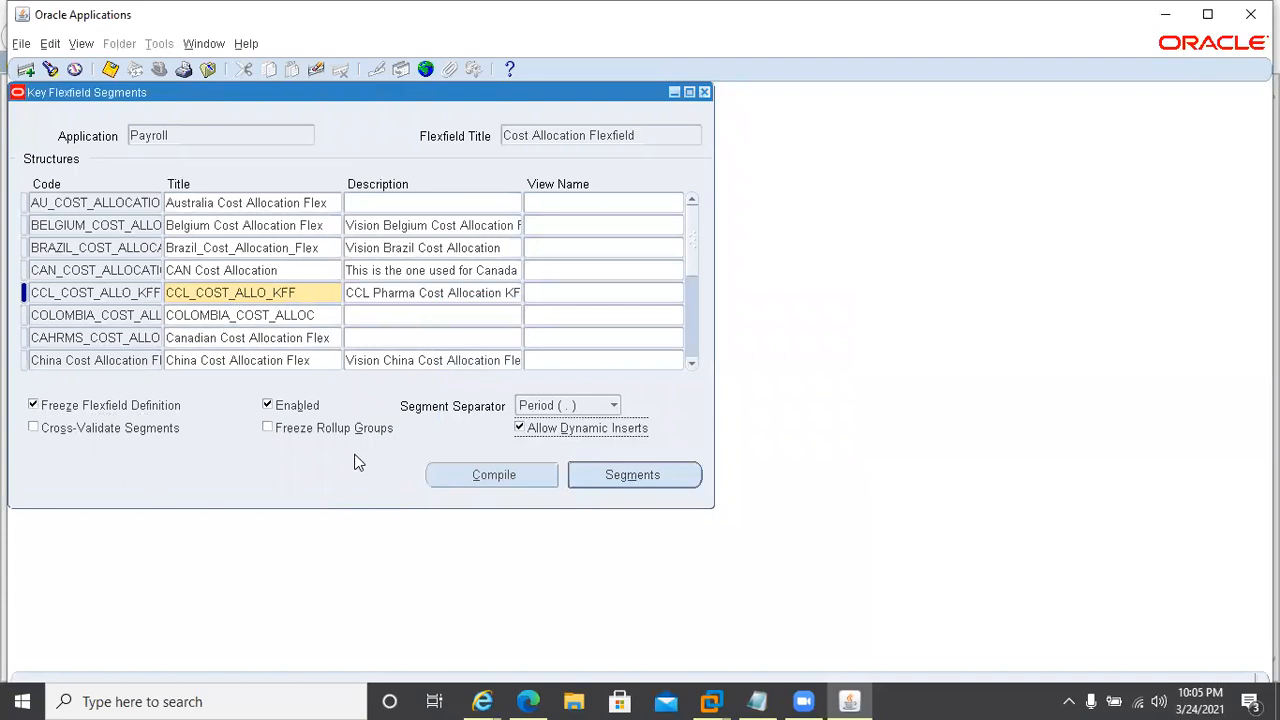
Step: Examine the Company segment's flexfield qualifiers, from Assignment, Balancing and Element to Element Entry, Organization and Payroll
{"action": "left_click", "coordinate": [635, 476]}
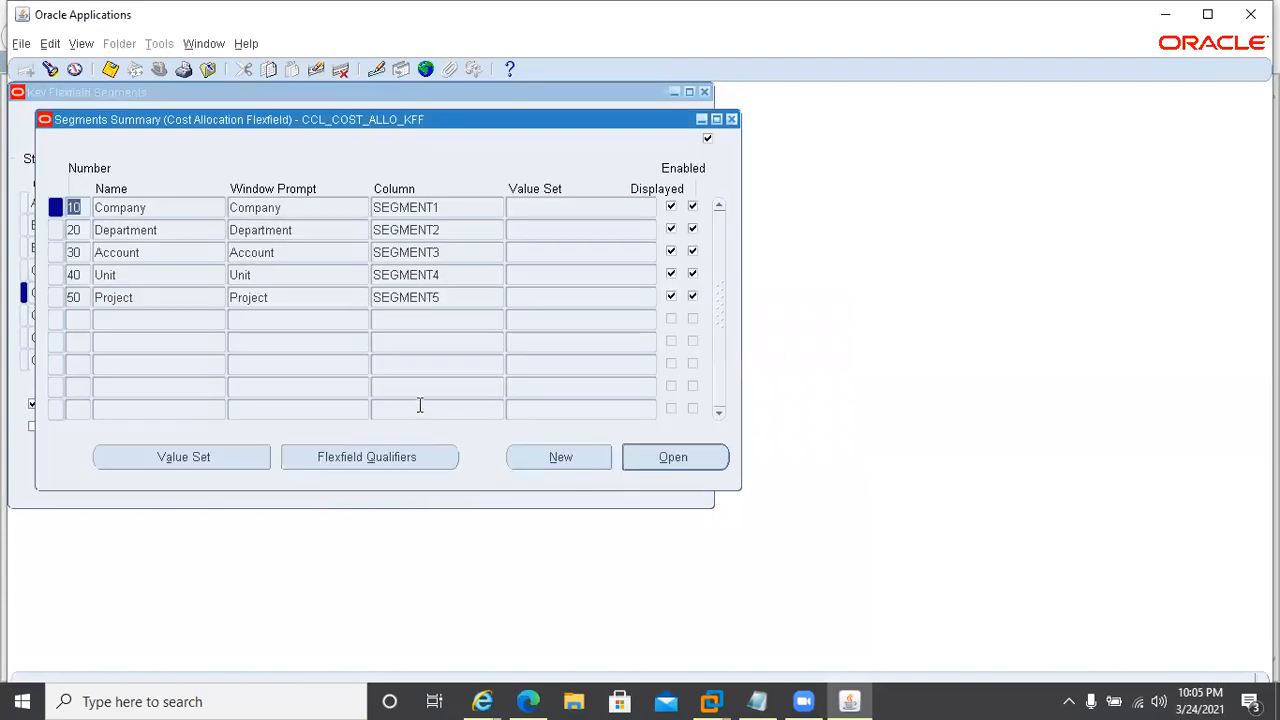
{"action": "left_click", "coordinate": [354, 461]}
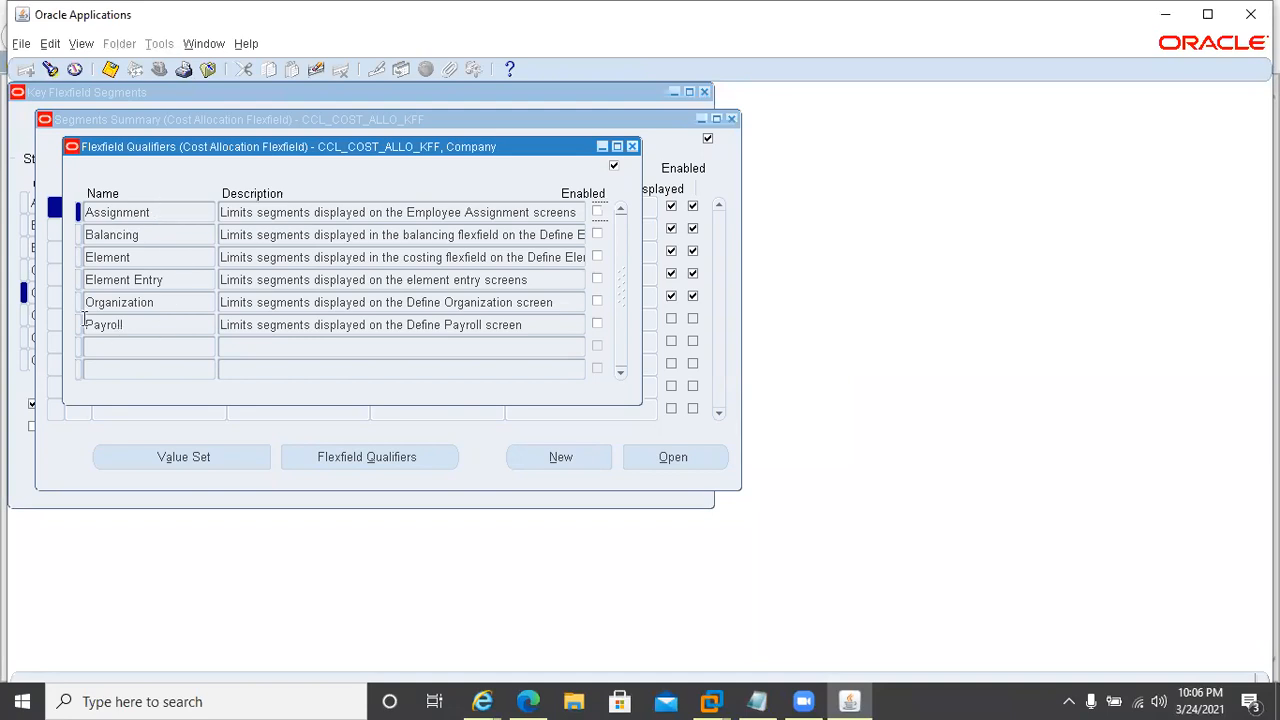
{"action": "double_click", "coordinate": [165, 215]}
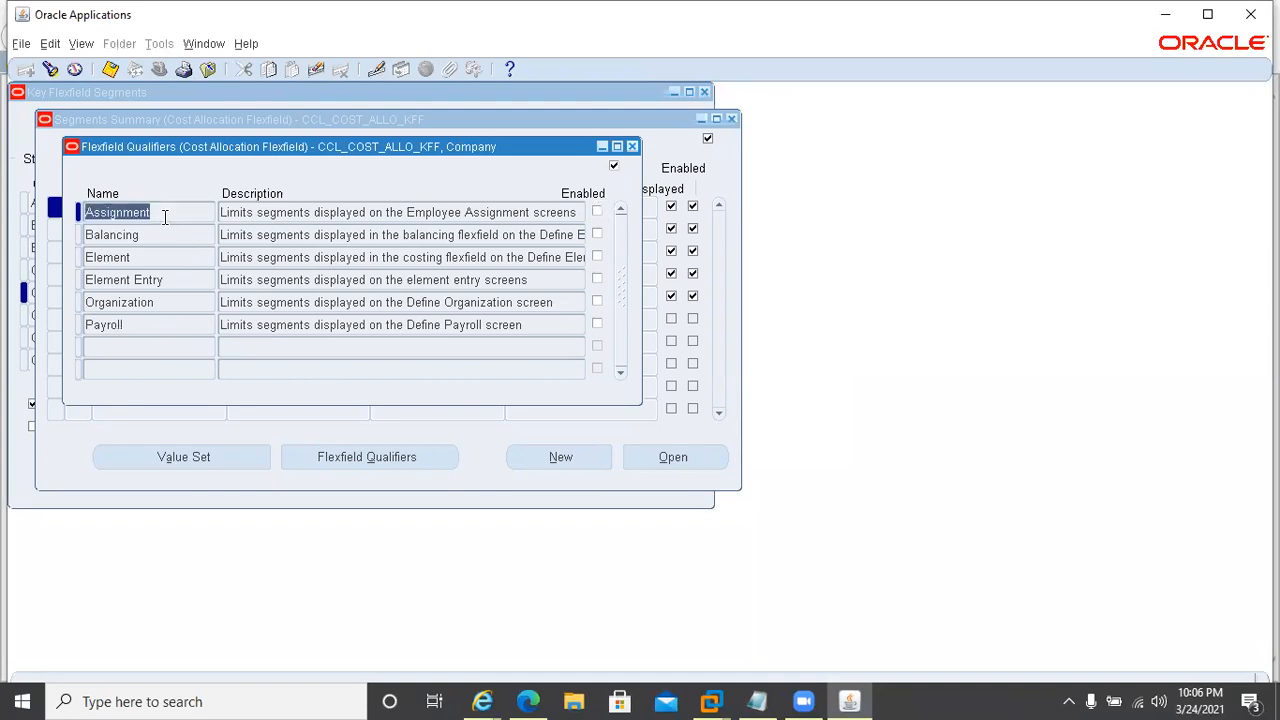
{"action": "double_click", "coordinate": [155, 238]}
{"action": "double_click", "coordinate": [155, 258]}
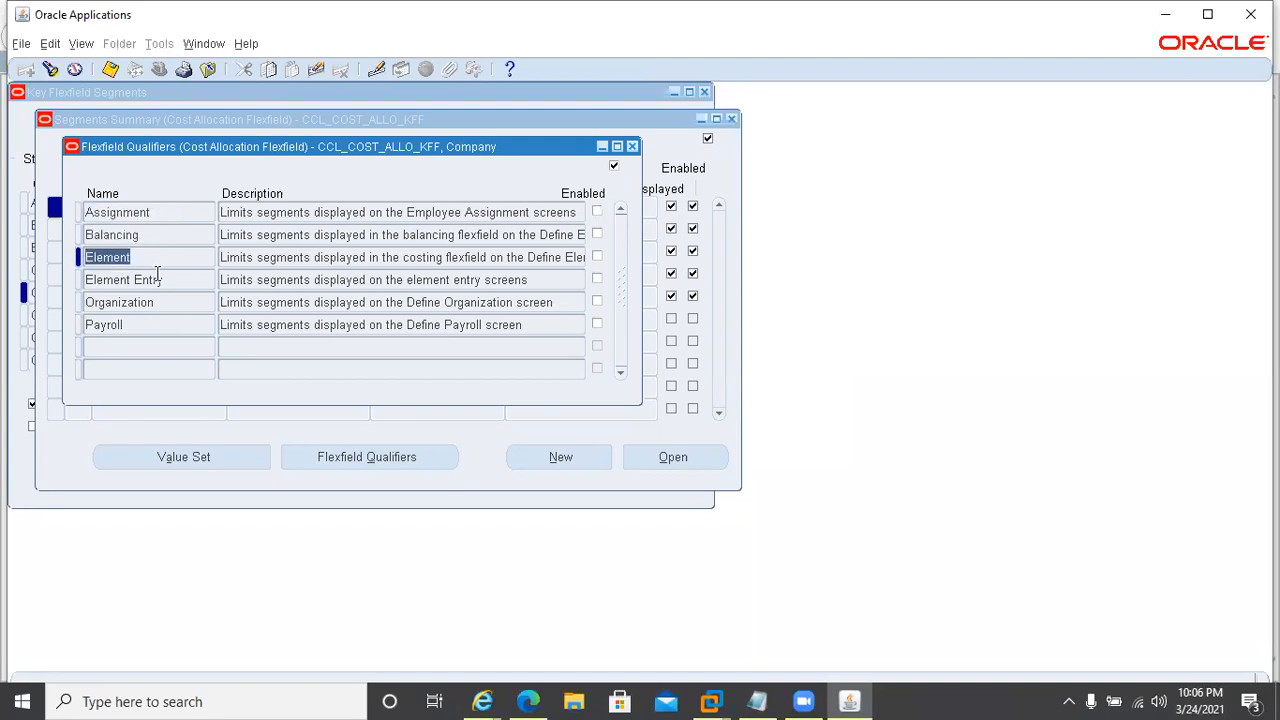
{"action": "double_click", "coordinate": [163, 279]}
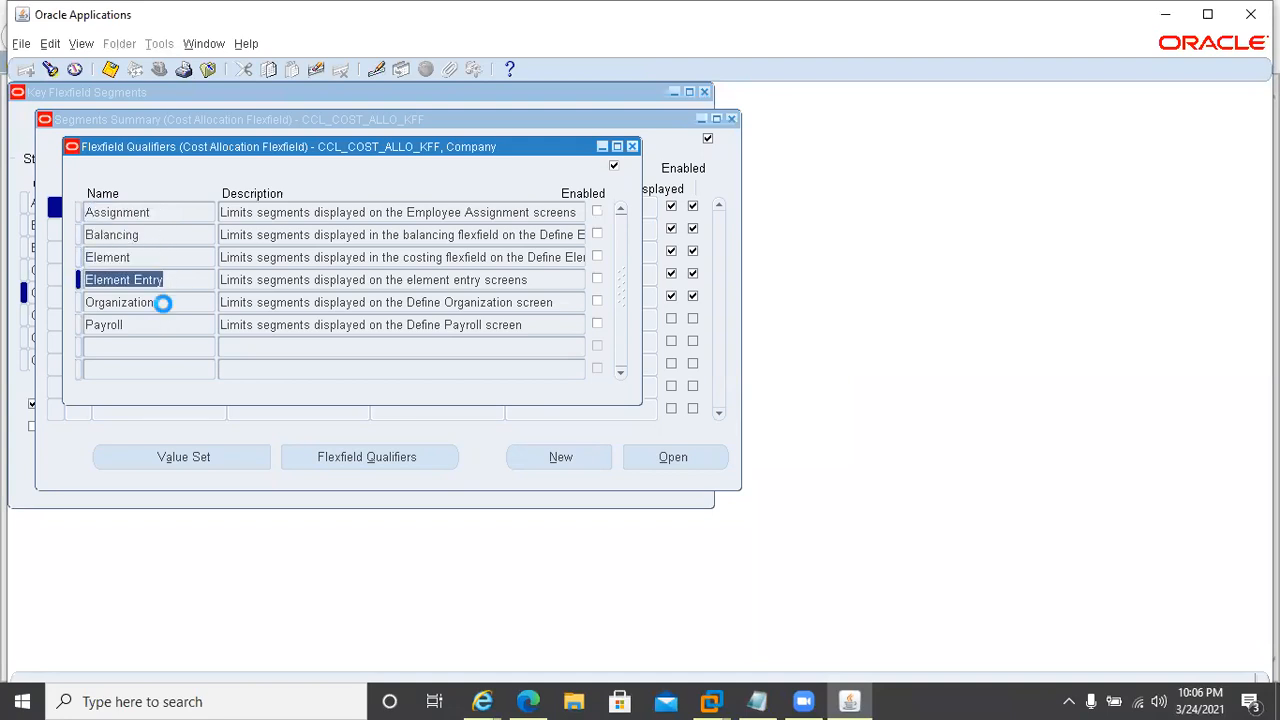
{"action": "double_click", "coordinate": [163, 302]}
{"action": "double_click", "coordinate": [142, 326]}
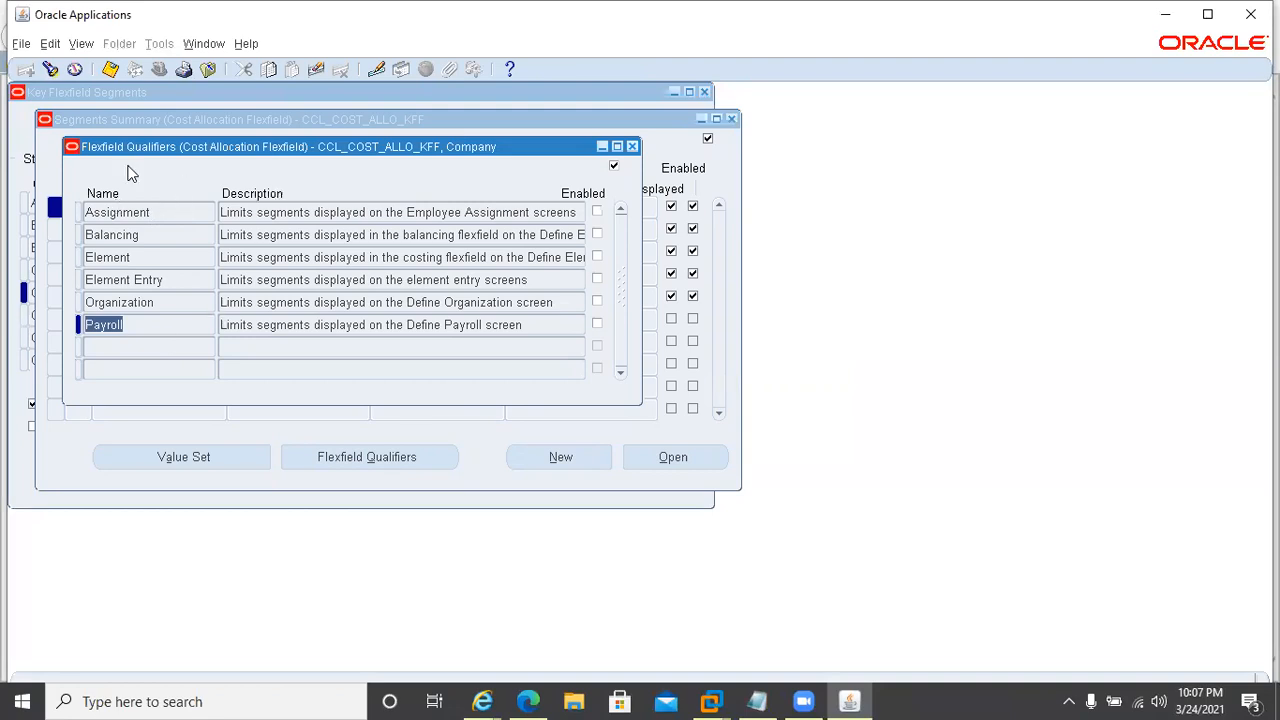
{"action": "left_click", "coordinate": [170, 212]}
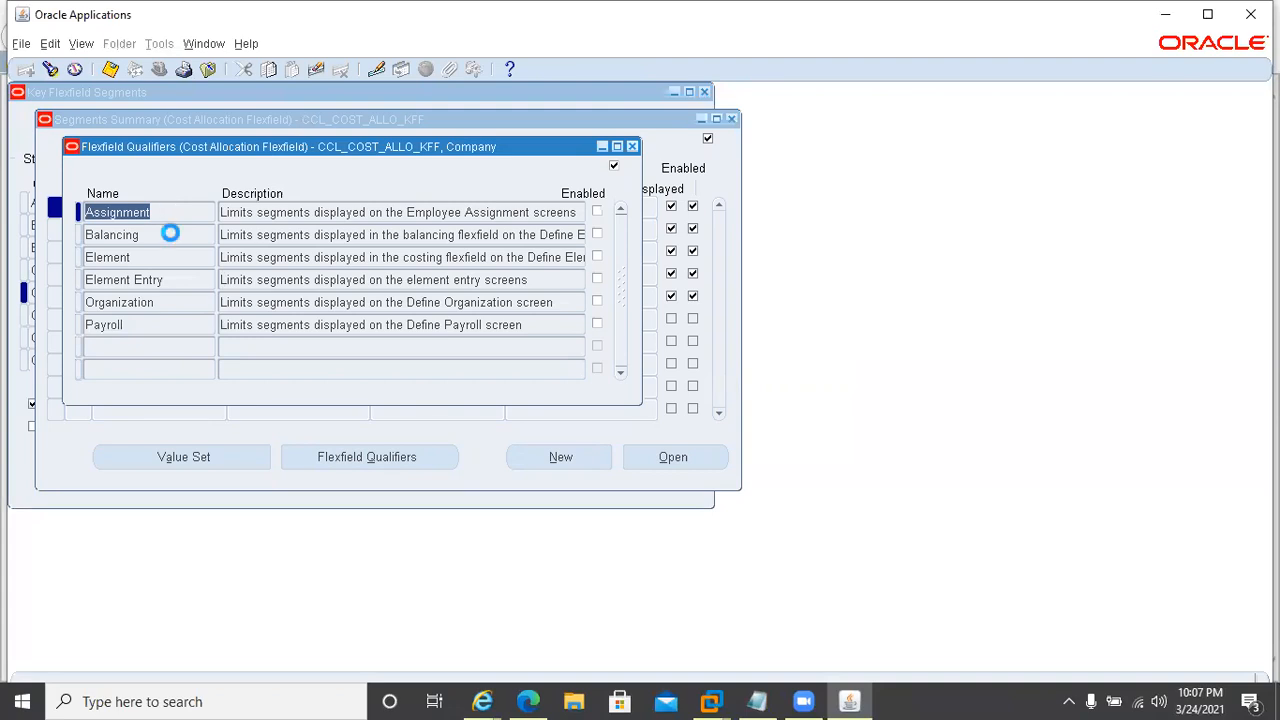
{"action": "left_click", "coordinate": [172, 234]}
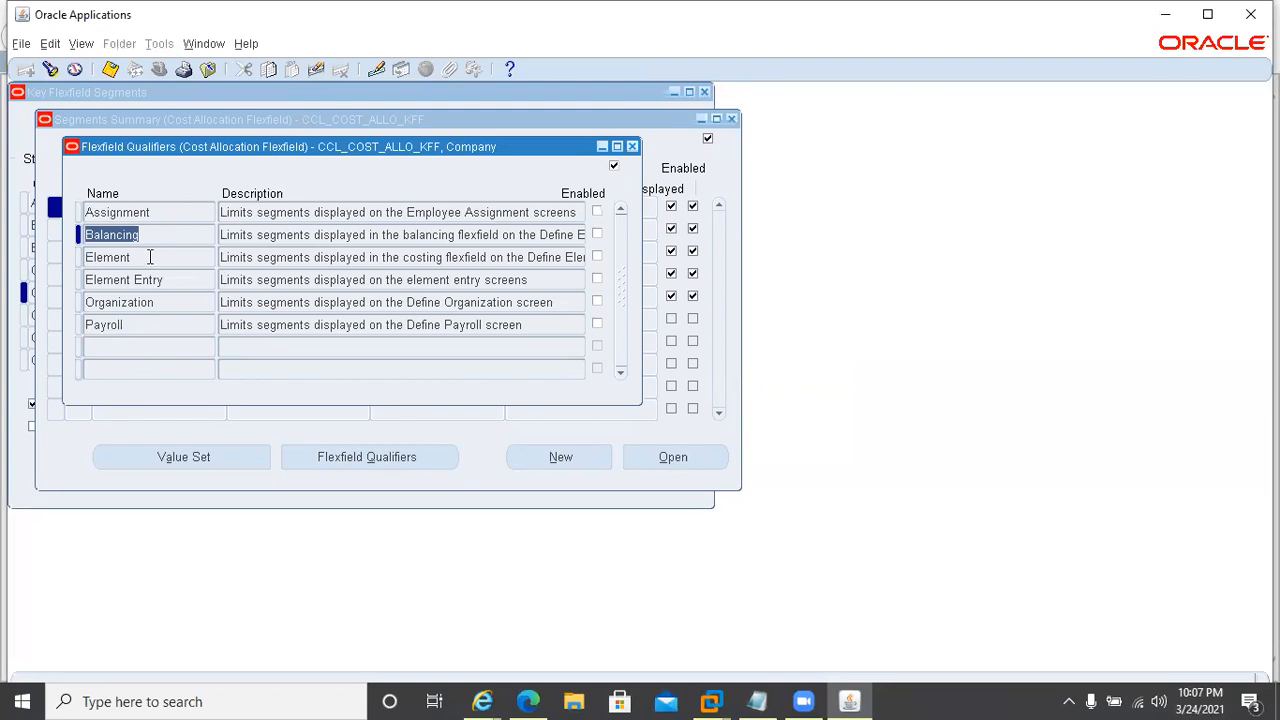
{"action": "left_click", "coordinate": [150, 257]}
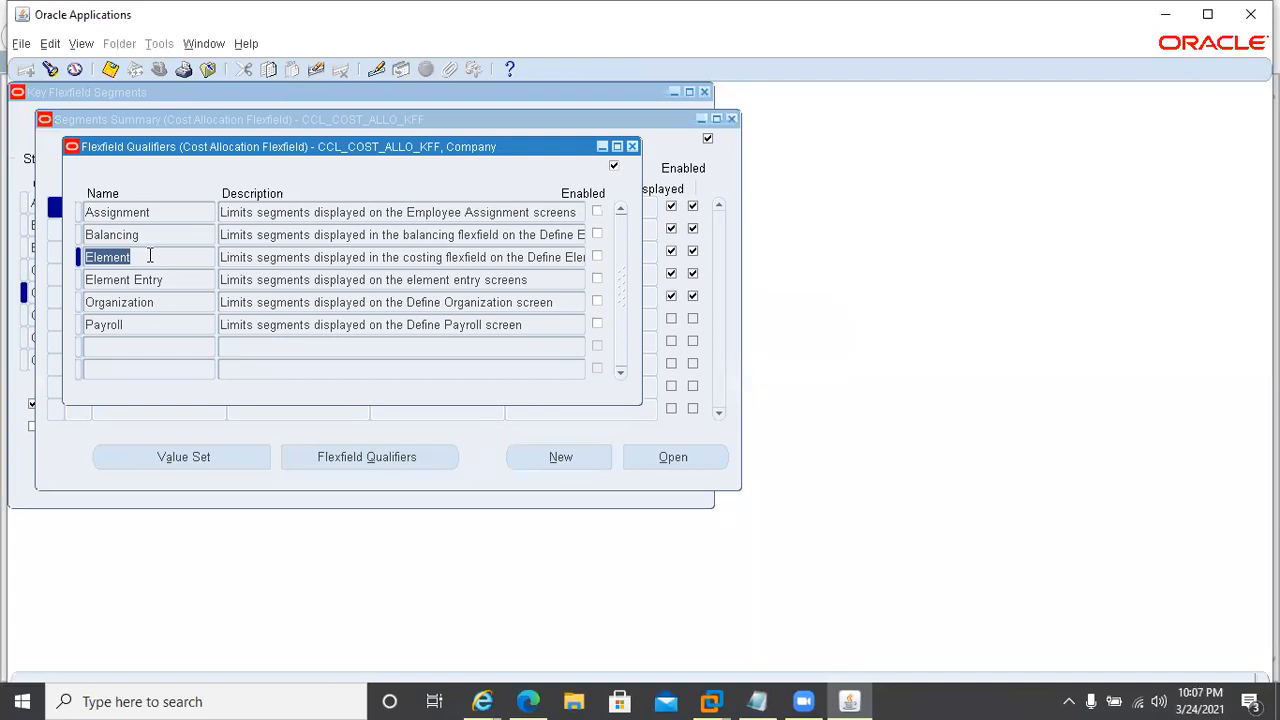
{"action": "left_click", "coordinate": [174, 284]}
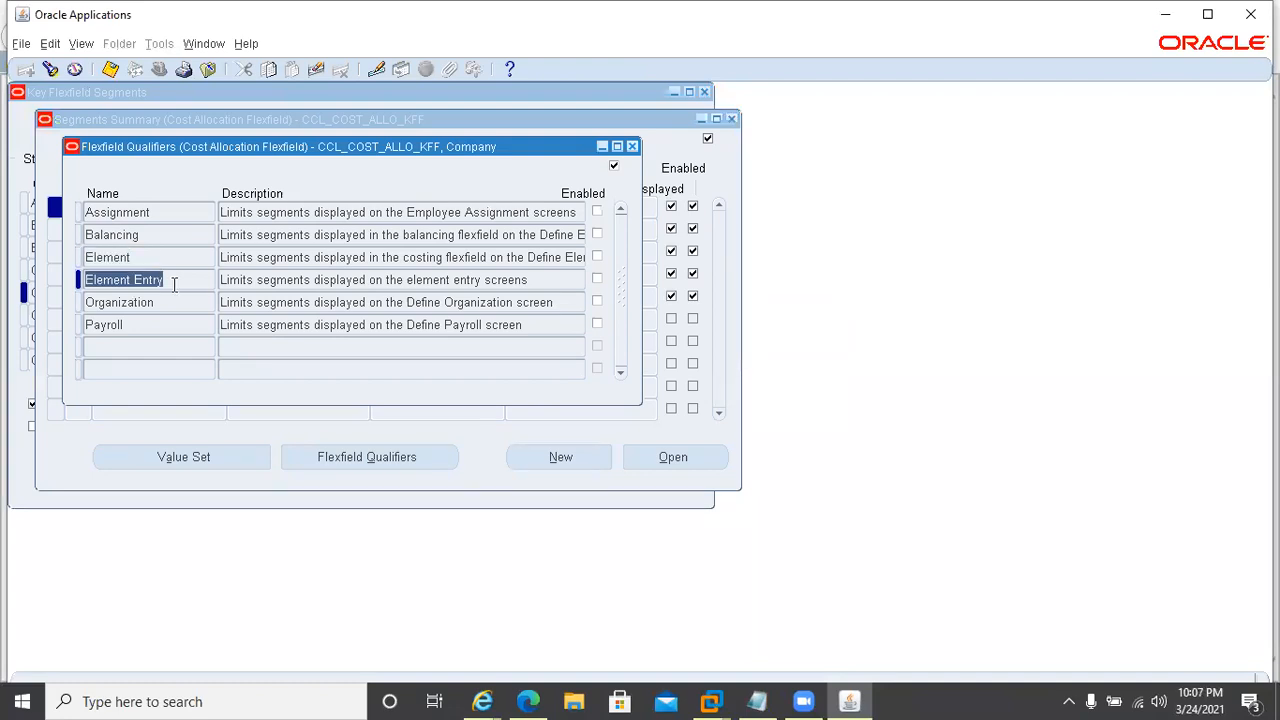
{"action": "left_click", "coordinate": [177, 305]}
{"action": "left_click", "coordinate": [174, 330]}
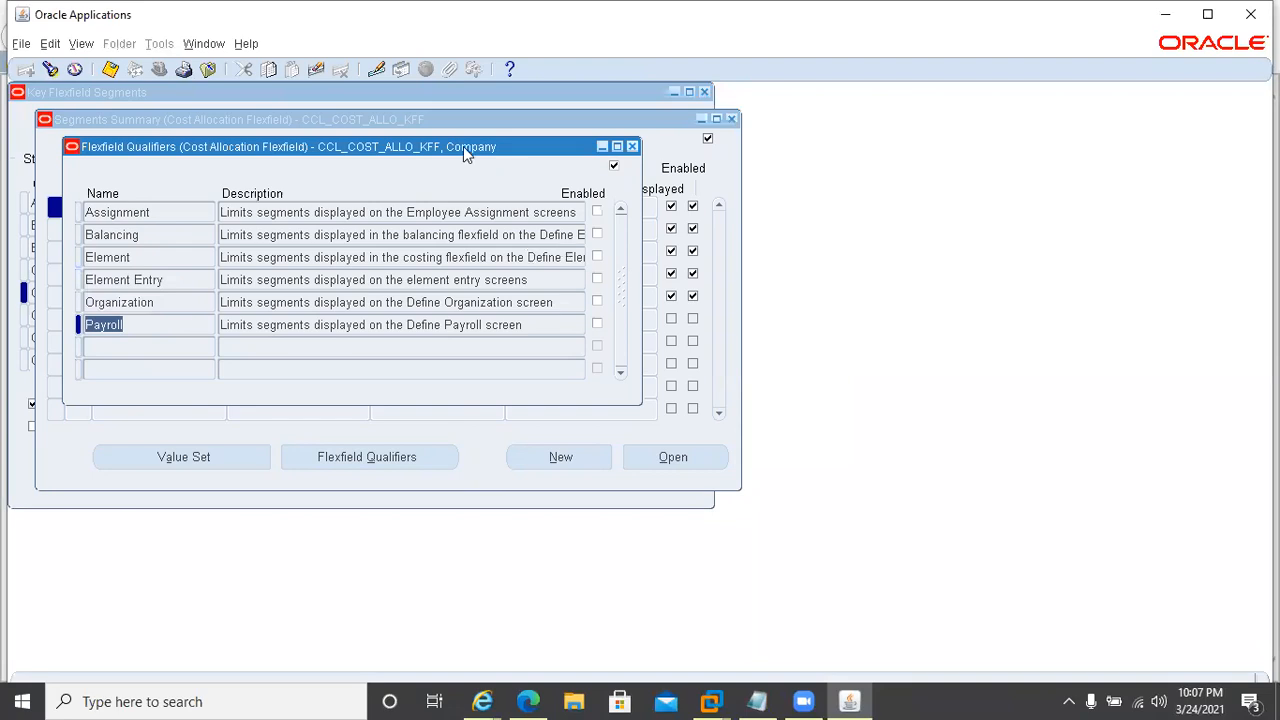
{"action": "left_click", "coordinate": [632, 146]}
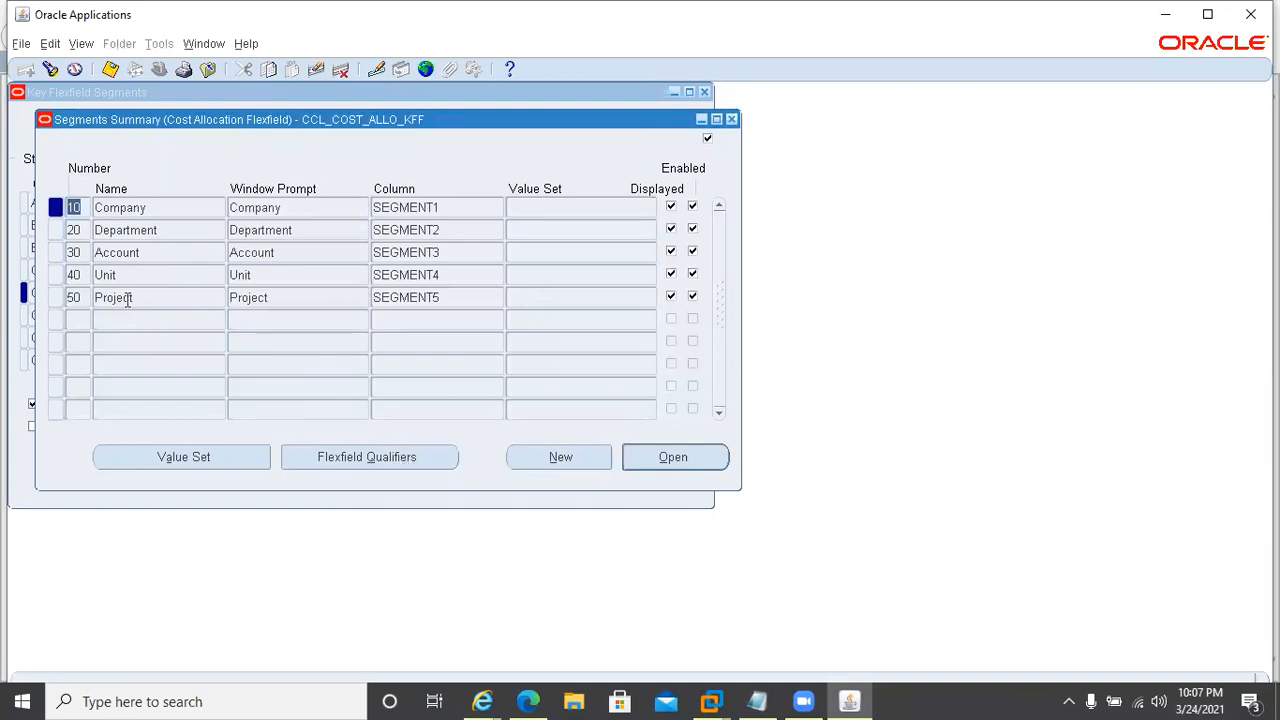
Step: Try to enable the Organization qualifier for the Company segment, and recheck its qualifiers after reopening the structure's segments
{"action": "left_click", "coordinate": [347, 459]}
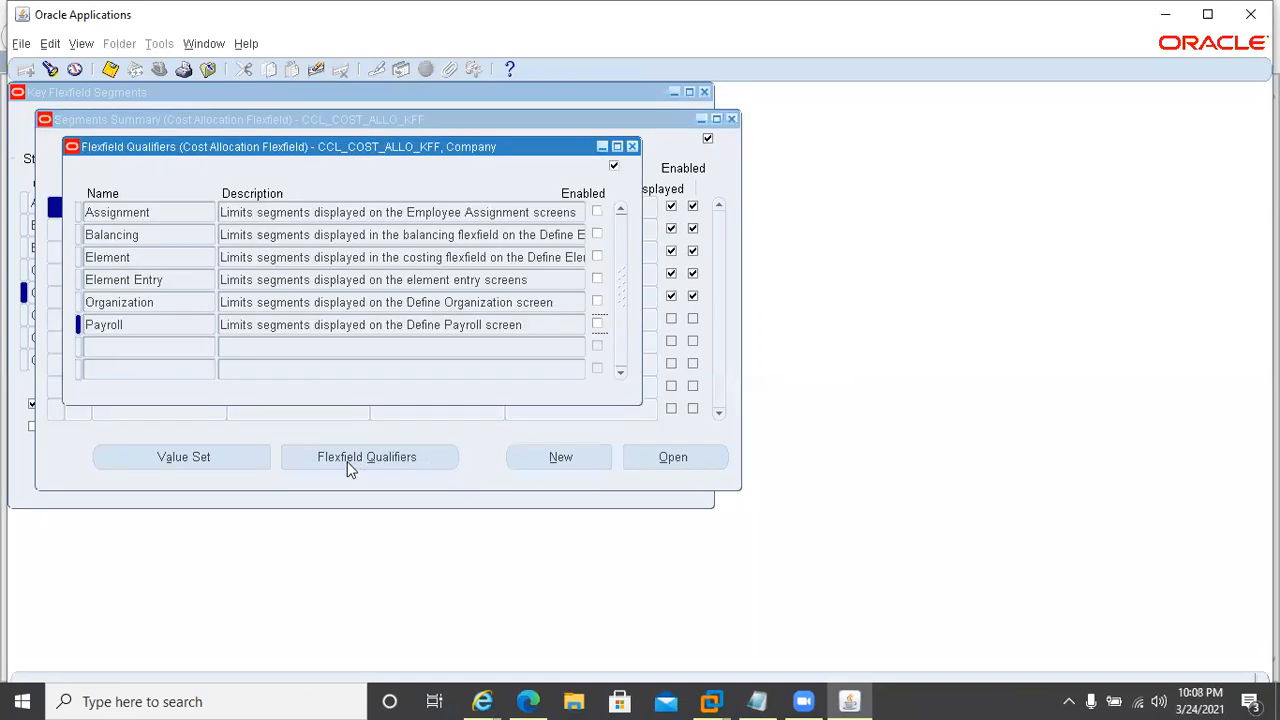
{"action": "left_click", "coordinate": [597, 303]}
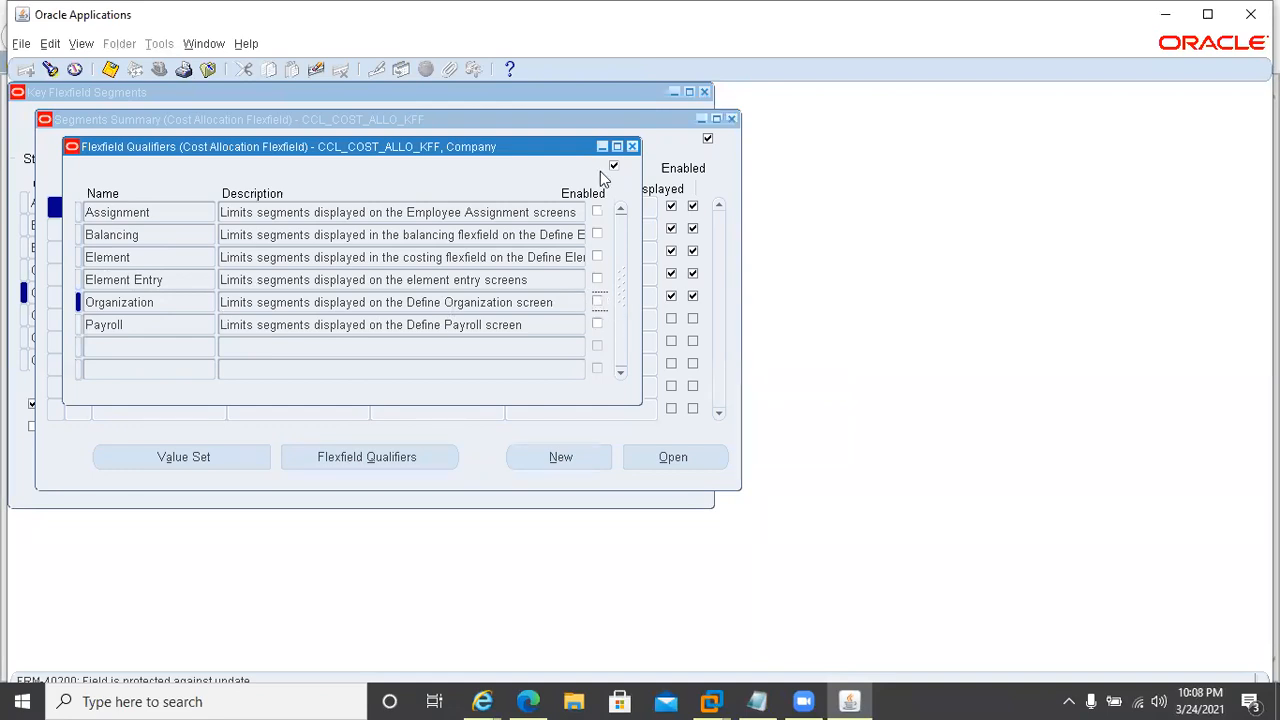
{"action": "left_click", "coordinate": [731, 119]}
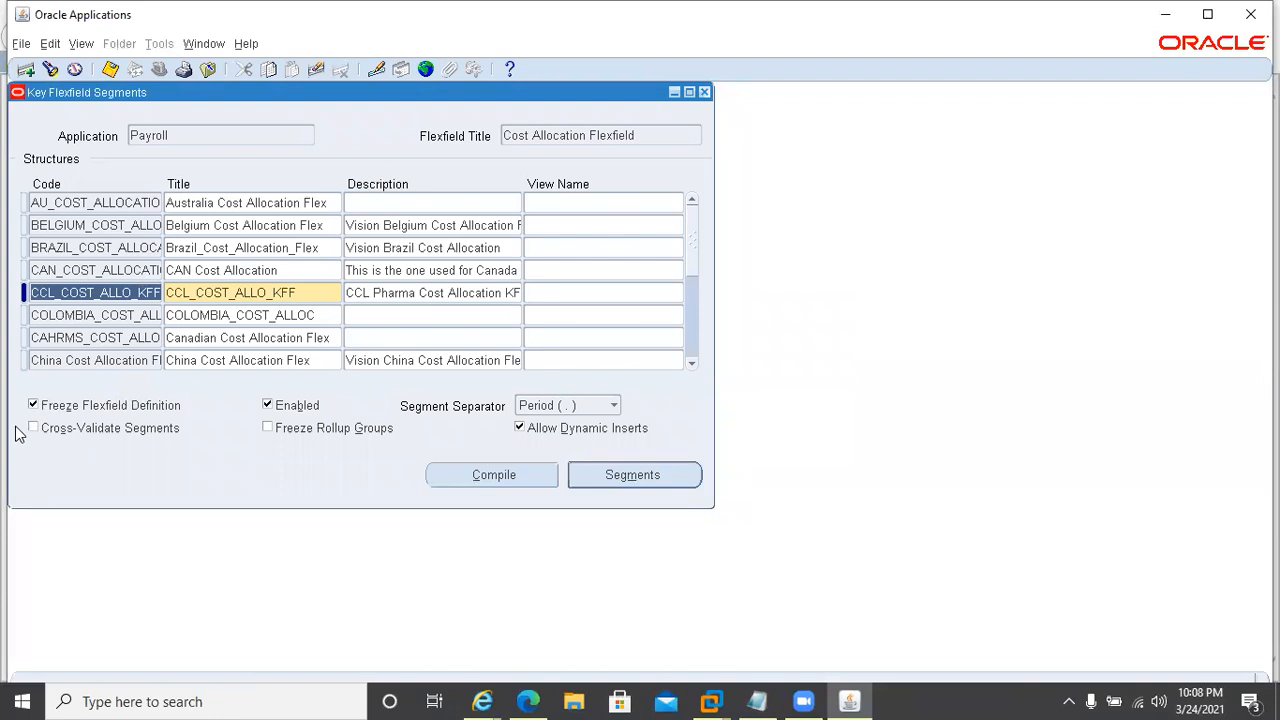
{"action": "left_click", "coordinate": [632, 475]}
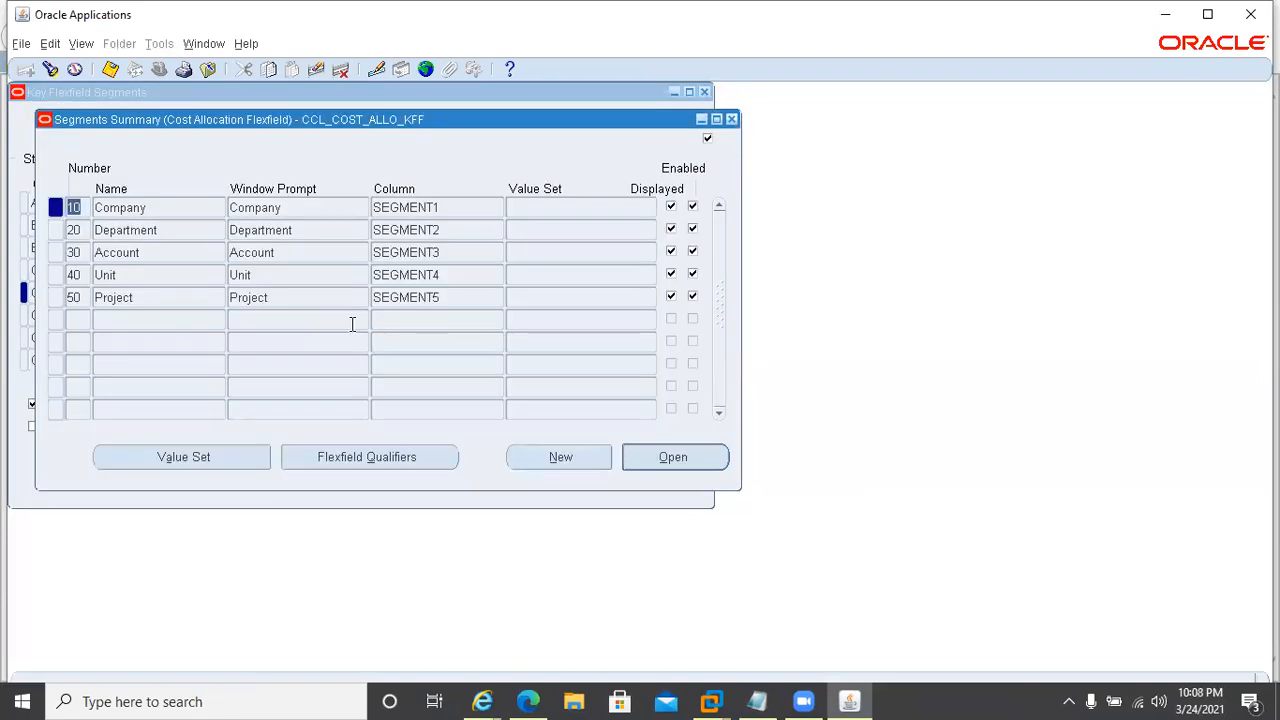
{"action": "left_click", "coordinate": [362, 454]}
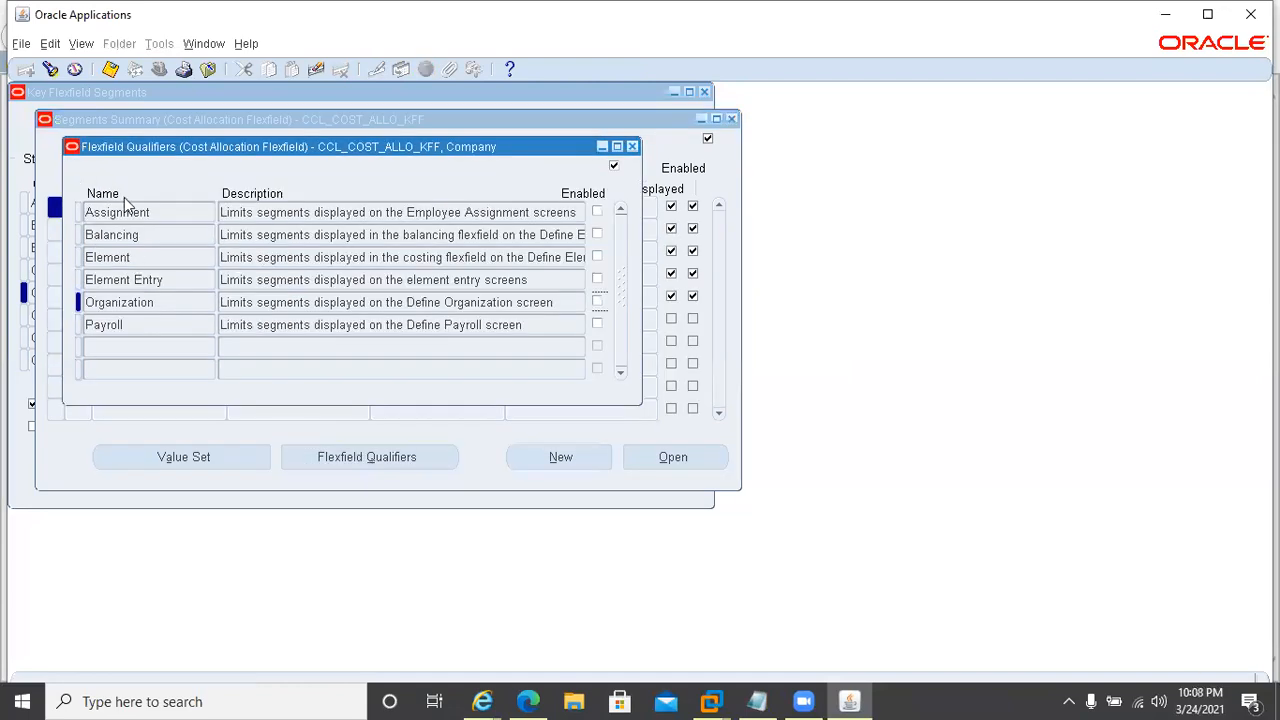
{"action": "left_click", "coordinate": [632, 146]}
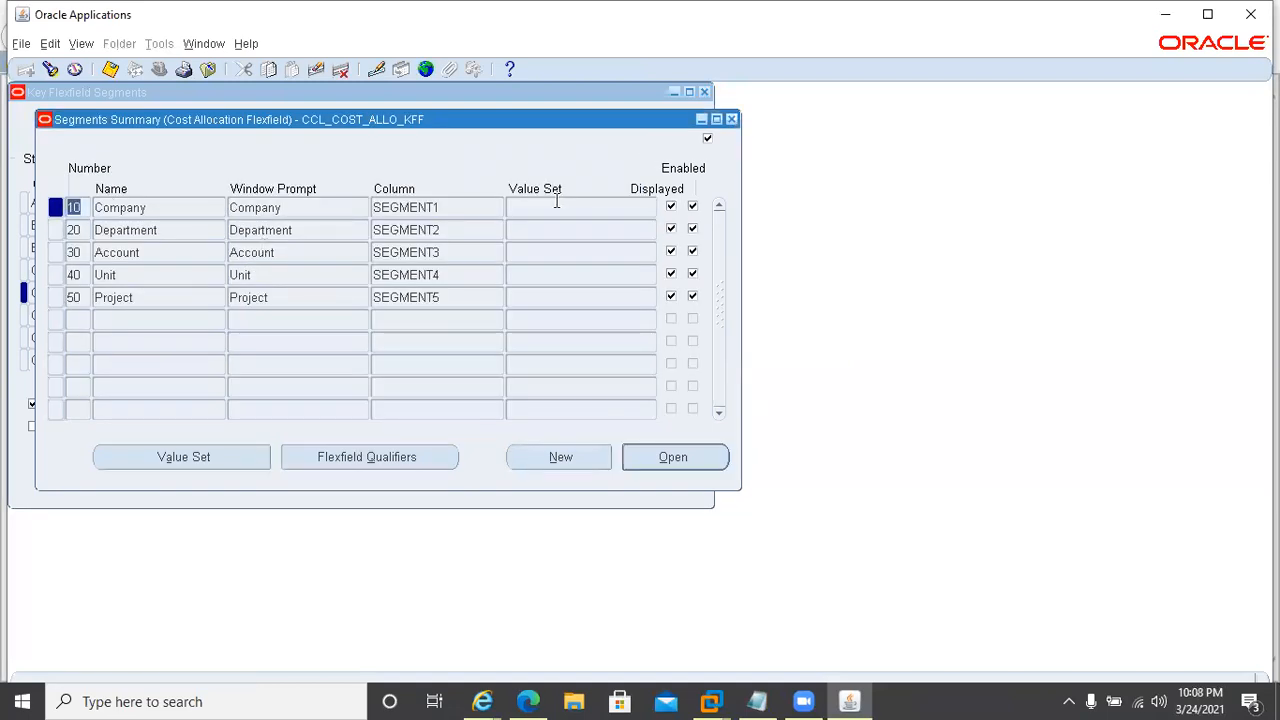
Step: Try to enable the Element Entry flexfield qualifier for the Department segment
{"action": "left_click", "coordinate": [103, 230]}
{"action": "double_click", "coordinate": [104, 252]}
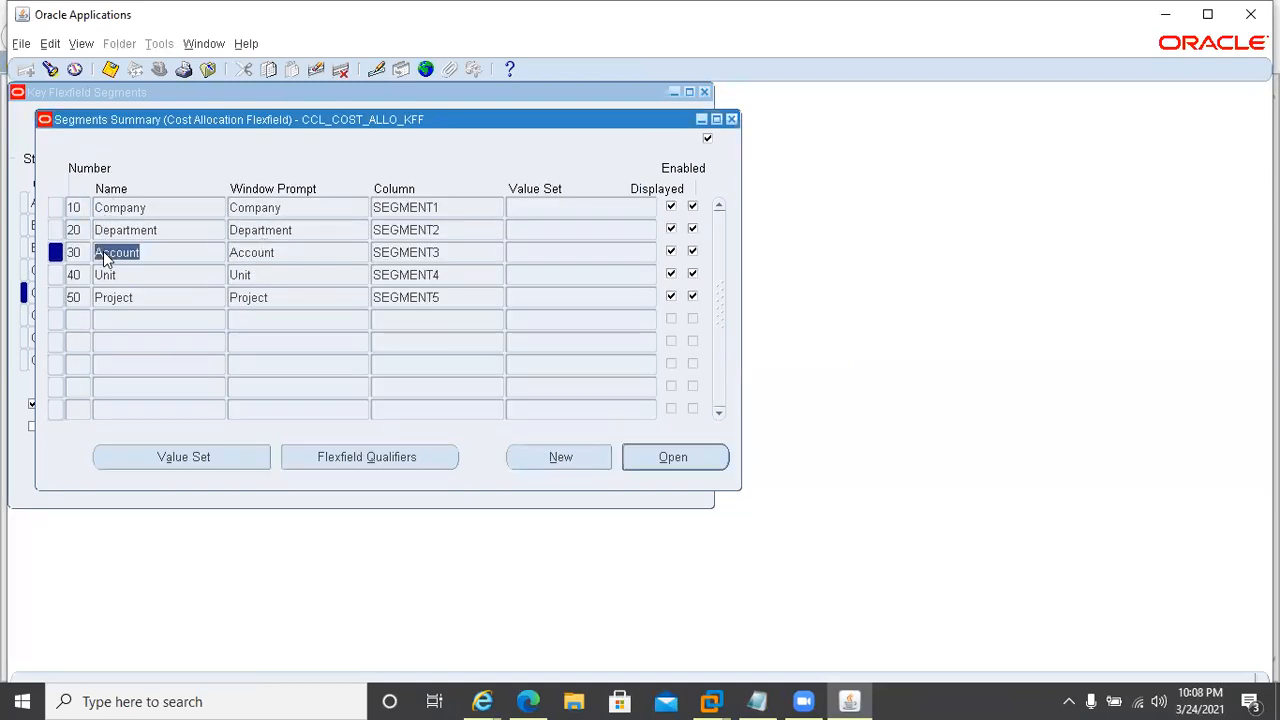
{"action": "double_click", "coordinate": [136, 230]}
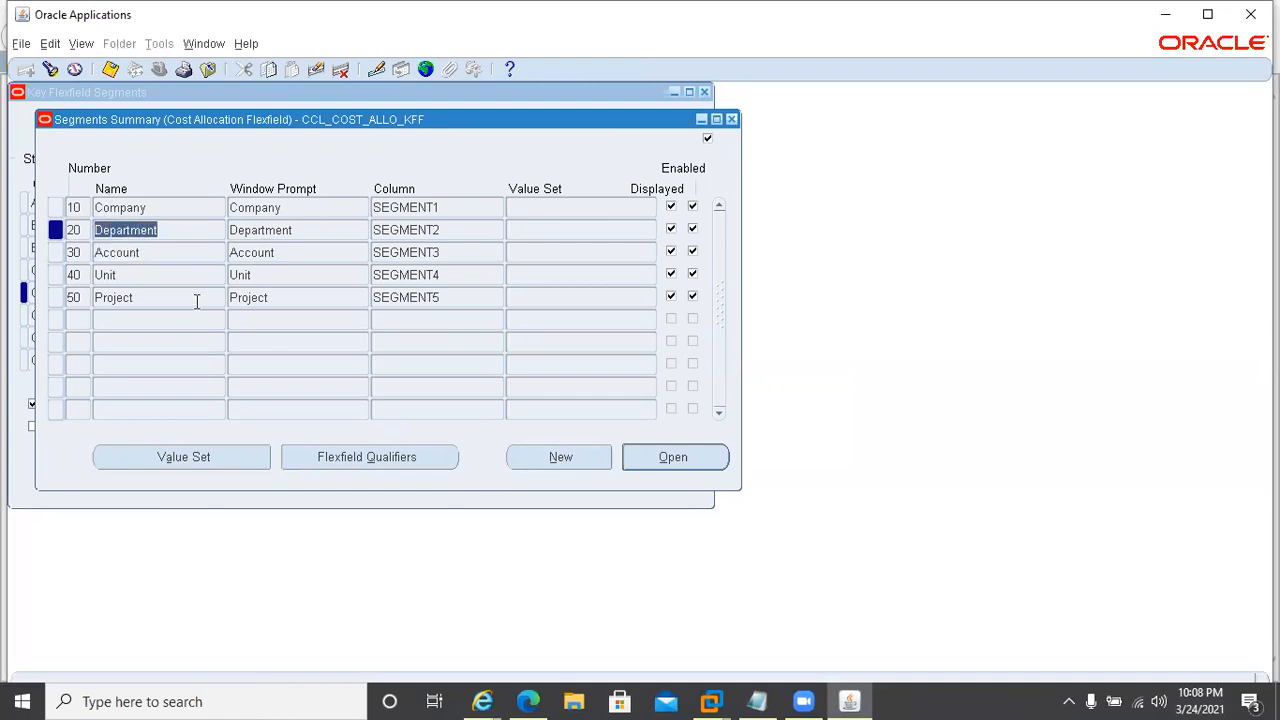
{"action": "left_click", "coordinate": [338, 452]}
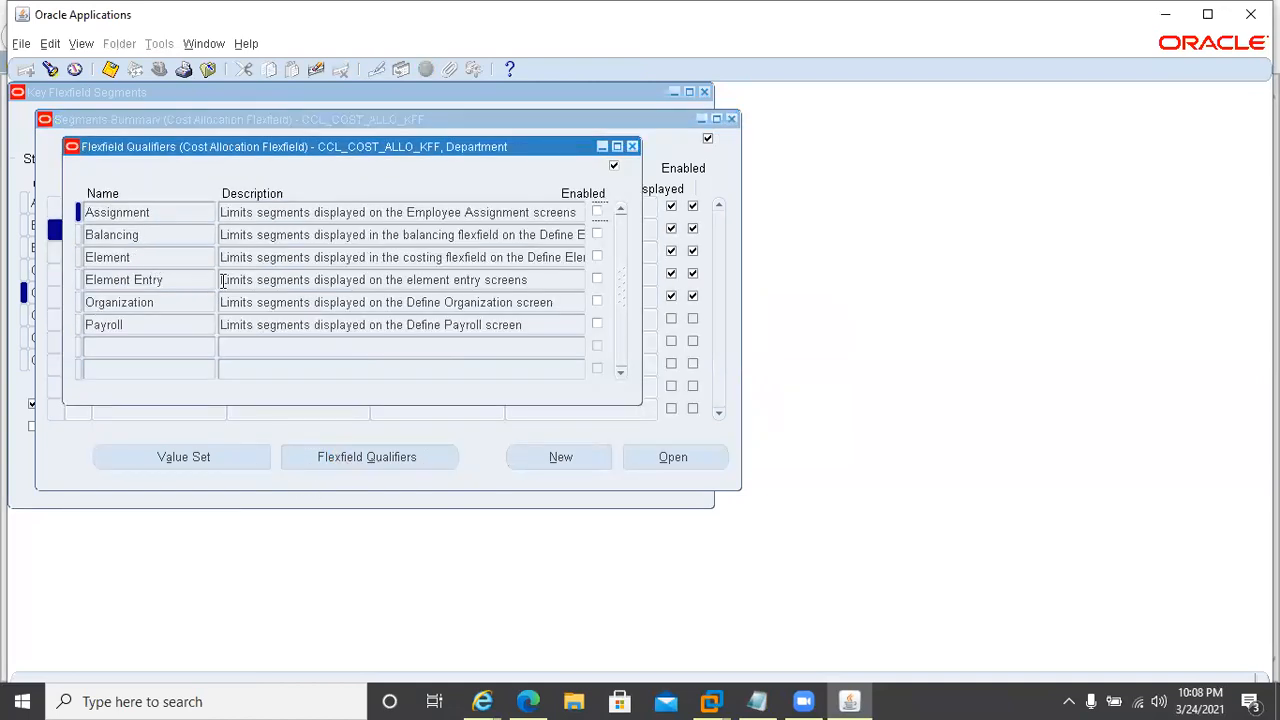
{"action": "left_click", "coordinate": [596, 278]}
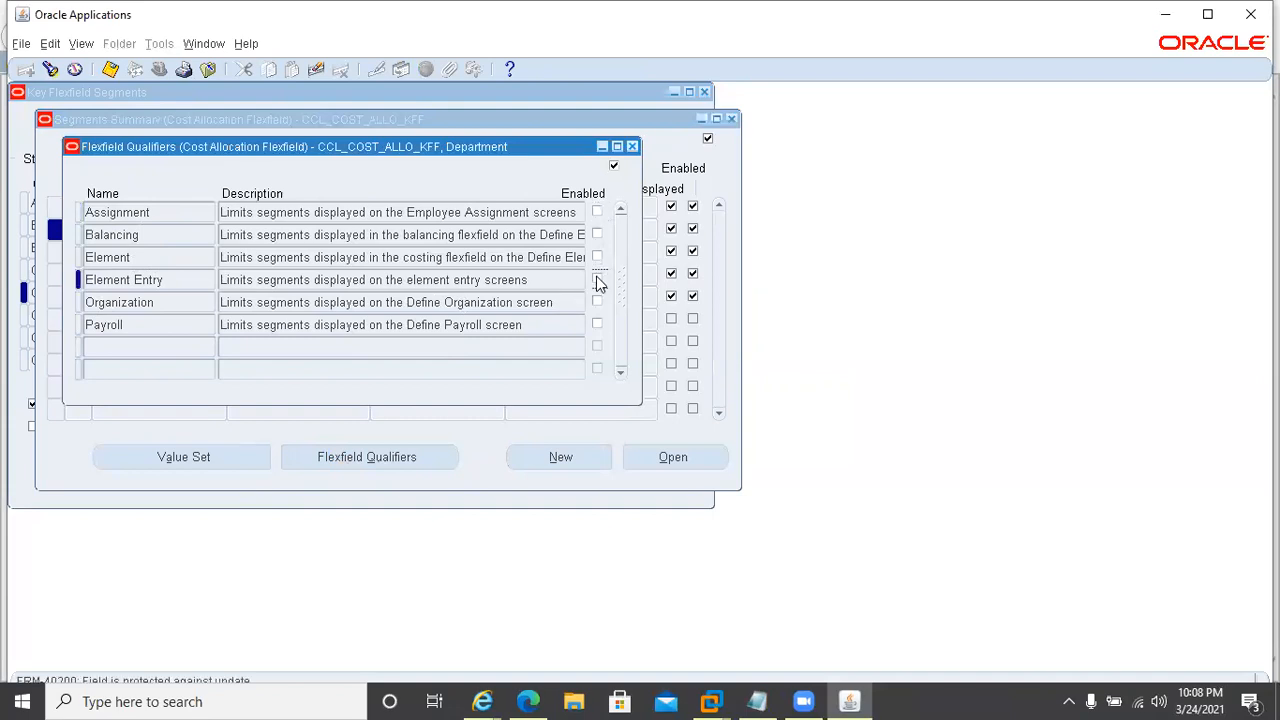
{"action": "left_click", "coordinate": [632, 146]}
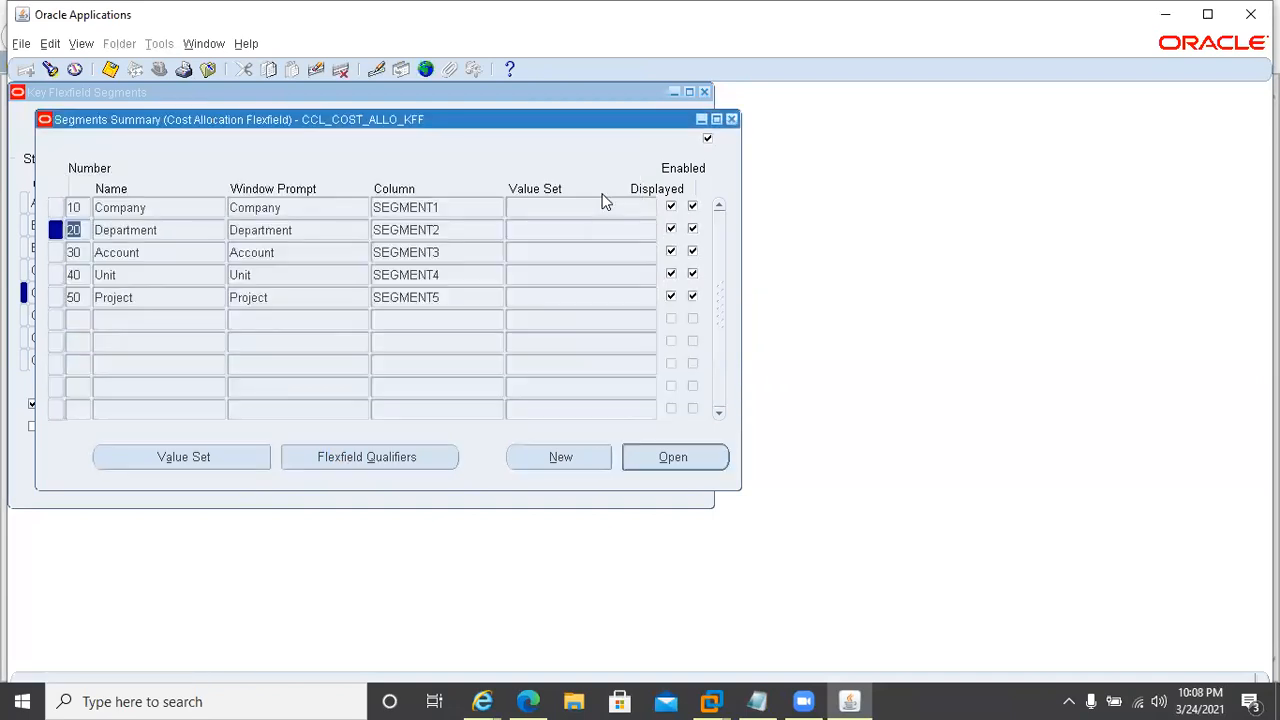
Step: Examine the Account segment's flexfield qualifiers and return to the structure's segments summary
{"action": "left_click", "coordinate": [126, 252]}
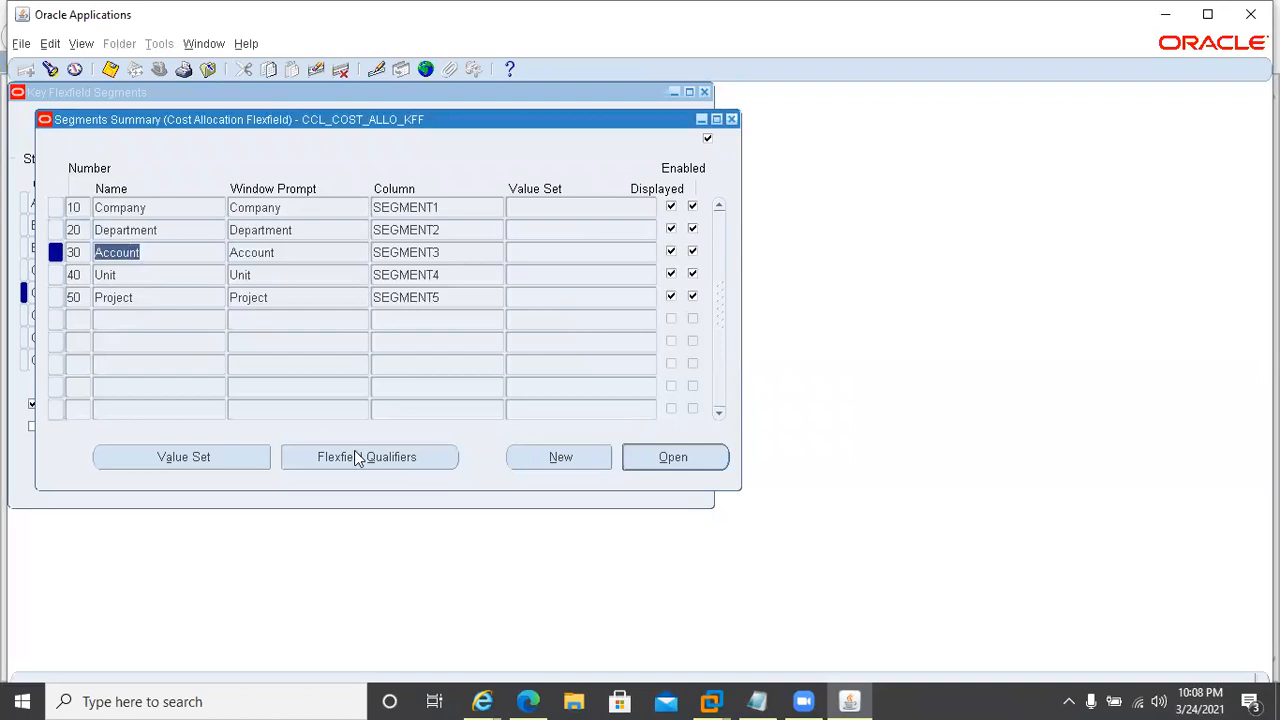
{"action": "left_click", "coordinate": [356, 452]}
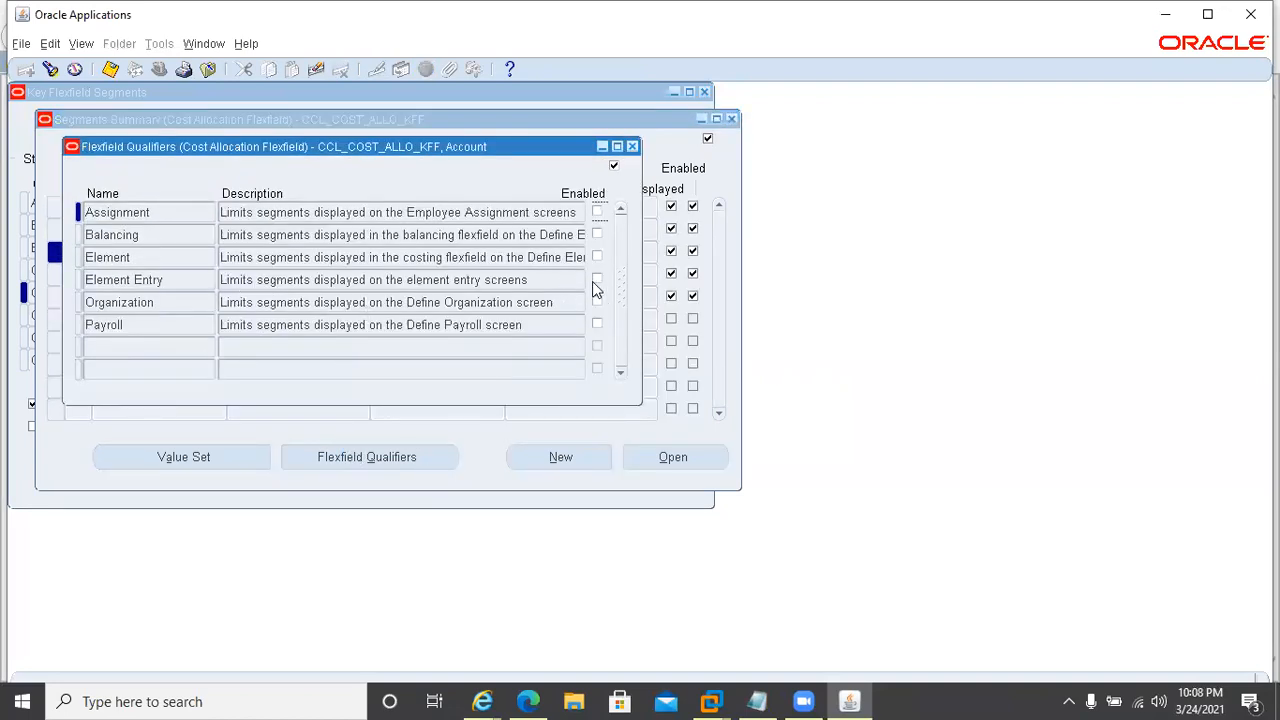
{"action": "left_click", "coordinate": [632, 147]}
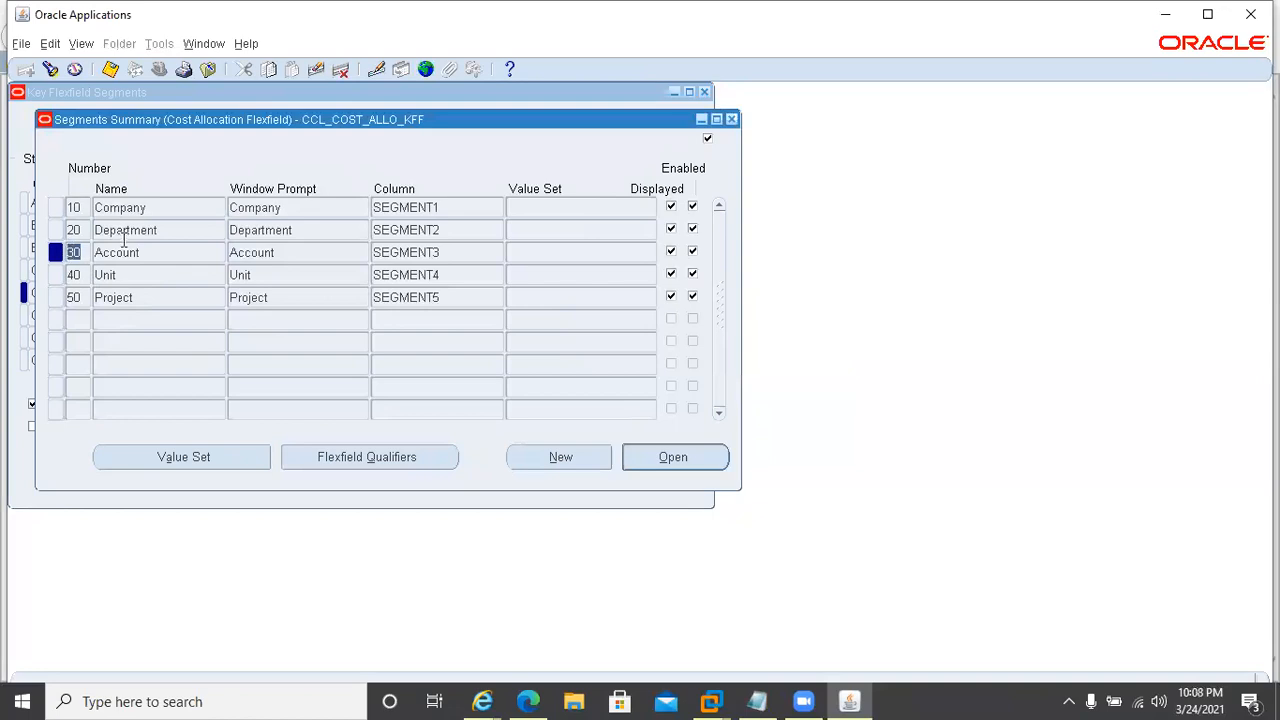
{"action": "left_click", "coordinate": [313, 449]}
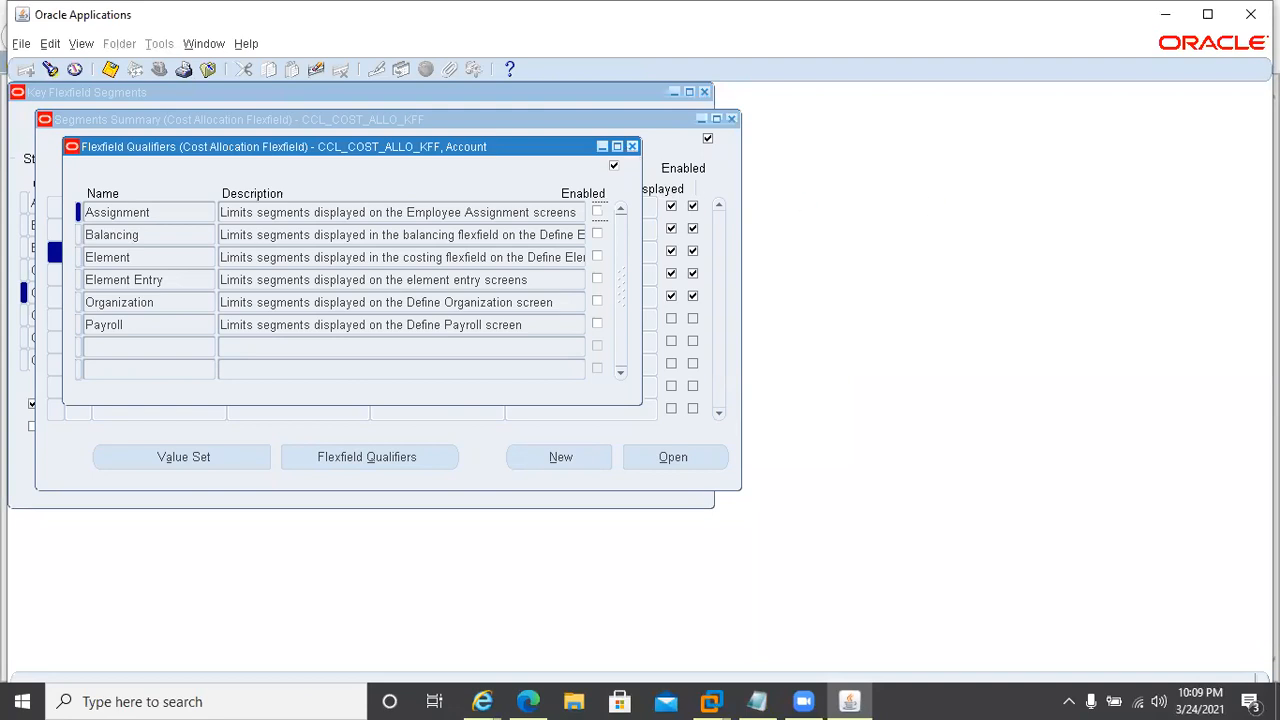
{"action": "left_click", "coordinate": [632, 147]}
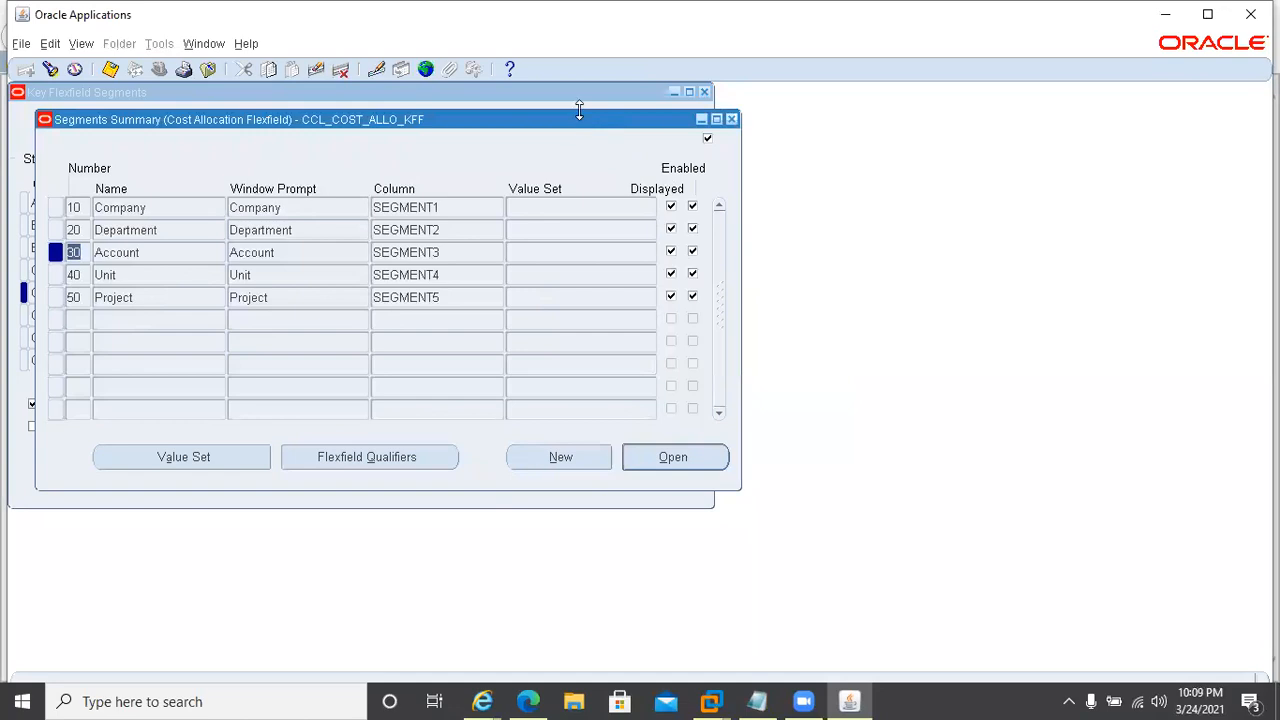
Step: Close the segment windows, save the CCL_COST_ALLO_KFF changes, and accept the flexfield compilation and view generation notes
{"action": "left_click", "coordinate": [730, 120]}
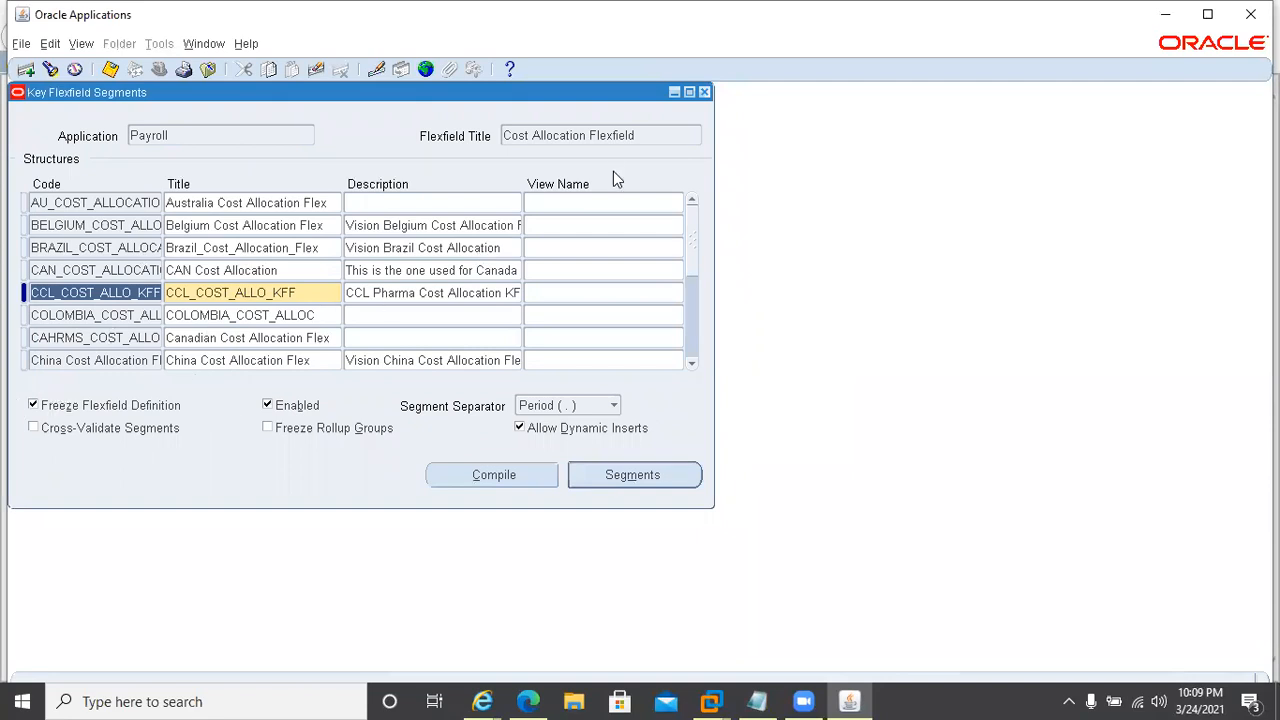
{"action": "left_click", "coordinate": [703, 92]}
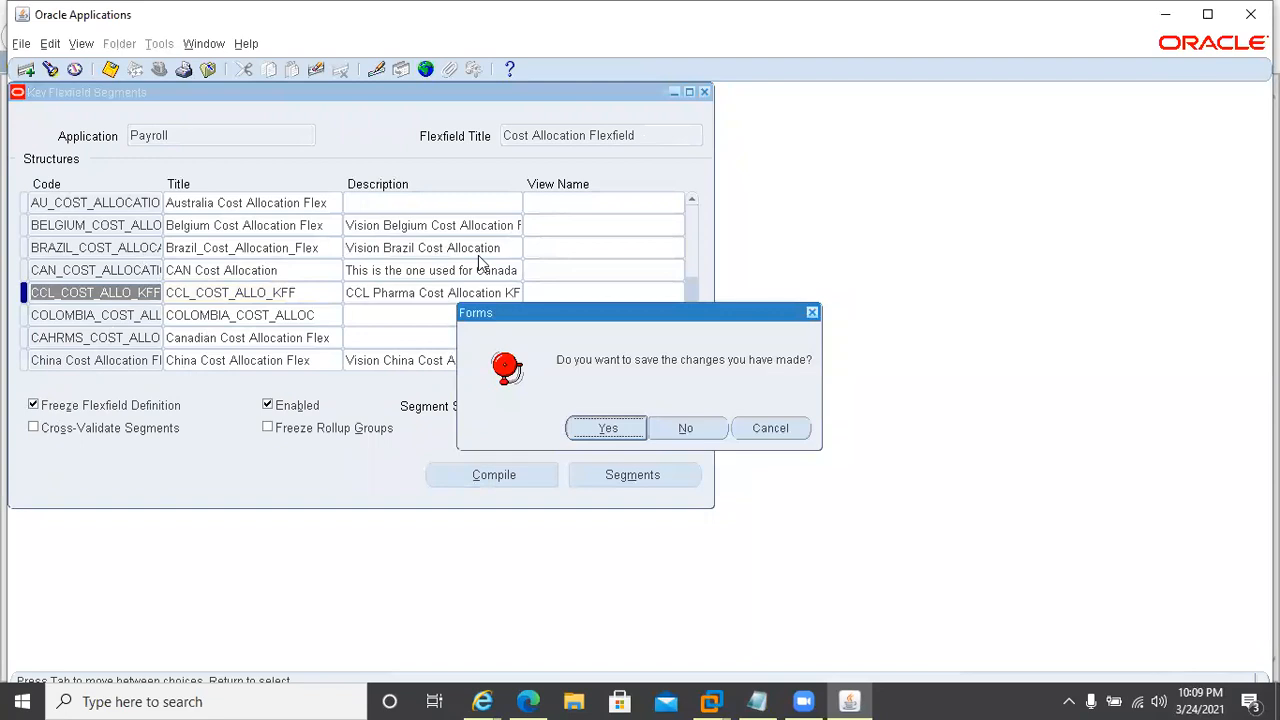
{"action": "left_click", "coordinate": [600, 427]}
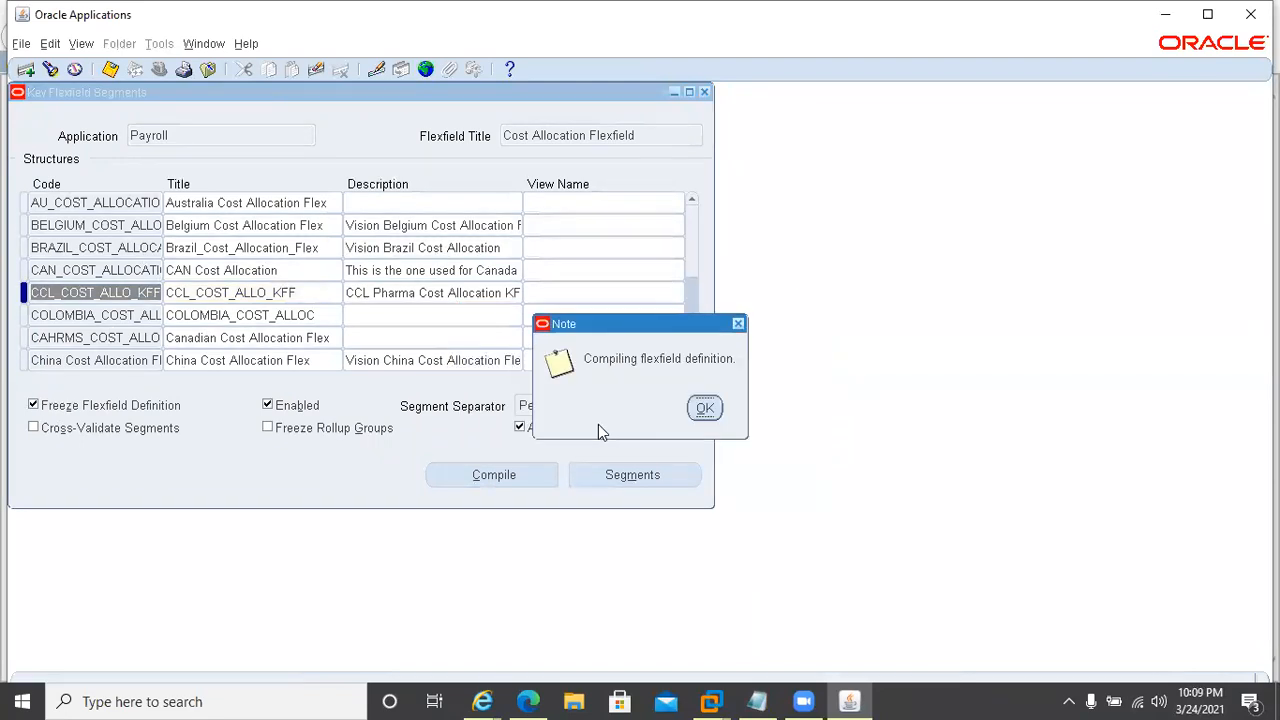
{"action": "left_click", "coordinate": [717, 401]}
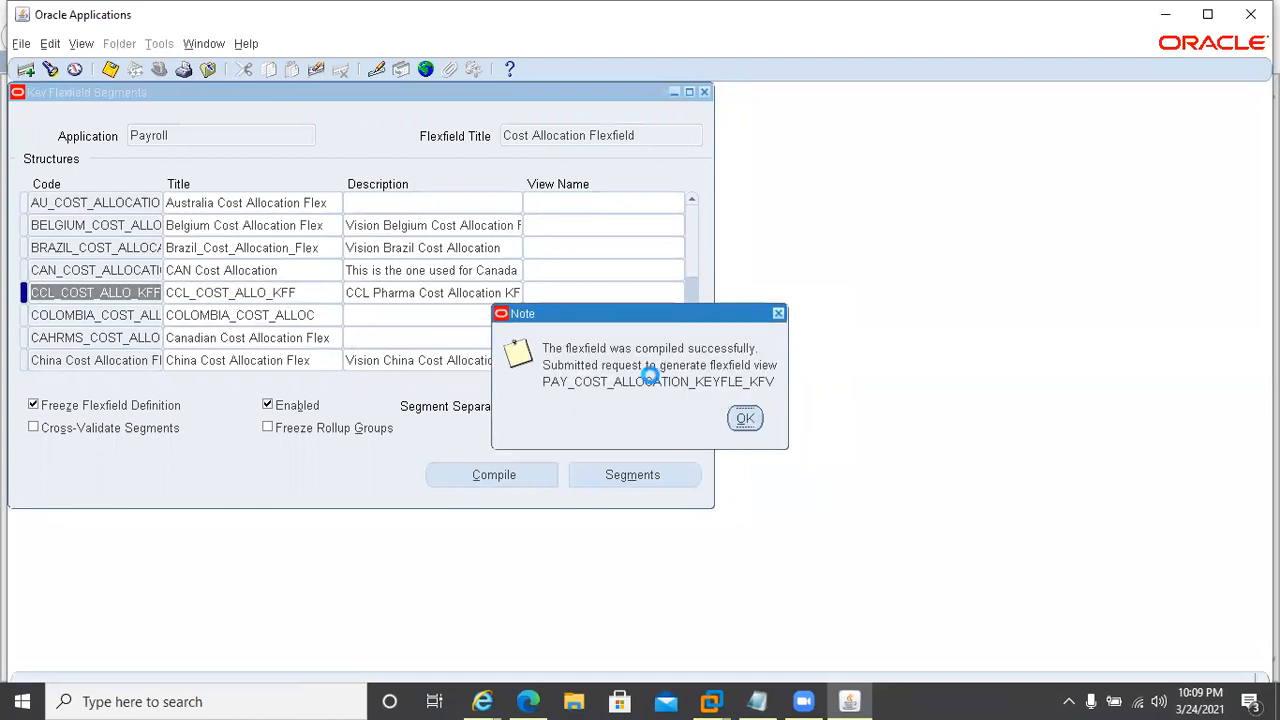
{"action": "left_click", "coordinate": [745, 420]}
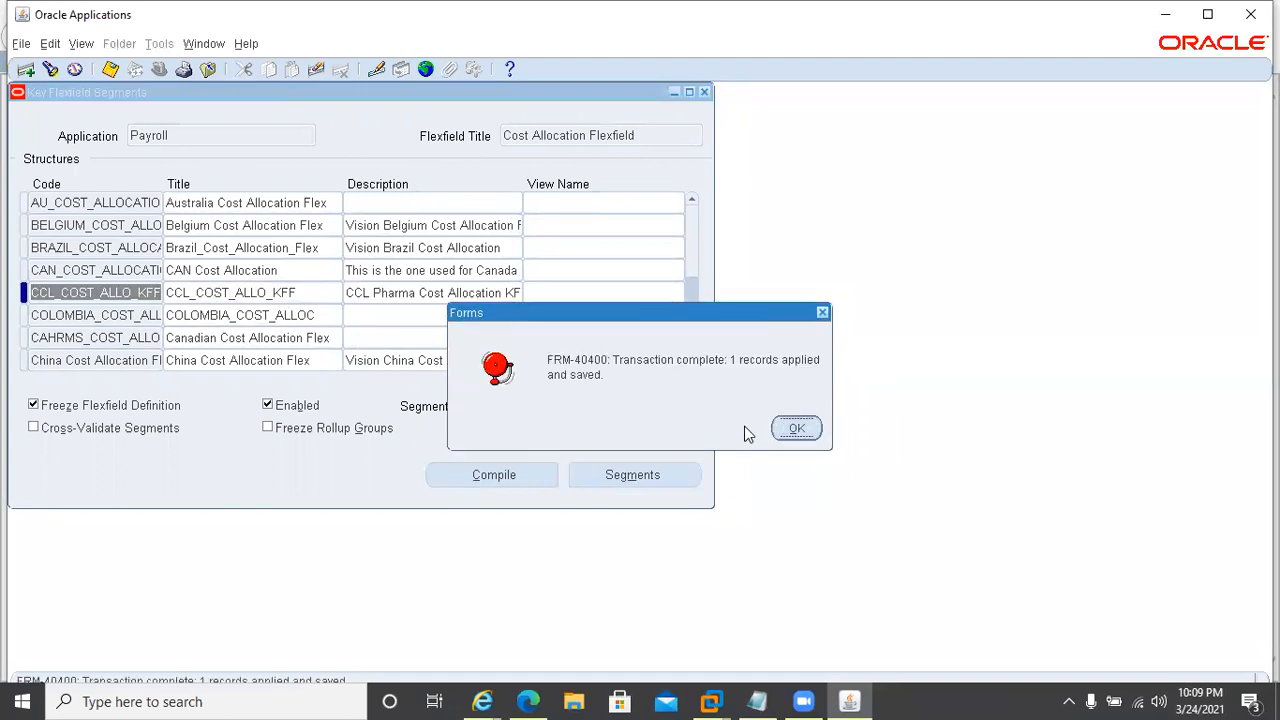
{"action": "left_click", "coordinate": [795, 429]}
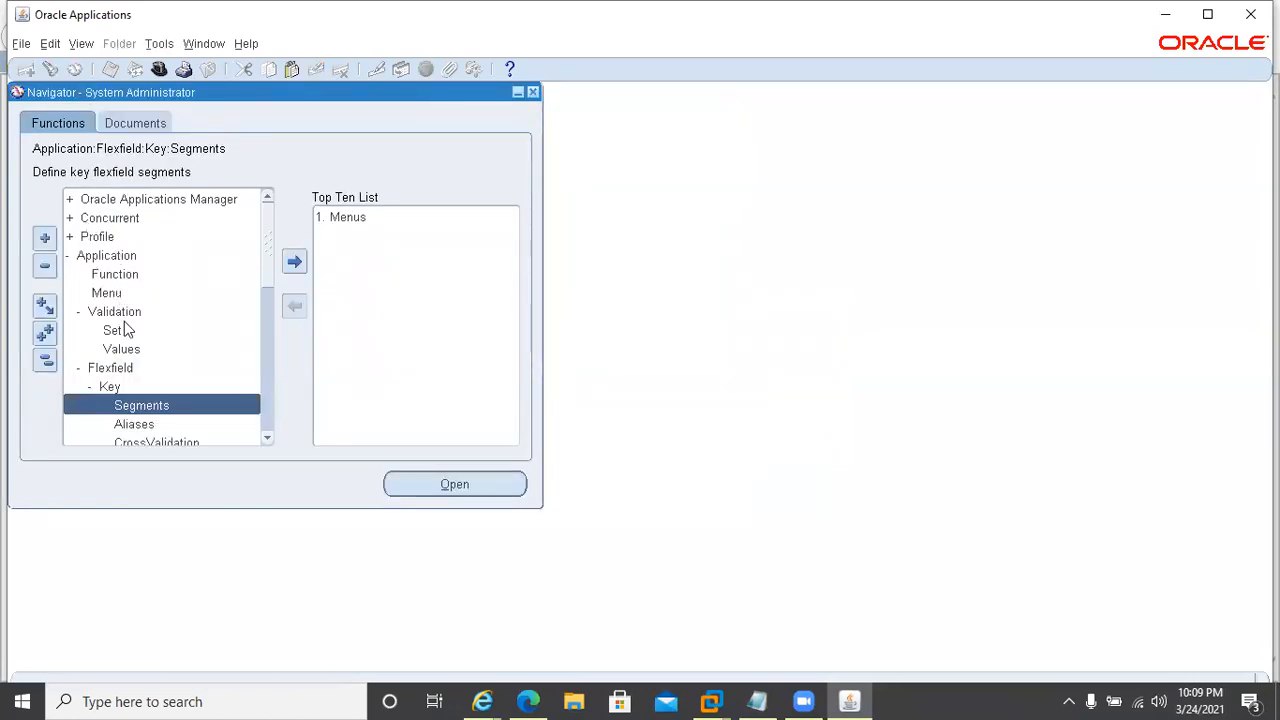
Step: Switch to the CCL HRMS Super User responsibility and open the organization description form under Work Structures
{"action": "key", "text": "alt+f"}
{"action": "key", "text": "w"}
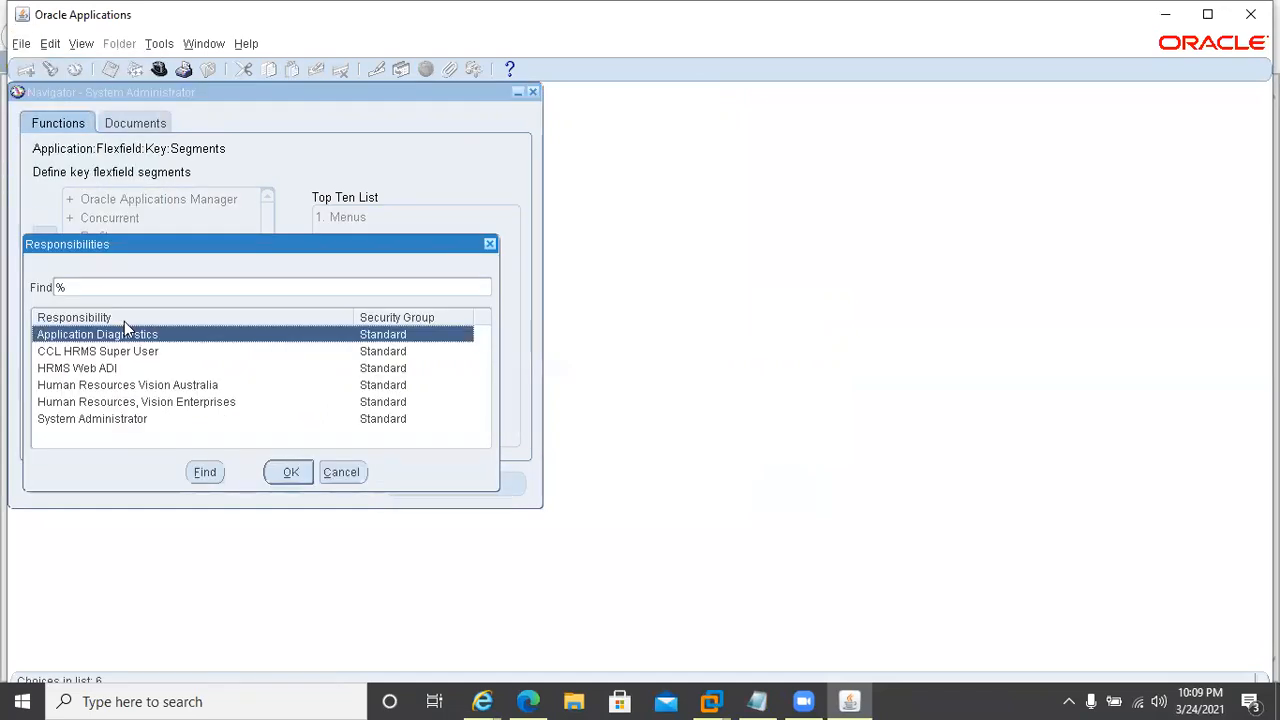
{"action": "key", "text": "Return"}
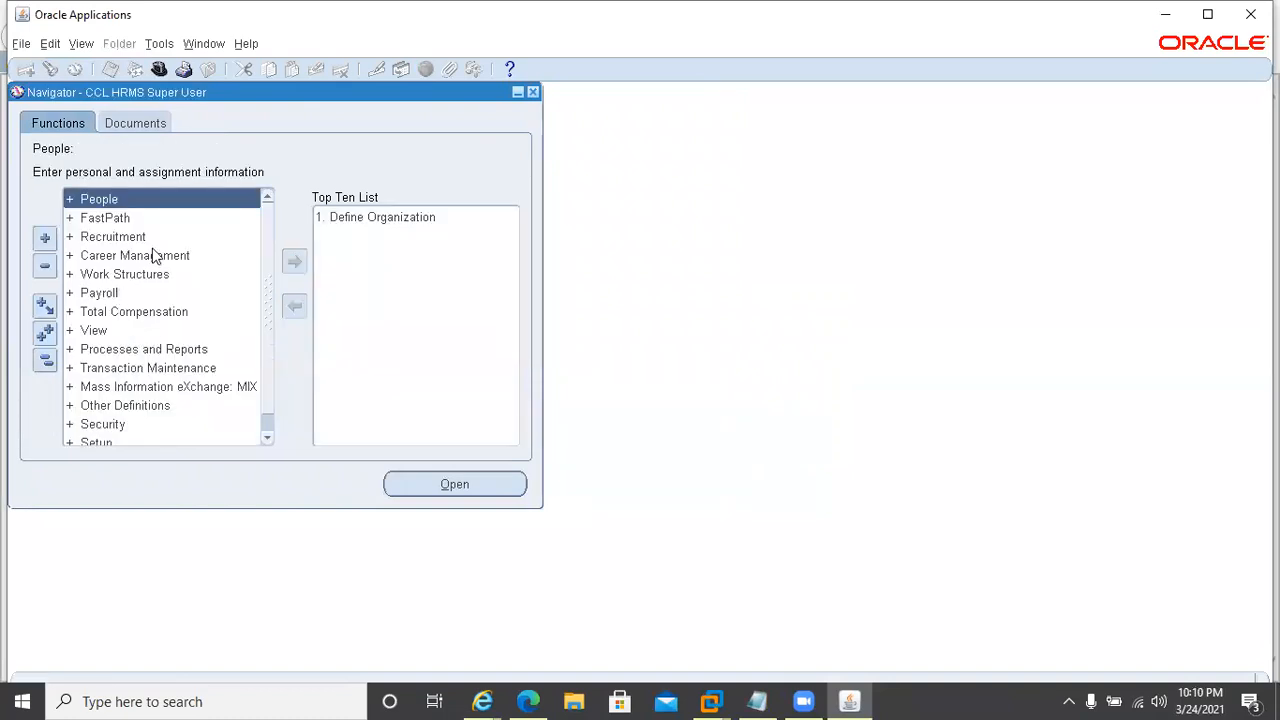
{"action": "double_click", "coordinate": [97, 281]}
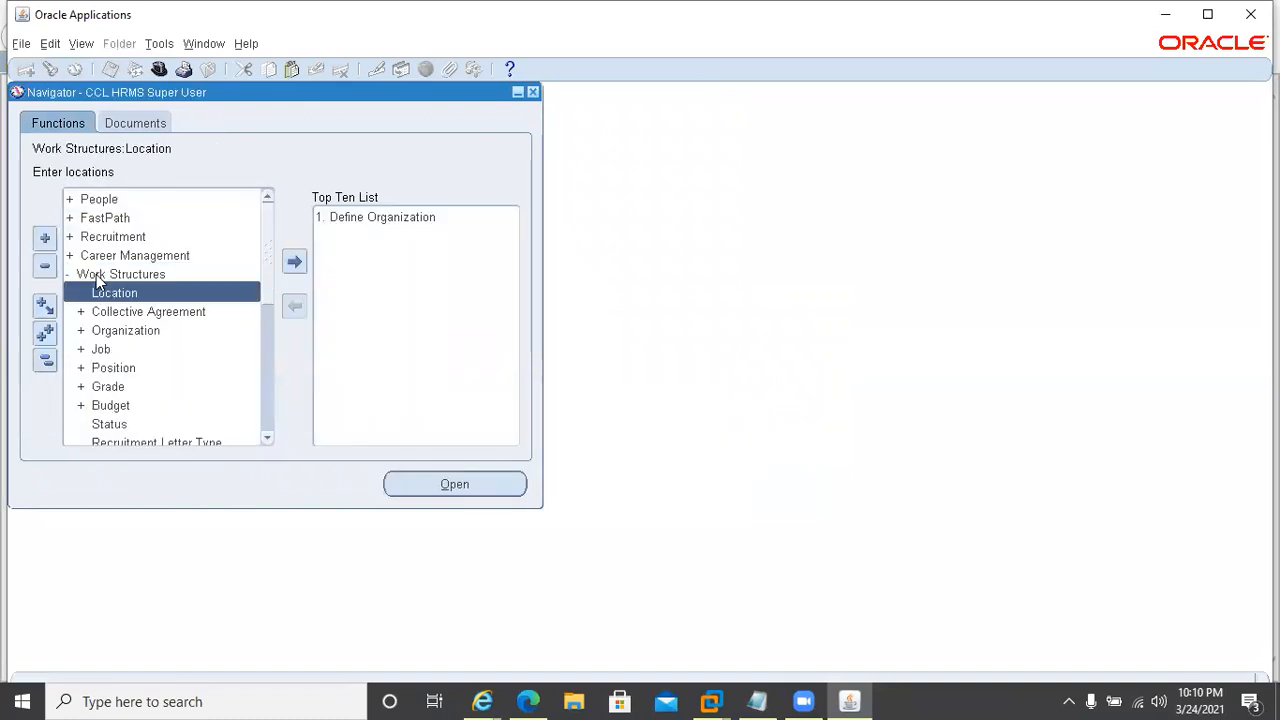
{"action": "left_click", "coordinate": [127, 335]}
{"action": "double_click", "coordinate": [127, 335]}
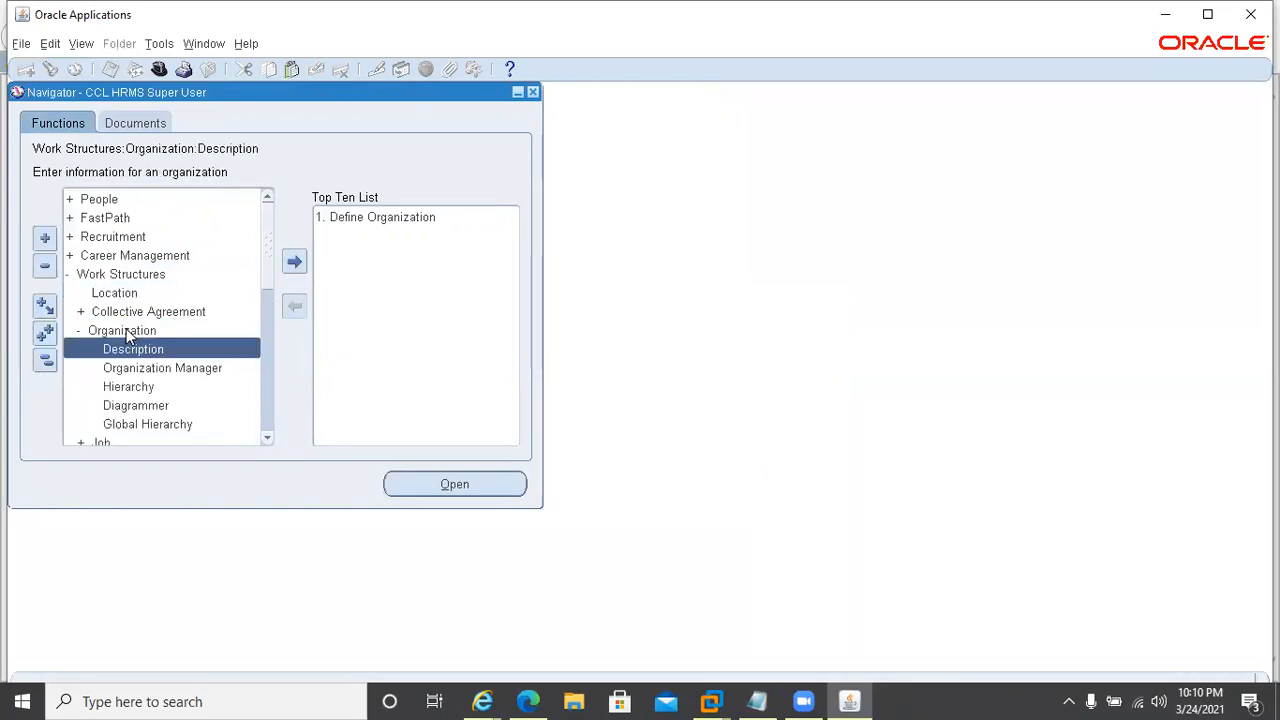
{"action": "double_click", "coordinate": [130, 352]}
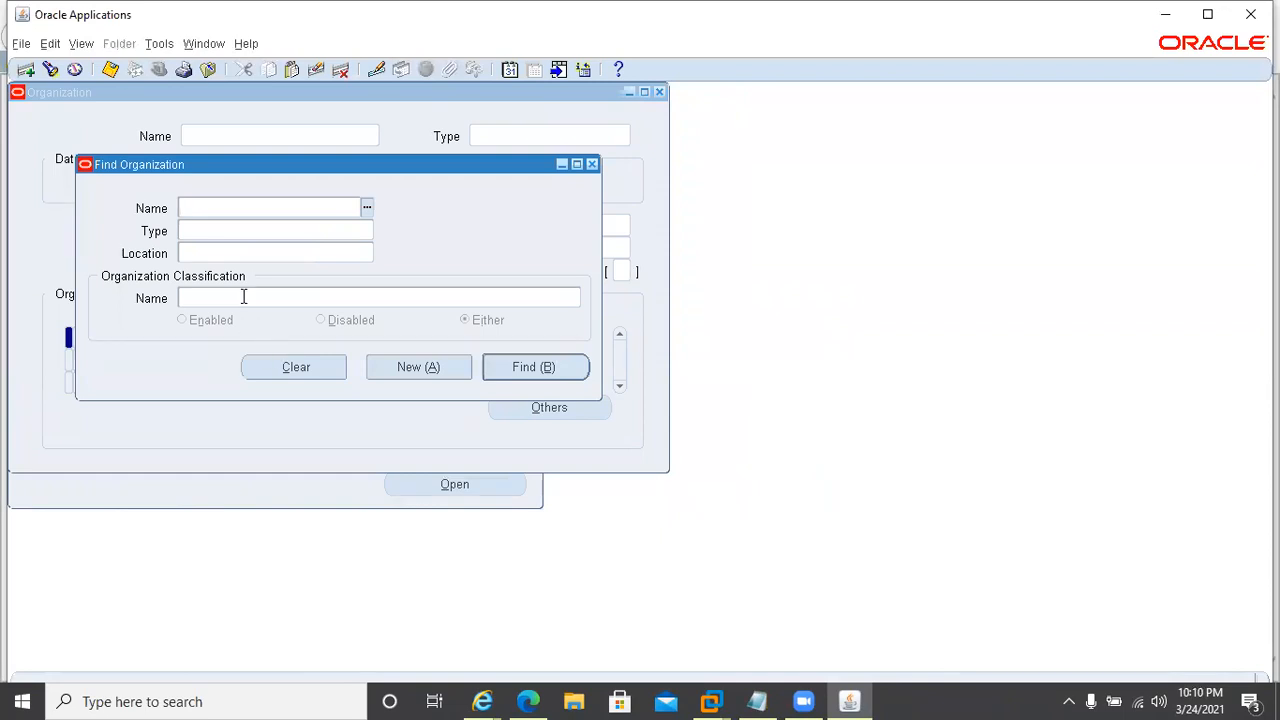
Step: Find organizations with the Business Group classification and browse through the returned records
{"action": "type", "text": "ccl"}
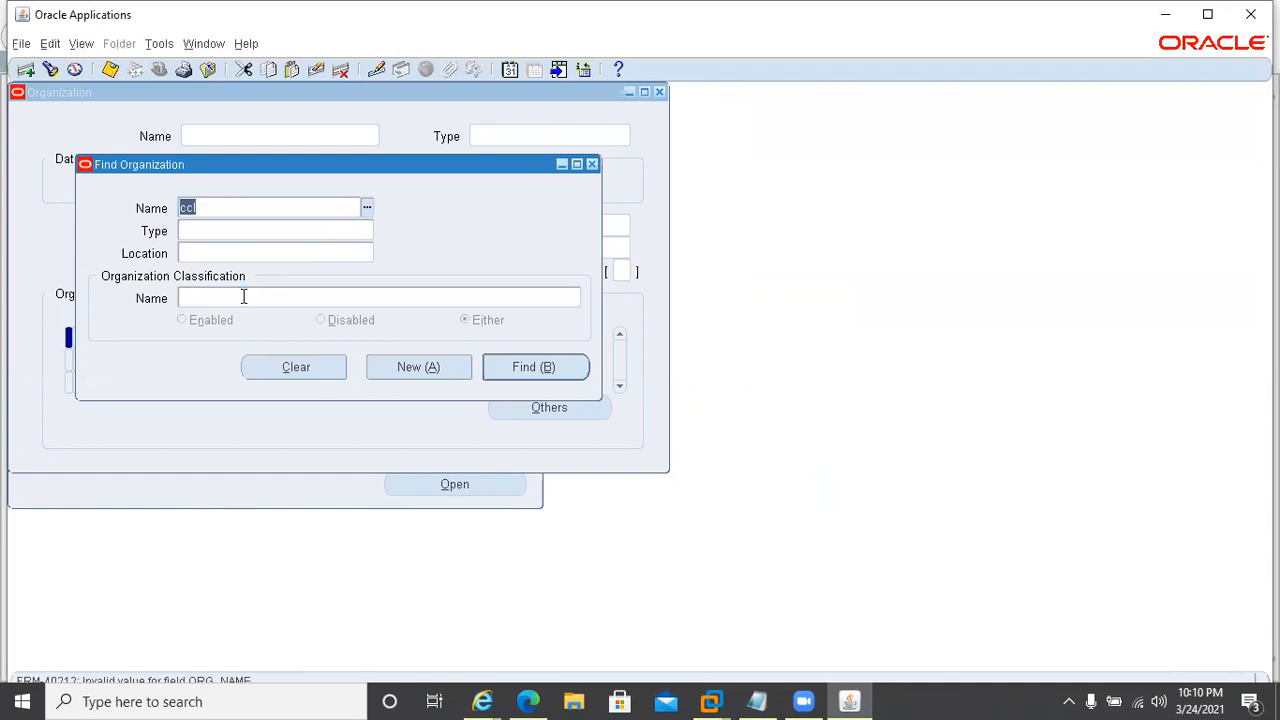
{"action": "key", "text": "BackSpace"}
{"action": "left_click", "coordinate": [245, 300]}
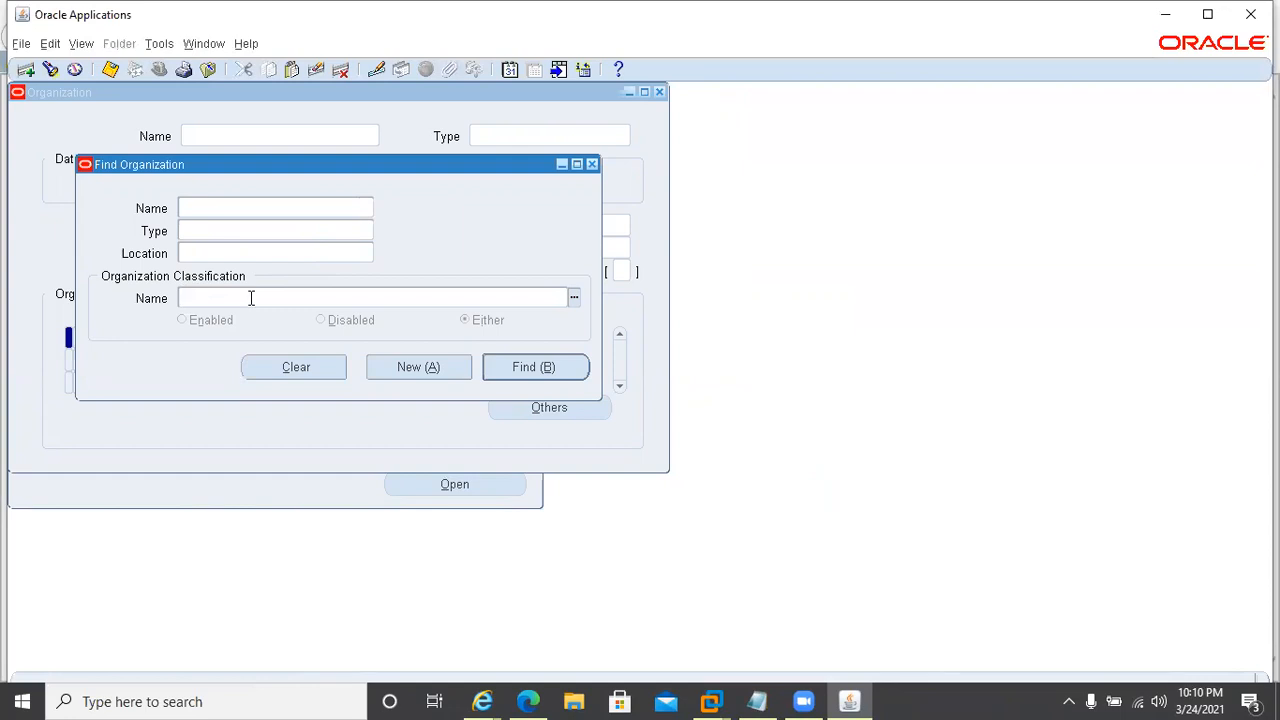
{"action": "type", "text": "business"}
{"action": "key", "text": "Tab"}
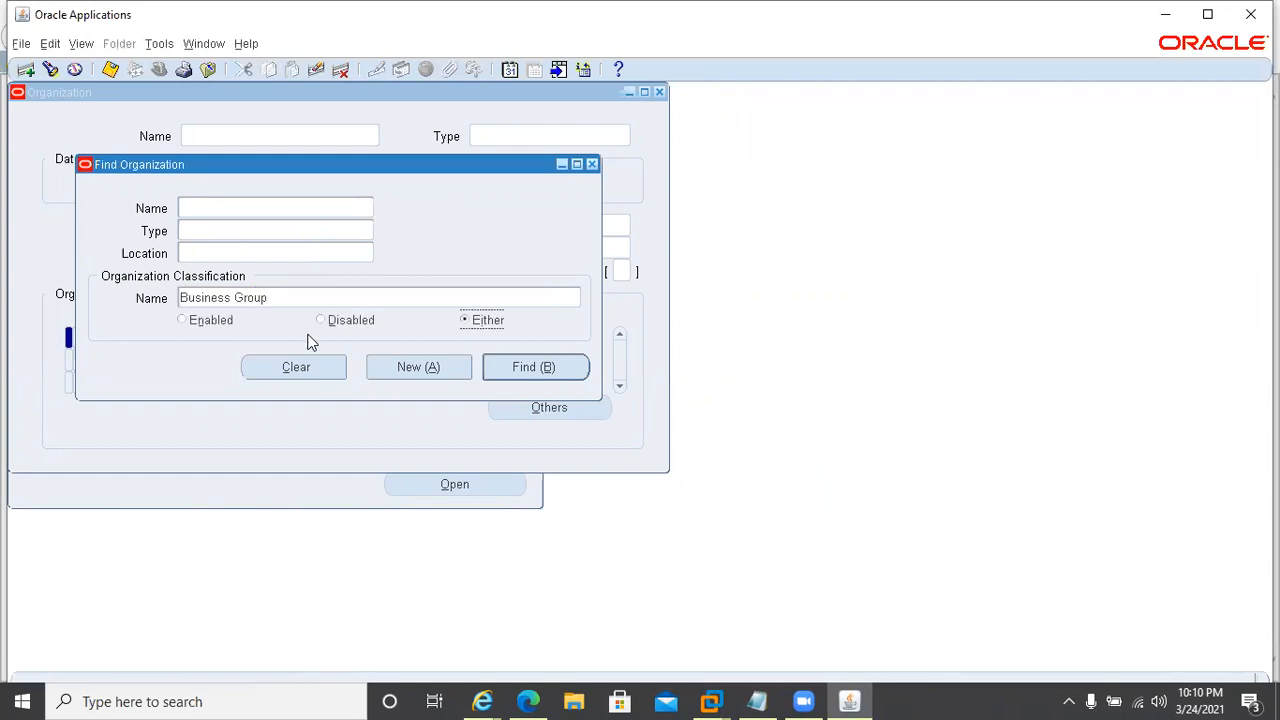
{"action": "left_click", "coordinate": [526, 367]}
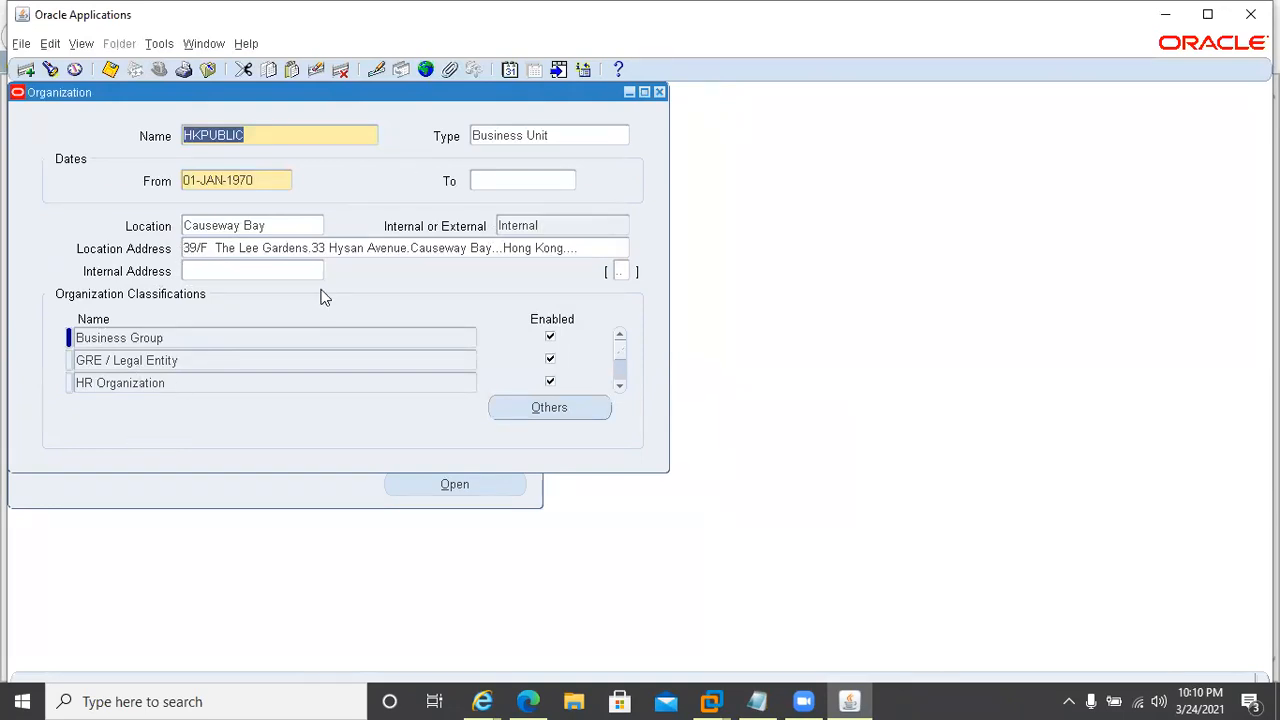
{"action": "key", "text": "Down"}
{"action": "key", "text": "Down"}
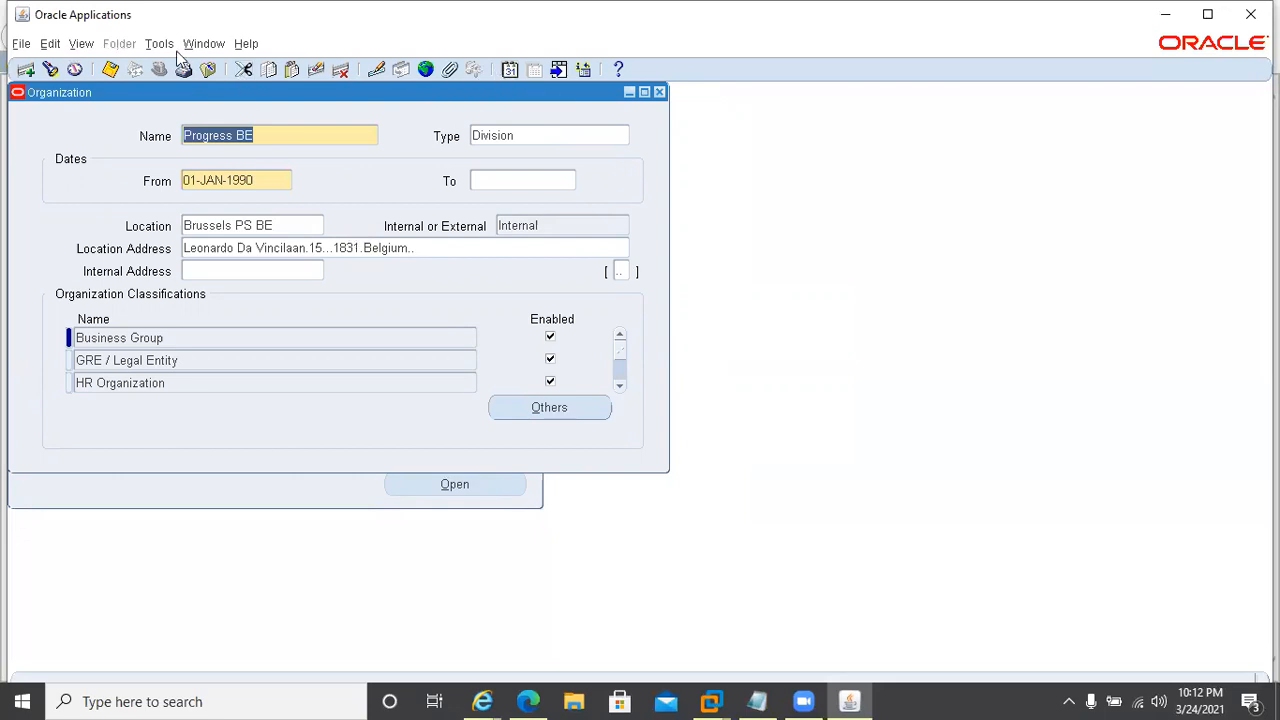
Step: Set the effective date for the organization form to 01-JAN-1950
{"action": "left_click", "coordinate": [509, 69]}
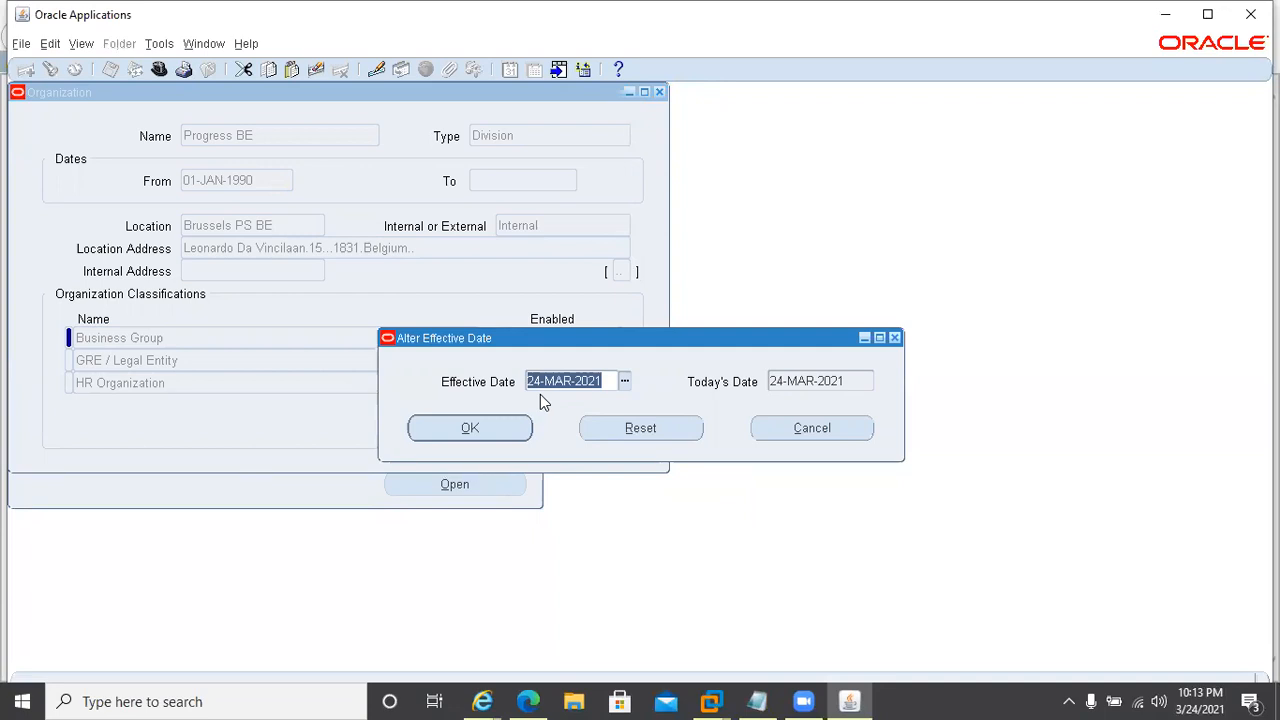
{"action": "type", "text": "1JAN"}
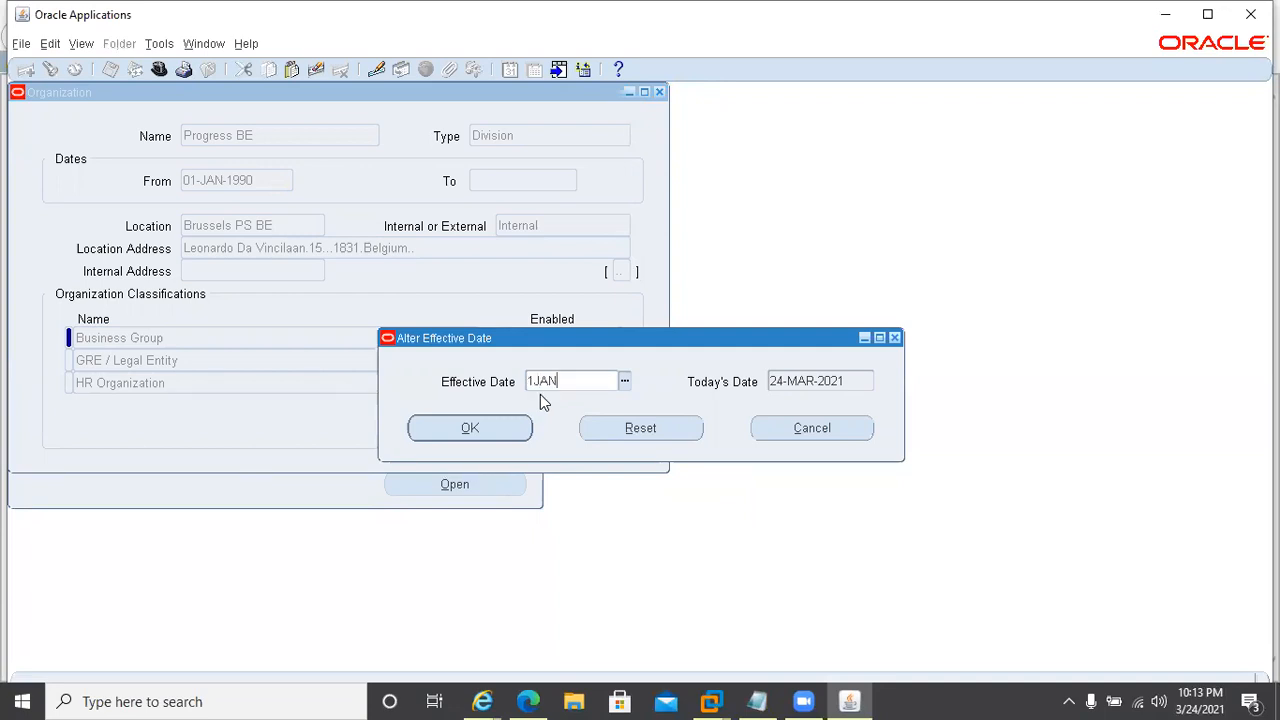
{"action": "type", "text": "1950"}
{"action": "key", "text": "Tab"}
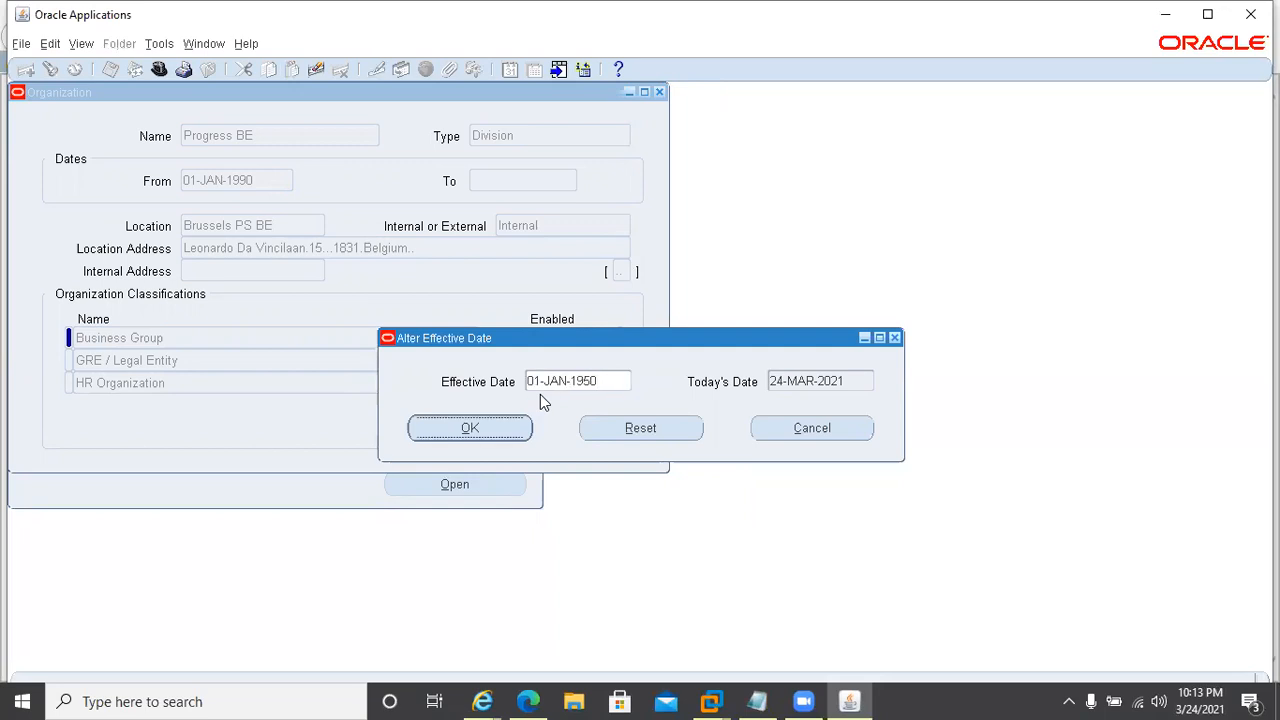
{"action": "left_click", "coordinate": [471, 430]}
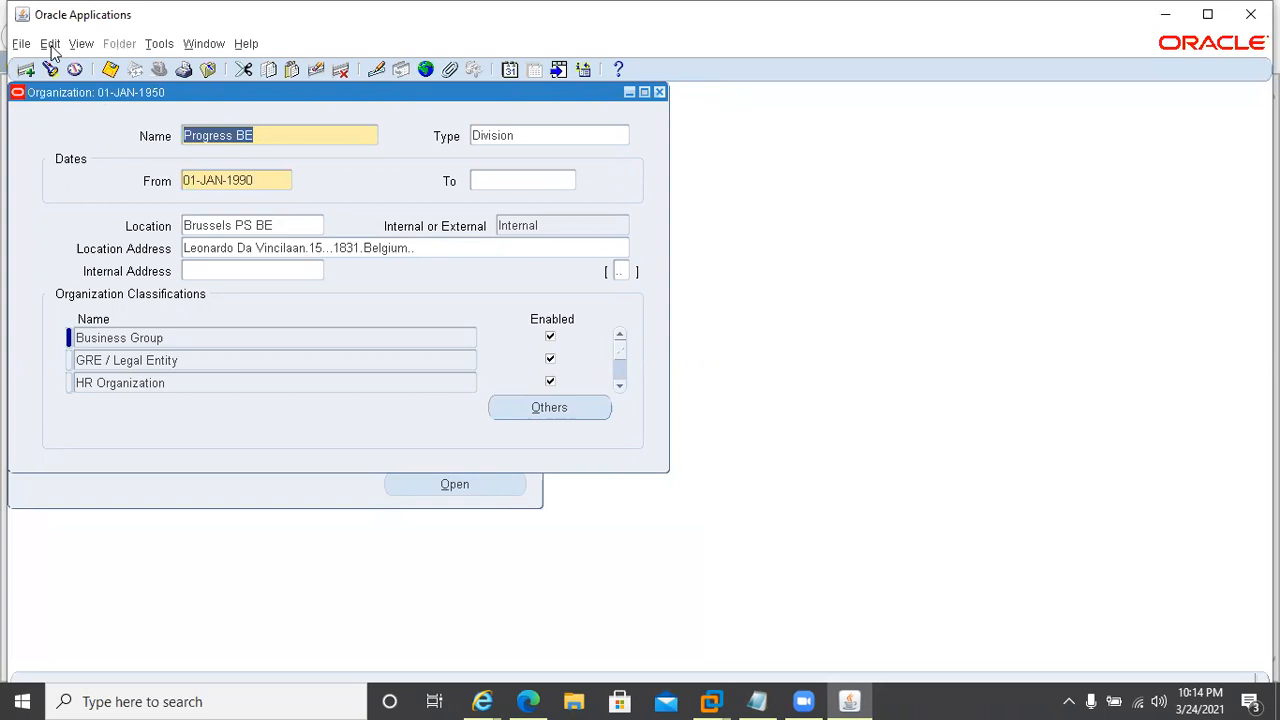
Step: Start a new organization record named CCL Pharma Pvt Ltd and set its type to Company
{"action": "left_click", "coordinate": [26, 70]}
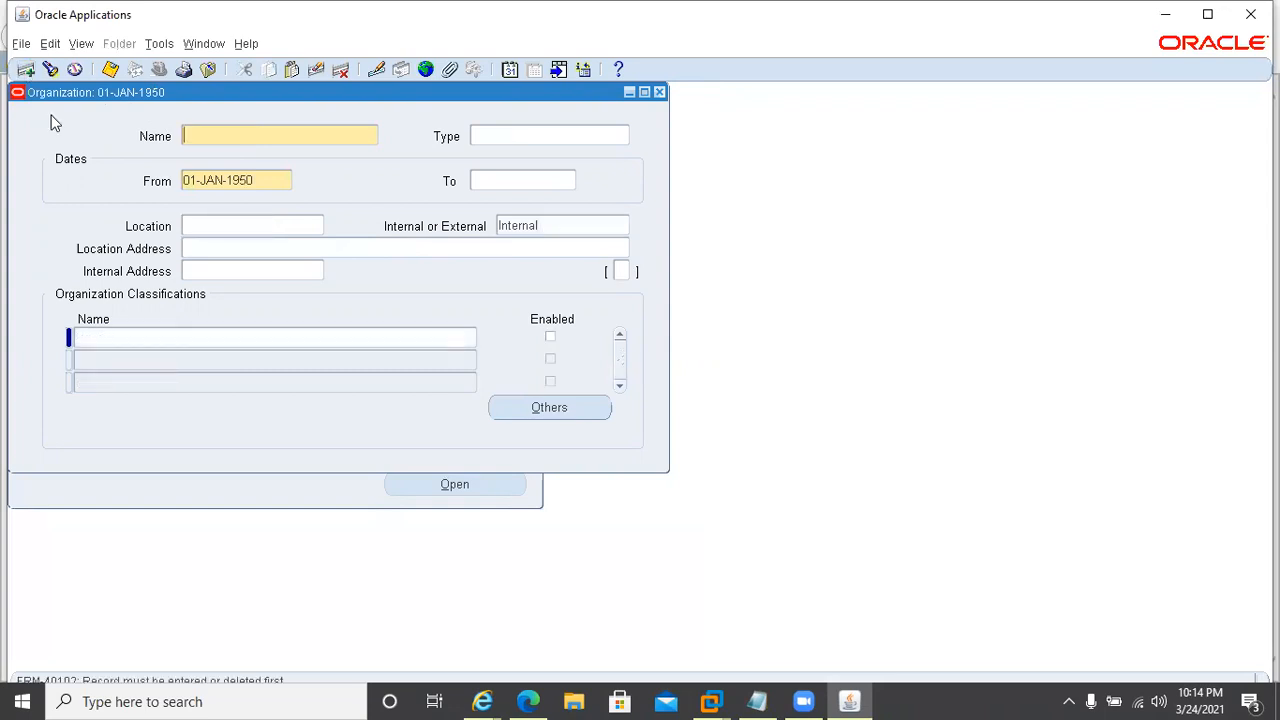
{"action": "type", "text": "CCL Pharma Pvt Ltd."}
{"action": "key", "text": "Tab"}
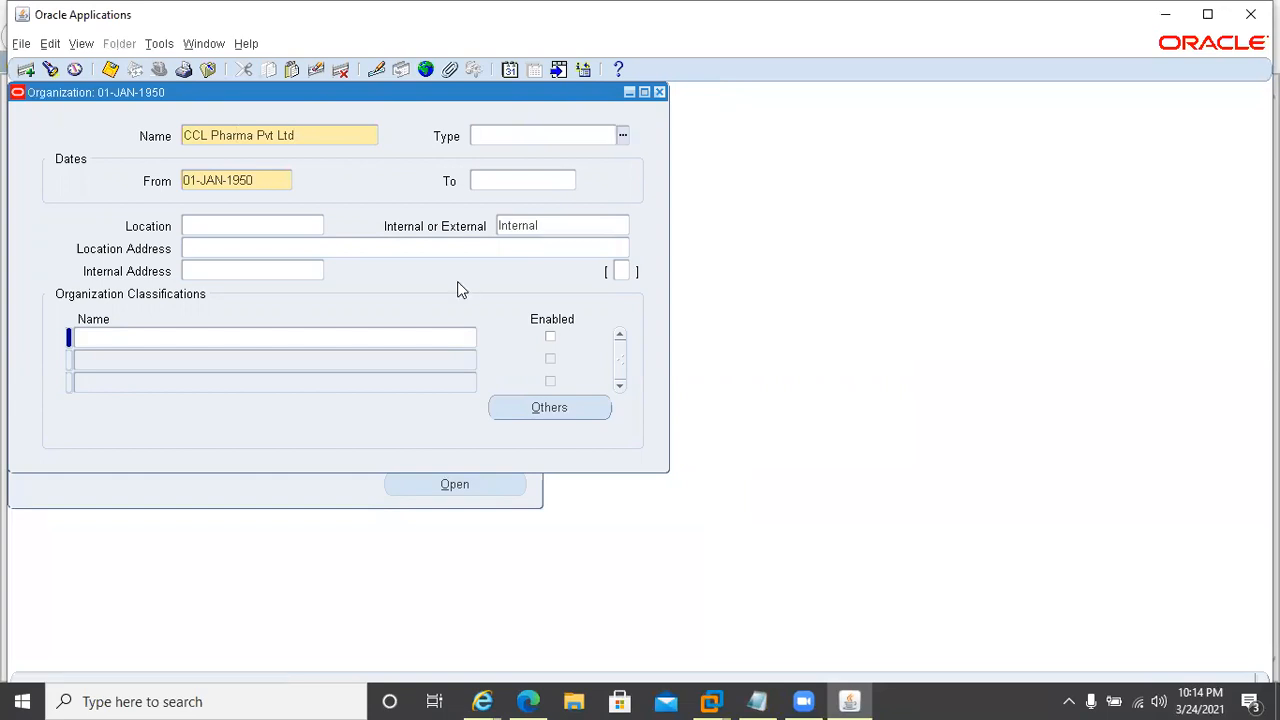
{"action": "left_click", "coordinate": [622, 136]}
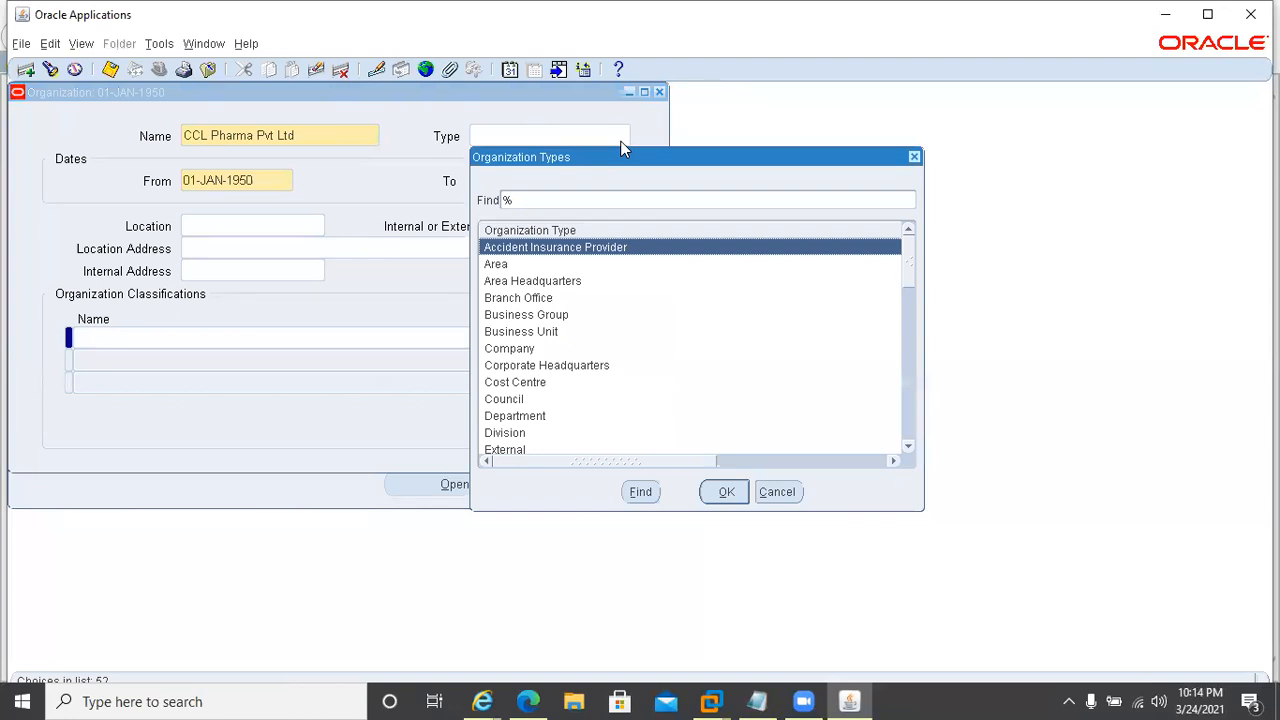
{"action": "left_click", "coordinate": [523, 333]}
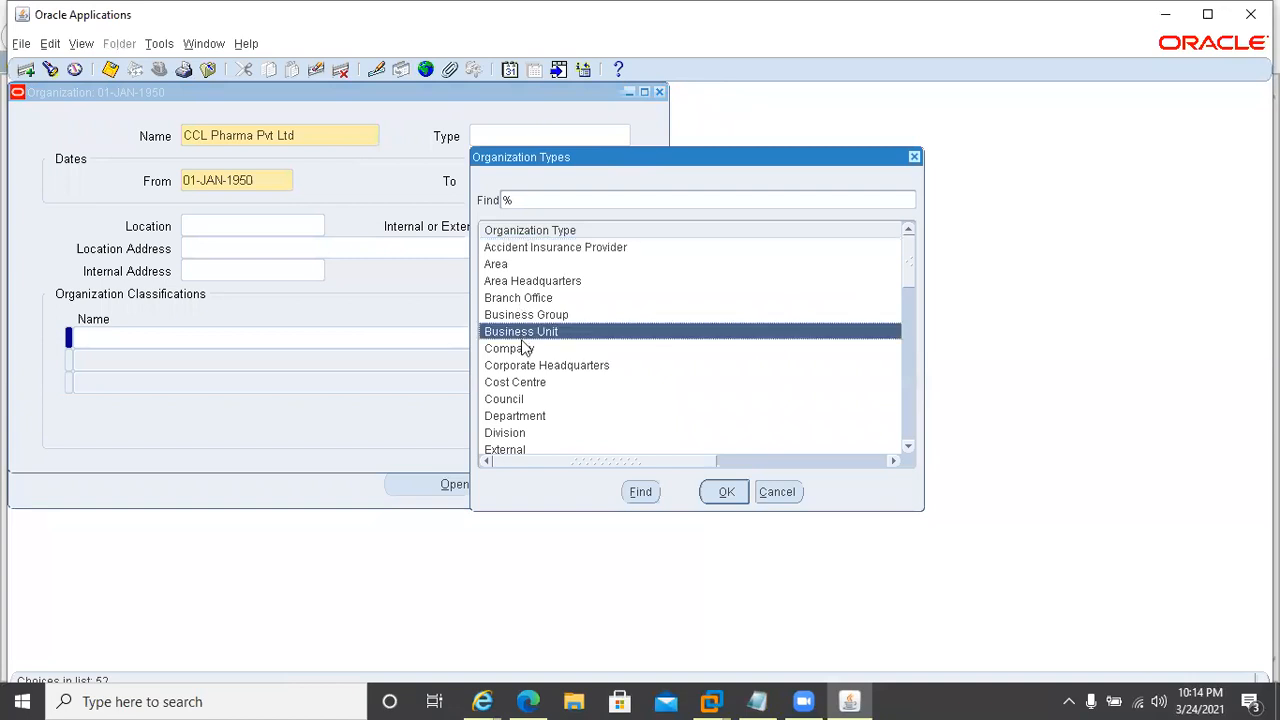
{"action": "left_click", "coordinate": [518, 349]}
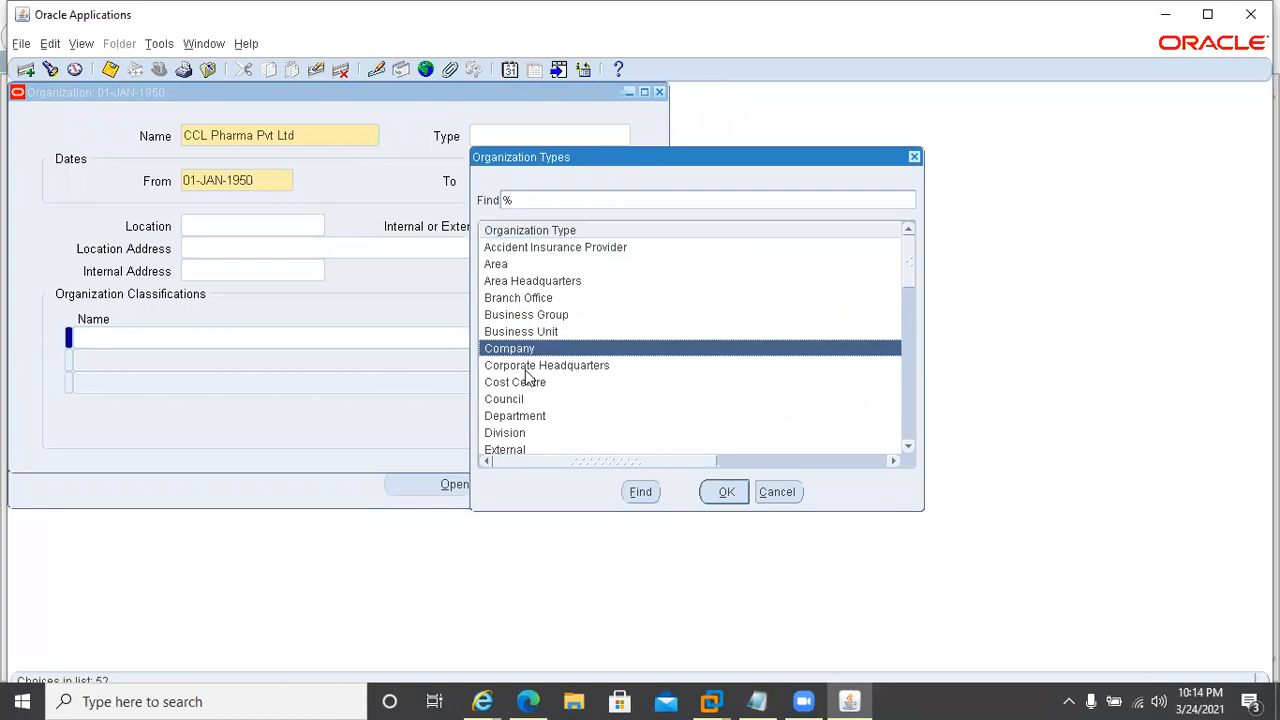
{"action": "left_click", "coordinate": [525, 367]}
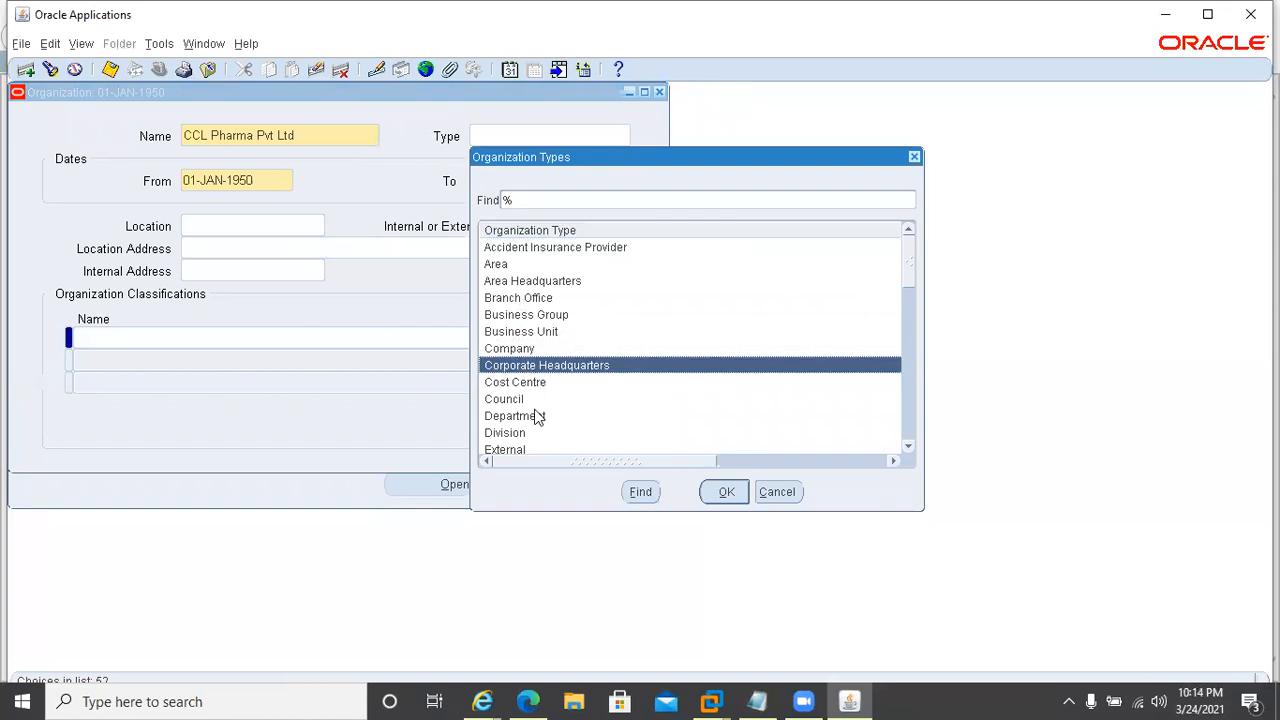
{"action": "left_click", "coordinate": [534, 350]}
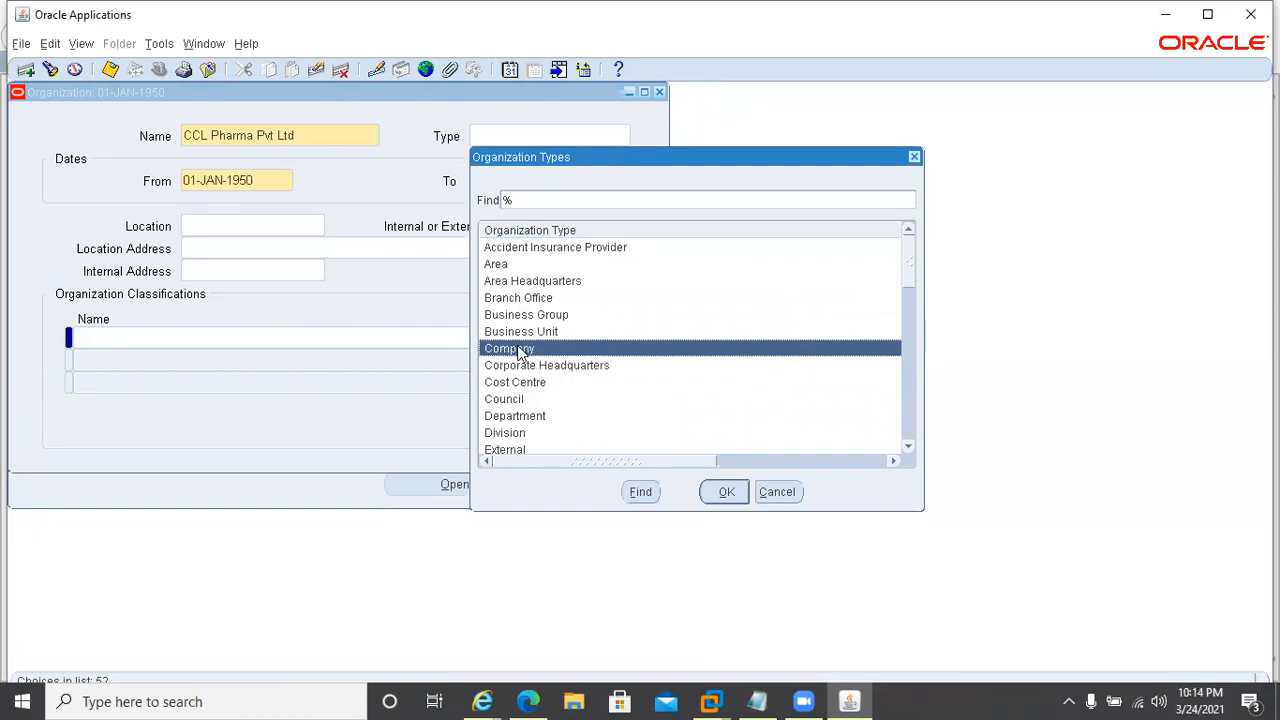
{"action": "left_click", "coordinate": [727, 495]}
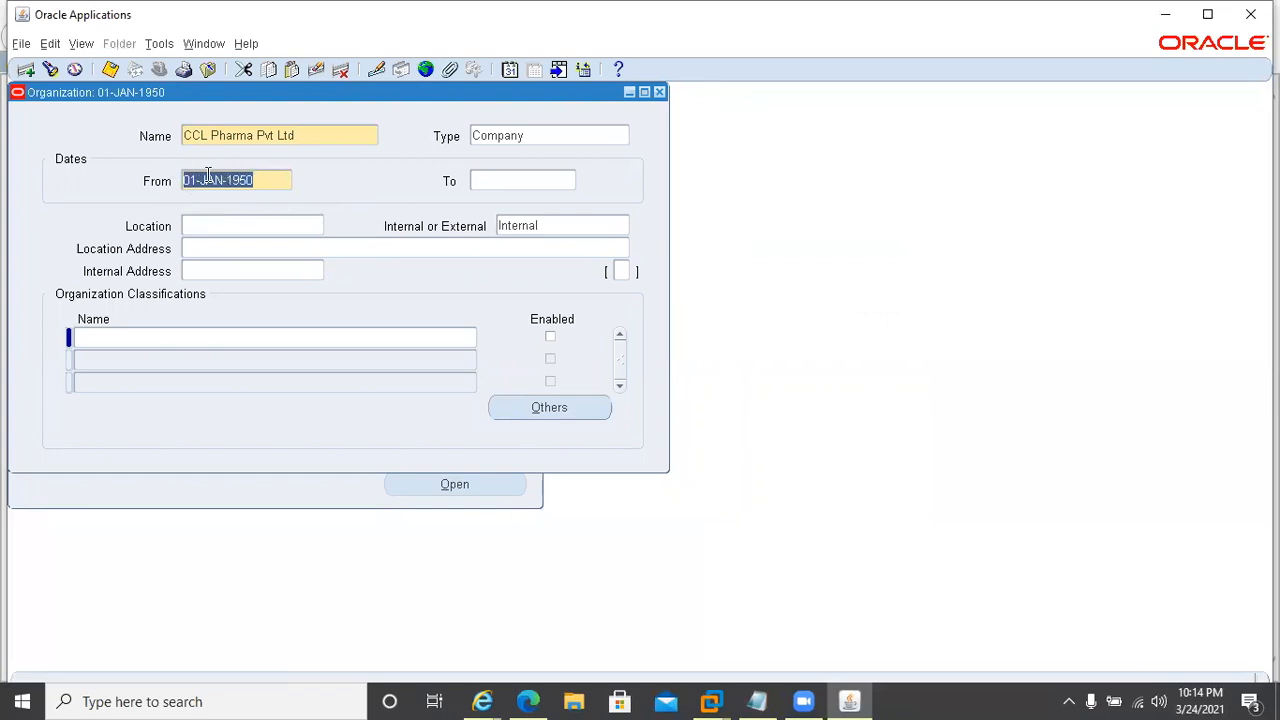
Step: Save the new organization record, add the Business Group classification to it, enable the classification and save again
{"action": "left_click", "coordinate": [213, 226]}
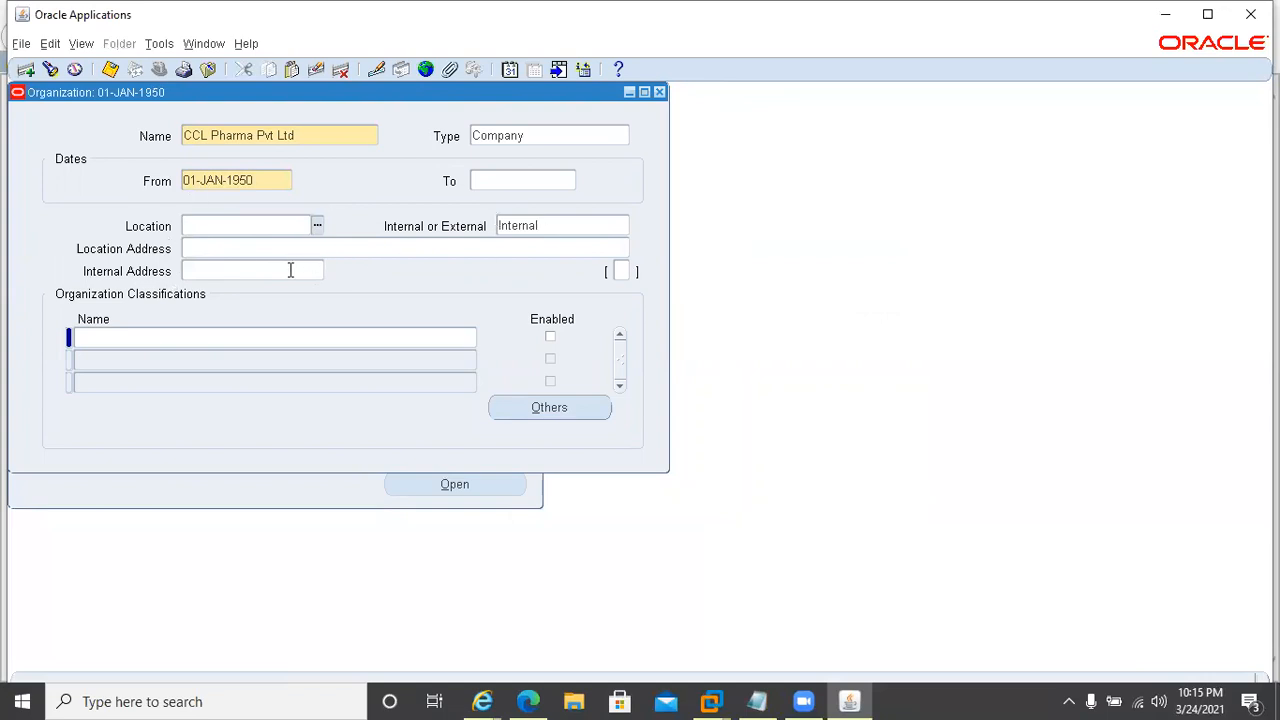
{"action": "left_click", "coordinate": [160, 341]}
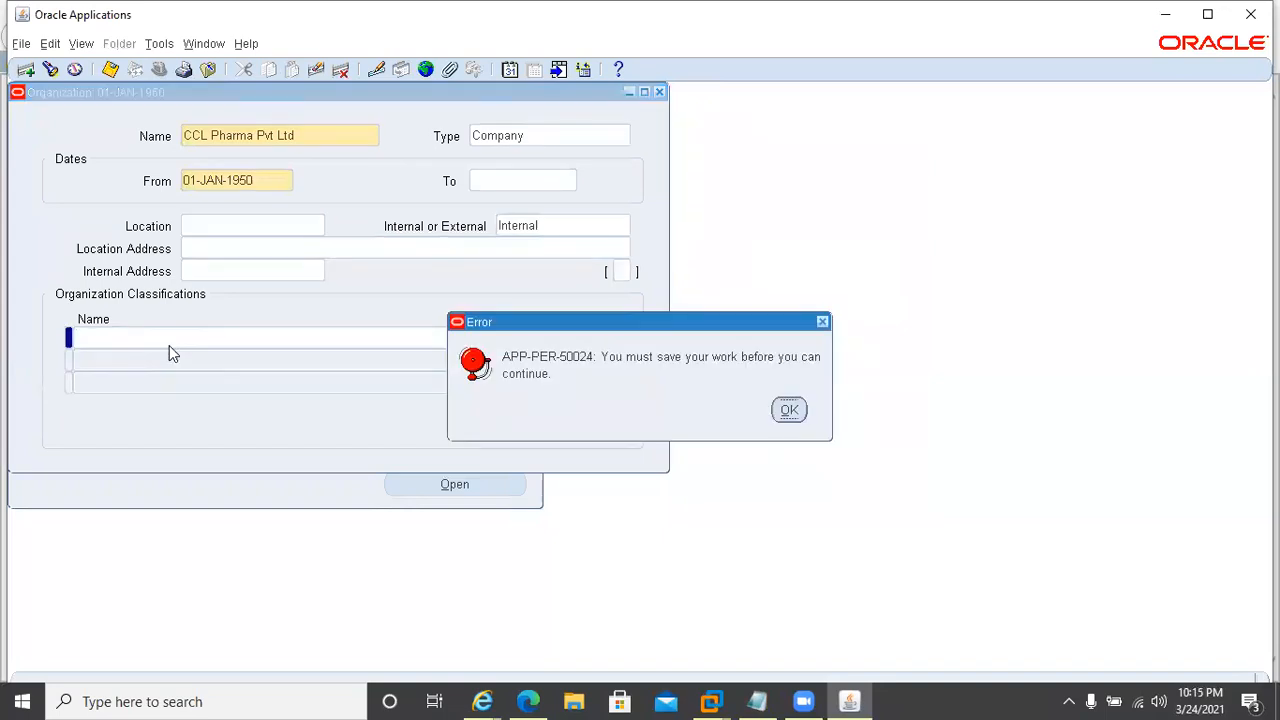
{"action": "left_click", "coordinate": [789, 410]}
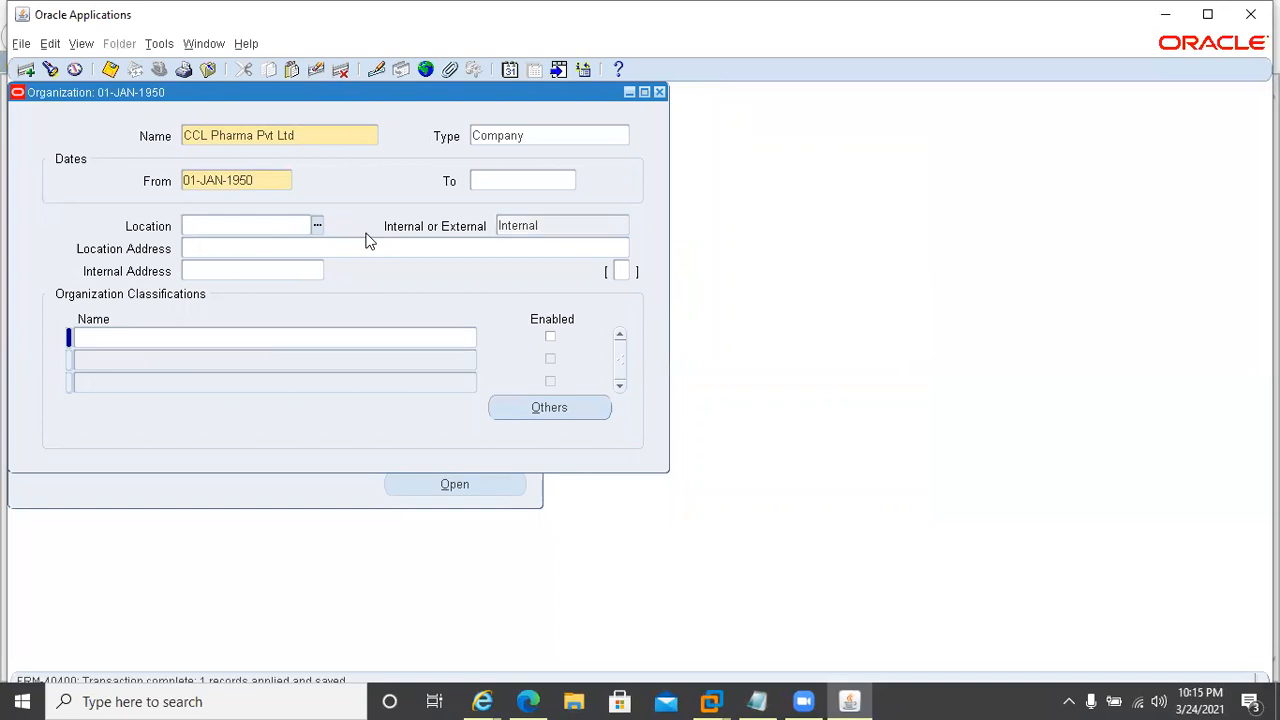
{"action": "left_click", "coordinate": [108, 337]}
{"action": "type", "text": "Busi"}
{"action": "key", "text": "Tab"}
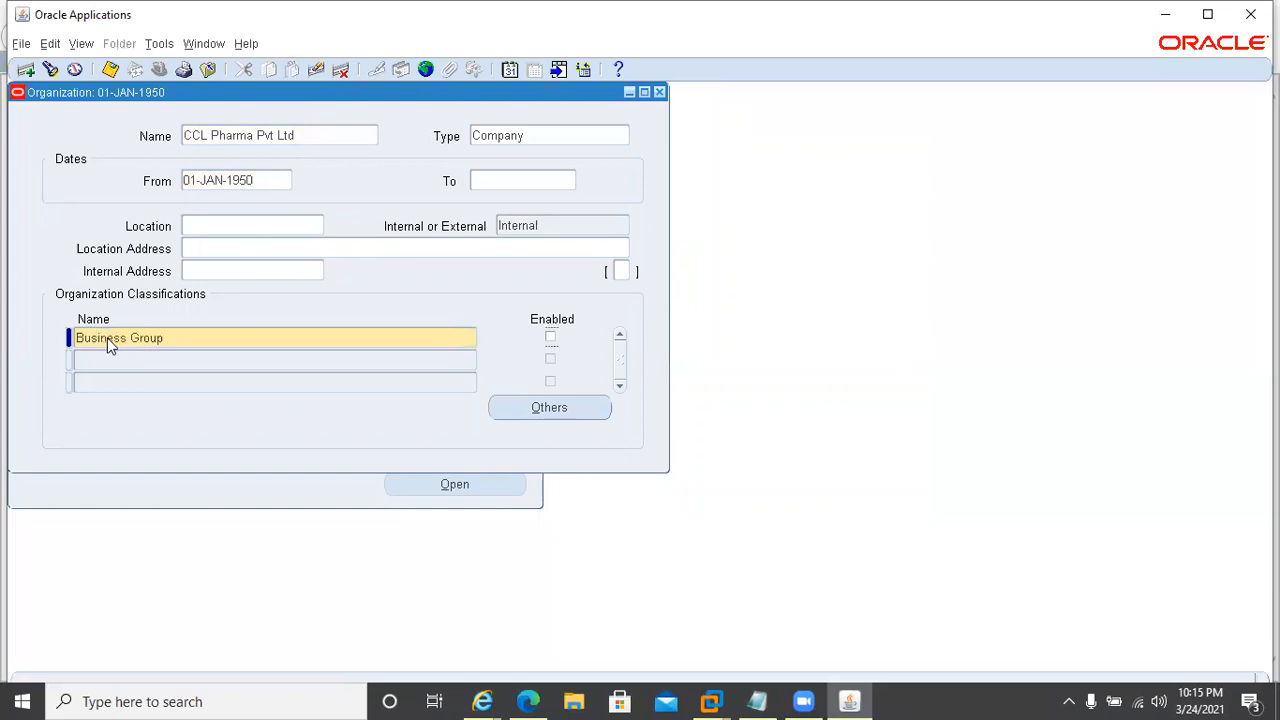
{"action": "left_click", "coordinate": [550, 337]}
{"action": "key", "text": "ctrl+s"}
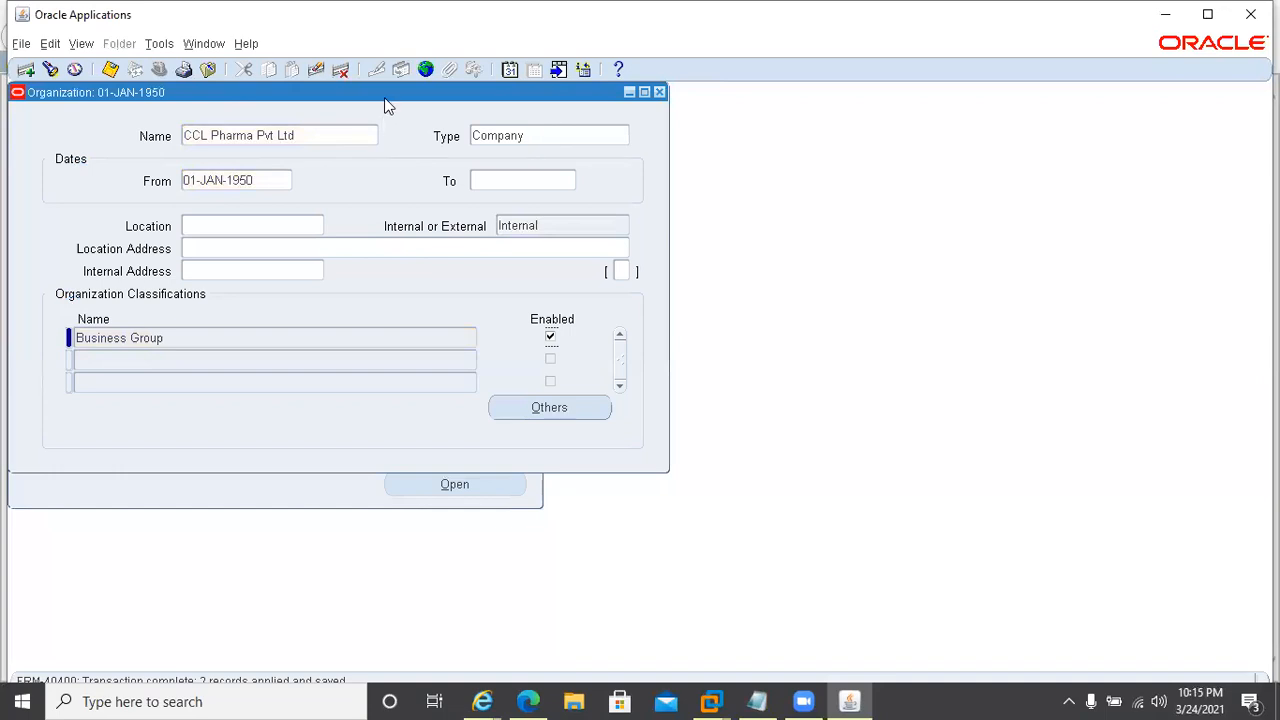
Step: Try to add HR Organization as a second enabled classification for CCL Pharma Pvt Ltd and save it
{"action": "left_click_drag", "start_coordinate": [386, 100], "coordinate": [618, 258]}
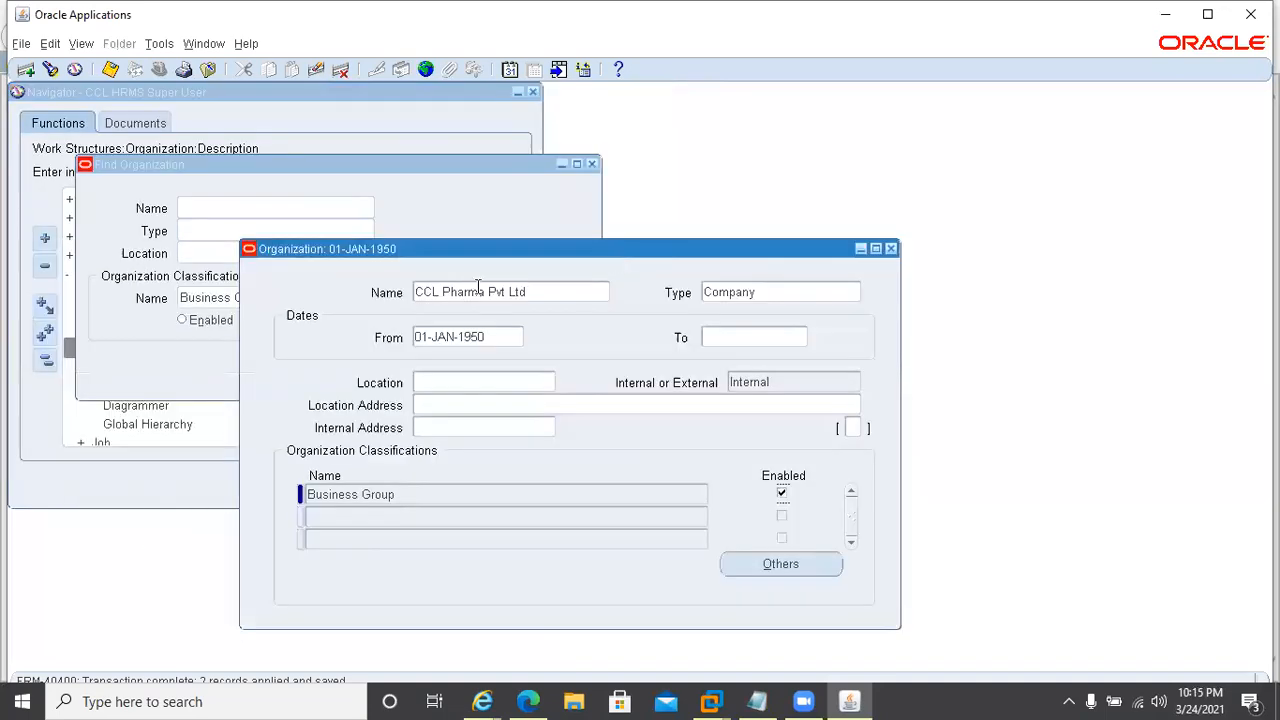
{"action": "left_click", "coordinate": [353, 518]}
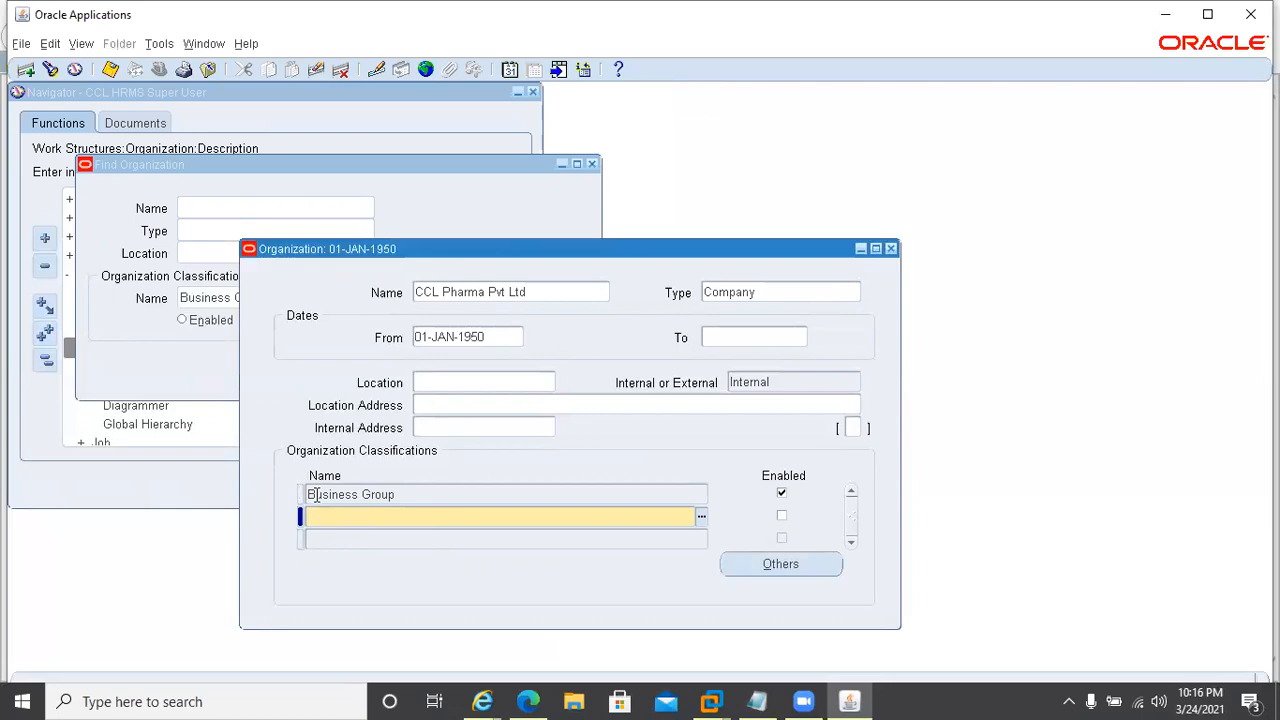
{"action": "type", "text": "hr"}
{"action": "key", "text": "Tab"}
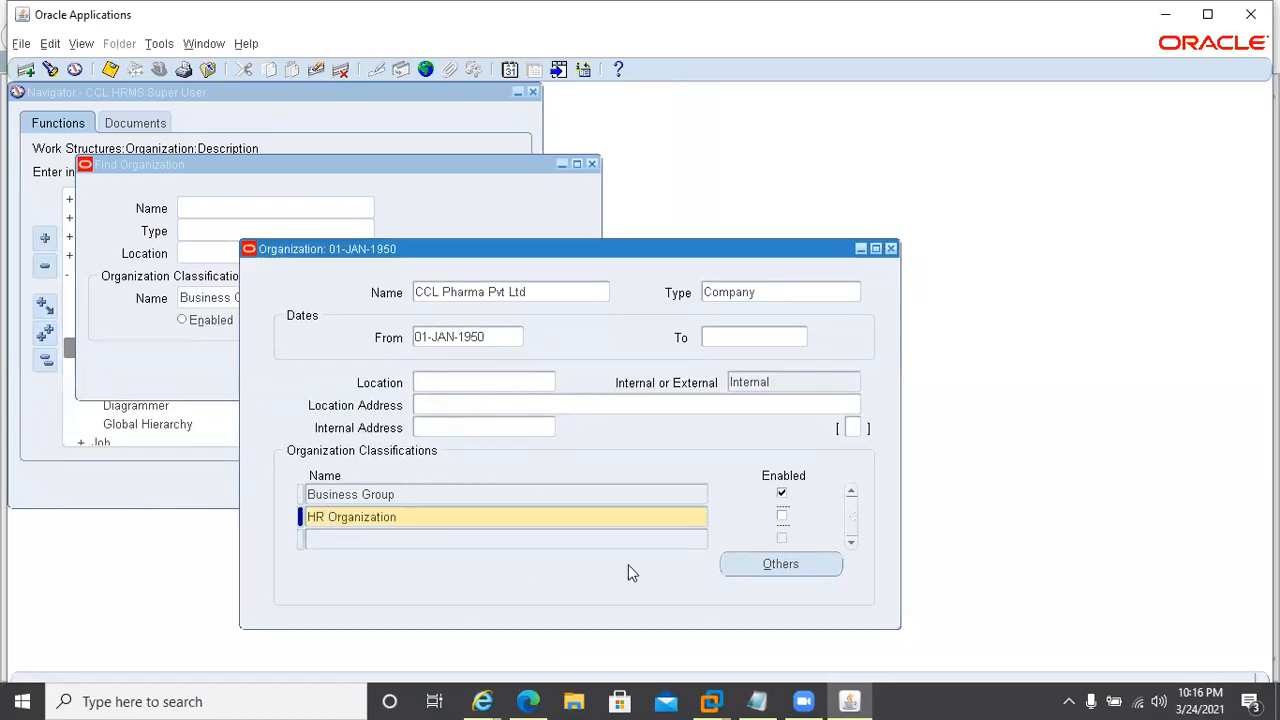
{"action": "left_click", "coordinate": [781, 514]}
{"action": "key", "text": "ctrl+s"}
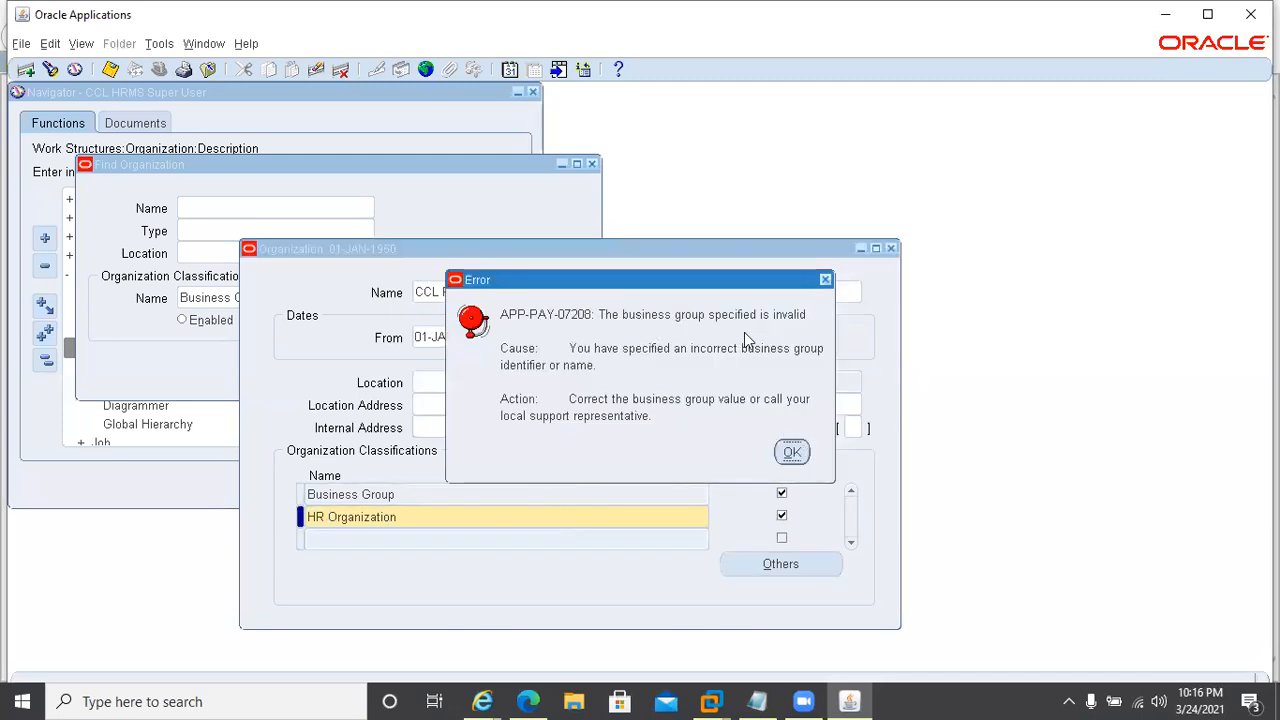
{"action": "left_click", "coordinate": [792, 454]}
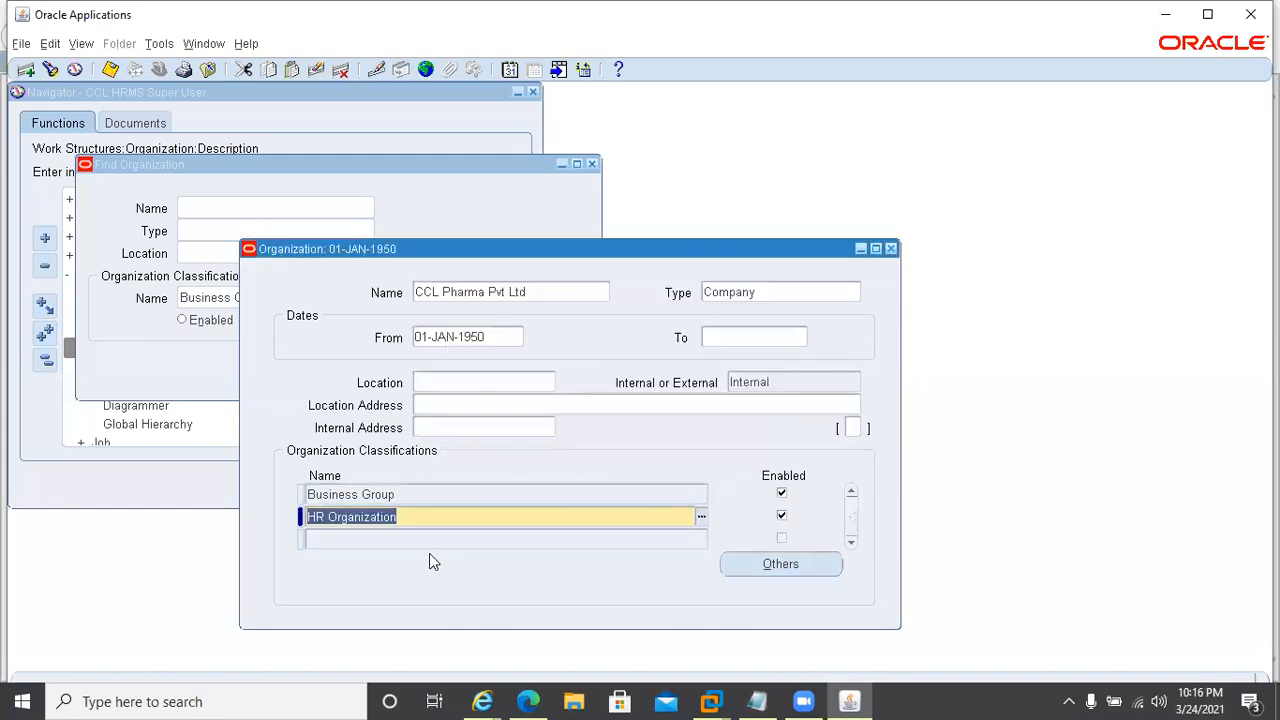
Step: Remove the unsaved HR Organization classification row and save the organization record
{"action": "key", "text": "Delete"}
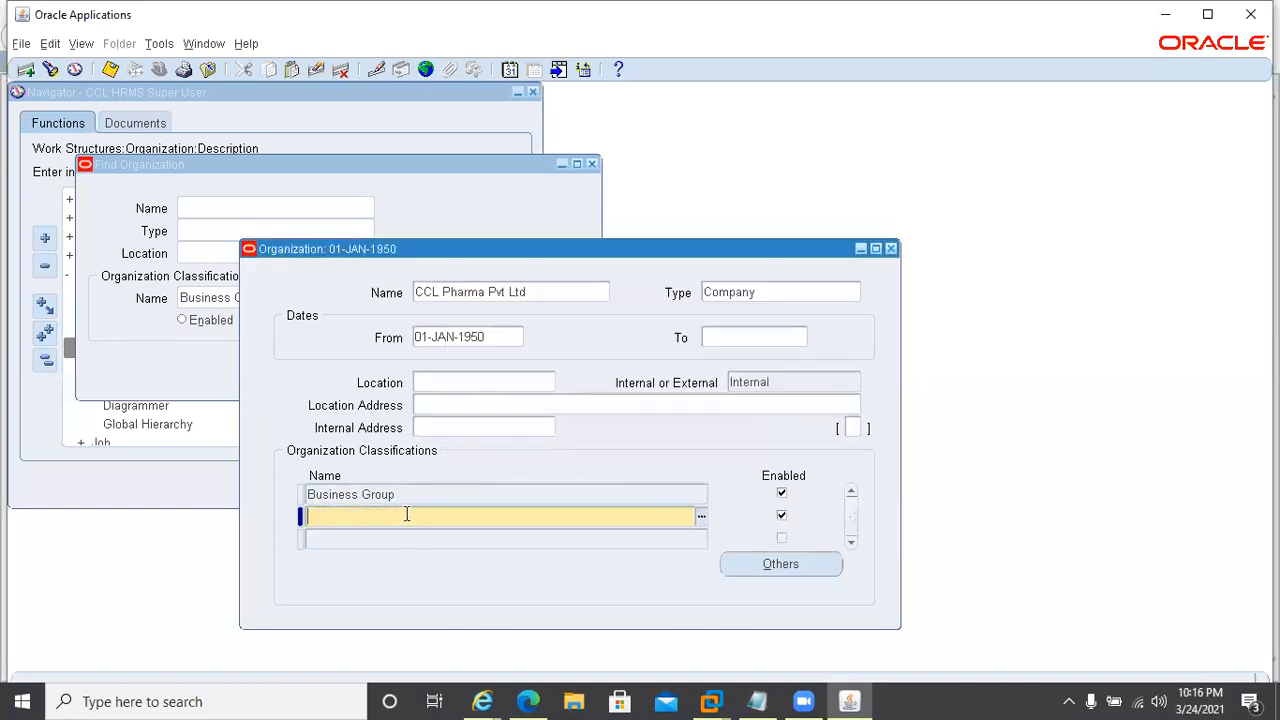
{"action": "left_click", "coordinate": [781, 518]}
{"action": "left_click", "coordinate": [585, 520]}
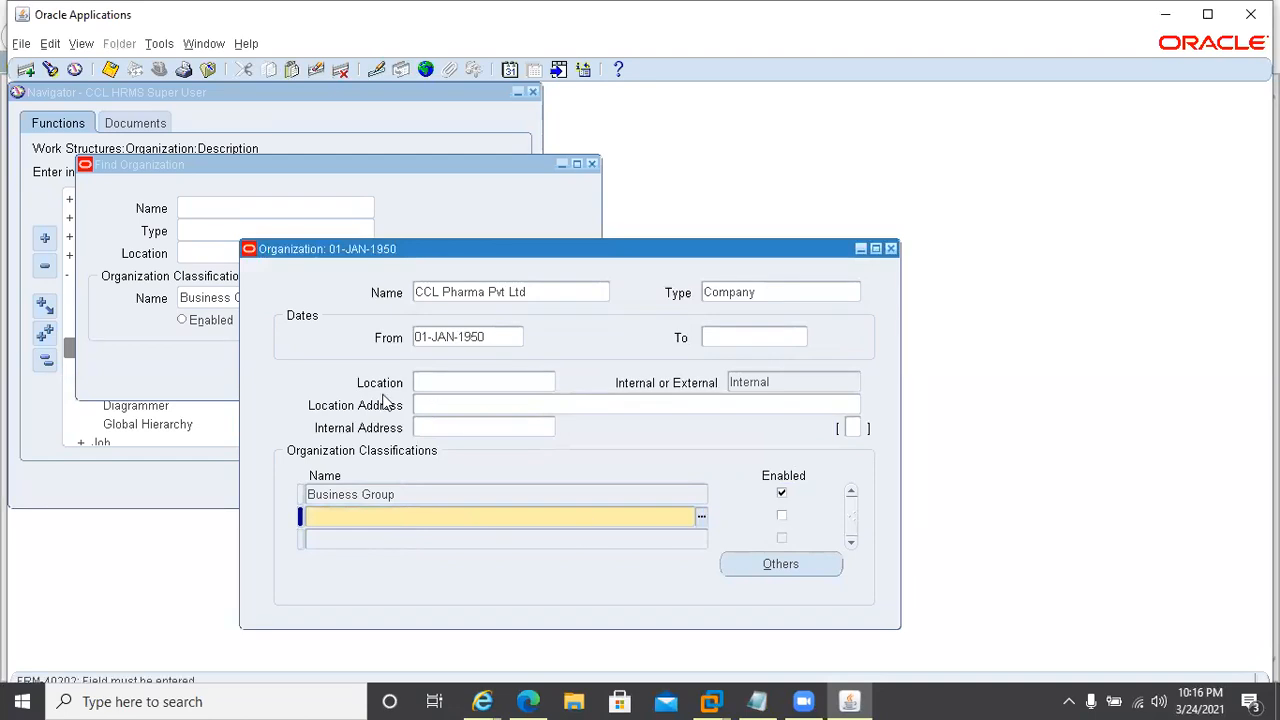
{"action": "left_click", "coordinate": [316, 69]}
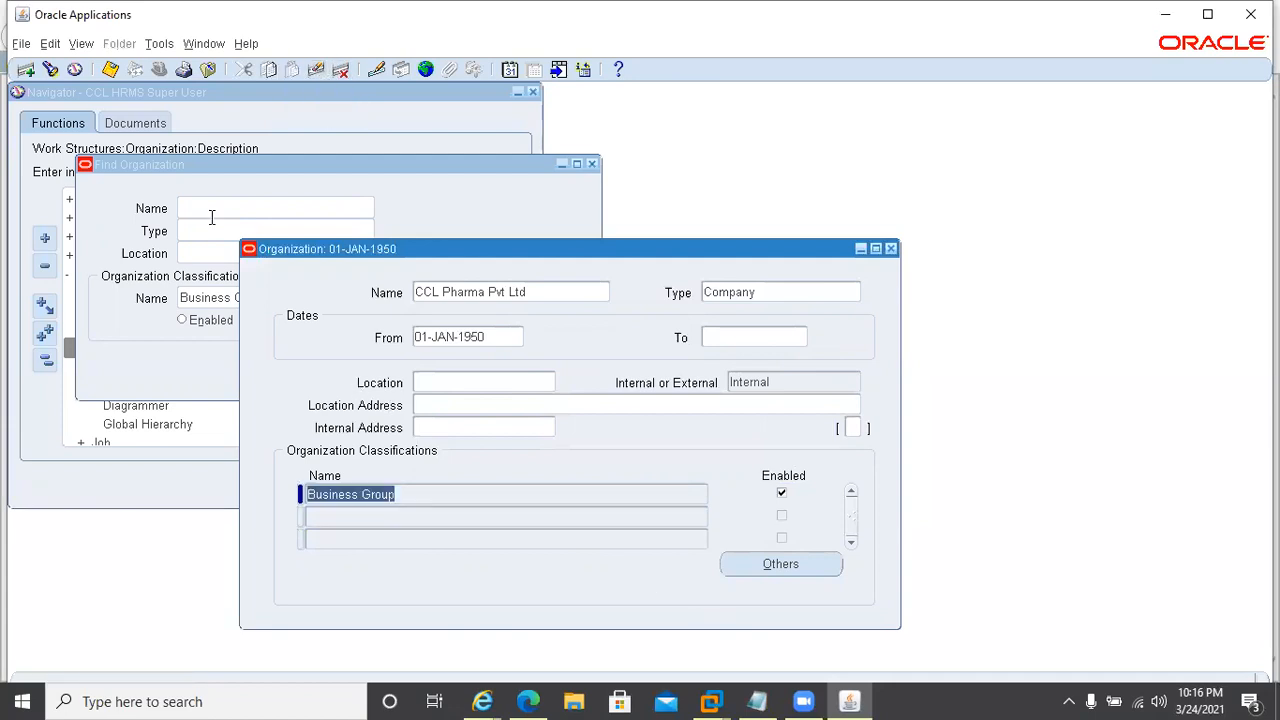
{"action": "left_click", "coordinate": [107, 72]}
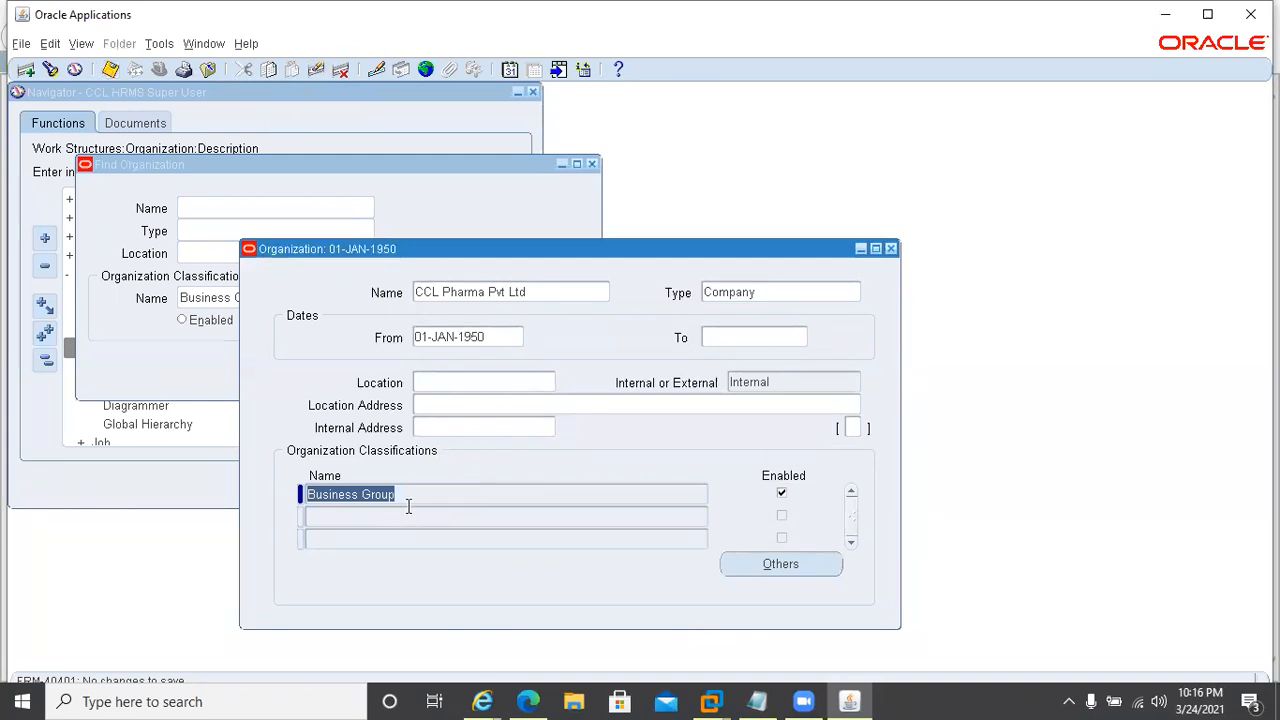
Step: Try to clear the organization's Company type
{"action": "left_click", "coordinate": [769, 294]}
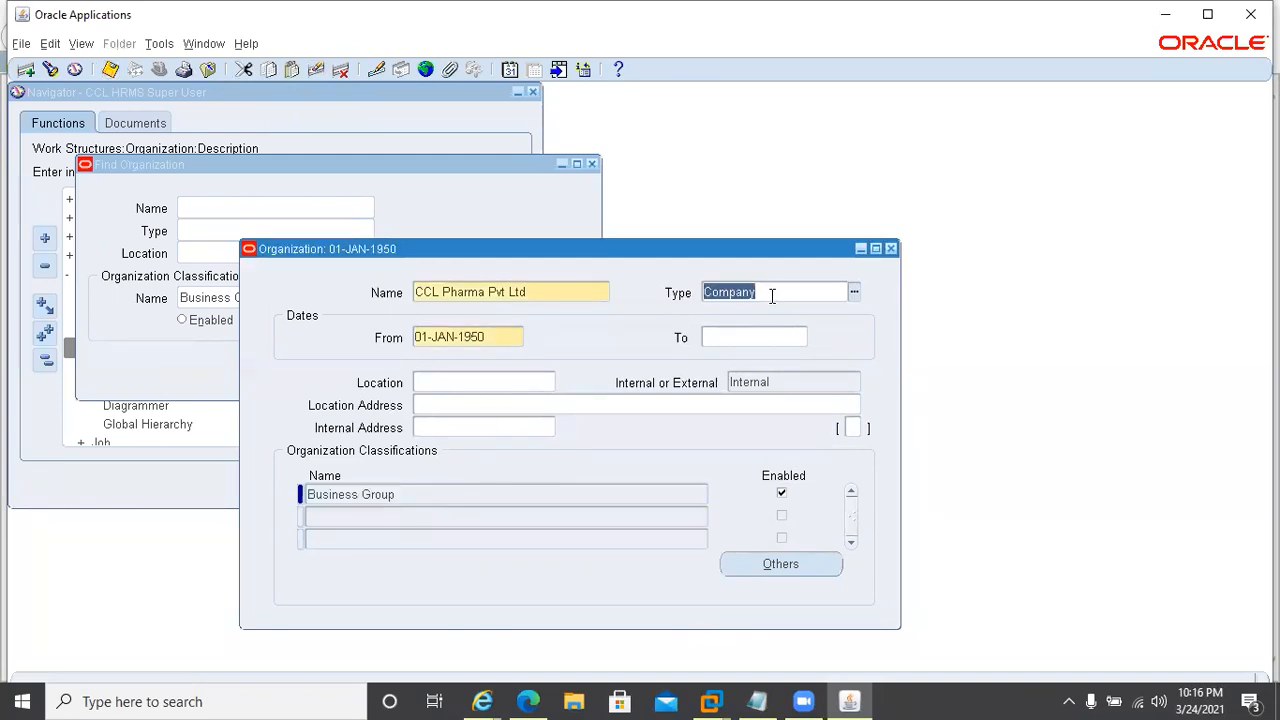
{"action": "key", "text": "BackSpace"}
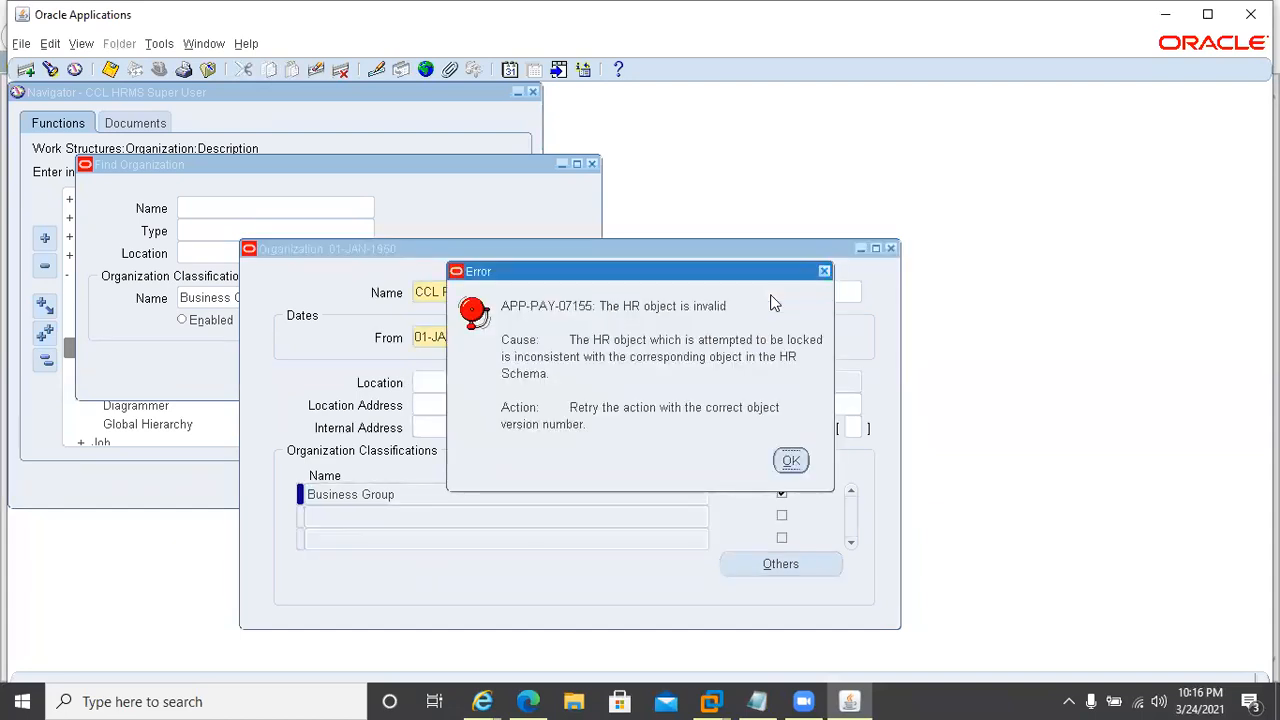
{"action": "key", "text": "Return"}
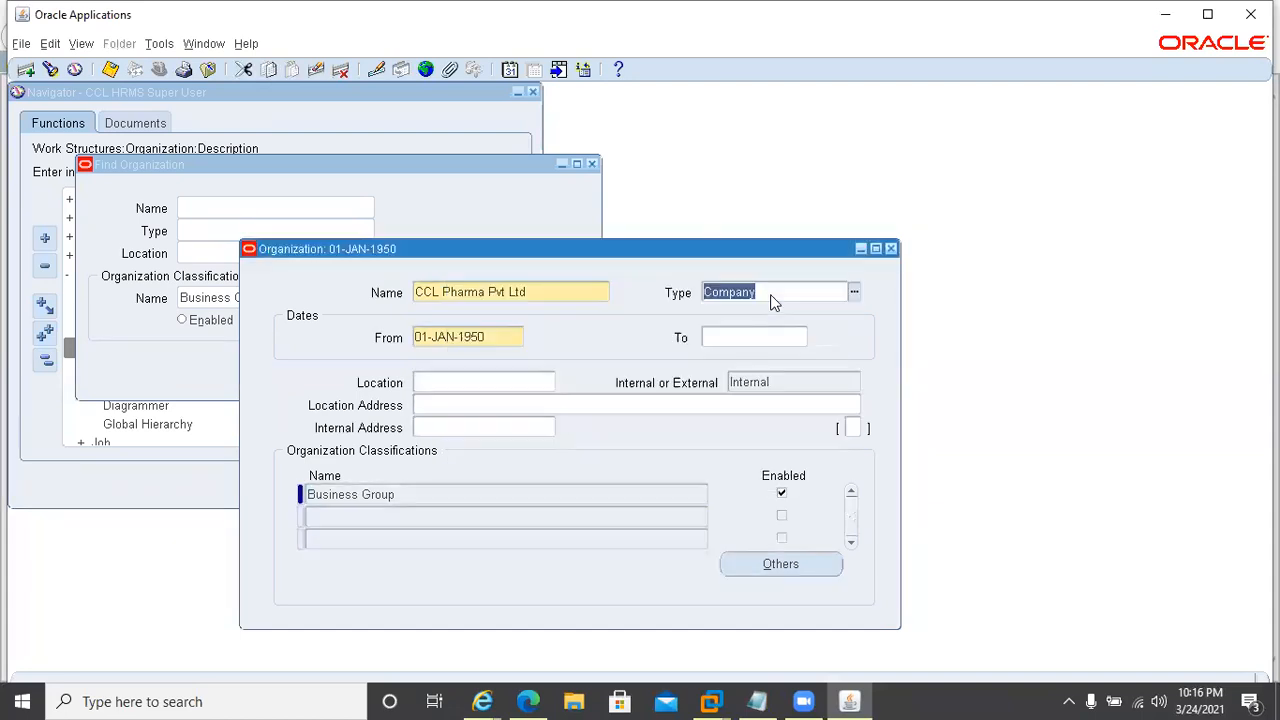
Step: Close the Oracle Forms session by switching to Internet Explorer and closing the Oracle E-Business Suite R12 page
{"action": "left_click", "coordinate": [889, 251]}
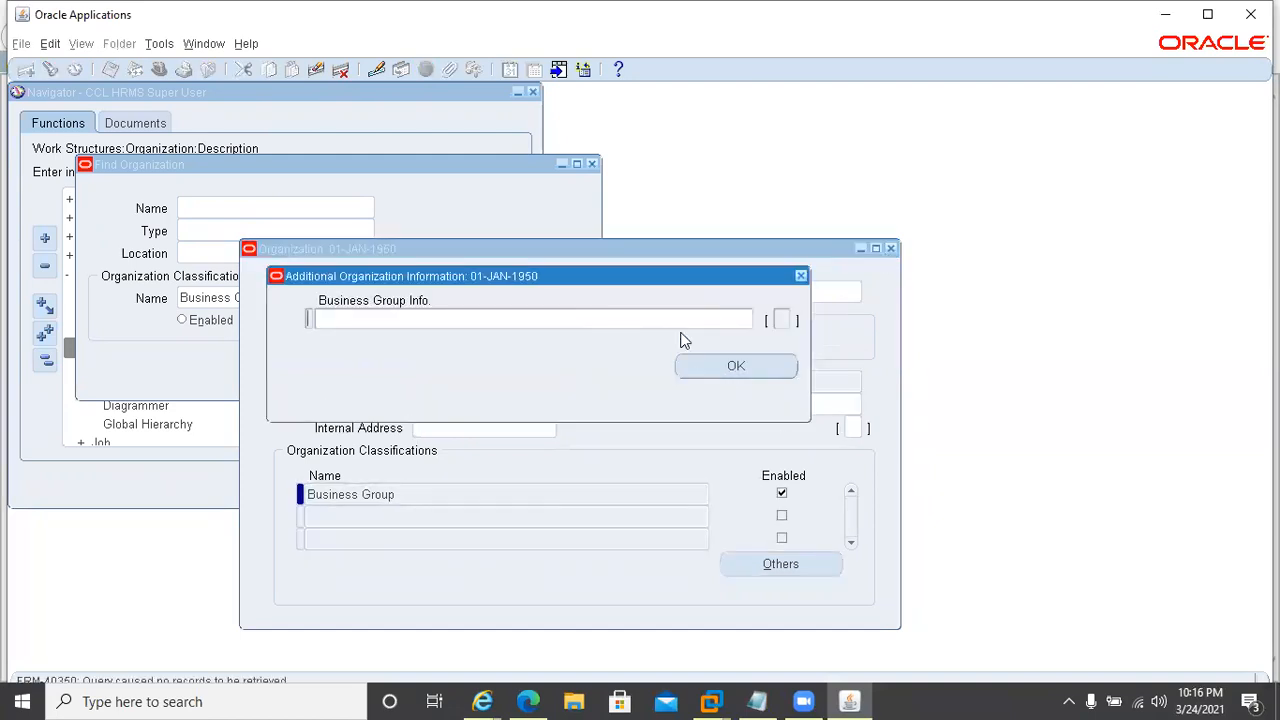
{"action": "left_click", "coordinate": [802, 277]}
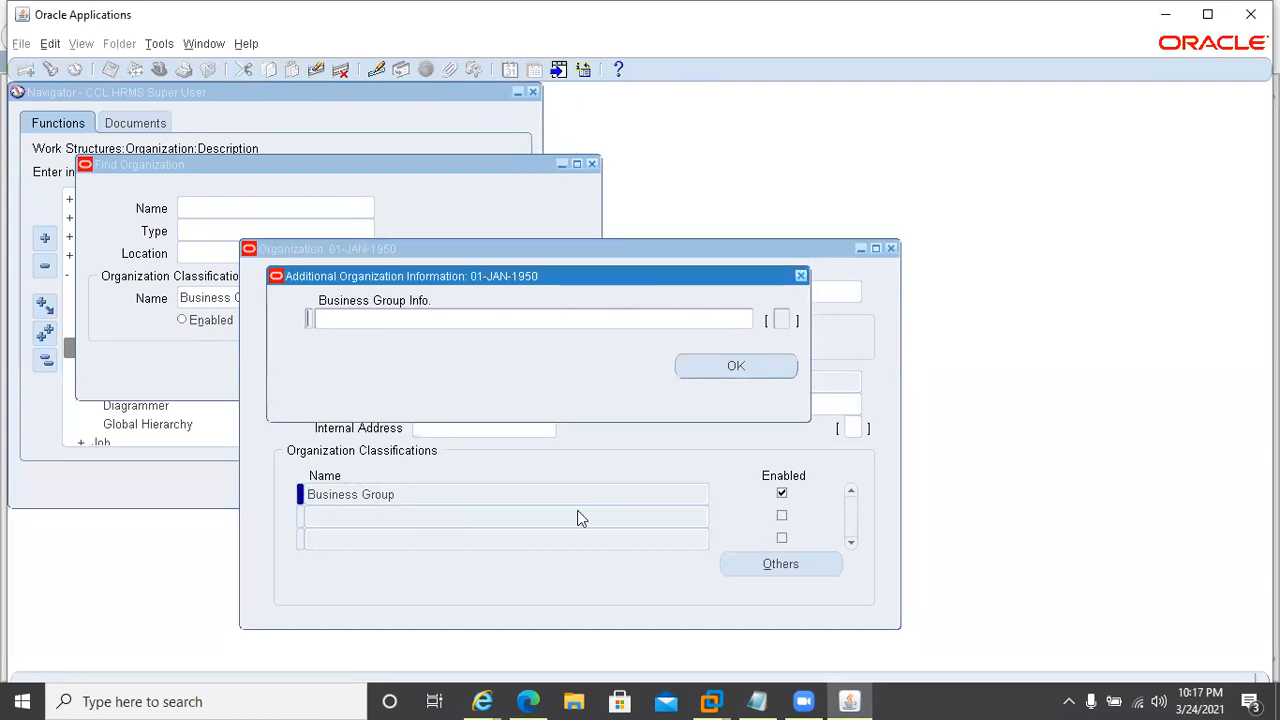
{"action": "left_click", "coordinate": [483, 700]}
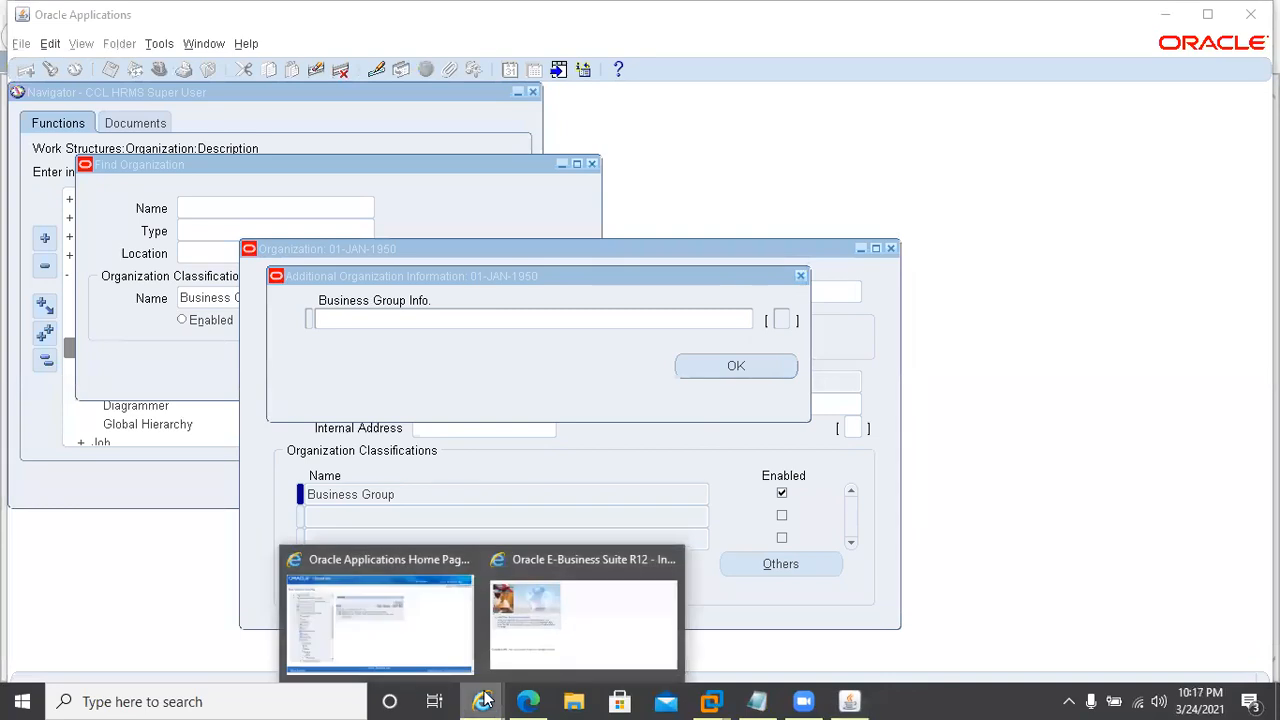
{"action": "left_click", "coordinate": [565, 645]}
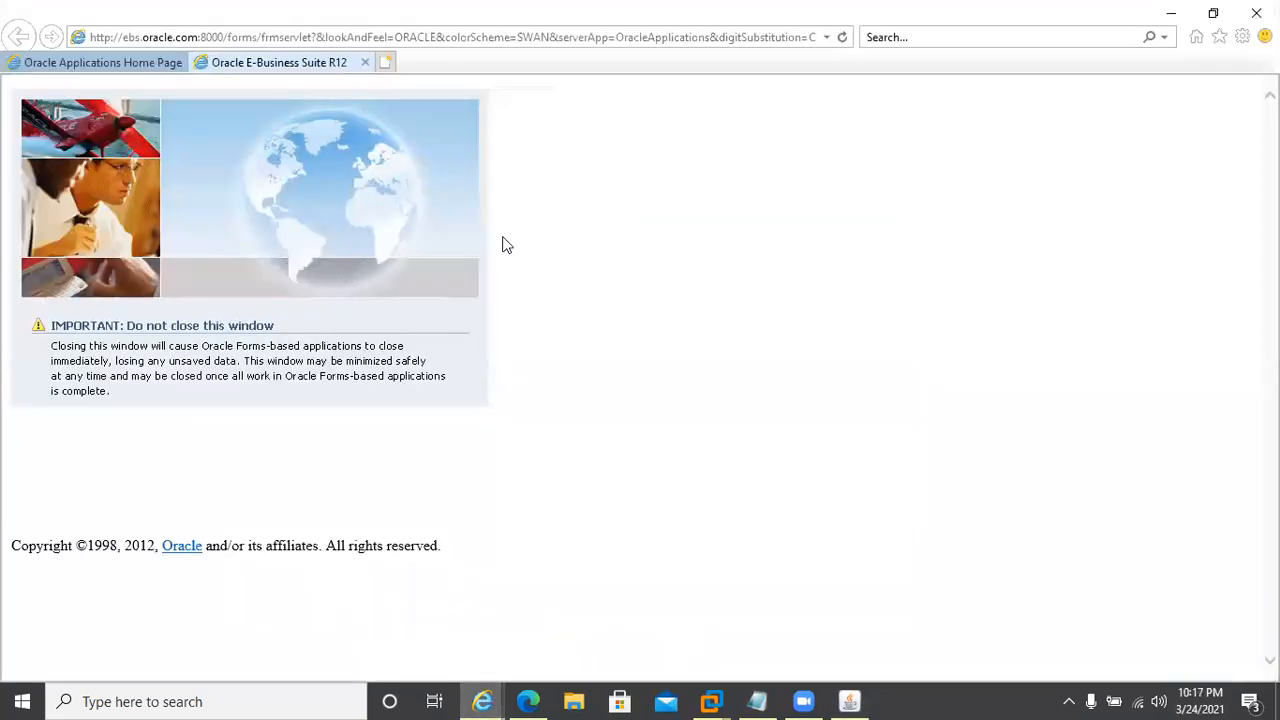
{"action": "left_click", "coordinate": [366, 63]}
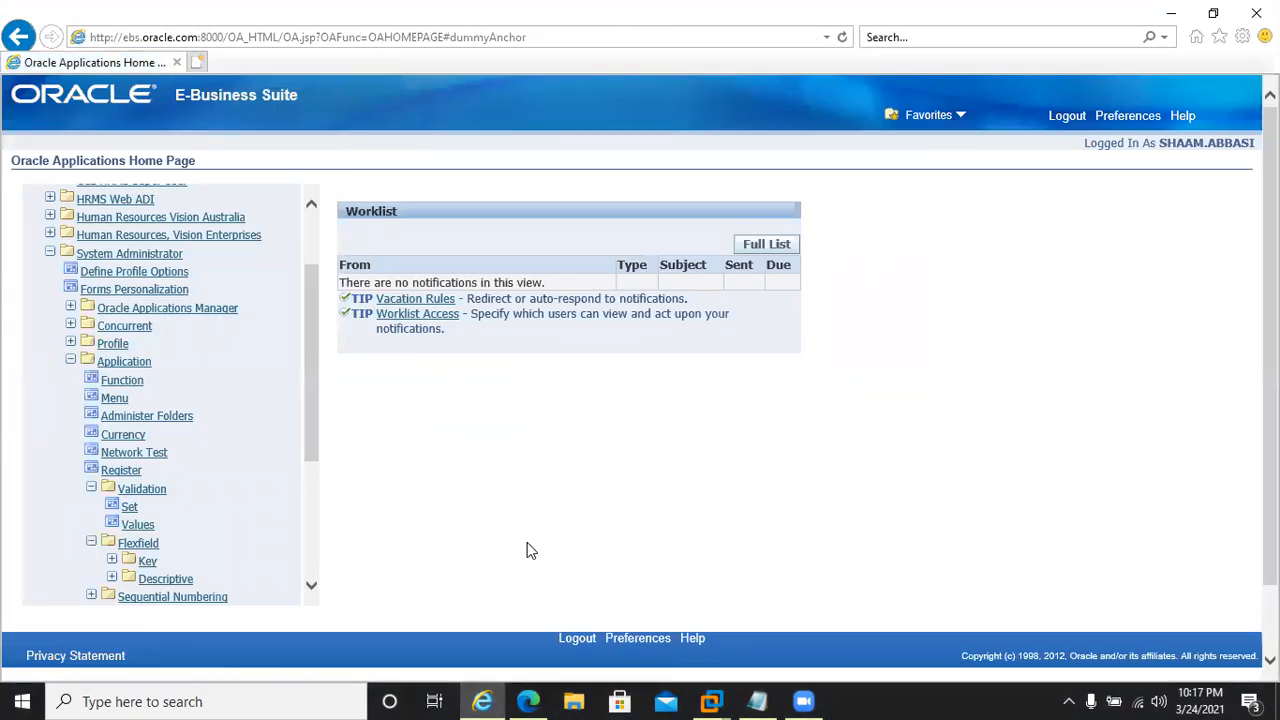
{"action": "left_click", "coordinate": [1068, 701]}
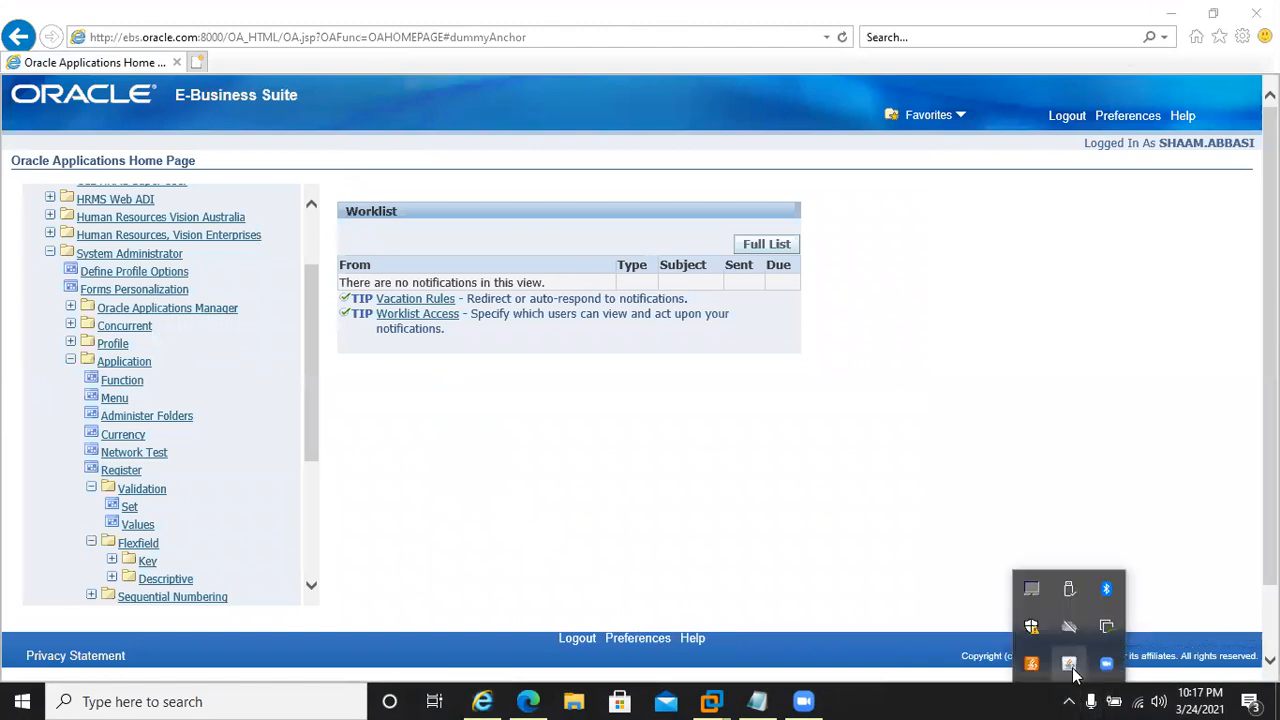
{"action": "right_click", "coordinate": [1072, 676]}
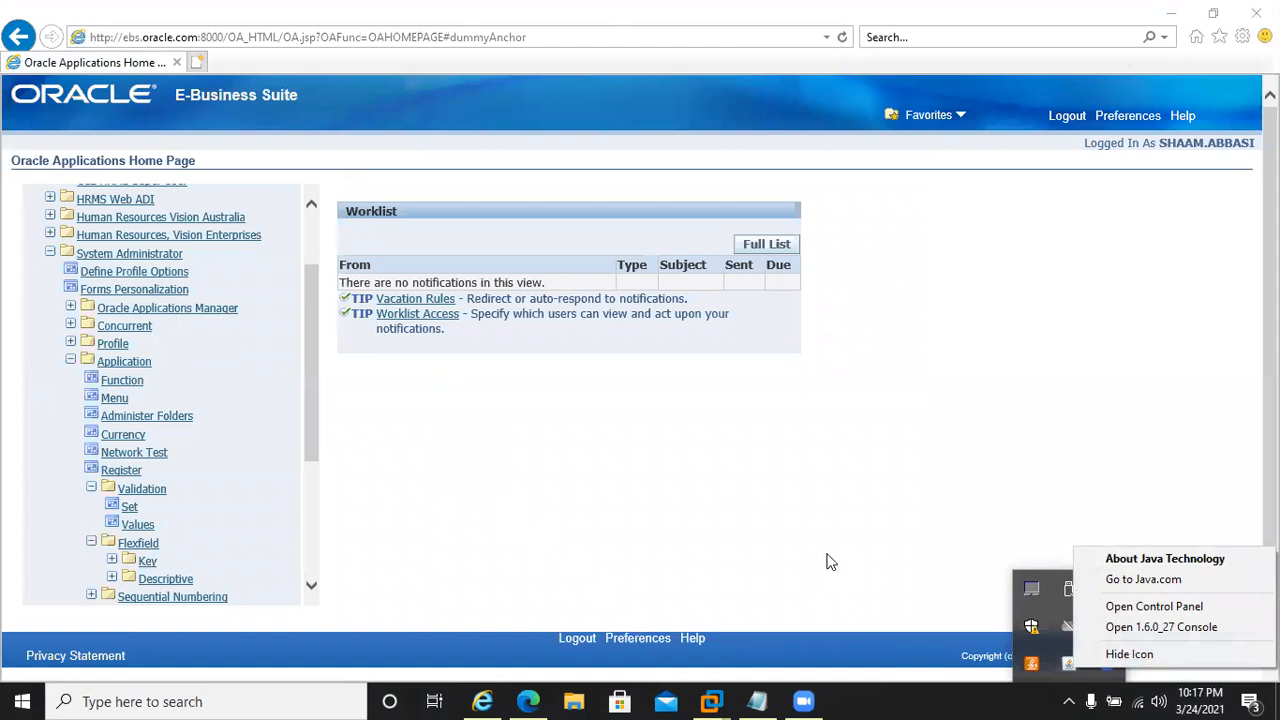
{"action": "left_click", "coordinate": [937, 699]}
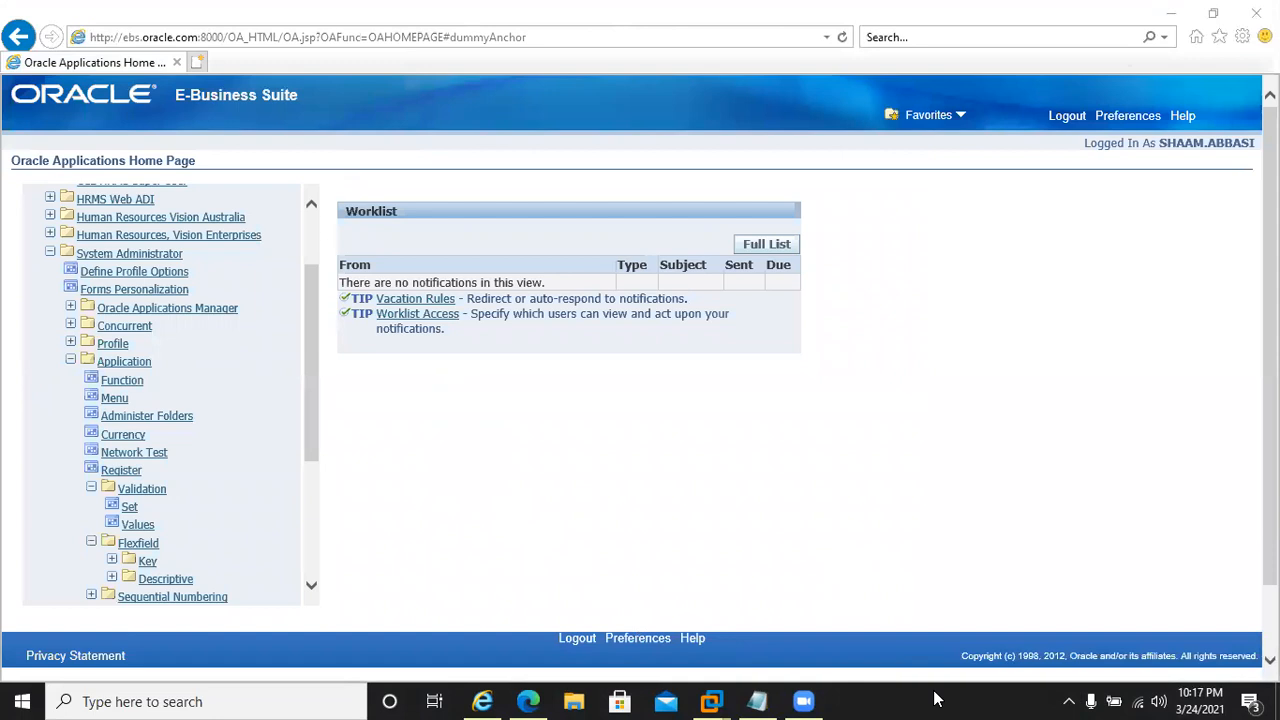
{"action": "left_click", "coordinate": [487, 700]}
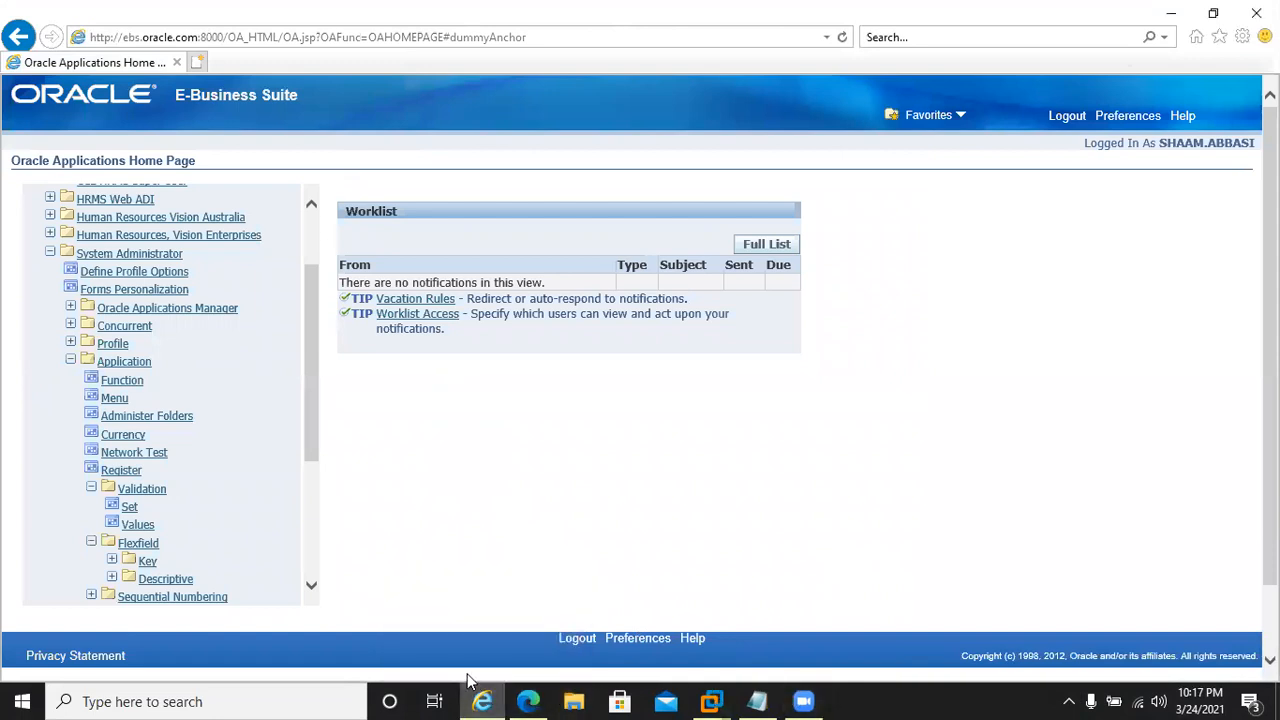
{"action": "left_click", "coordinate": [117, 525]}
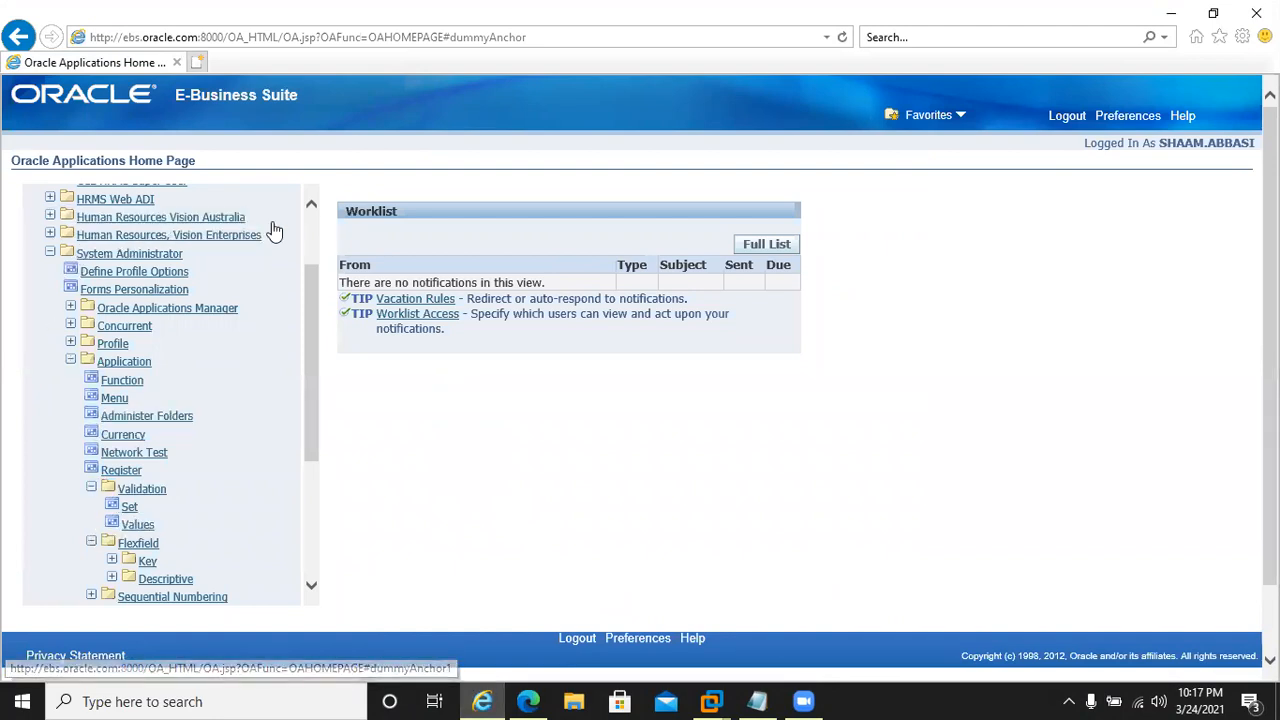
Step: Reopen the organization description form under CCL HRMS Super User, Work Structures, Organization, allowing Java to run this time
{"action": "scroll", "coordinate": [311, 225], "scroll_direction": "up", "scroll_amount": 1}
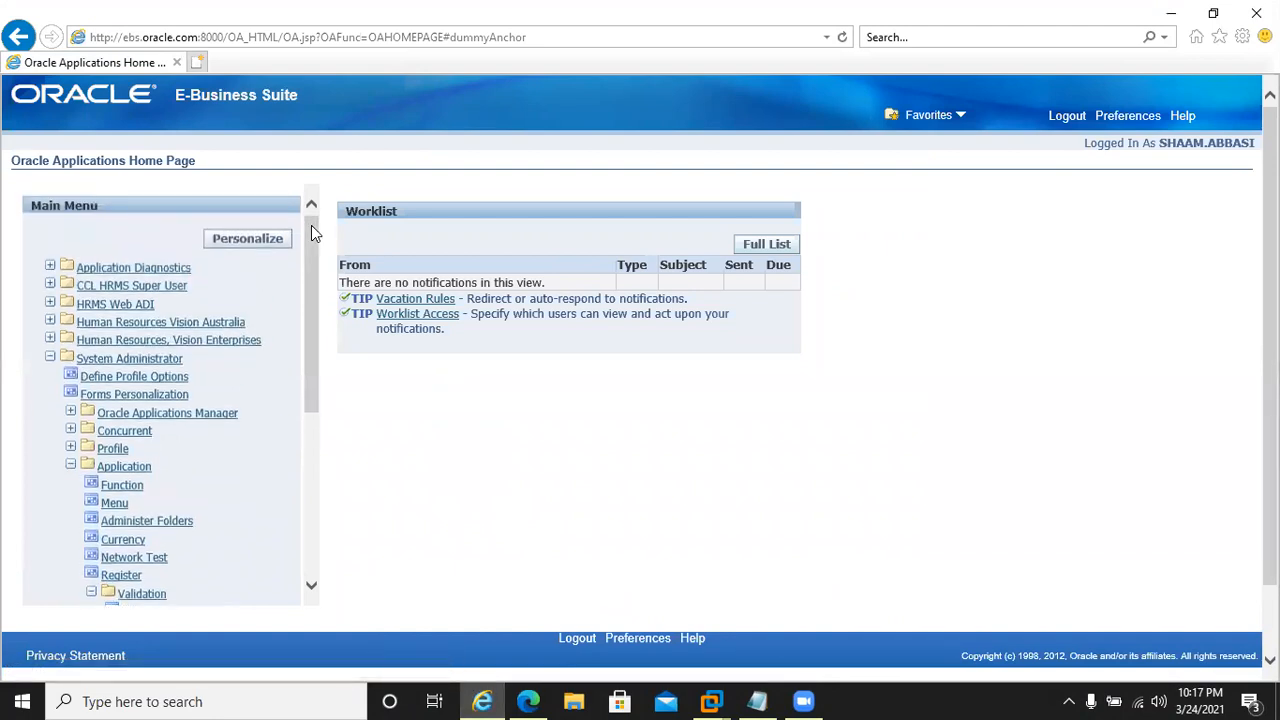
{"action": "left_click", "coordinate": [155, 287]}
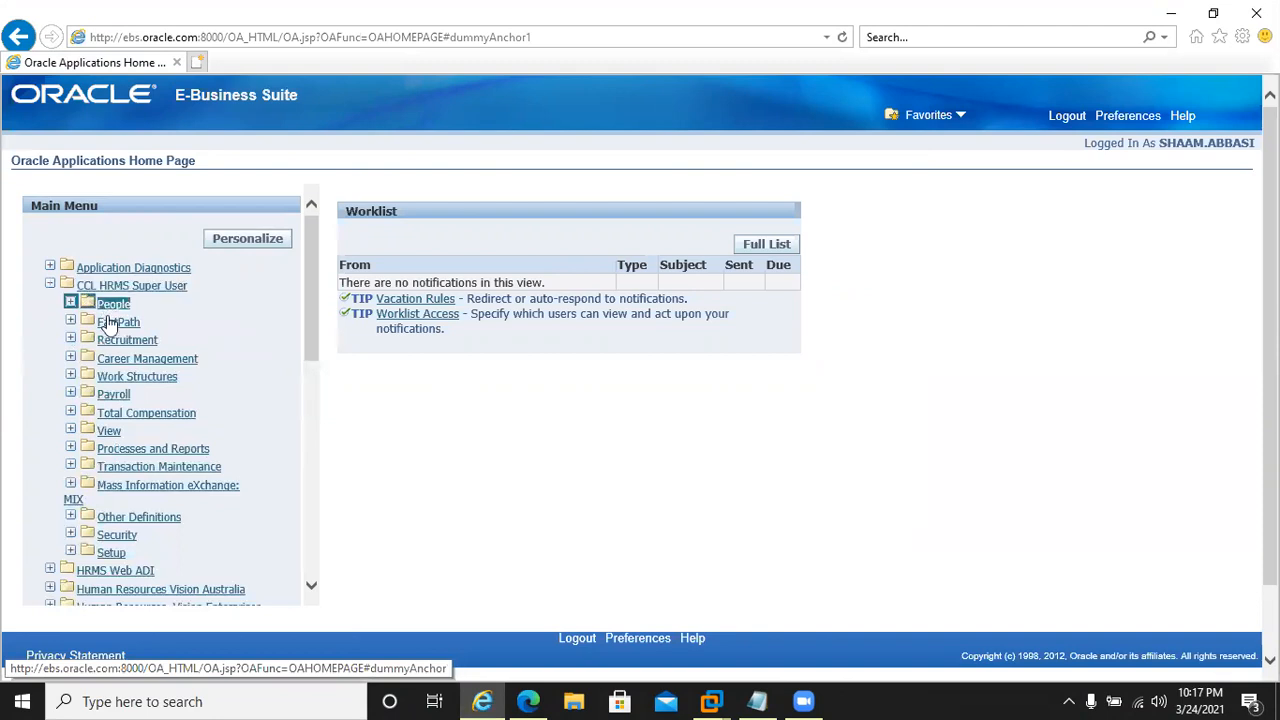
{"action": "left_click", "coordinate": [117, 381]}
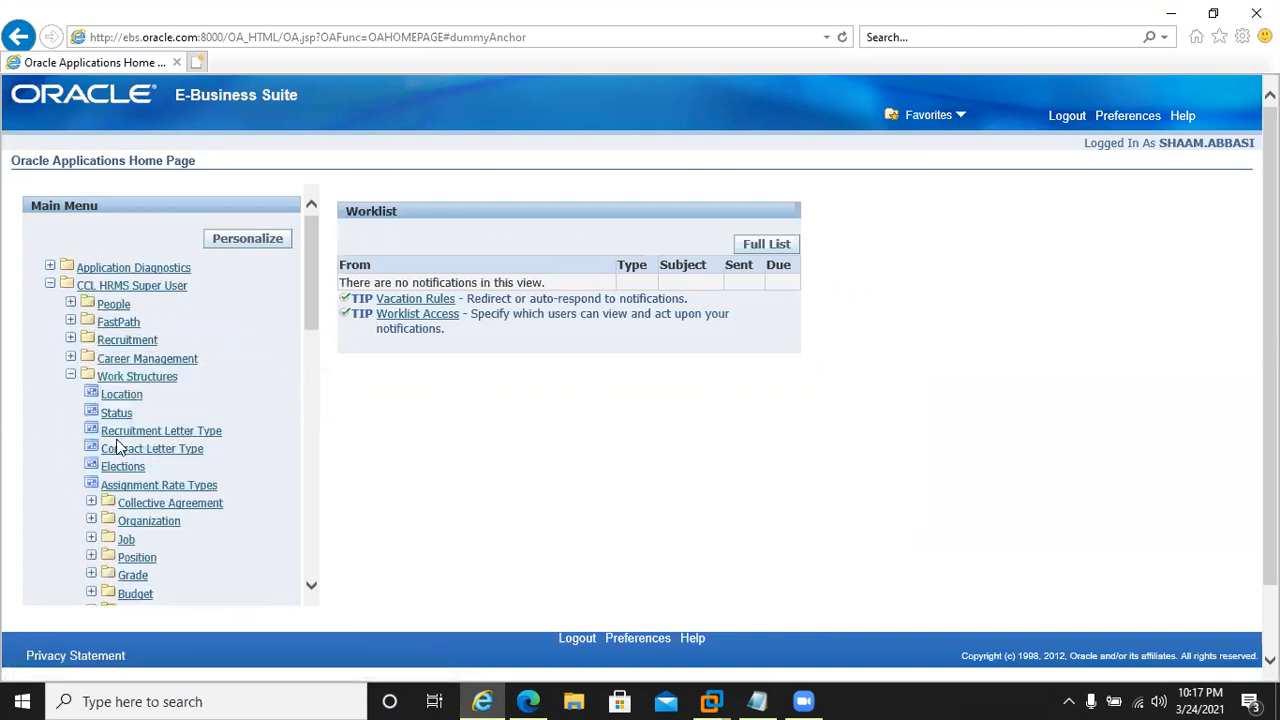
{"action": "left_click", "coordinate": [140, 522]}
{"action": "left_click", "coordinate": [143, 541]}
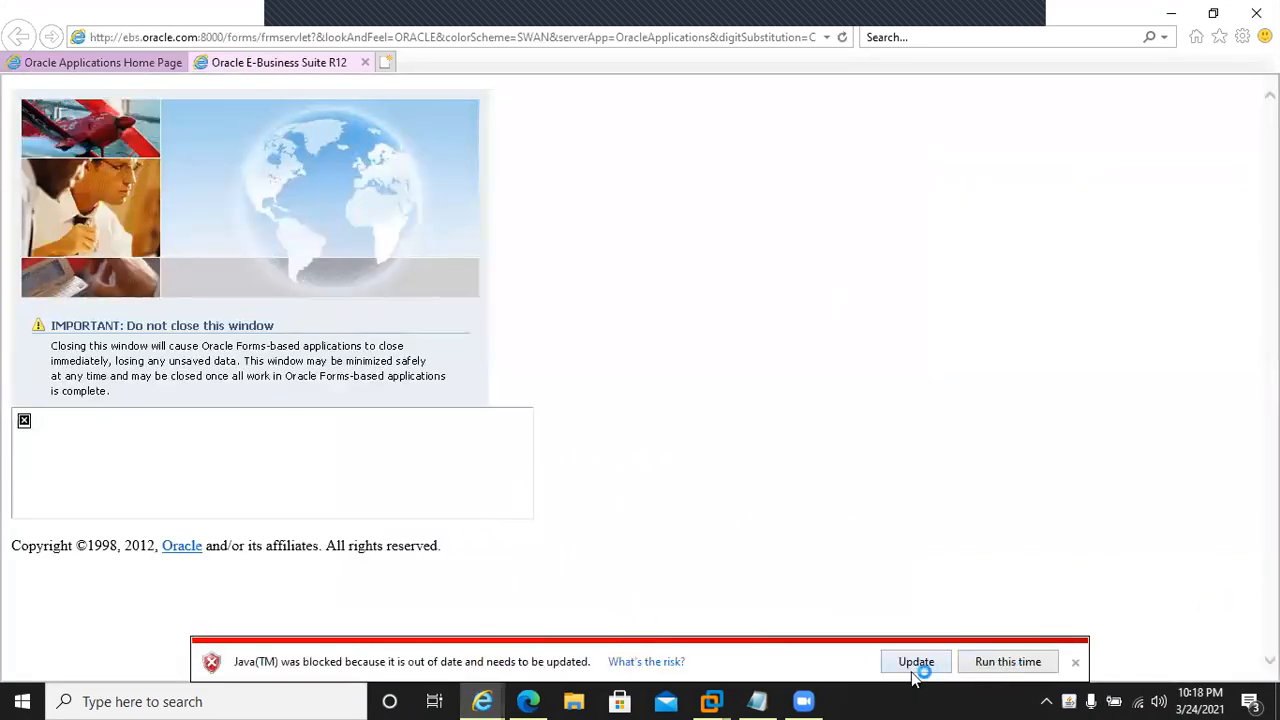
{"action": "left_click", "coordinate": [1008, 662]}
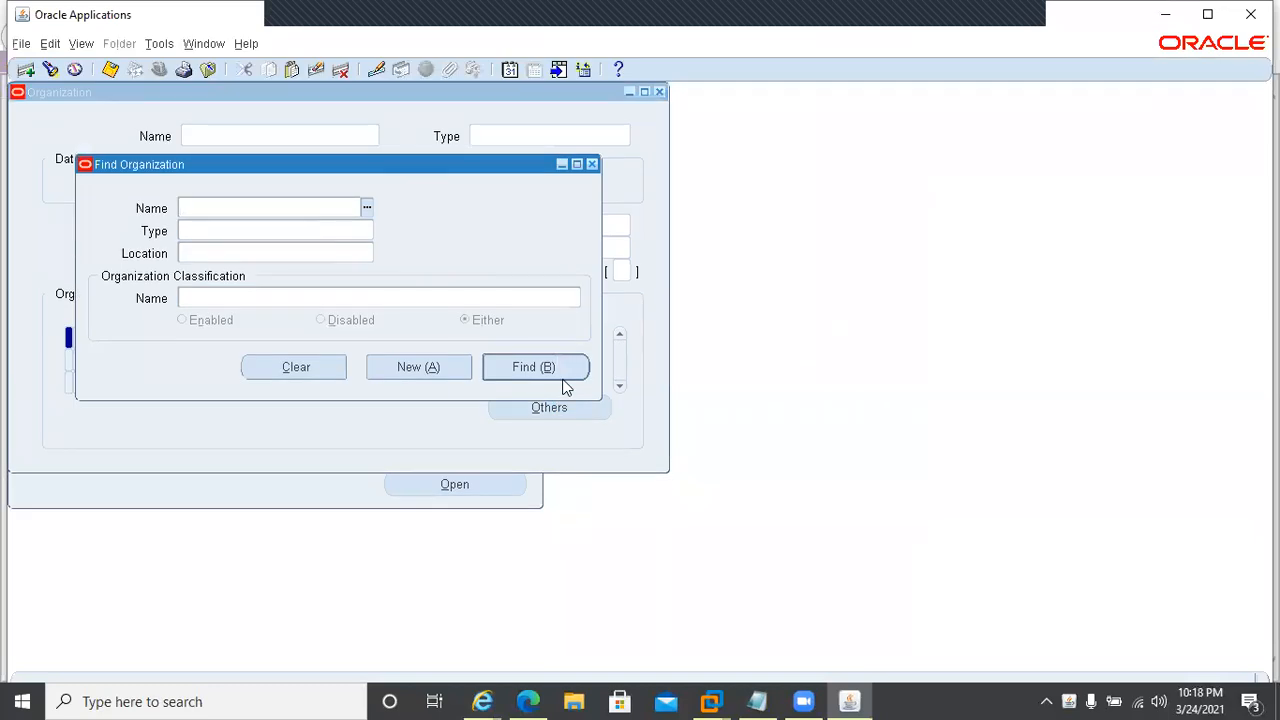
Step: Find the organization CCL Pharma Pvt Ltd, accept the costing flexfield caution and select its Business Group classification
{"action": "type", "text": "ccl"}
{"action": "left_click", "coordinate": [562, 376]}
{"action": "left_click", "coordinate": [525, 365]}
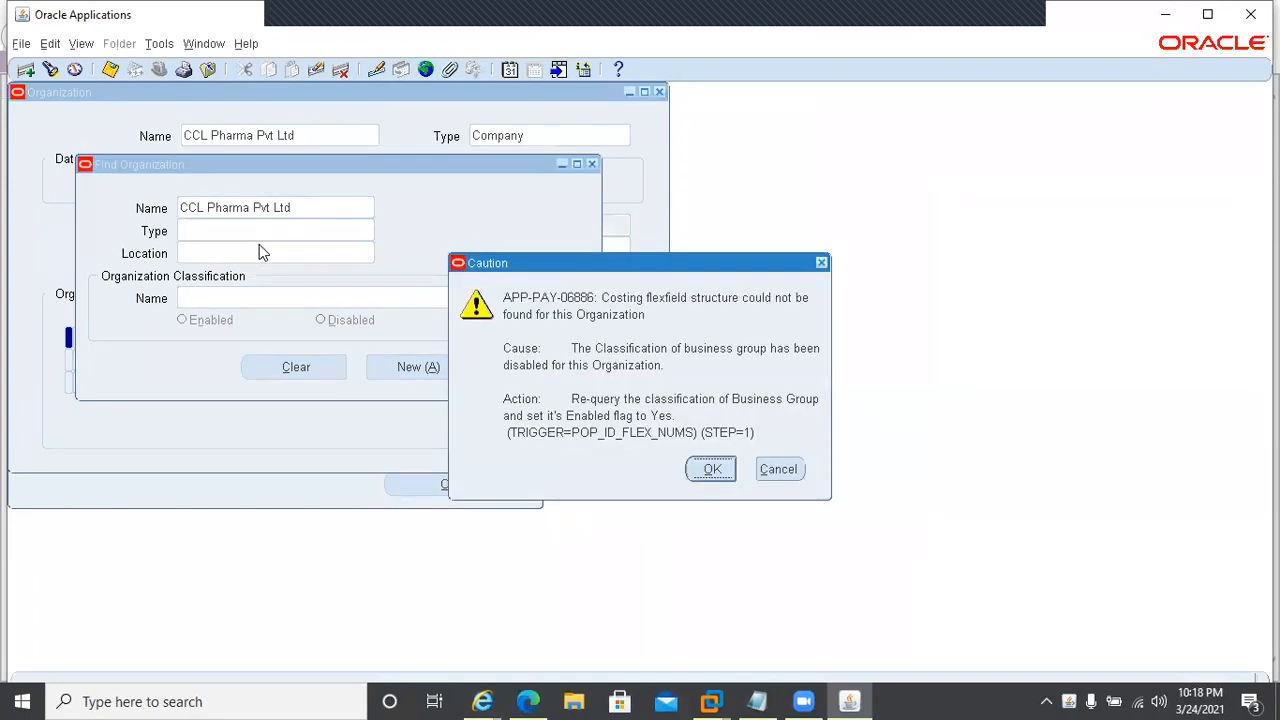
{"action": "left_click", "coordinate": [710, 469]}
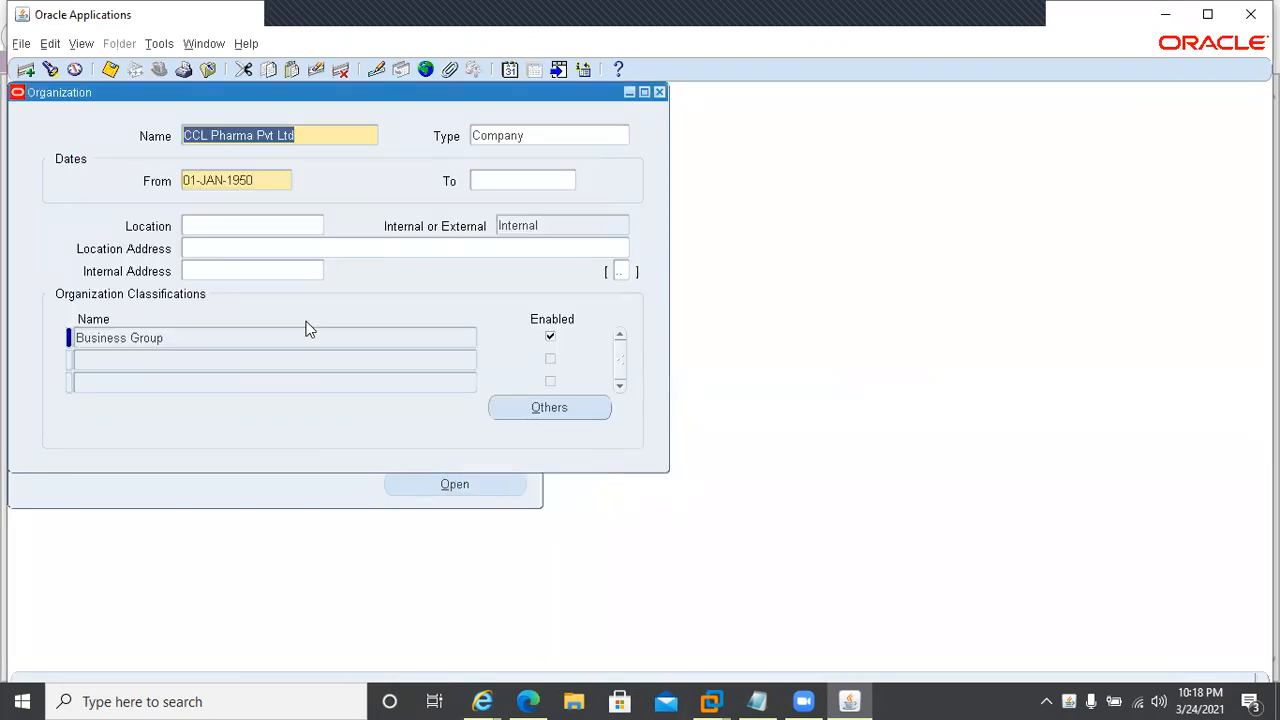
{"action": "left_click", "coordinate": [190, 337]}
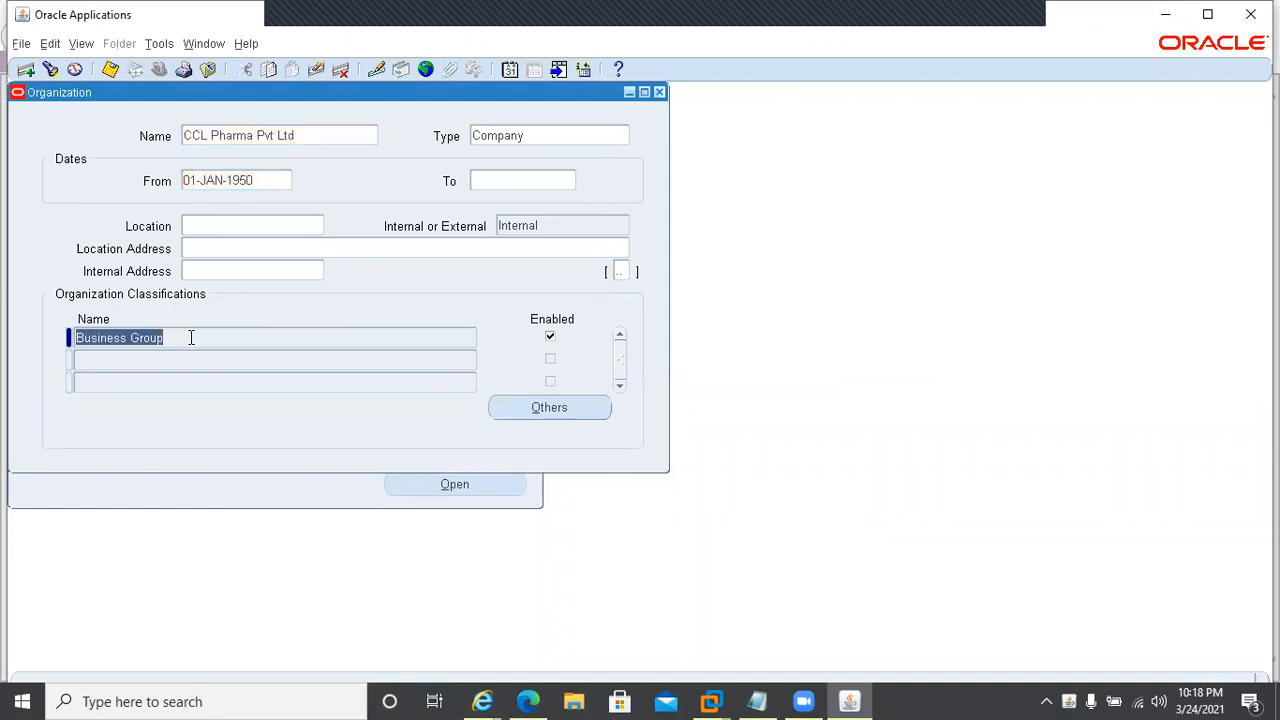
Step: Open the Business Group Info. details for the organization's Business Group classification
{"action": "left_click", "coordinate": [518, 414]}
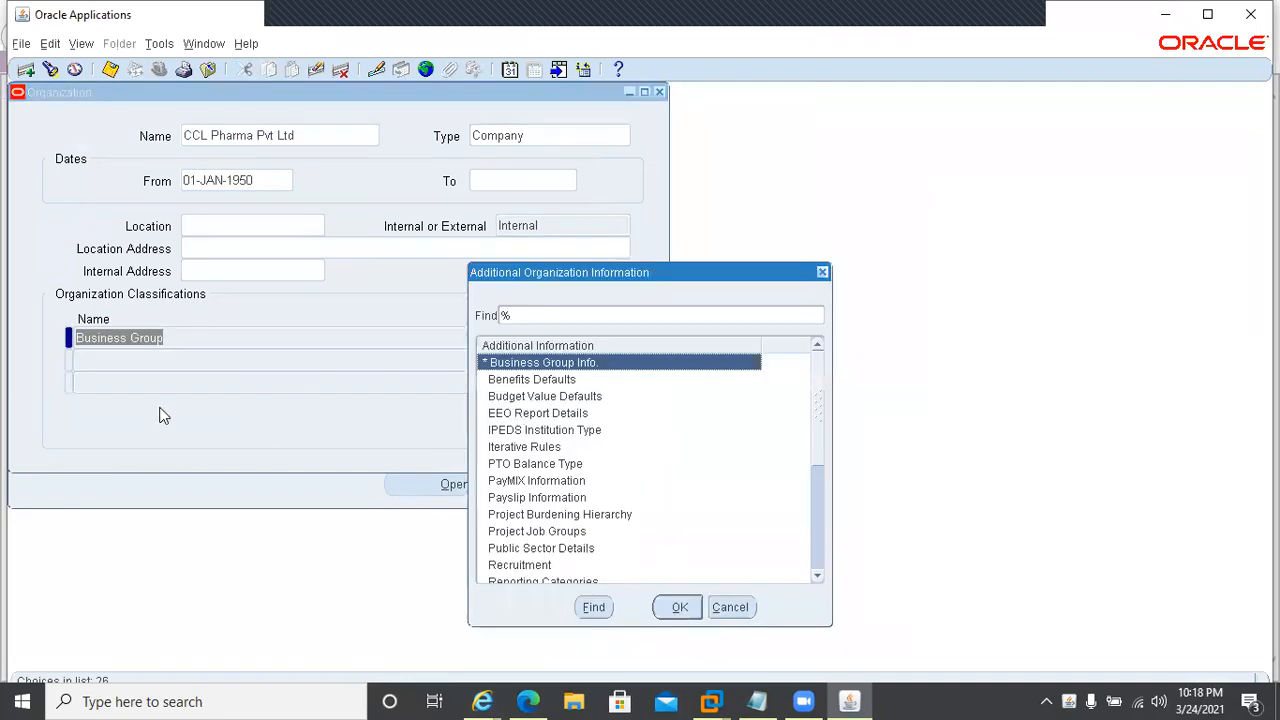
{"action": "double_click", "coordinate": [560, 364]}
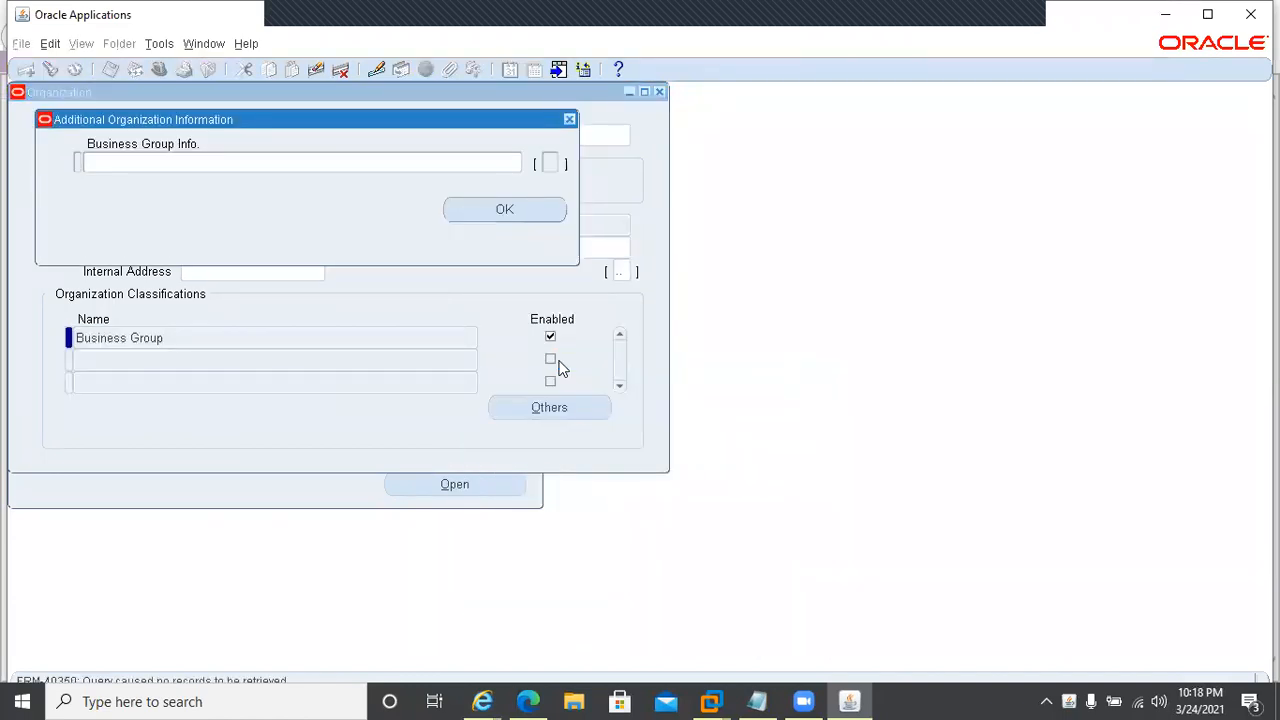
{"action": "left_click", "coordinate": [397, 163]}
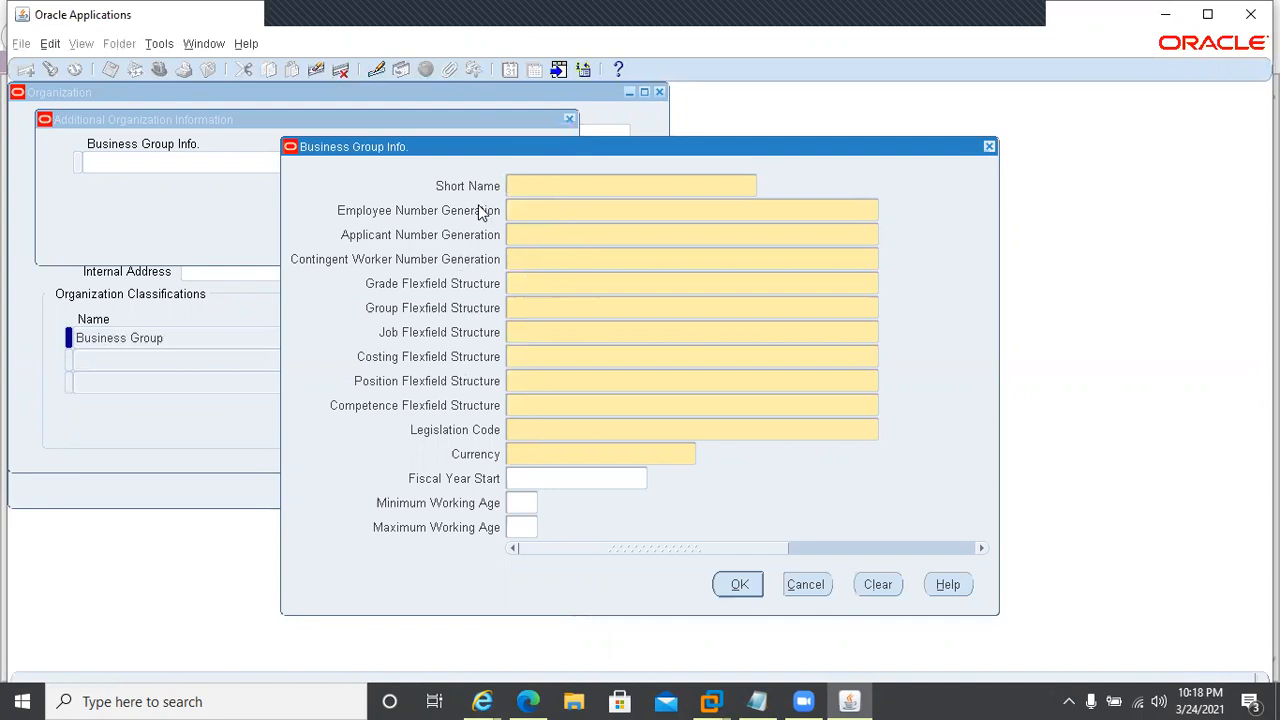
Step: Enter the short name CCLBG and set employee, applicant and contingent worker number generation to Automatic
{"action": "type", "text": "CCLBG"}
{"action": "key", "text": "Tab"}
{"action": "type", "text": "au"}
{"action": "key", "text": "Tab"}
{"action": "type", "text": "aut"}
{"action": "key", "text": "Tab"}
{"action": "type", "text": "atu"}
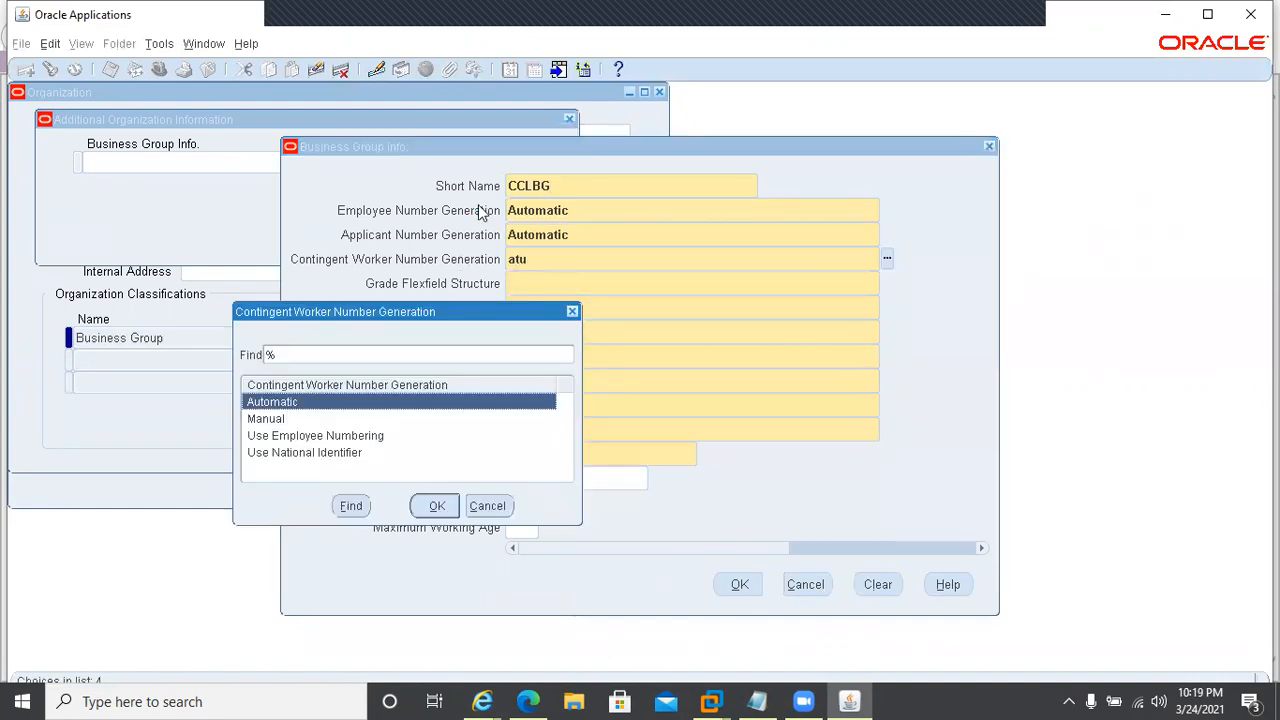
{"action": "key", "text": "Return"}
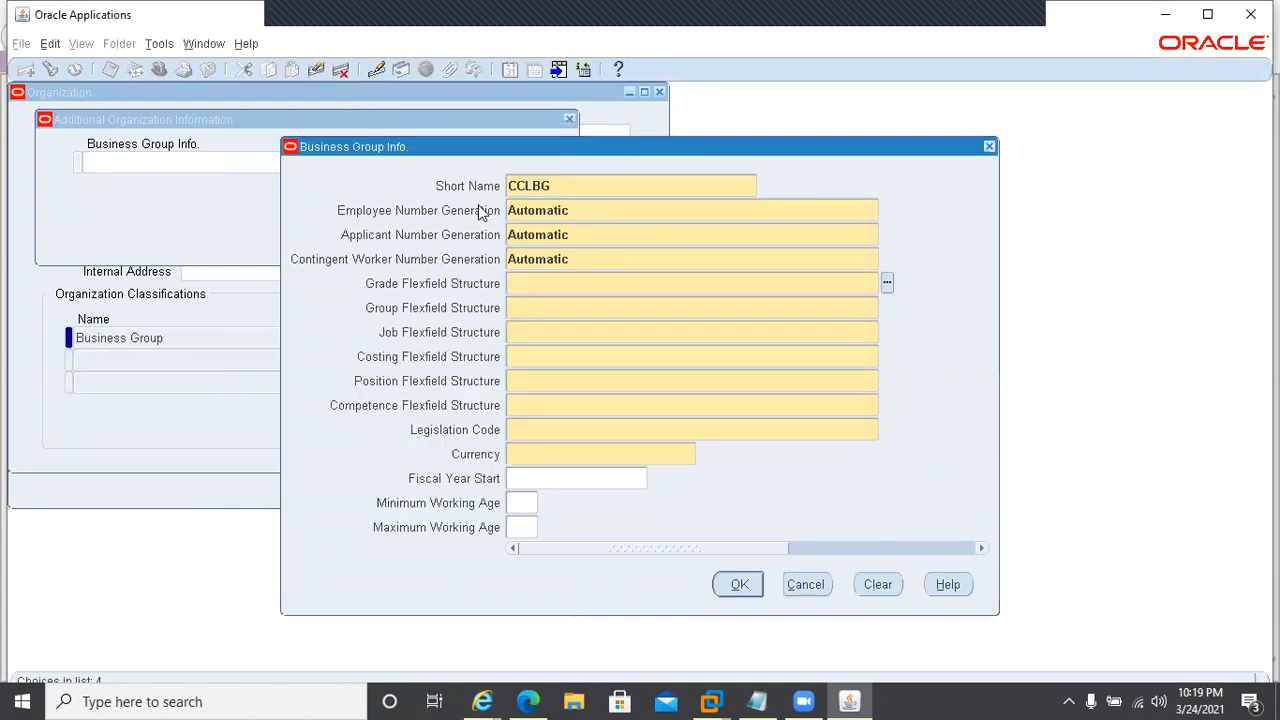
Step: Set the grade structure to CCL_GRADE_KFF, the group structure to CCL_PEOPLE_KFF and the job structure to CCL Job Key flexfield
{"action": "type", "text": "CCL"}
{"action": "key", "text": "Tab"}
{"action": "type", "text": "CCL"}
{"action": "key", "text": "Tab"}
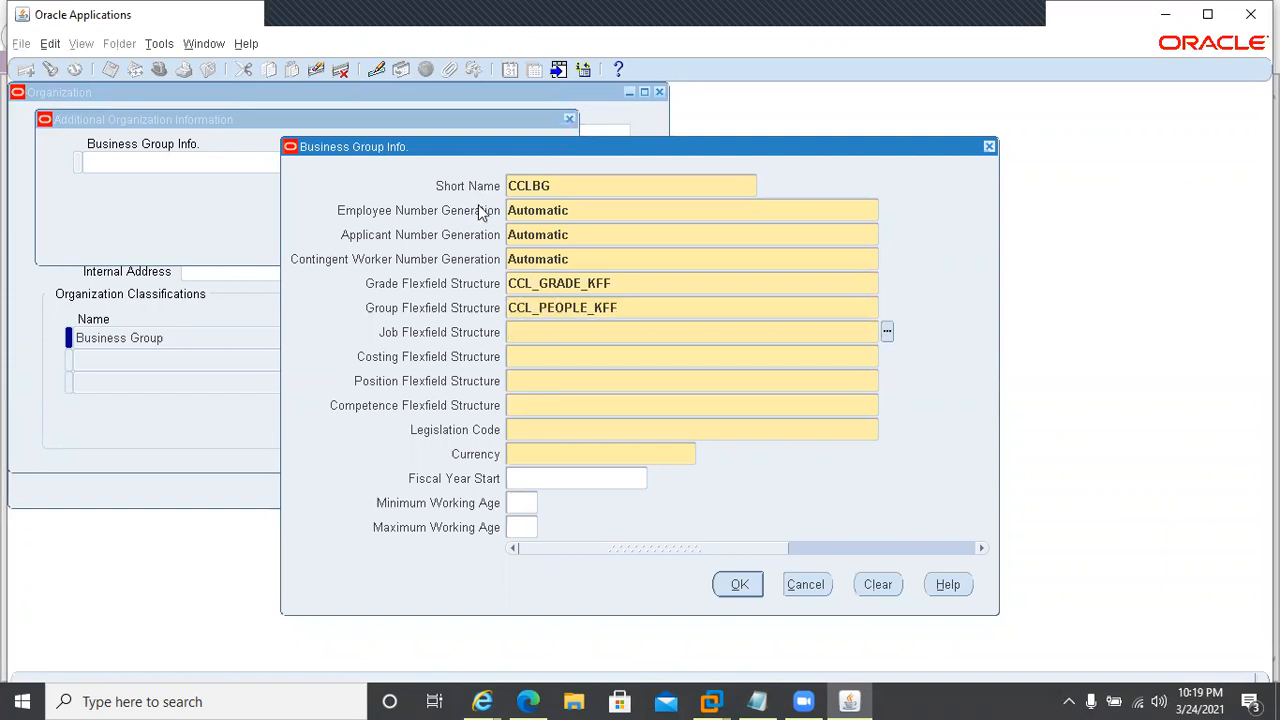
{"action": "type", "text": "CCL"}
{"action": "key", "text": "Tab"}
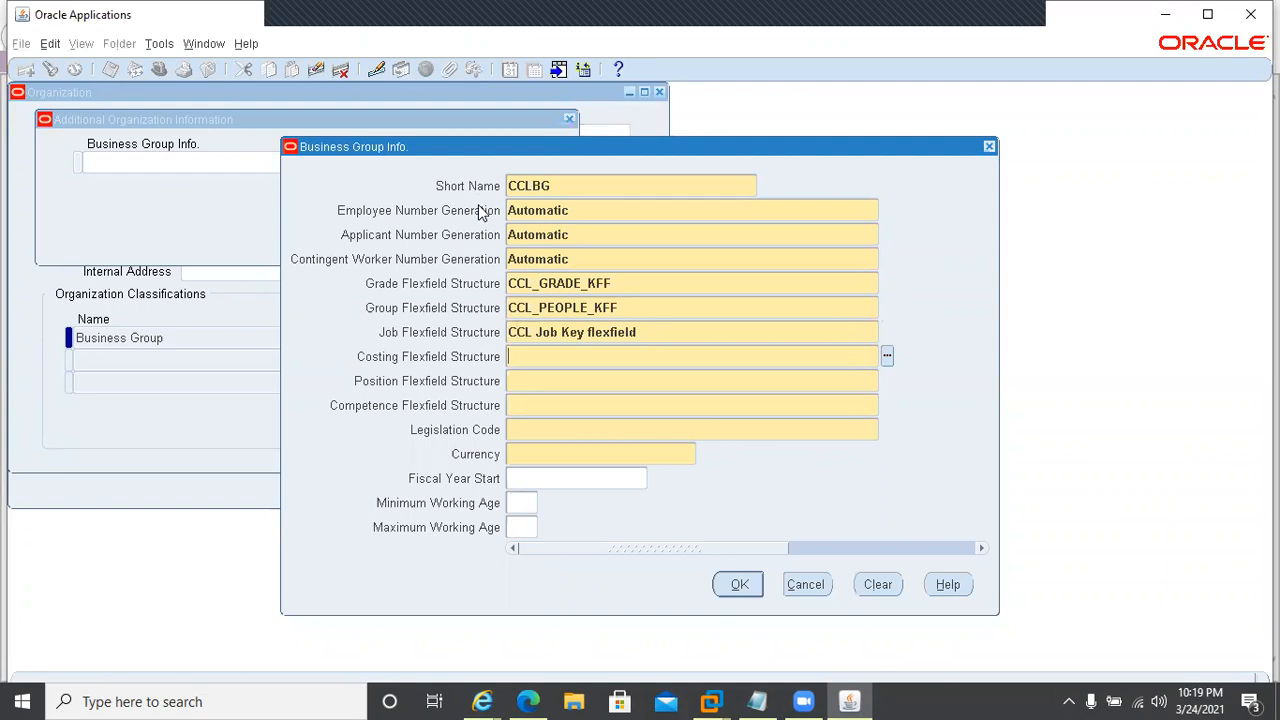
{"action": "key", "text": "shift+Tab"}
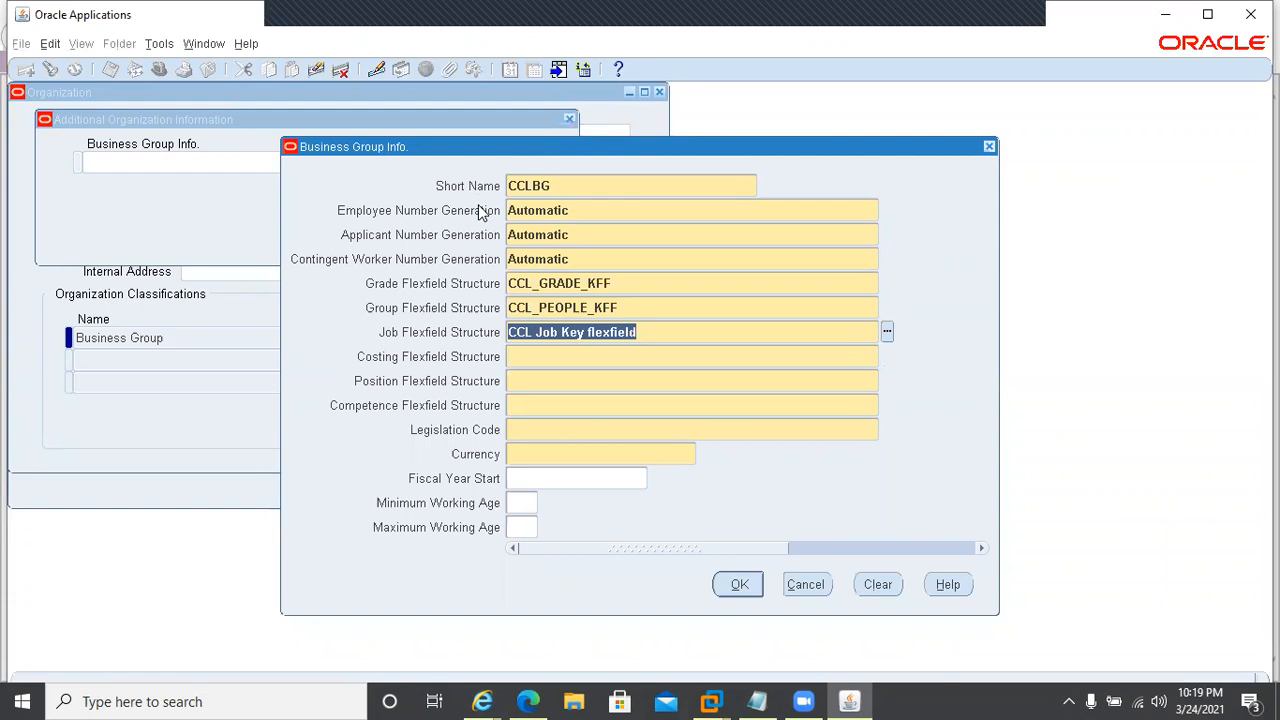
{"action": "key", "text": "Tab"}
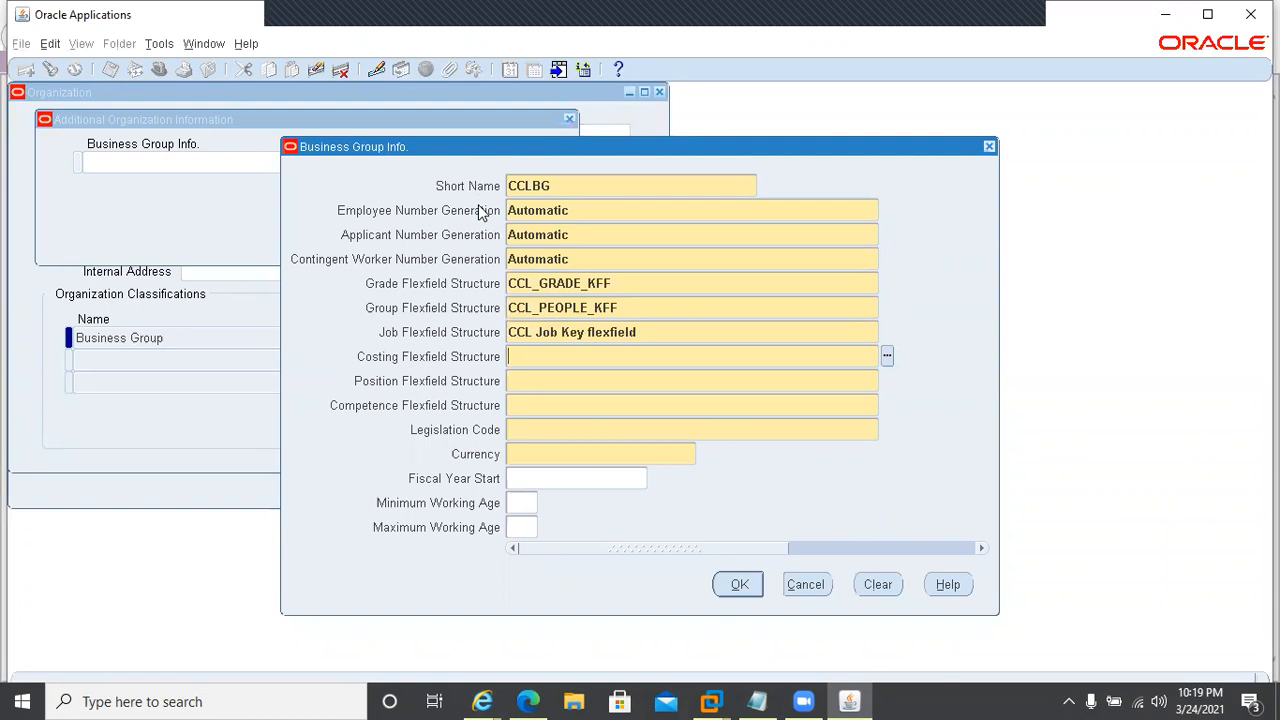
Step: Set the costing structure to CCL_COST_ALLO_KFF, the position structure to CCL_POSITION_KFF and the competence structure to CCL_COMP_KFF
{"action": "type", "text": "CCL_COST_ALLO_KFF"}
{"action": "key", "text": "Tab"}
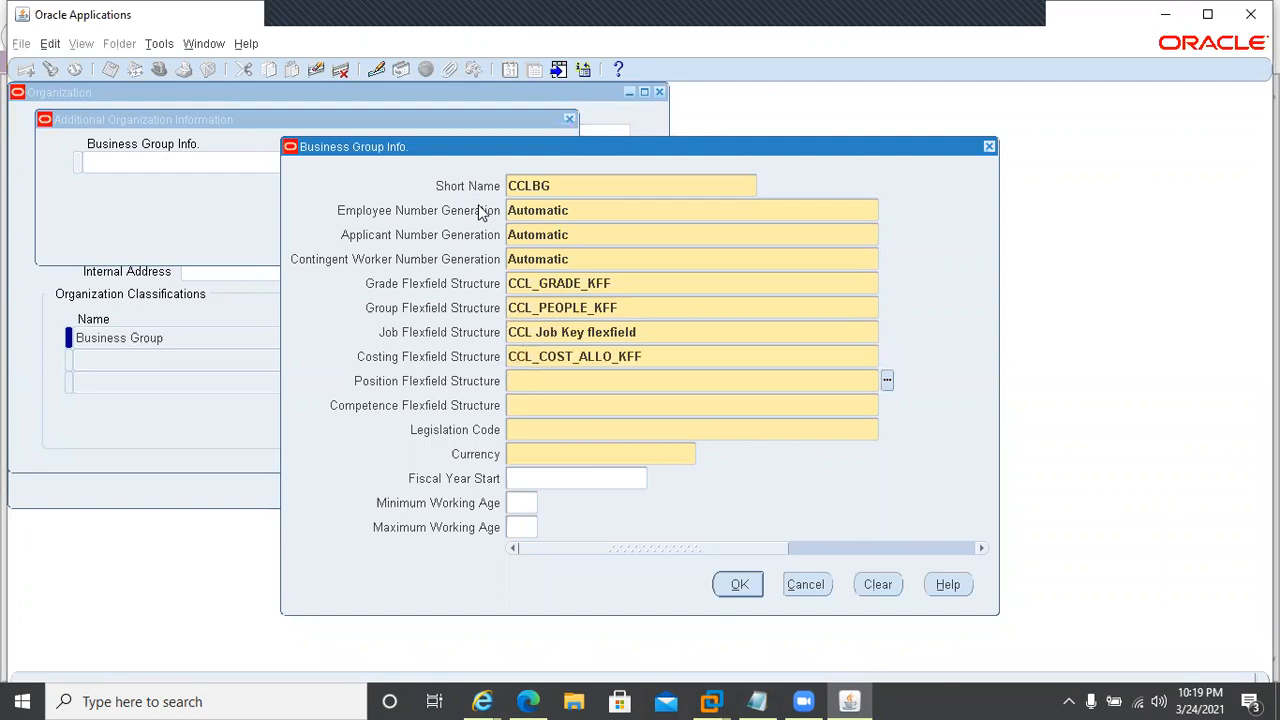
{"action": "type", "text": "CCL"}
{"action": "key", "text": "Tab"}
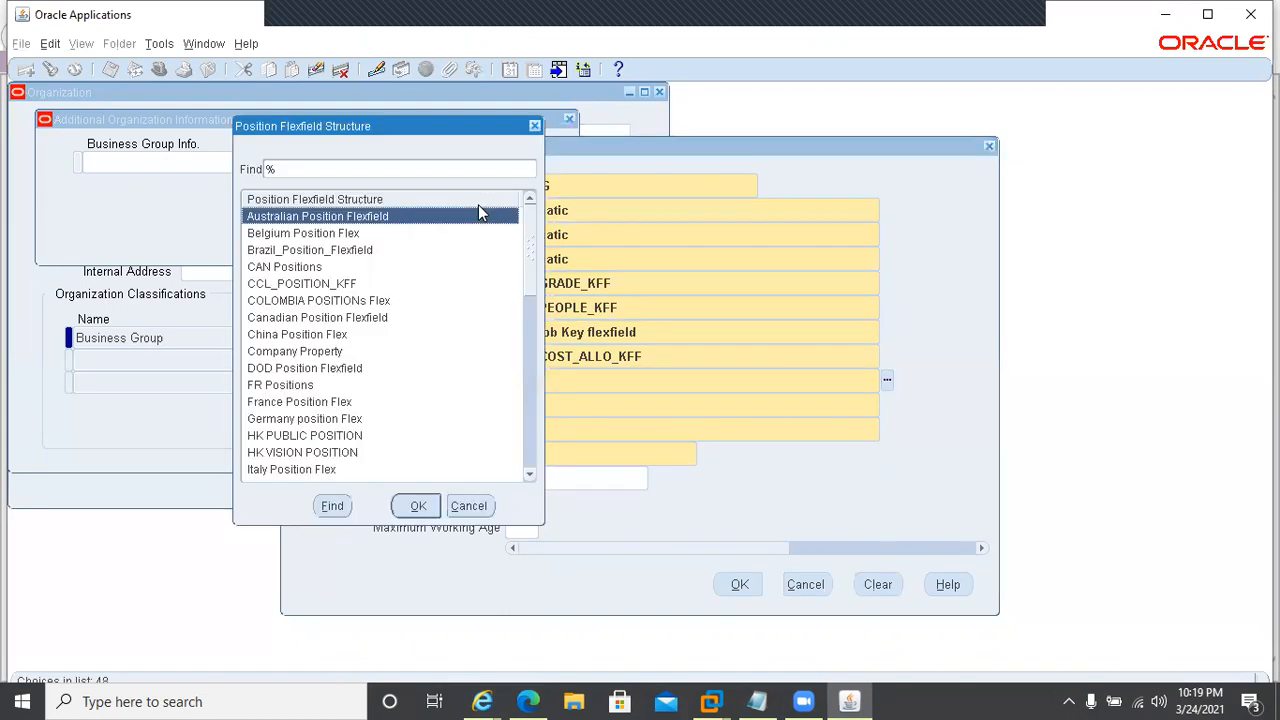
{"action": "key", "text": "Down"}
{"action": "key", "text": "Down"}
{"action": "key", "text": "Down"}
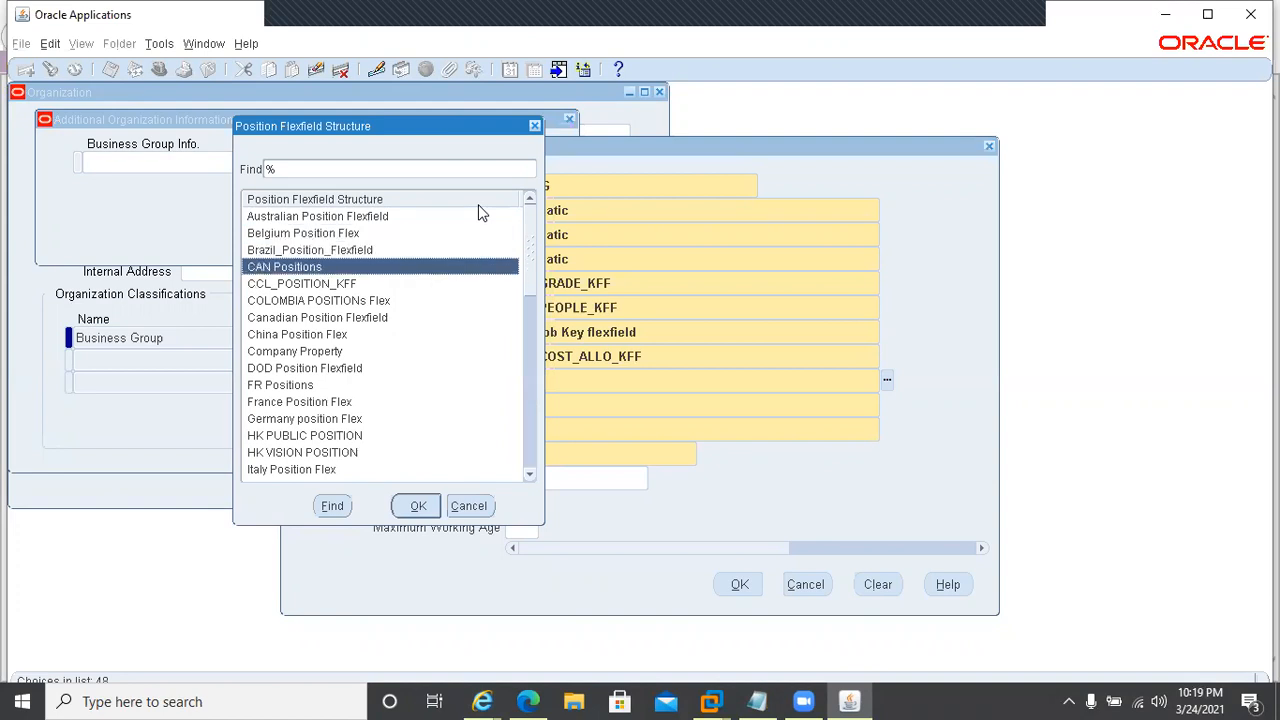
{"action": "key", "text": "Down"}
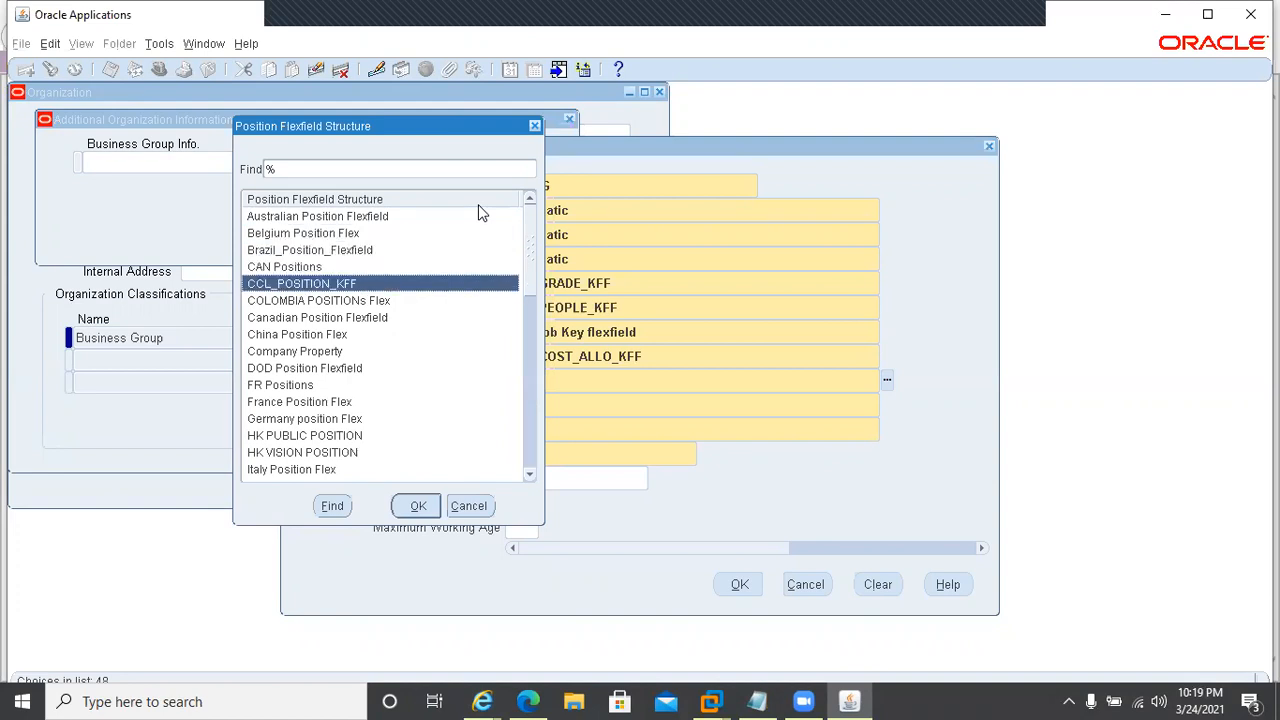
{"action": "key", "text": "Return"}
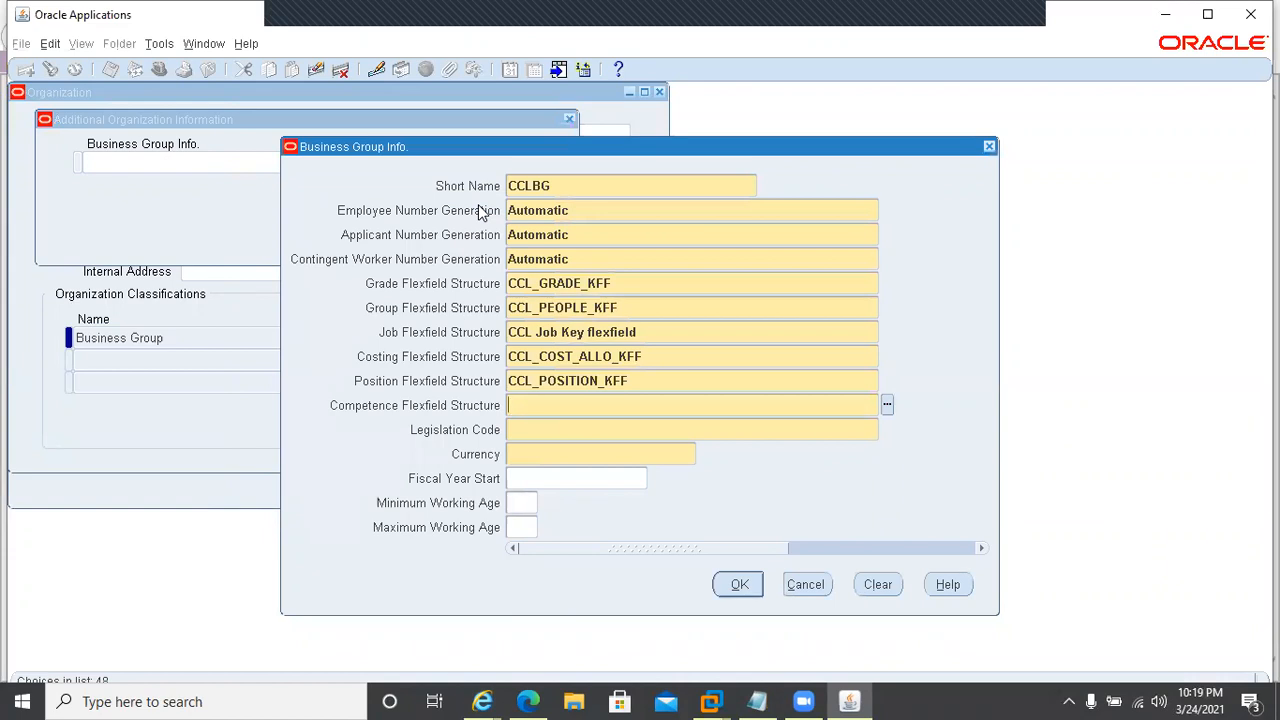
{"action": "type", "text": "CC"}
{"action": "key", "text": "Tab"}
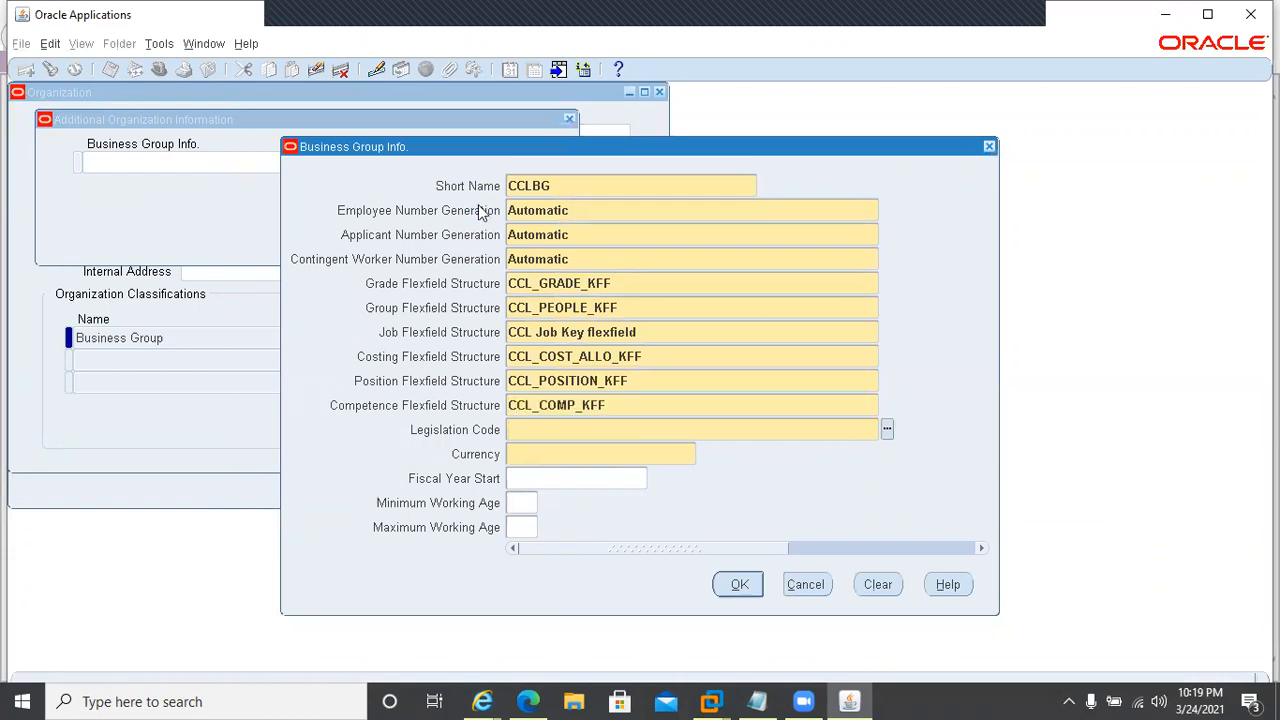
Step: Re-enter CCL Job Key flexfield as the job flexfield structure, and cancel the Business Group Info. entry
{"action": "key", "text": "shift+Tab"}
{"action": "key", "text": "shift+Tab"}
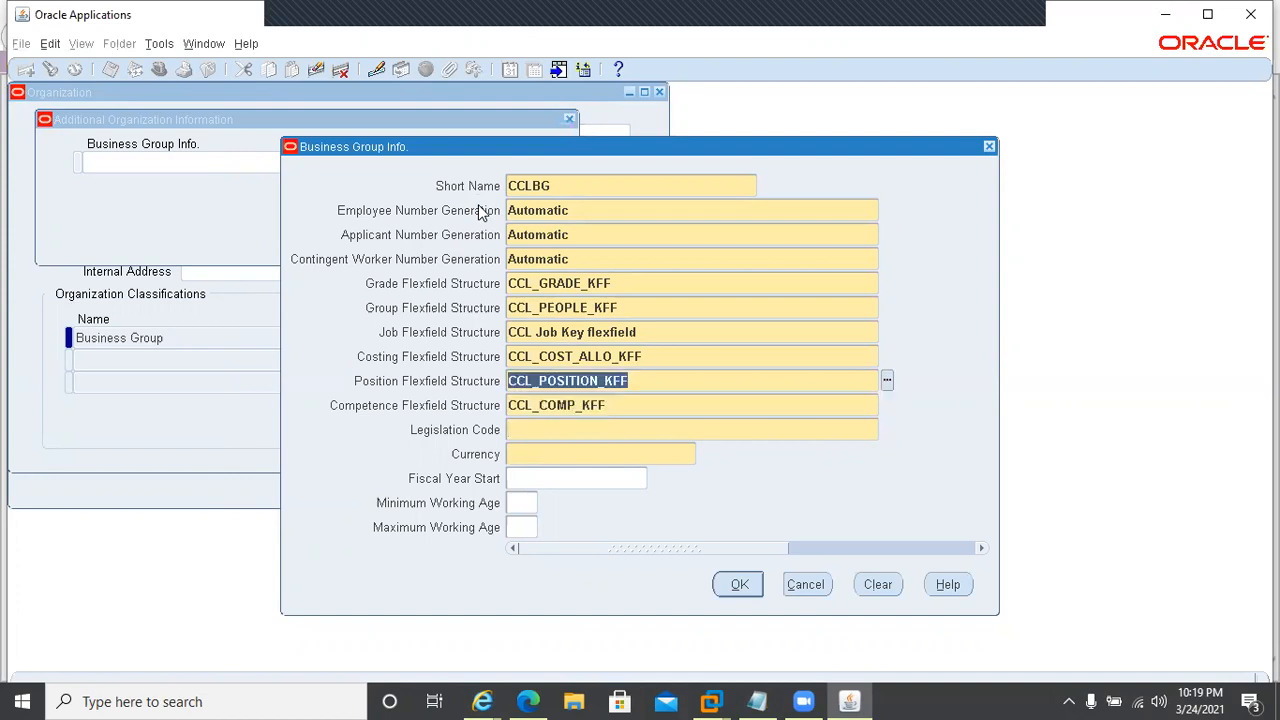
{"action": "key", "text": "shift+Tab"}
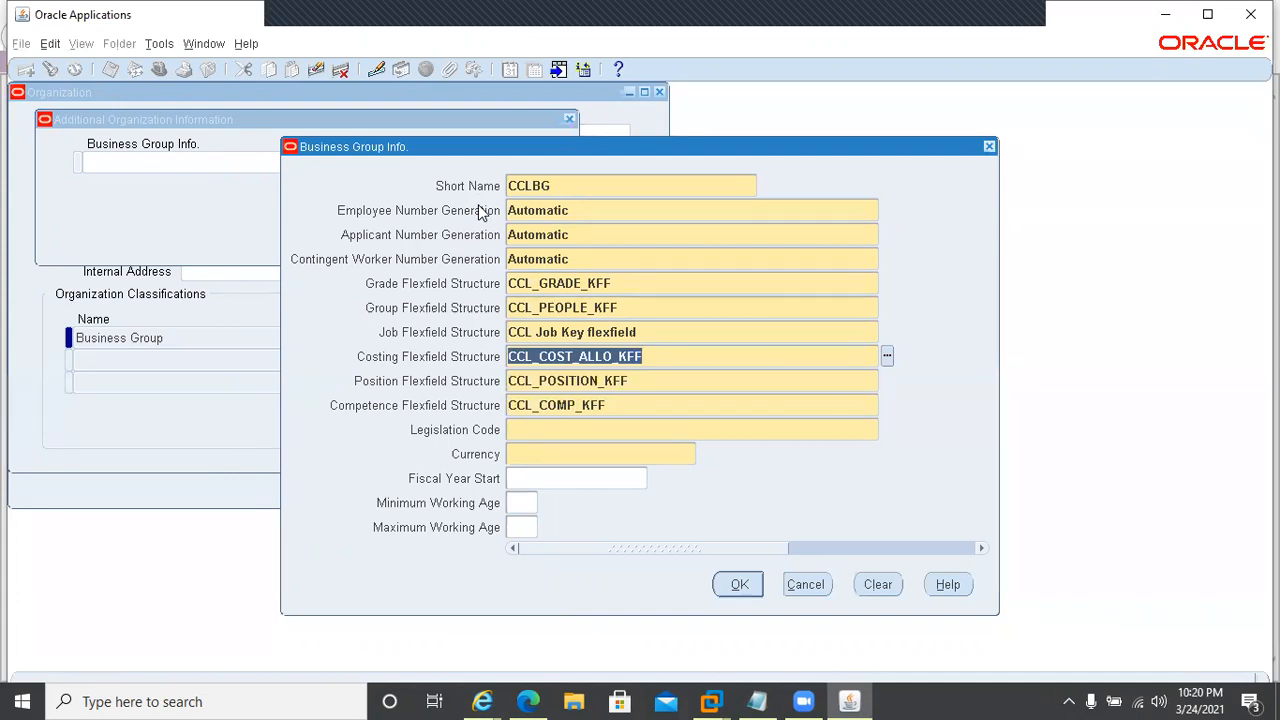
{"action": "key", "text": "shift+Tab"}
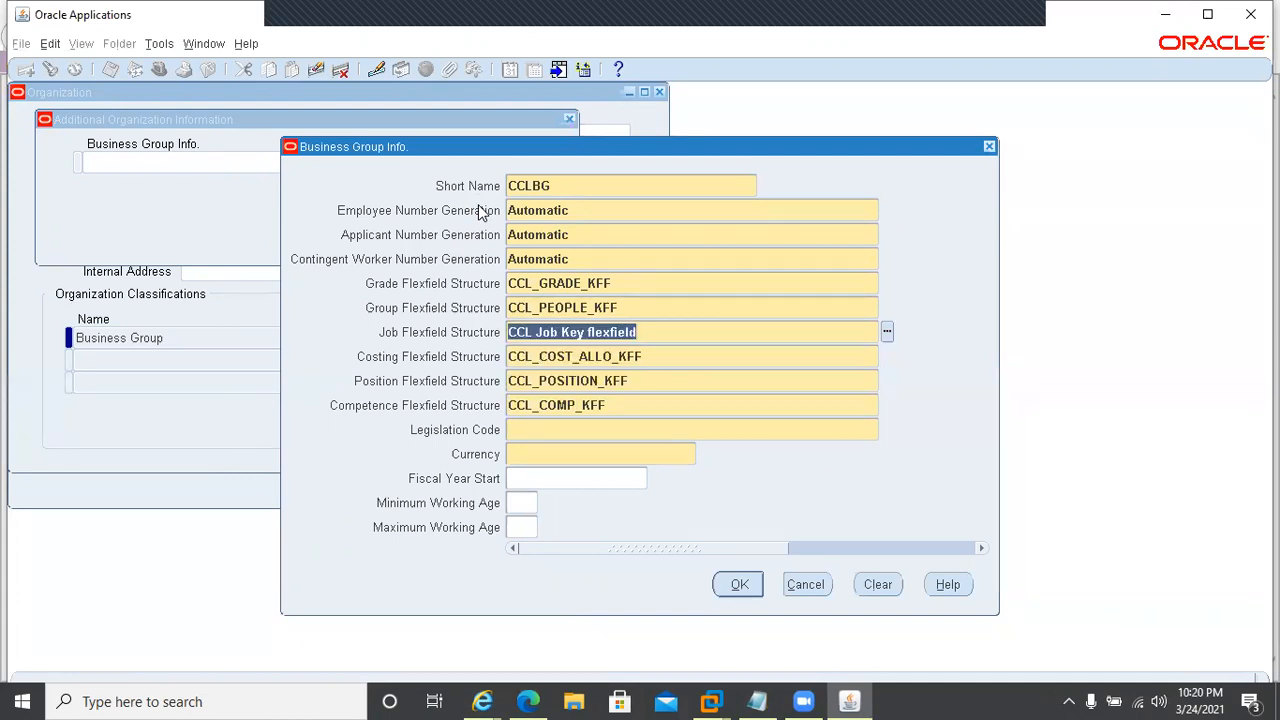
{"action": "type", "text": "CC"}
{"action": "type", "text": "L"}
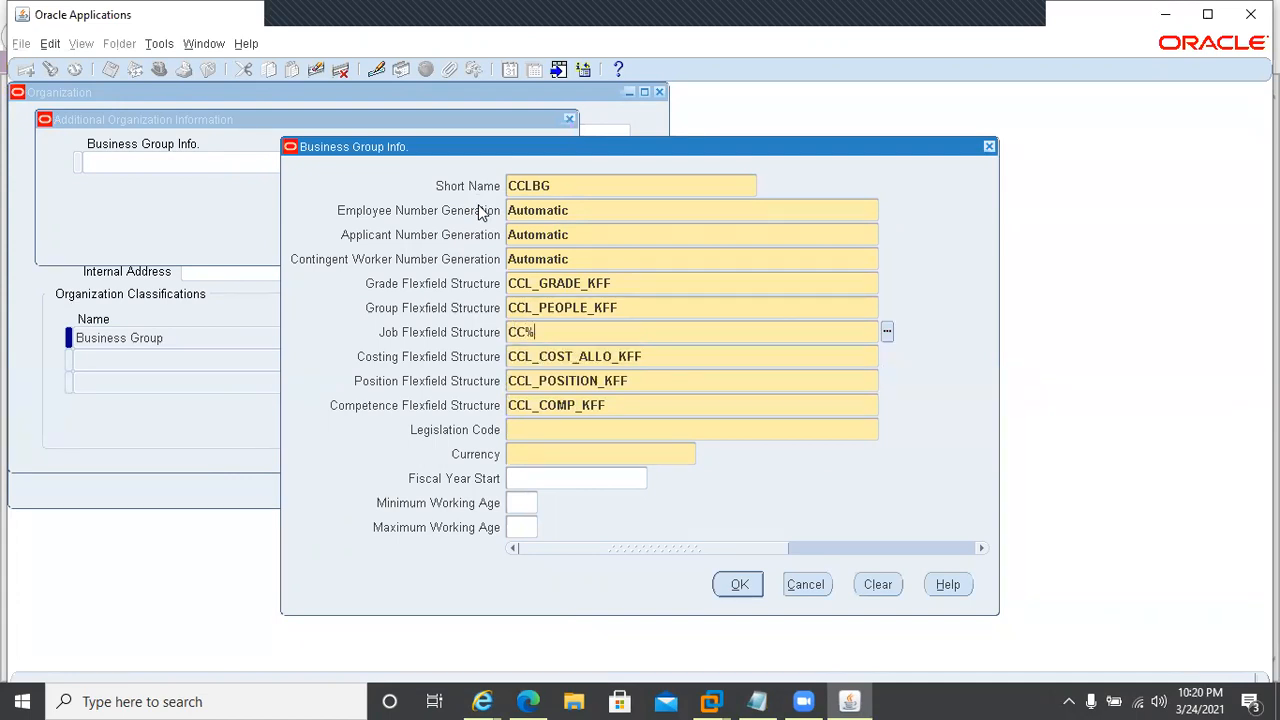
{"action": "key", "text": "Tab"}
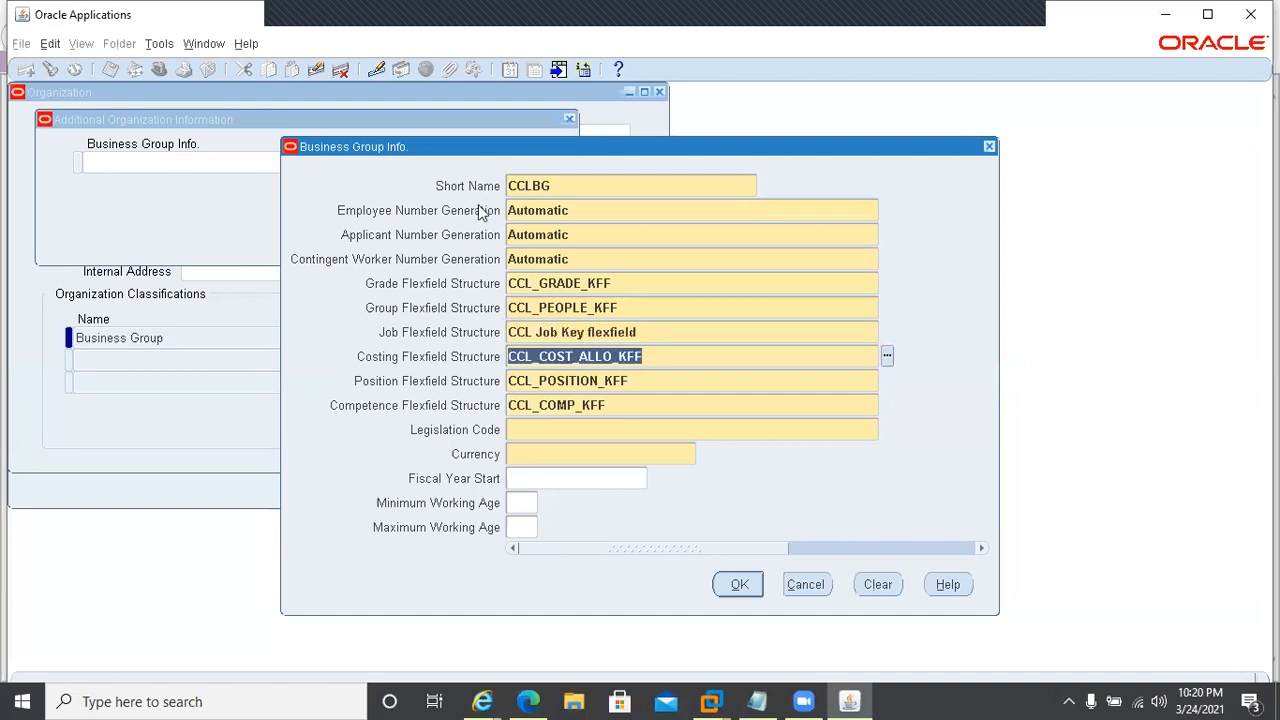
{"action": "left_click", "coordinate": [805, 586]}
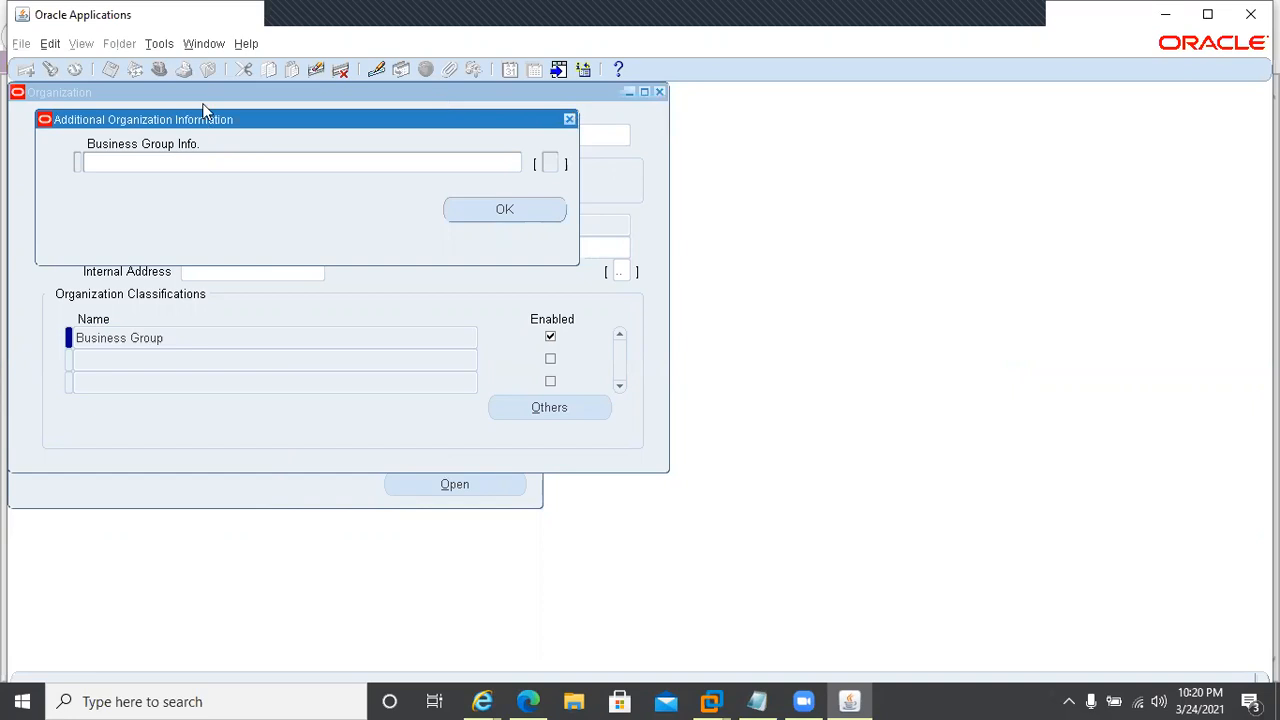
Step: Try to switch from the Additional Organization Information window to the Organization and Find Organization windows
{"action": "left_click", "coordinate": [240, 45]}
{"action": "mouse_move", "coordinate": [197, 47]}
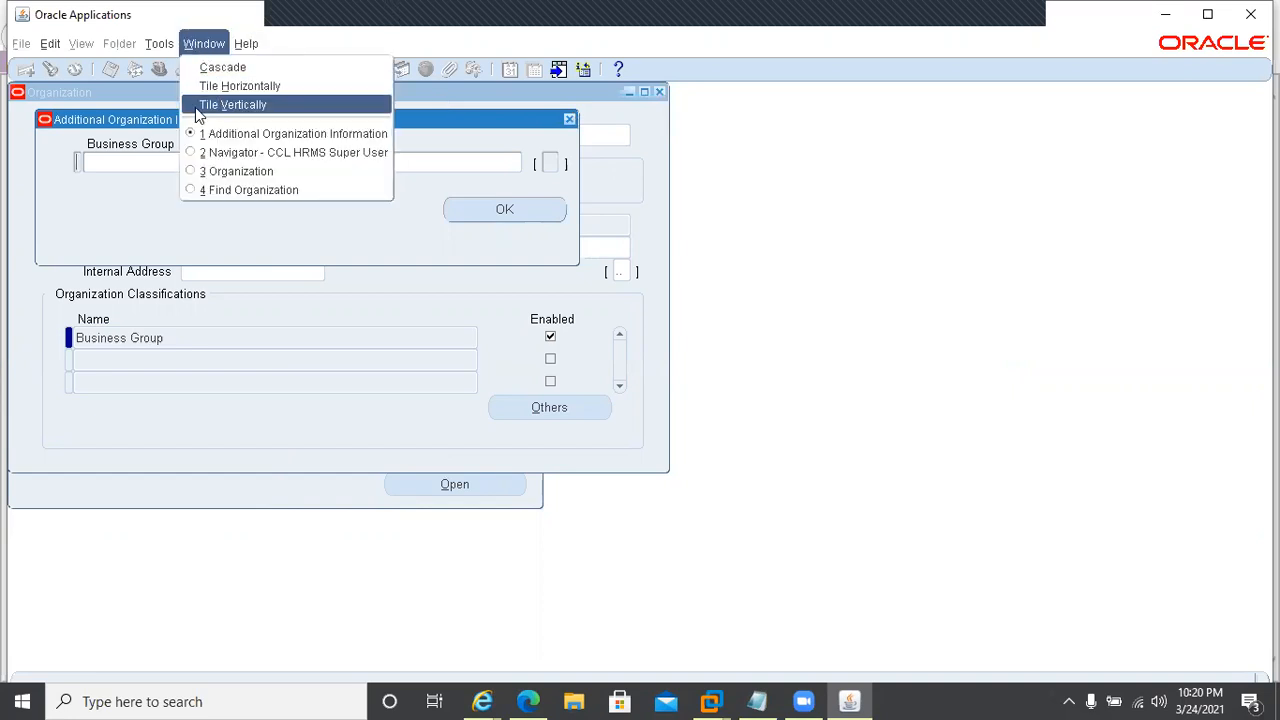
{"action": "left_click", "coordinate": [224, 180]}
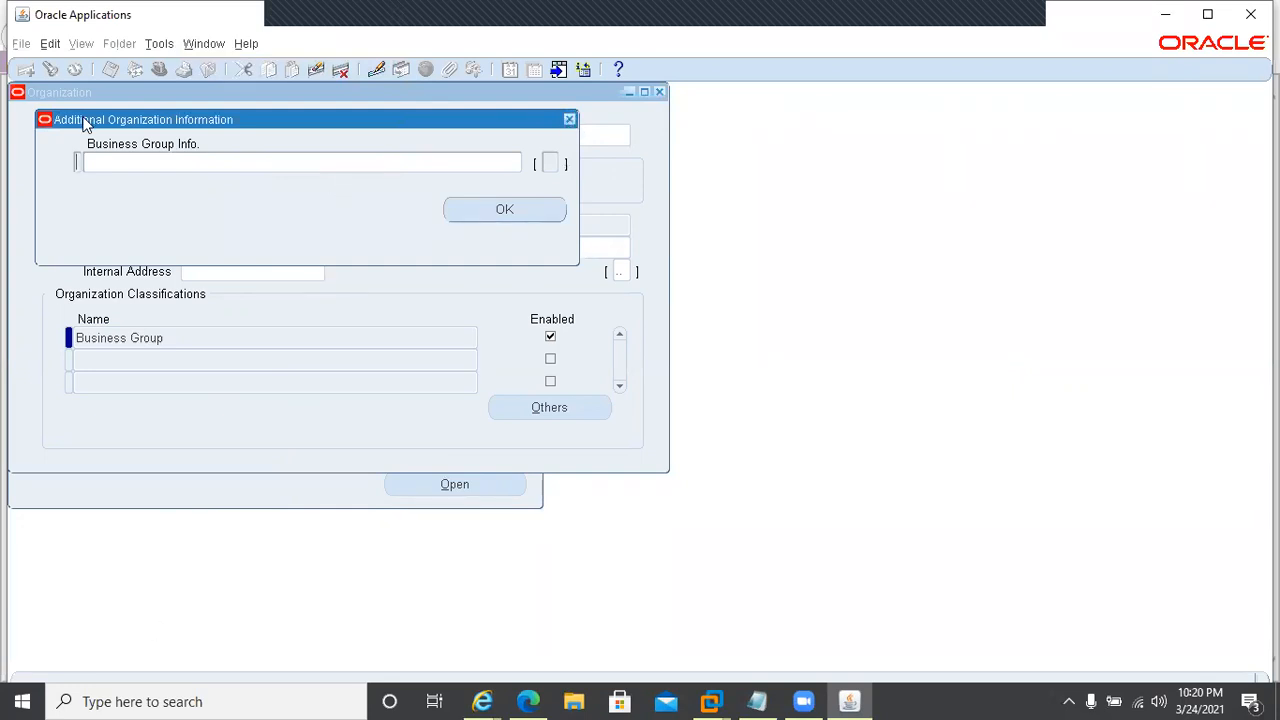
{"action": "left_click_drag", "start_coordinate": [202, 118], "coordinate": [351, 290]}
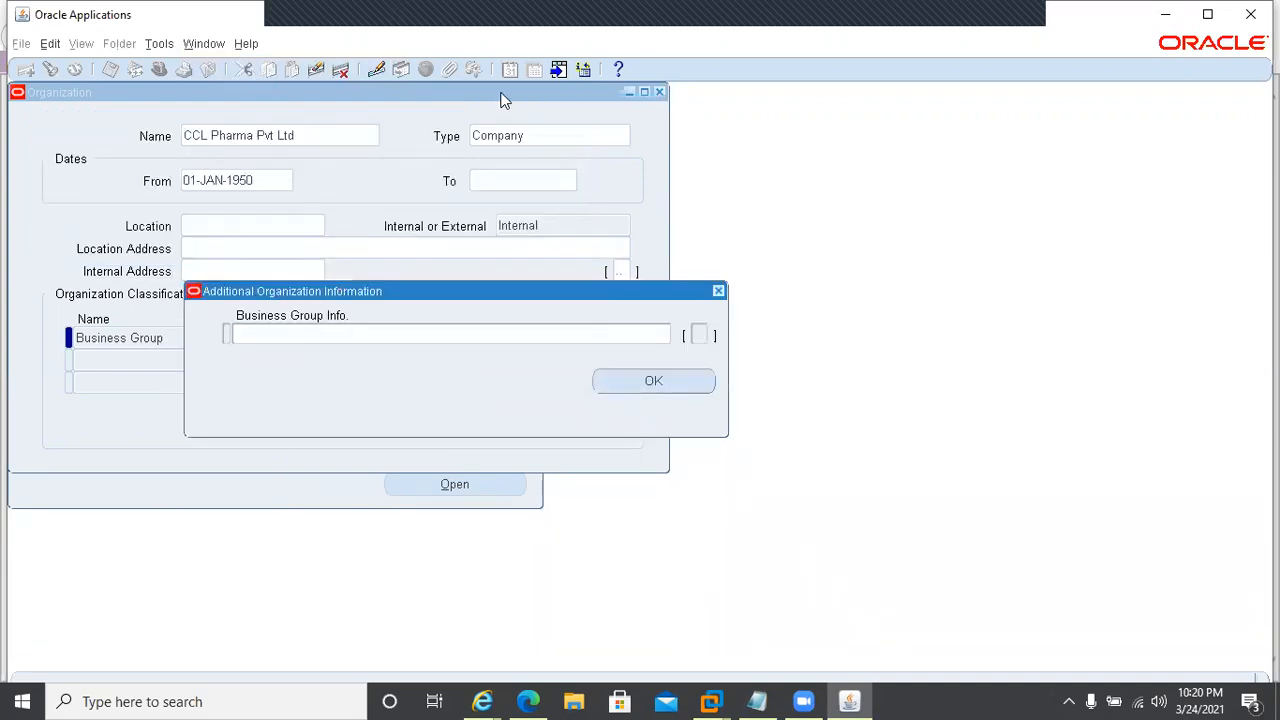
{"action": "left_click", "coordinate": [246, 44]}
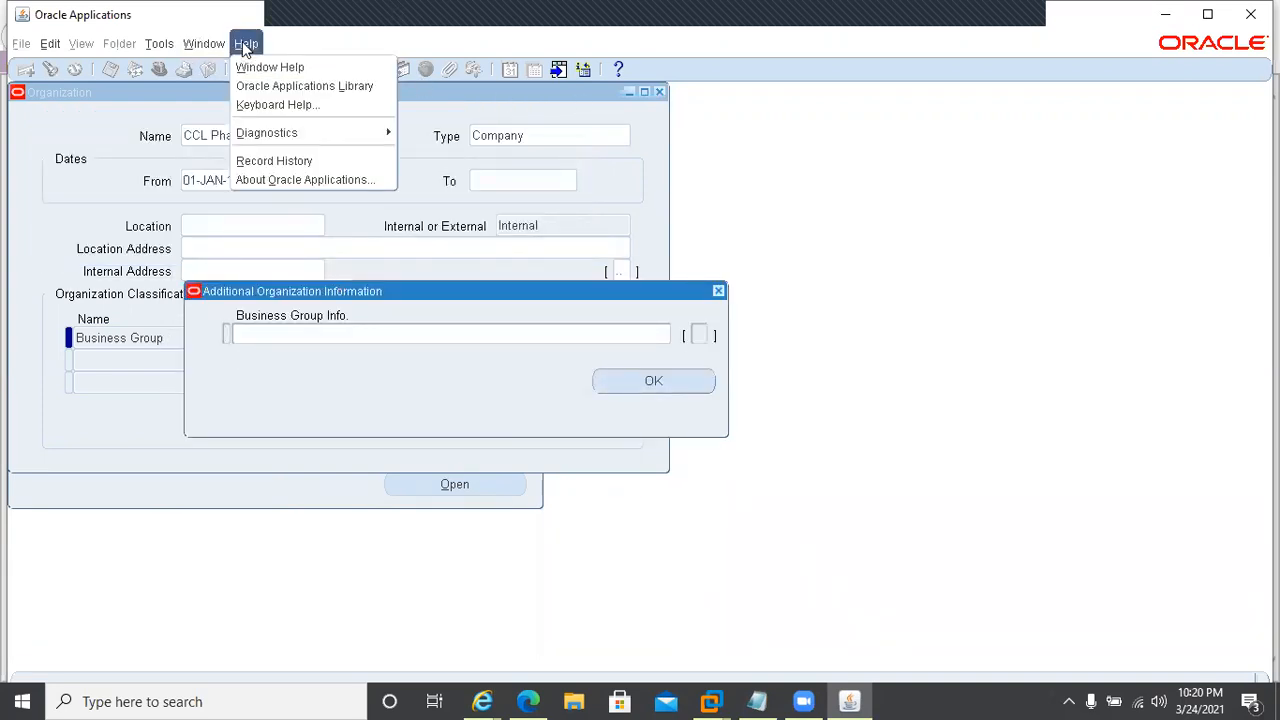
{"action": "mouse_move", "coordinate": [197, 46]}
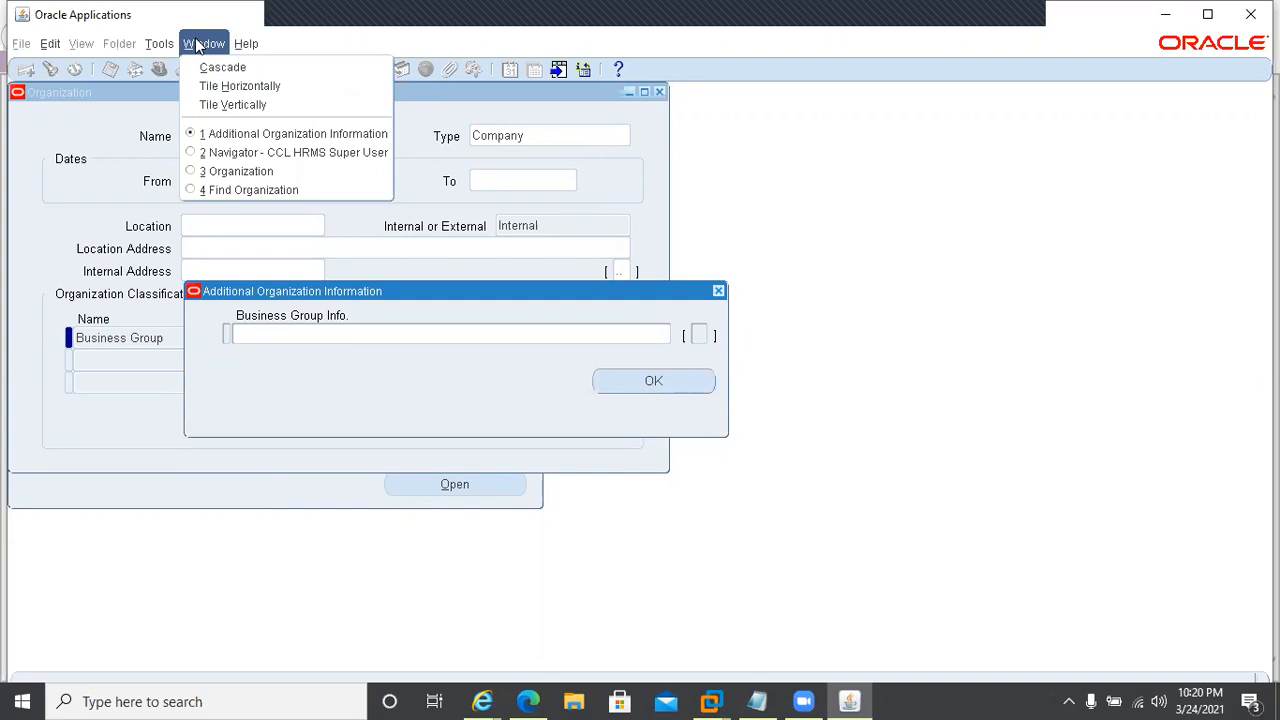
{"action": "left_click", "coordinate": [219, 187]}
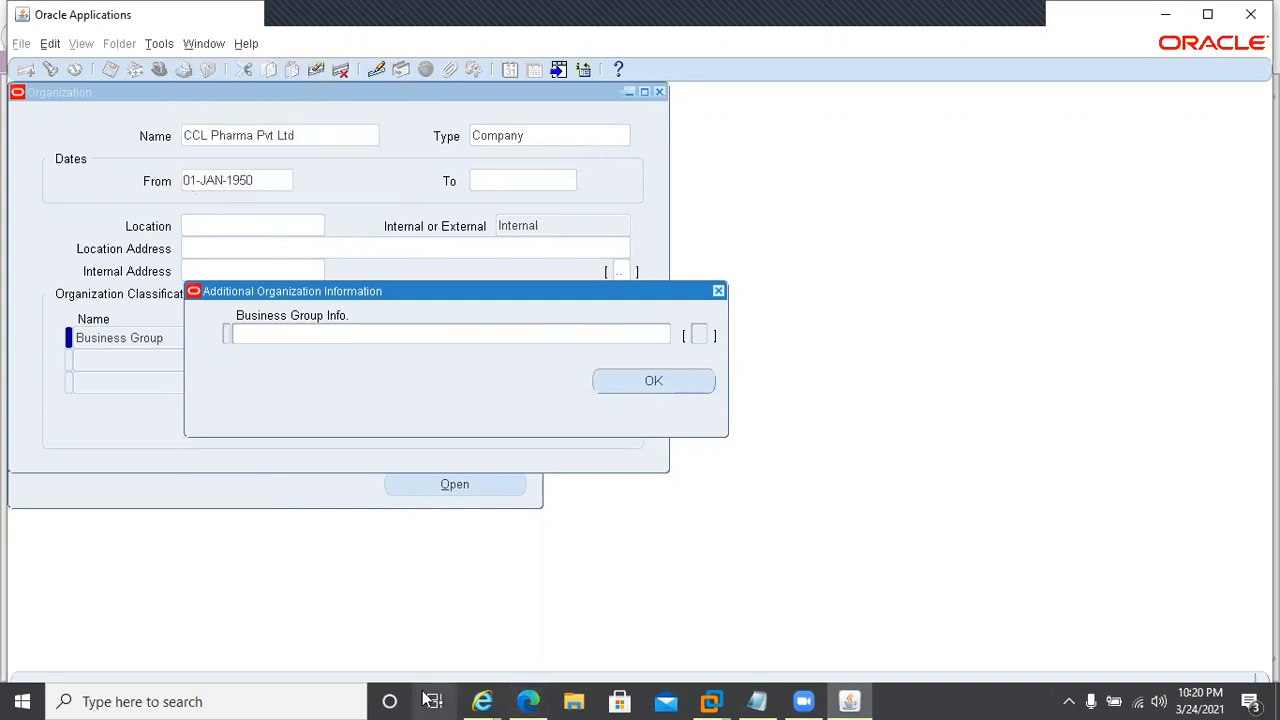
Step: Switch to Internet Explorer and end the Oracle Forms session by closing its Oracle E-Business Suite R12 page
{"action": "left_click", "coordinate": [481, 690]}
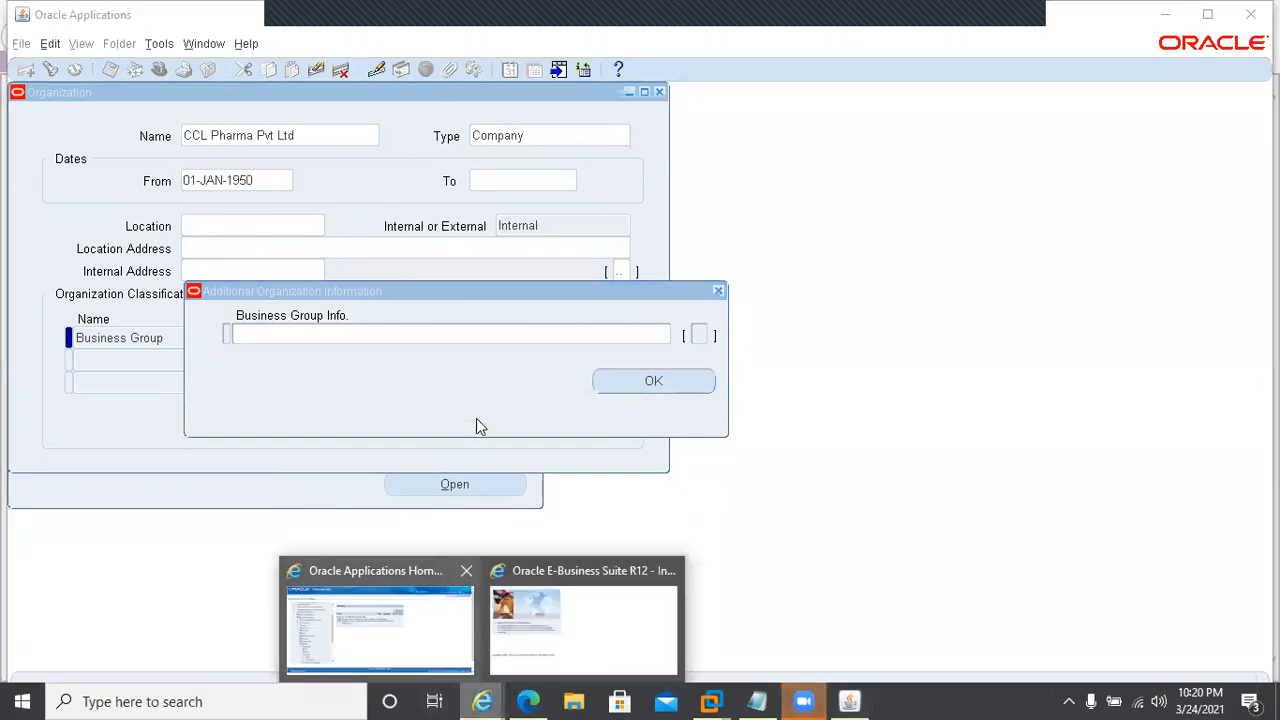
{"action": "left_click", "coordinate": [533, 632]}
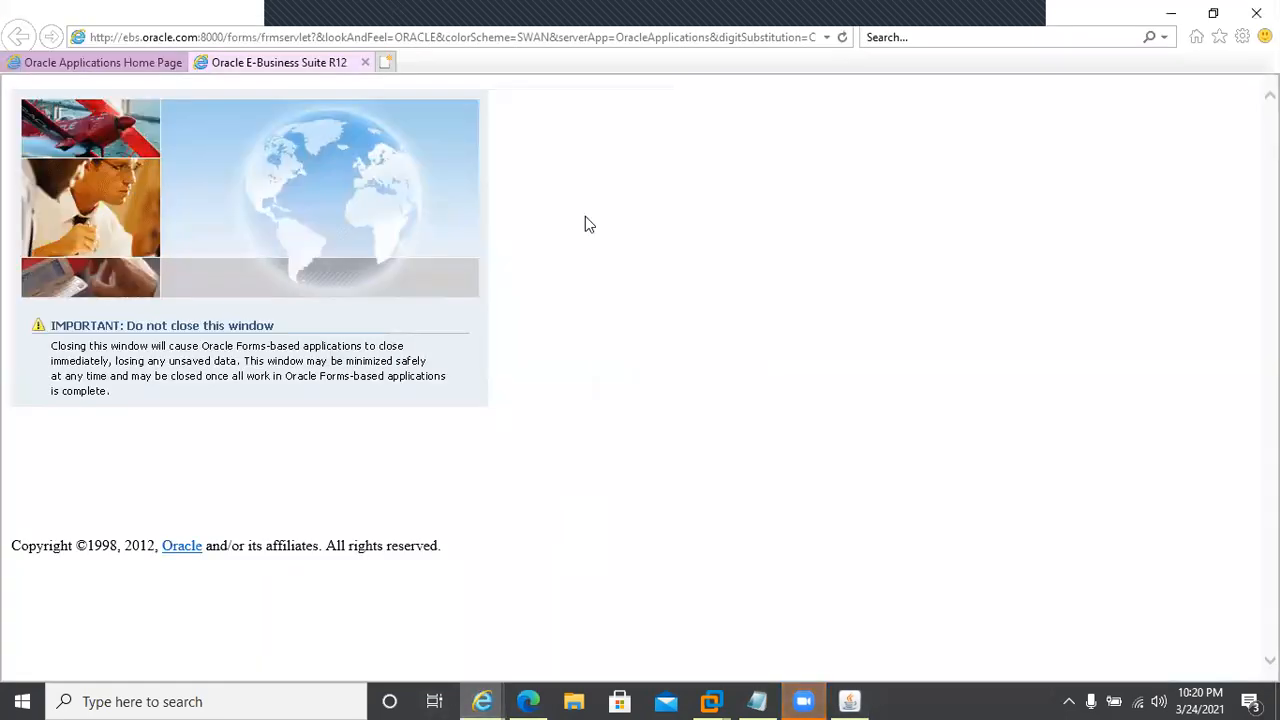
{"action": "left_click", "coordinate": [365, 63]}
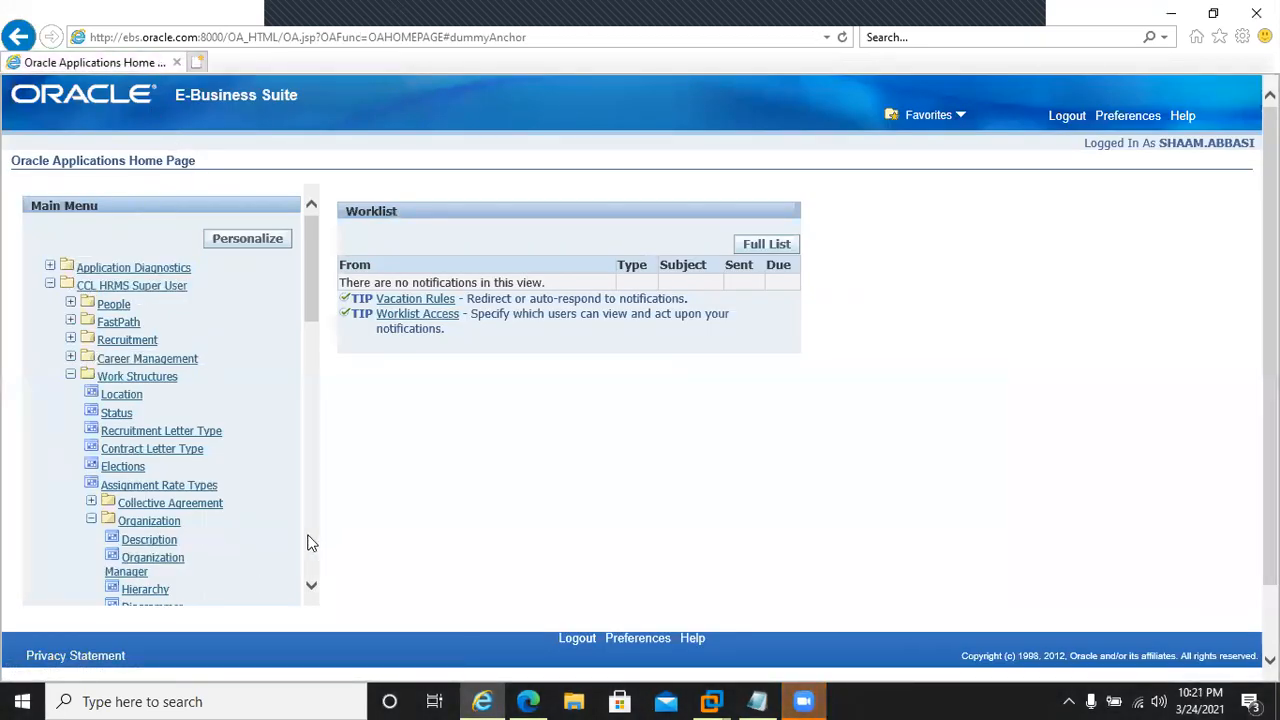
Step: Open the Key Flexfield Segments form under System Administrator, Application, Flexfield, Key, allowing Java to run this time
{"action": "scroll", "coordinate": [308, 543], "scroll_direction": "down", "scroll_amount": 4}
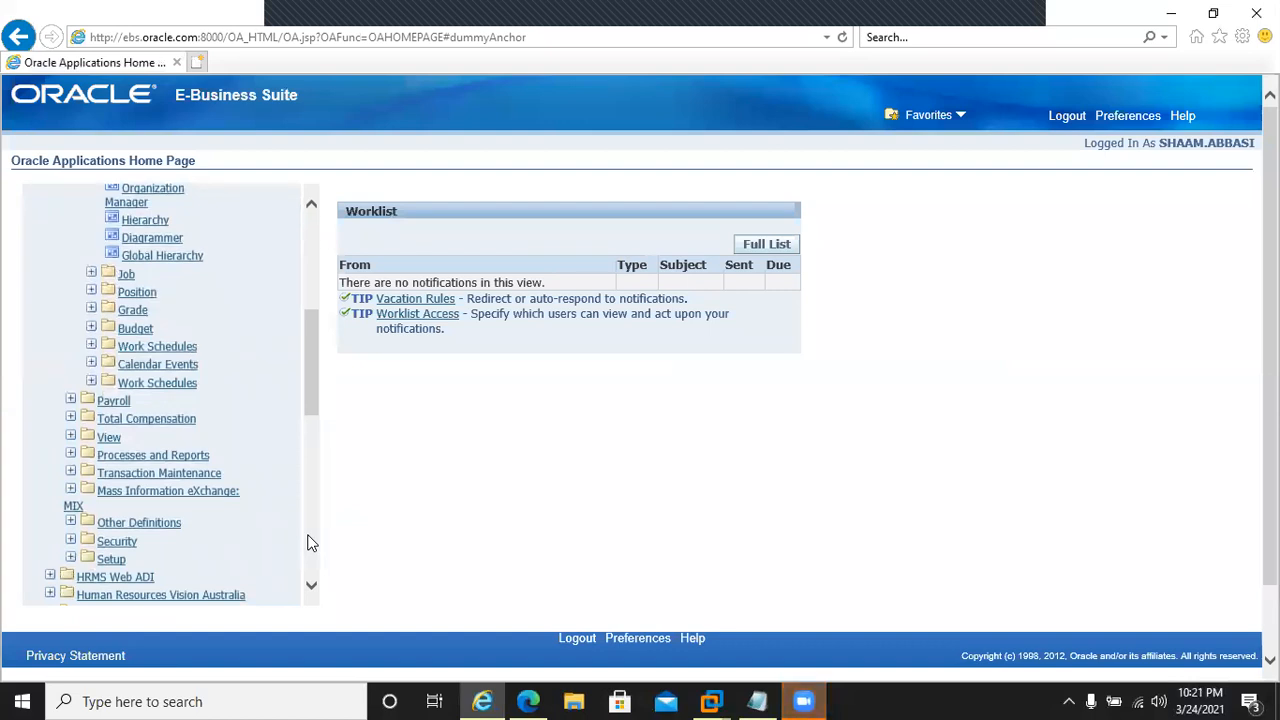
{"action": "scroll", "coordinate": [308, 543], "scroll_direction": "down", "scroll_amount": 4}
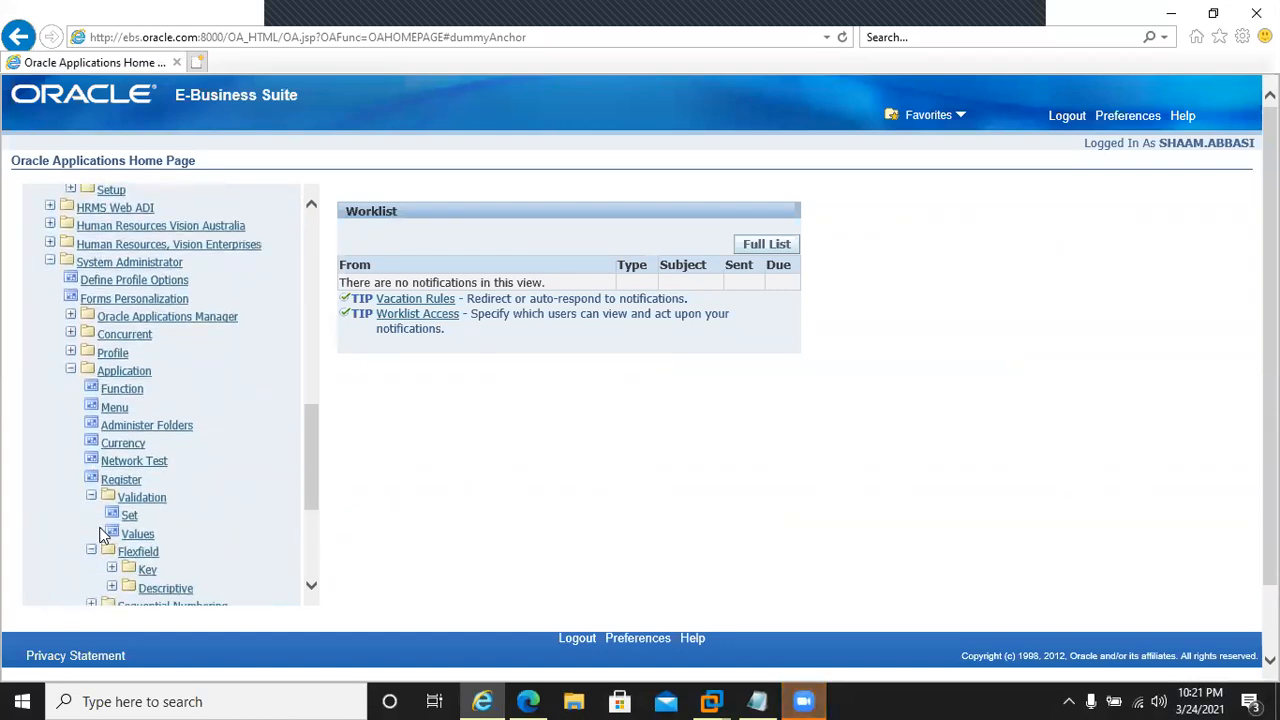
{"action": "left_click", "coordinate": [142, 570]}
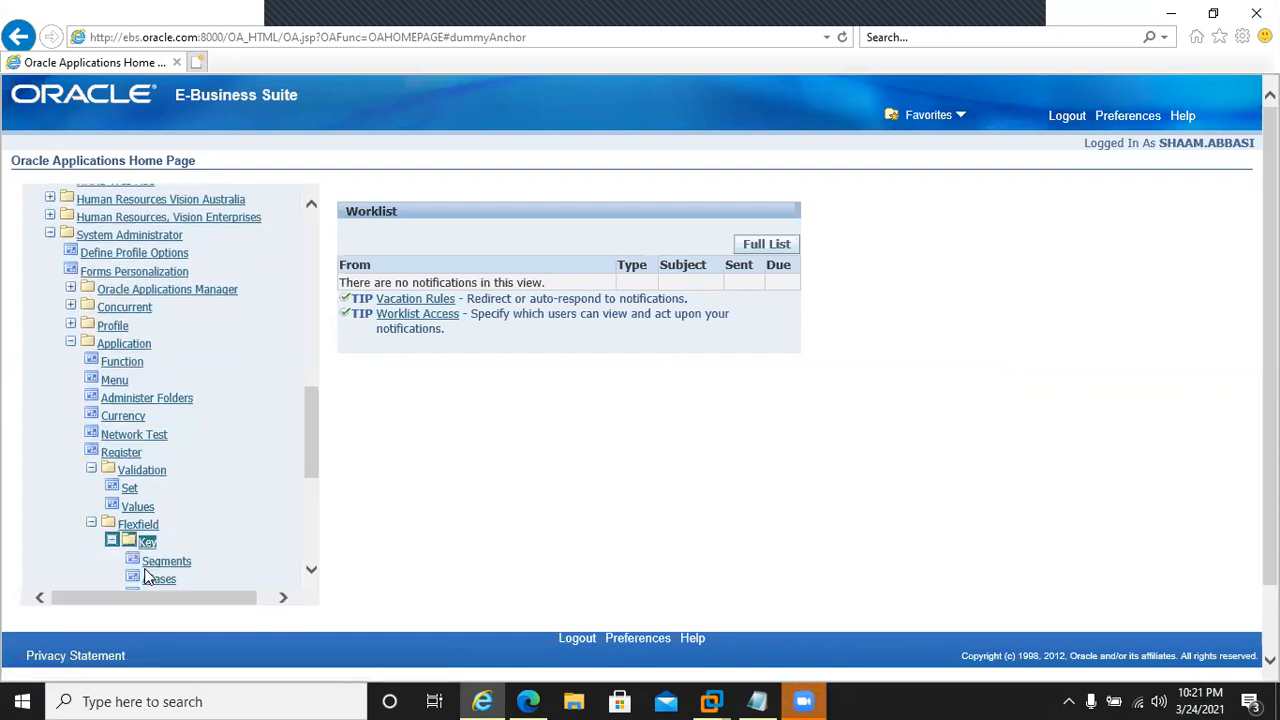
{"action": "left_click", "coordinate": [163, 566]}
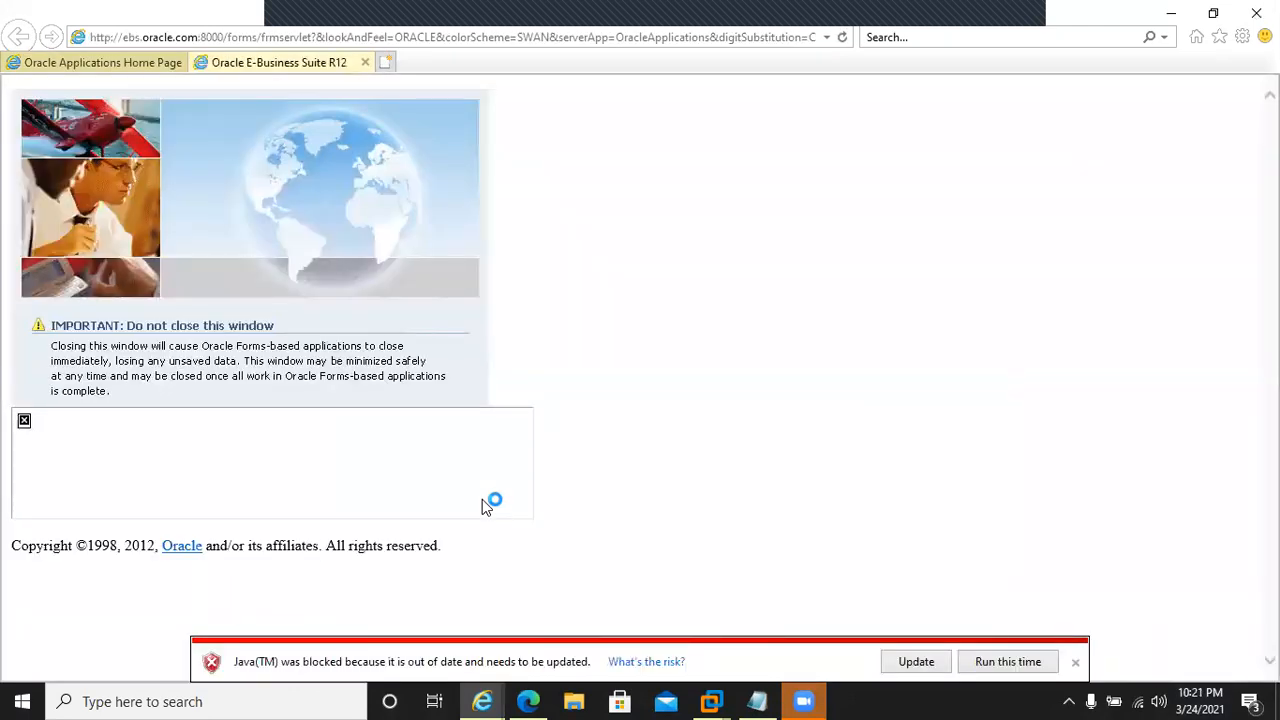
{"action": "left_click", "coordinate": [992, 661]}
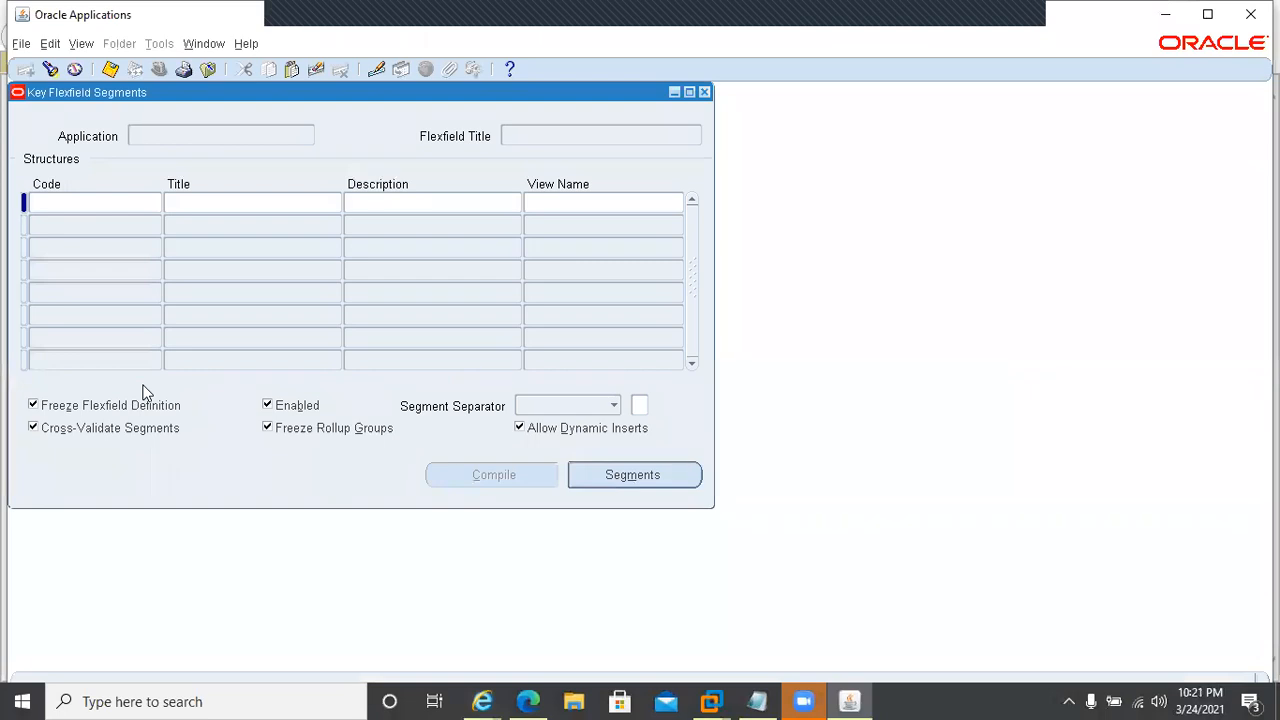
Step: Query the key flexfields for Human Resources and load the Job Flexfield
{"action": "left_click", "coordinate": [50, 69]}
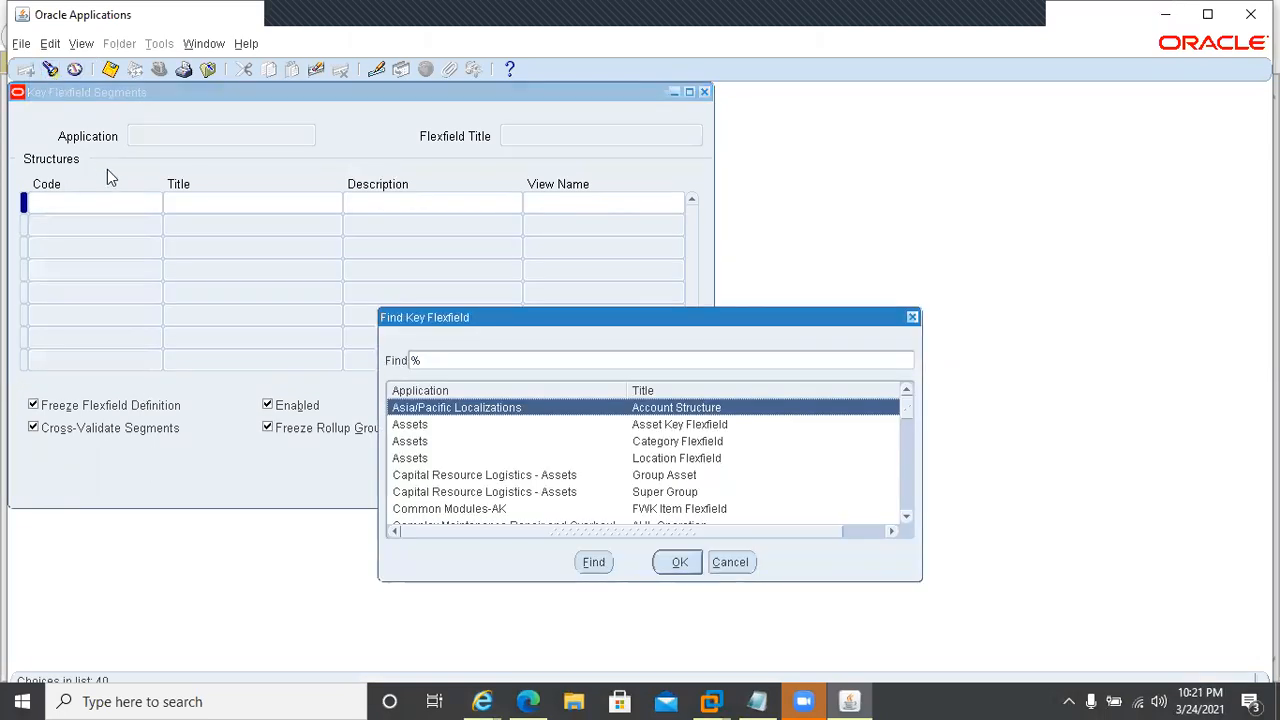
{"action": "type", "text": "human Resources"}
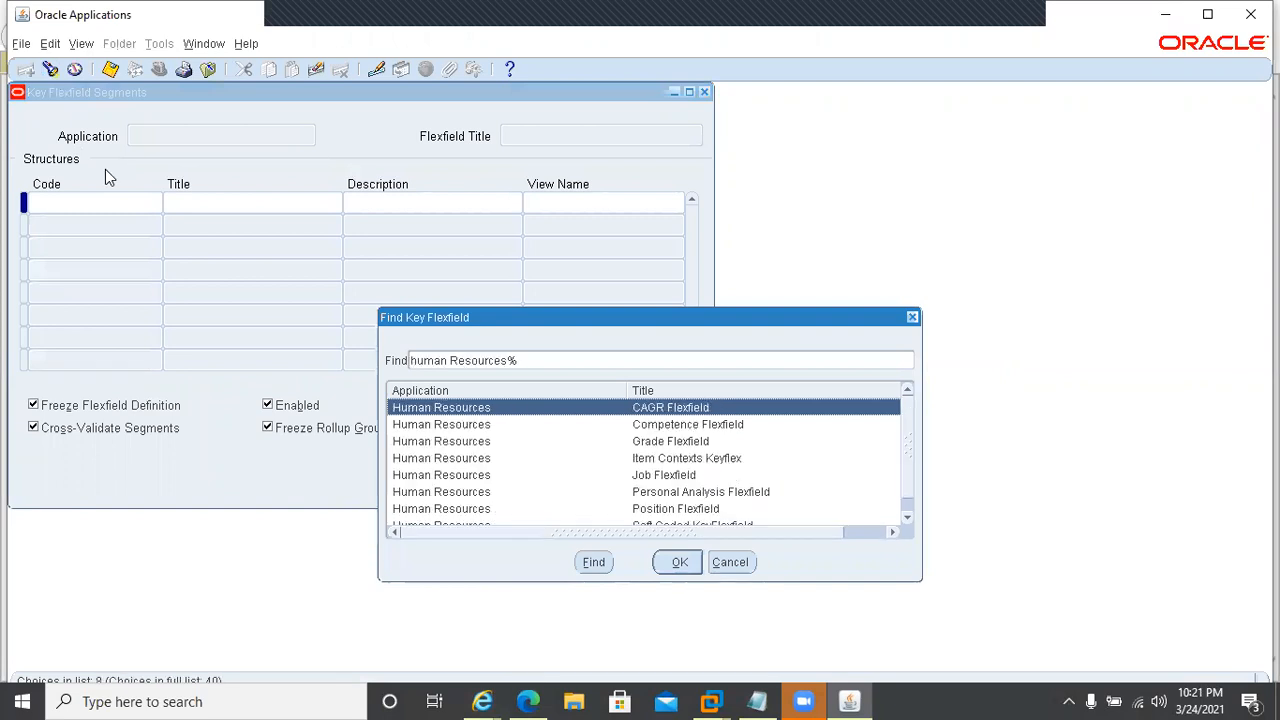
{"action": "left_click", "coordinate": [645, 476]}
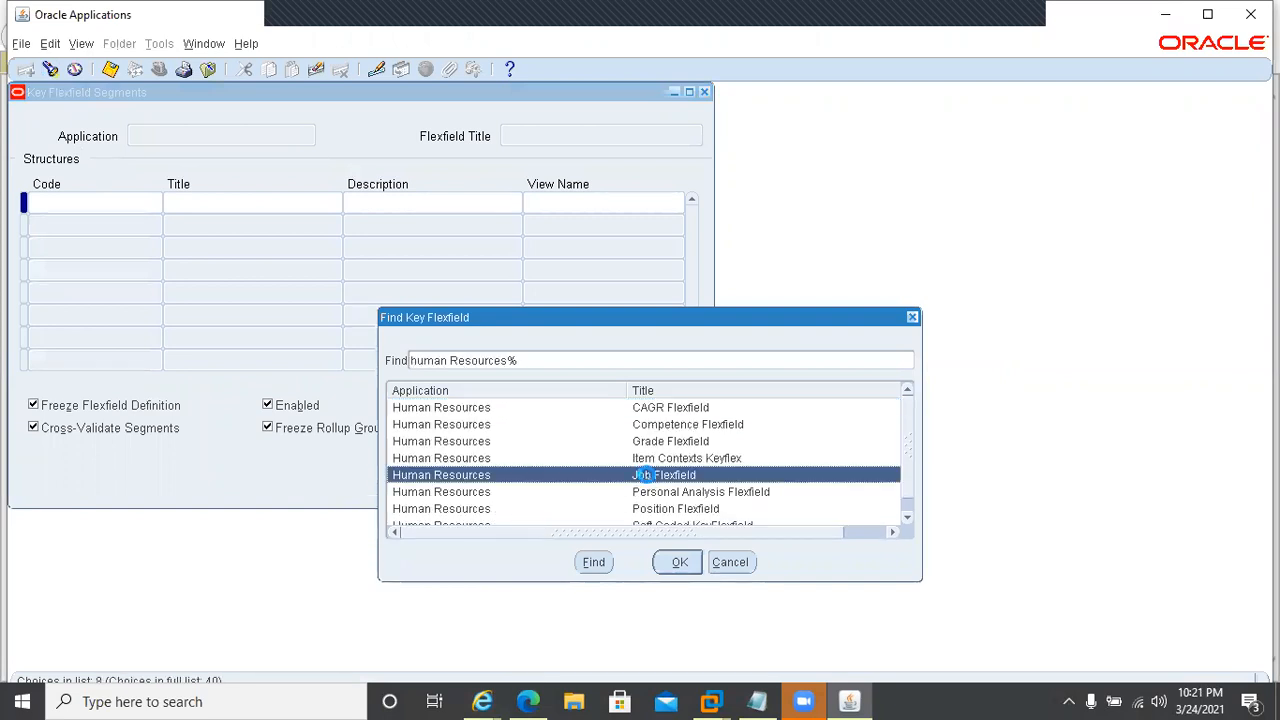
{"action": "double_click", "coordinate": [645, 476]}
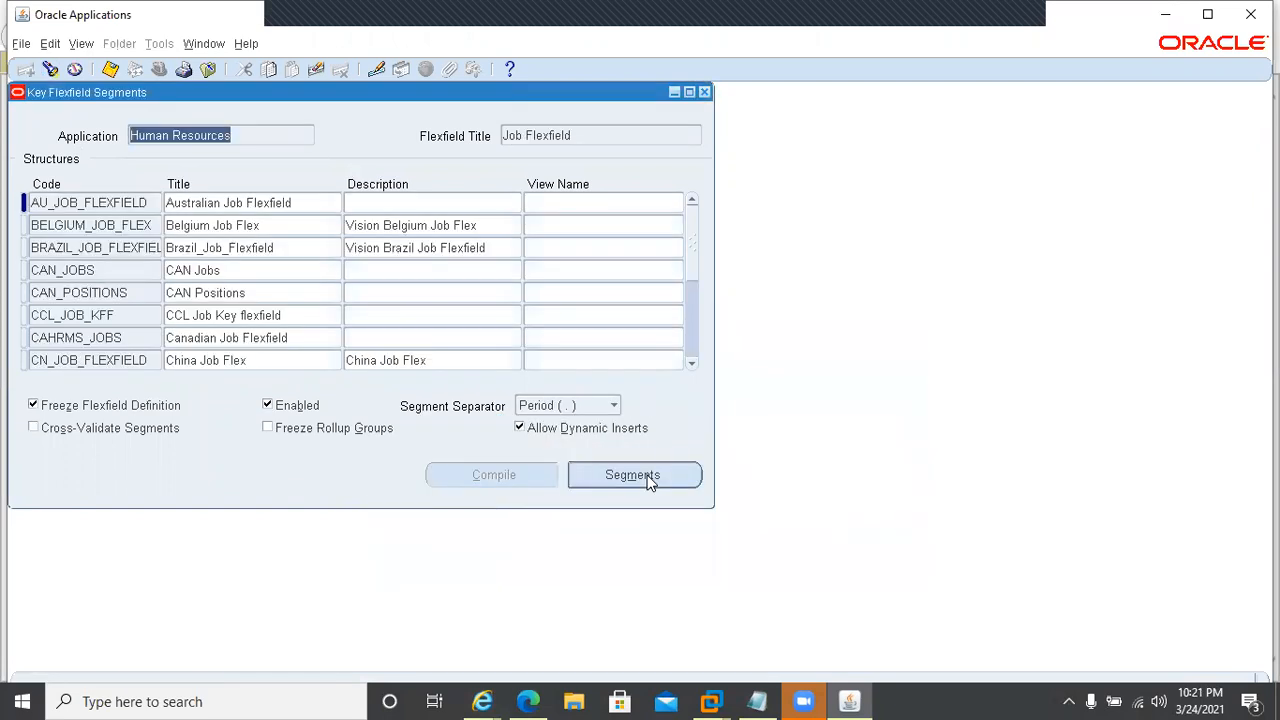
Step: Replace the title of the CCL_JOB_KFF structure with its code CCL_JOB_KFF, then save and compile the flexfield
{"action": "left_click", "coordinate": [125, 314]}
{"action": "key", "text": "ctrl+c"}
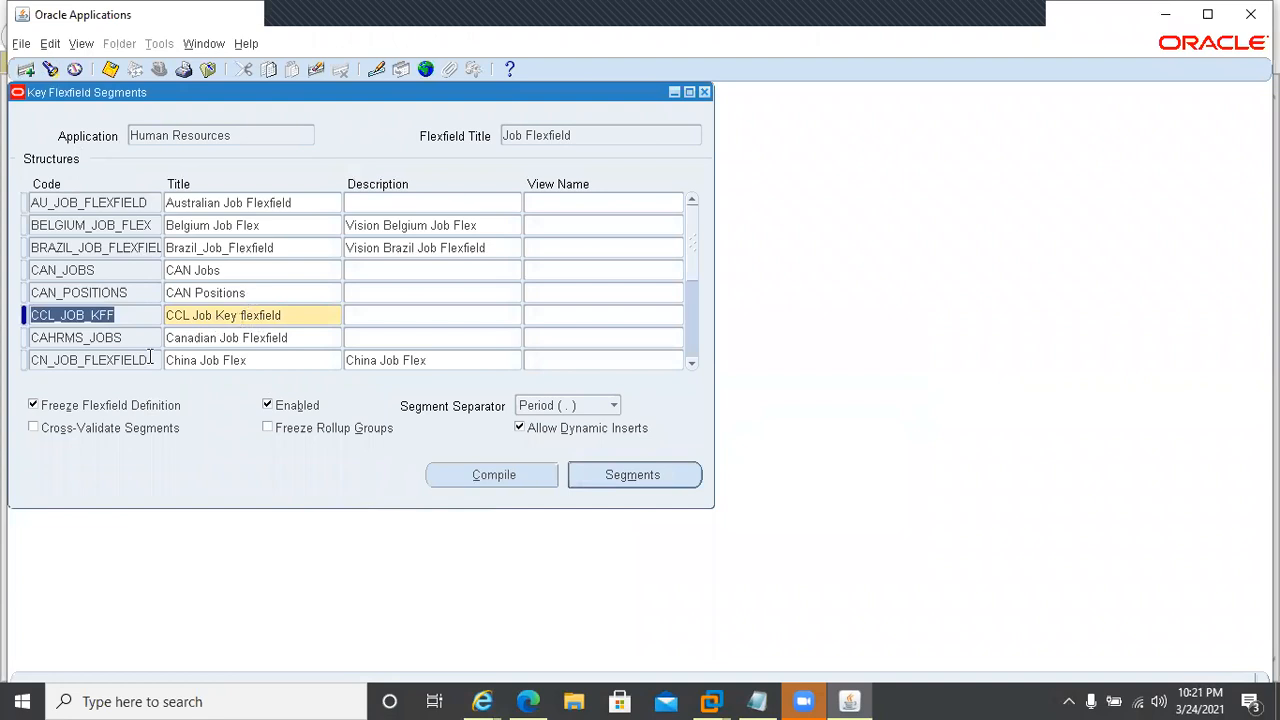
{"action": "key", "text": "Tab"}
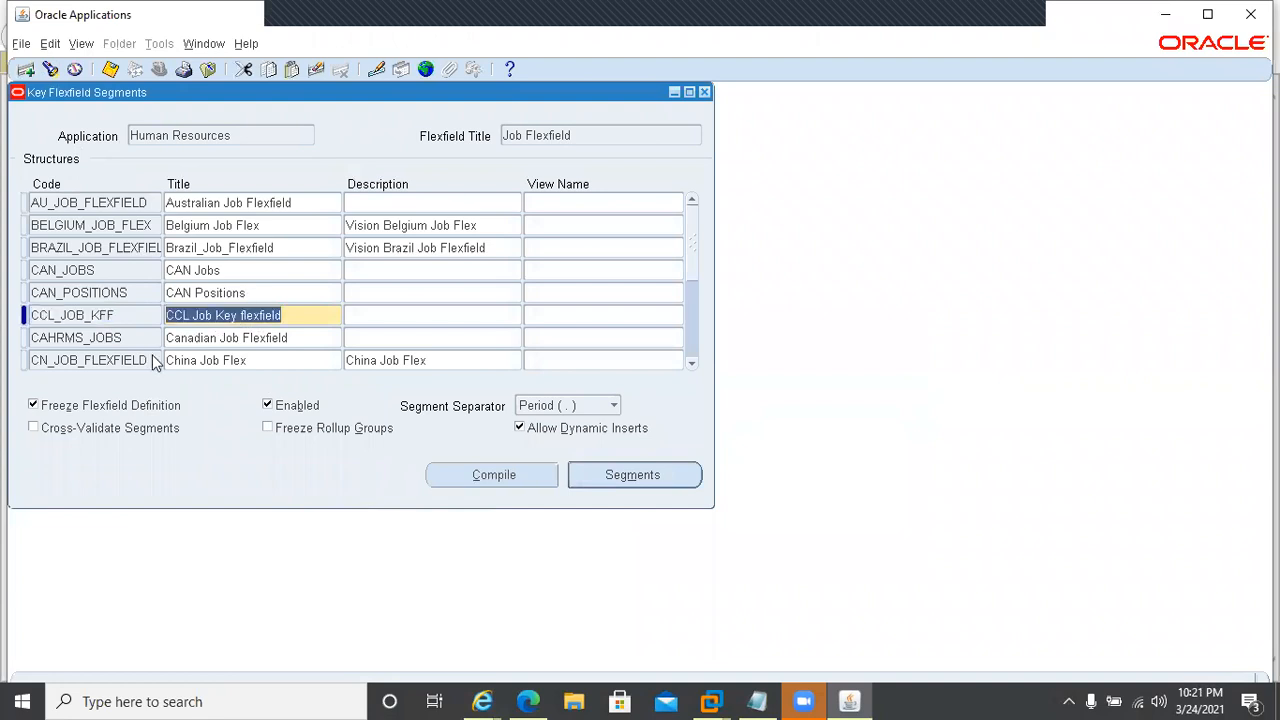
{"action": "key", "text": "ctrl+v"}
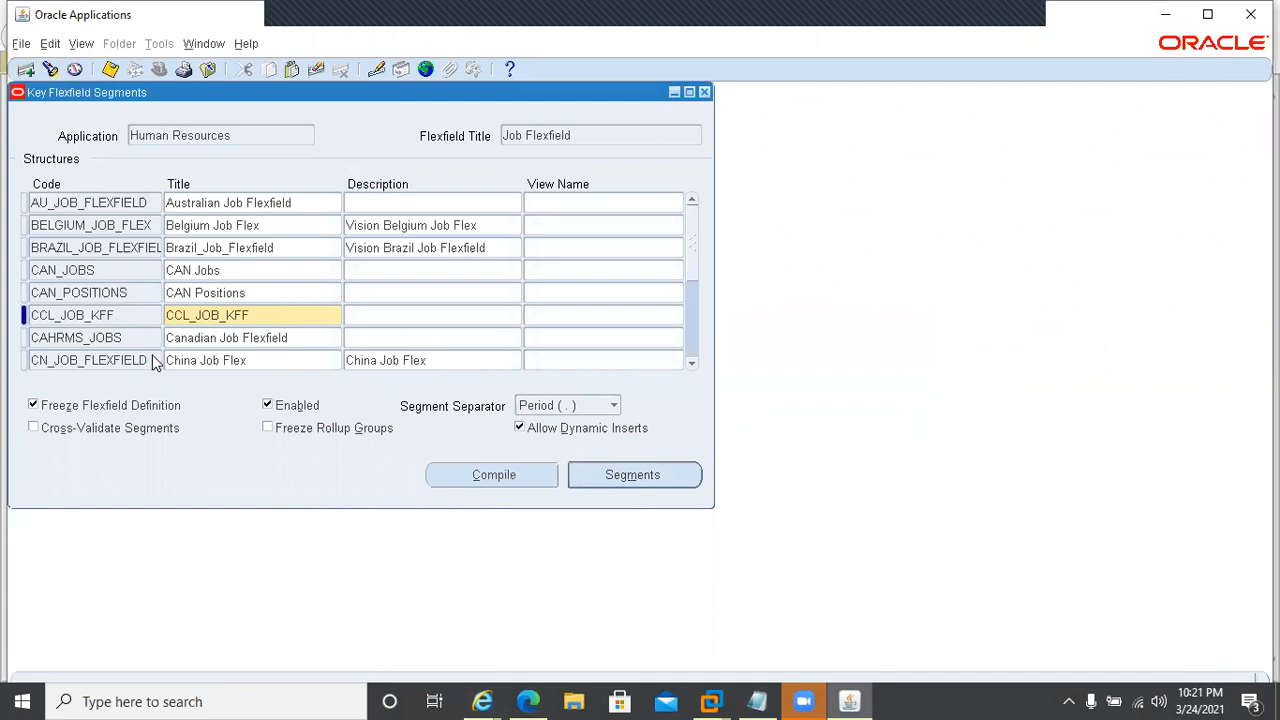
{"action": "key", "text": "ctrl+s"}
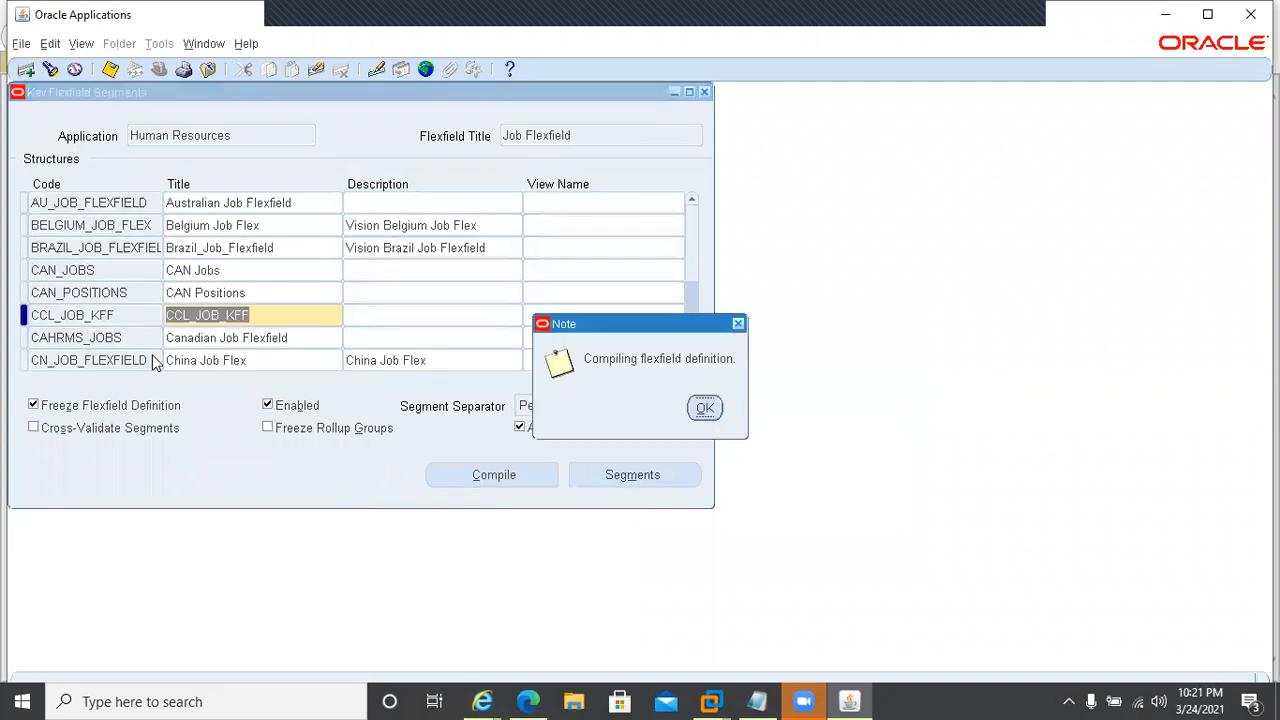
{"action": "key", "text": "Return"}
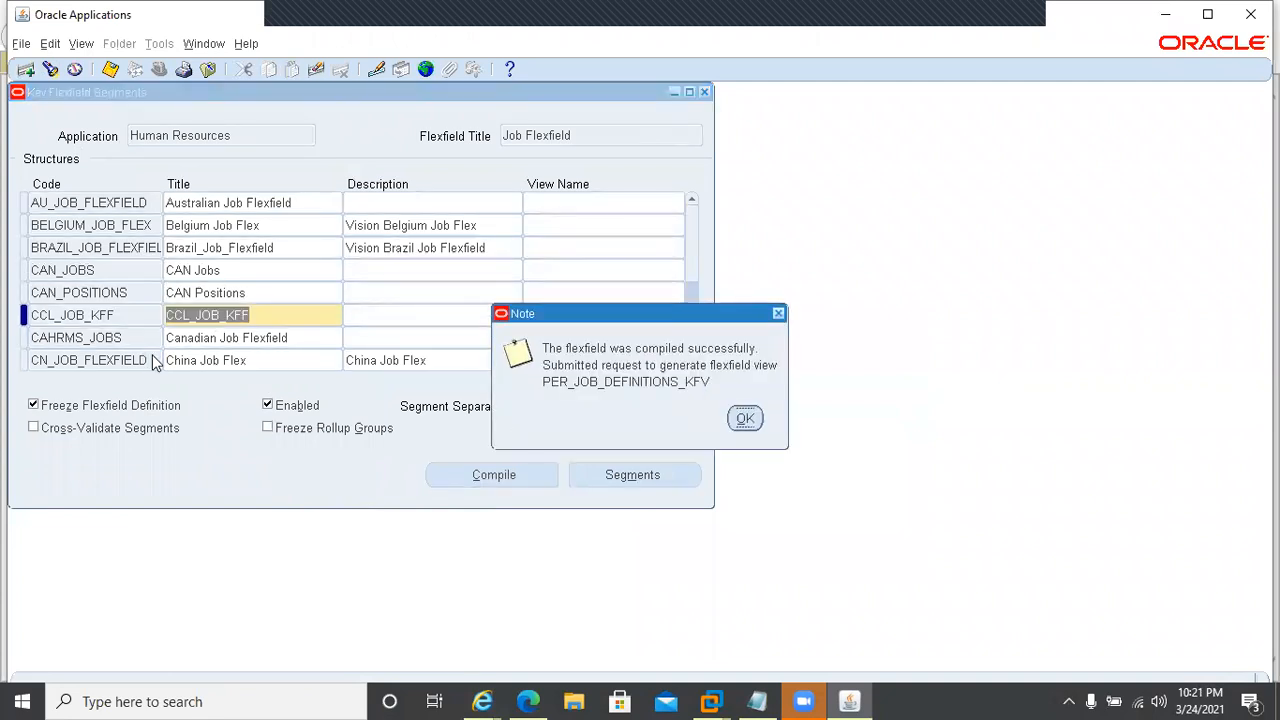
{"action": "key", "text": "Return"}
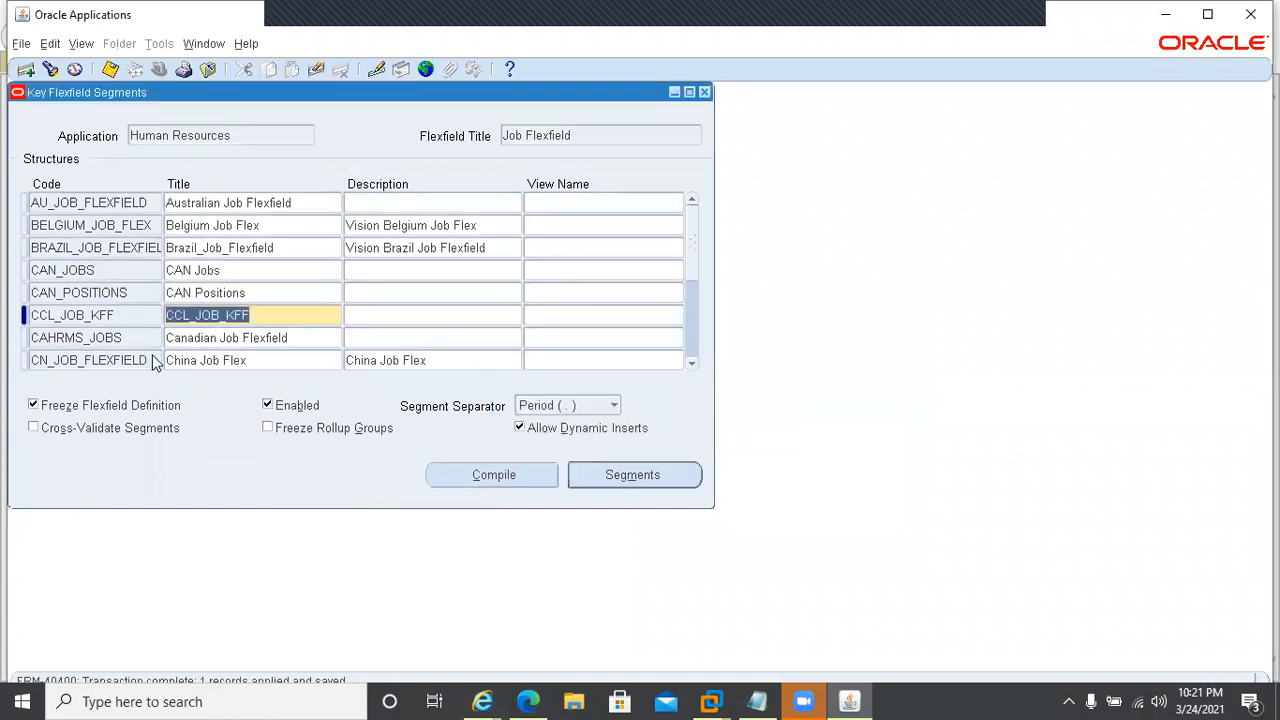
Step: Describe the CCL_JOB_KFF structure as CCL Pharma Job KFF, save it, and close the Key Flexfield Segments form
{"action": "key", "text": "Tab"}
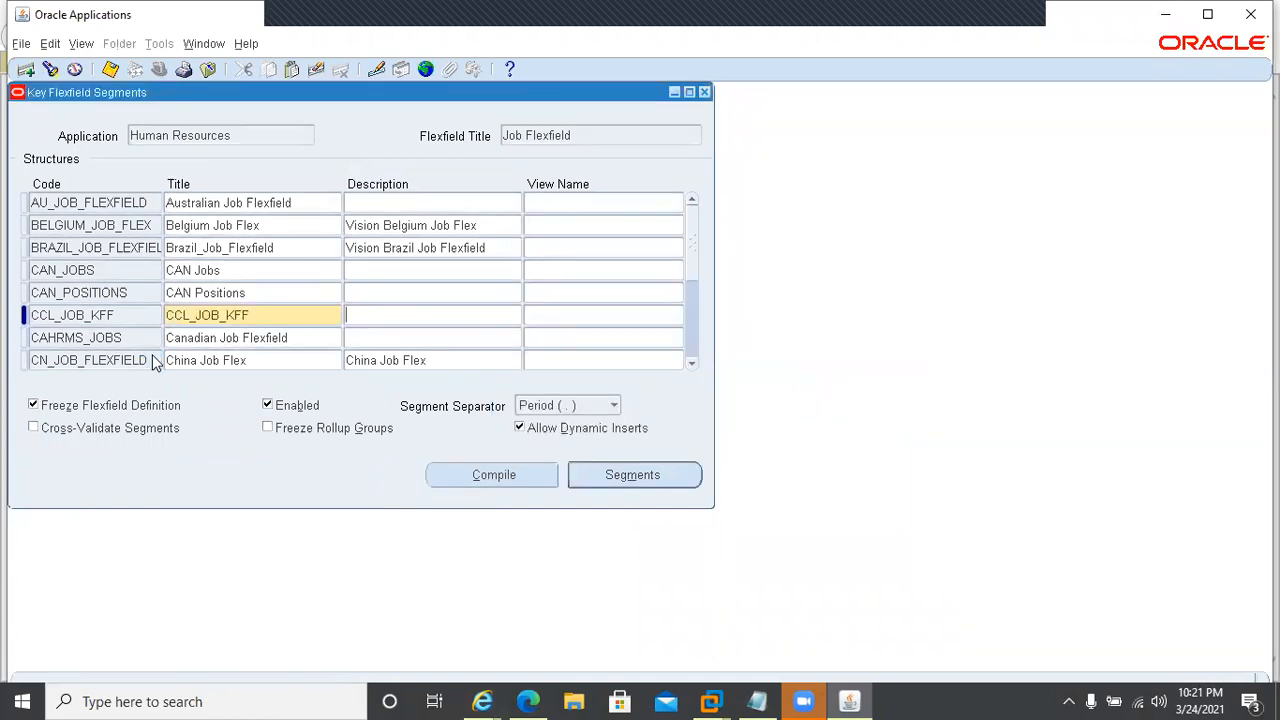
{"action": "type", "text": "CCL Pharma Job KFF"}
{"action": "key", "text": "ctrl+s"}
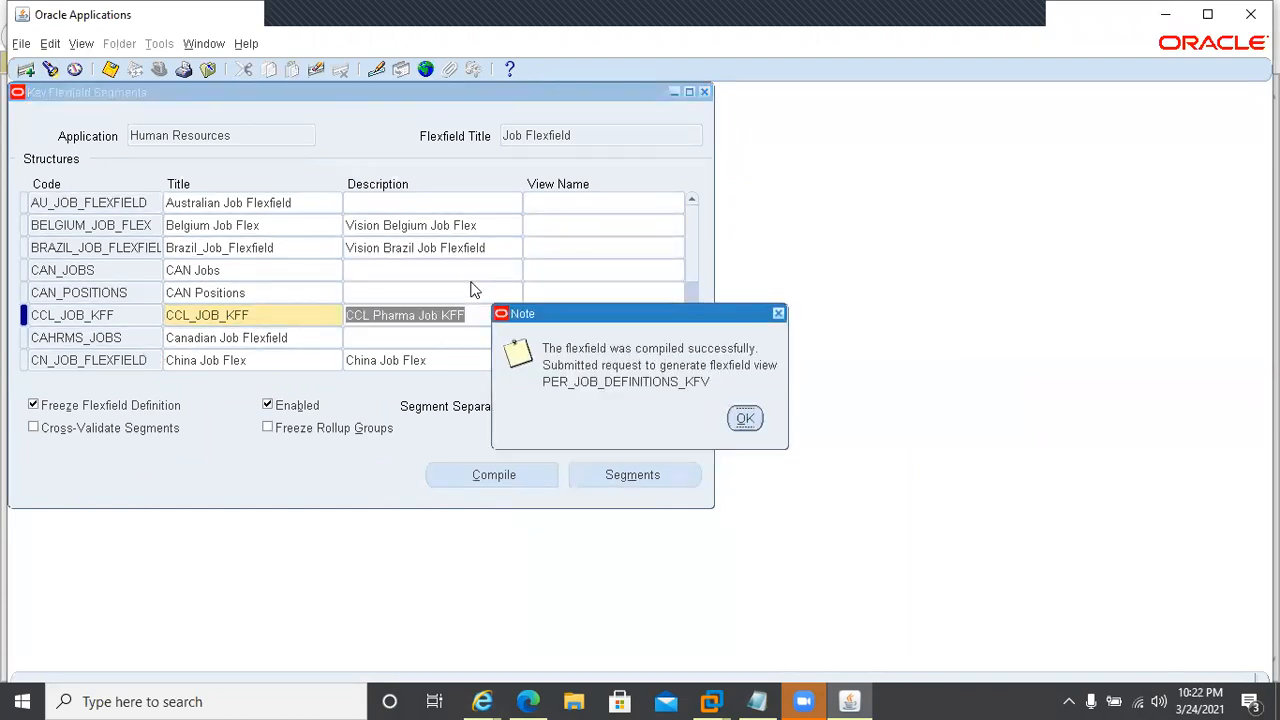
{"action": "key", "text": "Return"}
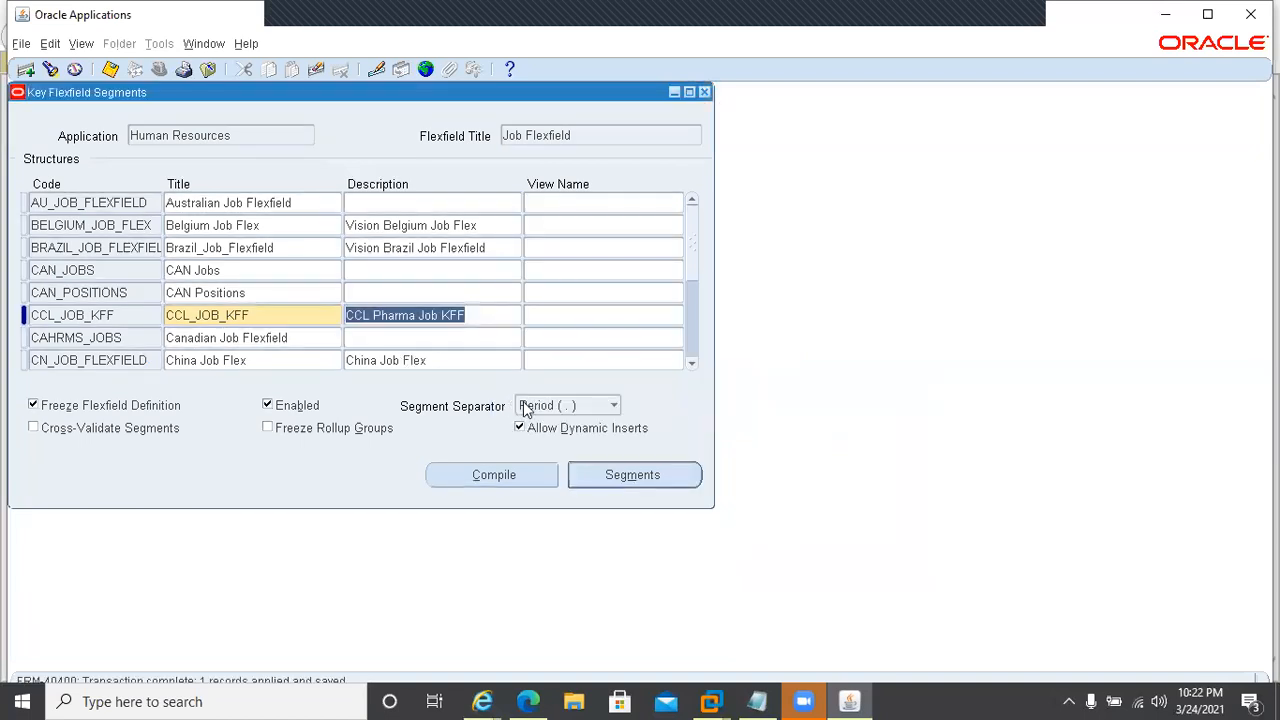
{"action": "left_click", "coordinate": [703, 93]}
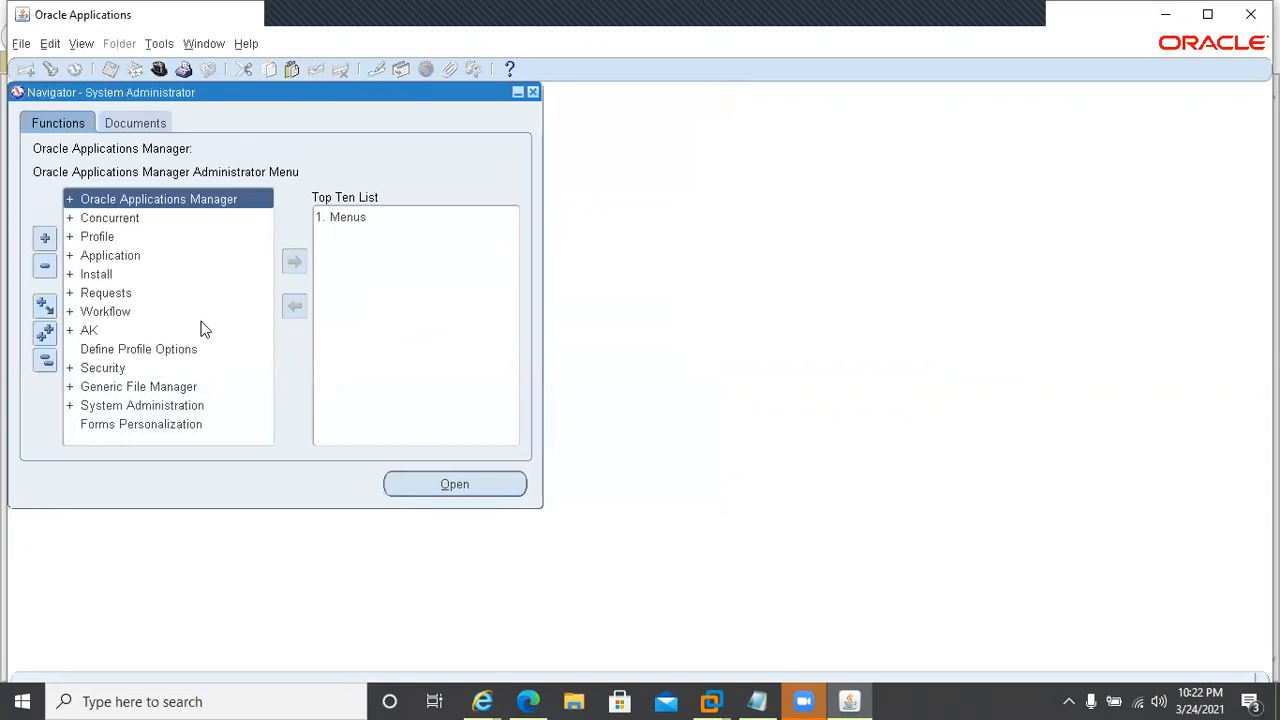
Step: Switch the responsibility from System Administrator to CCL HRMS Super User
{"action": "key", "text": "f"}
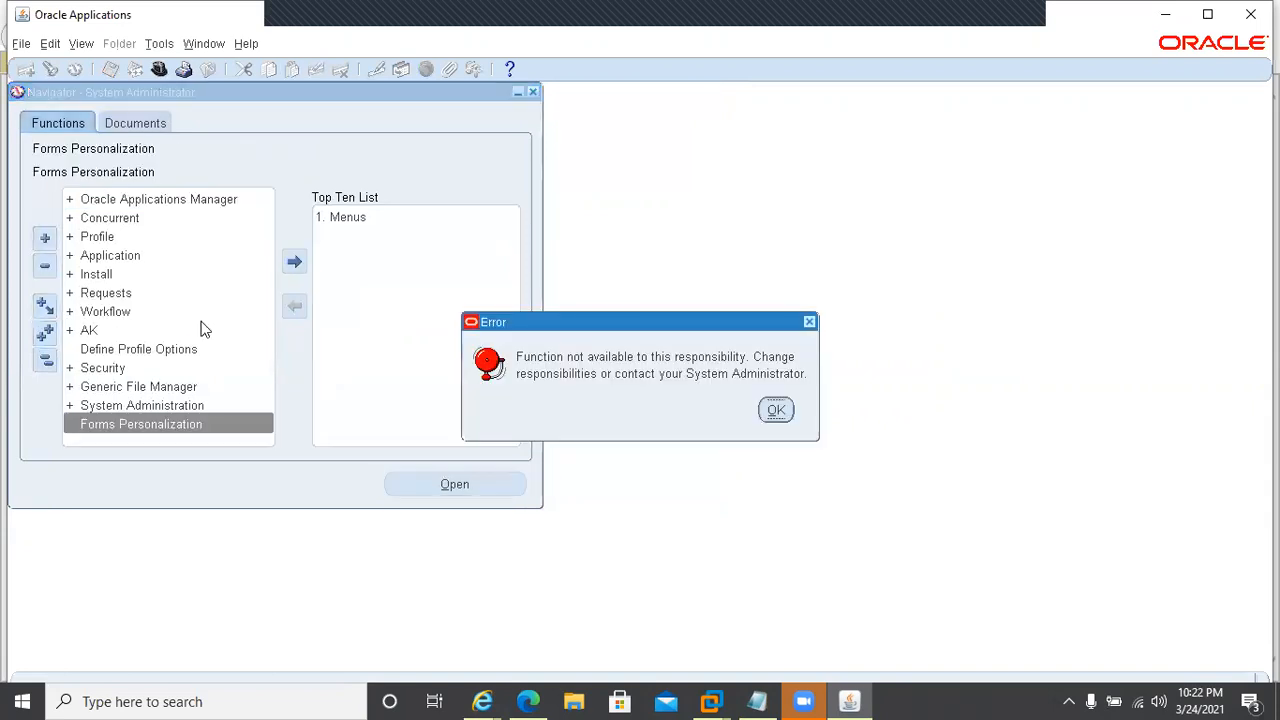
{"action": "key", "text": "Return"}
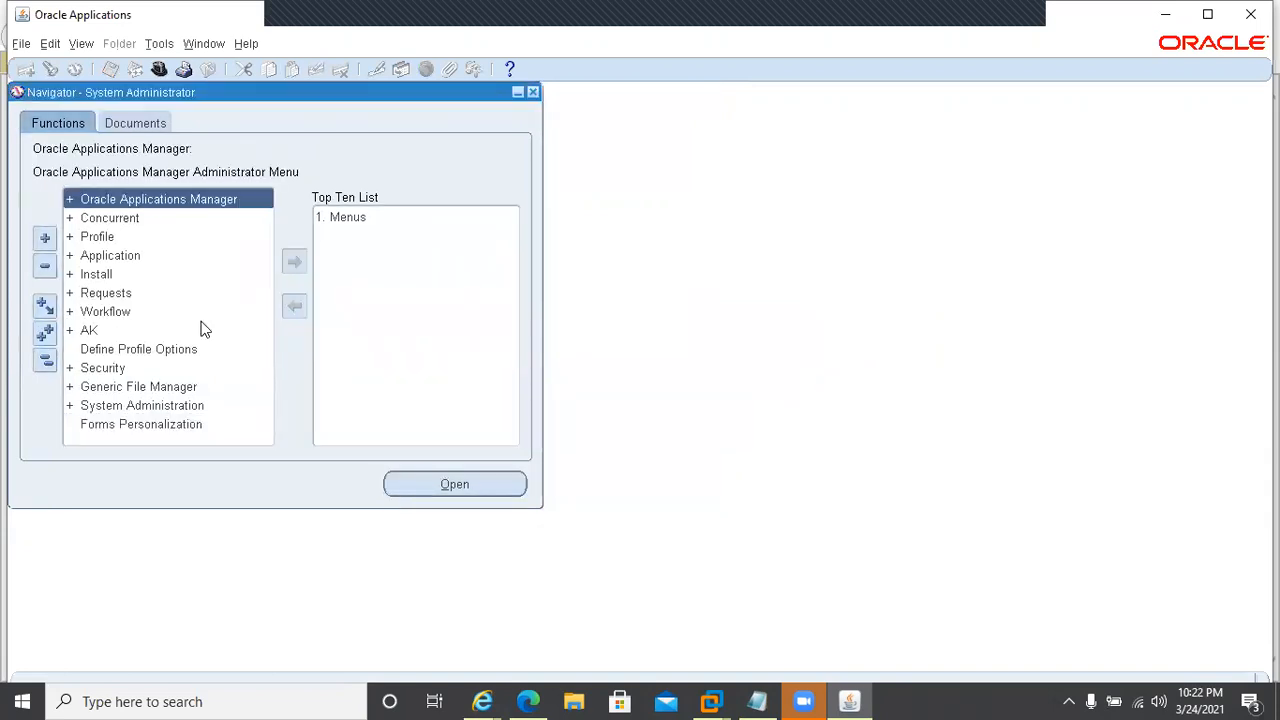
{"action": "key", "text": "alt+f"}
{"action": "key", "text": "w"}
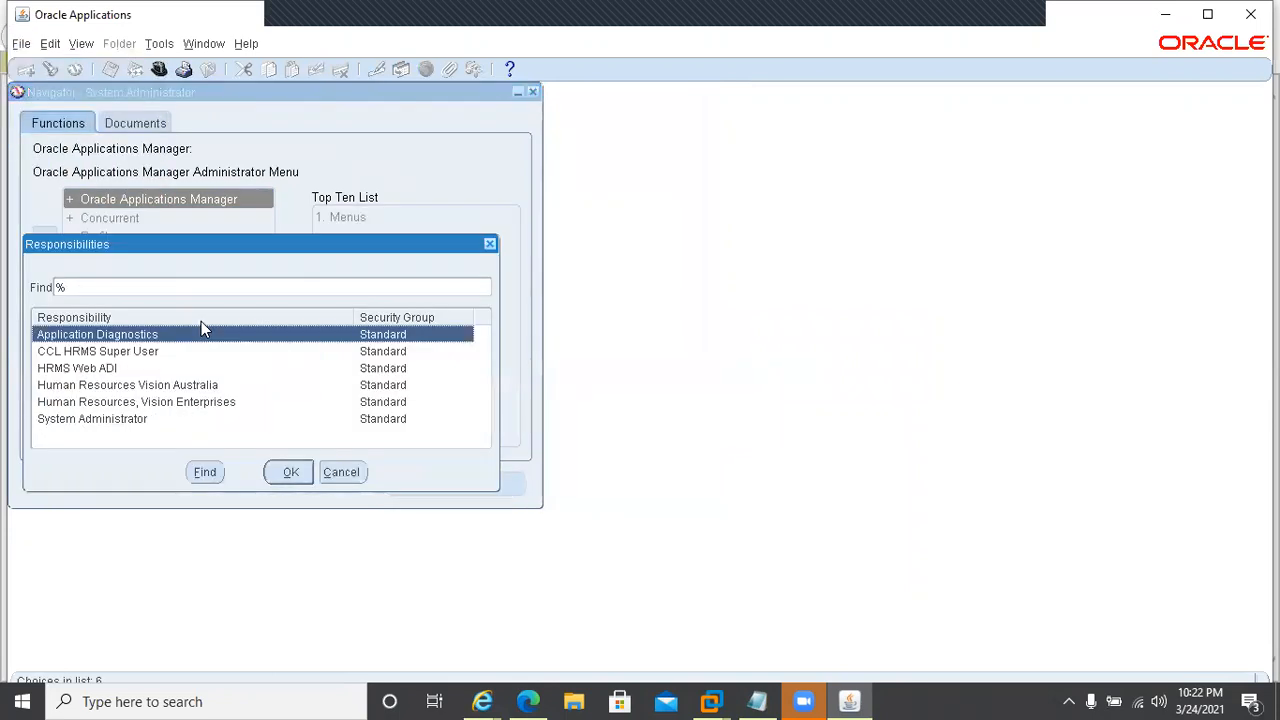
{"action": "key", "text": "Down"}
{"action": "key", "text": "Return"}
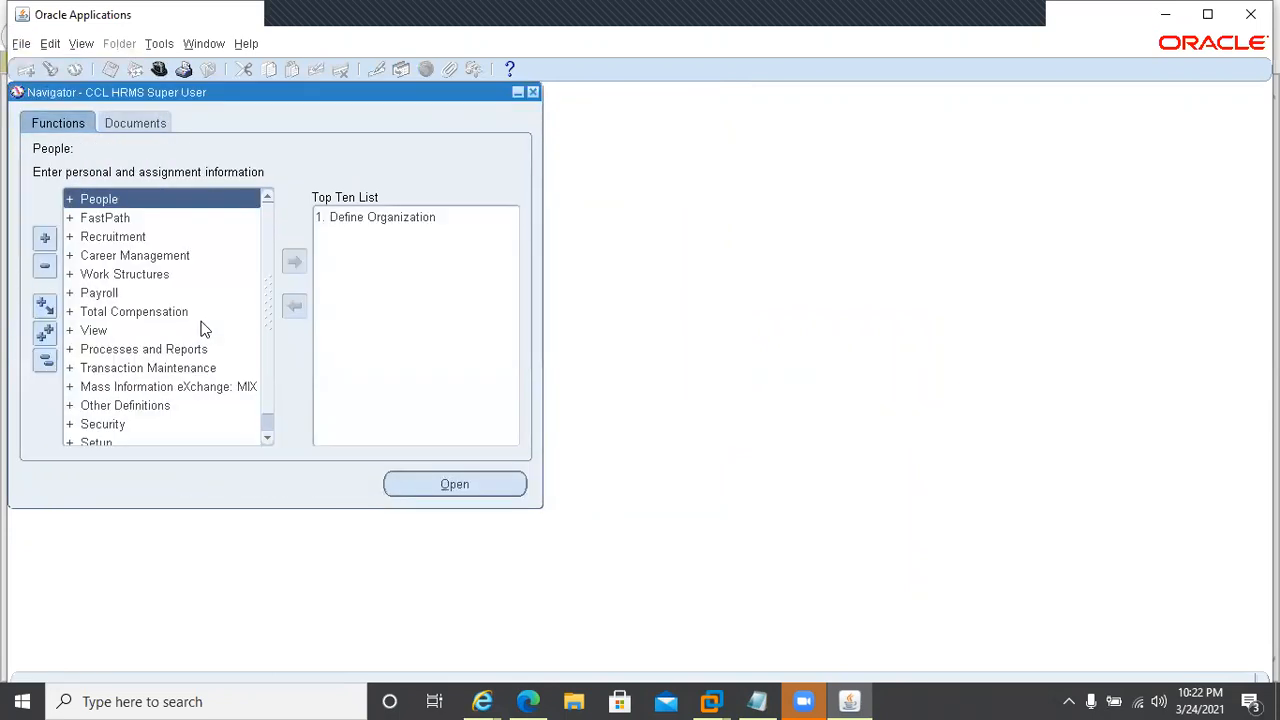
Step: Open the organization definition form under Work Structures, Organization
{"action": "key", "text": "Down"}
{"action": "key", "text": "Down"}
{"action": "key", "text": "Down"}
{"action": "key", "text": "Down"}
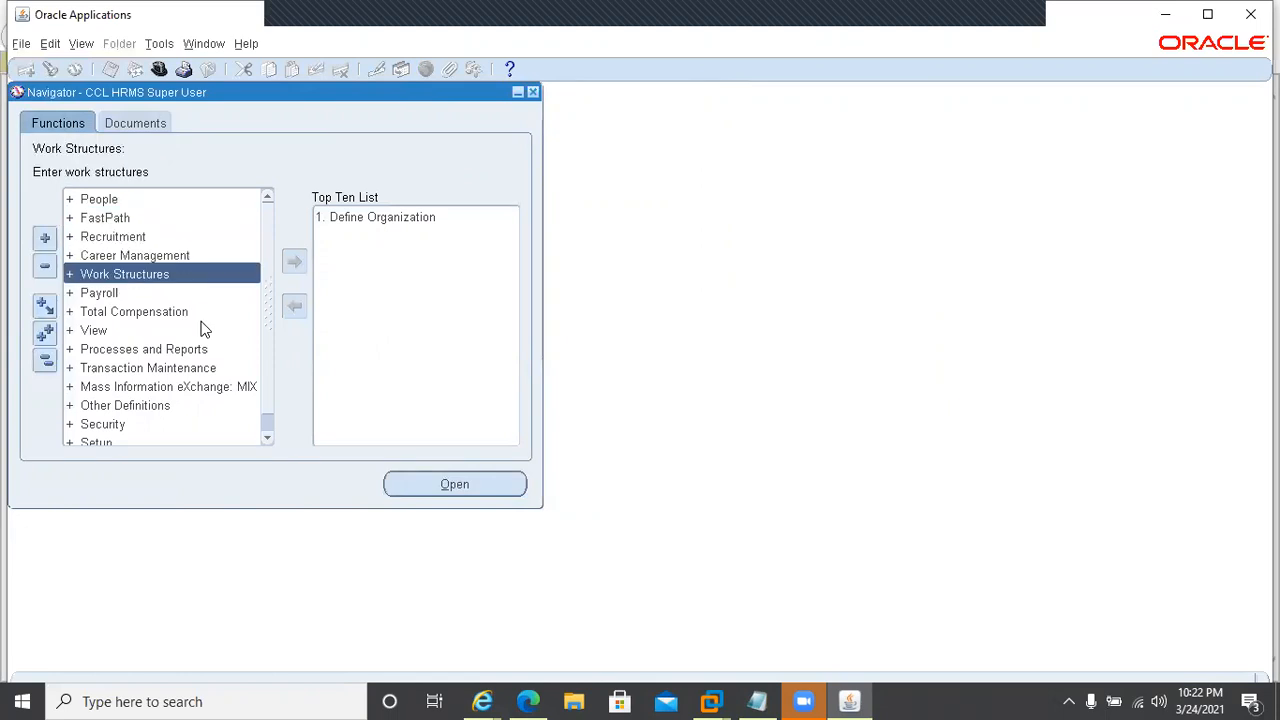
{"action": "key", "text": "Return"}
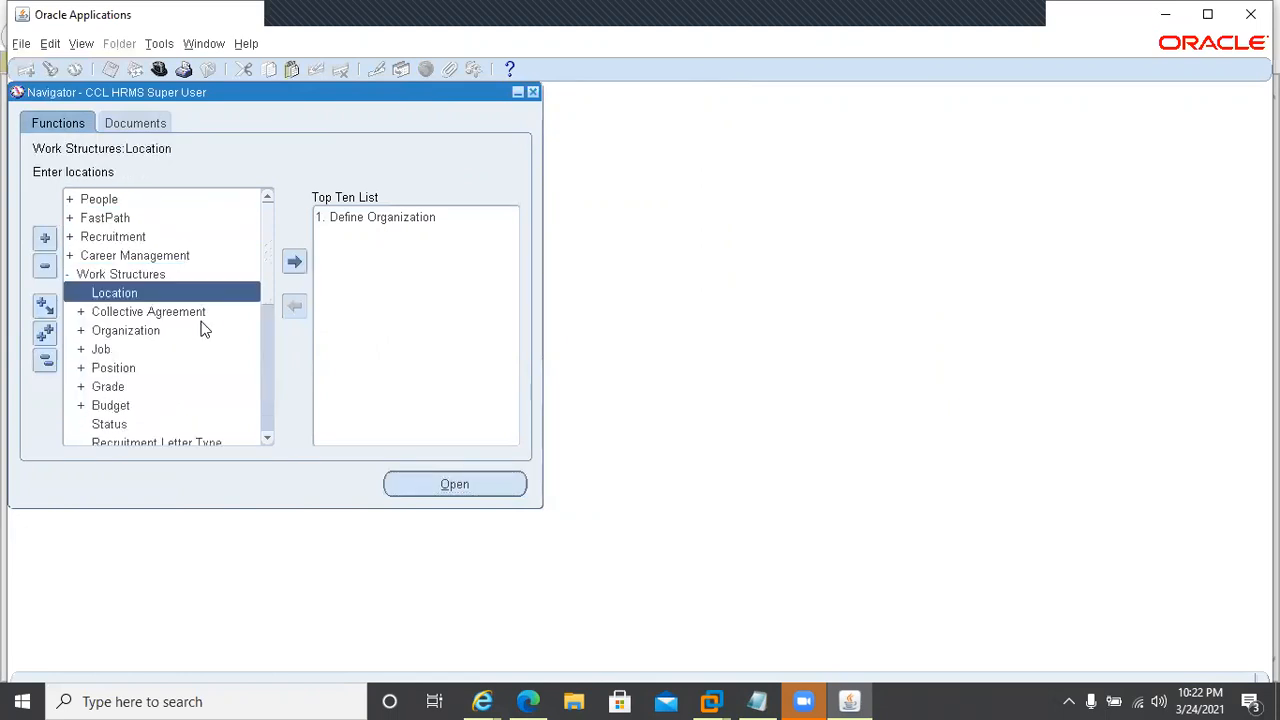
{"action": "key", "text": "Down"}
{"action": "key", "text": "Down"}
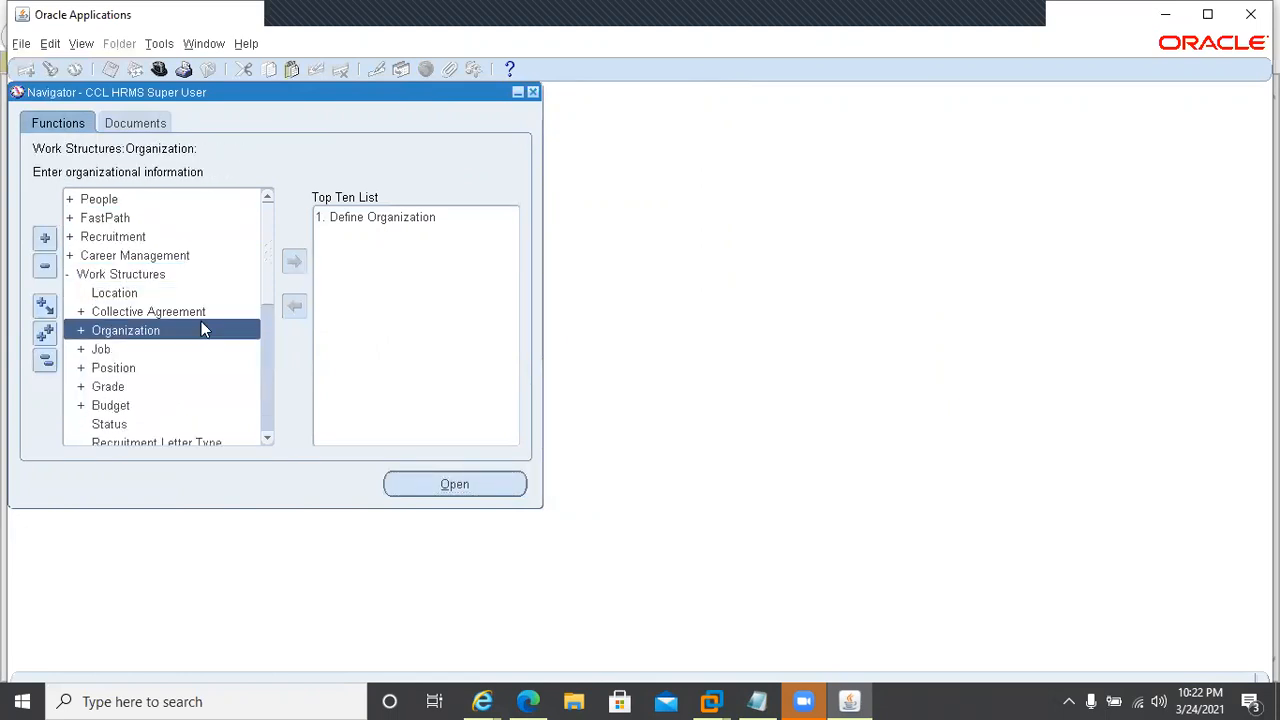
{"action": "key", "text": "Return"}
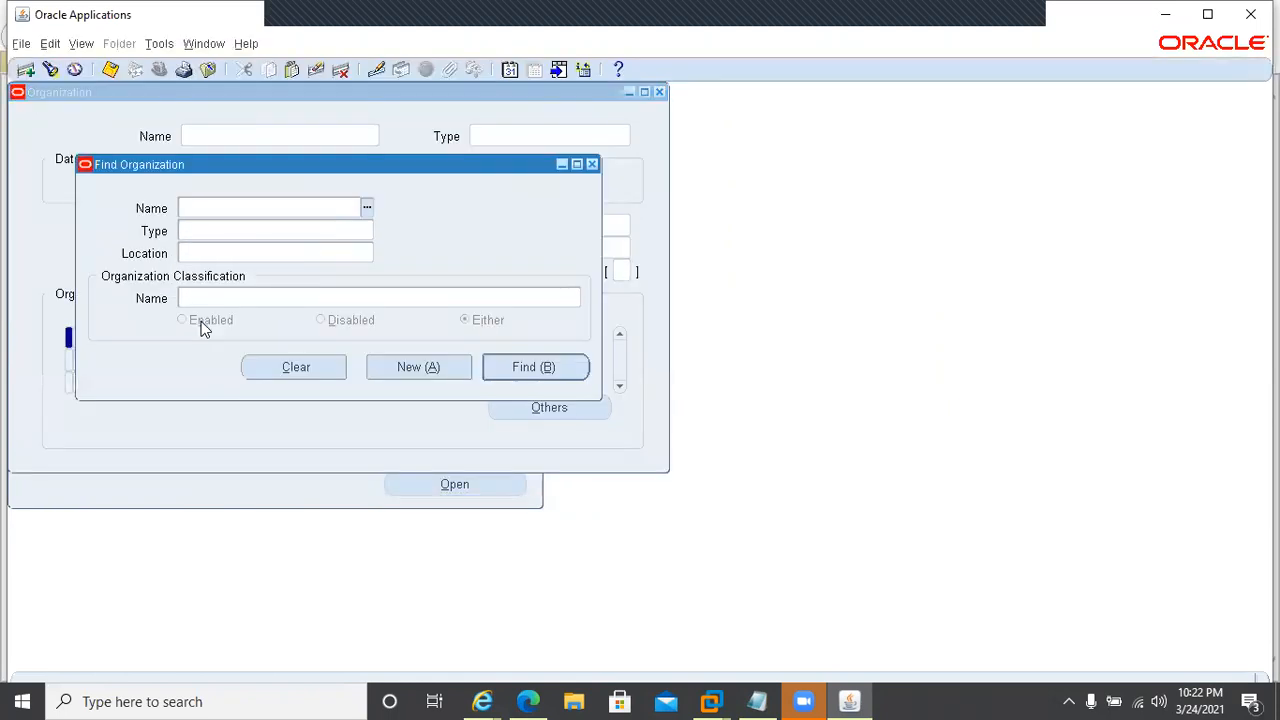
Step: Find the organization CCL Pharma Pvt Ltd, accept the costing flexfield caution, and select its Business Group classification
{"action": "type", "text": "ccl"}
{"action": "key", "text": "Tab"}
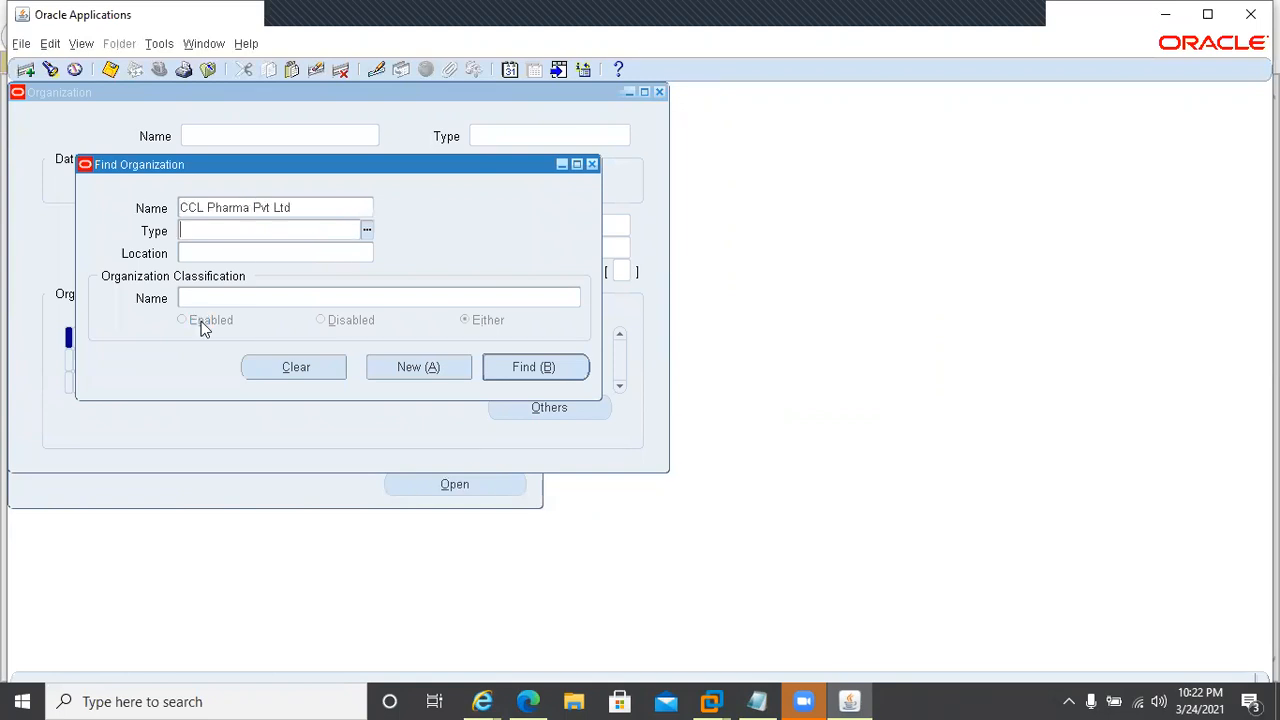
{"action": "left_click", "coordinate": [500, 372]}
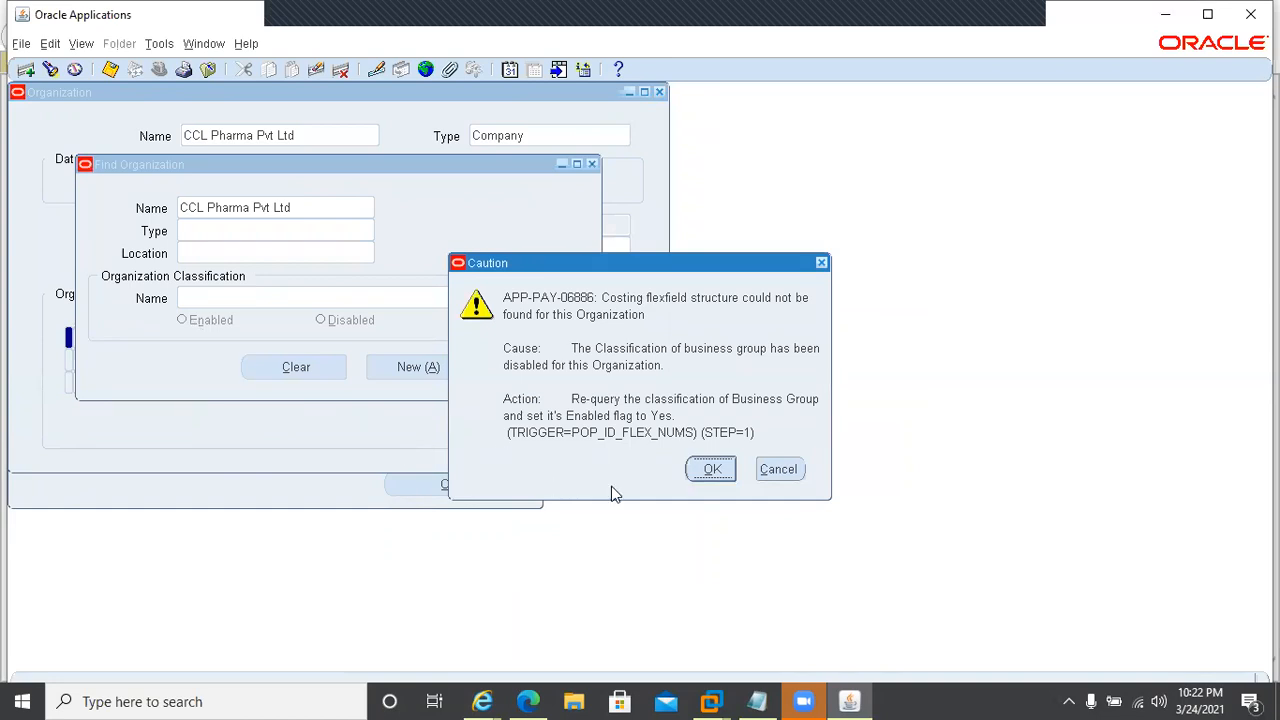
{"action": "left_click", "coordinate": [707, 469]}
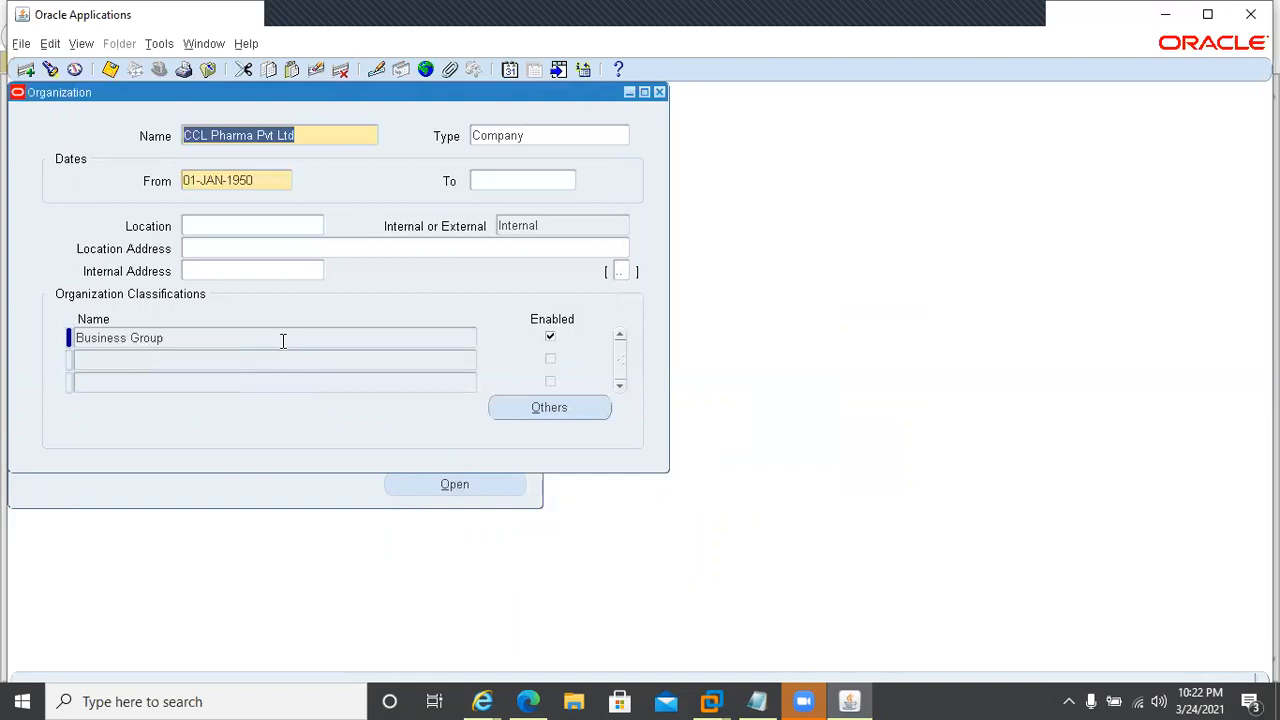
{"action": "left_click", "coordinate": [283, 341]}
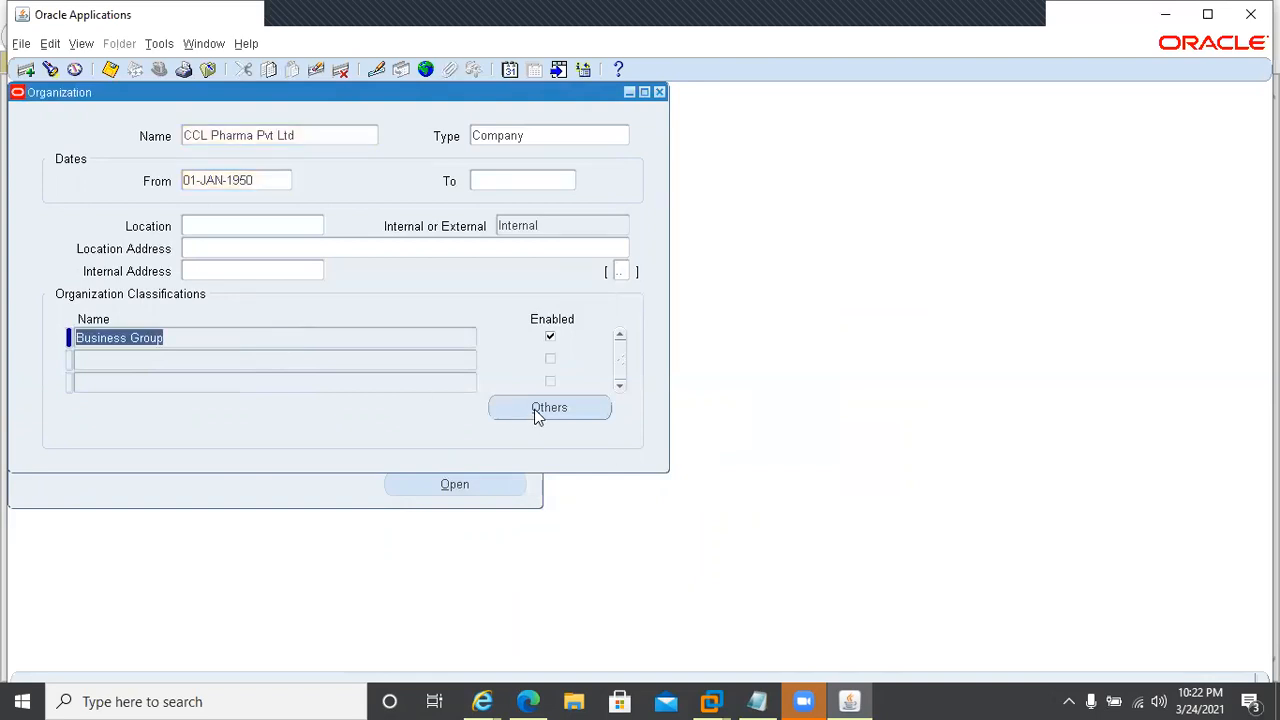
Step: Alter the effective date to 01-JAN-1950 and accept the costing flexfield caution
{"action": "left_click", "coordinate": [510, 70]}
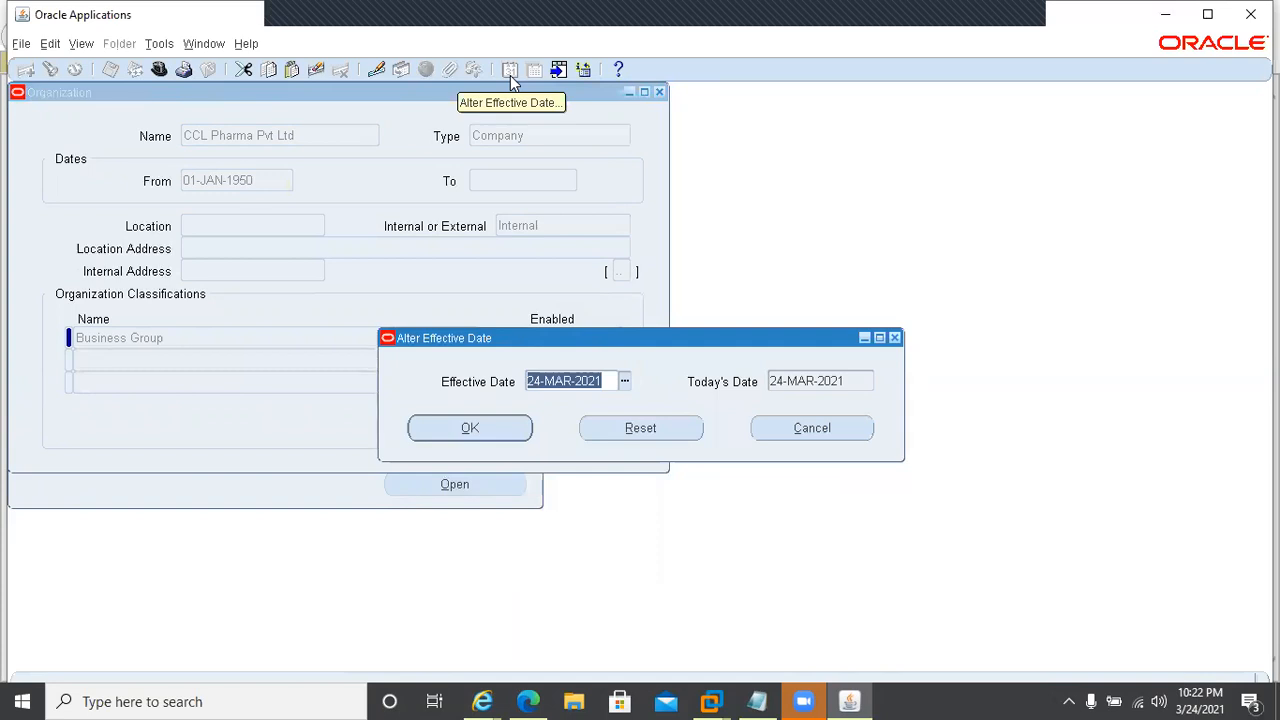
{"action": "type", "text": "1JAN1950"}
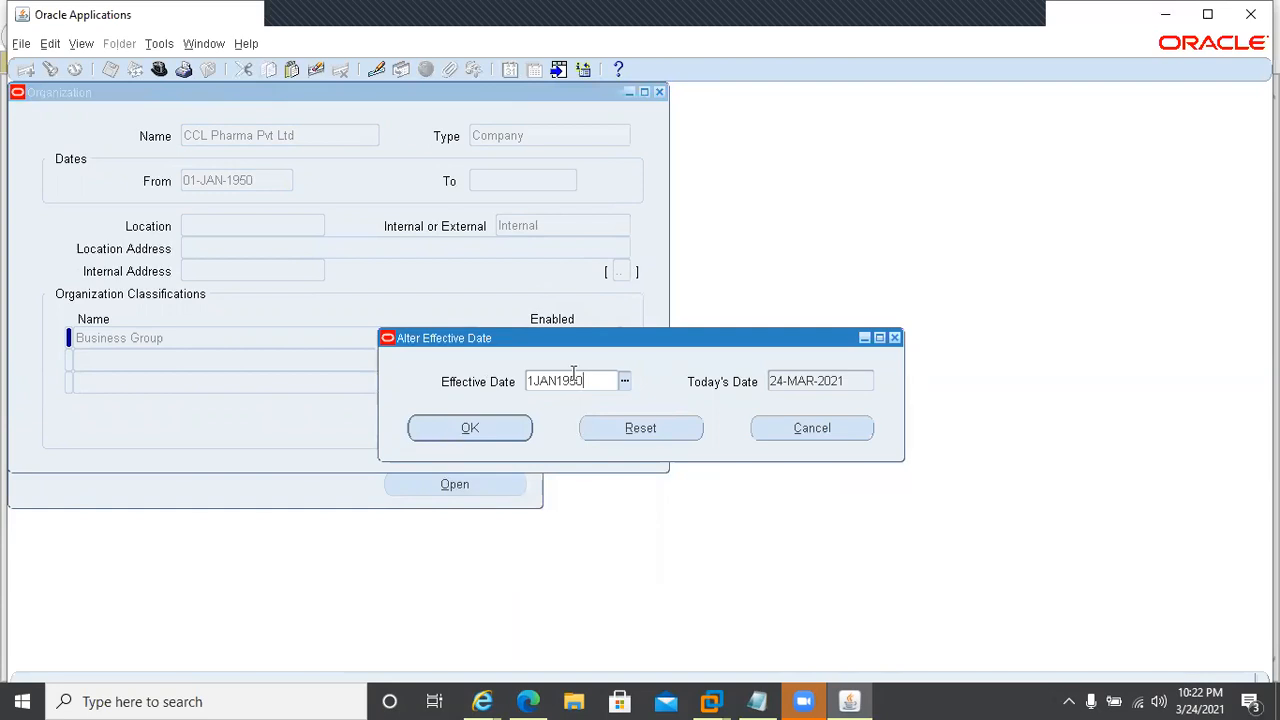
{"action": "left_click", "coordinate": [471, 429]}
{"action": "left_click", "coordinate": [471, 429]}
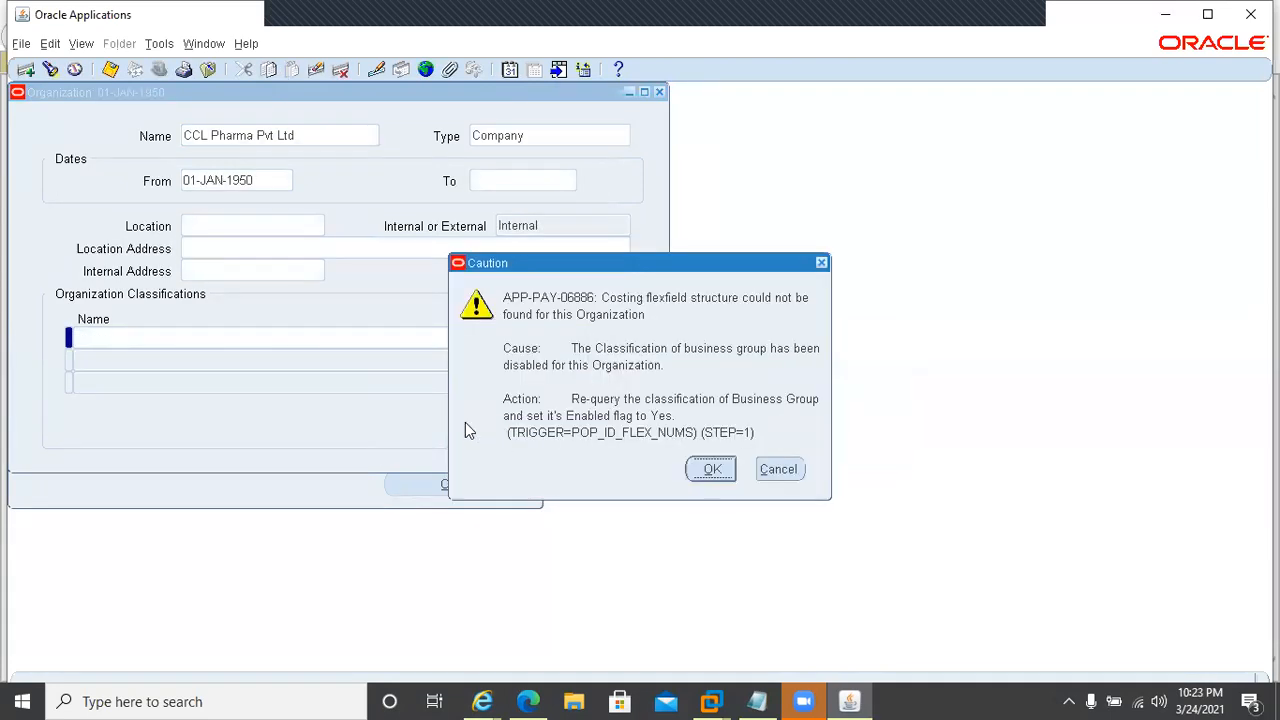
{"action": "left_click", "coordinate": [712, 469]}
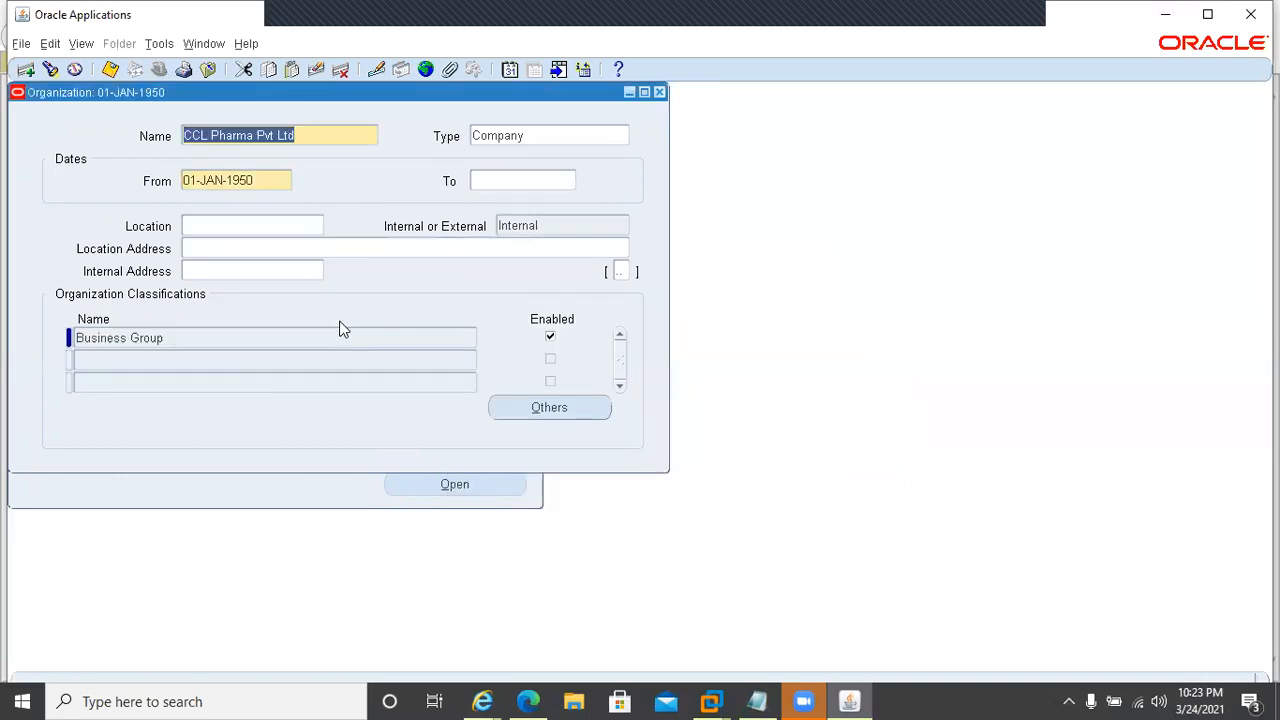
Step: Open the Business Group Info. entry for the Business Group classification of CCL Pharma Pvt Ltd
{"action": "left_click", "coordinate": [342, 337]}
{"action": "left_click", "coordinate": [549, 408]}
{"action": "key", "text": "Return"}
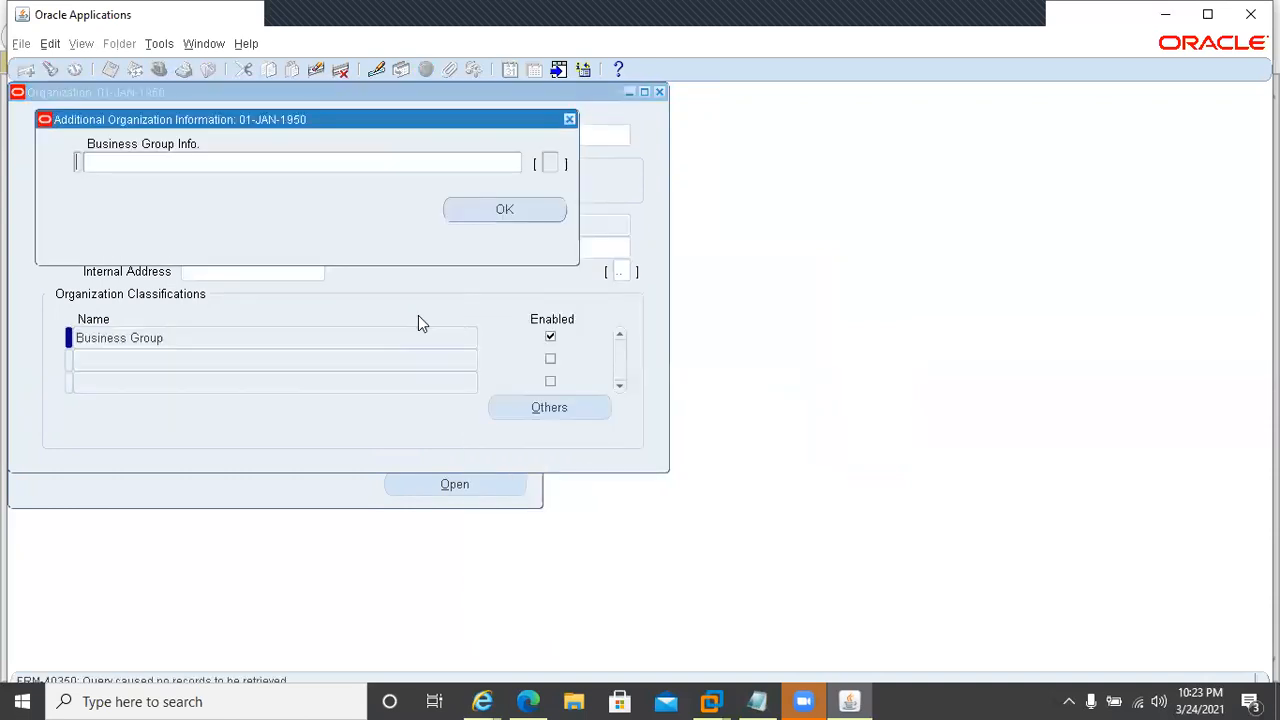
{"action": "left_click", "coordinate": [217, 161]}
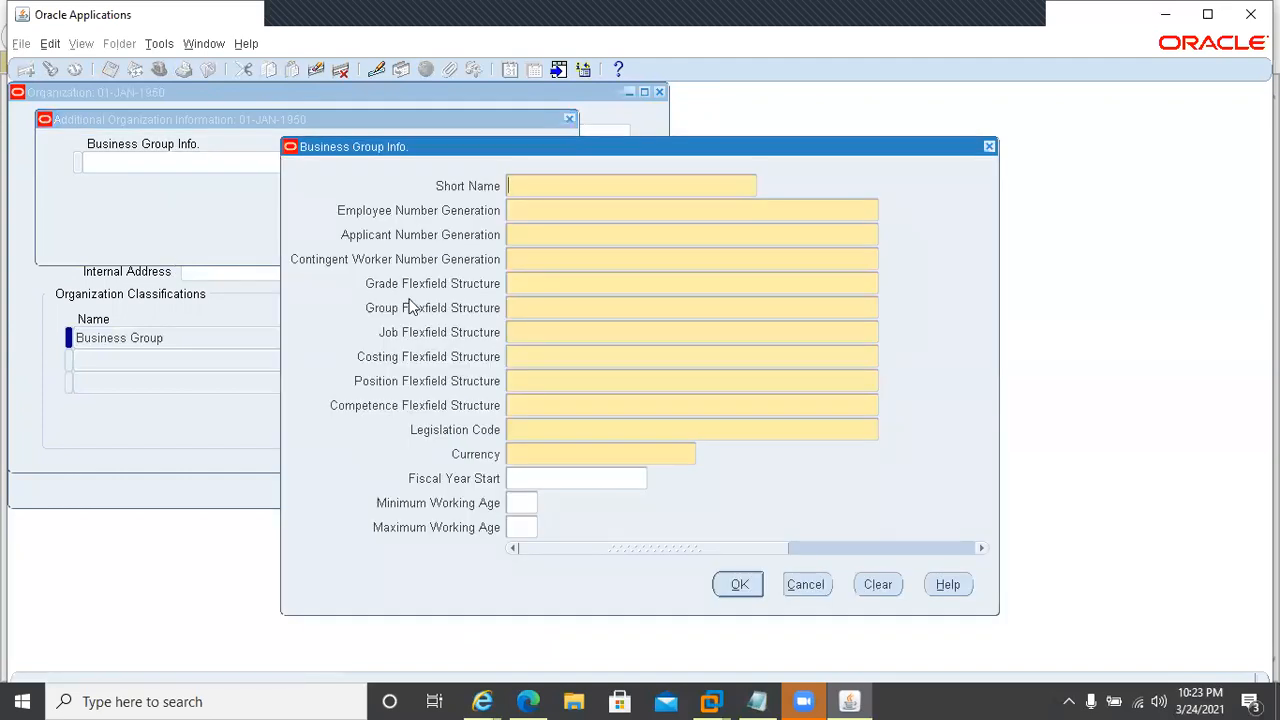
Step: Enter CCIBG as the short name and set both employee and applicant number generation to Automatic
{"action": "type", "text": "CCIBG"}
{"action": "key", "text": "Tab"}
{"action": "type", "text": "aut"}
{"action": "key", "text": "Tab"}
{"action": "type", "text": "atu"}
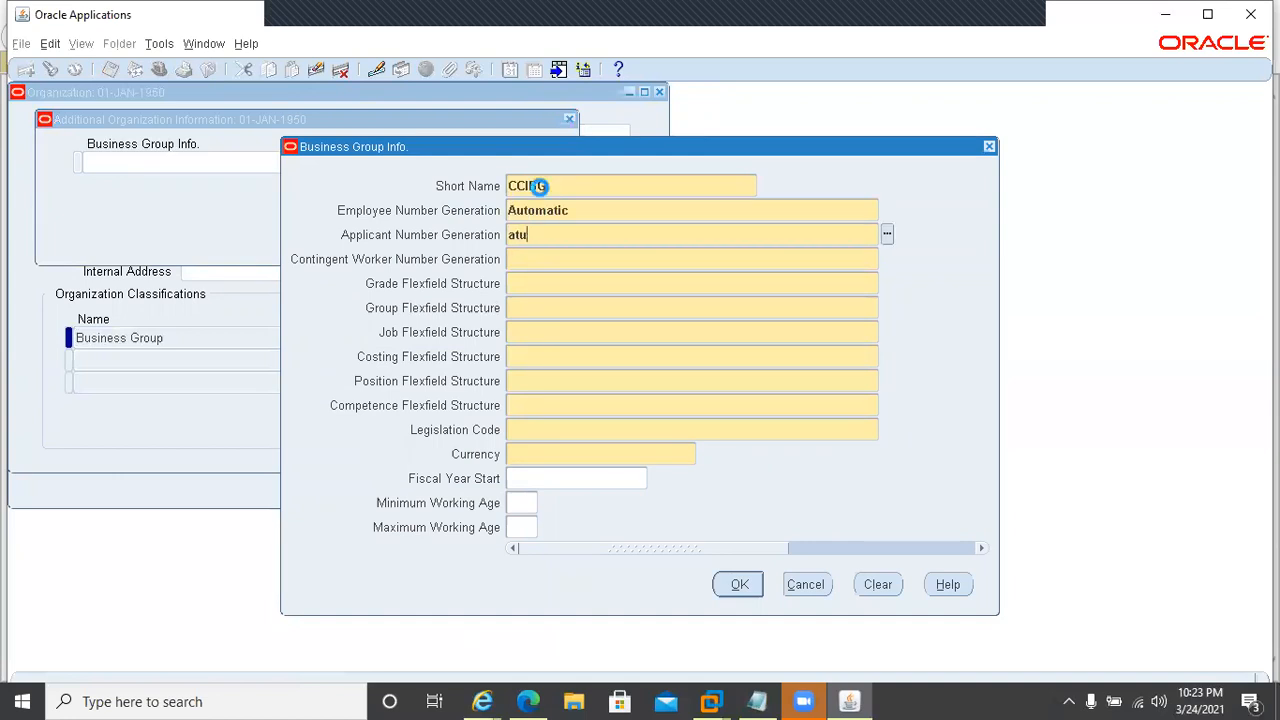
{"action": "key", "text": "Tab"}
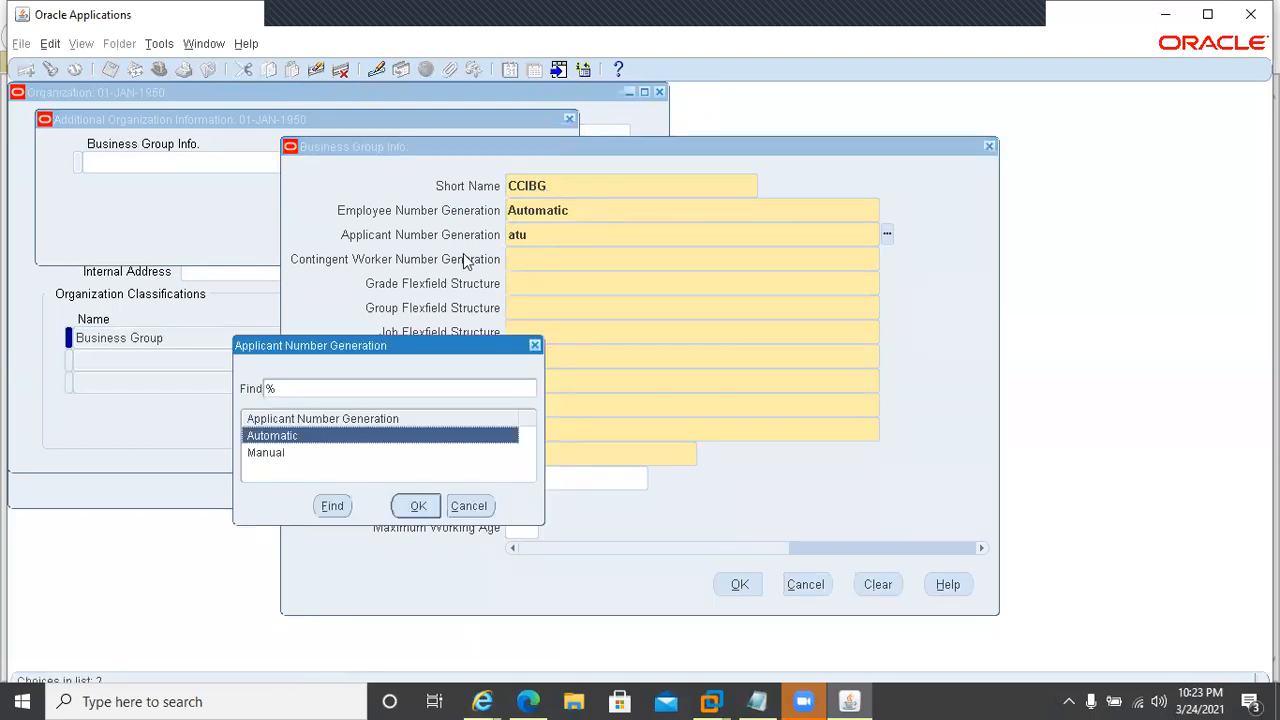
{"action": "key", "text": "Return"}
Step: Correct the business group's short name to CCLBG and set the contingent worker number generation to Automatic
{"action": "double_click", "coordinate": [527, 184]}
{"action": "left_click", "coordinate": [527, 182]}
{"action": "key", "text": "BackSpace"}
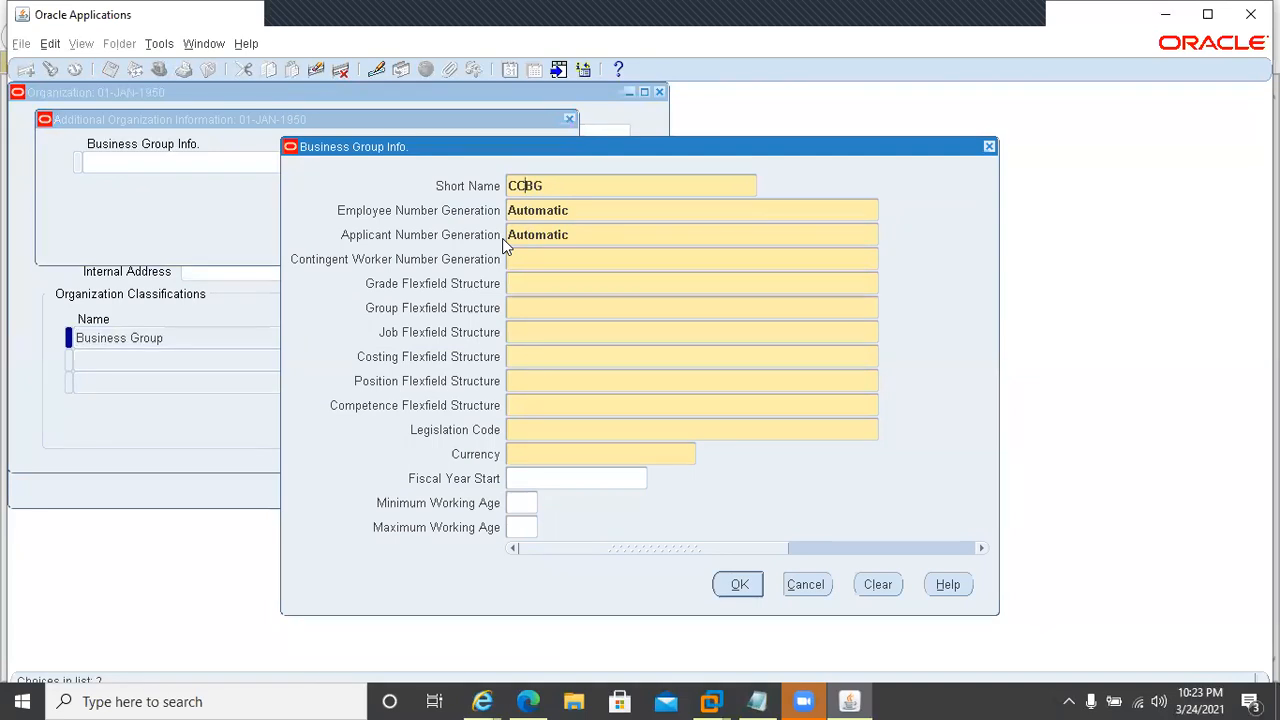
{"action": "type", "text": "L"}
{"action": "left_click", "coordinate": [526, 260]}
{"action": "type", "text": "a"}
{"action": "left_click", "coordinate": [524, 259]}
{"action": "key", "text": "Tab"}
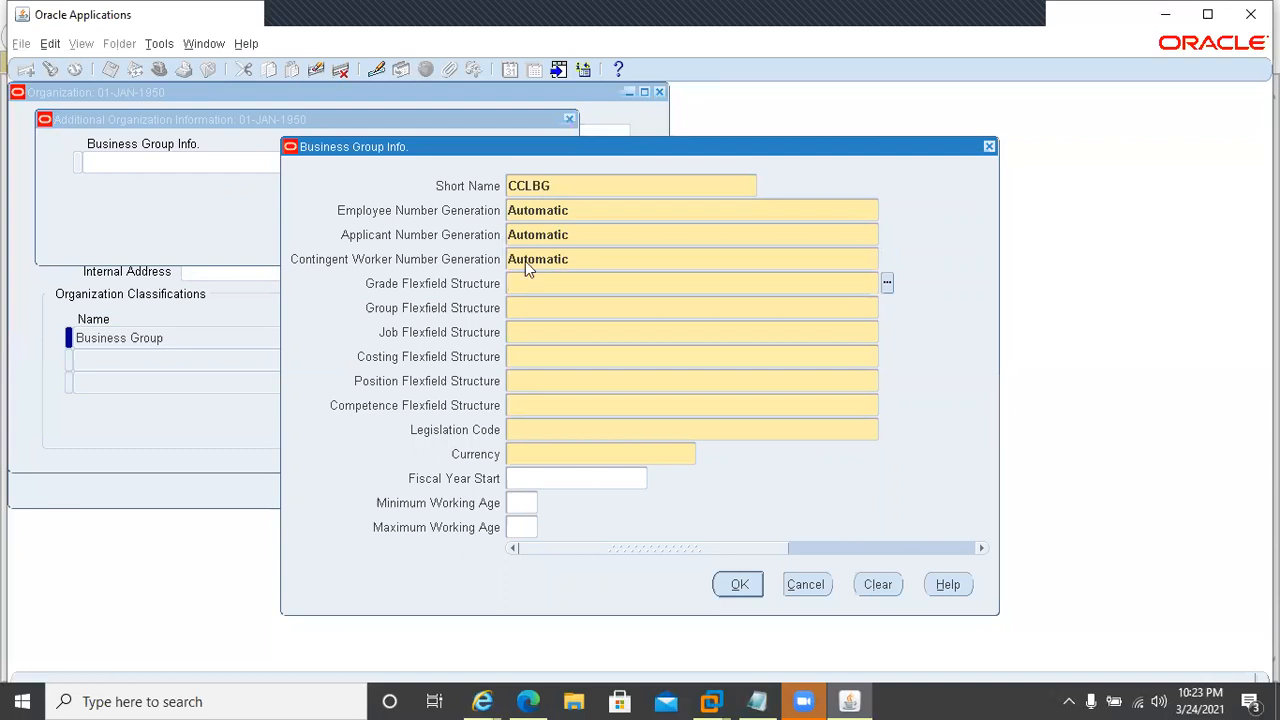
Step: Assign CCL_GRADE_KFF, CCL_PEOPLE_KFF and CCL_JOB_KFF as the grade, group and job flexfield structures
{"action": "key", "text": "Tab"}
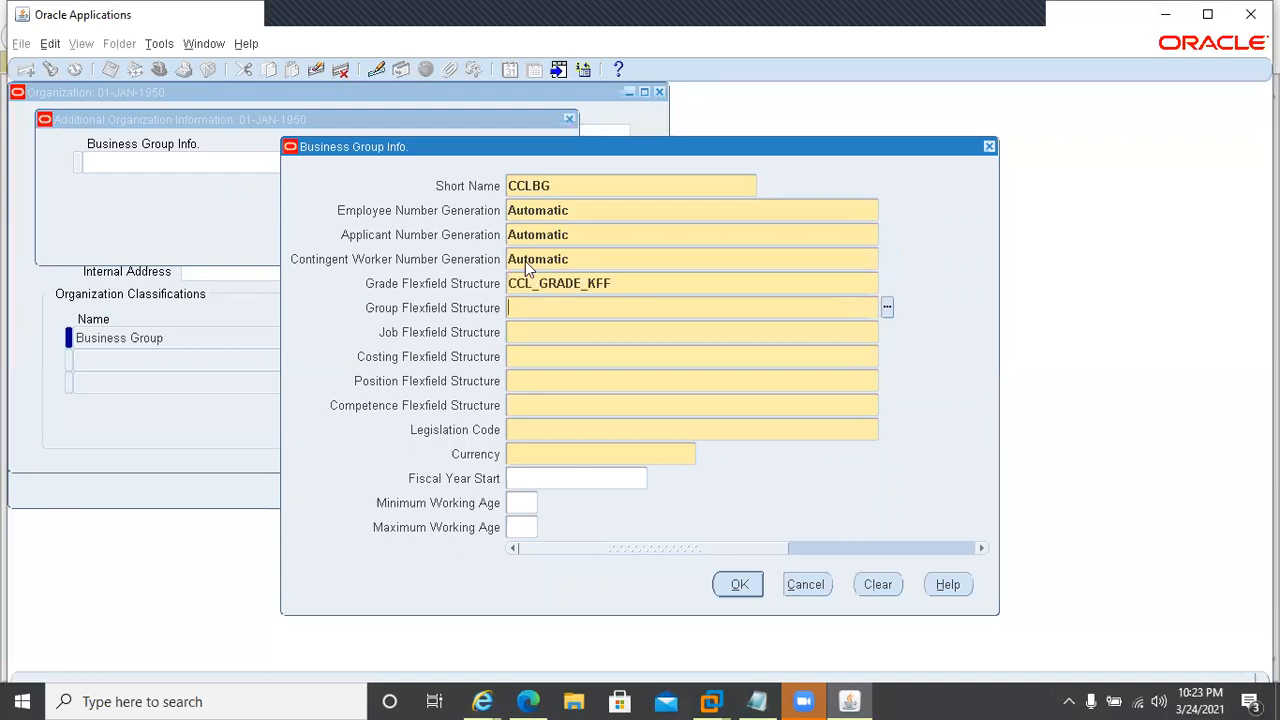
{"action": "type", "text": "CC"}
{"action": "key", "text": "Tab"}
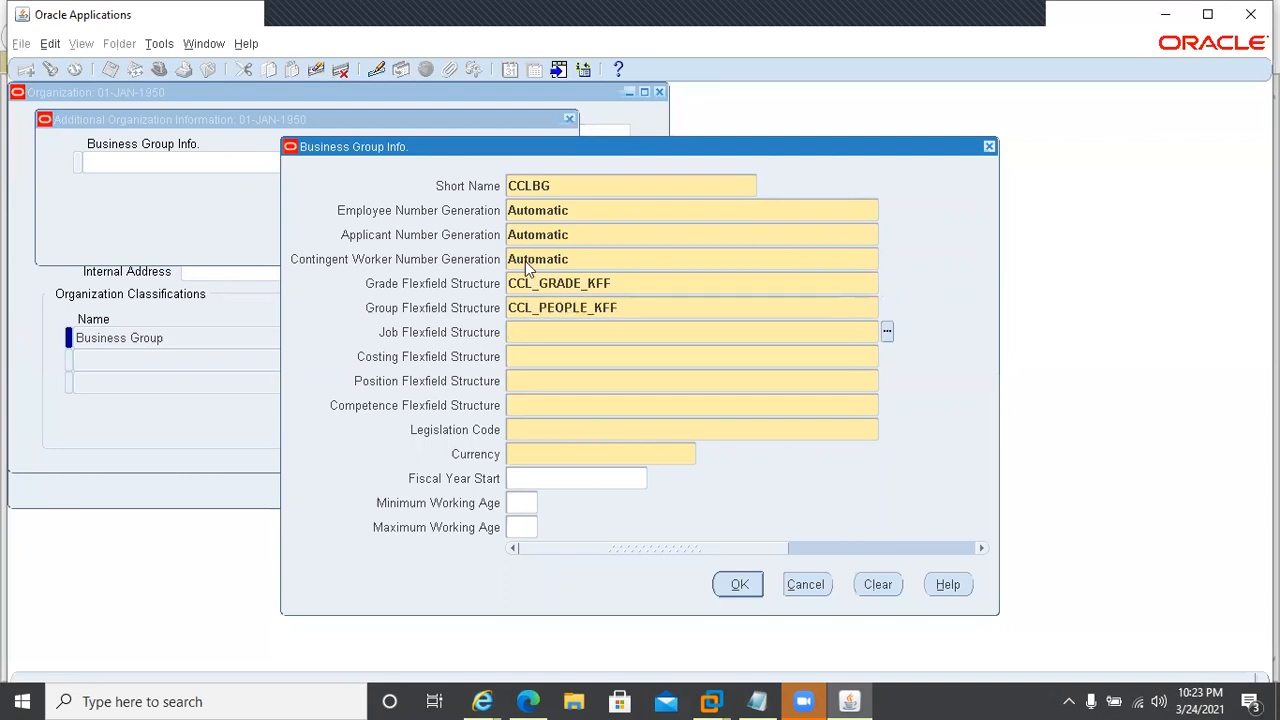
{"action": "type", "text": "CC"}
{"action": "key", "text": "Tab"}
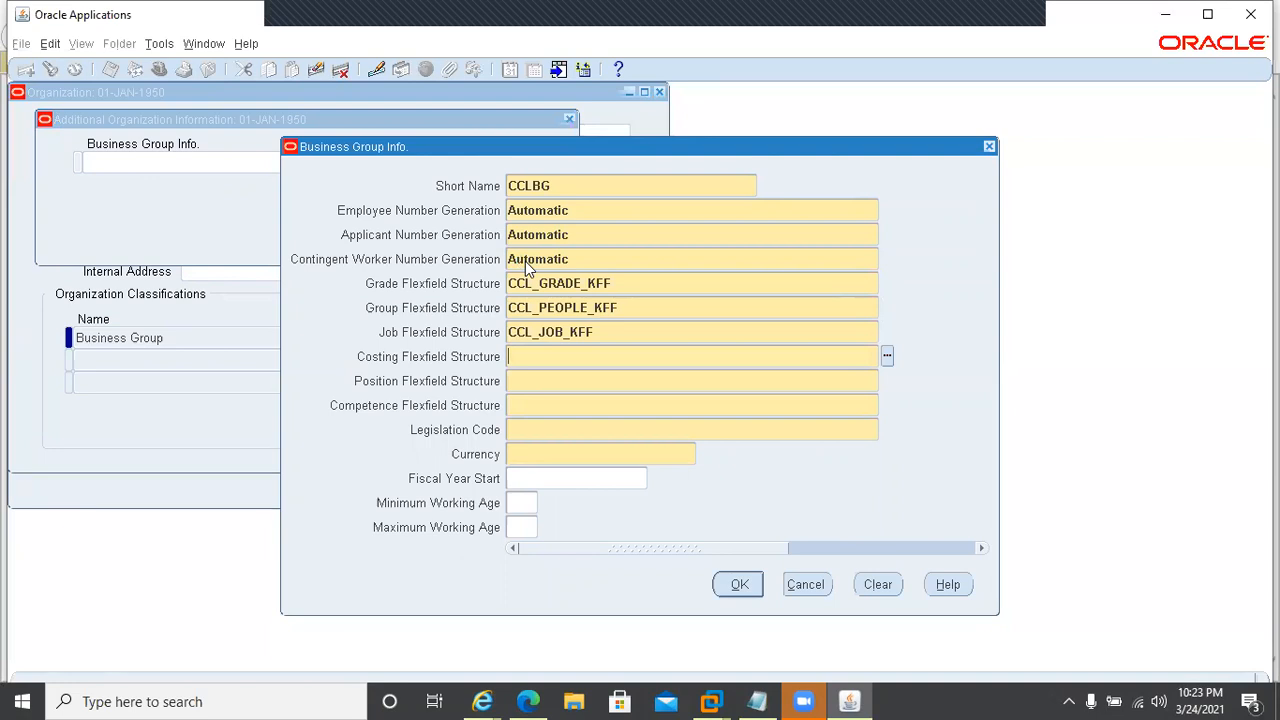
Step: Assign CCL_COST_ALLO_KFF, CCL_POSITION_KFF and CCL_COMP_KFF as the costing, position and competence flexfield structures
{"action": "type", "text": "CC"}
{"action": "key", "text": "Tab"}
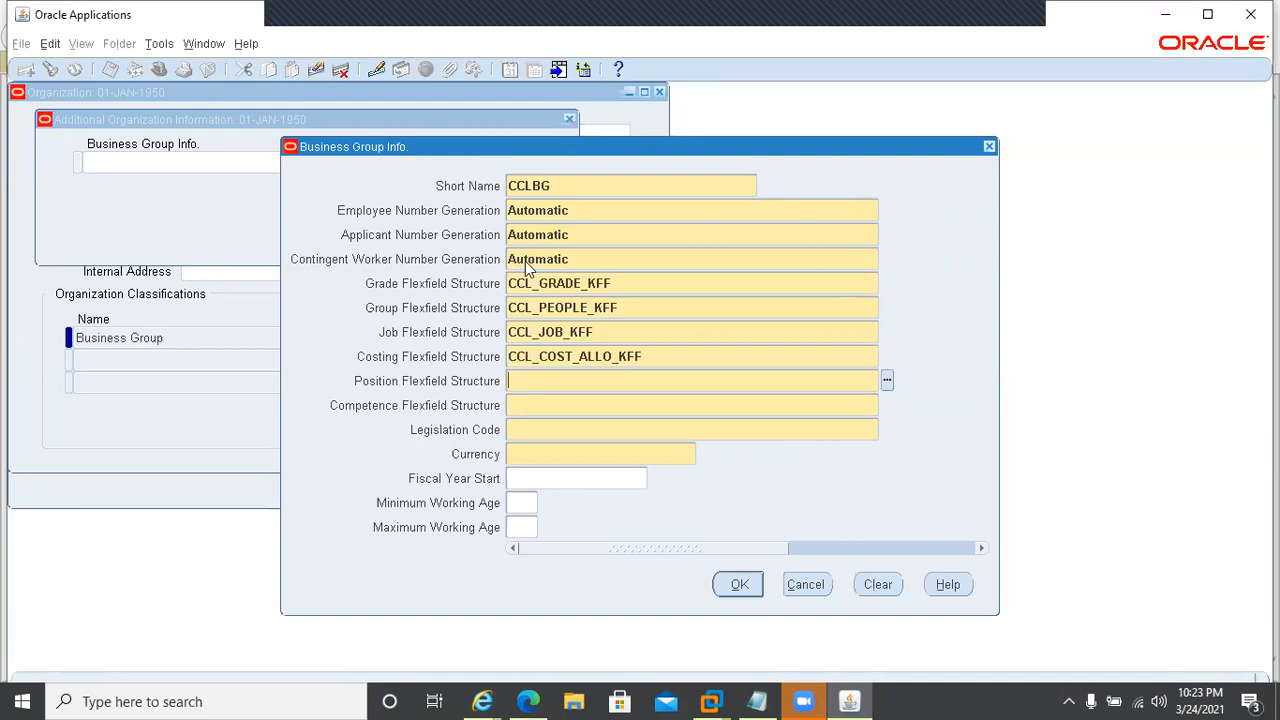
{"action": "type", "text": "CC"}
{"action": "key", "text": "Tab"}
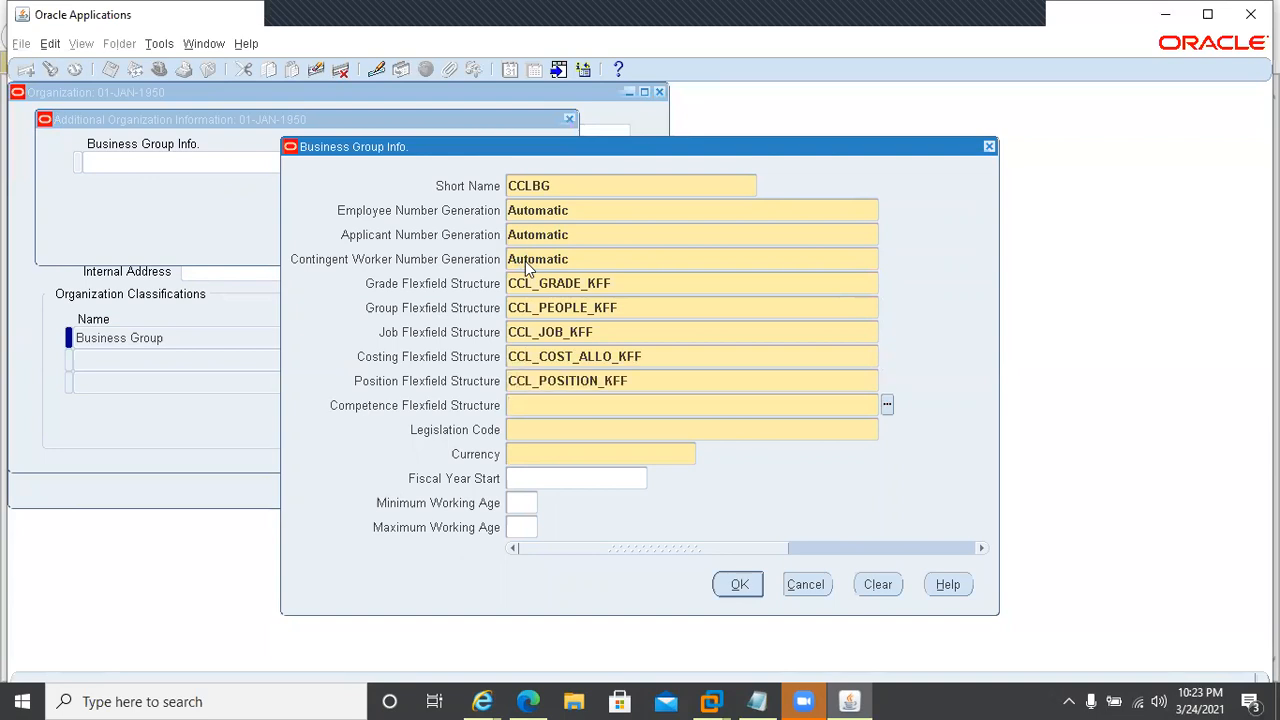
{"action": "type", "text": "CC"}
{"action": "key", "text": "Tab"}
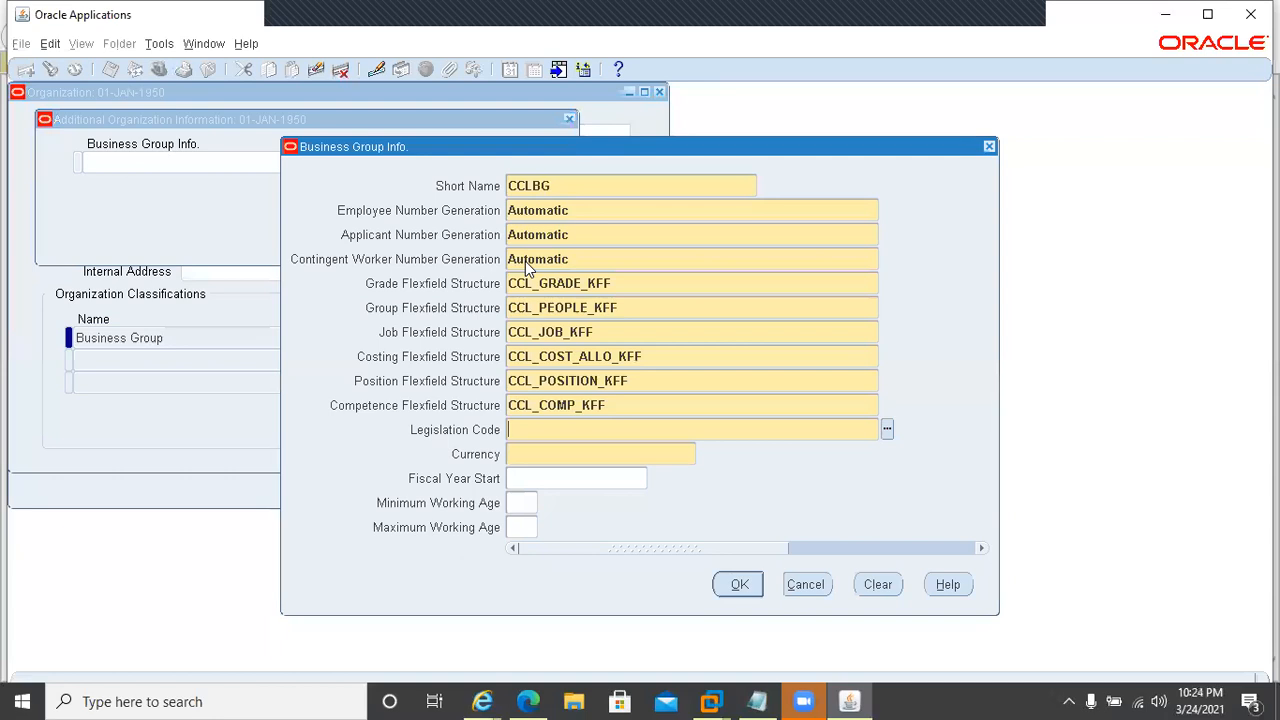
Step: Choose Pakistan as the legislation code of the business group
{"action": "key", "text": "ctrl+l"}
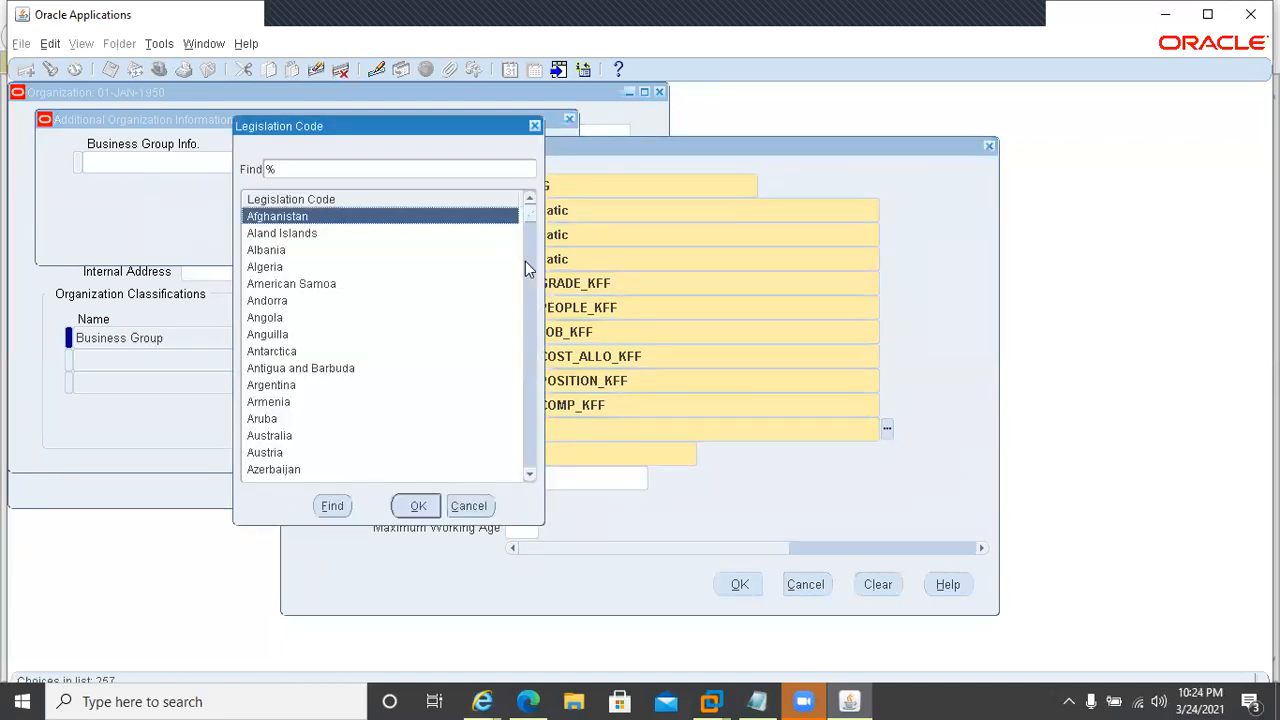
{"action": "type", "text": "p"}
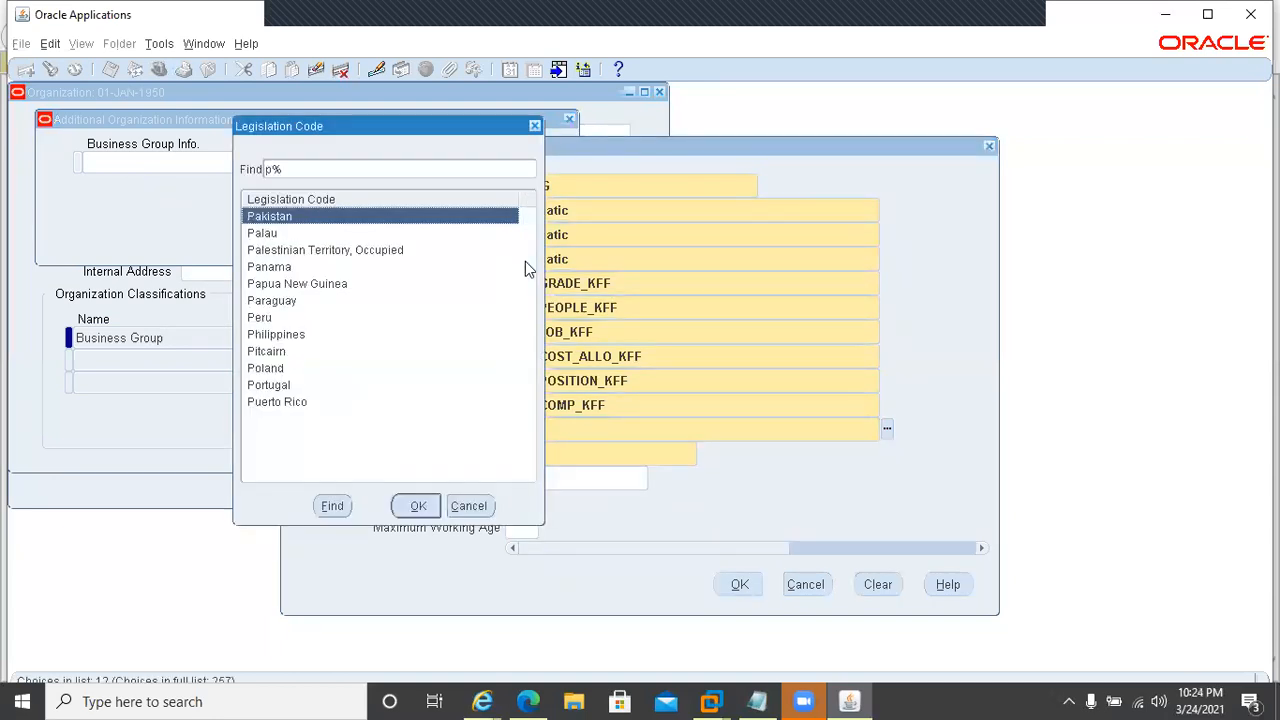
{"action": "key", "text": "Return"}
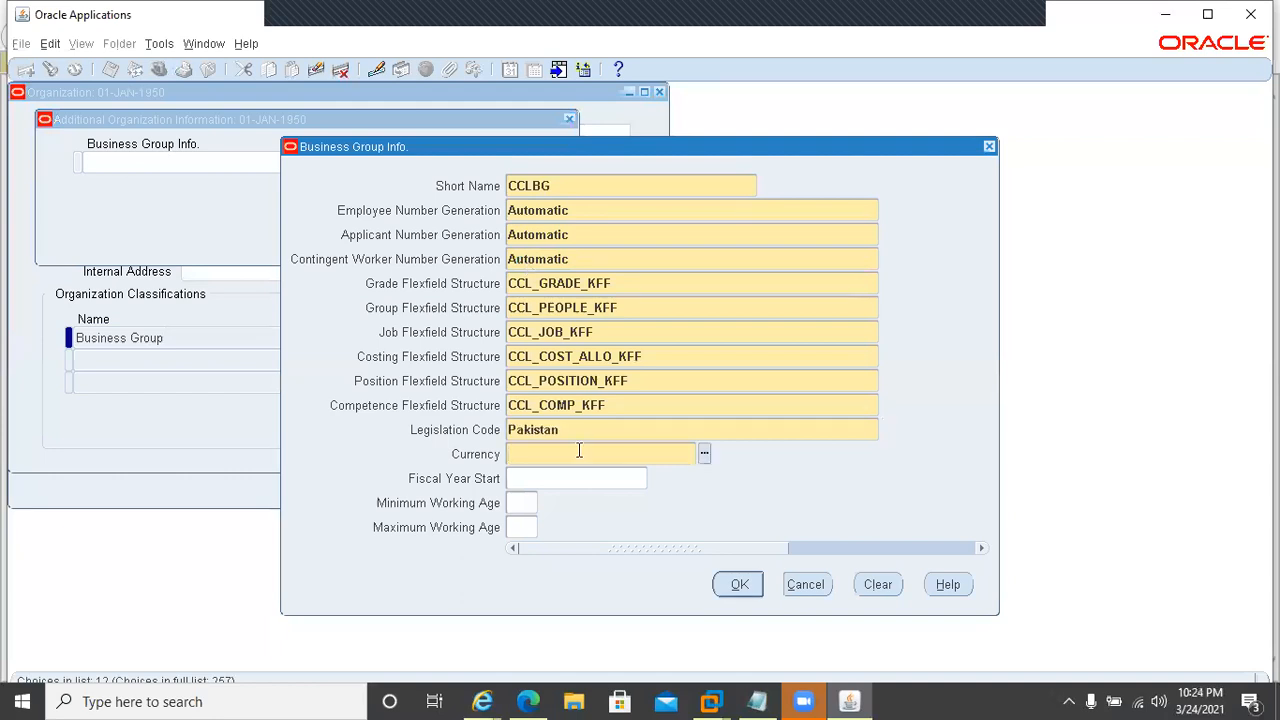
Step: Look for a rupee currency and try a currency code starting with P, picking PLN
{"action": "type", "text": "rup"}
{"action": "key", "text": "Tab"}
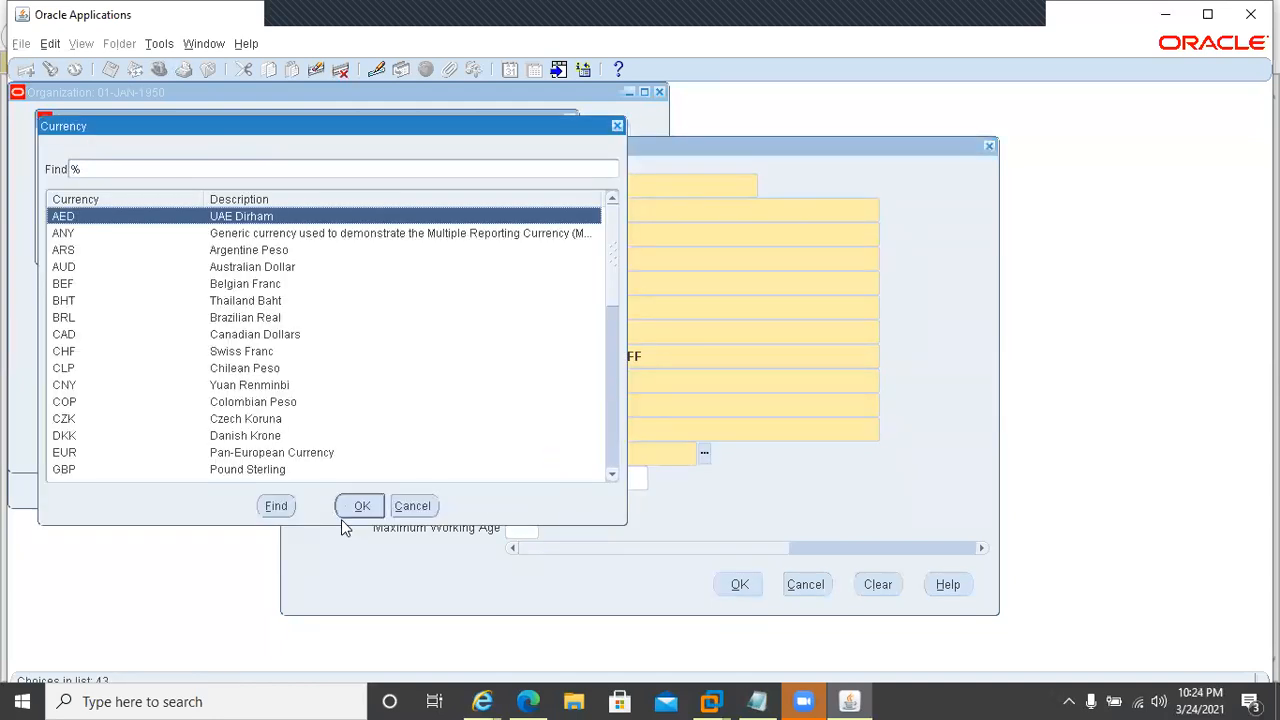
{"action": "key", "text": "p"}
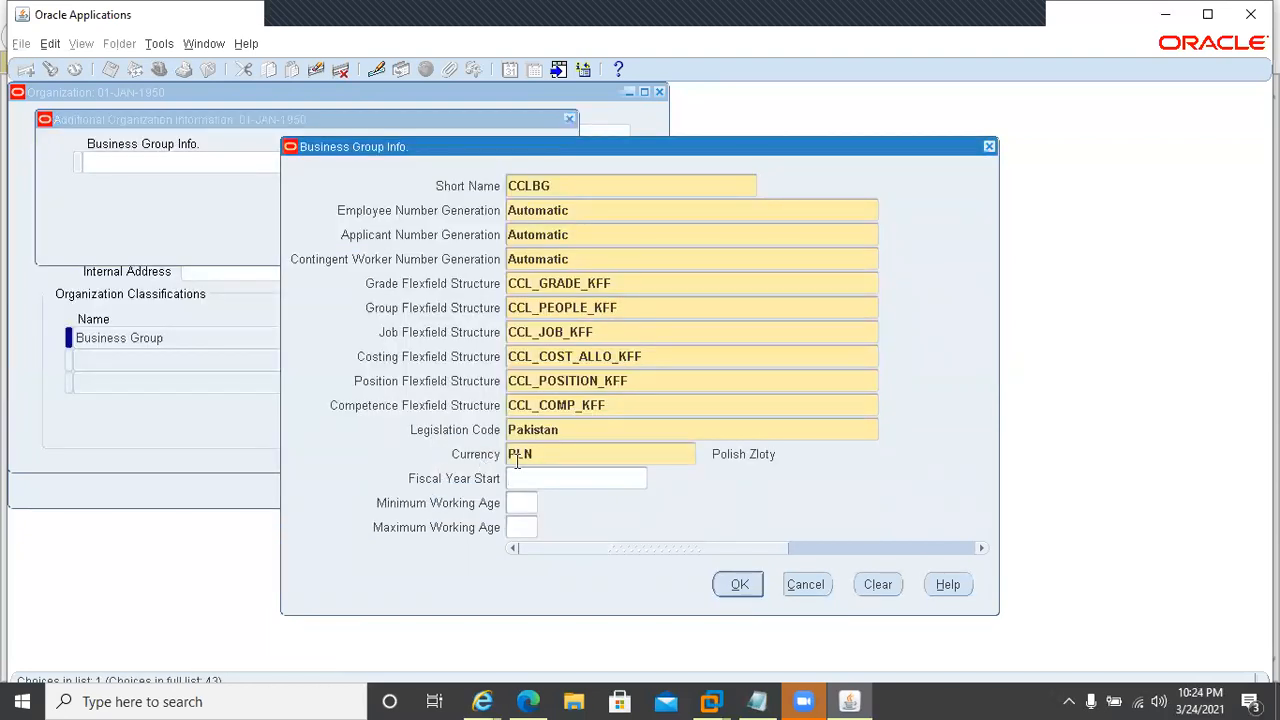
{"action": "left_click", "coordinate": [552, 453]}
{"action": "type", "text": "P"}
{"action": "key", "text": "Tab"}
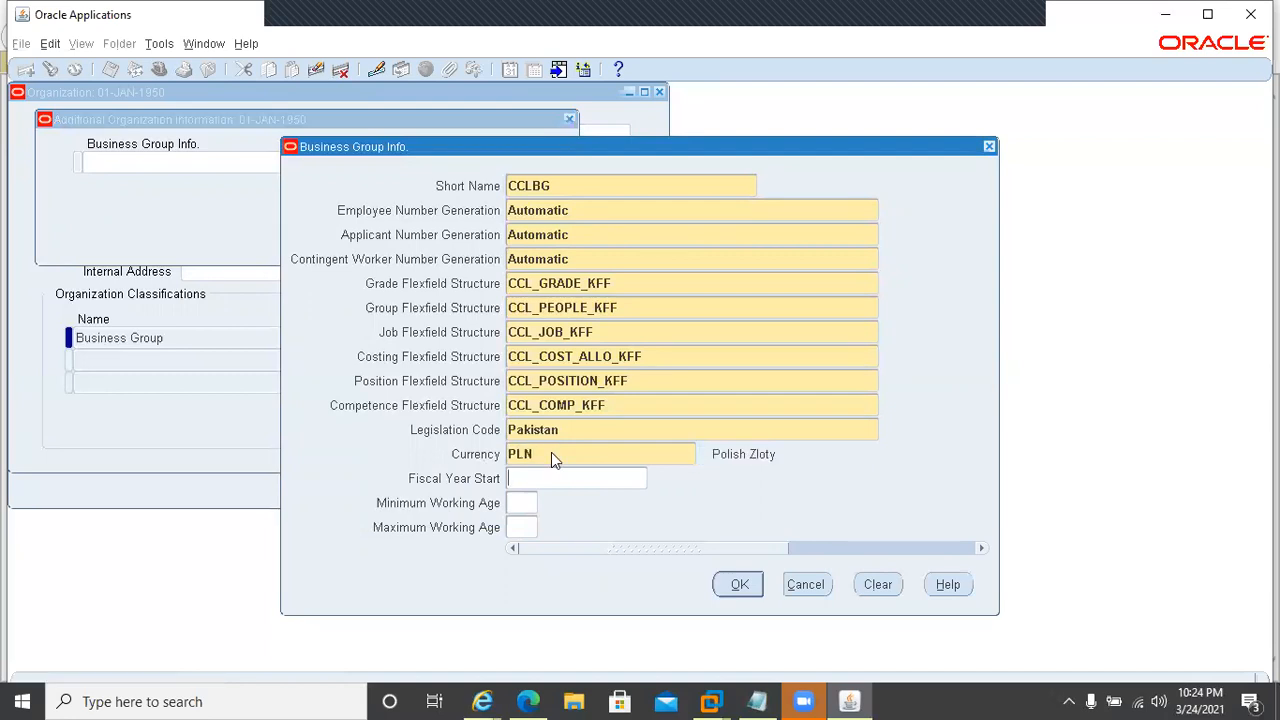
Step: Search the available currencies for codes starting with R and for %Paki%, then clear the partial currency entry
{"action": "left_click", "coordinate": [551, 452]}
{"action": "type", "text": "R"}
{"action": "key", "text": "Tab"}
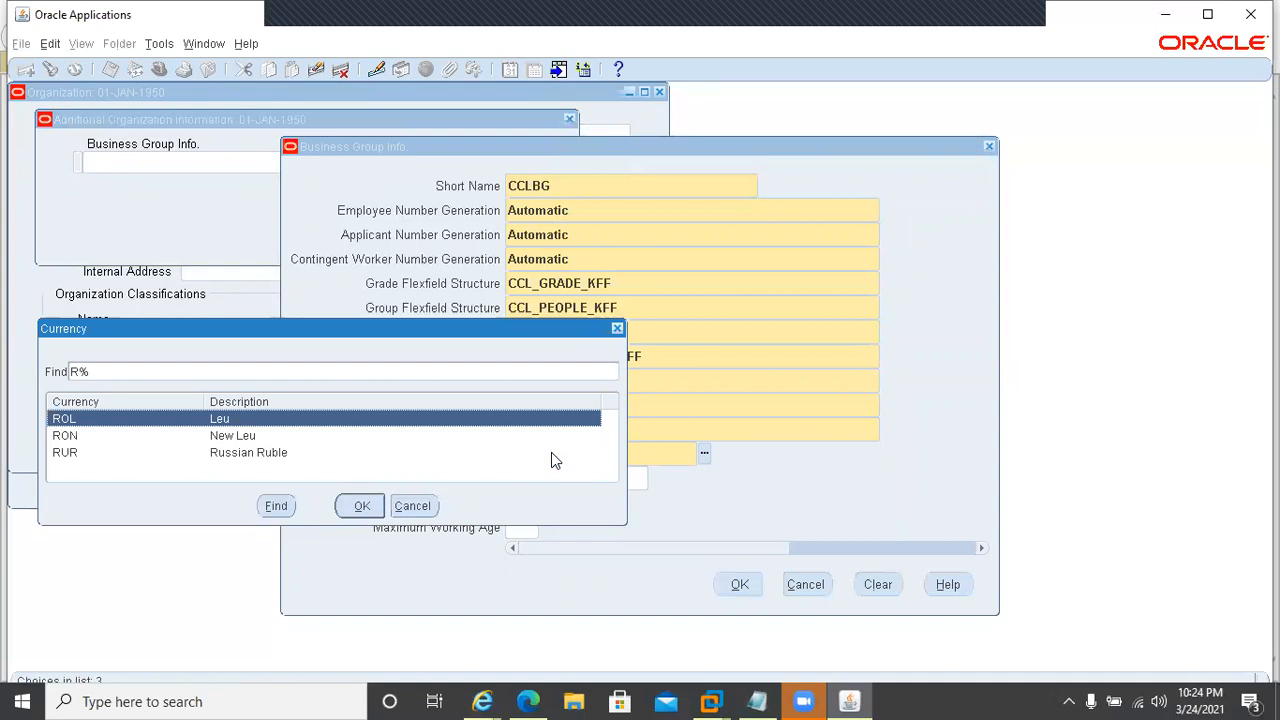
{"action": "left_click", "coordinate": [617, 328]}
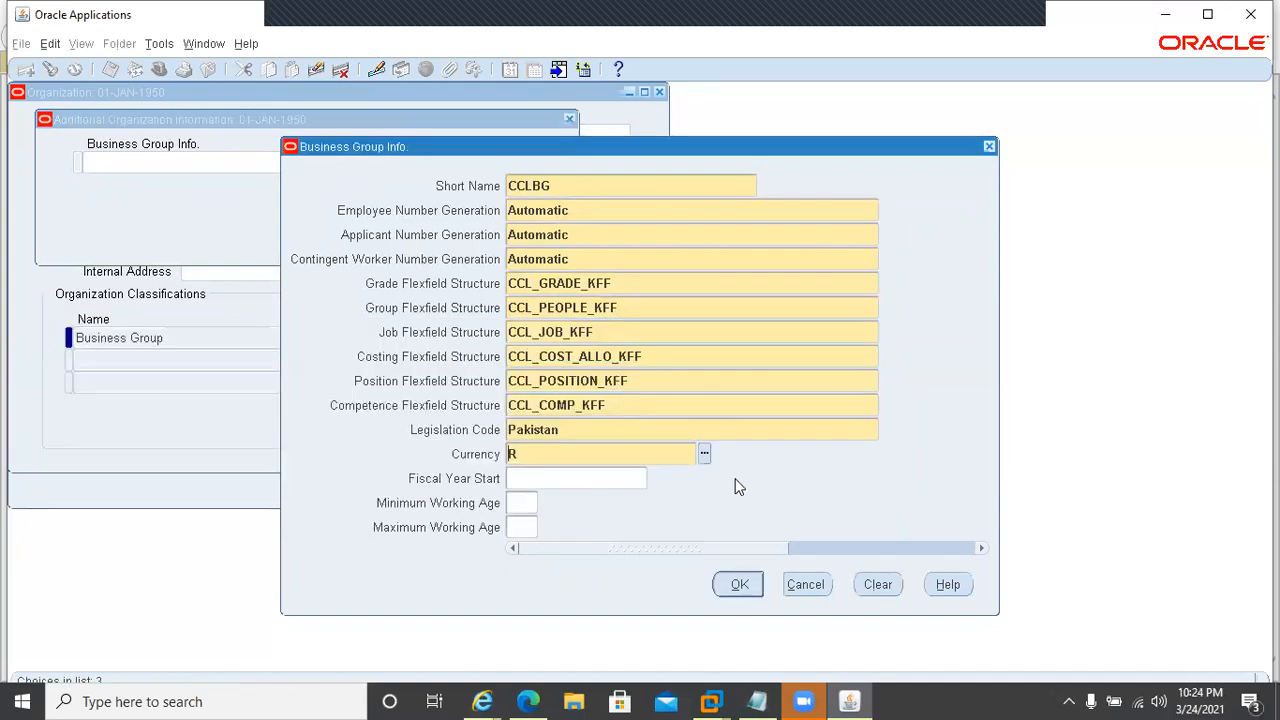
{"action": "left_click", "coordinate": [704, 454]}
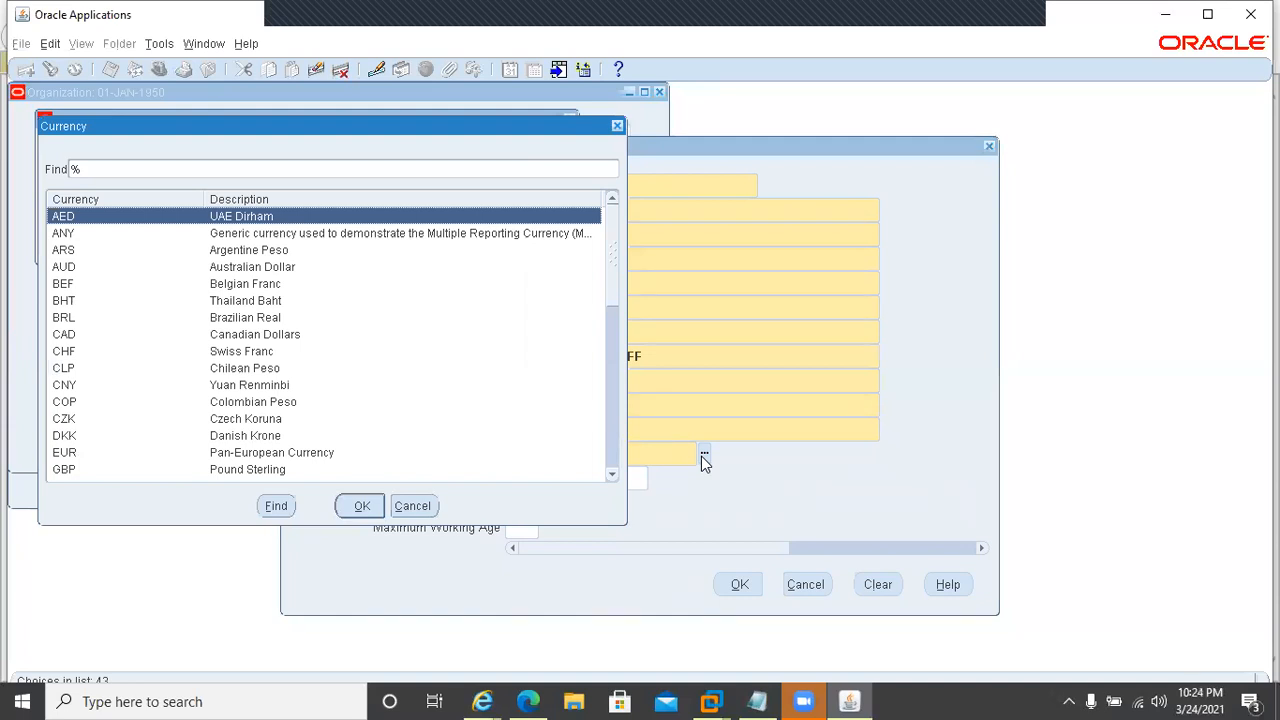
{"action": "type", "text": "%"}
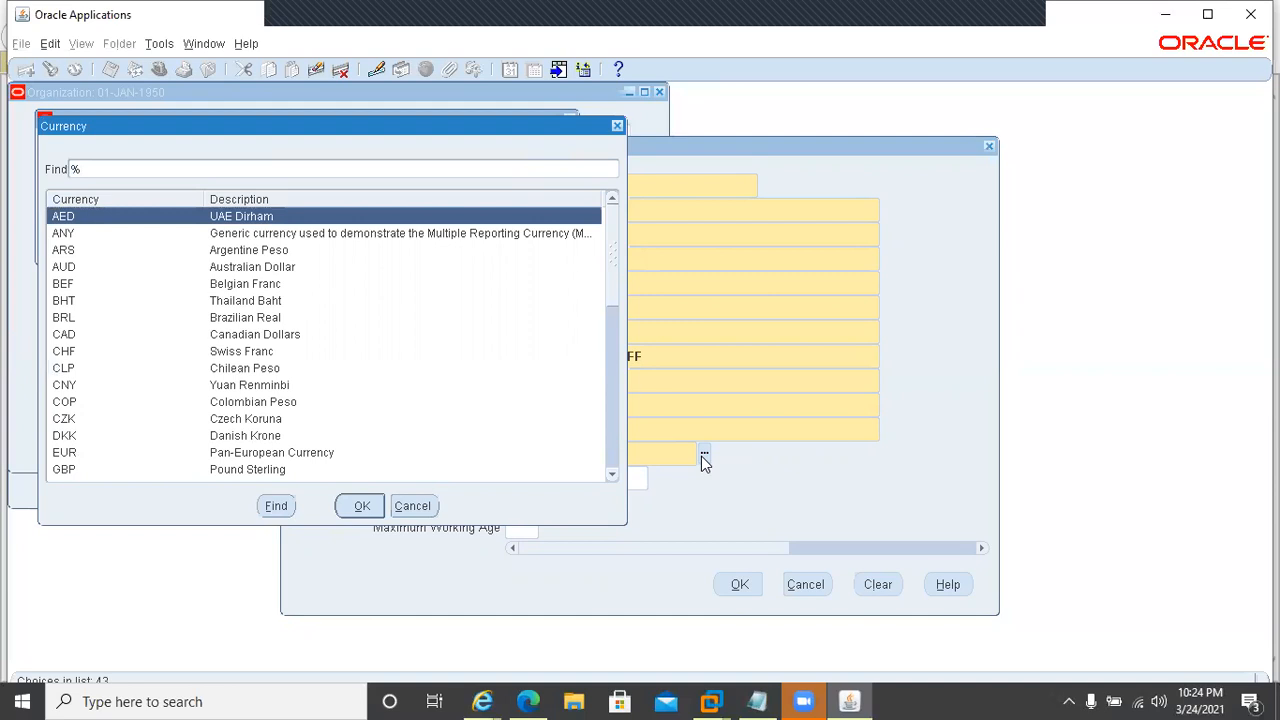
{"action": "type", "text": "Paki%"}
{"action": "key", "text": "Return"}
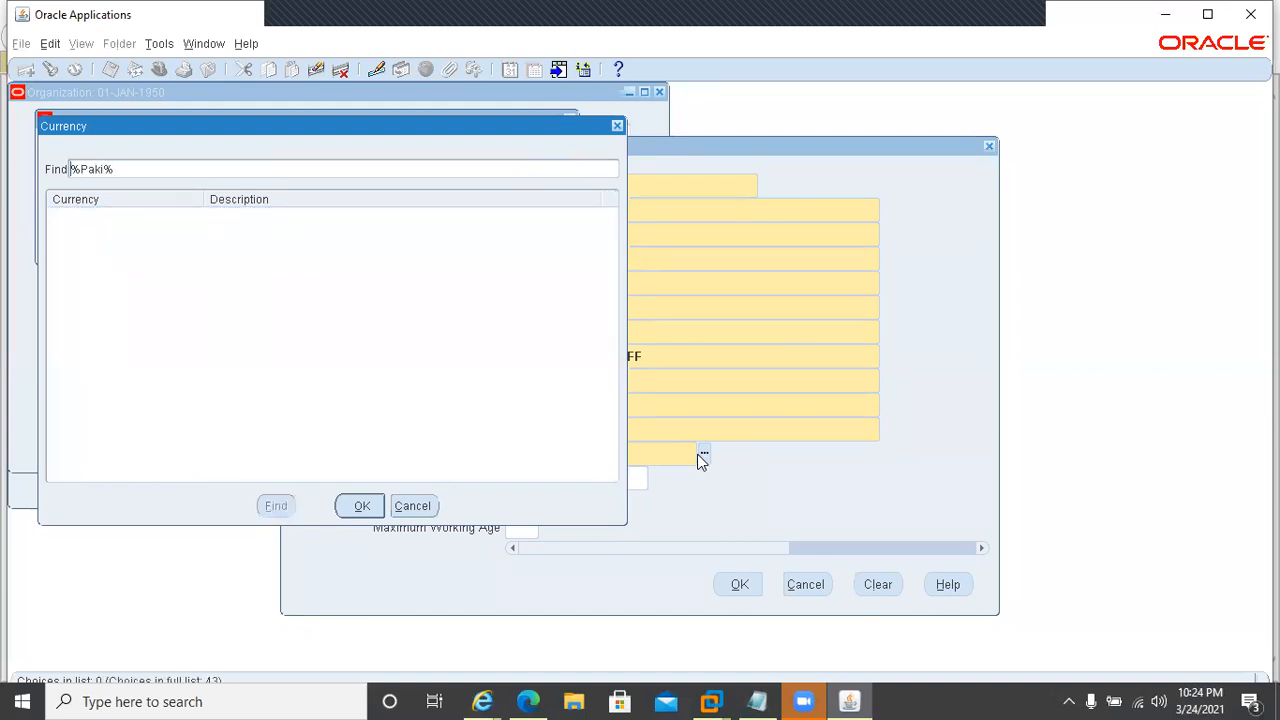
{"action": "left_click", "coordinate": [412, 506]}
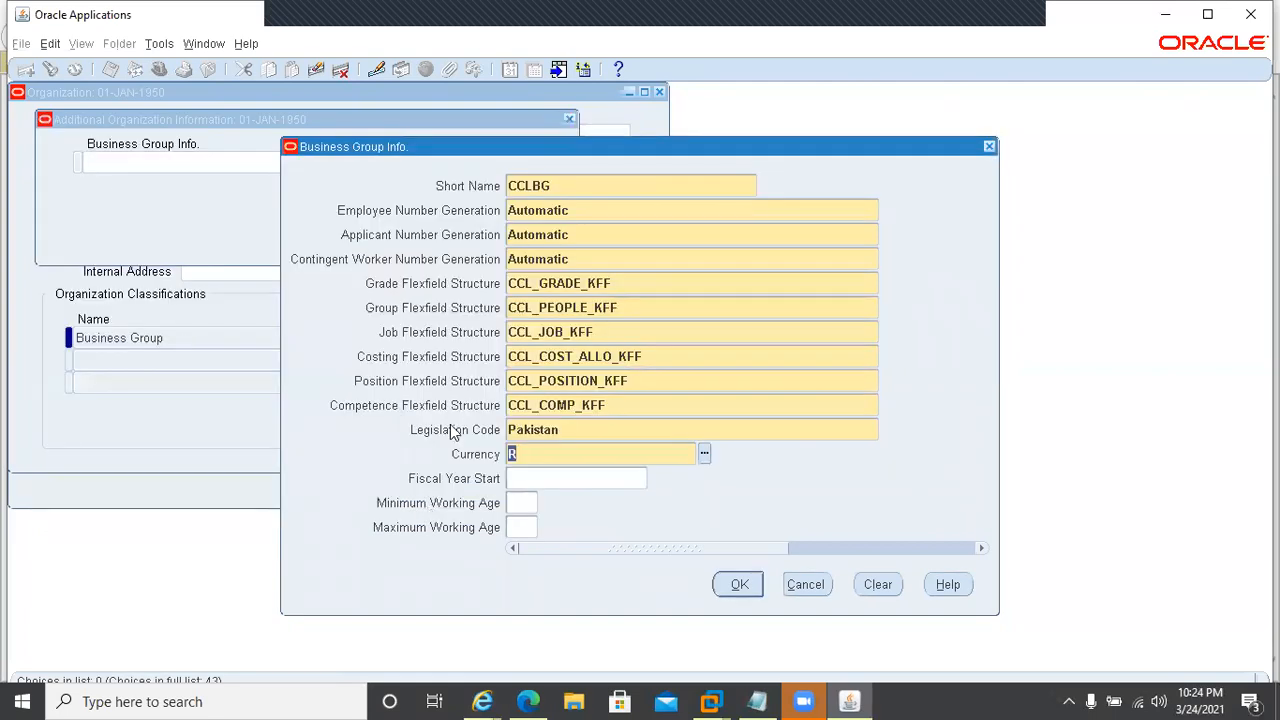
{"action": "key", "text": "BackSpace"}
Step: Browse the full list of currencies and choose GBP (Pound Sterling) as the business group's currency
{"action": "left_click", "coordinate": [704, 456]}
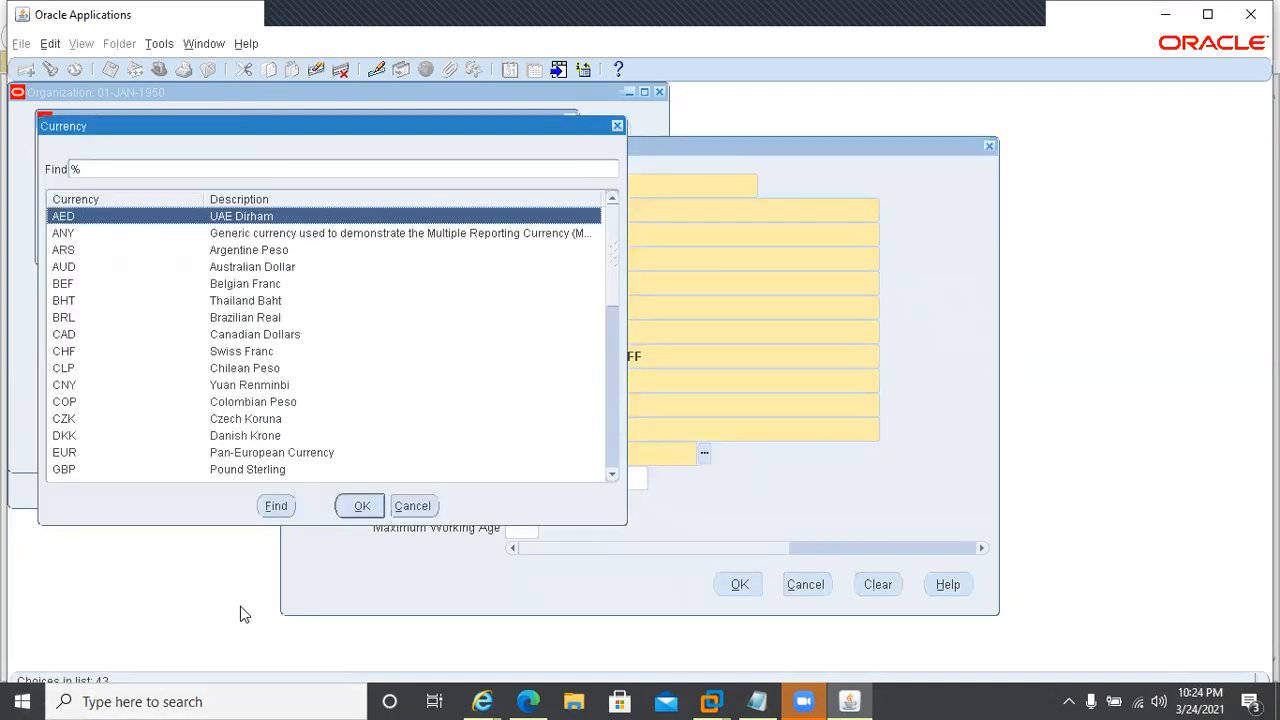
{"action": "left_click", "coordinate": [612, 431]}
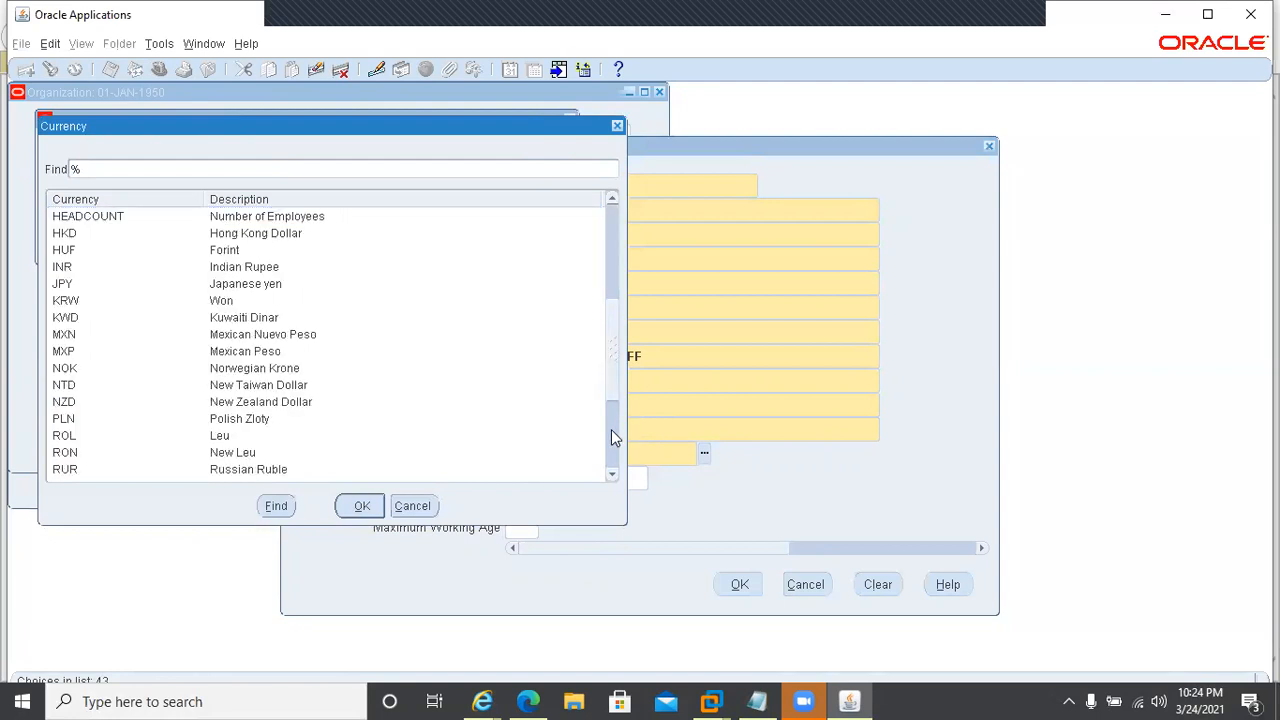
{"action": "left_click", "coordinate": [613, 437]}
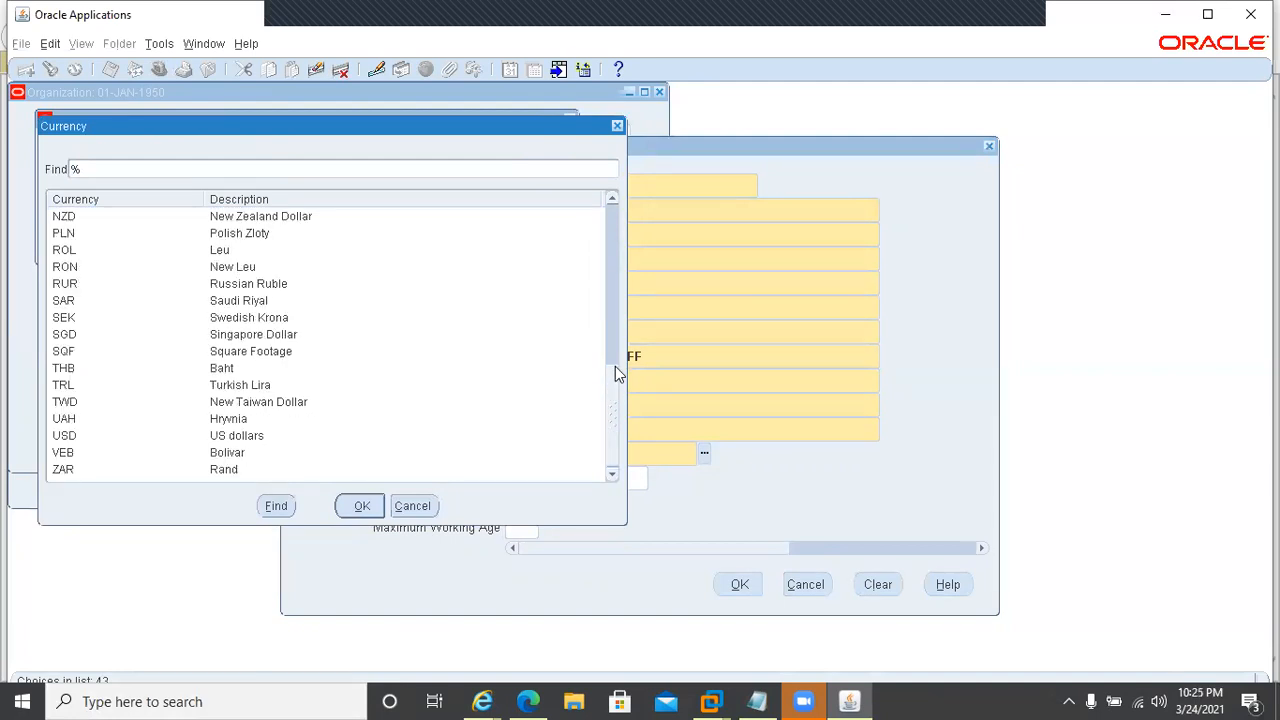
{"action": "left_click_drag", "start_coordinate": [612, 410], "coordinate": [610, 220]}
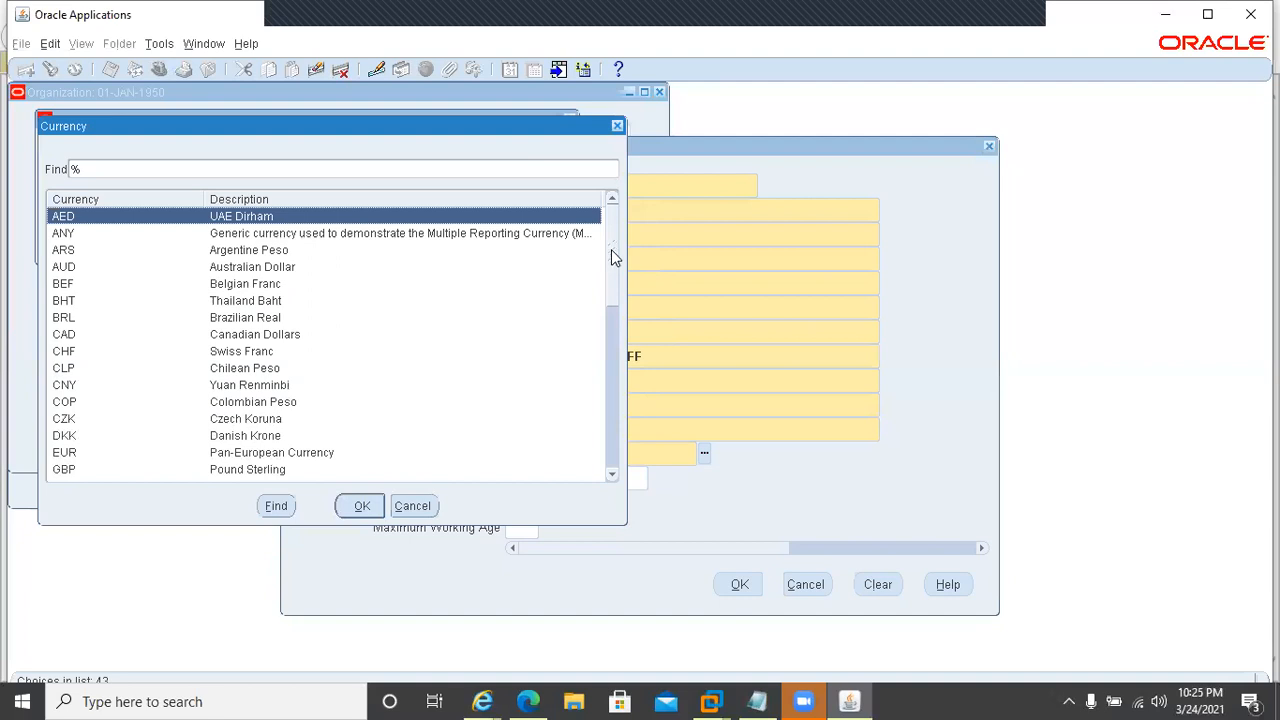
{"action": "mouse_move", "coordinate": [615, 258]}
{"action": "left_mouse_down"}
{"action": "mouse_move", "coordinate": [612, 466]}
{"action": "mouse_move", "coordinate": [610, 276]}
{"action": "left_mouse_up"}
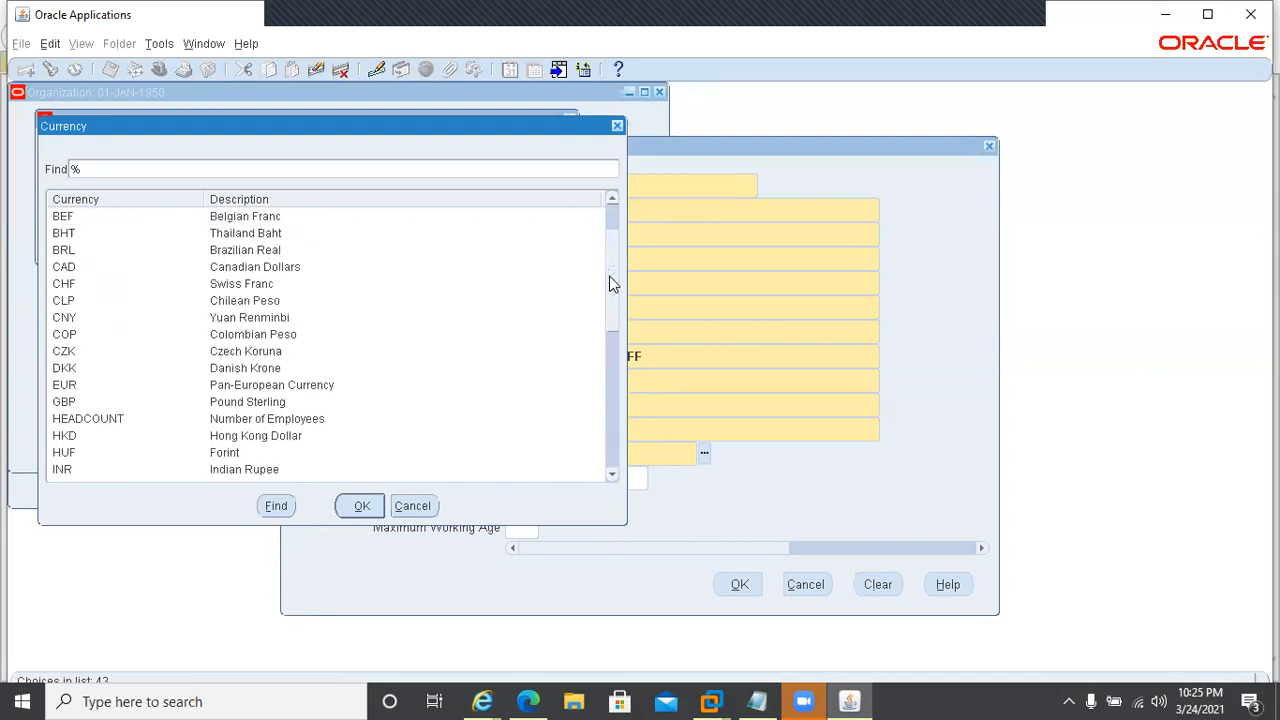
{"action": "double_click", "coordinate": [68, 403]}
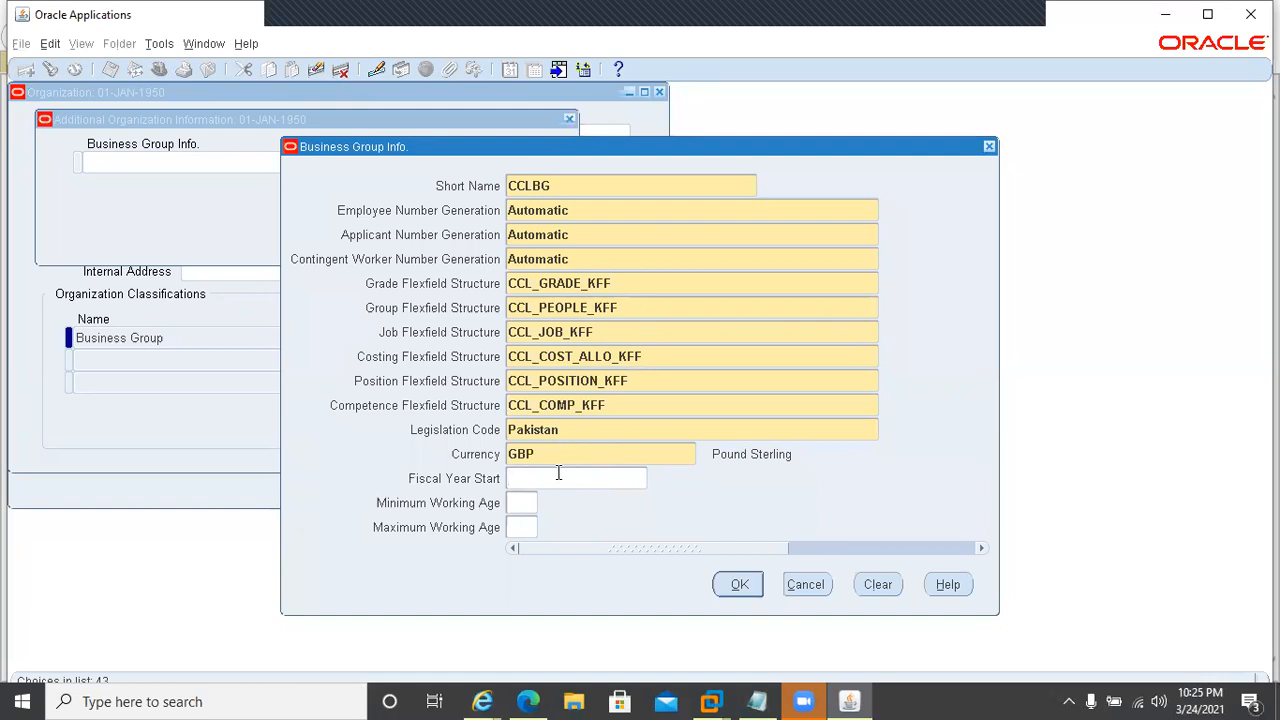
{"action": "key", "text": "Tab"}
Step: Try United Arab Emirates as the legislation code, then set it back to Pakistan
{"action": "left_click", "coordinate": [589, 427]}
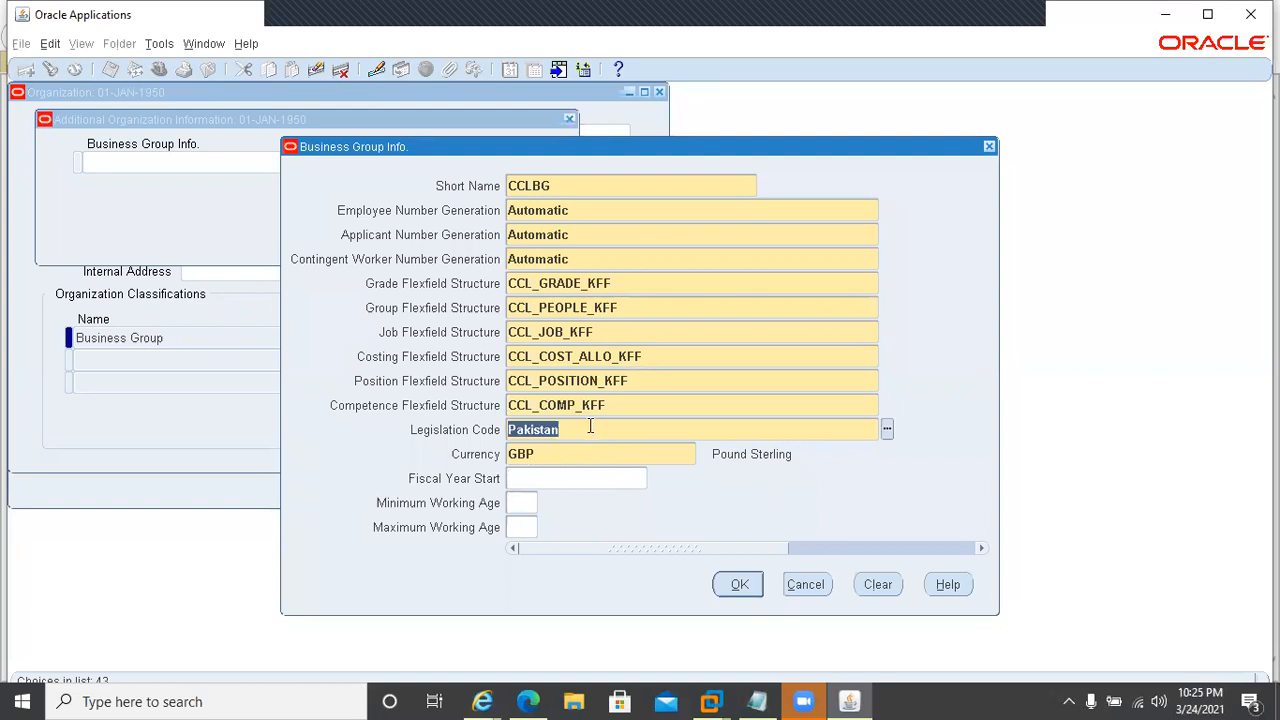
{"action": "type", "text": "united"}
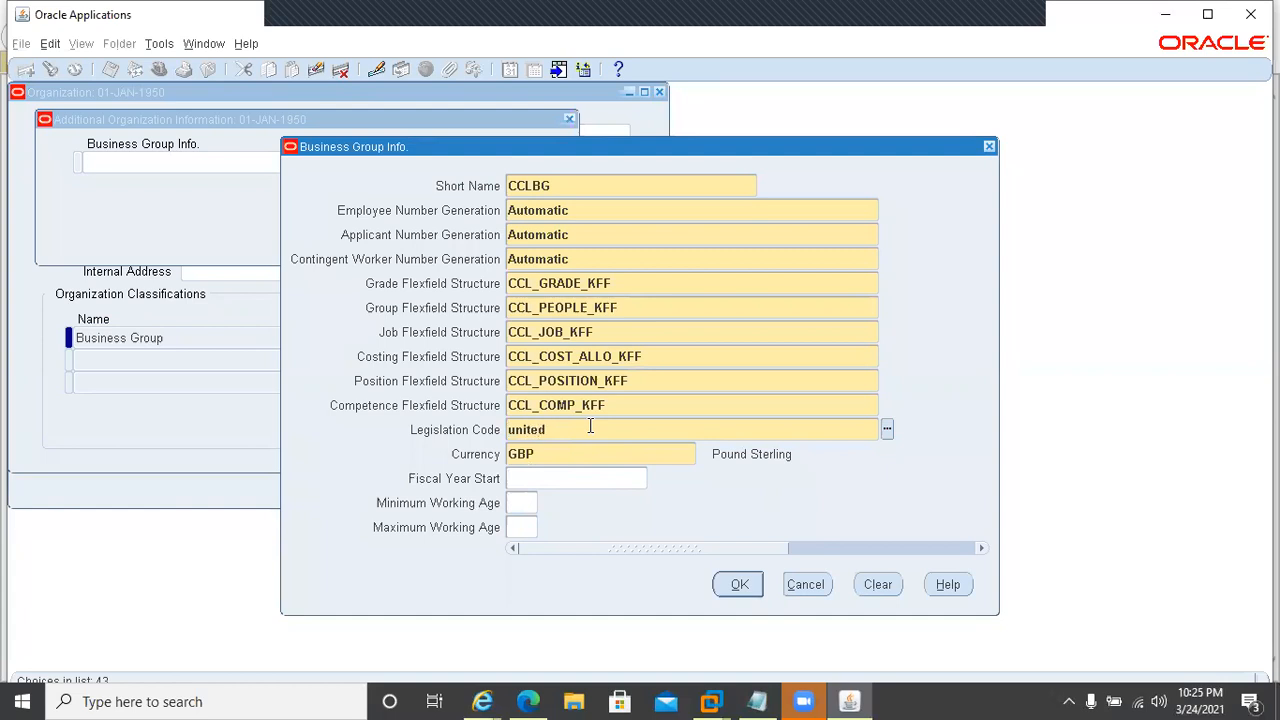
{"action": "type", "text": " ara"}
{"action": "key", "text": "Tab"}
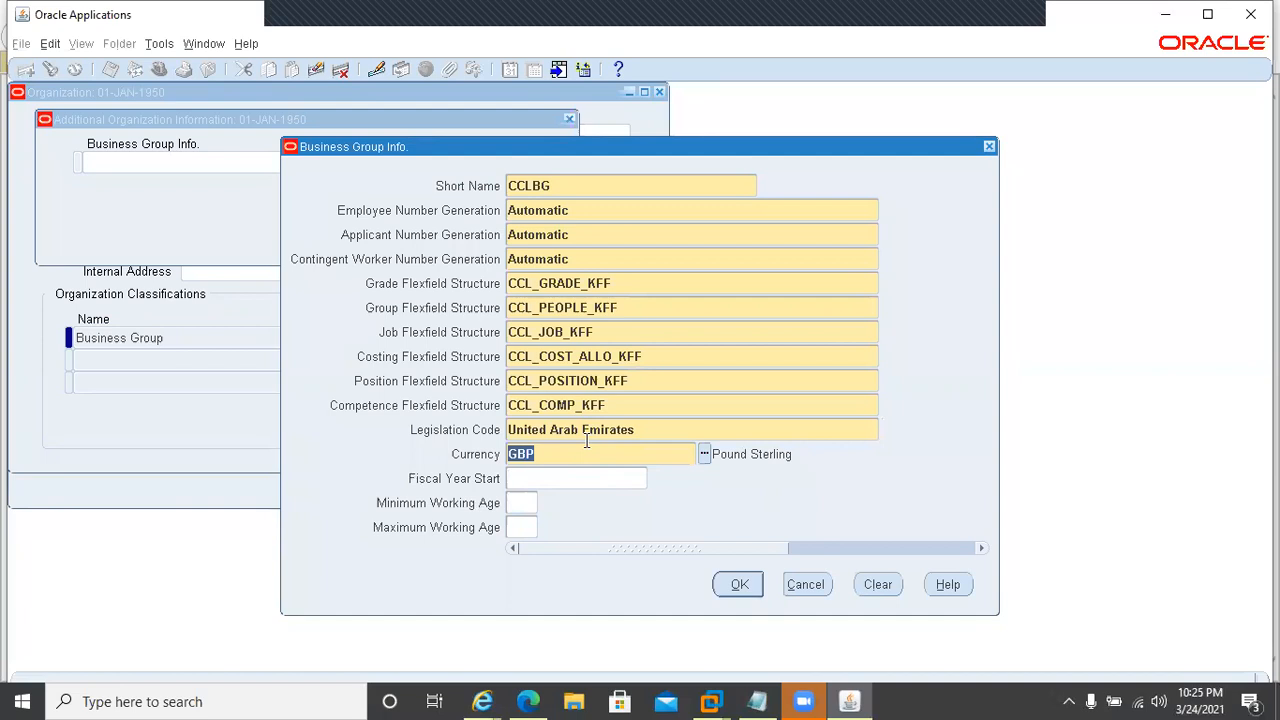
{"action": "key", "text": "shift+Tab"}
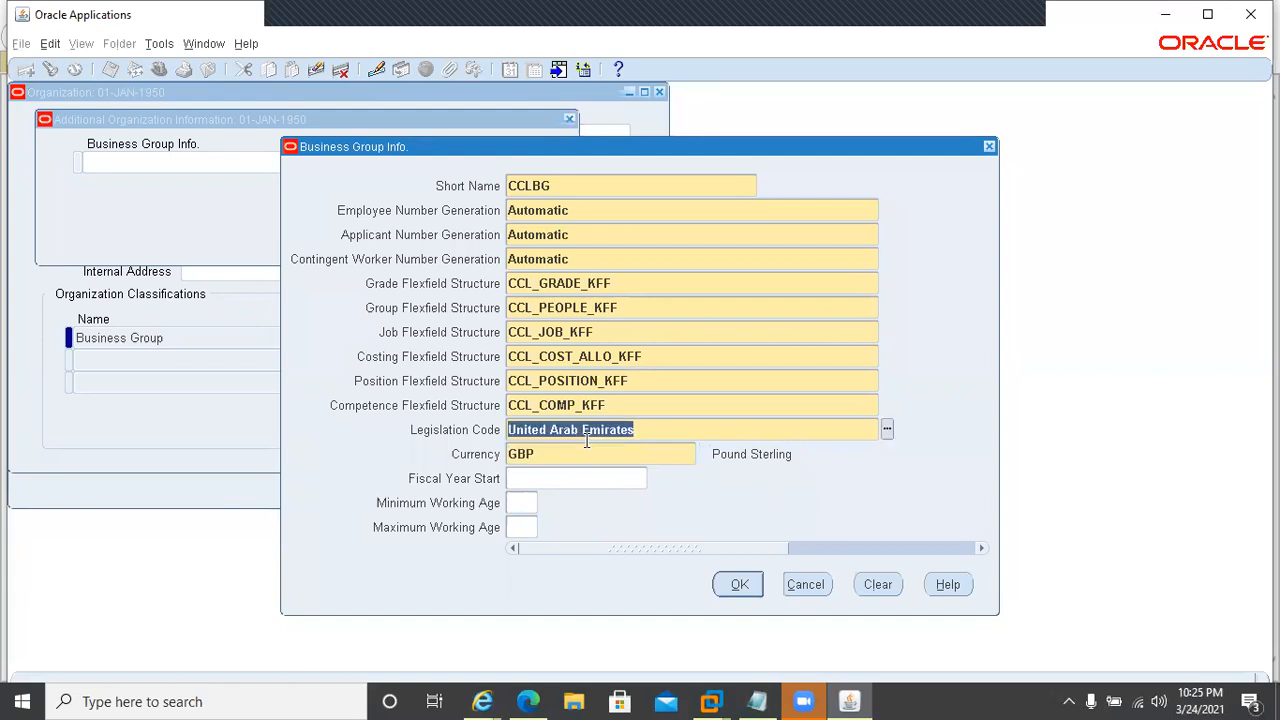
{"action": "type", "text": "pakist"}
{"action": "key", "text": "Tab"}
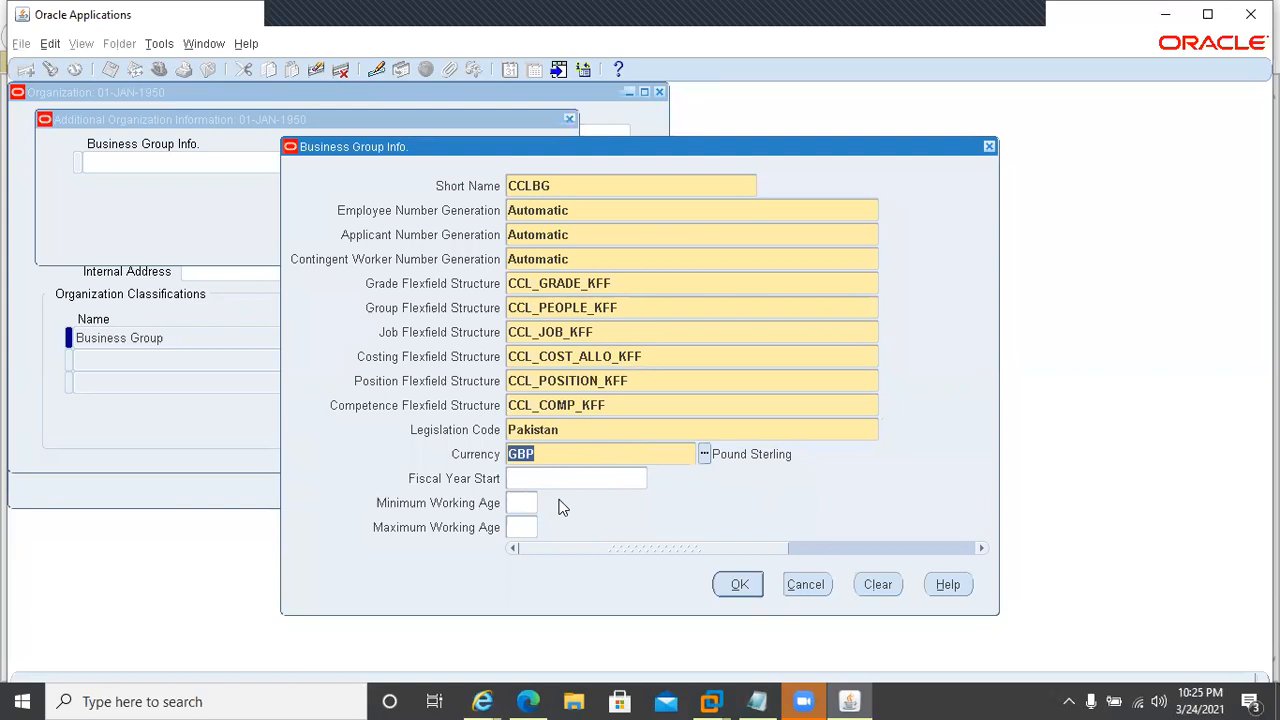
Step: Set the fiscal year start to 01-JAN-2021, the minimum working age to 20 and the maximum working age to 60
{"action": "left_click", "coordinate": [537, 481]}
{"action": "type", "text": "1jan"}
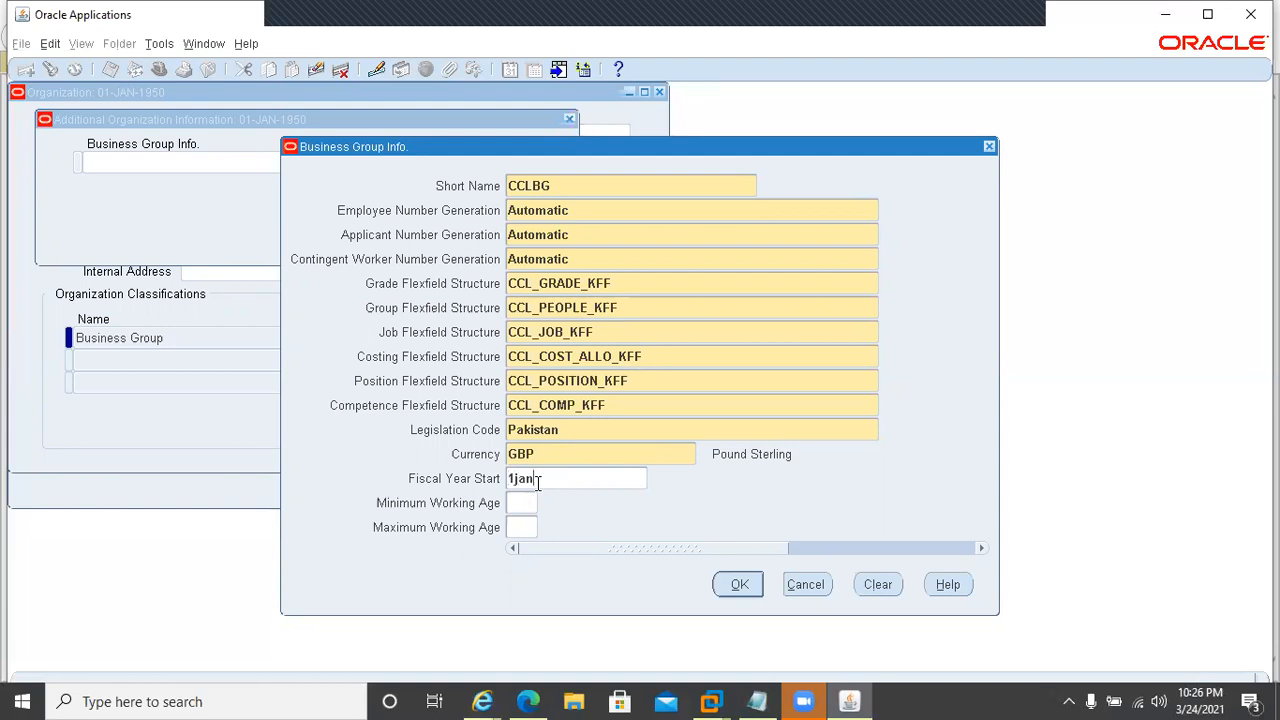
{"action": "type", "text": "2021"}
{"action": "type", "text": "20"}
{"action": "key", "text": "Tab"}
{"action": "type", "text": "20"}
{"action": "key", "text": "Tab"}
{"action": "key", "text": "shift+Tab"}
{"action": "key", "text": "BackSpace"}
{"action": "type", "text": "60"}
{"action": "key", "text": "Tab"}
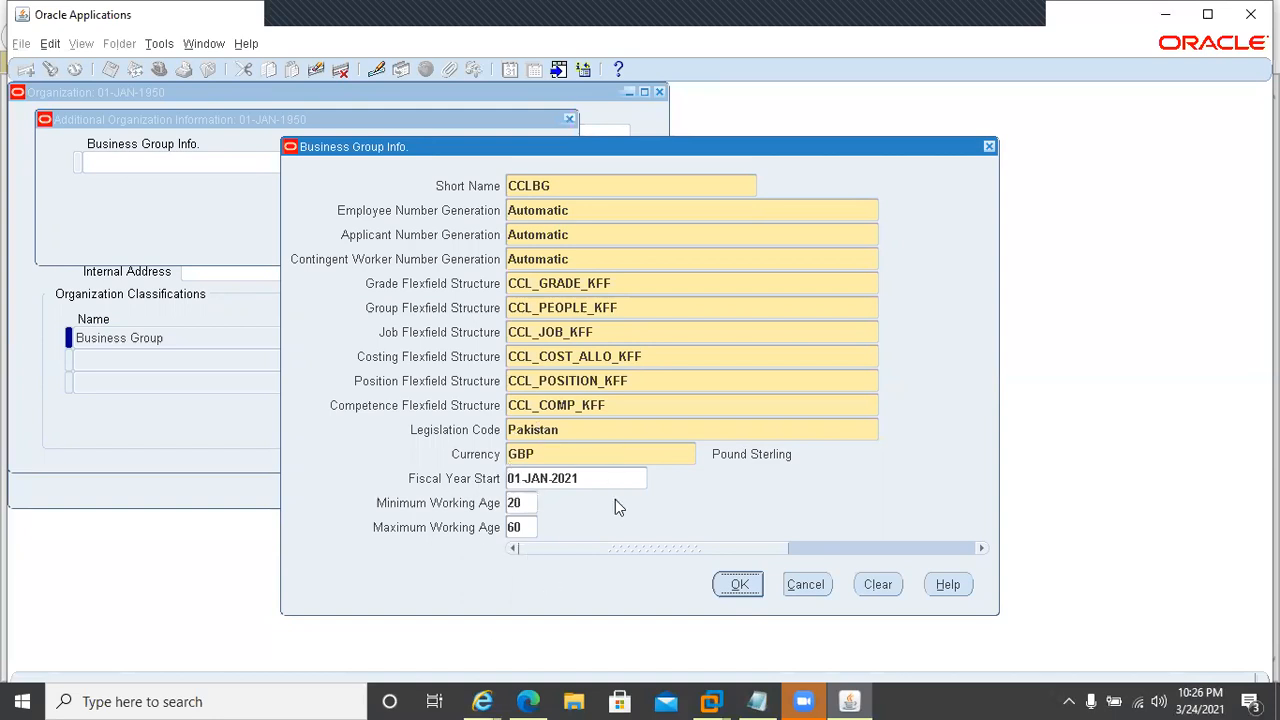
Step: Accept and save the completed Business Group Info. entry, and return to the CCL Pharma Pvt Ltd organization record
{"action": "left_click", "coordinate": [740, 585]}
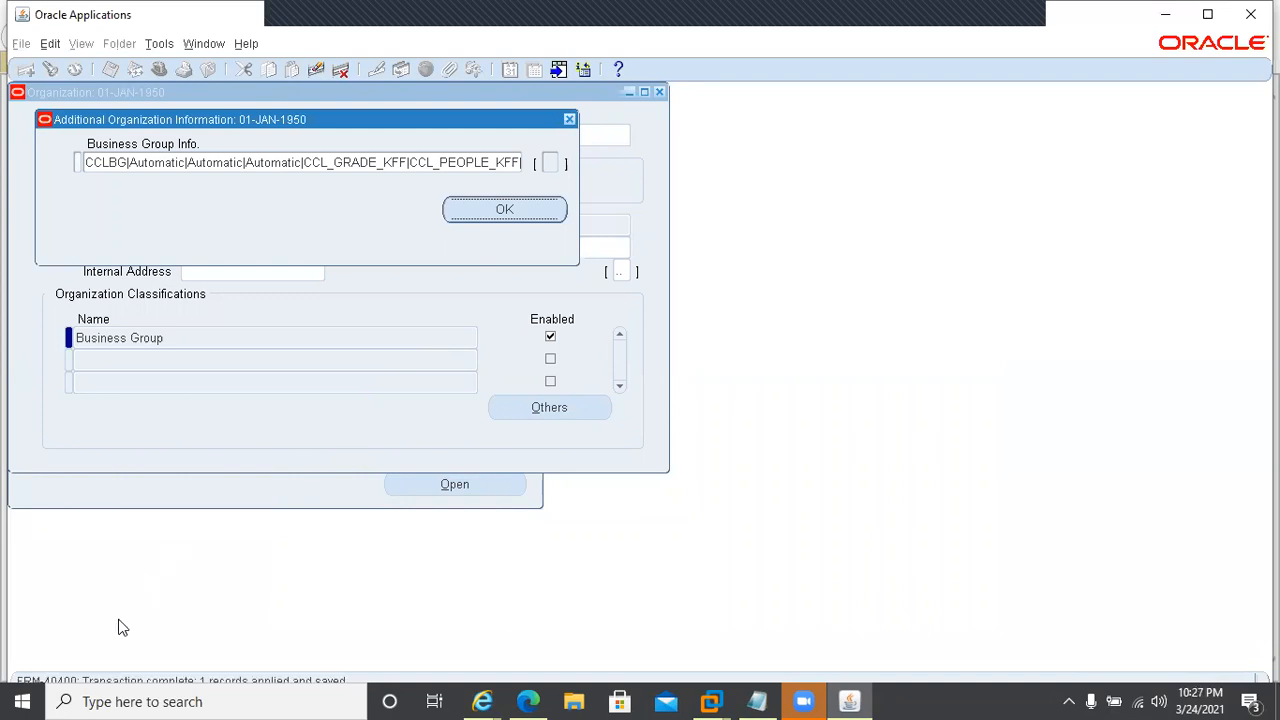
{"action": "left_click", "coordinate": [569, 119]}
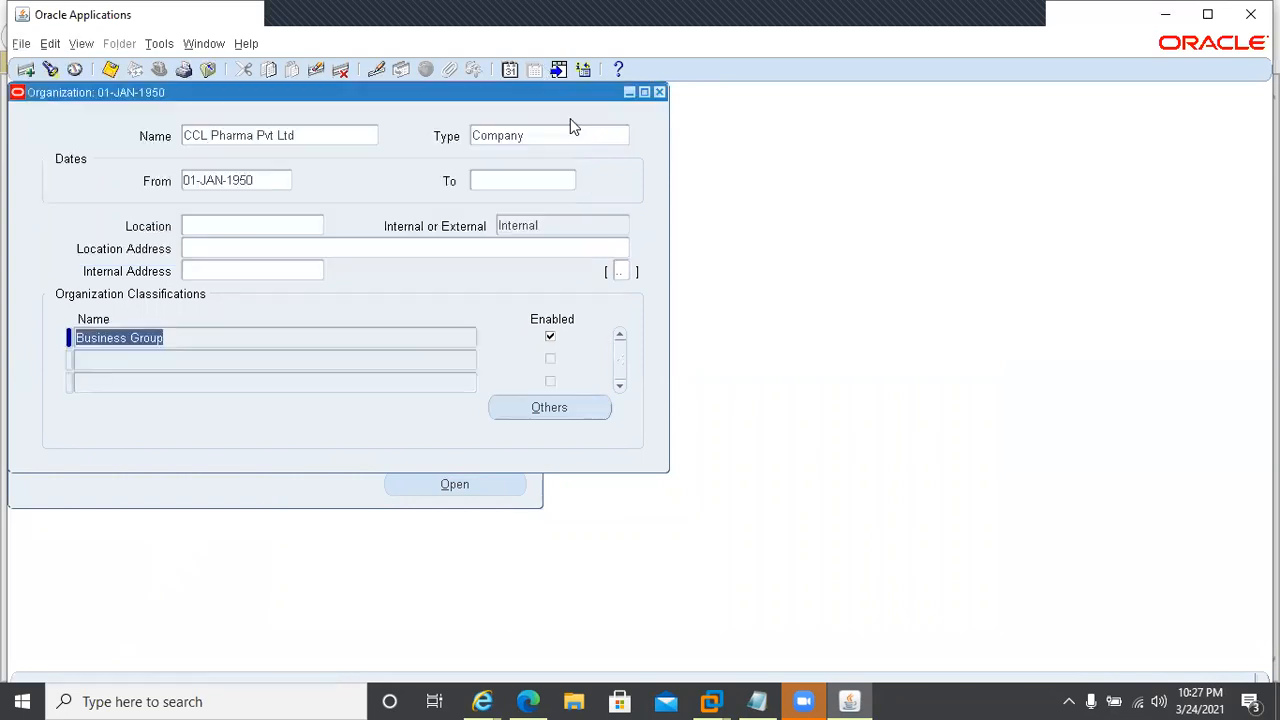
Step: Reopen the Business Group Info. of CCL Pharma Pvt Ltd to check the saved entries, and close the organization record
{"action": "left_click", "coordinate": [560, 417]}
{"action": "key", "text": "Return"}
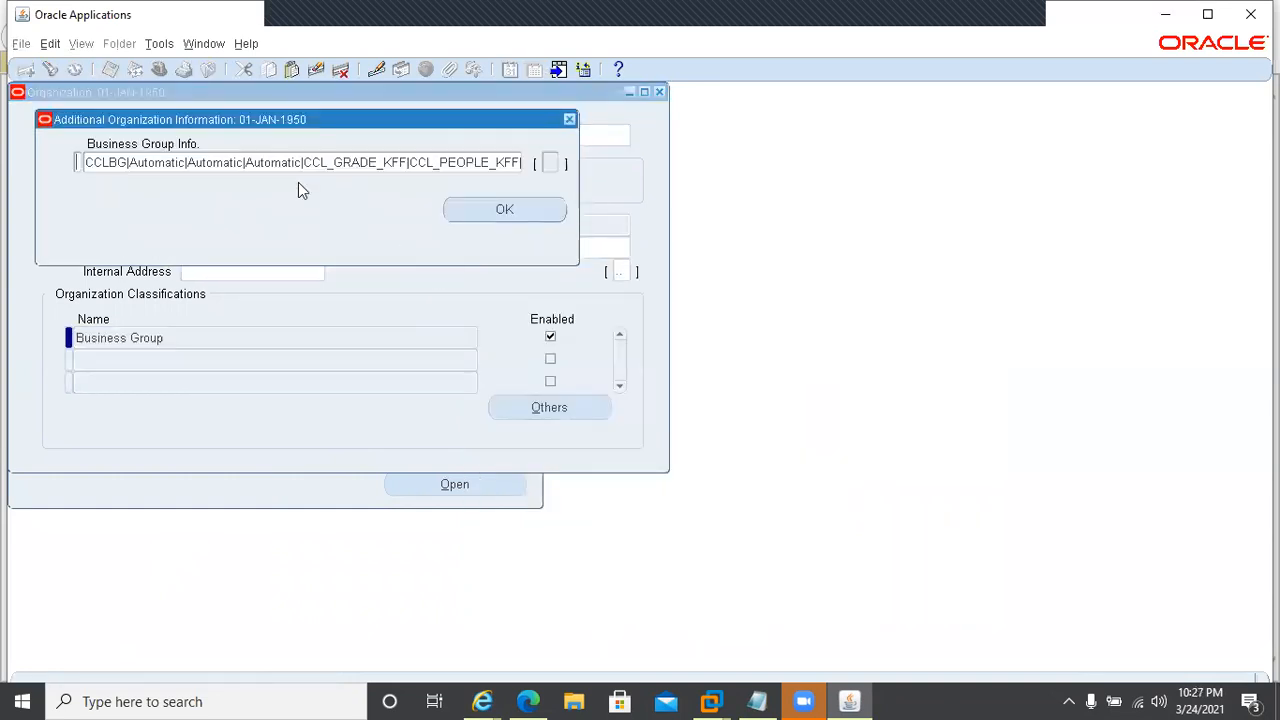
{"action": "left_click", "coordinate": [416, 168]}
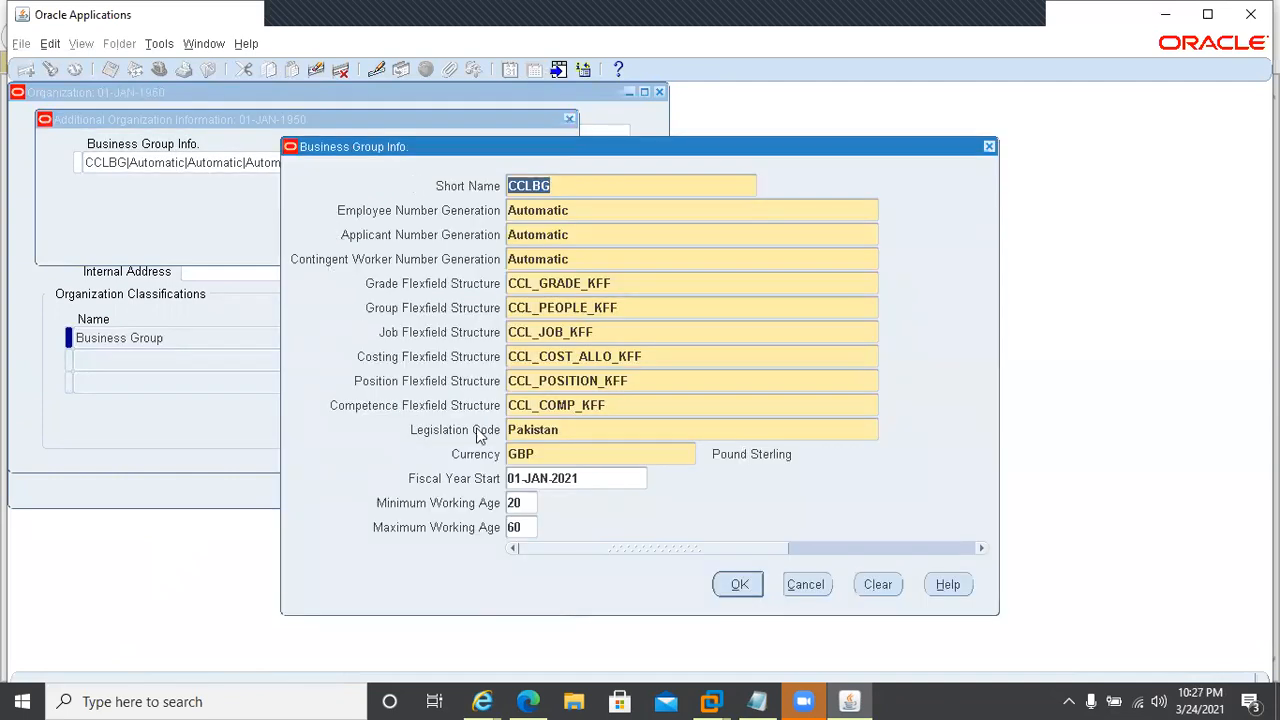
{"action": "left_click", "coordinate": [806, 585]}
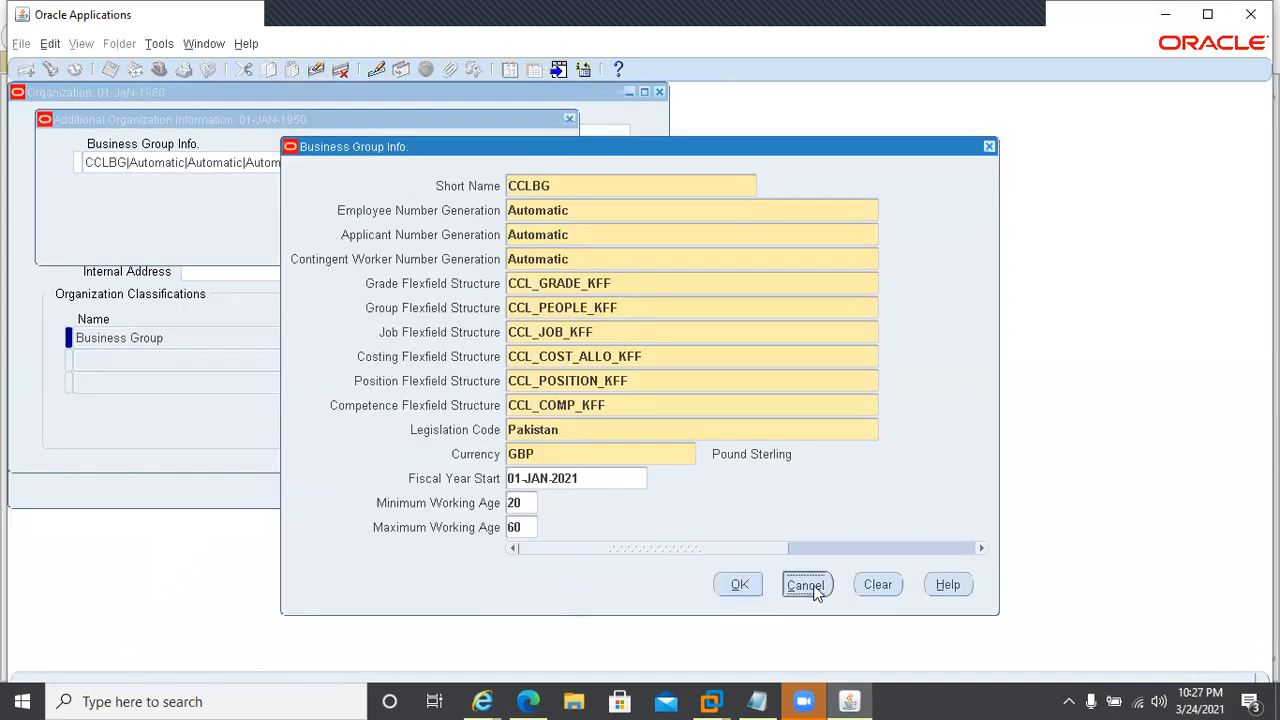
{"action": "left_click", "coordinate": [568, 121]}
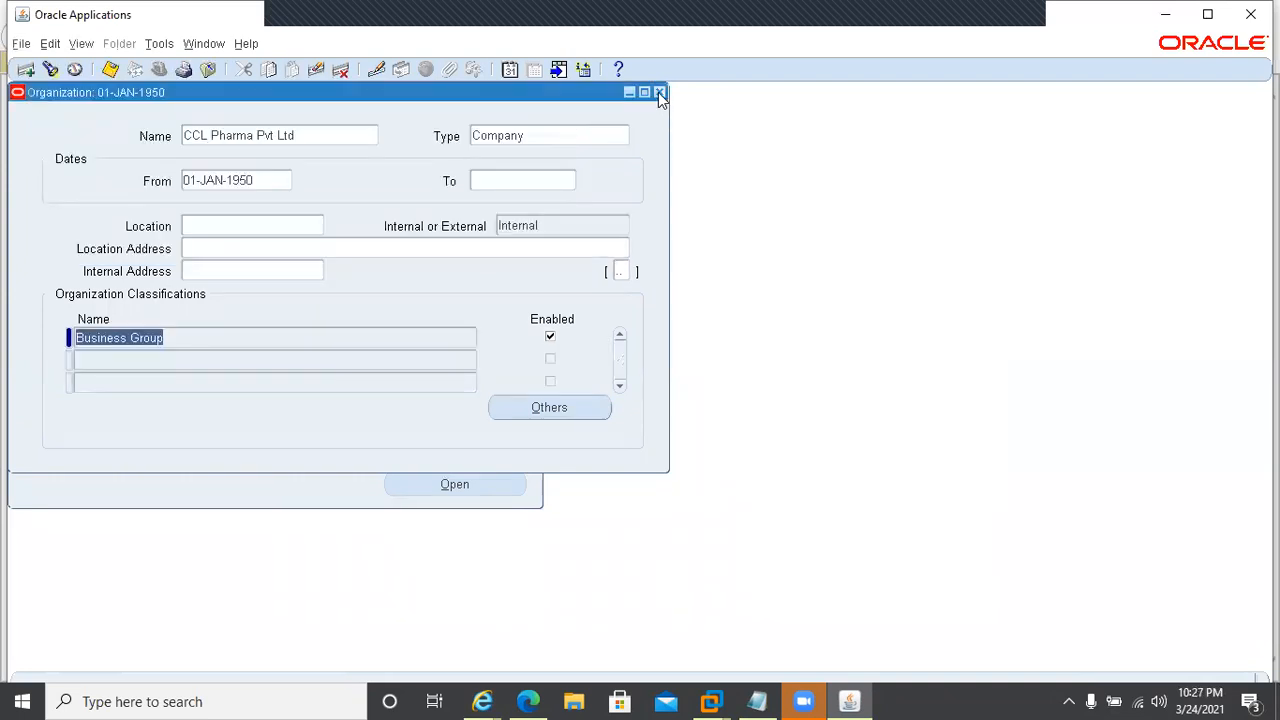
{"action": "left_click", "coordinate": [659, 92]}
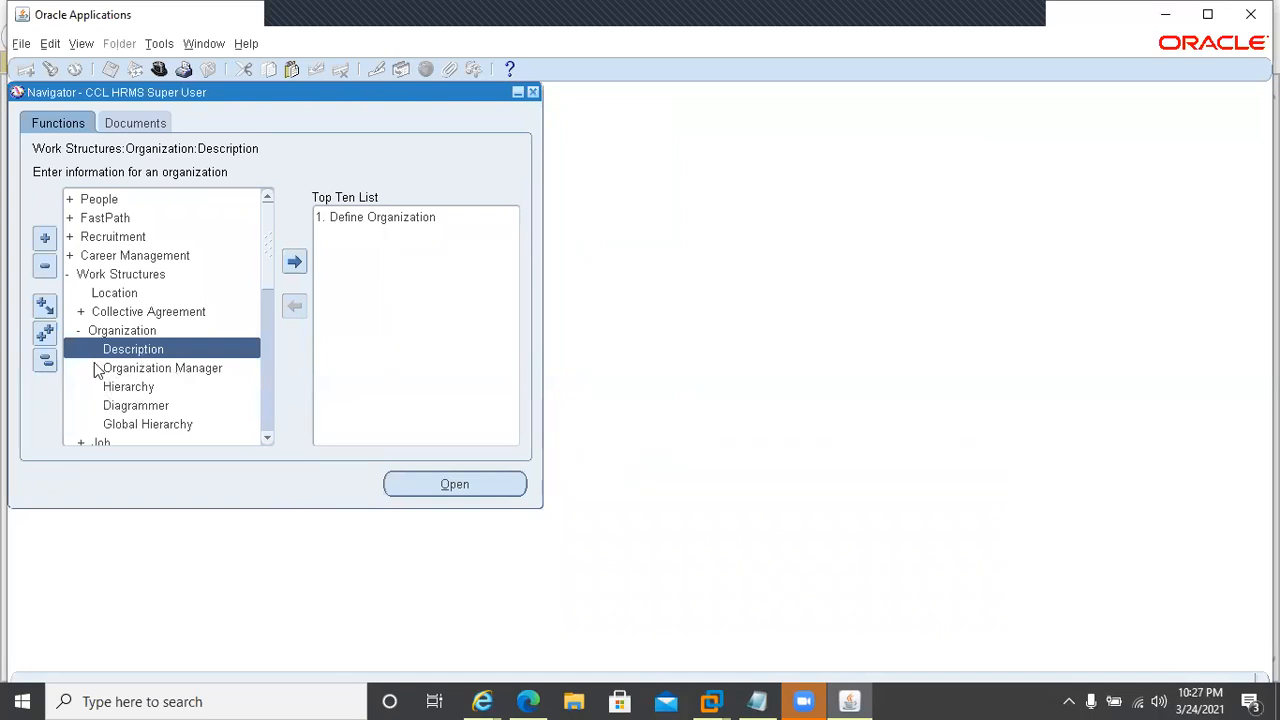
Step: Collapse the Organization functions and look through the Job functions and the remaining entries under Work Structures
{"action": "left_click", "coordinate": [73, 330]}
{"action": "left_click", "coordinate": [73, 330]}
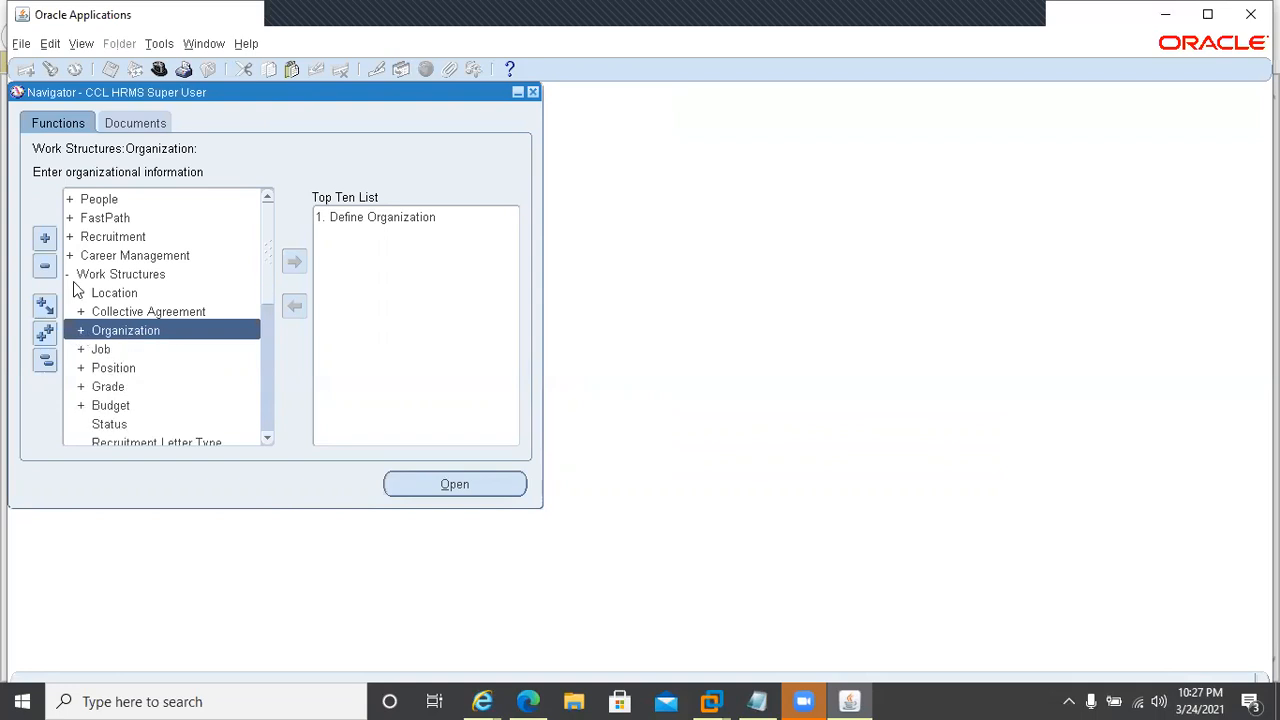
{"action": "left_click", "coordinate": [83, 353]}
{"action": "left_click", "coordinate": [83, 353]}
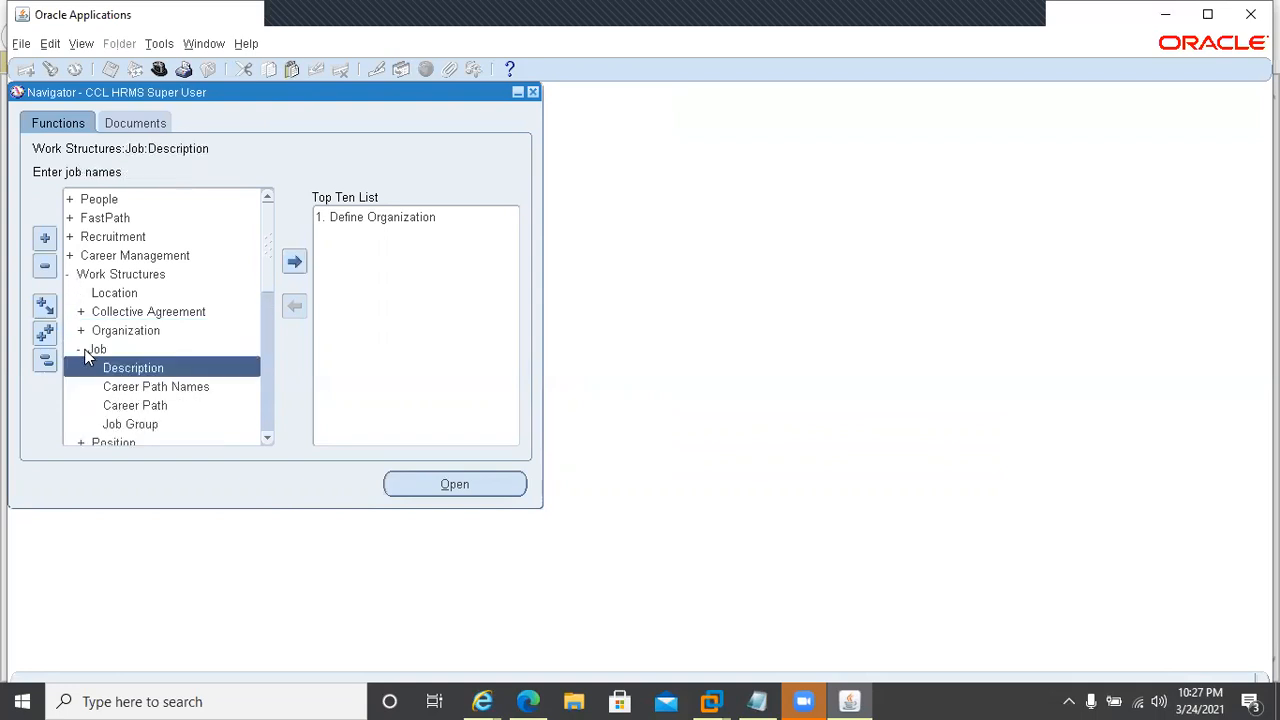
{"action": "double_click", "coordinate": [85, 350]}
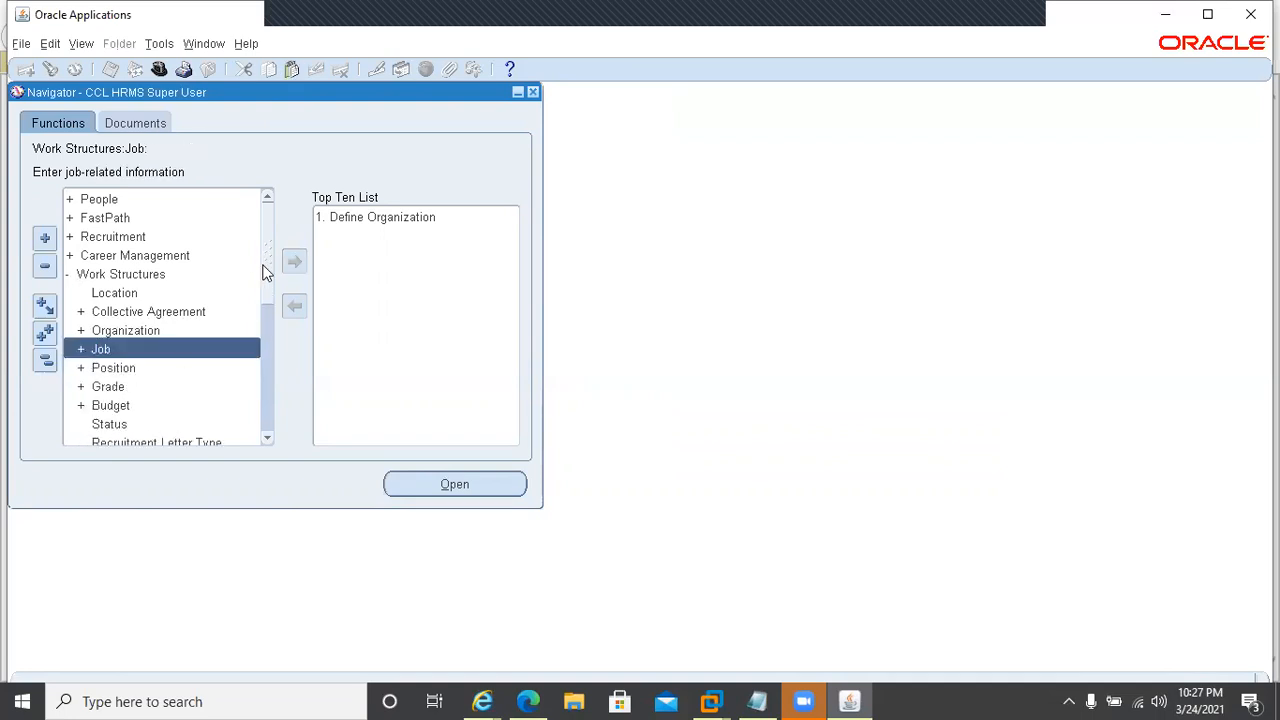
{"action": "left_click_drag", "start_coordinate": [263, 265], "coordinate": [266, 287]}
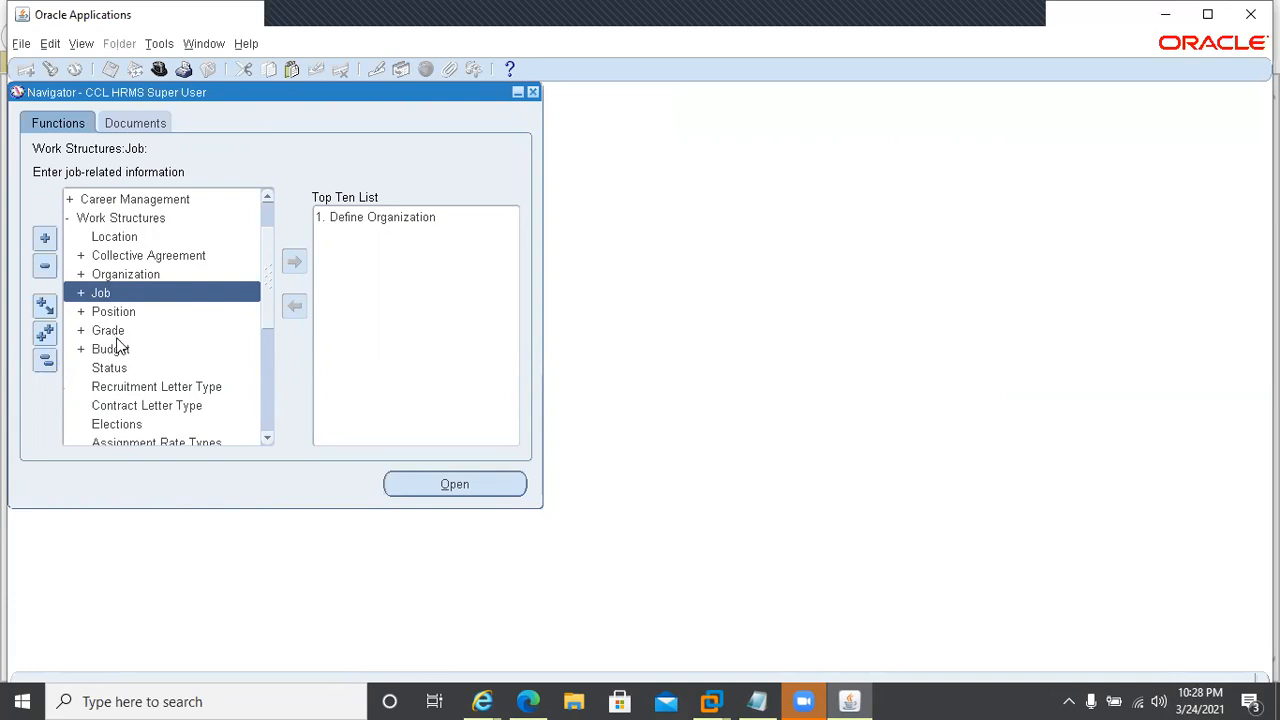
Step: Expand Career Management to view its functions, including Competencies, and collapse it again
{"action": "left_click", "coordinate": [71, 200]}
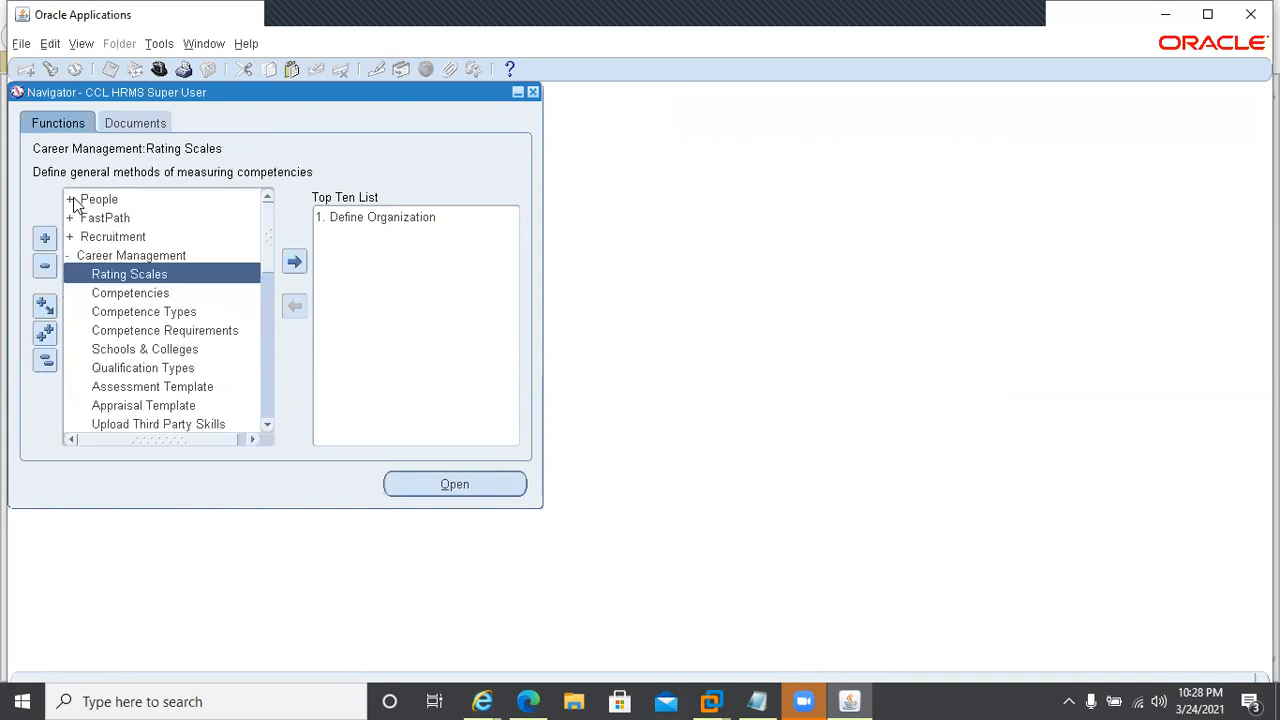
{"action": "left_click", "coordinate": [128, 298]}
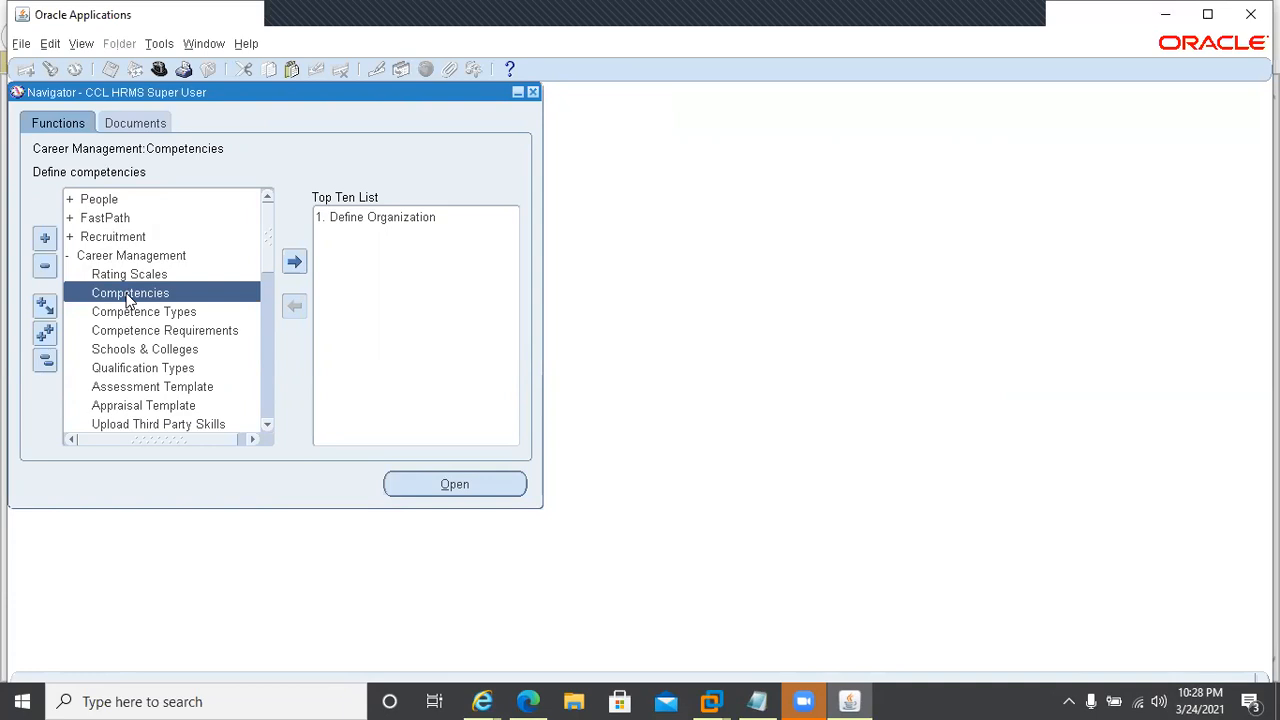
{"action": "left_click", "coordinate": [70, 257]}
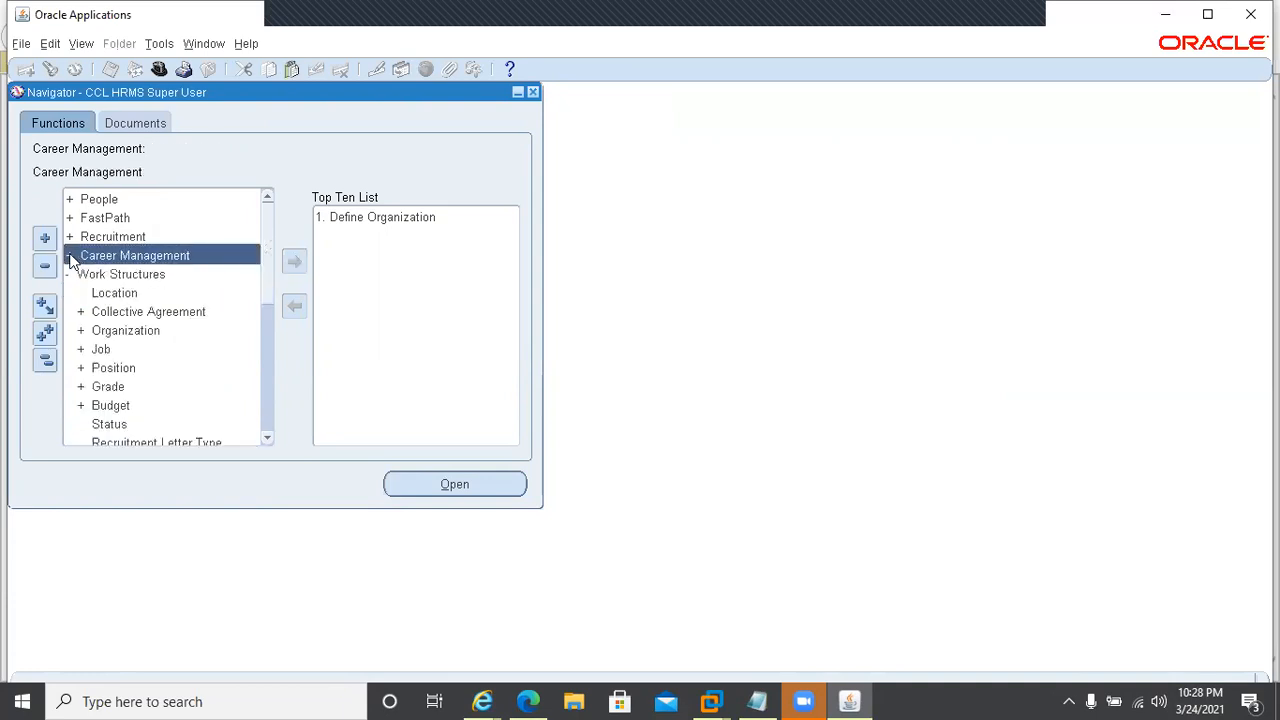
Step: Open the People Enter and Maintain form to view the Find Person search, and close it without searching
{"action": "left_click", "coordinate": [70, 200]}
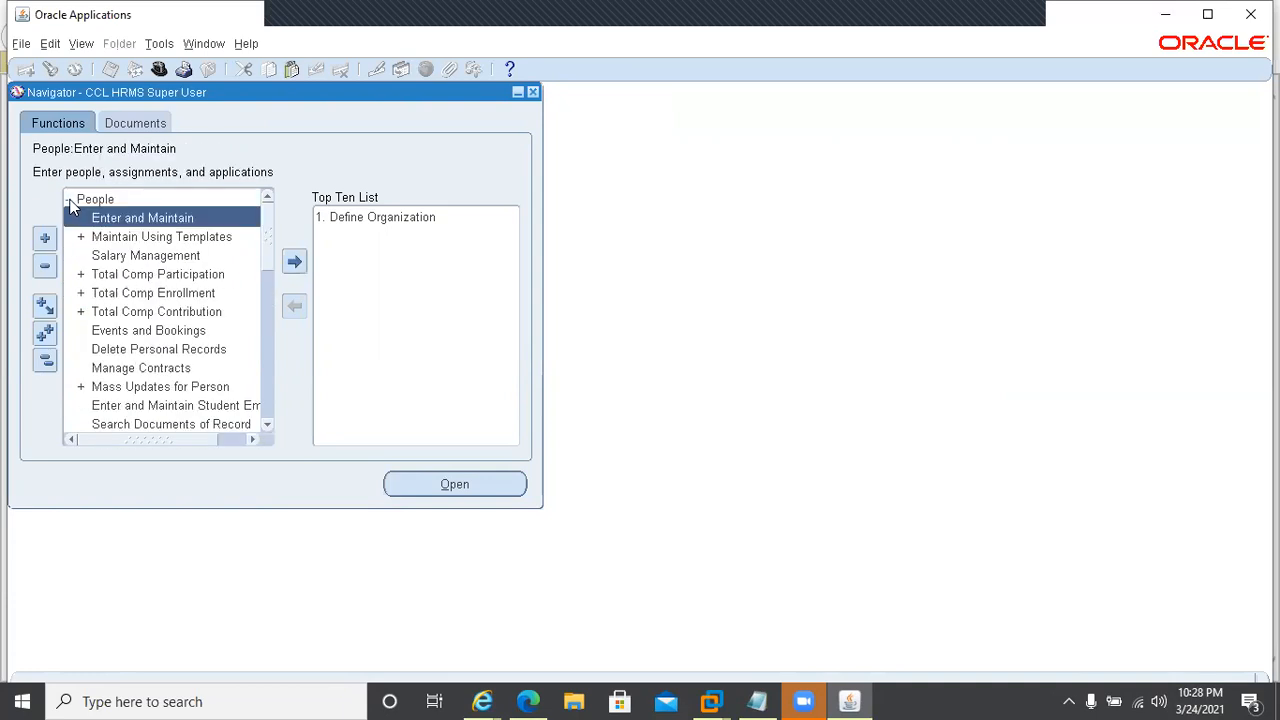
{"action": "left_click", "coordinate": [108, 218]}
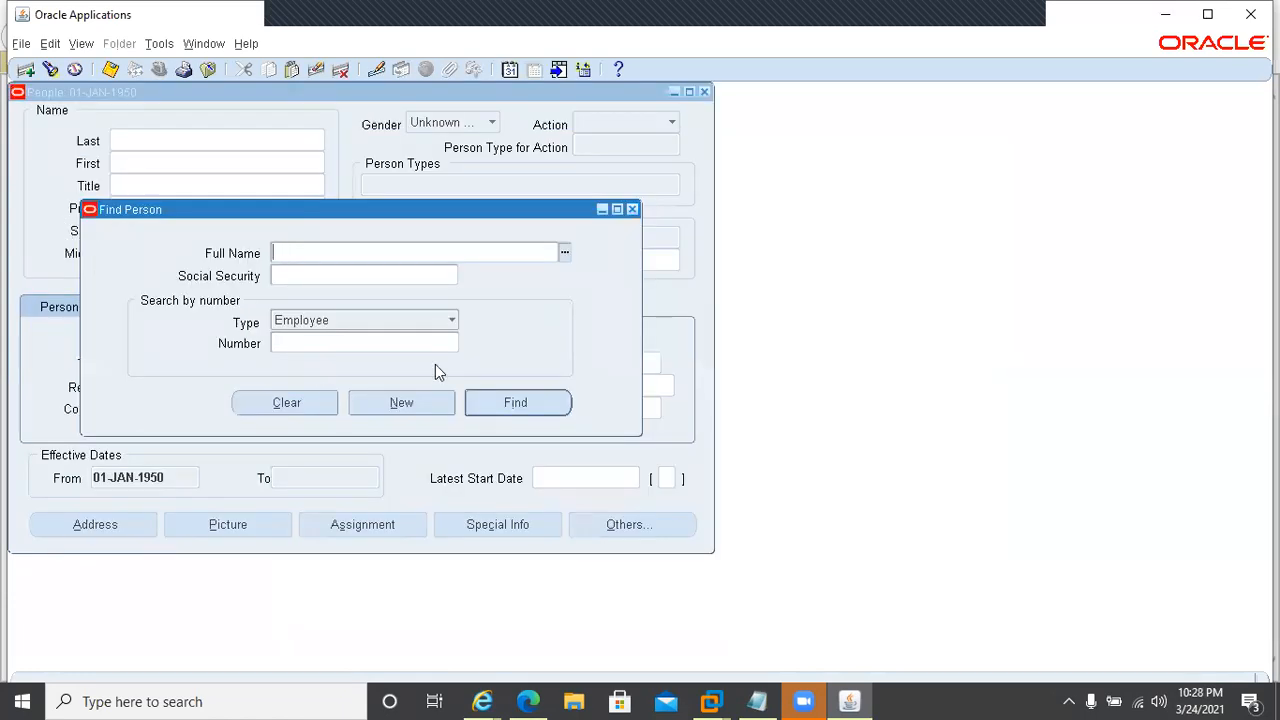
{"action": "left_click", "coordinate": [632, 211]}
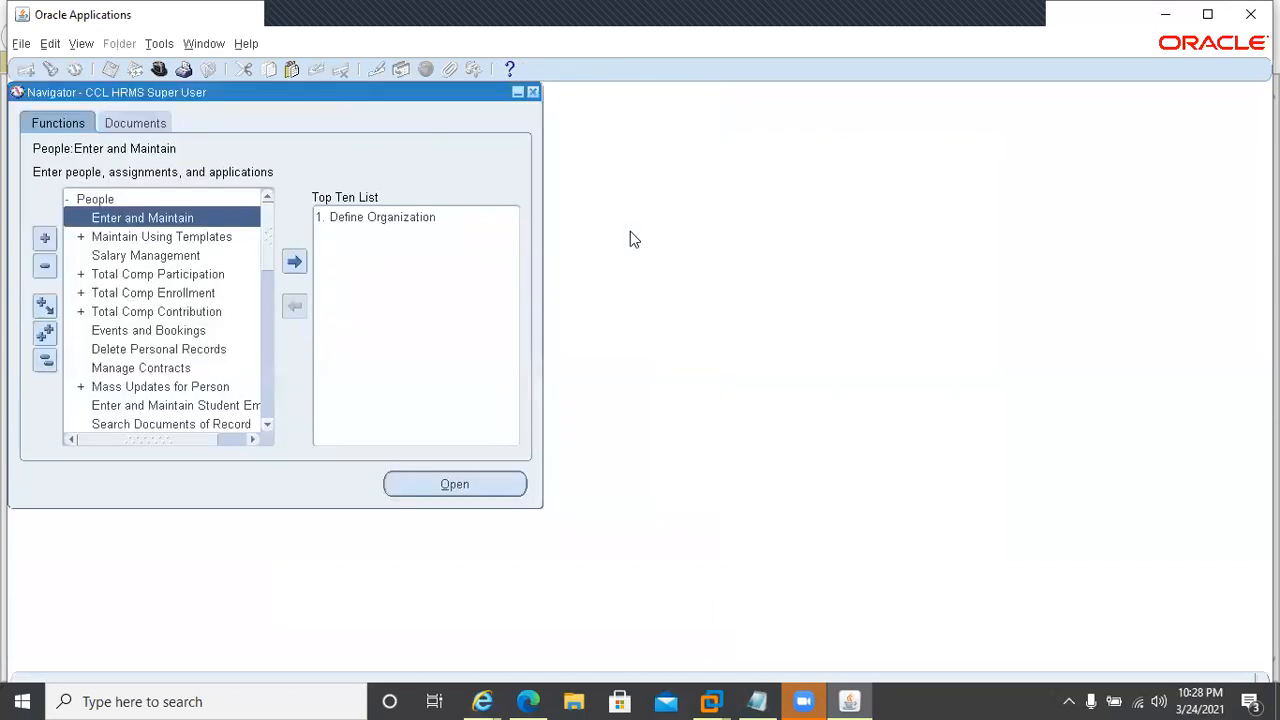
Step: Collapse the People and Work Structures branches of the function list
{"action": "left_click", "coordinate": [66, 199]}
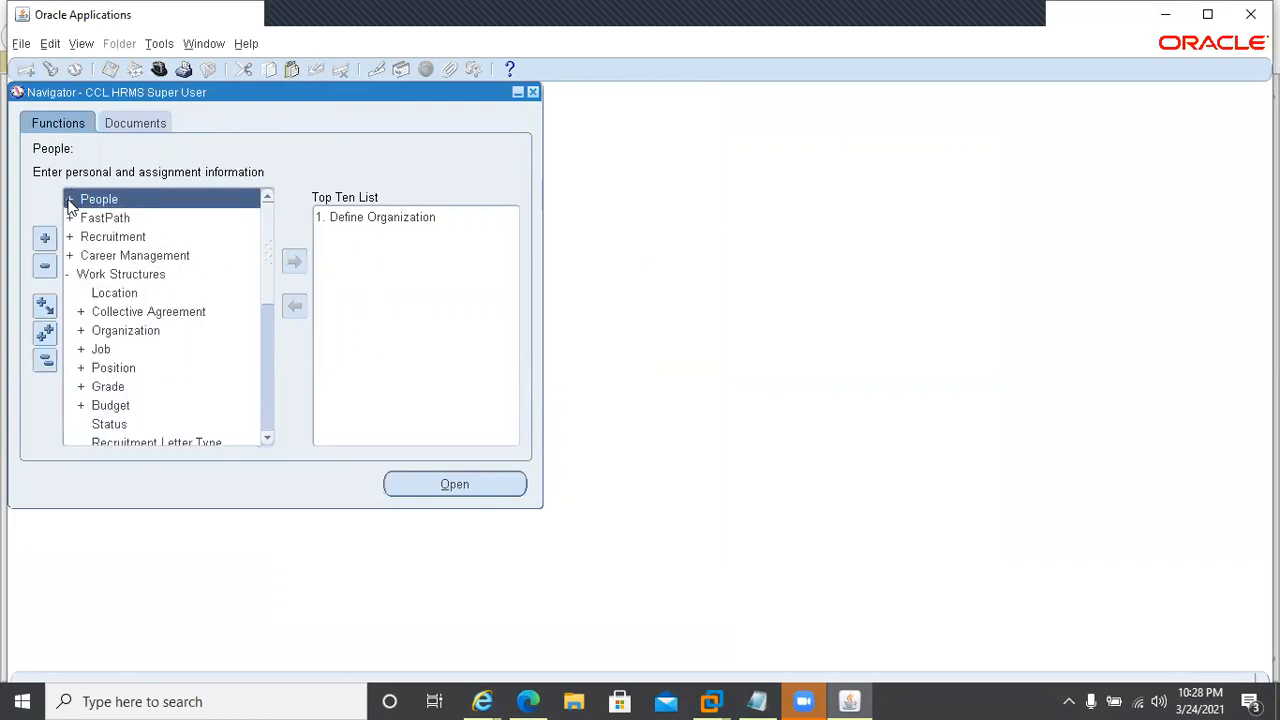
{"action": "left_click", "coordinate": [71, 277]}
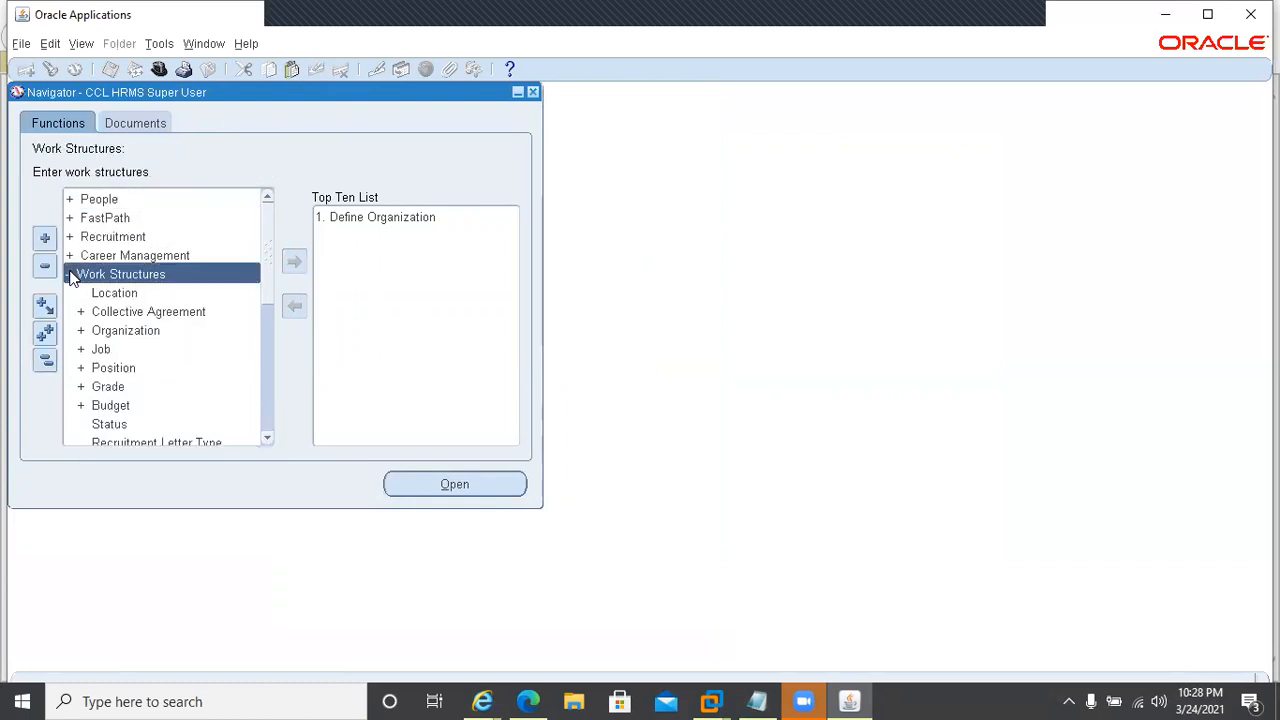
{"action": "left_click", "coordinate": [70, 276]}
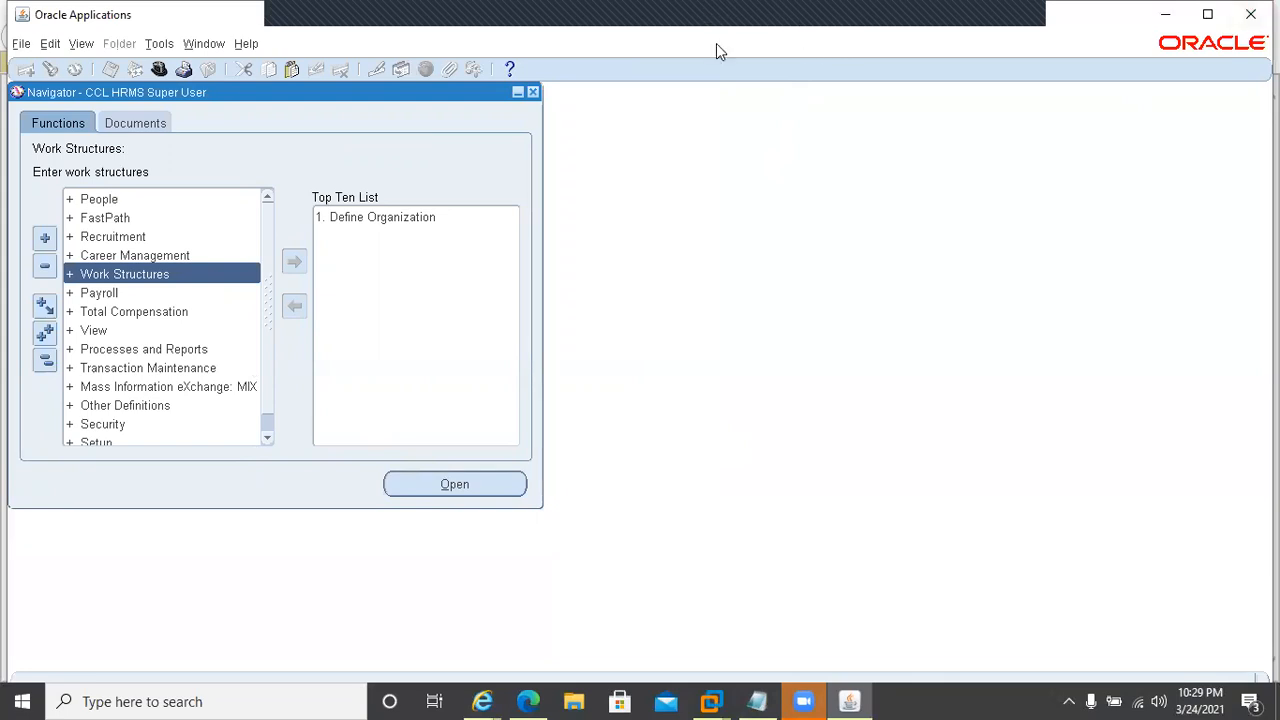
{"action": "left_click", "coordinate": [1011, 32]}
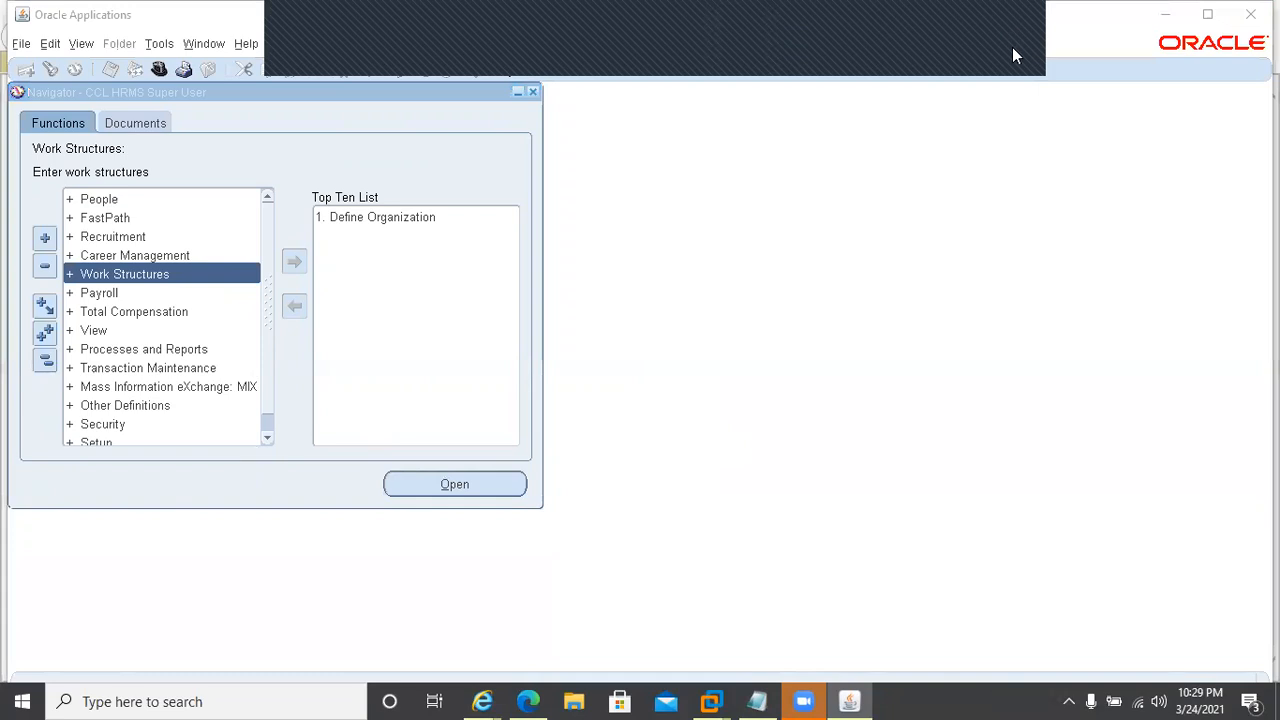